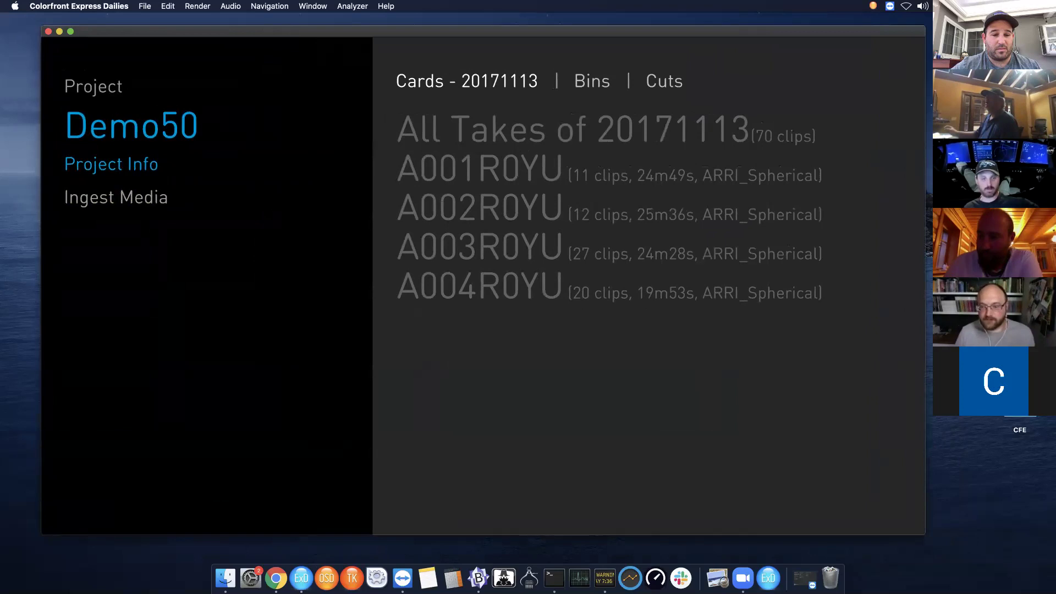
pyautogui.click(150, 9)
pyautogui.moveTo(161, 11)
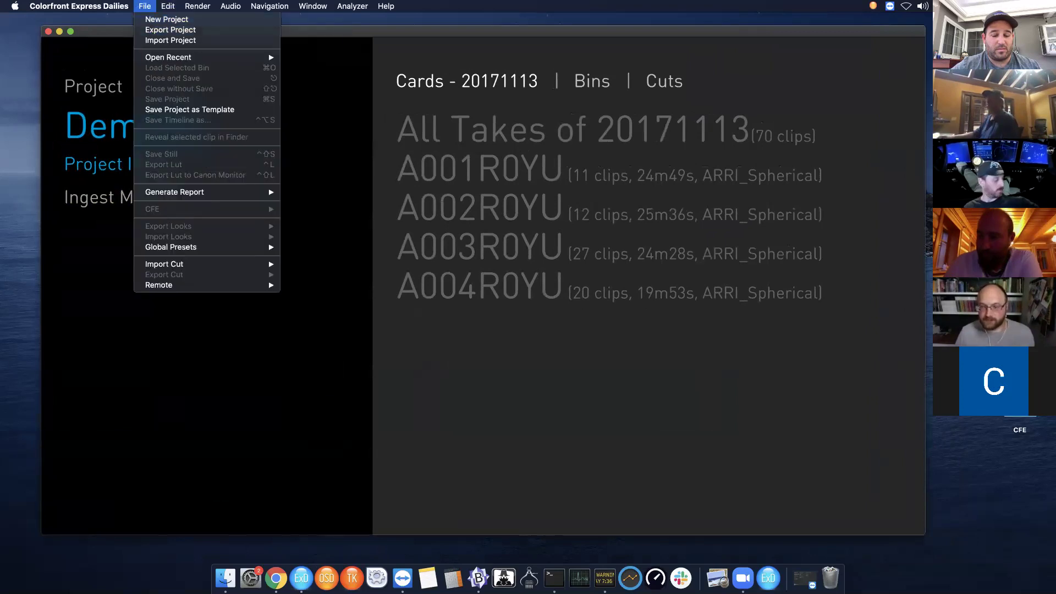
pyautogui.press('Escape')
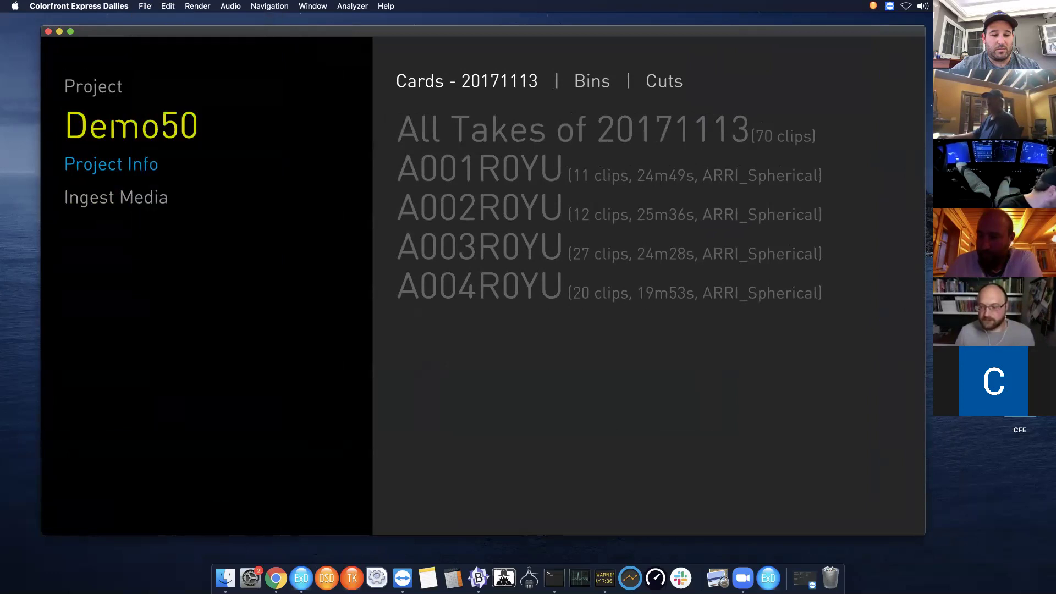
# Create a new project named Demo51.
pyautogui.click(132, 126)
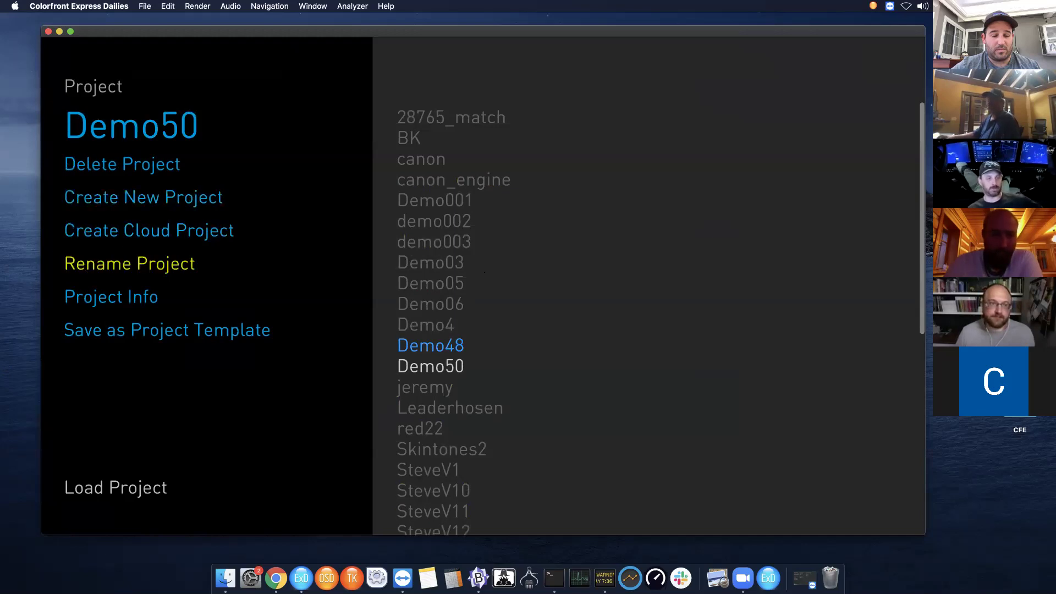
pyautogui.click(114, 196)
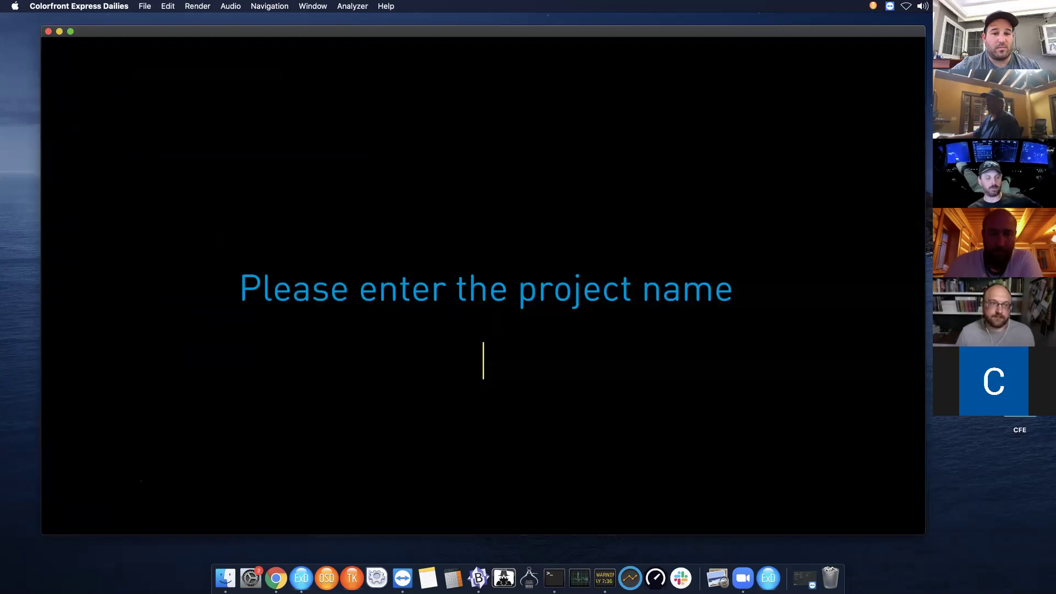
pyautogui.write('Demo')
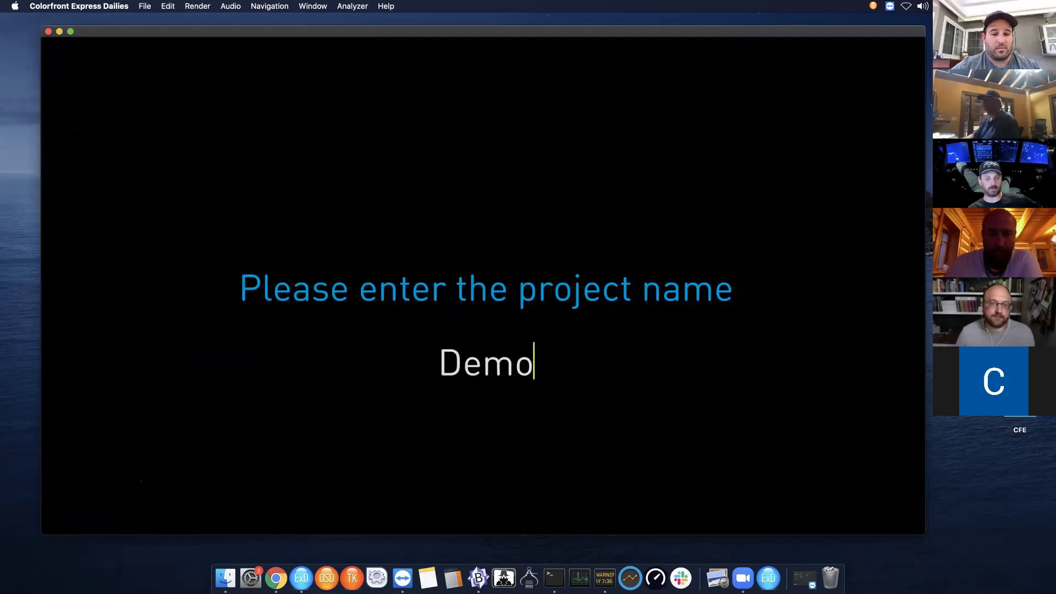
pyautogui.write('51')
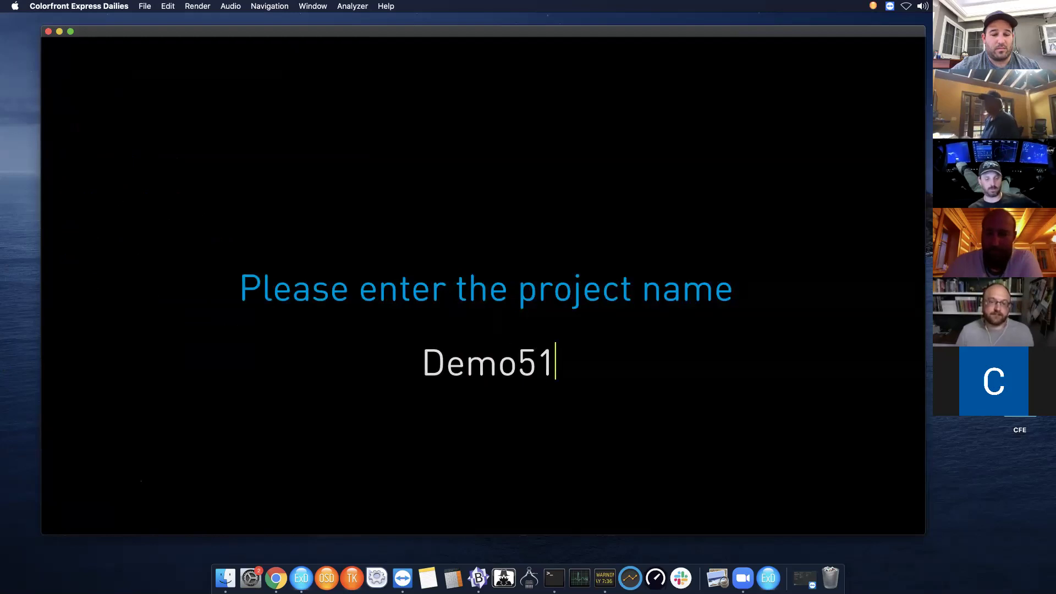
pyautogui.press('Return')
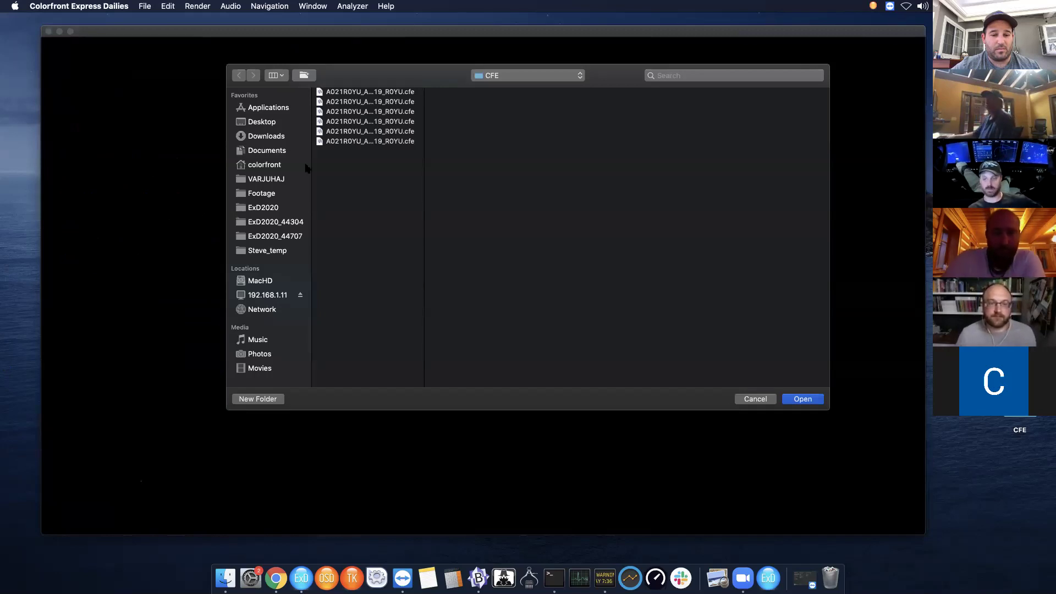
# Choose A001C001_171113_R0YU.mov from VARJUHAJ/20171113/ARRI_Spherical/A001R0YU/A001R0YU as the project's source clip.
pyautogui.click(272, 181)
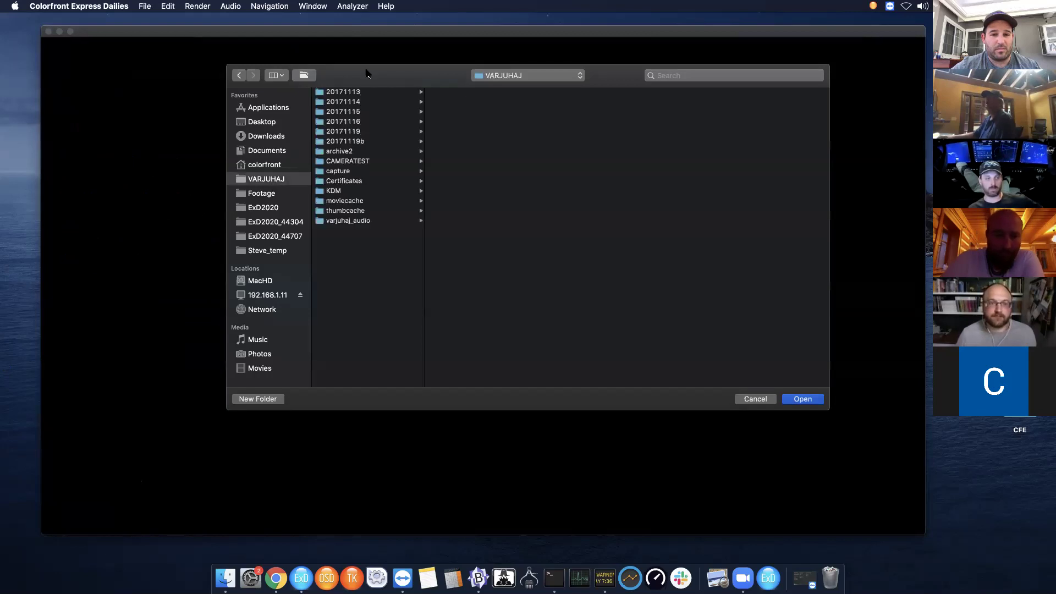
pyautogui.click(357, 91)
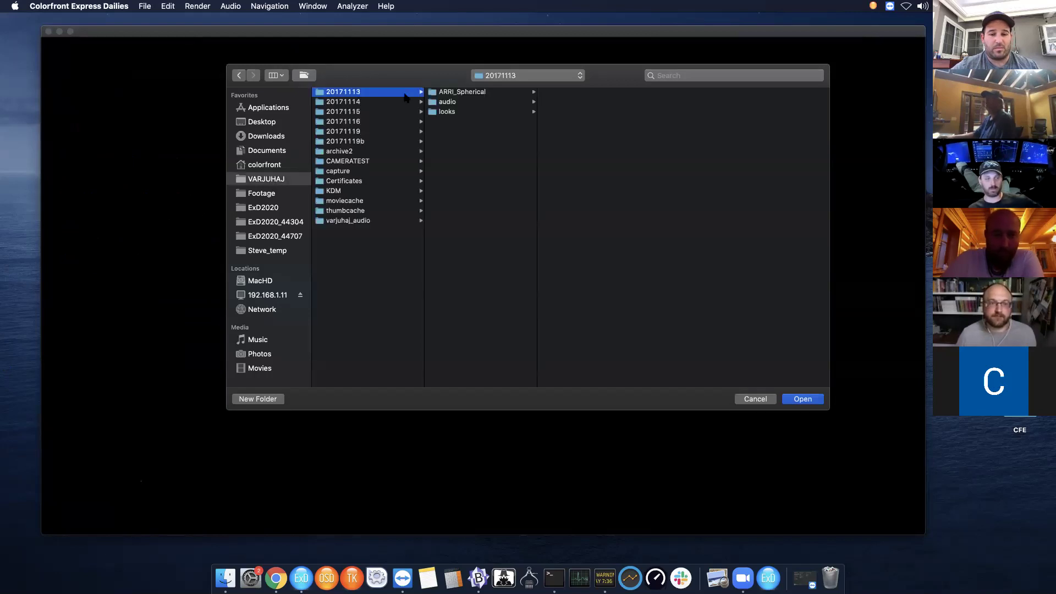
pyautogui.click(480, 95)
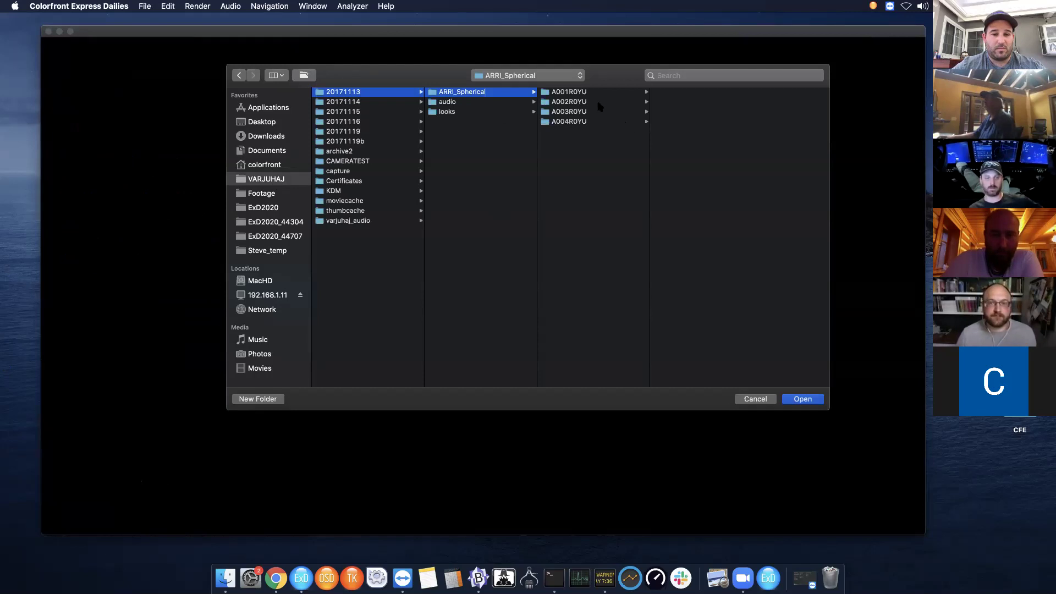
pyautogui.click(576, 93)
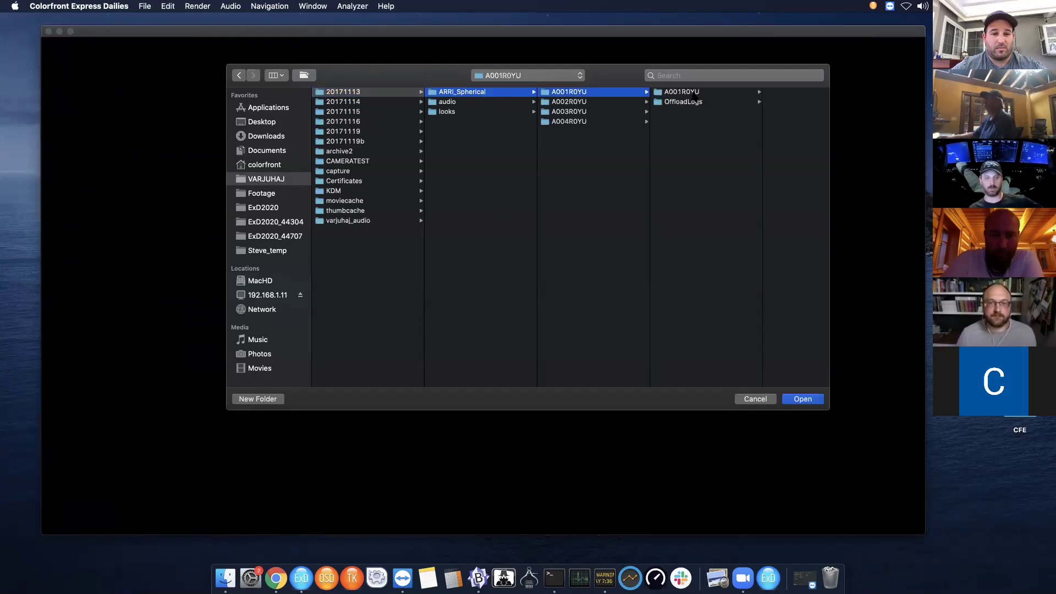
pyautogui.click(682, 92)
pyautogui.click(743, 92)
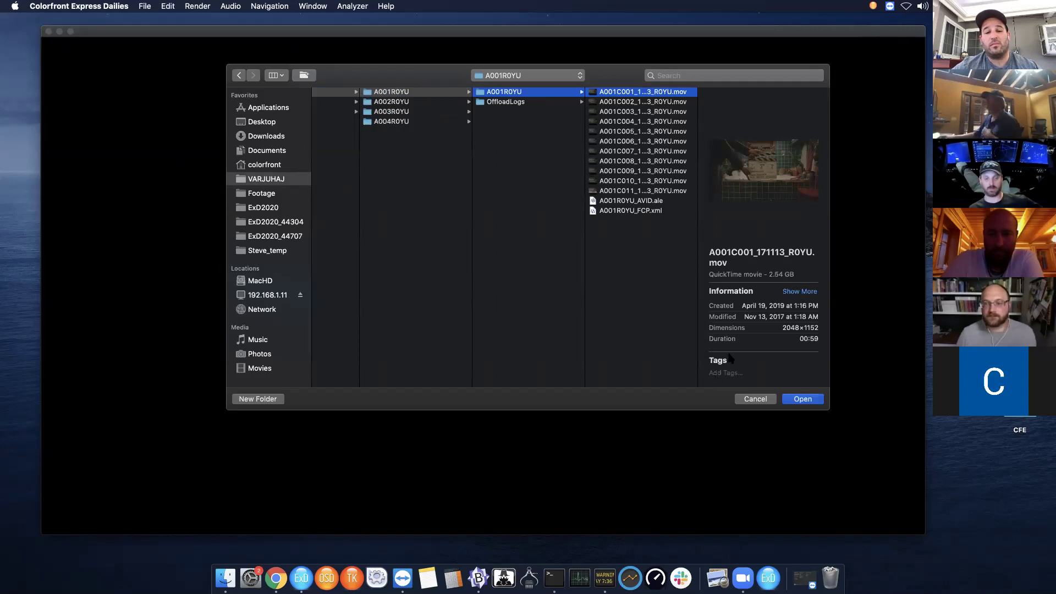
pyautogui.click(803, 400)
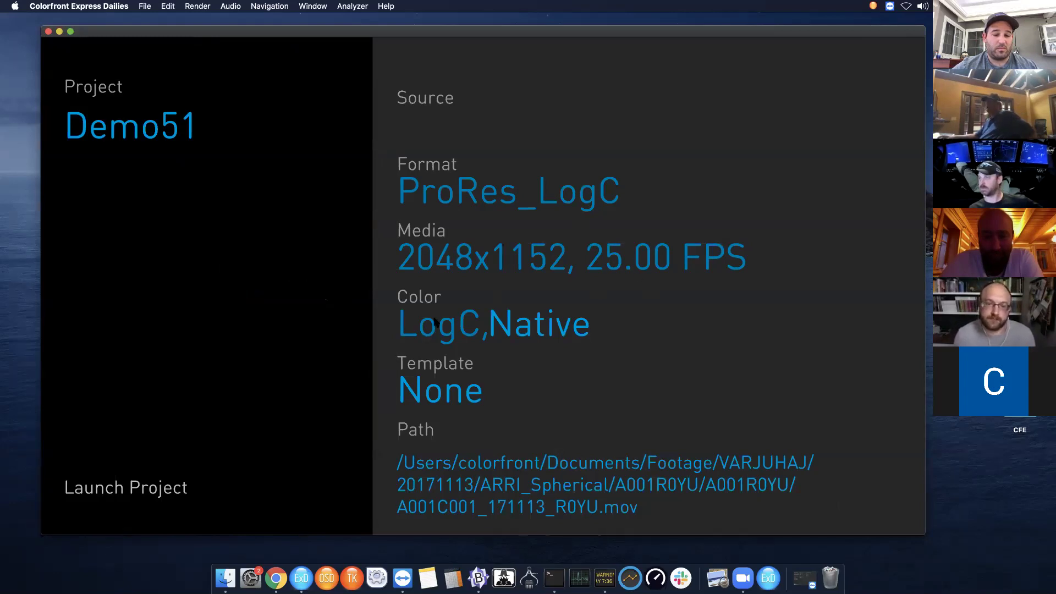
# Set the project's color pipeline for the LogC source to Colorfront Engine.
pyautogui.click(533, 329)
pyautogui.click(533, 329)
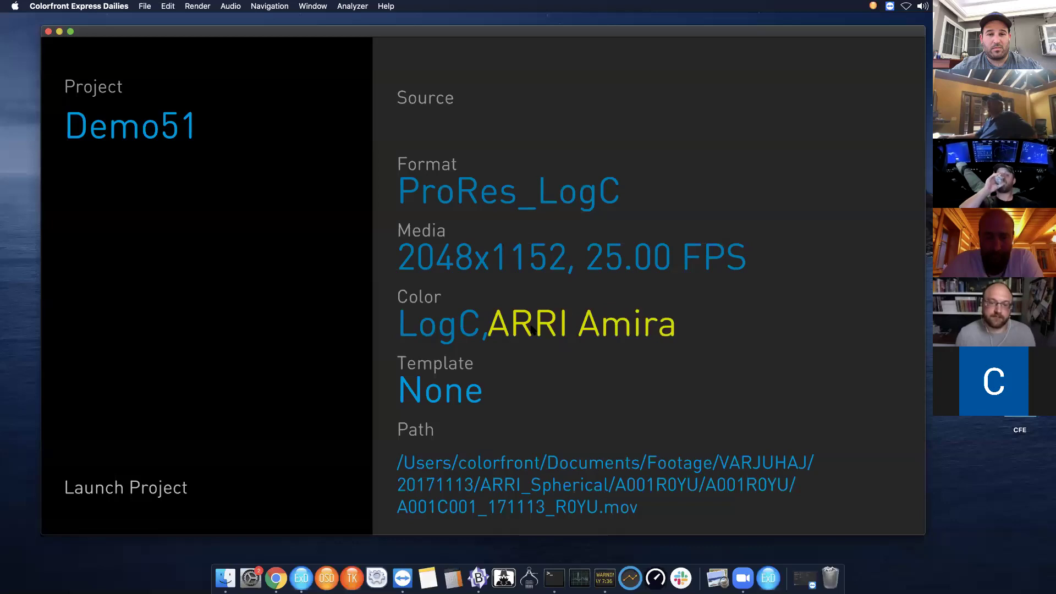
pyautogui.click(533, 329)
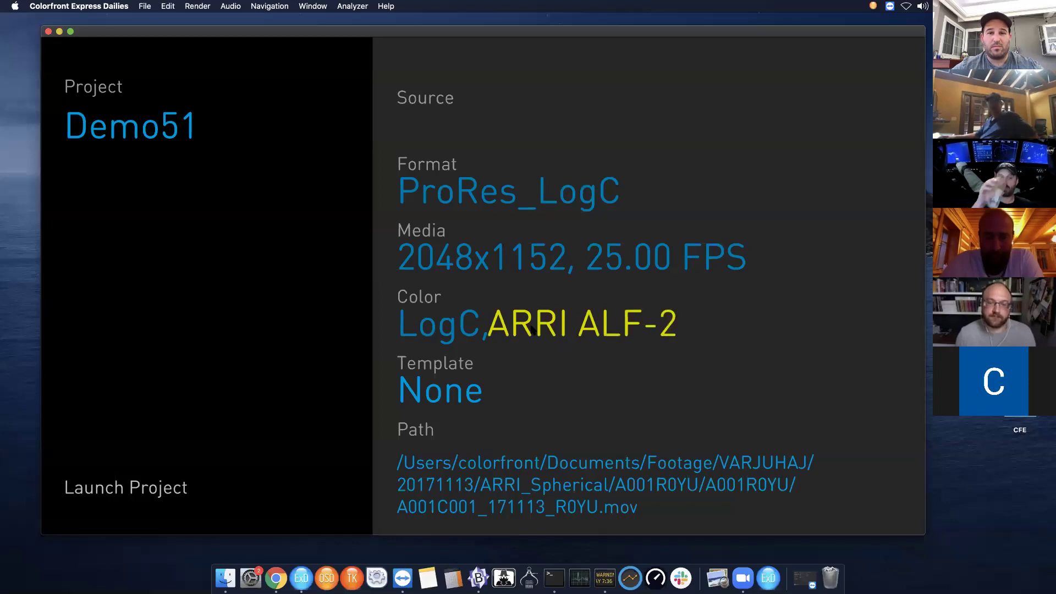
pyautogui.click(533, 329)
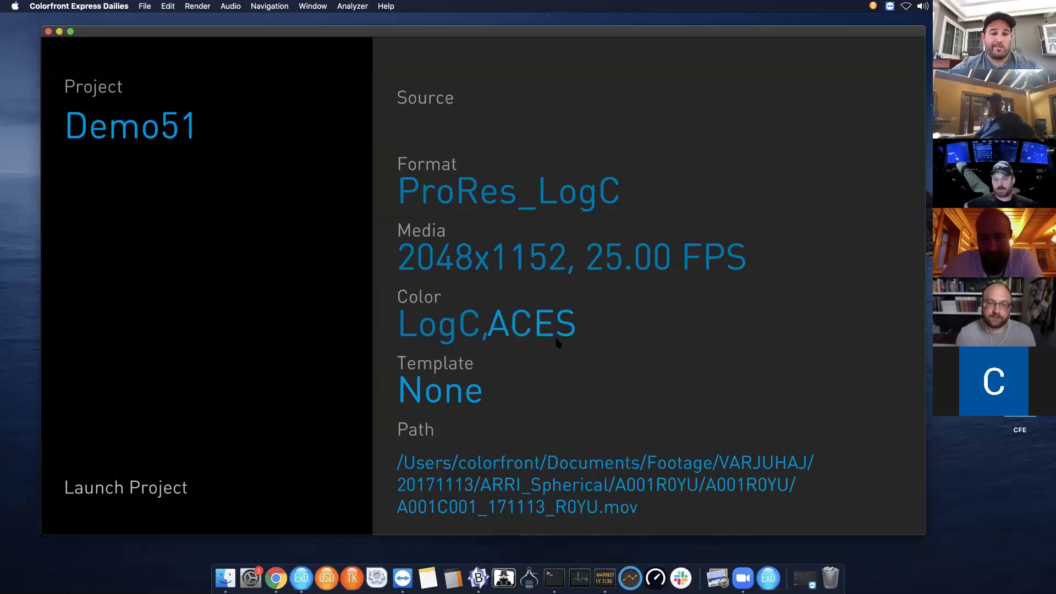
pyautogui.click(543, 322)
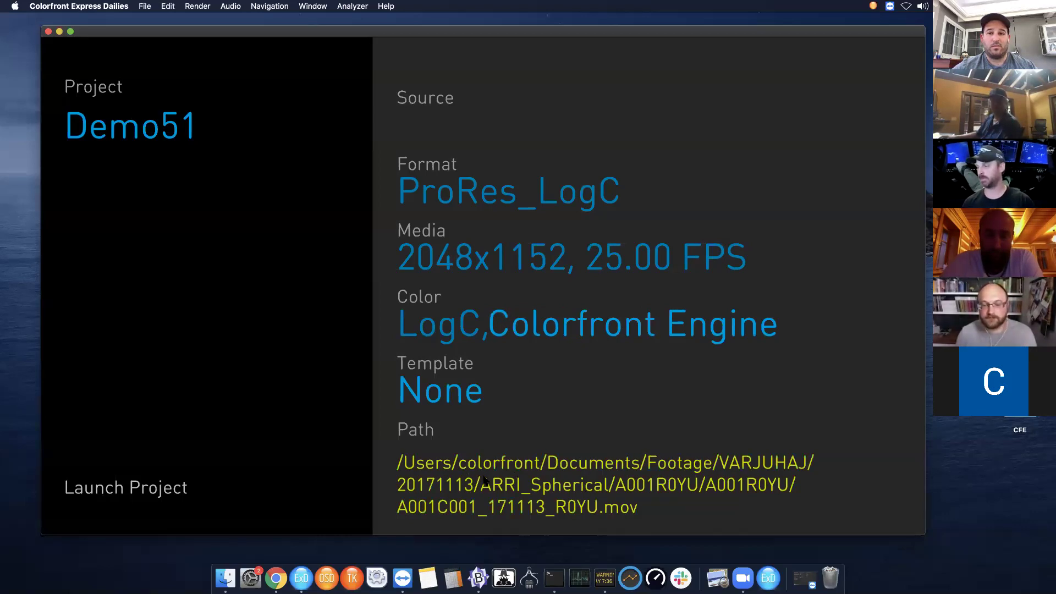
# Set the project folder structure to ProjectBasePath / TransferDate / CameraFormat / LabRoll and launch the project.
pyautogui.click(485, 480)
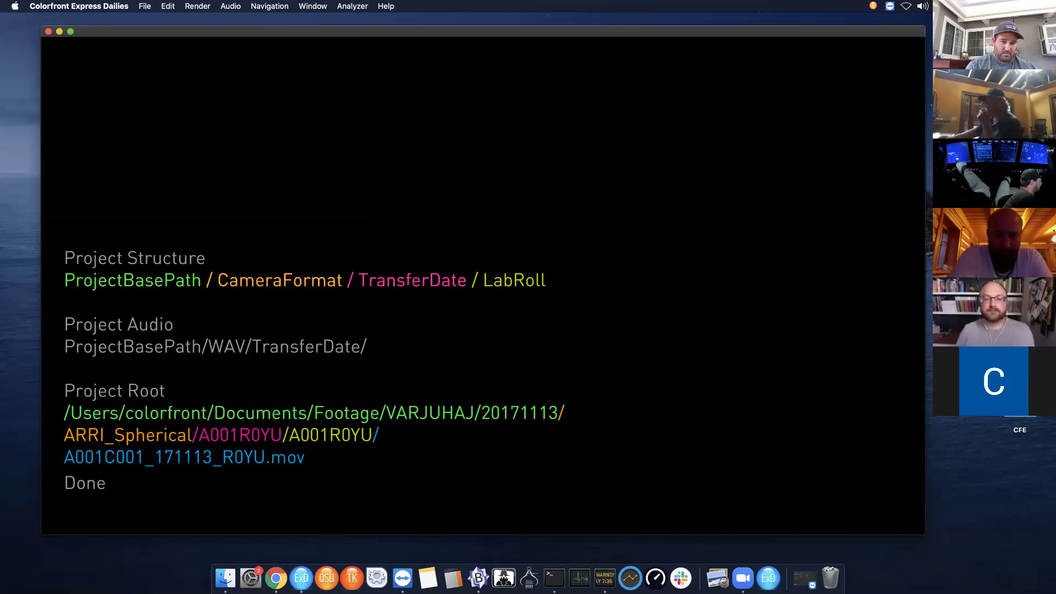
pyautogui.press('Right')
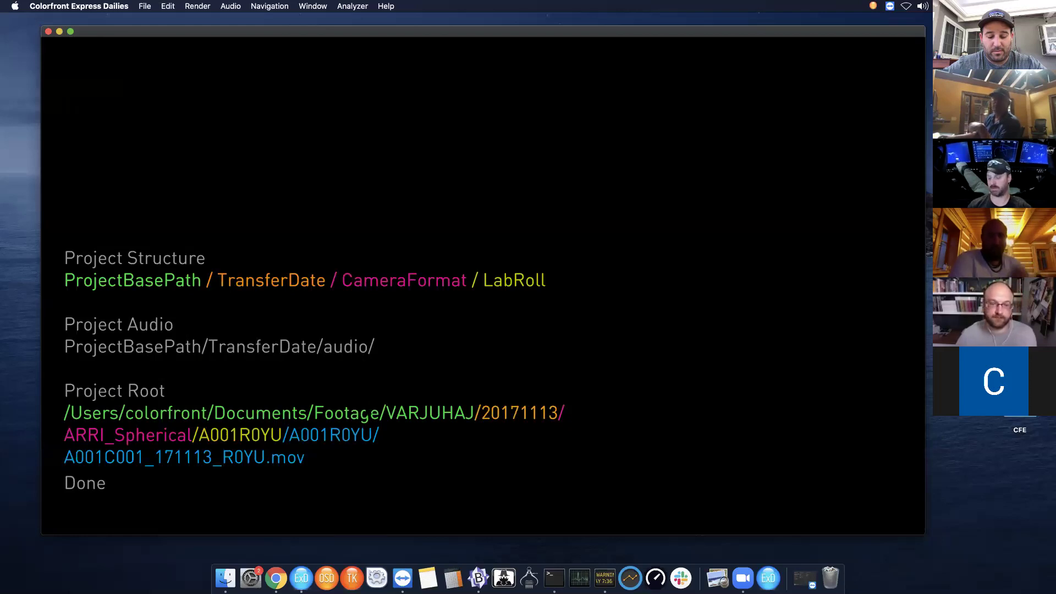
pyautogui.click(85, 483)
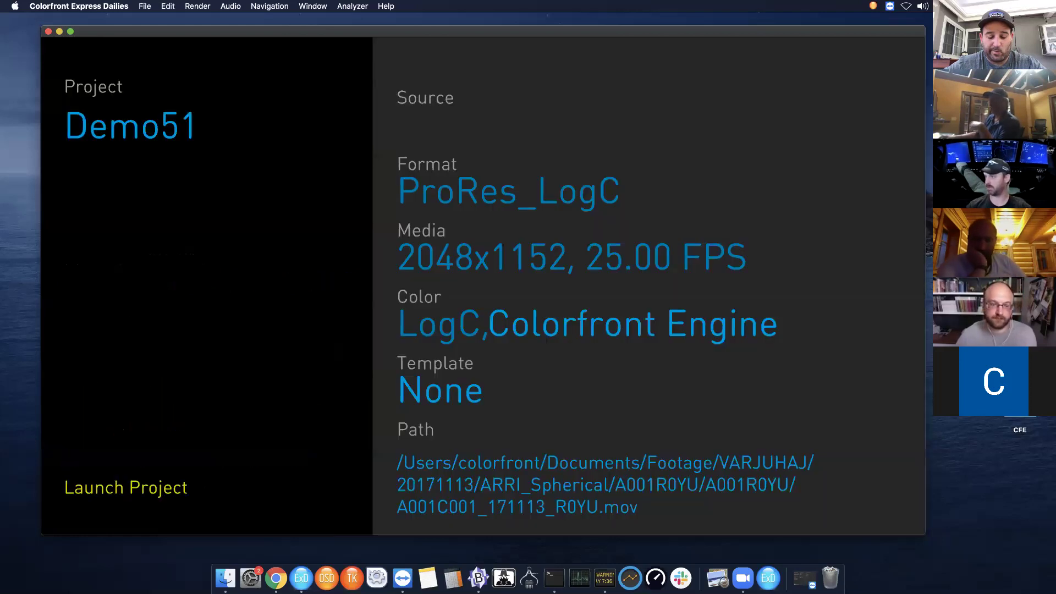
pyautogui.click(159, 488)
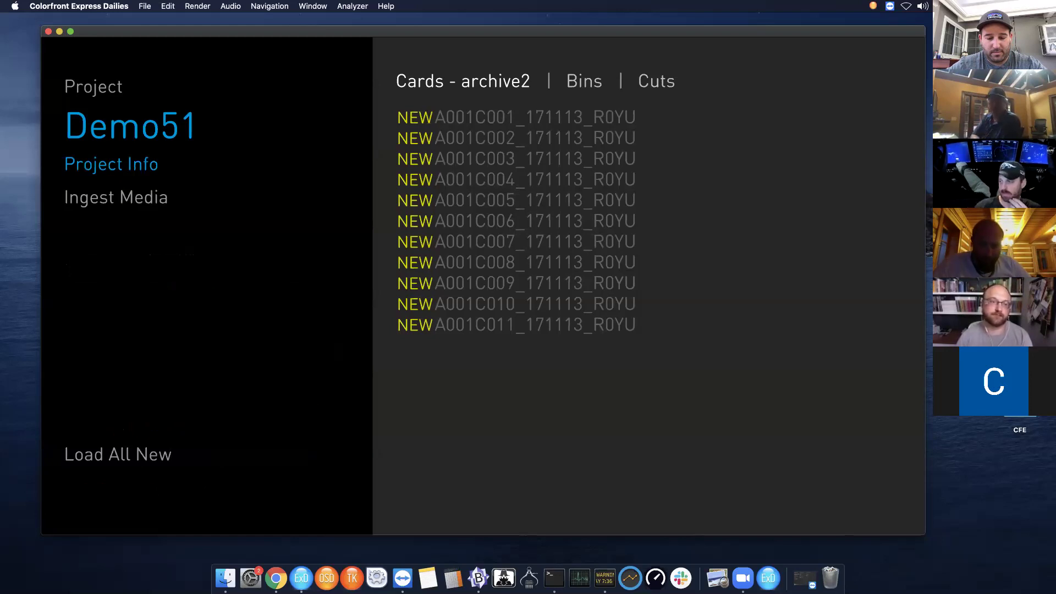
# Switch the card listing to shooting date 20171113 and load all of its new camera cards.
pyautogui.click(484, 86)
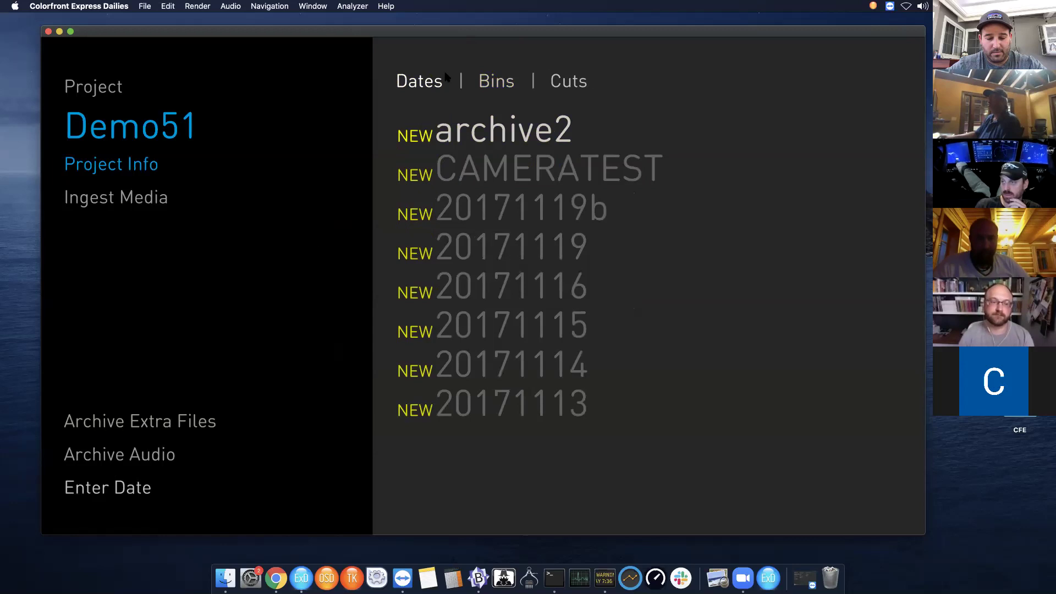
pyautogui.click(430, 82)
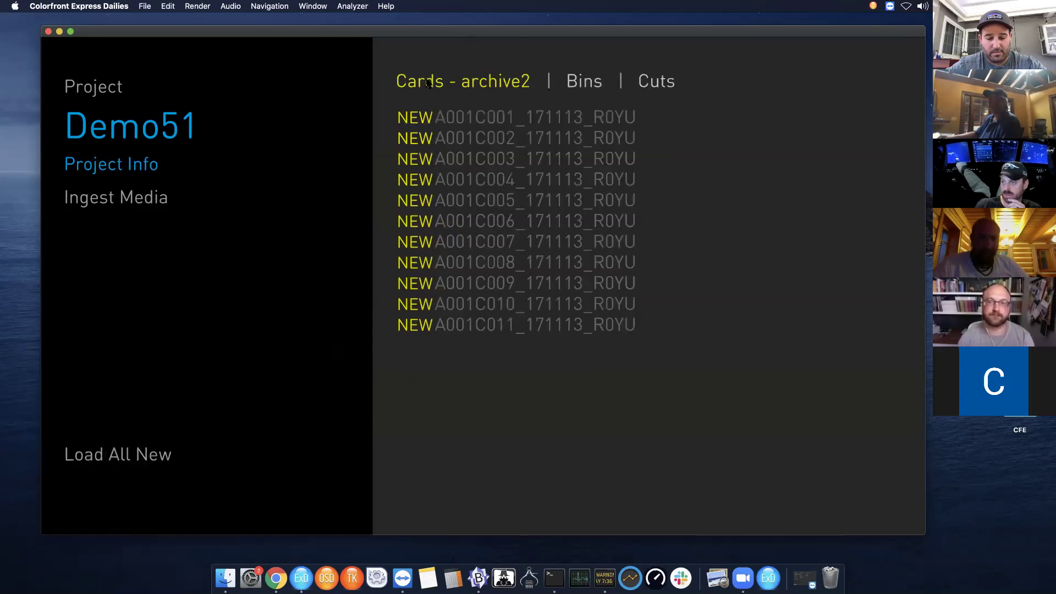
pyautogui.click(484, 82)
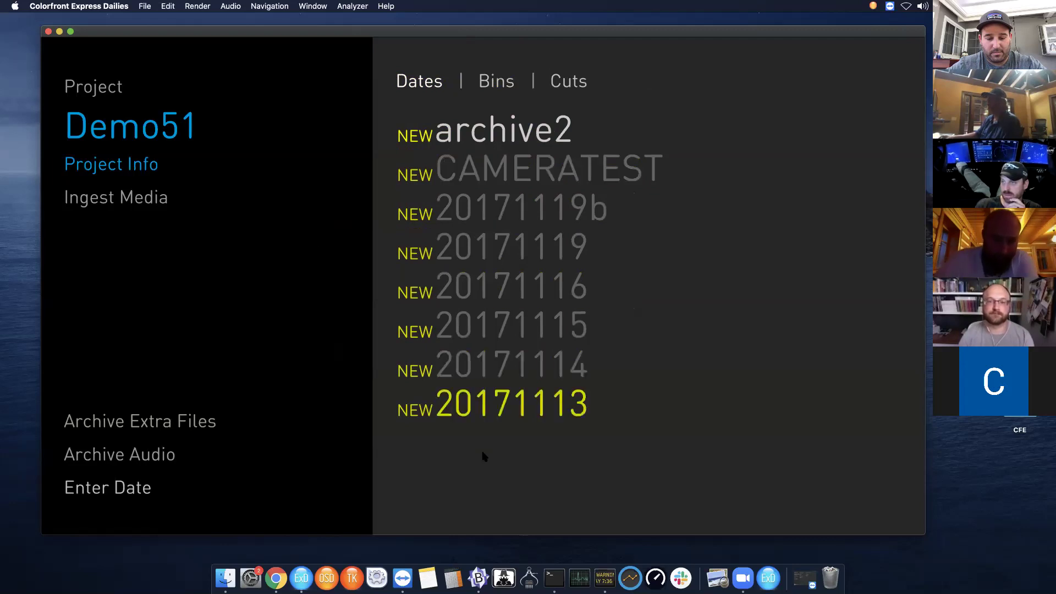
pyautogui.click(490, 410)
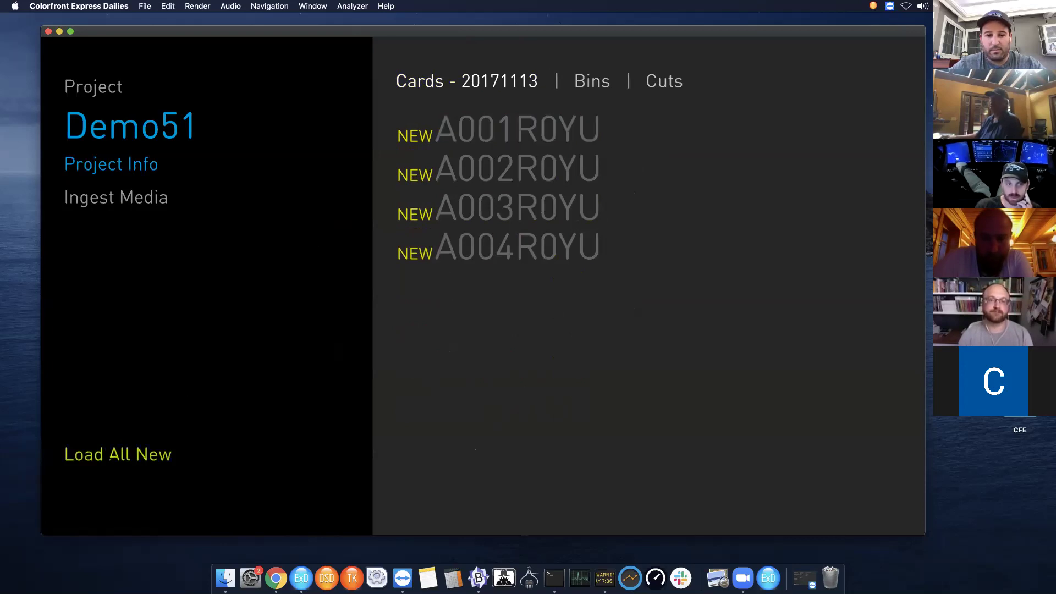
pyautogui.click(117, 455)
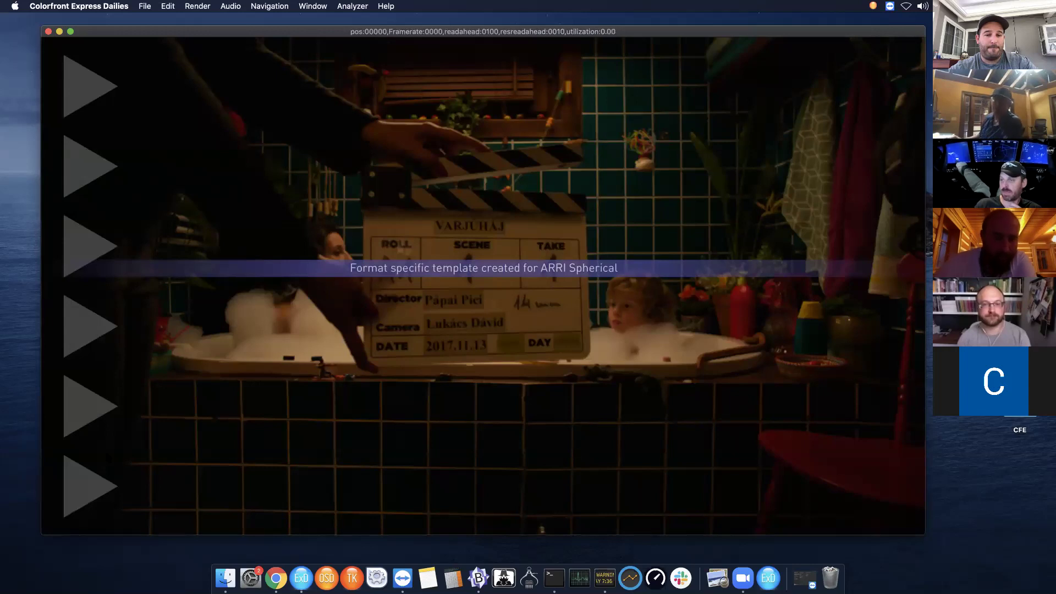
# Look through the loaded clips in the thumbnail timeline and return to the first clip.
pyautogui.moveTo(491, 456)
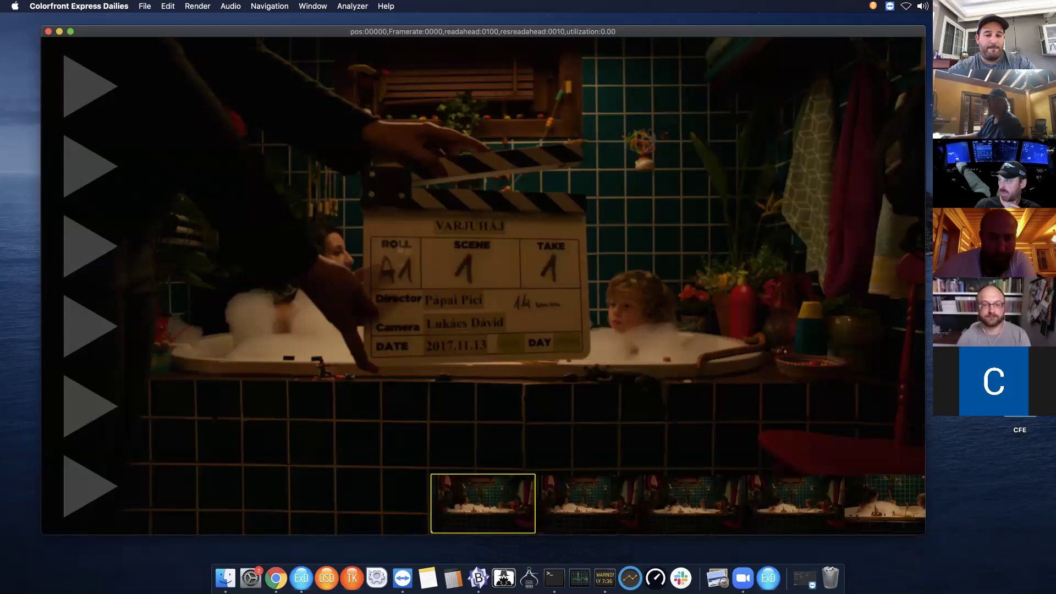
pyautogui.hscroll(5, 799, 511)
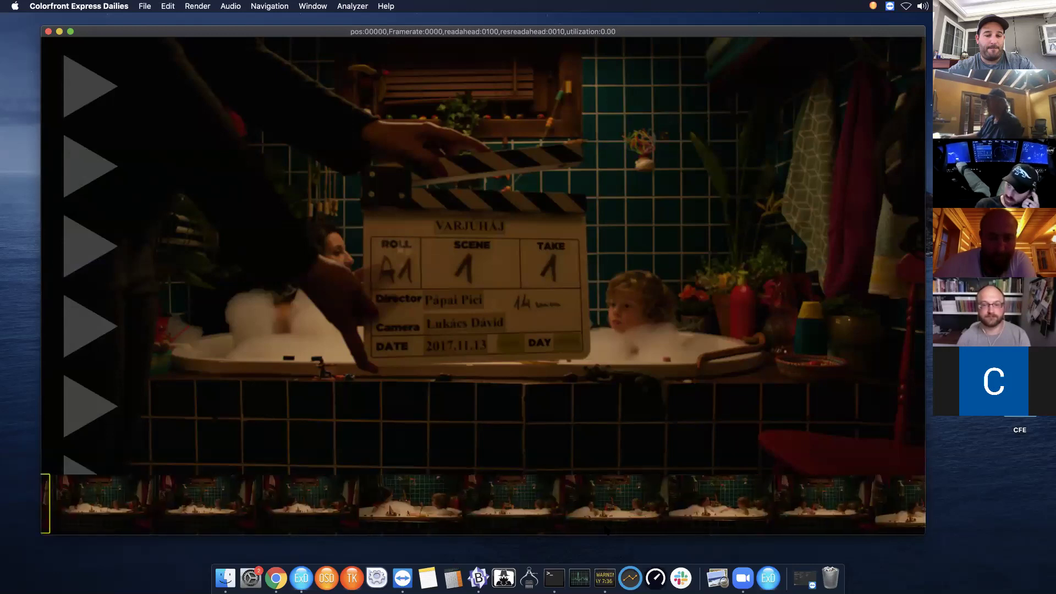
pyautogui.moveTo(844, 506); pyautogui.dragTo(216, 556)
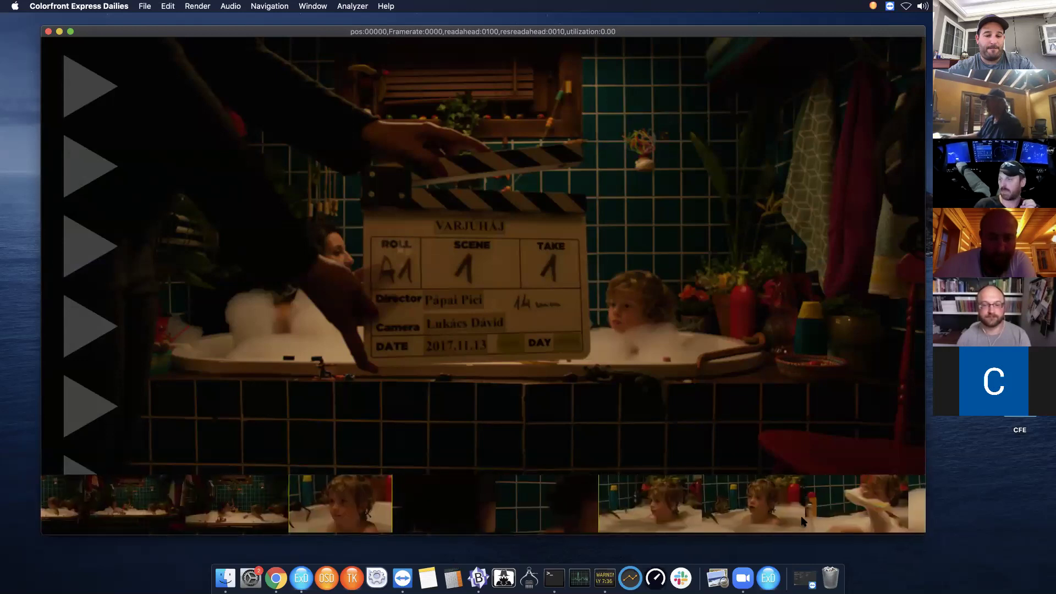
pyautogui.moveTo(868, 519); pyautogui.dragTo(195, 549)
pyautogui.hscroll(5, 182, 548)
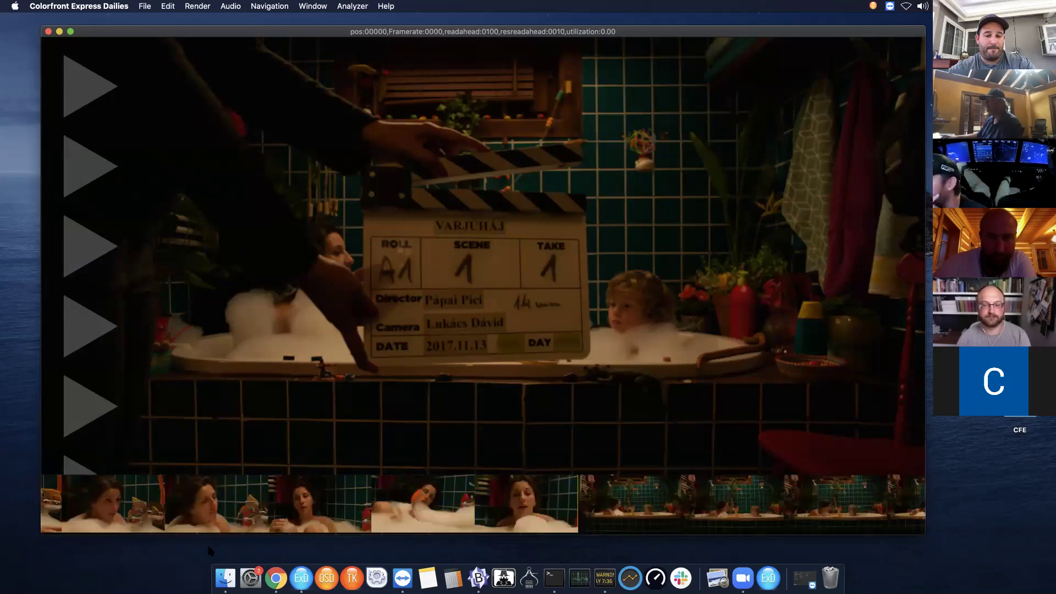
pyautogui.hscroll(5, 635, 488)
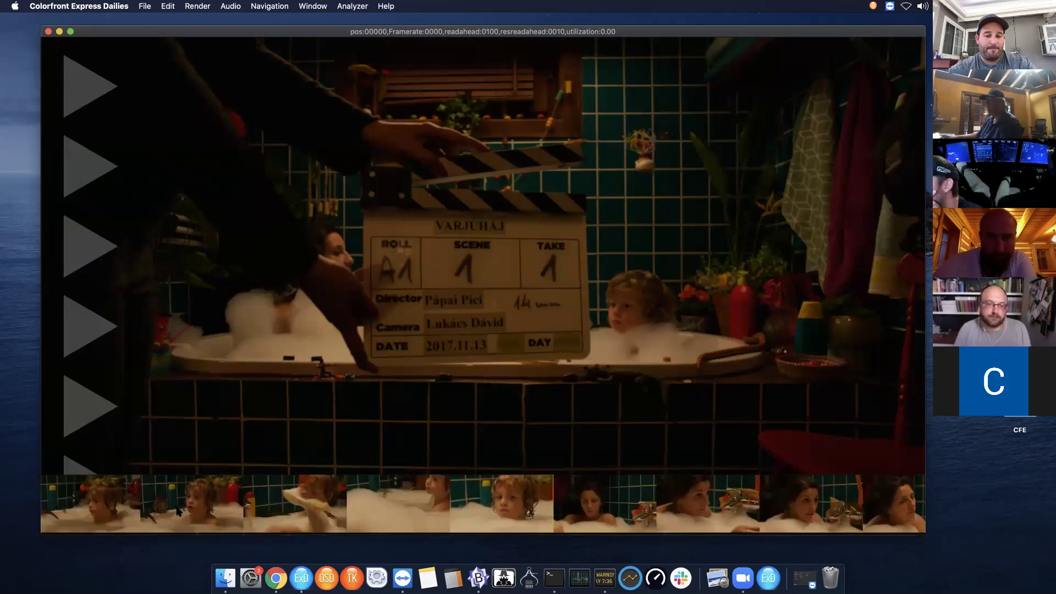
pyautogui.hscroll(-2, 635, 488)
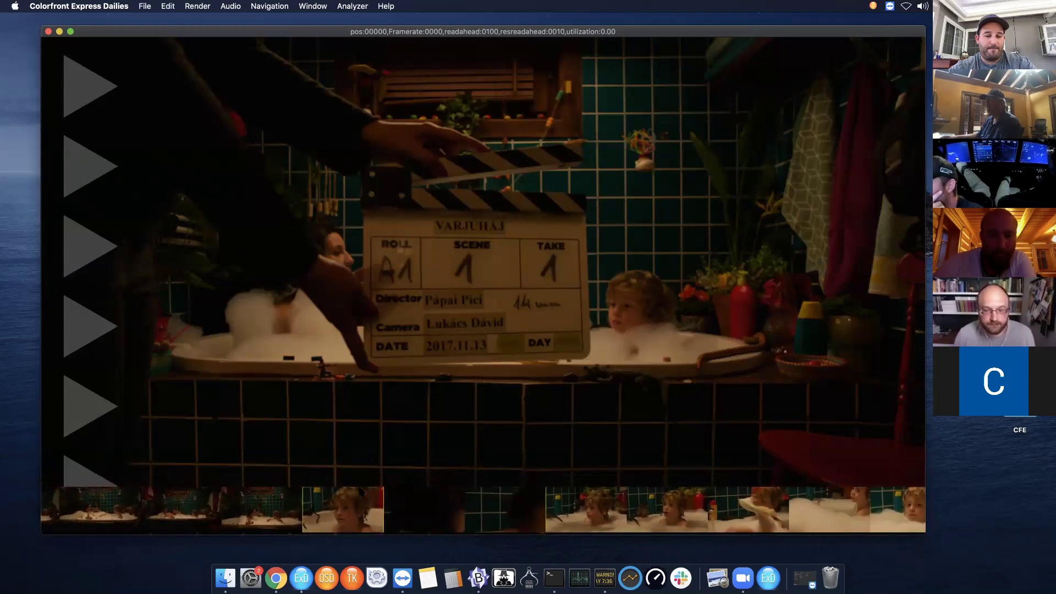
pyautogui.hscroll(-6, 330, 501)
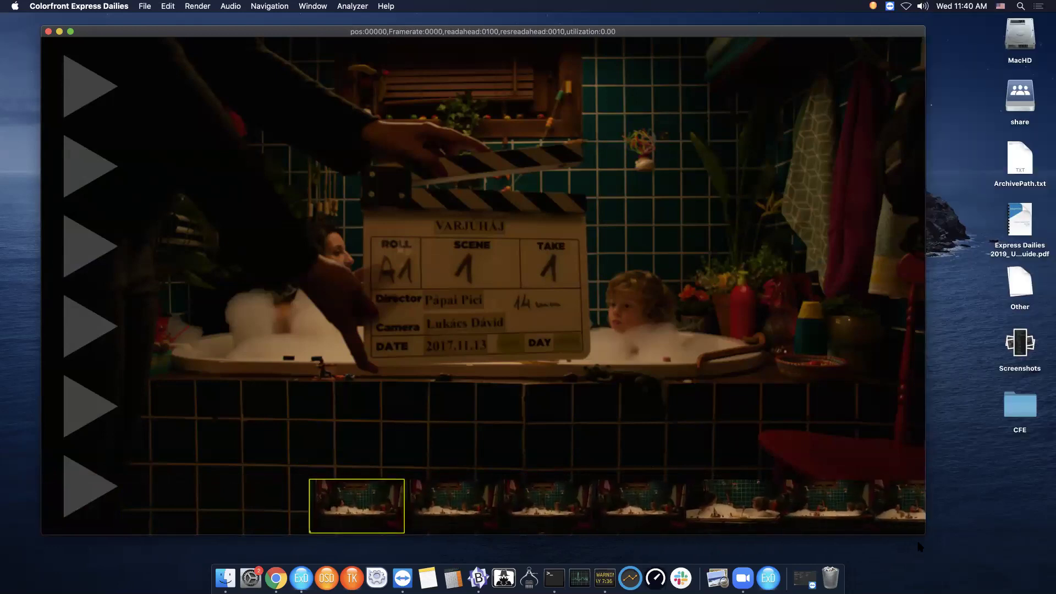
# Enlarge the viewer window and play back the first clip.
pyautogui.moveTo(923, 536); pyautogui.dragTo(983, 561)
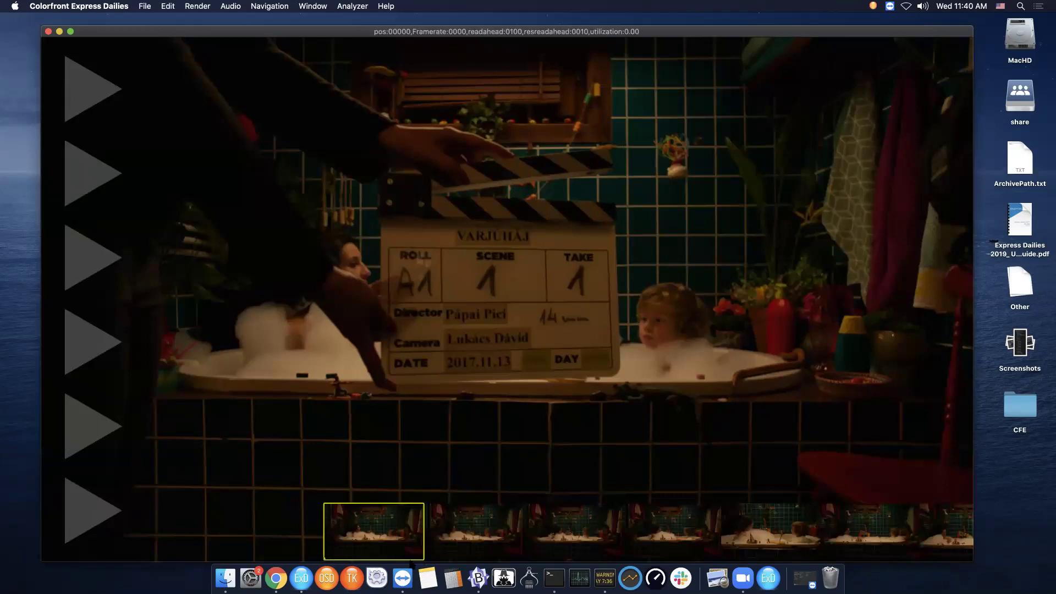
pyautogui.press('space')
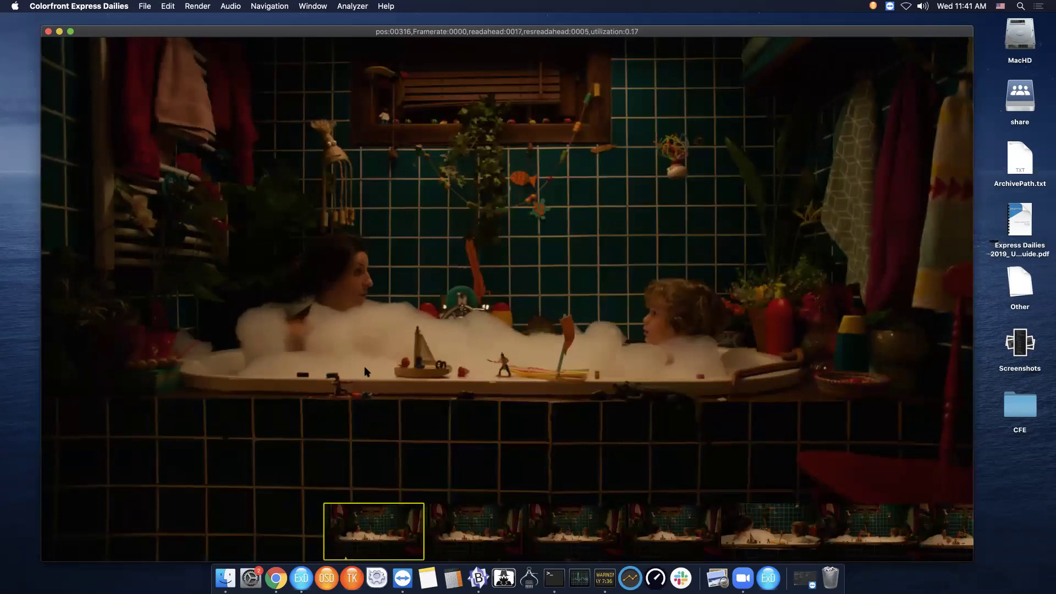
# Shuttle playback forward and backward through the opening clips and stop on the first clip.
pyautogui.press('j')
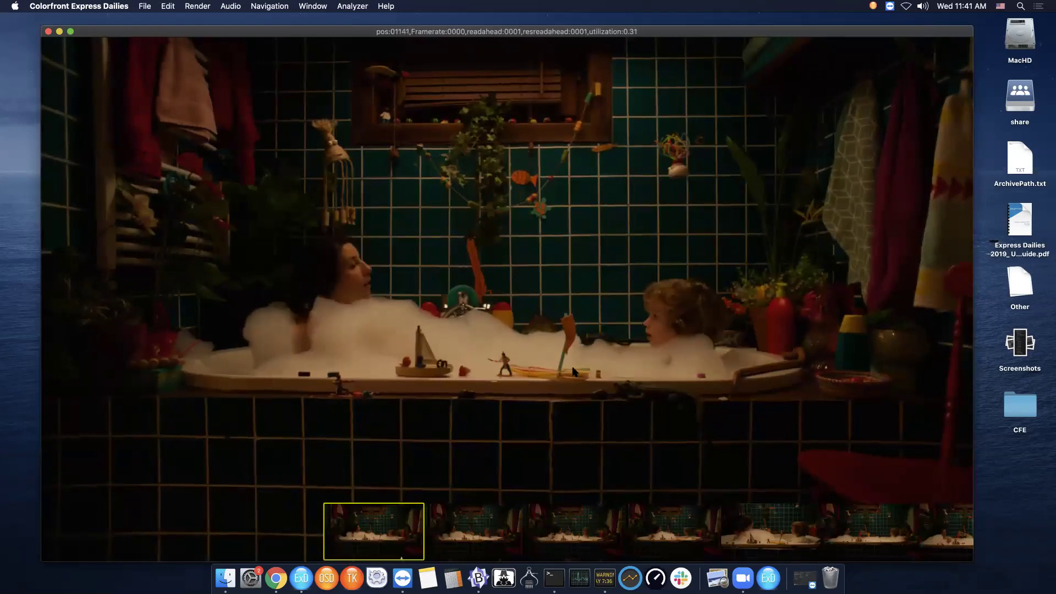
pyautogui.press('l')
pyautogui.press('l')
pyautogui.press('l')
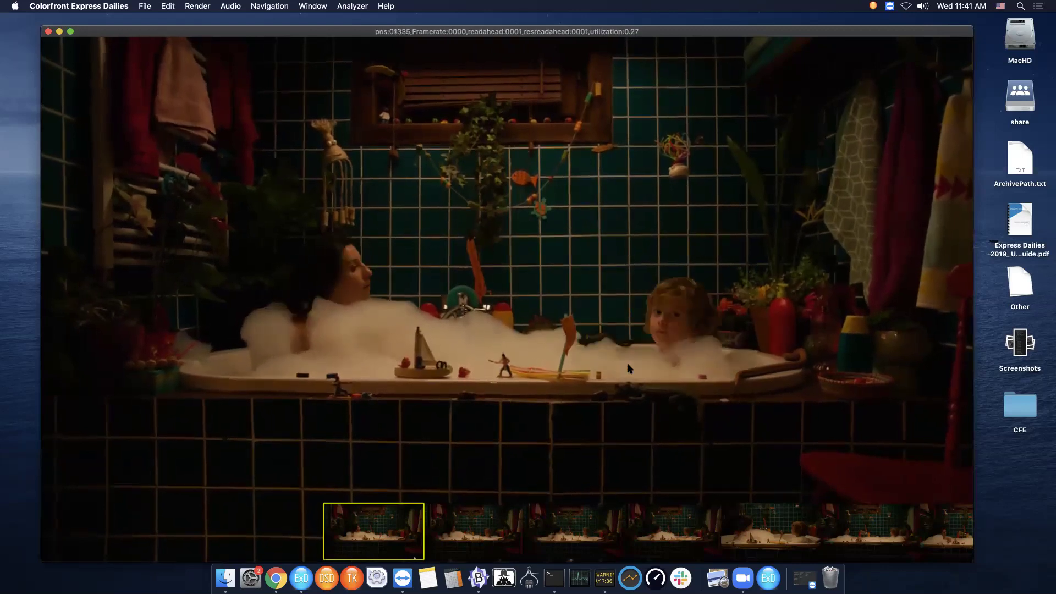
pyautogui.press('j')
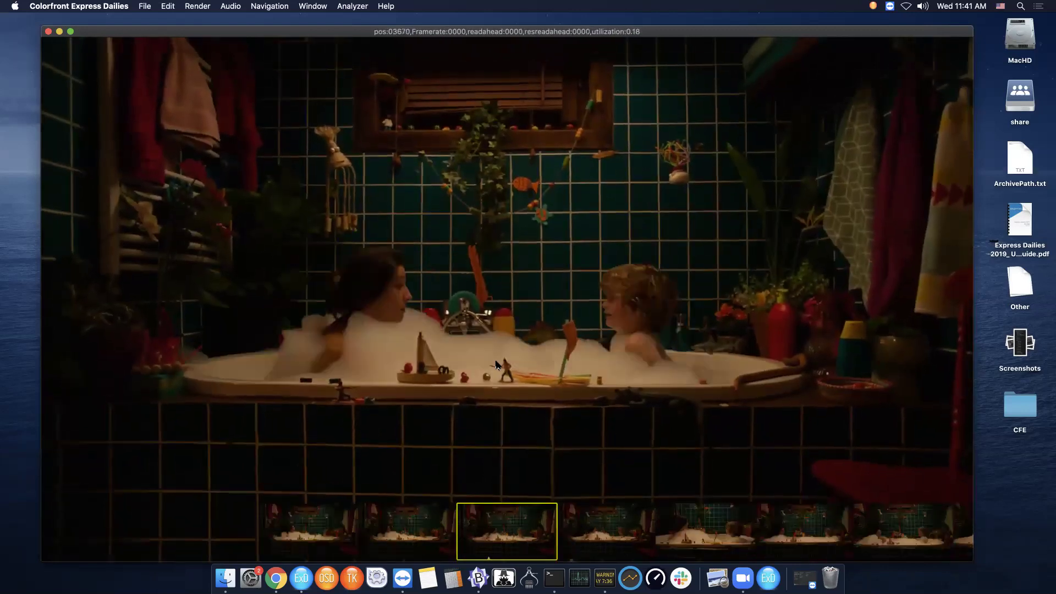
pyautogui.press('l')
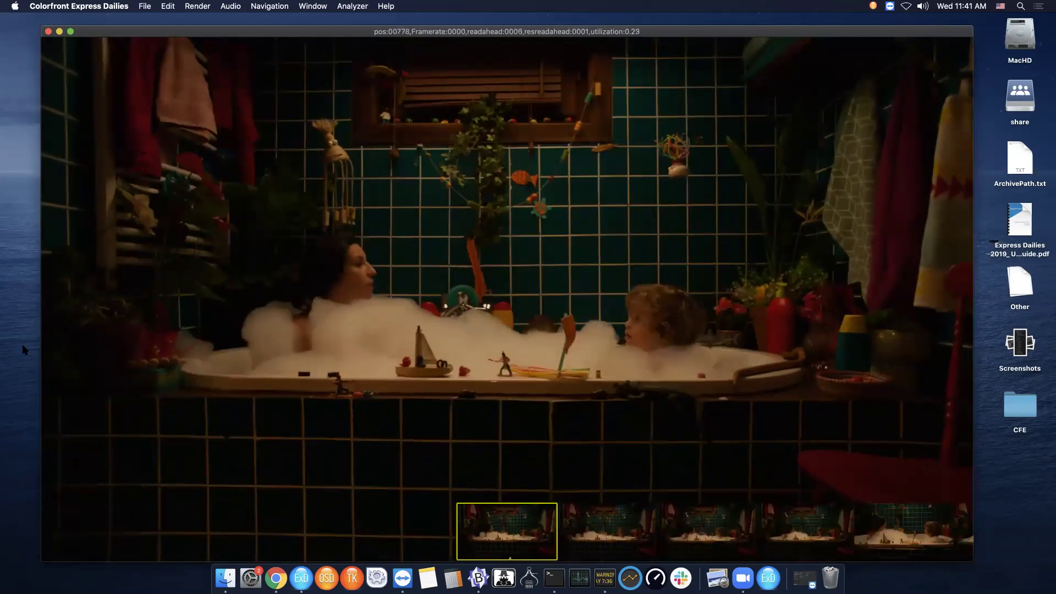
pyautogui.press('Up')
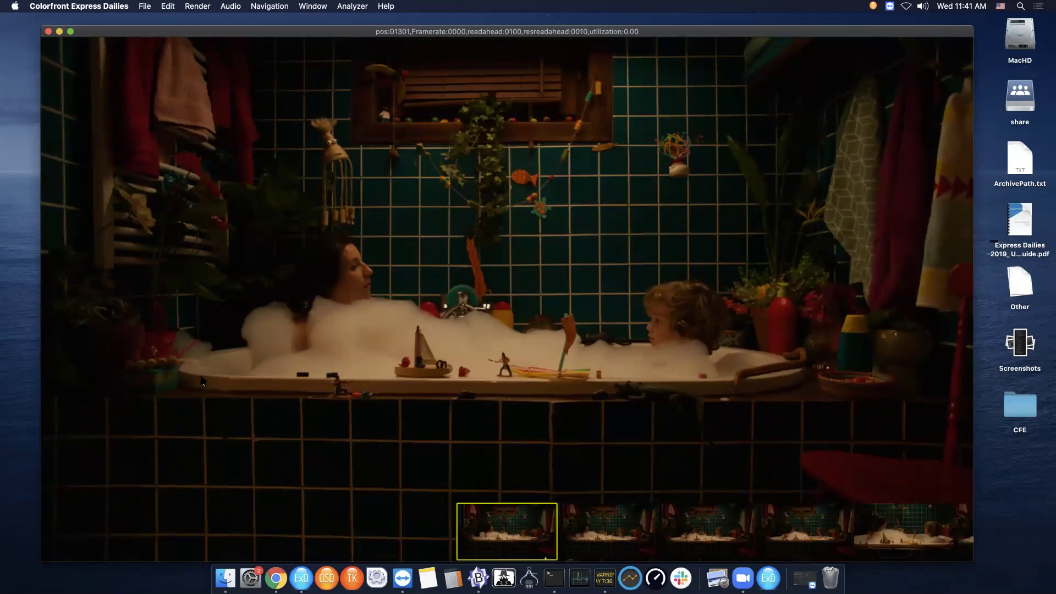
pyautogui.press('Up')
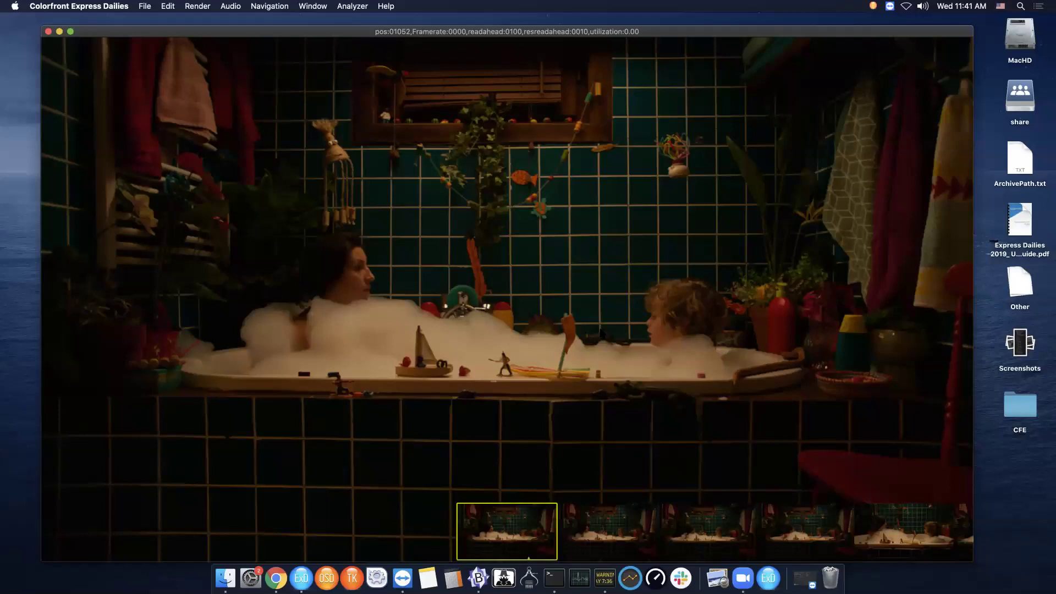
# Open the preferences and add CamRoll to the front of Project Data Names, making it CamRoll,Scene,Take.
pyautogui.press('super+comma')
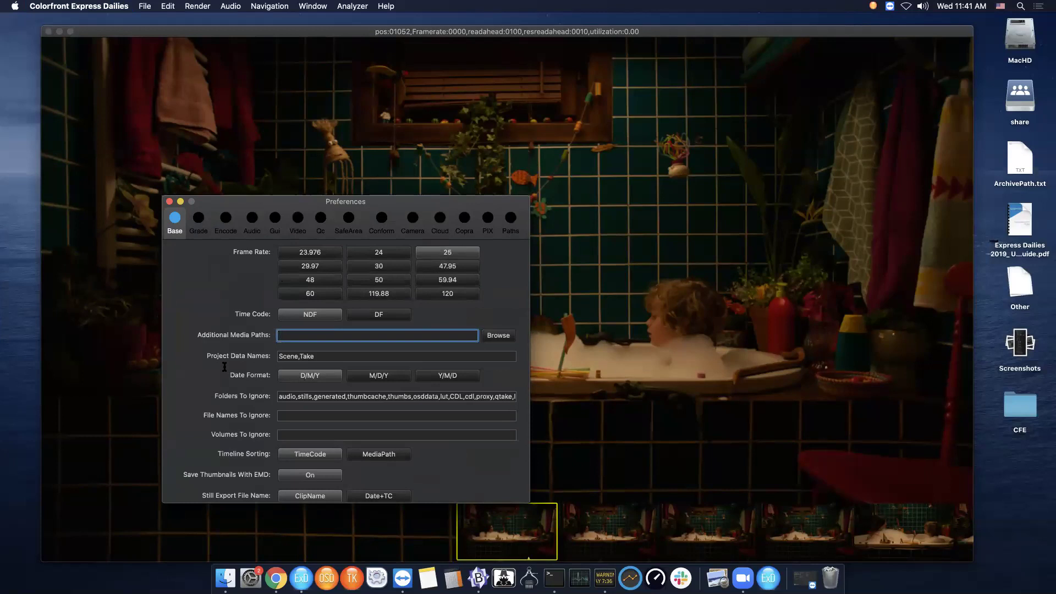
pyautogui.click(279, 355)
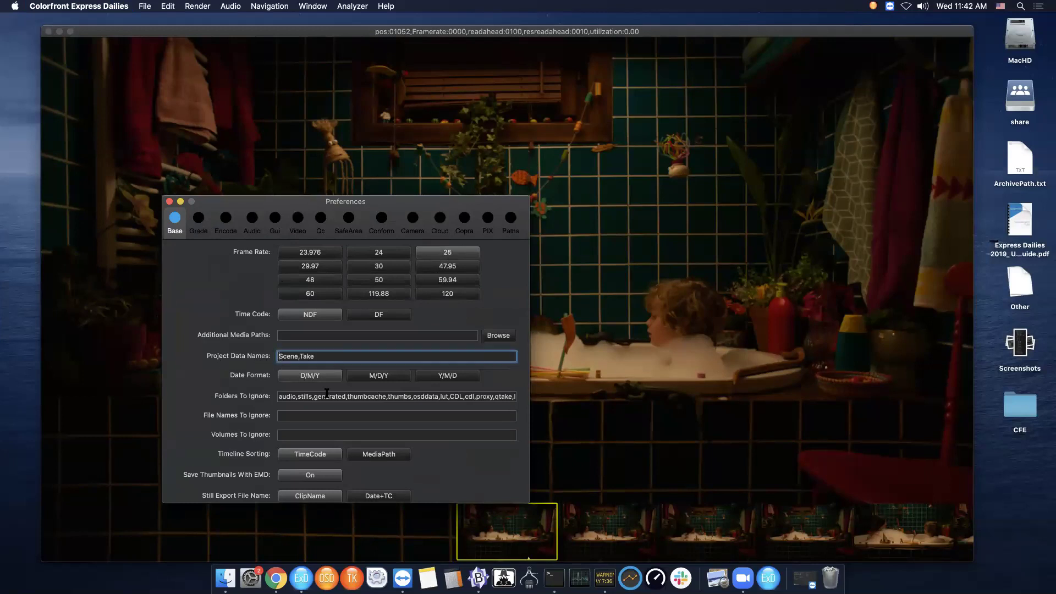
pyautogui.write('Cam')
pyautogui.write('Roll,')
pyautogui.click(328, 337)
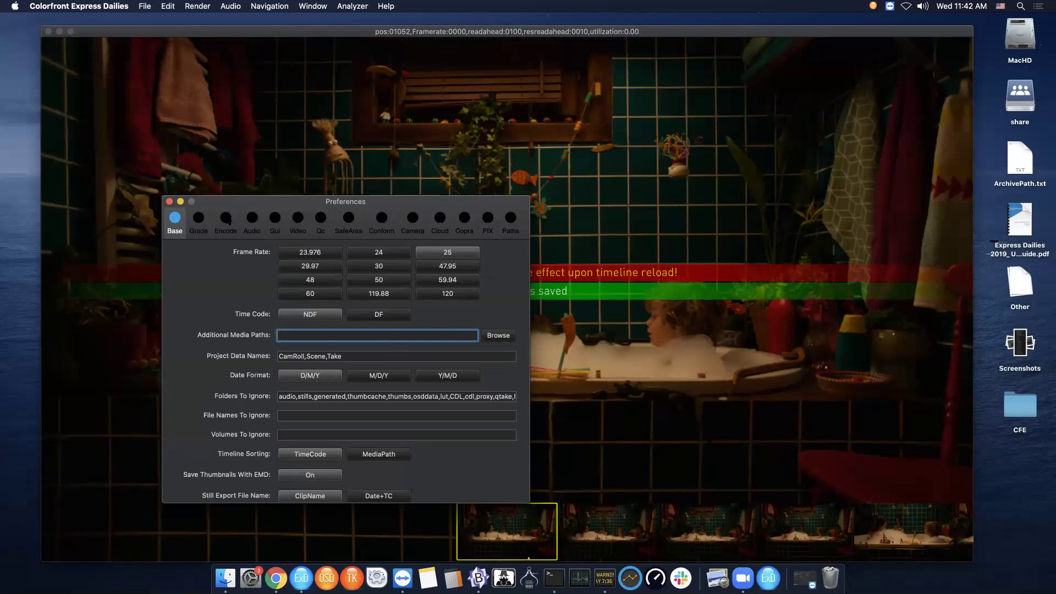
# Turn on Time Code For Web in the Encode preferences.
pyautogui.click(226, 219)
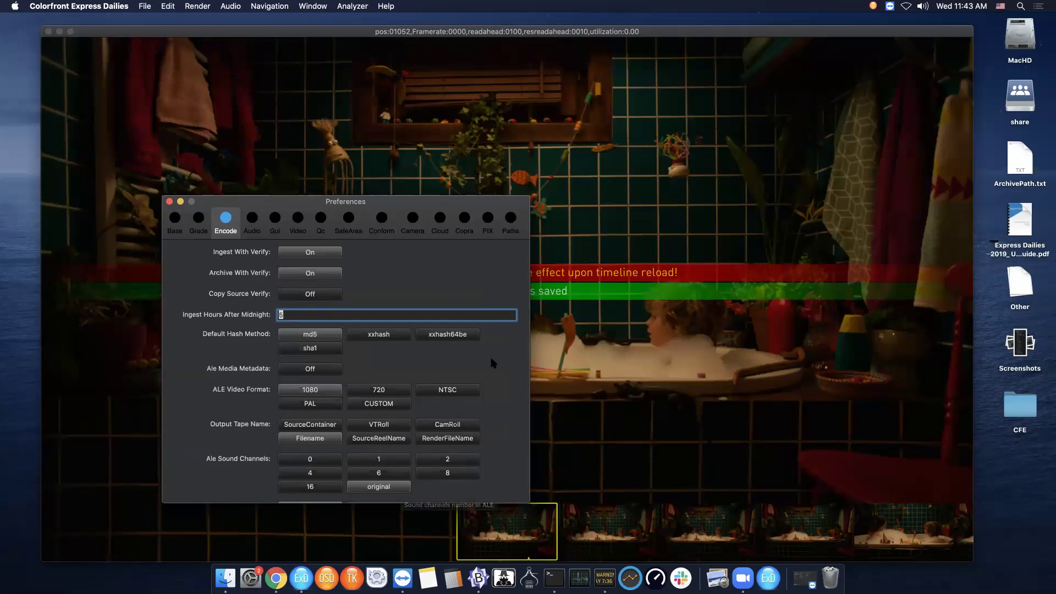
pyautogui.scroll(-5, 484, 400)
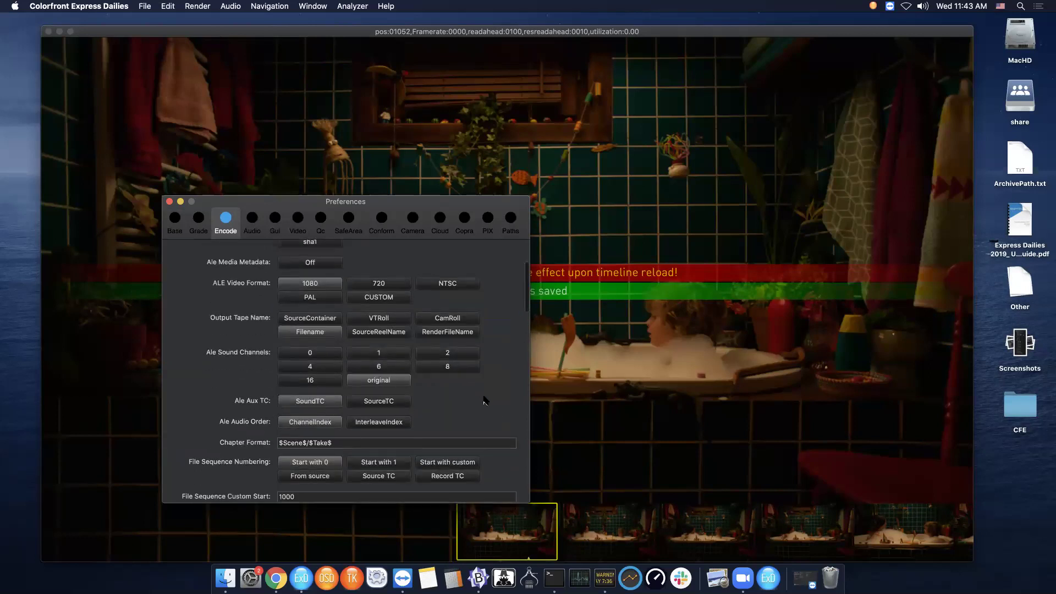
pyautogui.scroll(-6, 484, 400)
pyautogui.scroll(-4, 485, 397)
pyautogui.scroll(-7, 484, 400)
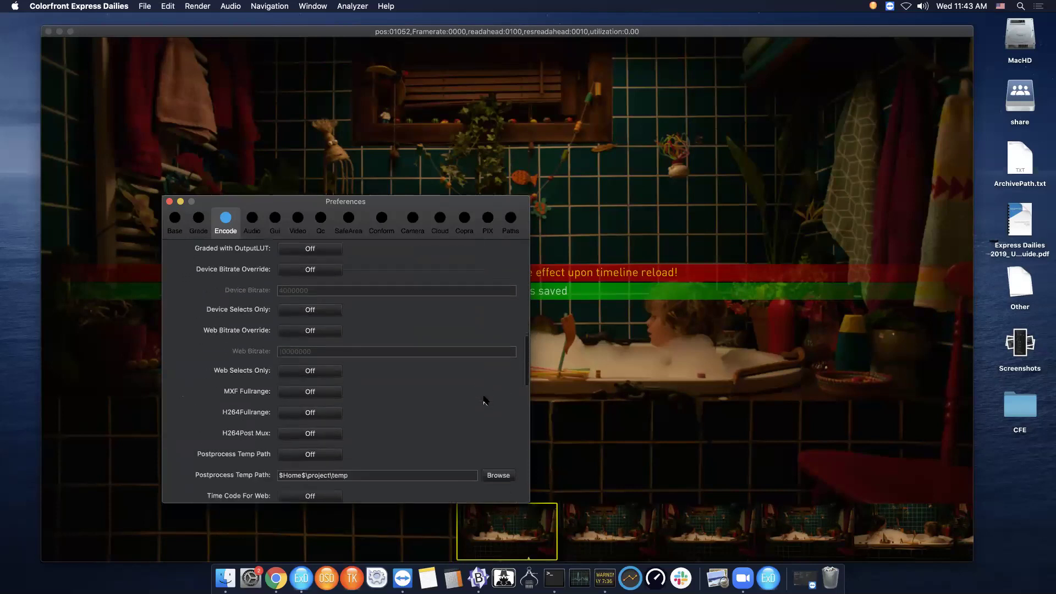
pyautogui.scroll(-1, 483, 400)
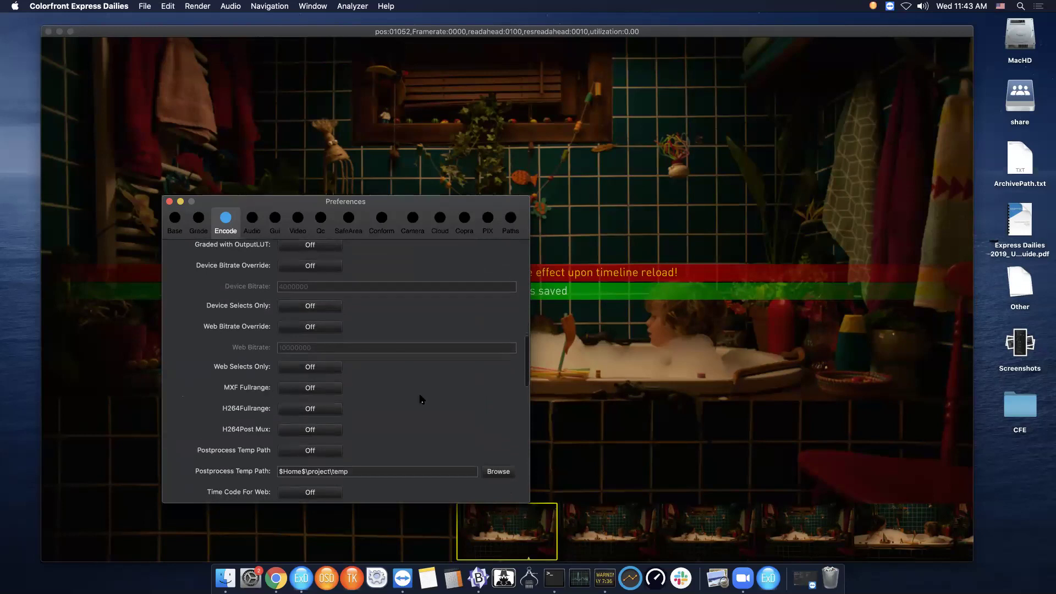
pyautogui.scroll(-1, 422, 399)
pyautogui.scroll(-3, 378, 375)
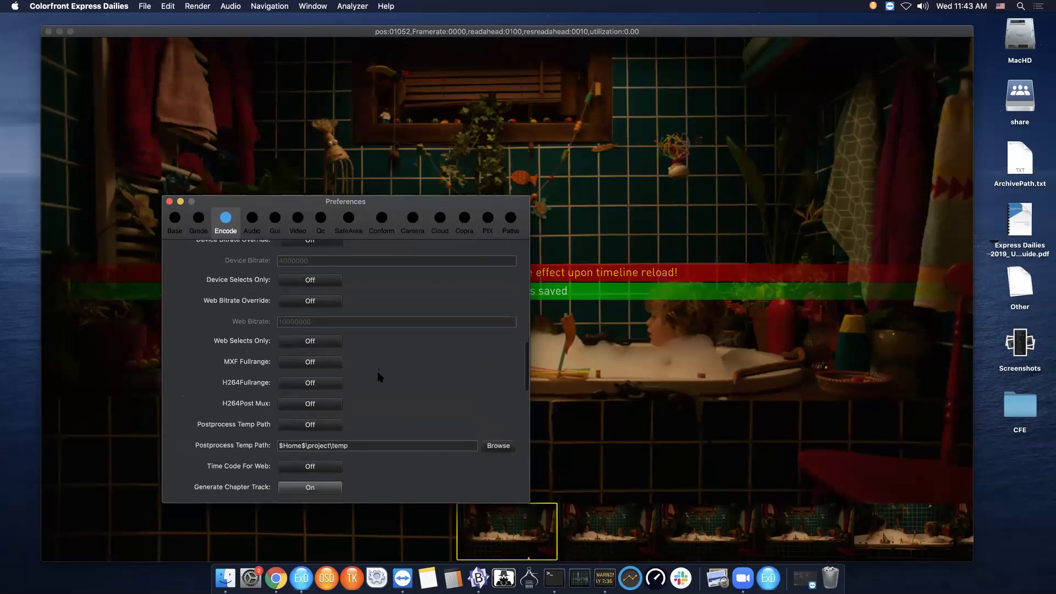
pyautogui.click(310, 467)
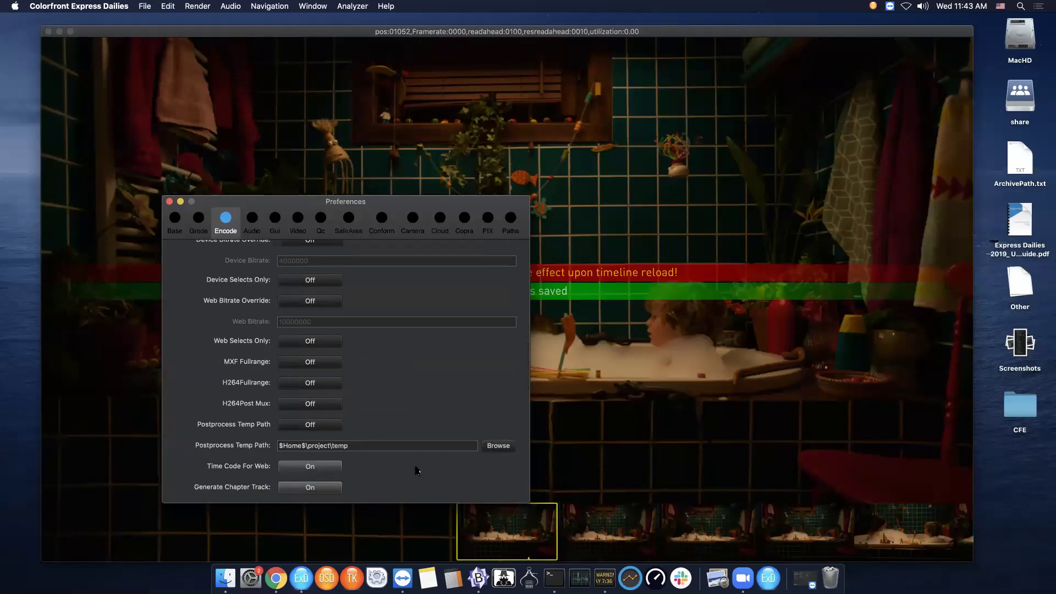
# Turn on Archive Audio and set Copy MD5Level to 3 in the Encode preferences.
pyautogui.scroll(-2, 416, 470)
pyautogui.scroll(-1, 417, 469)
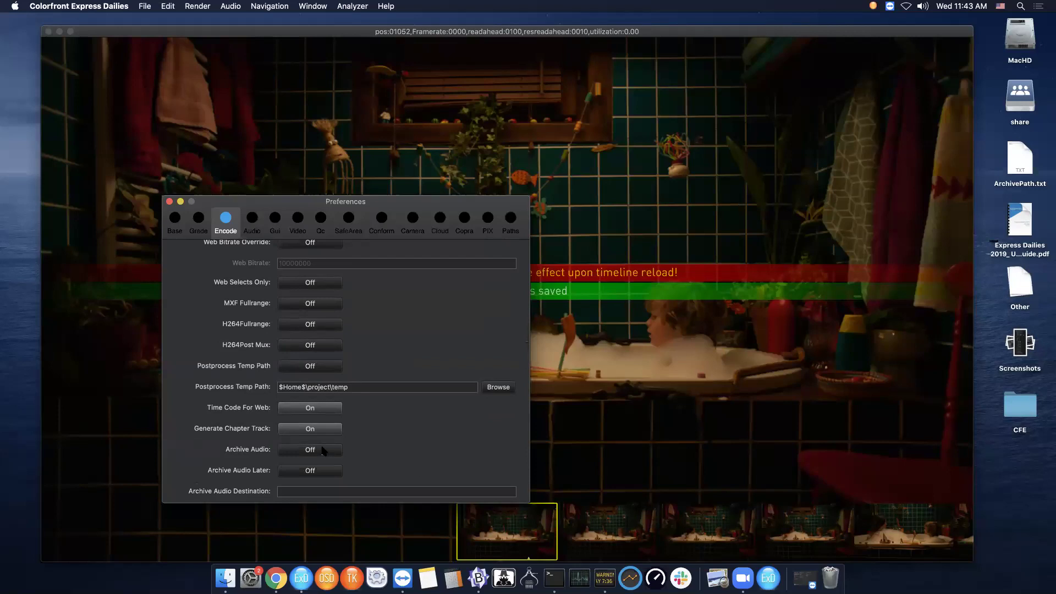
pyautogui.click(310, 450)
pyautogui.scroll(-1, 449, 461)
pyautogui.scroll(-3, 449, 461)
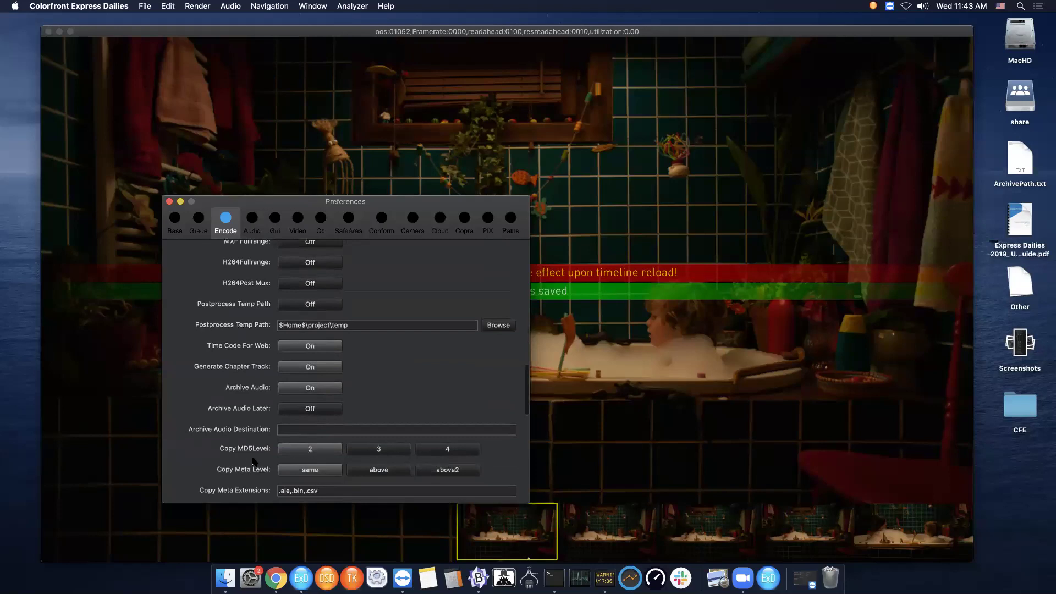
pyautogui.click(388, 452)
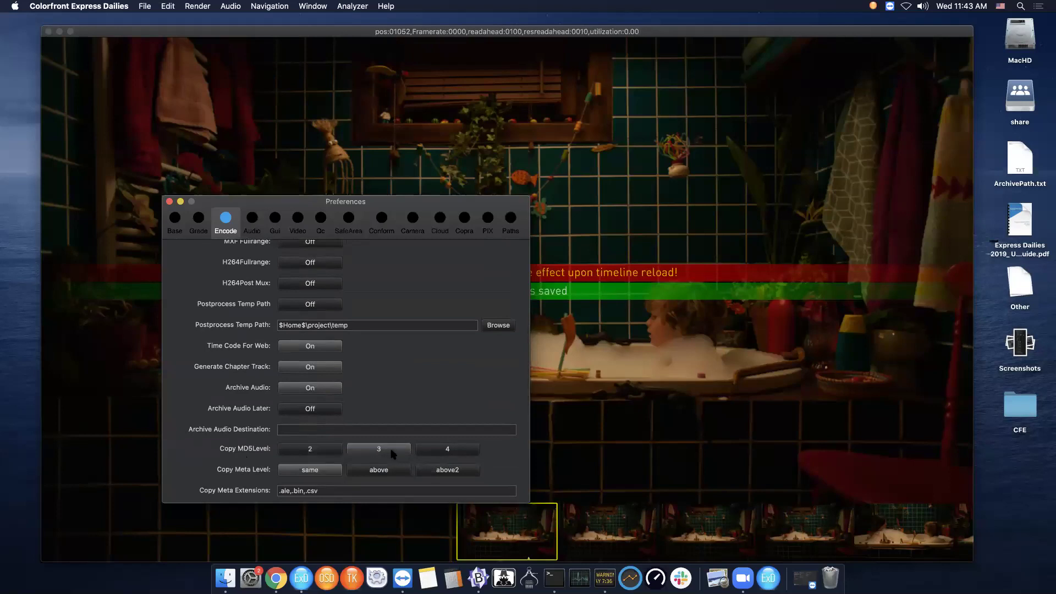
# Review the remaining Encode preferences and set Editor Bits Per Sample to 24 in the Audio preferences.
pyautogui.scroll(1, 425, 358)
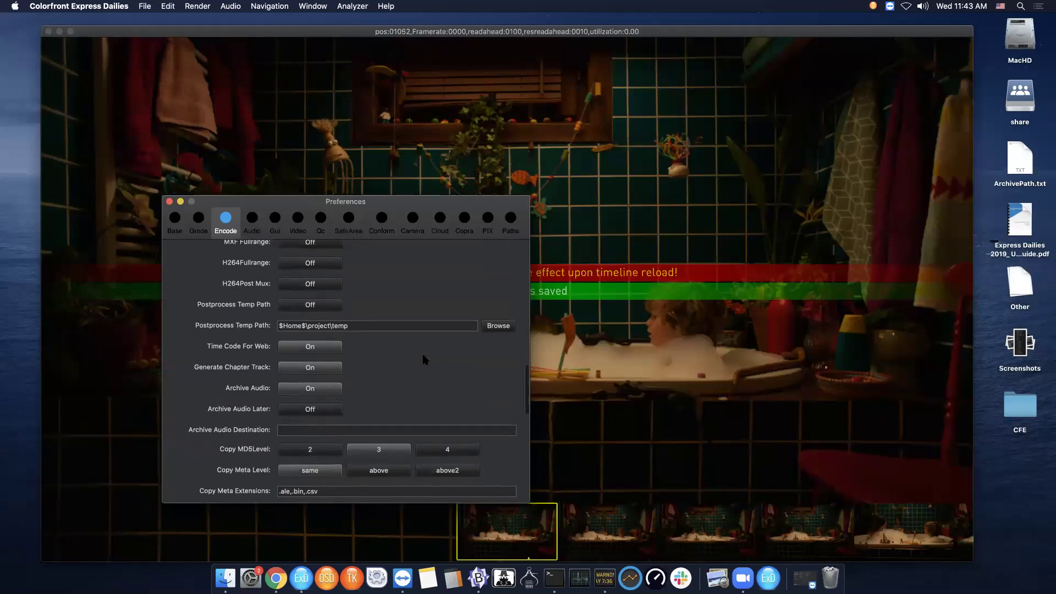
pyautogui.scroll(-10, 425, 359)
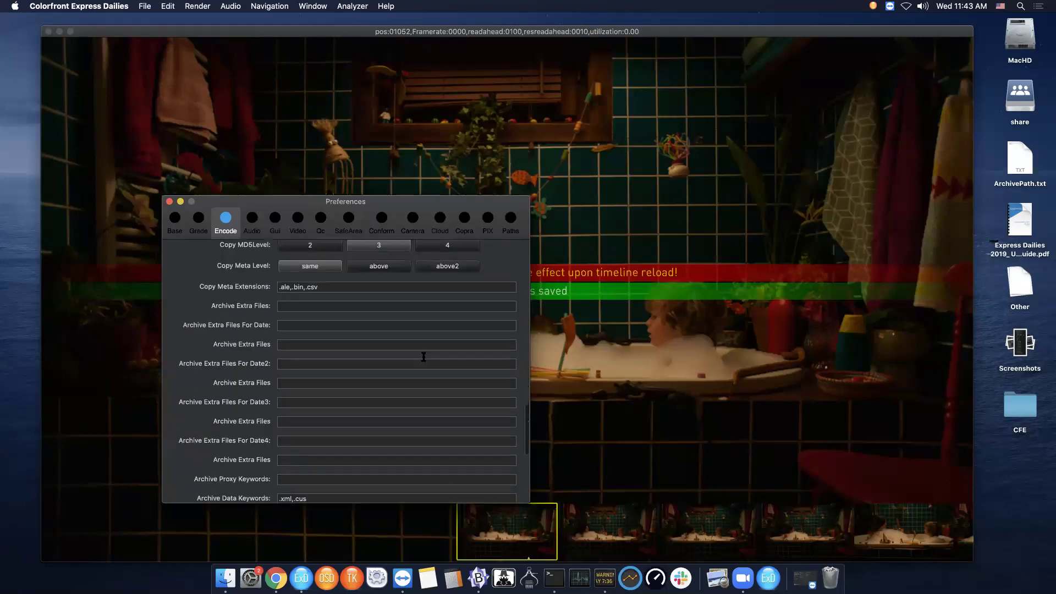
pyautogui.scroll(-12, 423, 357)
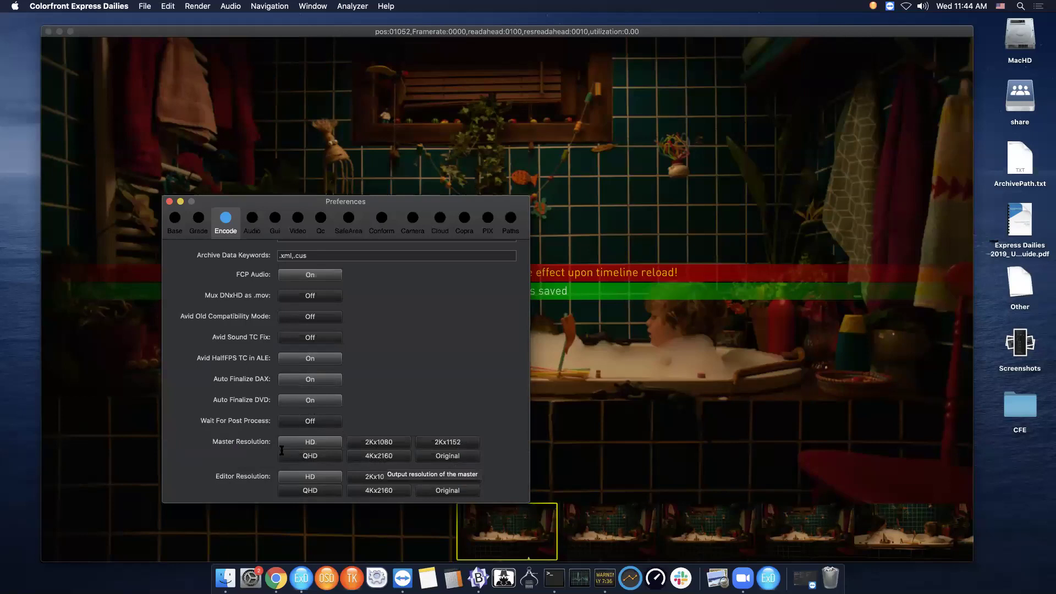
pyautogui.click(252, 220)
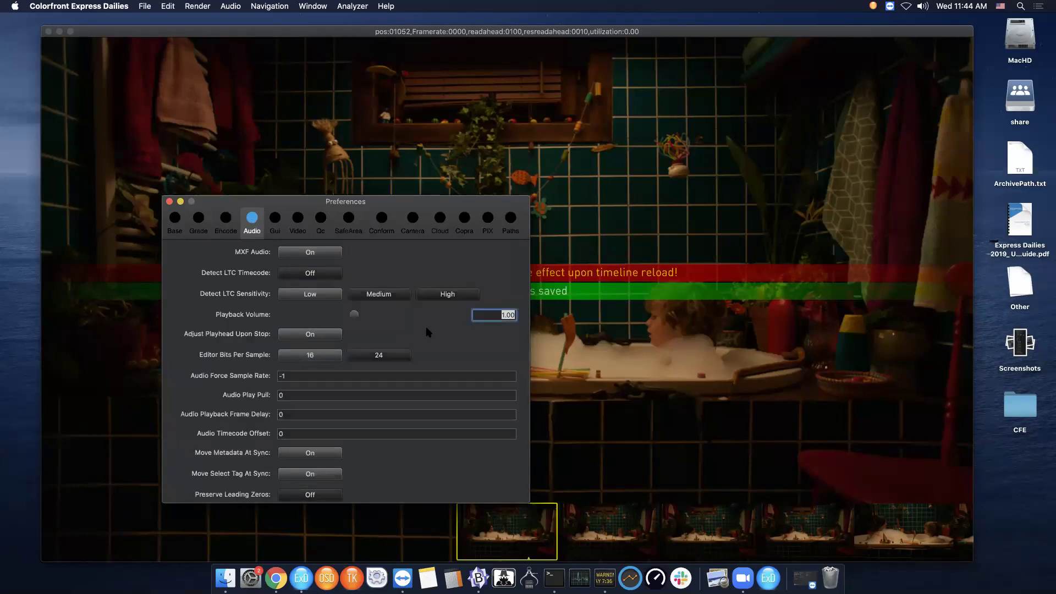
pyautogui.click(391, 355)
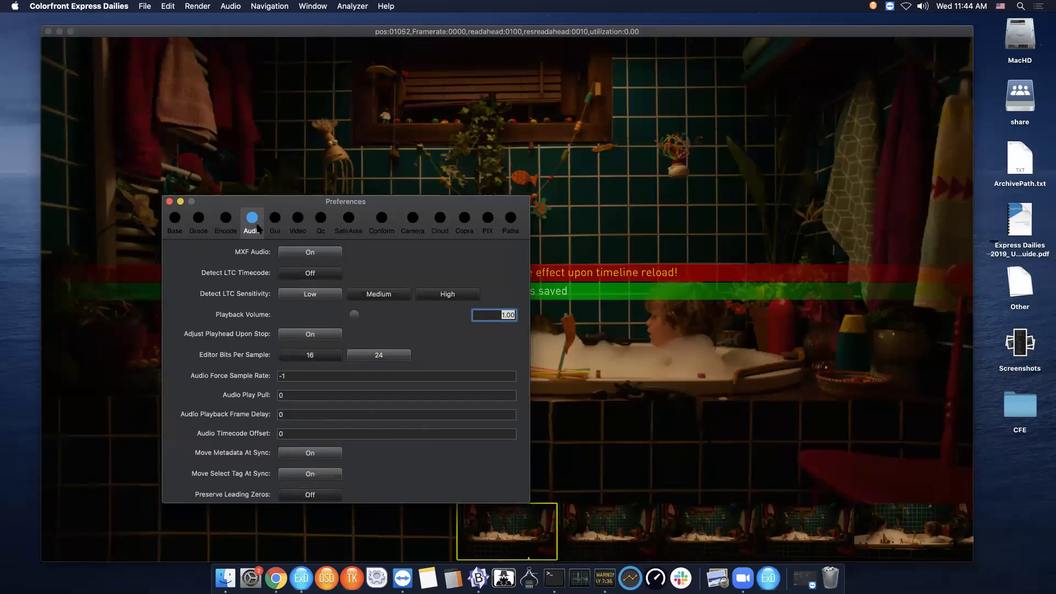
# In the Gui preferences, turn off Exit With ESC and set the quick metadata position to Above Timeline.
pyautogui.click(274, 220)
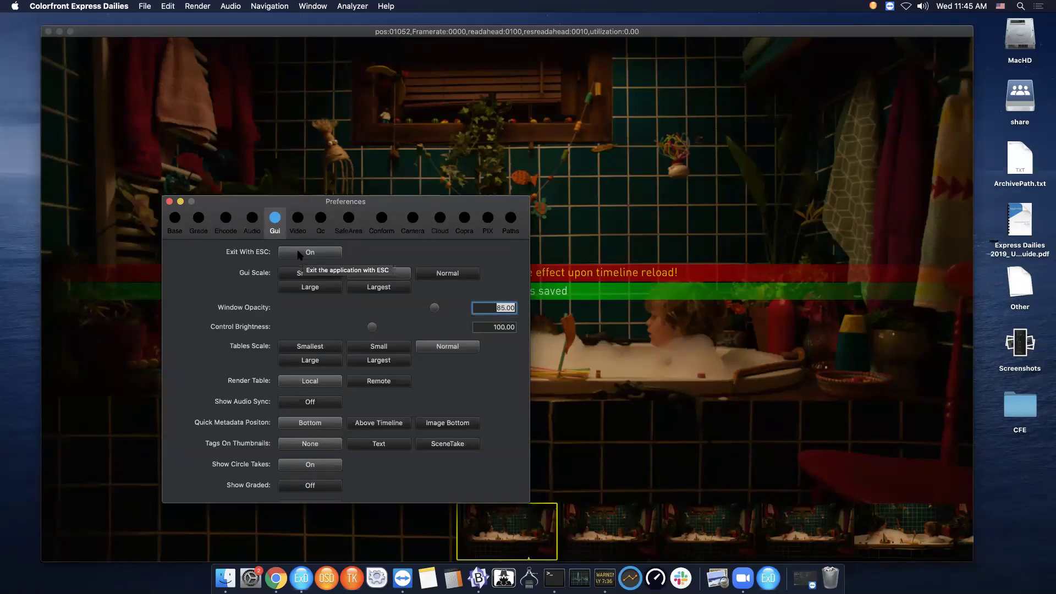
pyautogui.click(299, 253)
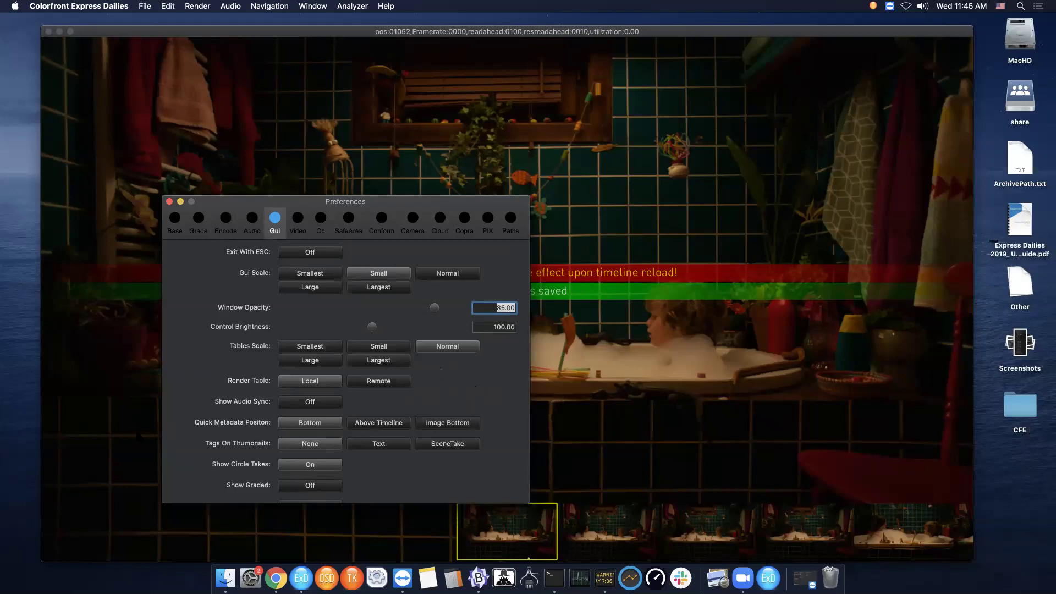
pyautogui.click(385, 427)
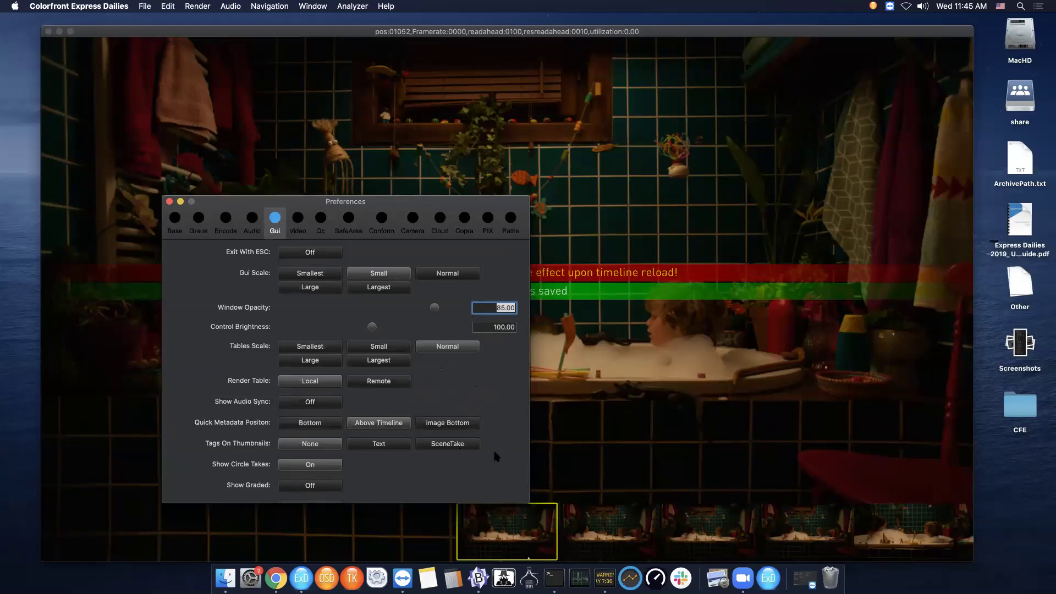
# Turn on Show Audio Sync and Show Graded in the Gui preferences.
pyautogui.scroll(-5, 497, 457)
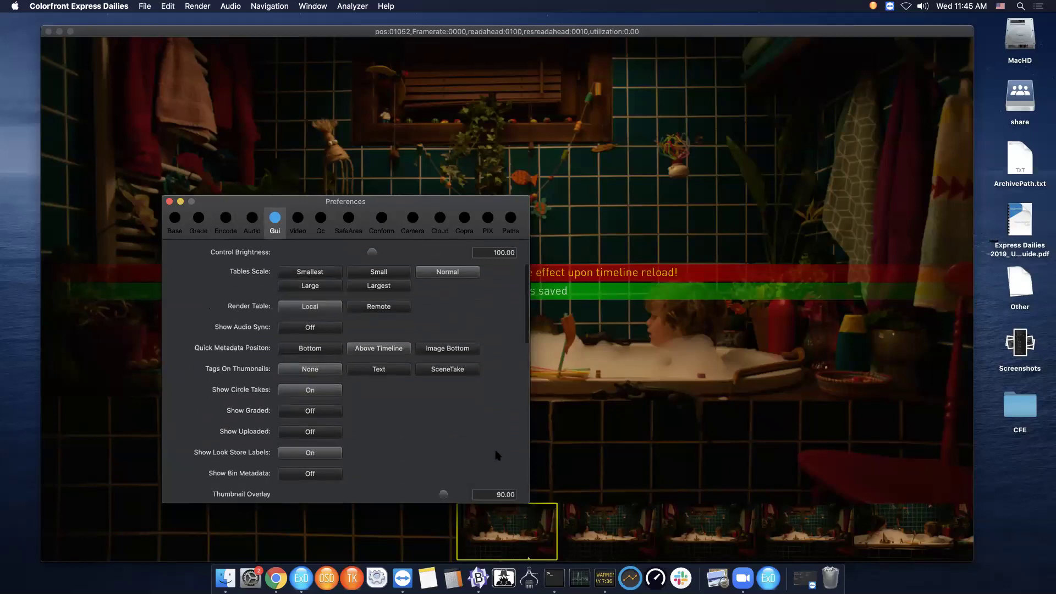
pyautogui.scroll(-2, 497, 456)
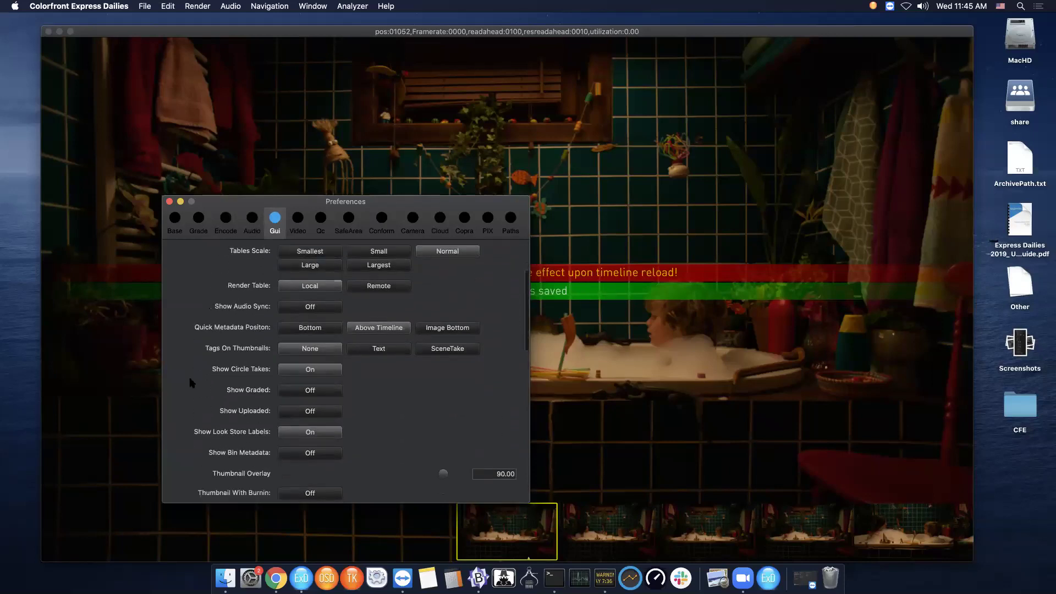
pyautogui.click(325, 310)
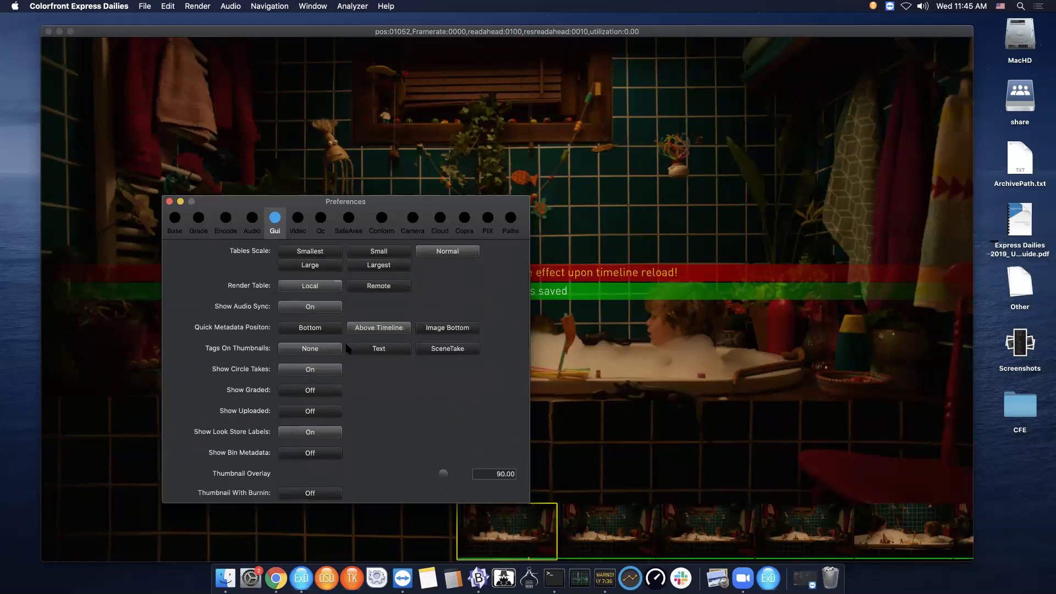
pyautogui.click(303, 389)
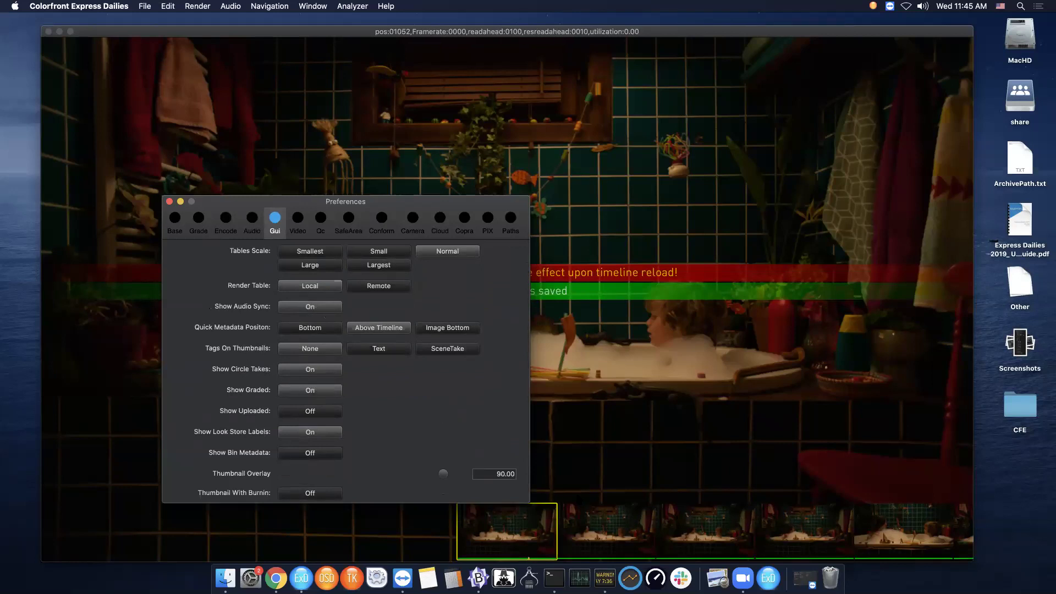
# Set Trackball Sensitivity to 20 and Encoder Sensitivity to 10 in the Gui preferences.
pyautogui.scroll(-3, 419, 450)
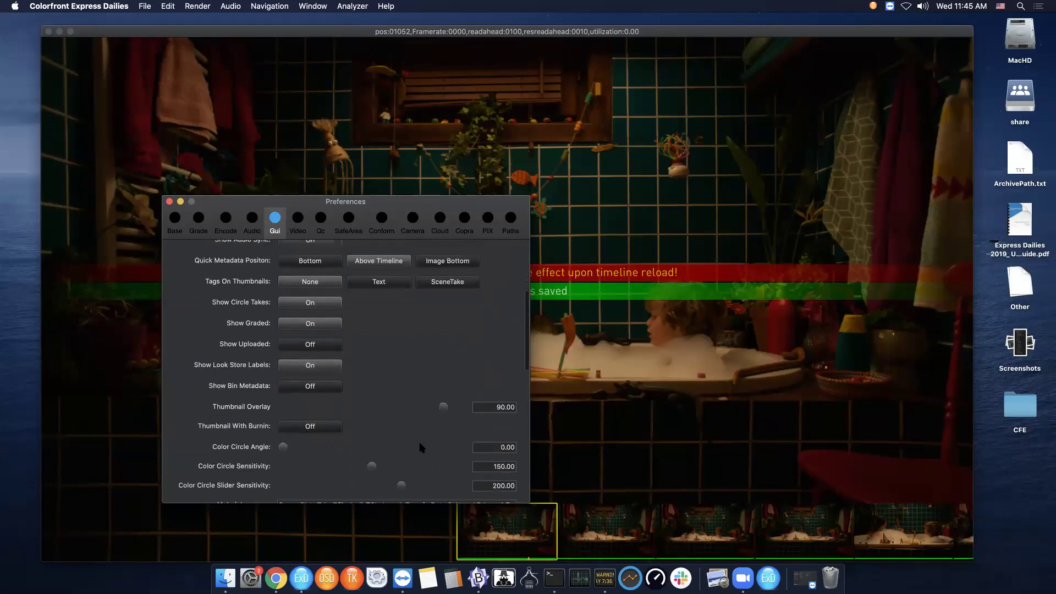
pyautogui.scroll(-2, 421, 448)
pyautogui.scroll(-5, 422, 447)
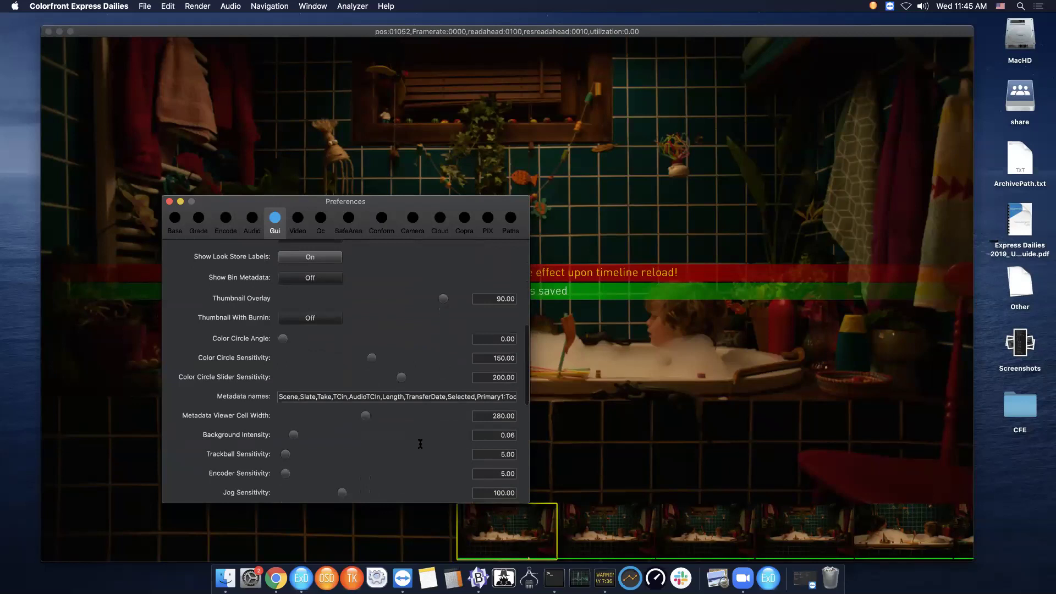
pyautogui.click(503, 453)
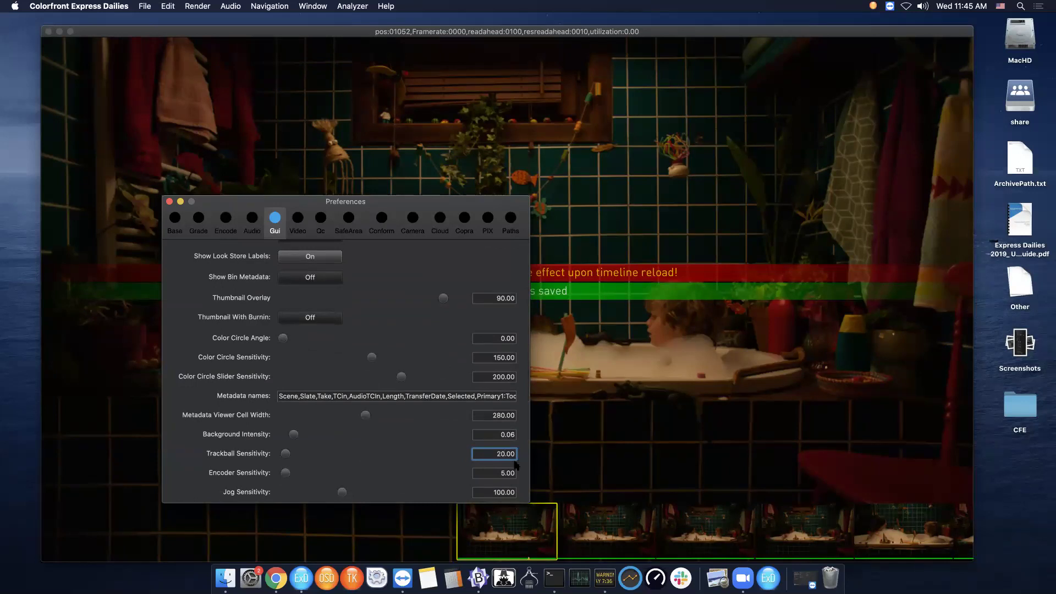
pyautogui.click(503, 472)
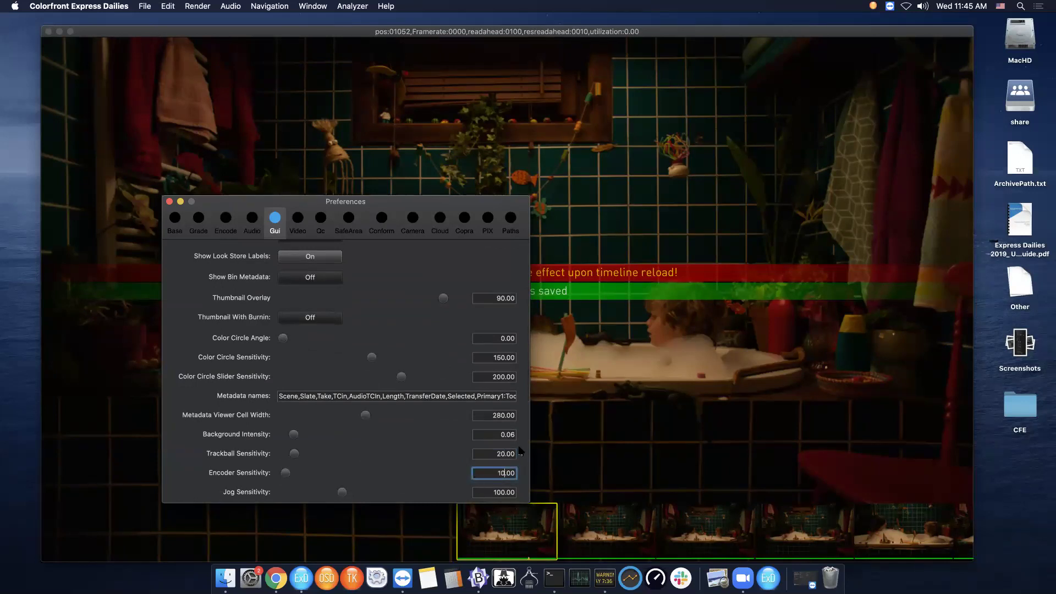
pyautogui.hotkey('shift', 'Tab')
pyautogui.scroll(-5, 409, 459)
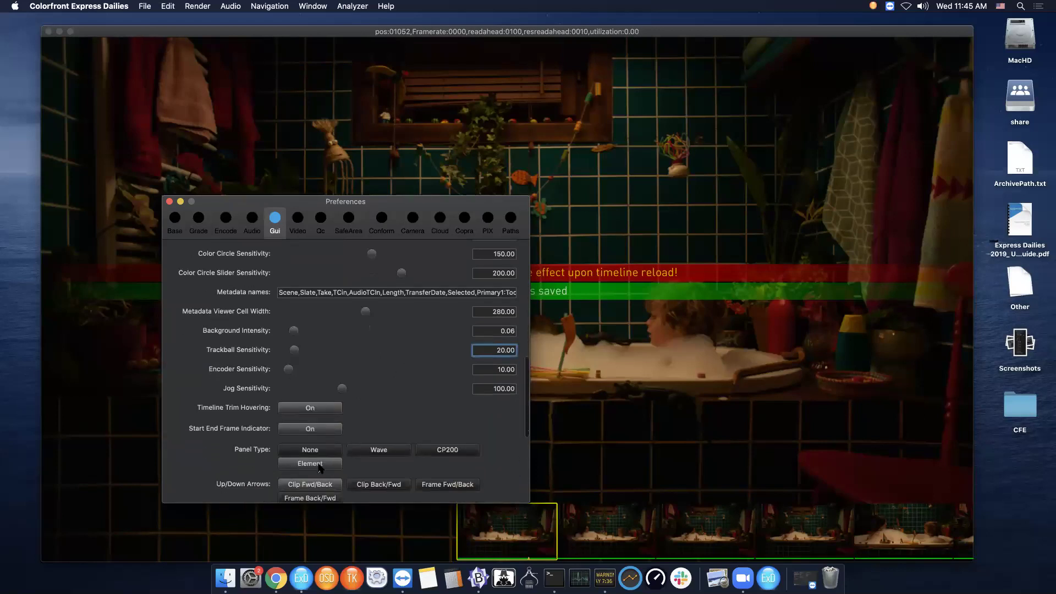
# Set the Up/Down Arrows preference to Clip Back/Fwd and review the remaining Gui preferences.
pyautogui.scroll(-2, 412, 461)
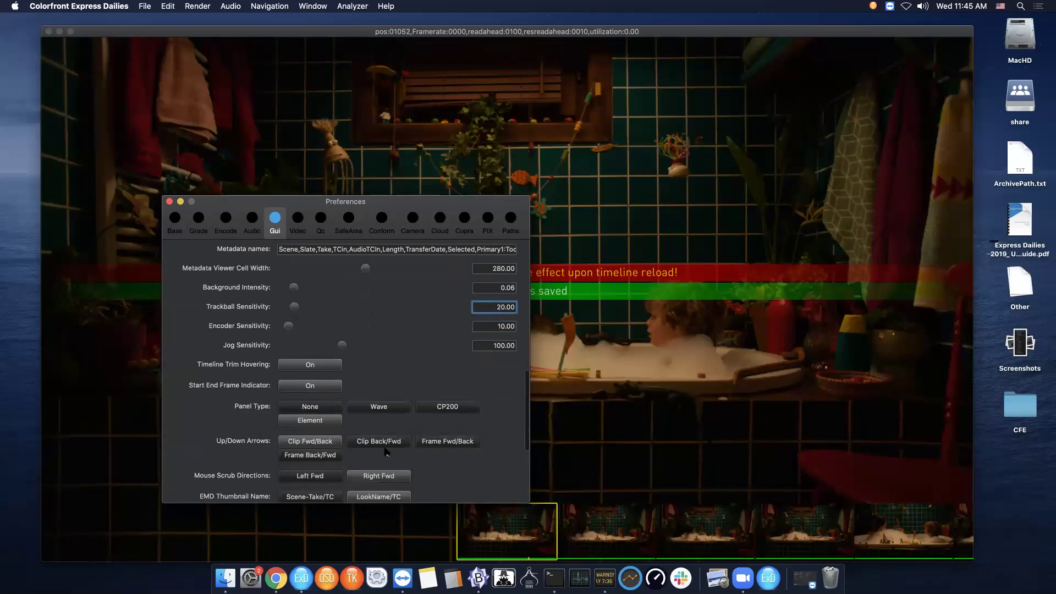
pyautogui.click(387, 441)
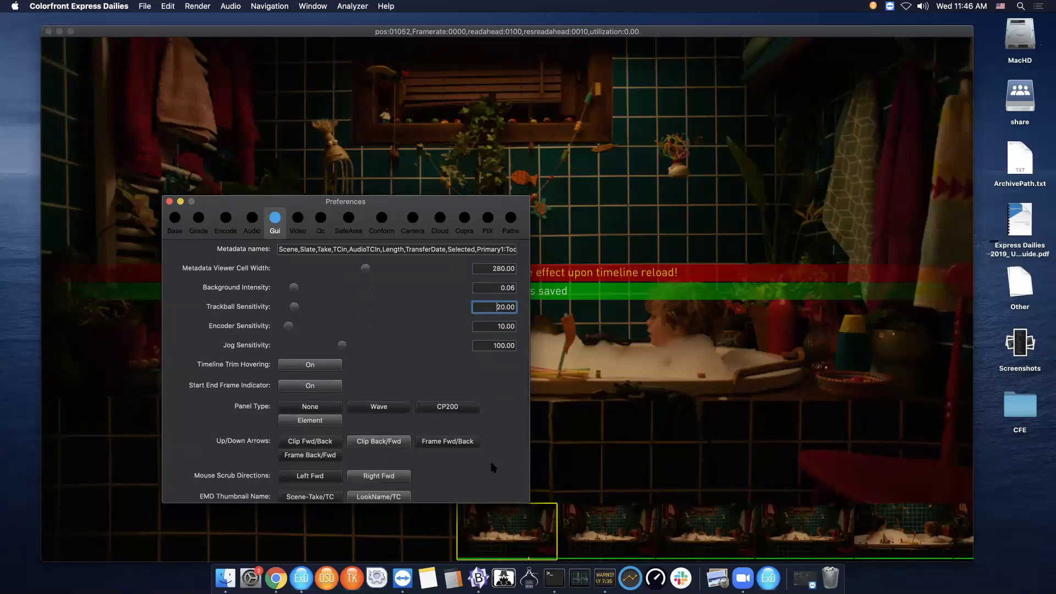
pyautogui.scroll(-3, 492, 468)
pyautogui.scroll(-3, 492, 468)
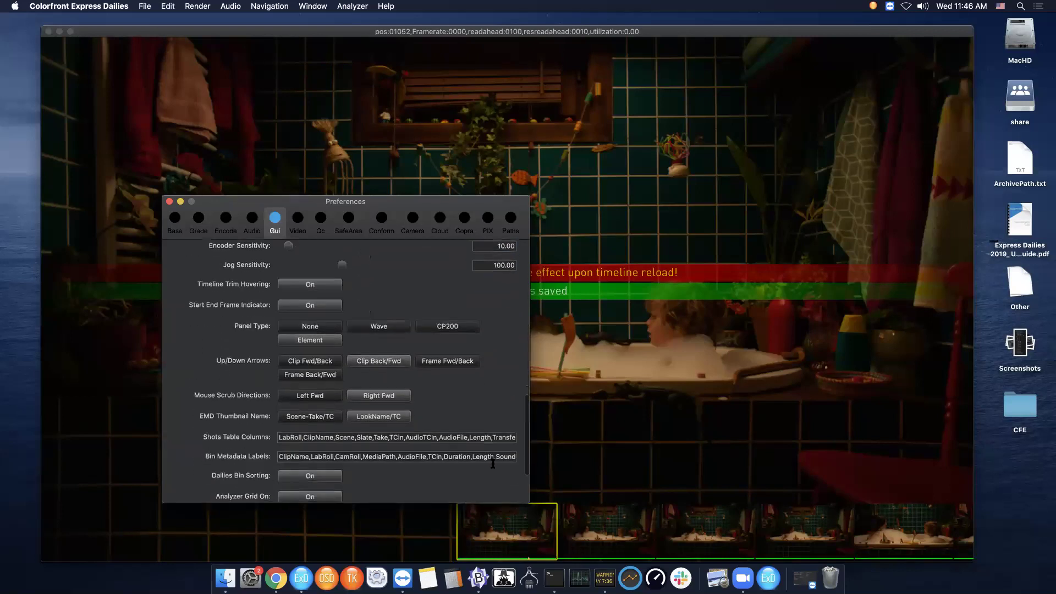
pyautogui.scroll(-5, 493, 464)
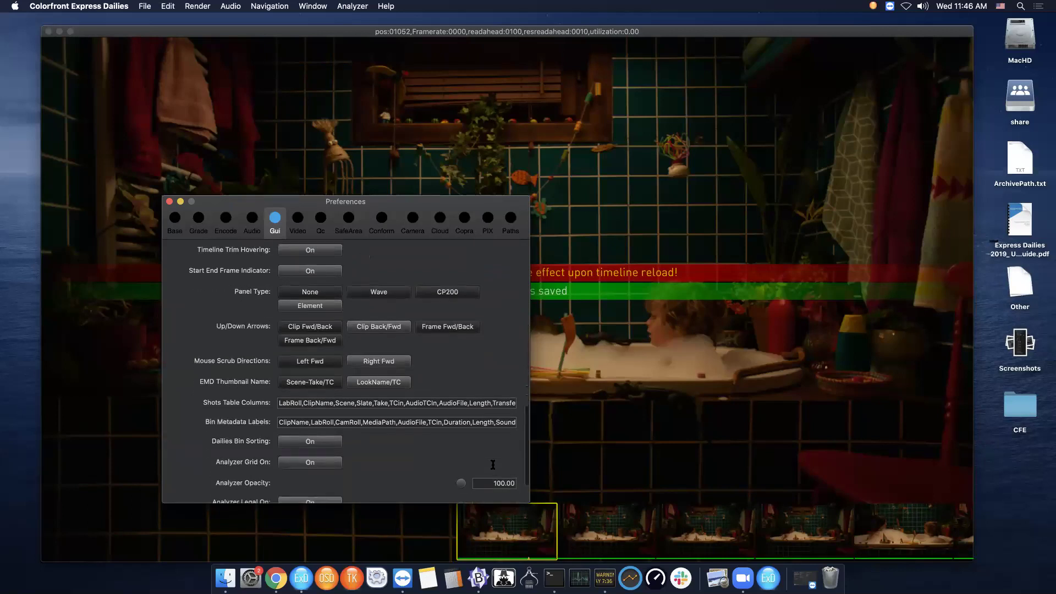
pyautogui.scroll(14, 493, 465)
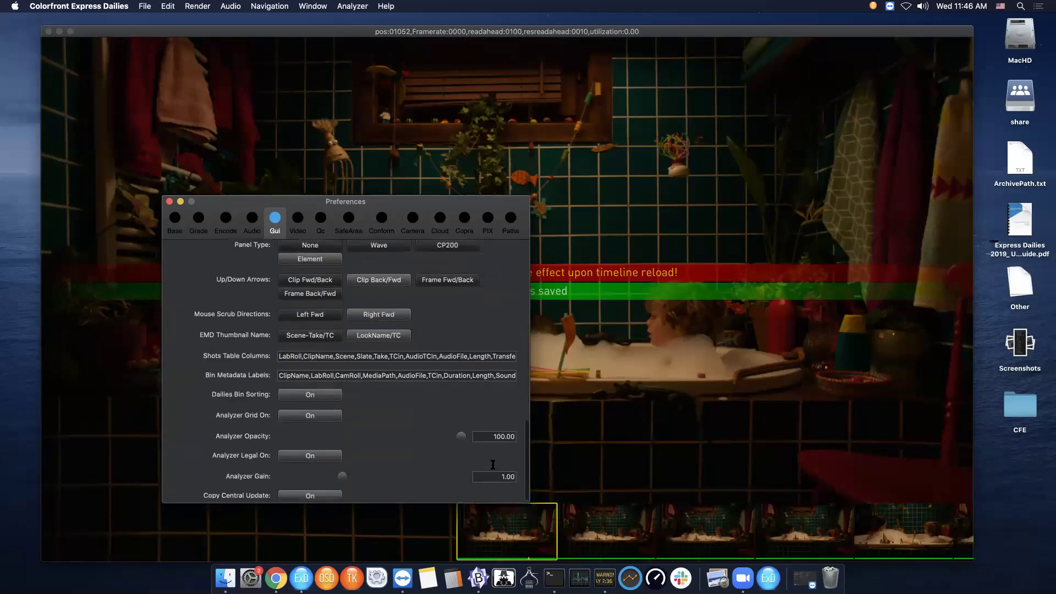
pyautogui.scroll(12, 493, 465)
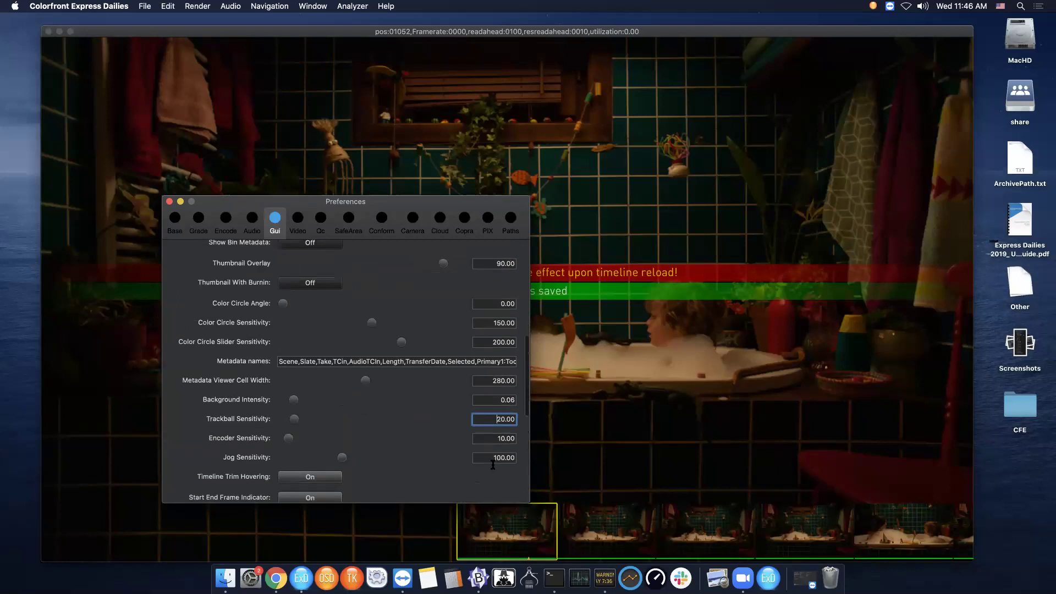
pyautogui.scroll(7, 493, 465)
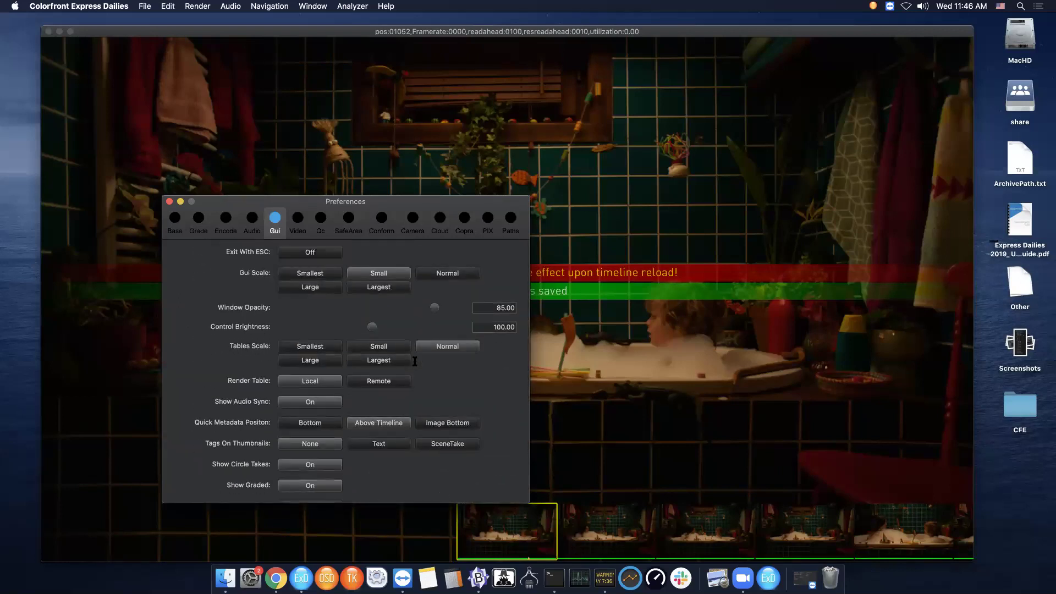
# Review the Video preferences and set the Red IPP2 Stage to PRIMARY in the Camera preferences.
pyautogui.click(298, 220)
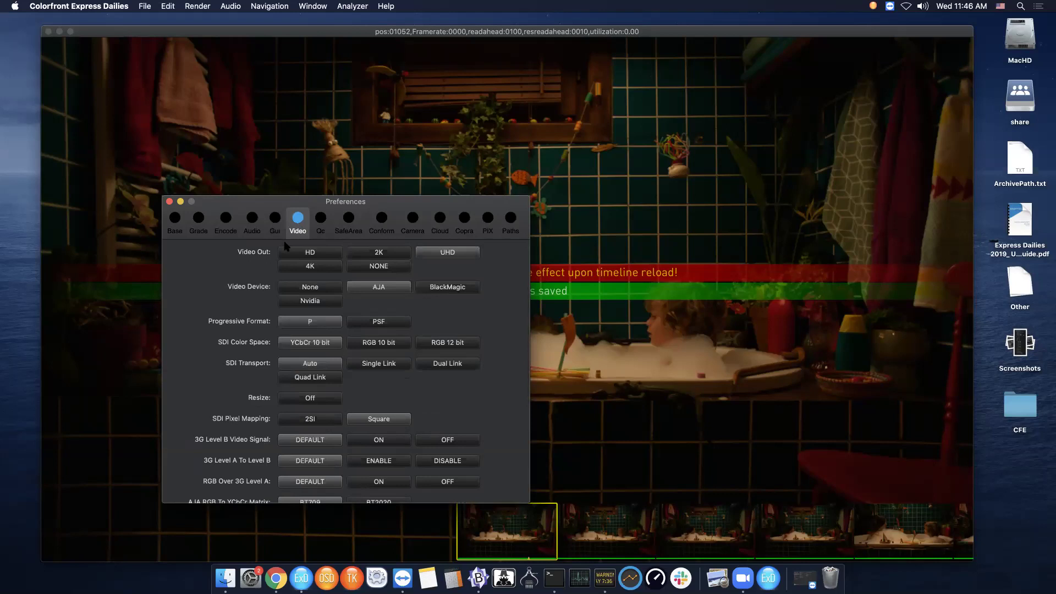
pyautogui.scroll(-6, 225, 434)
pyautogui.scroll(6, 224, 434)
pyautogui.click(422, 234)
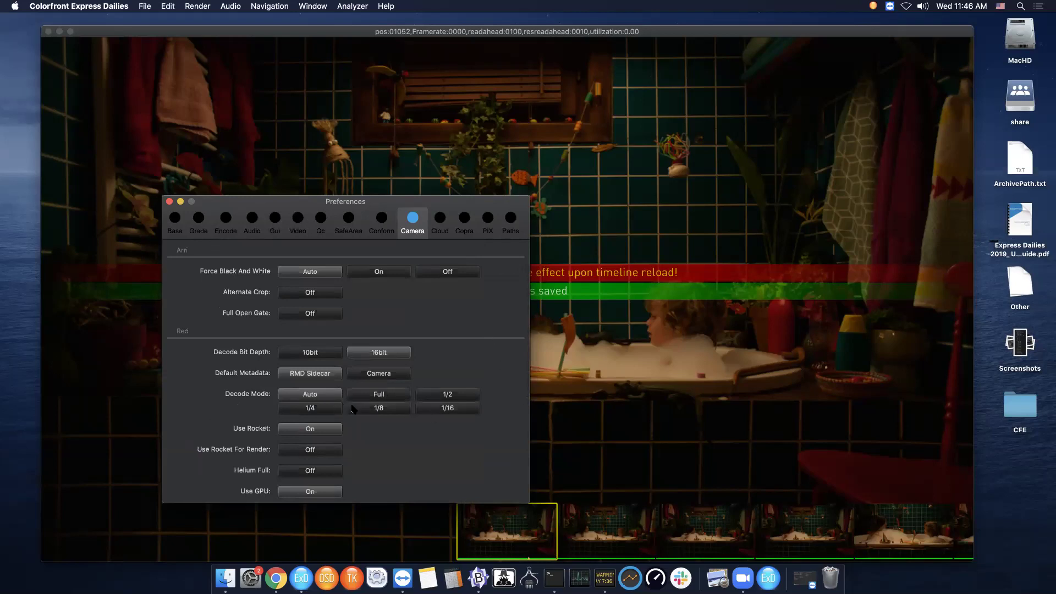
pyautogui.scroll(-5, 425, 439)
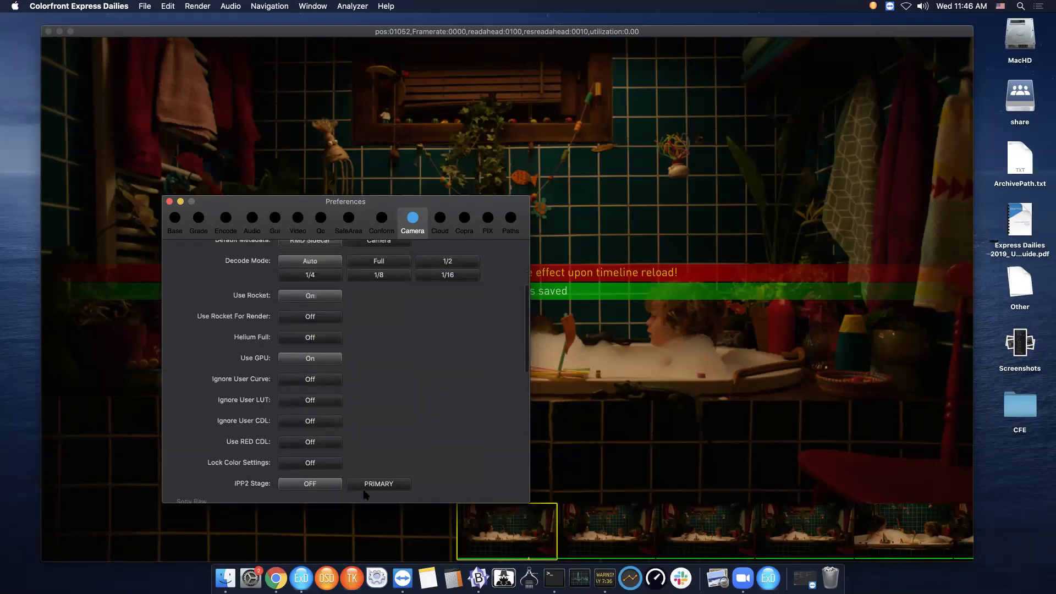
pyautogui.click(387, 489)
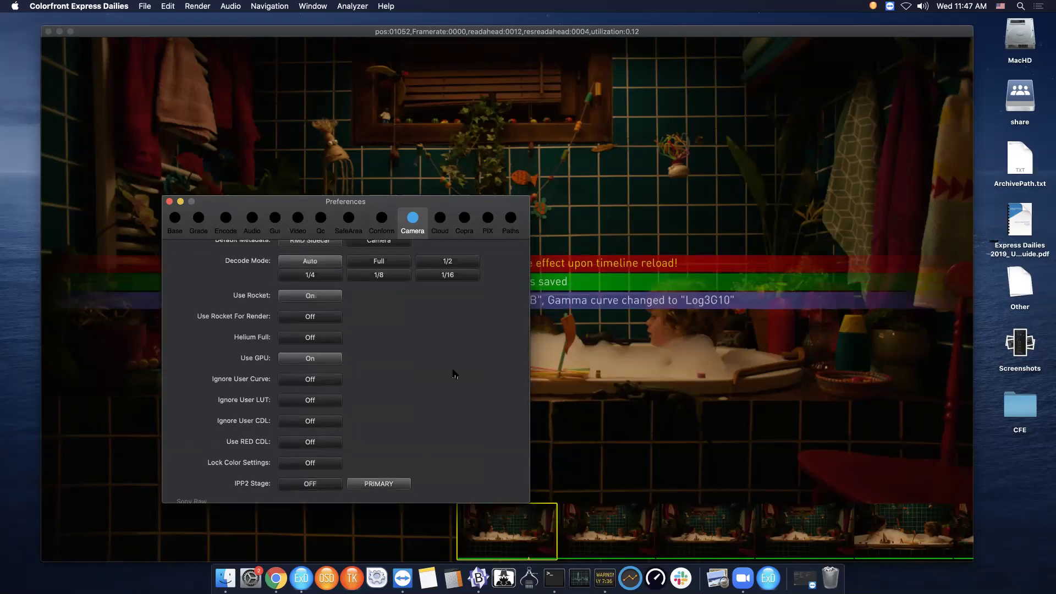
pyautogui.scroll(-3, 462, 408)
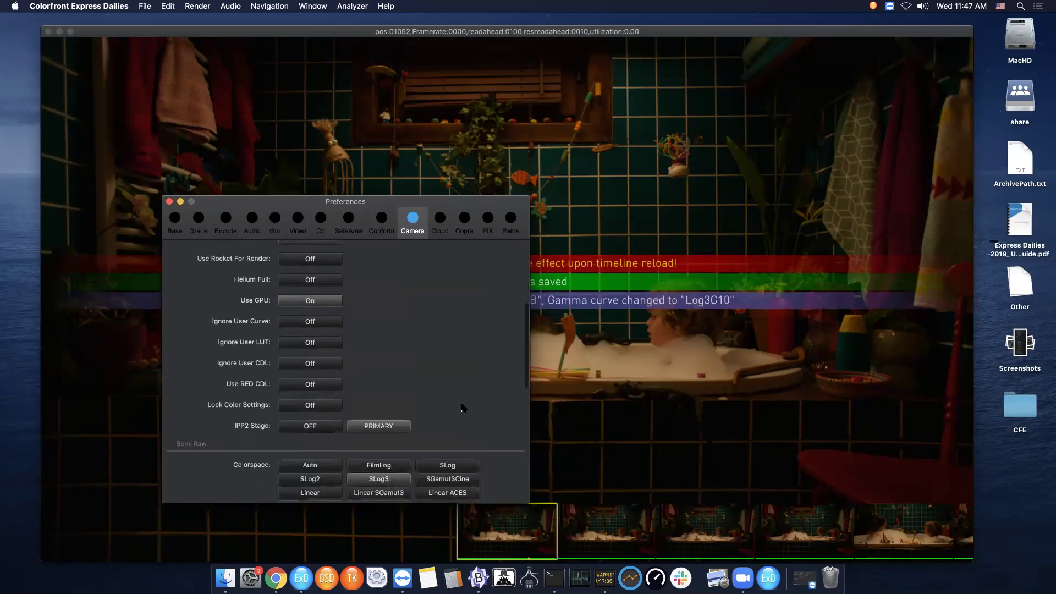
pyautogui.scroll(6, 463, 408)
pyautogui.scroll(2, 464, 408)
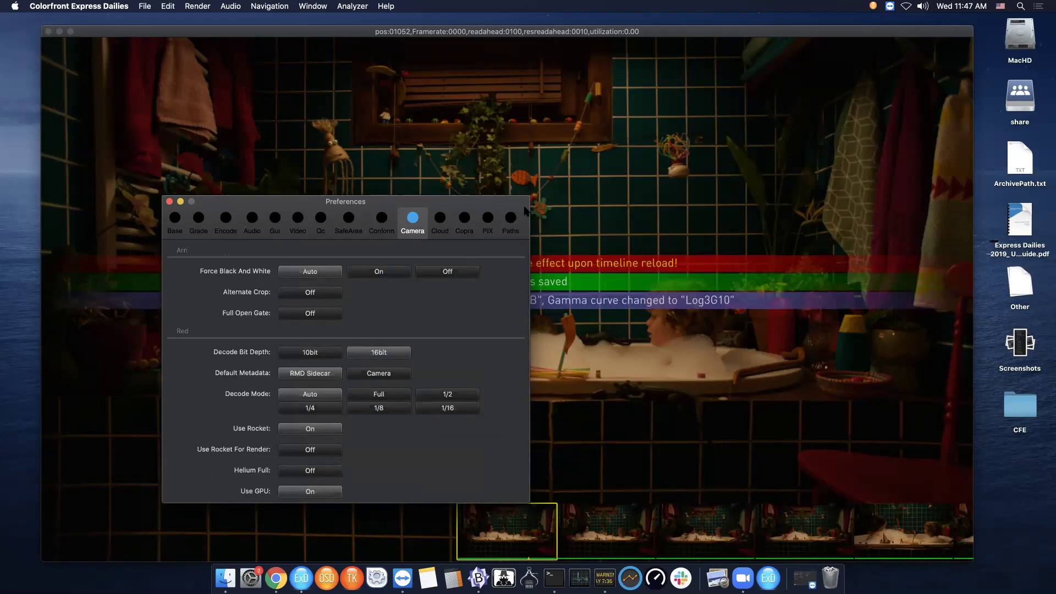
# Review the render and copy paths in the Paths preferences, and close the Preferences window.
pyautogui.click(511, 220)
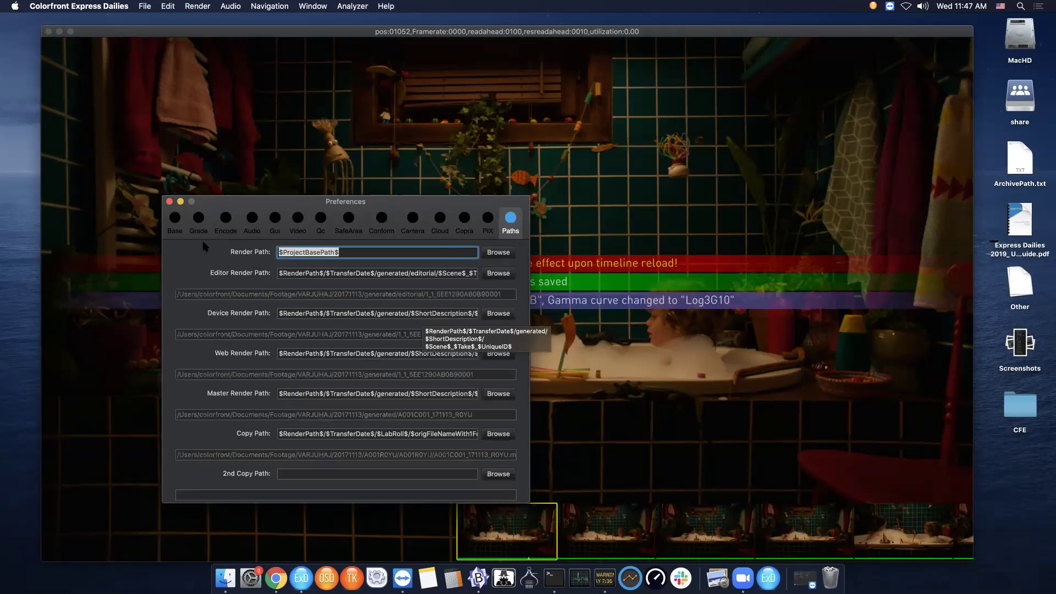
pyautogui.click(175, 218)
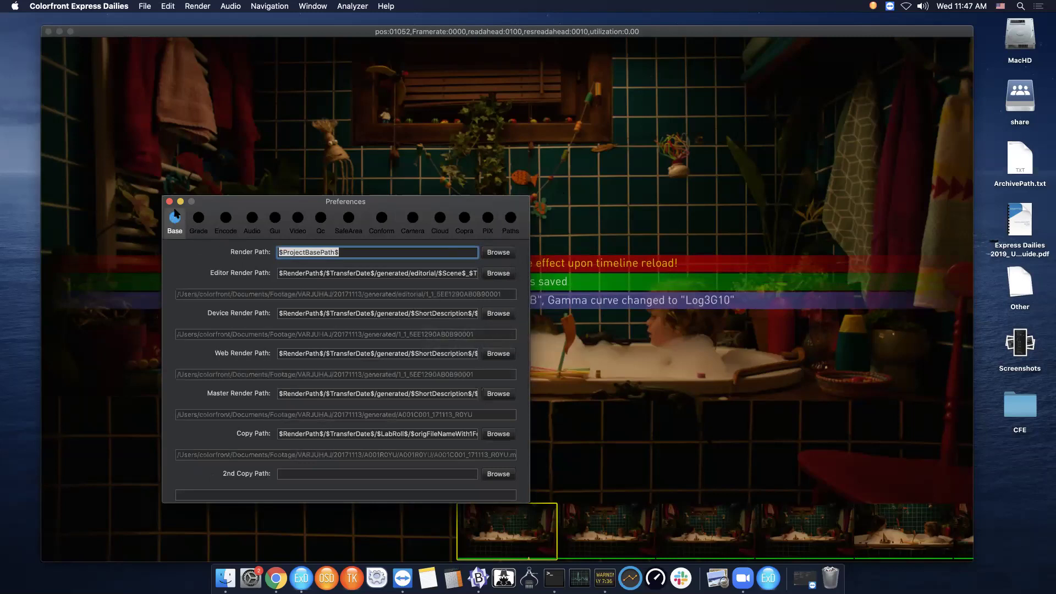
pyautogui.click(169, 202)
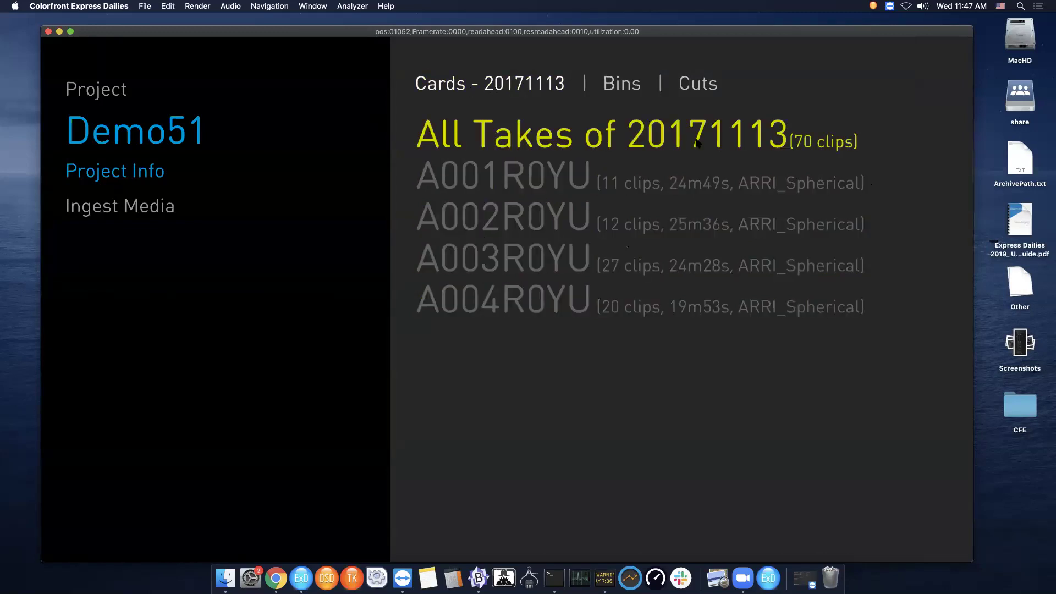
# Load All Takes of 20171113 onto the timeline and play the first take briefly.
pyautogui.click(609, 144)
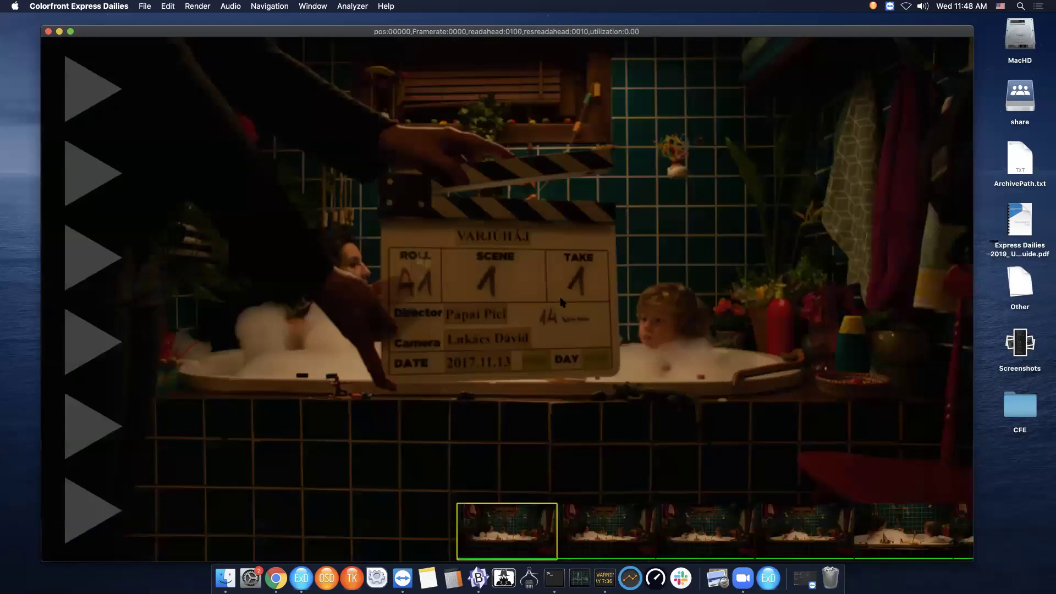
pyautogui.press('space')
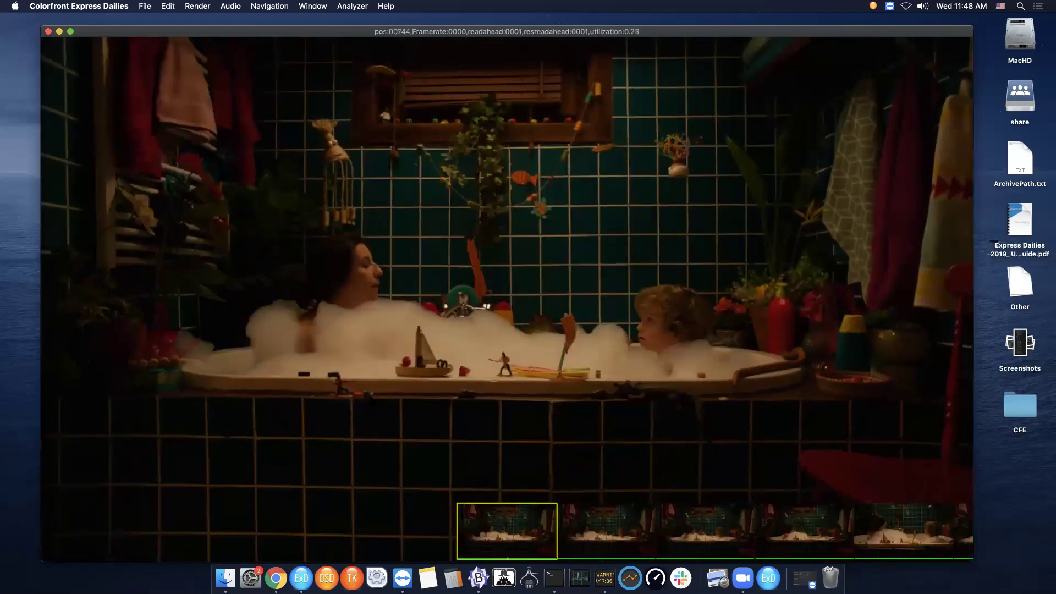
pyautogui.press('space')
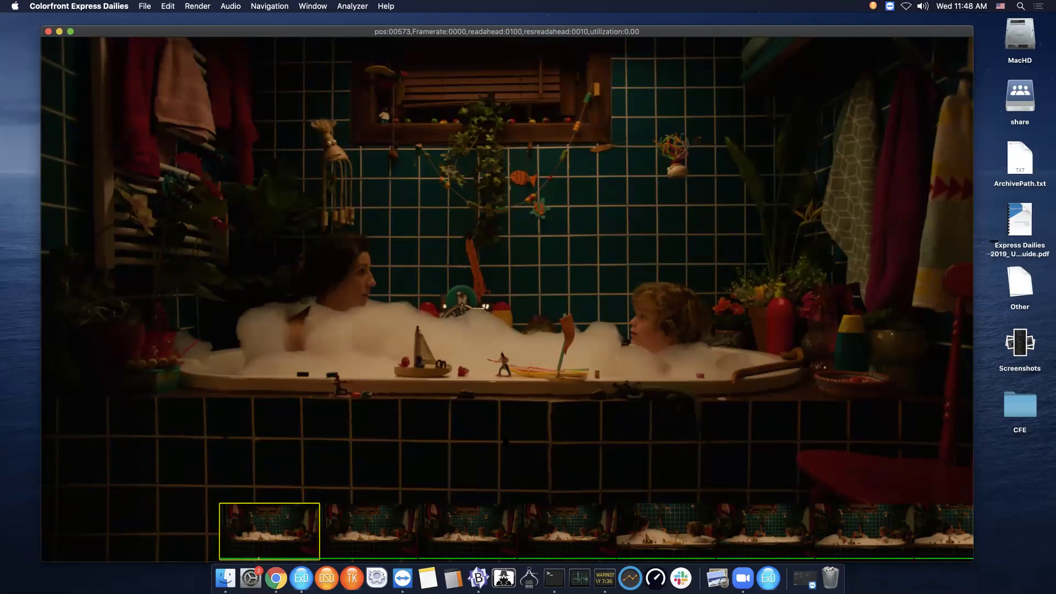
# Jump between clips on the timeline to the close-up of the boy in the bathtub and play it briefly.
pyautogui.press('Down')
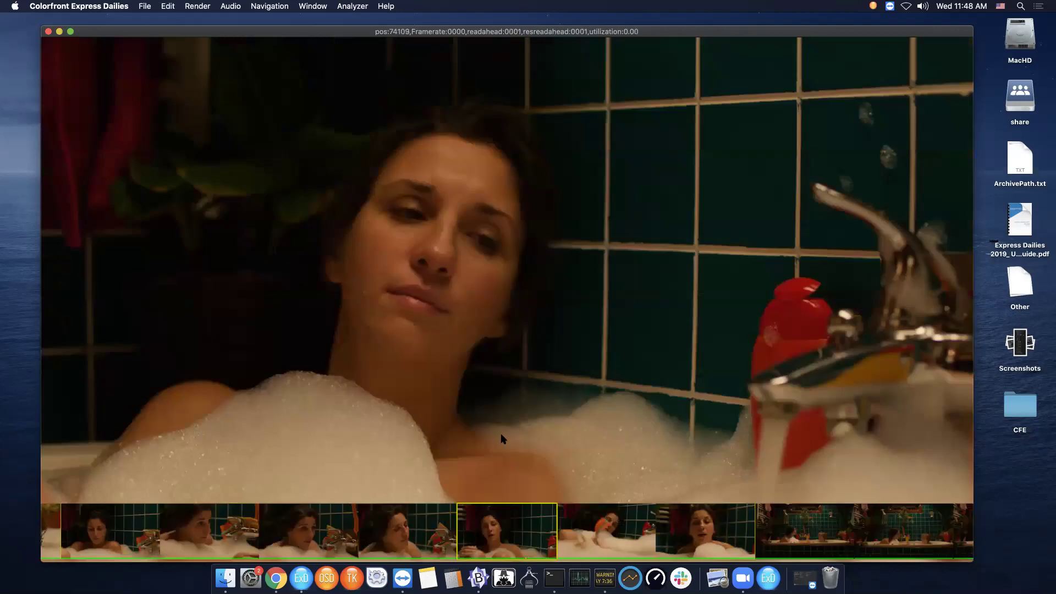
pyautogui.press('Down')
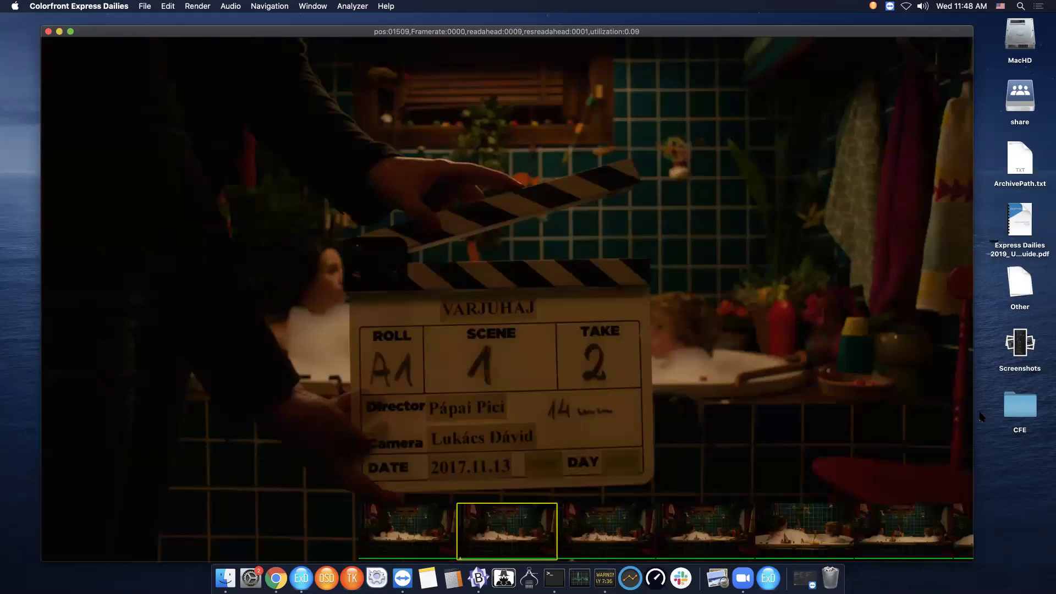
pyautogui.press('Down')
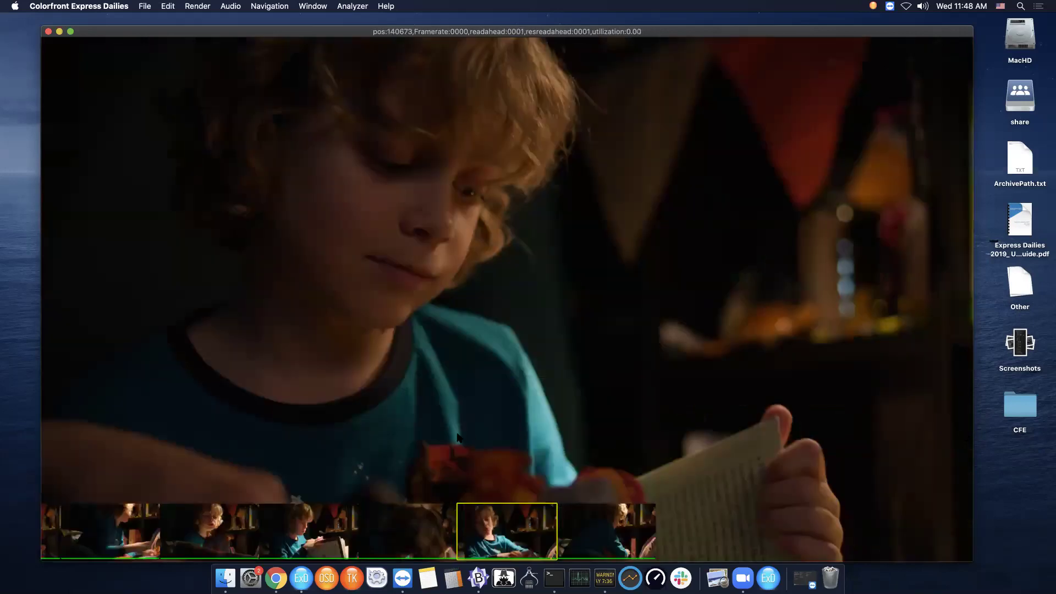
pyautogui.press('Down')
pyautogui.press('Down')
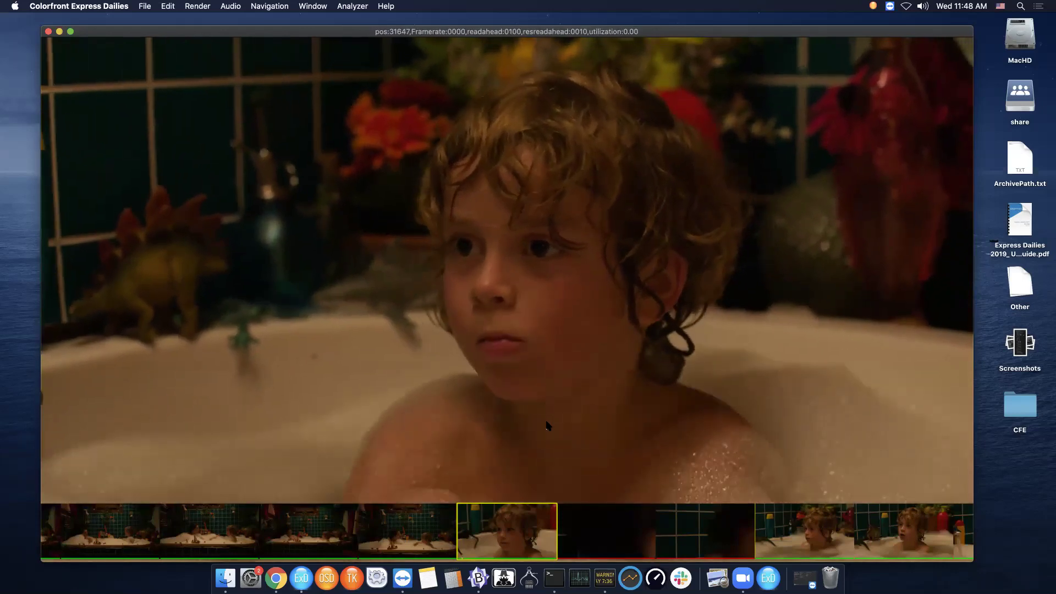
pyautogui.press('space')
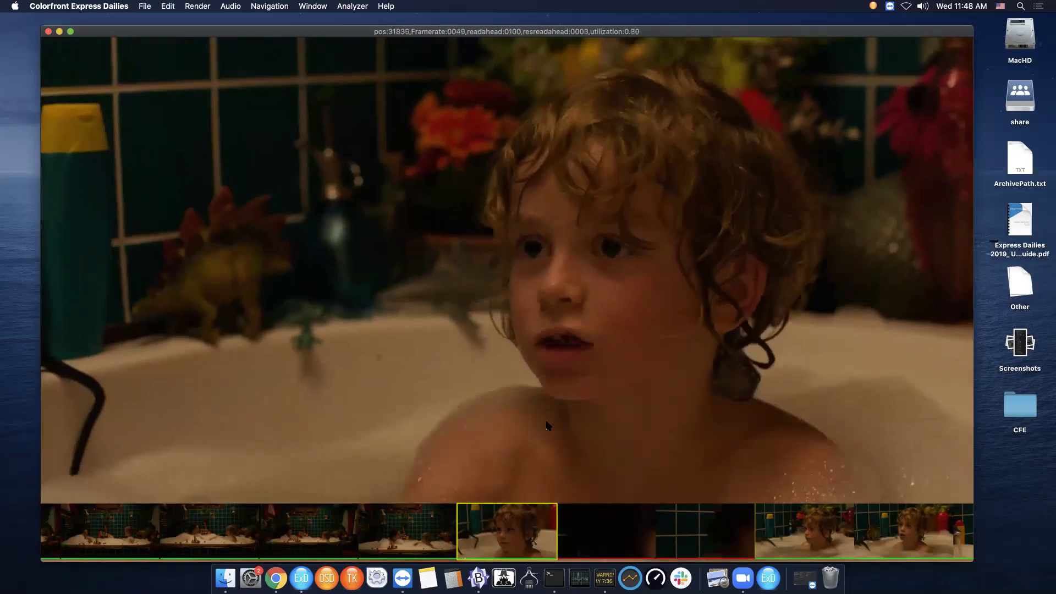
pyautogui.press('space')
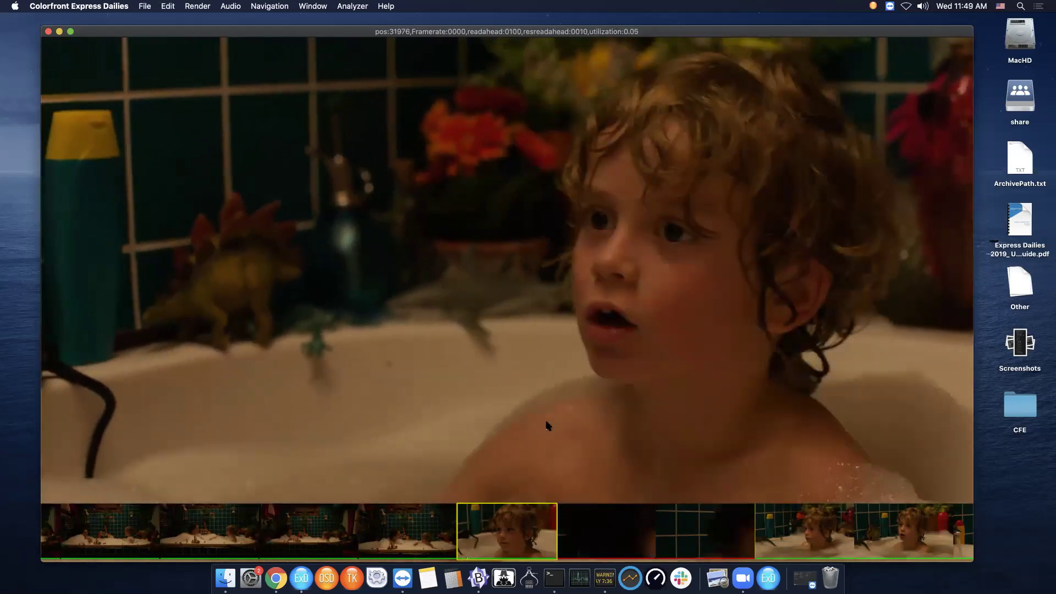
# Step frame by frame forward and back through the close-up clip of the boy in the bathtub.
pyautogui.press('Right')
pyautogui.press('Right')
pyautogui.press('Right')
pyautogui.press('Right')
pyautogui.press('Right')
pyautogui.press('Right')
pyautogui.press('Right')
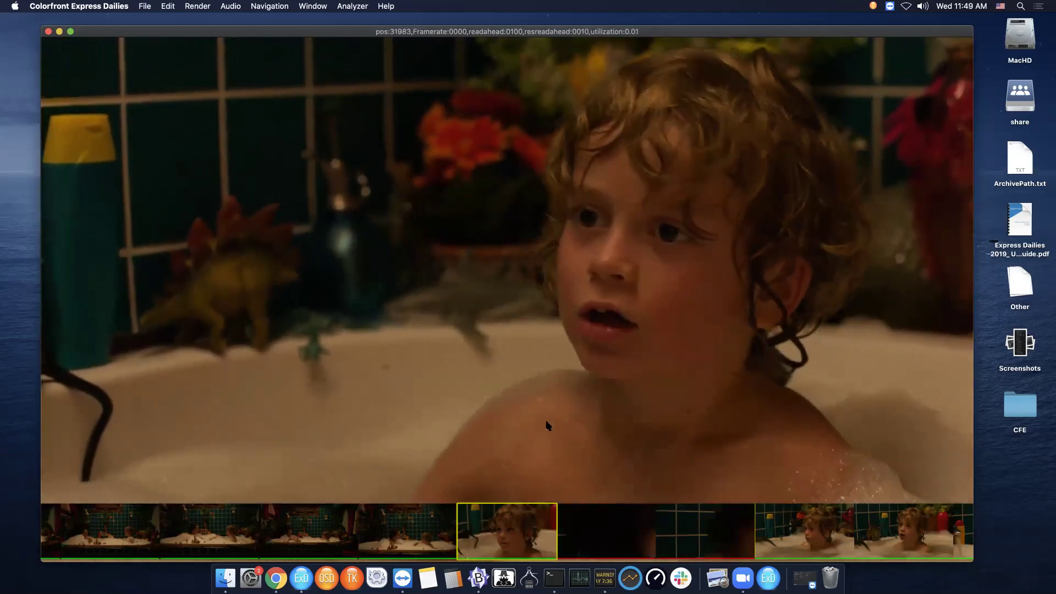
pyautogui.press('Right')
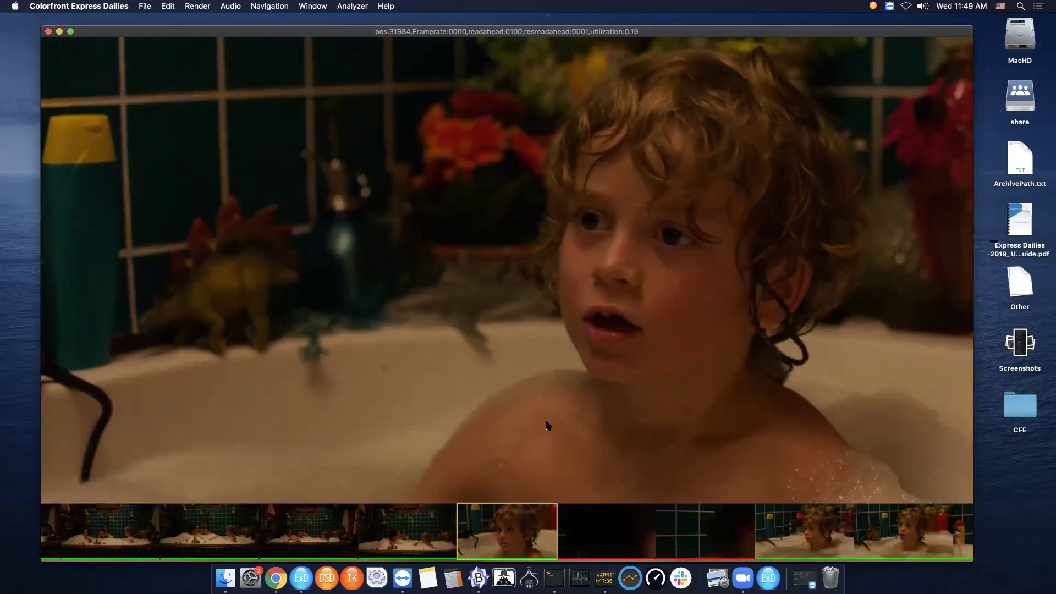
pyautogui.press('Right')
pyautogui.press('Right')
pyautogui.press('Right')
pyautogui.press('Right')
pyautogui.press('Right')
pyautogui.press('Right')
pyautogui.press('Right')
pyautogui.press('Right')
pyautogui.press('Right')
pyautogui.press('Right')
pyautogui.press('Right')
pyautogui.press('Right')
pyautogui.press('Right')
pyautogui.press('Right')
pyautogui.press('Right')
pyautogui.press('Right')
pyautogui.press('Right')
pyautogui.press('Right')
pyautogui.press('Right')
pyautogui.press('Right')
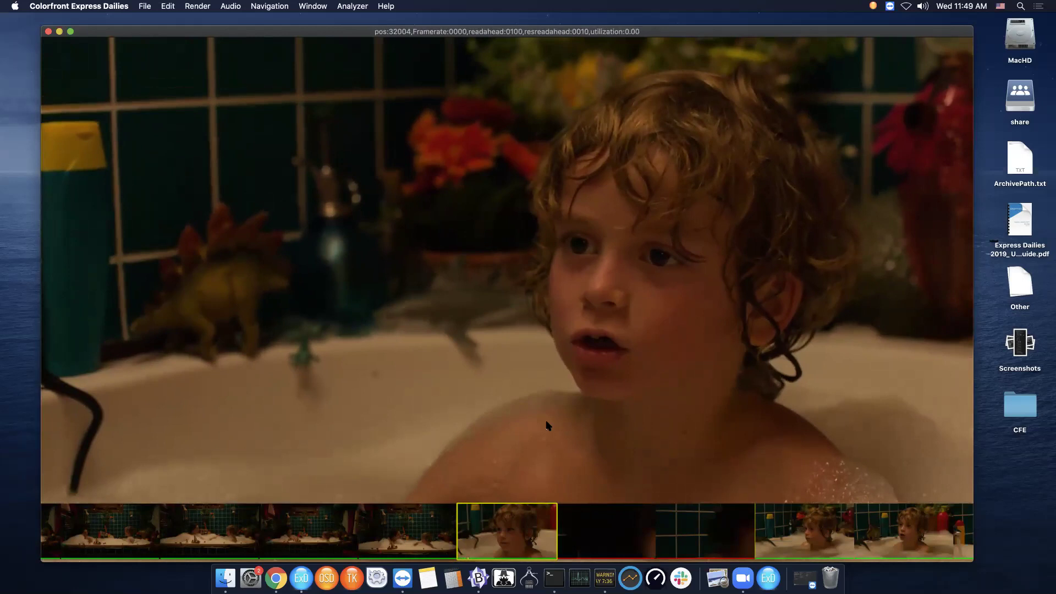
pyautogui.press('Left')
pyautogui.press('Left')
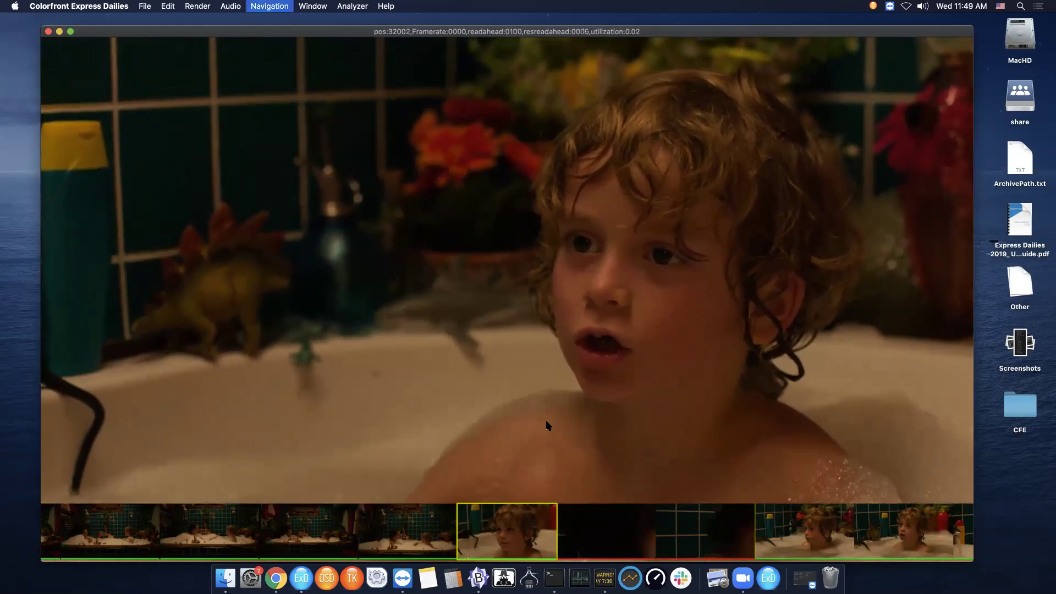
pyautogui.press('Left')
pyautogui.press('Left')
pyautogui.press('Left')
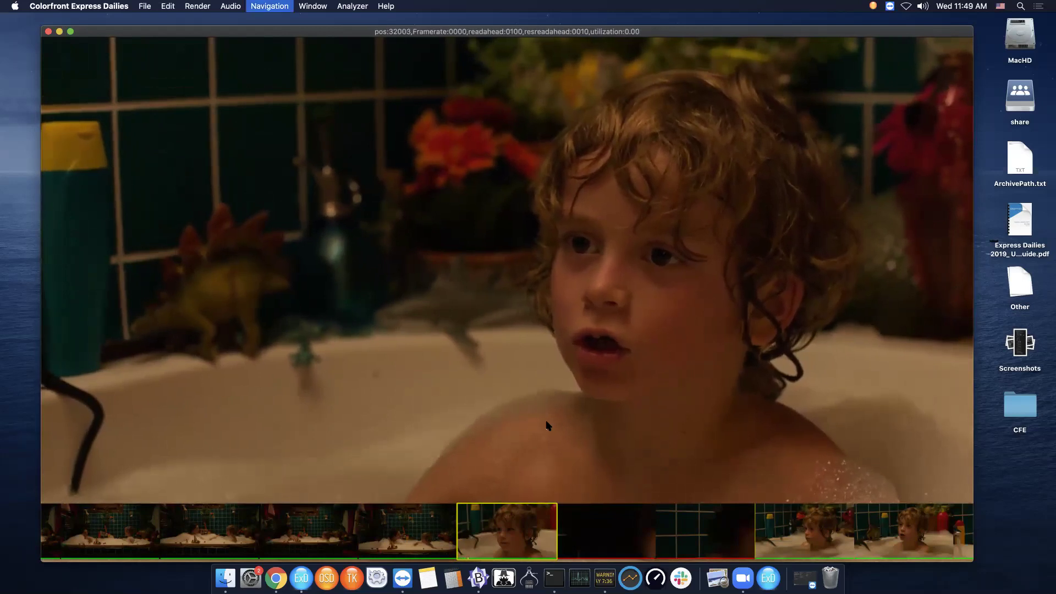
pyautogui.press('Right')
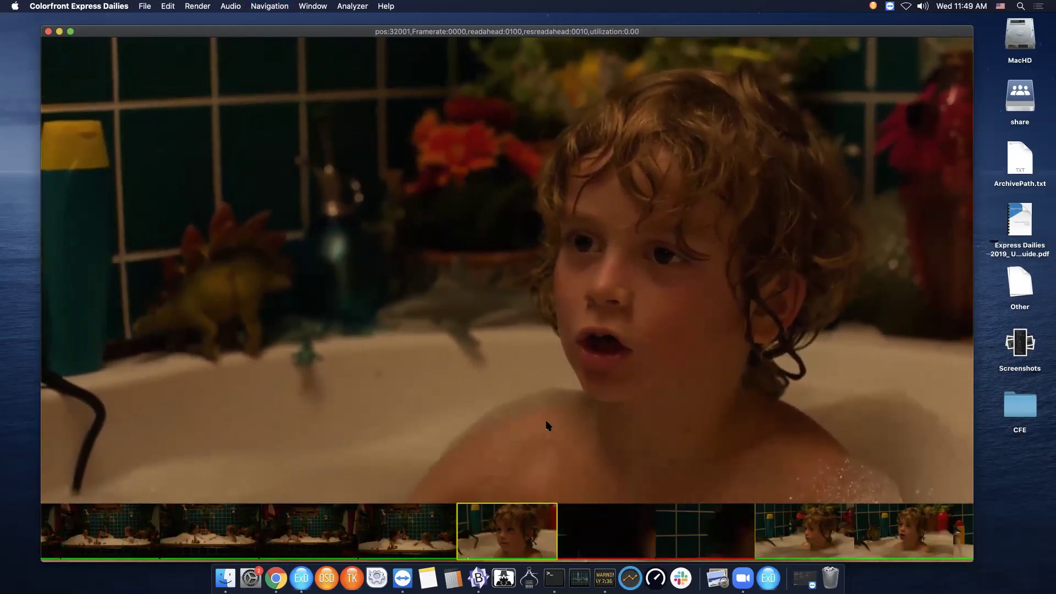
# Open the Media Metadata window, enlarge it slightly, move to another clip and examine its video metadata.
pyautogui.press('super+i')
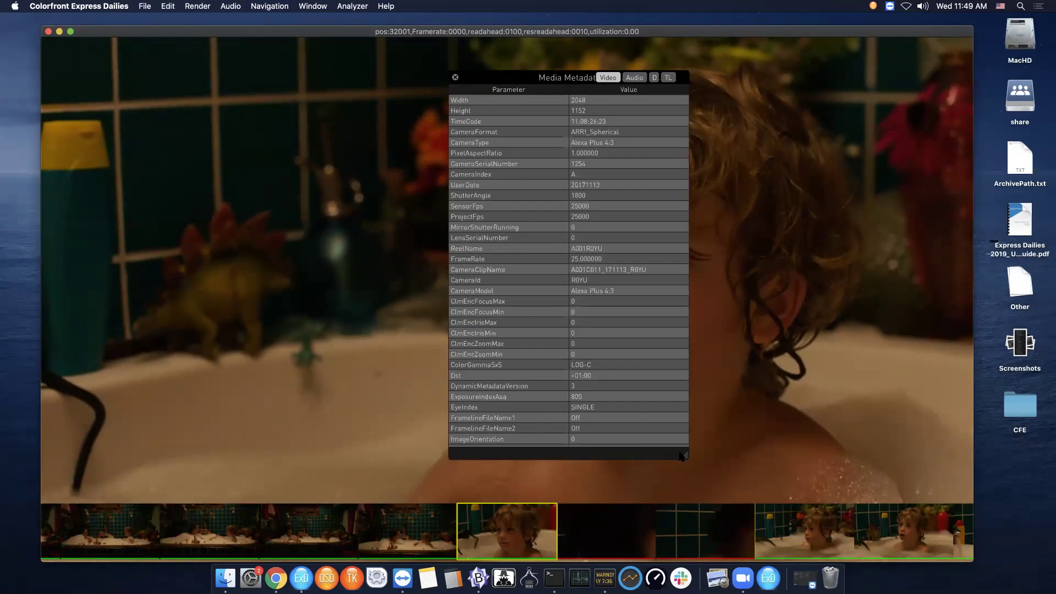
pyautogui.moveTo(684, 455); pyautogui.dragTo(691, 461)
pyautogui.press('Down')
pyautogui.scroll(-15, 611, 374)
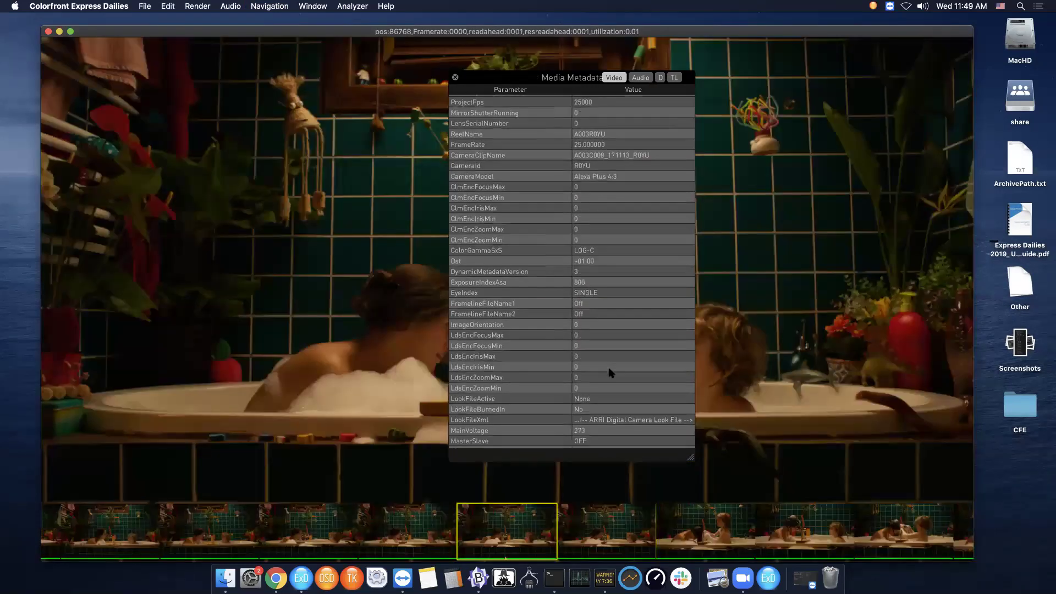
pyautogui.scroll(-10, 609, 375)
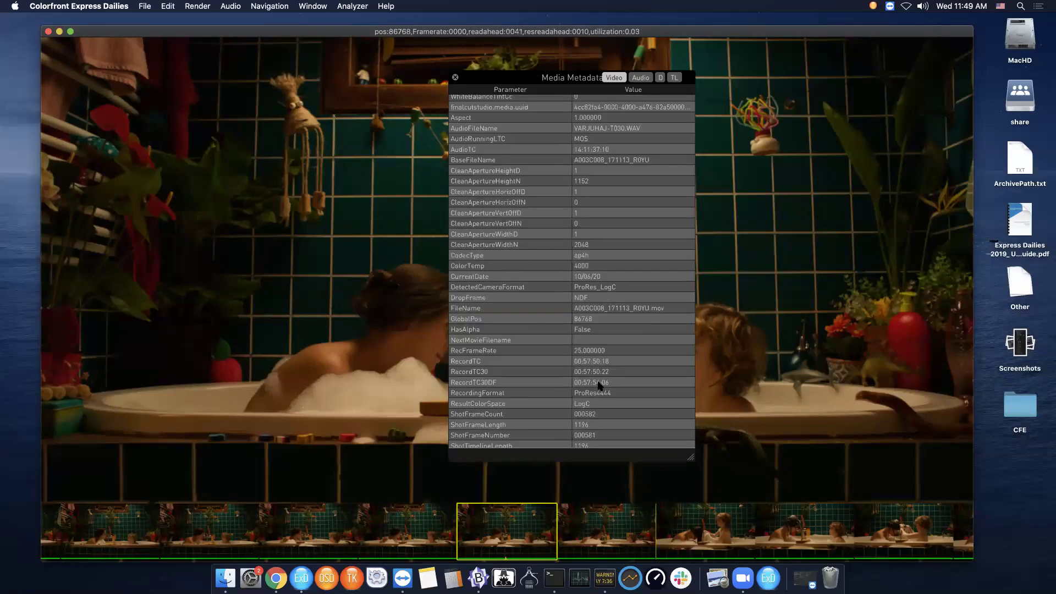
pyautogui.scroll(-8, 594, 392)
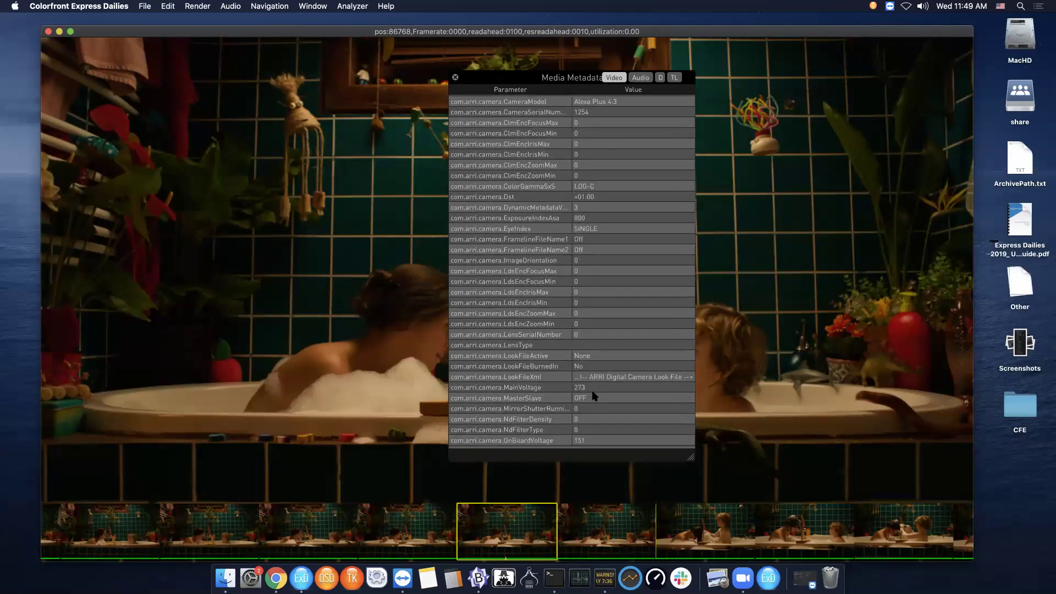
# Examine the clip's ARRI camera entries in the video metadata, then close the Media Metadata window.
pyautogui.scroll(-10, 587, 401)
pyautogui.scroll(-2, 586, 404)
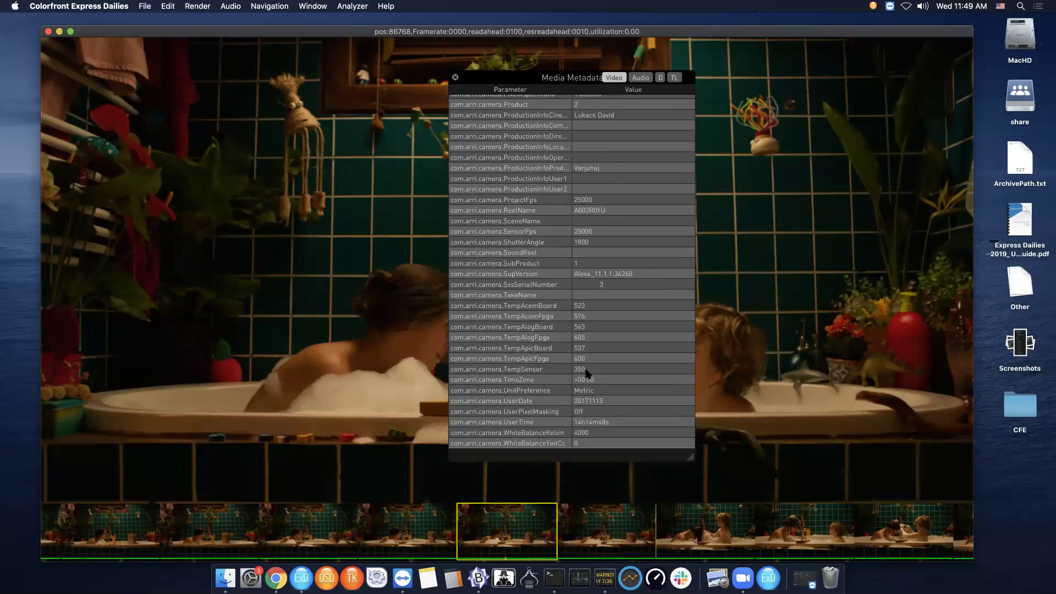
pyautogui.scroll(11, 589, 363)
pyautogui.scroll(4, 595, 345)
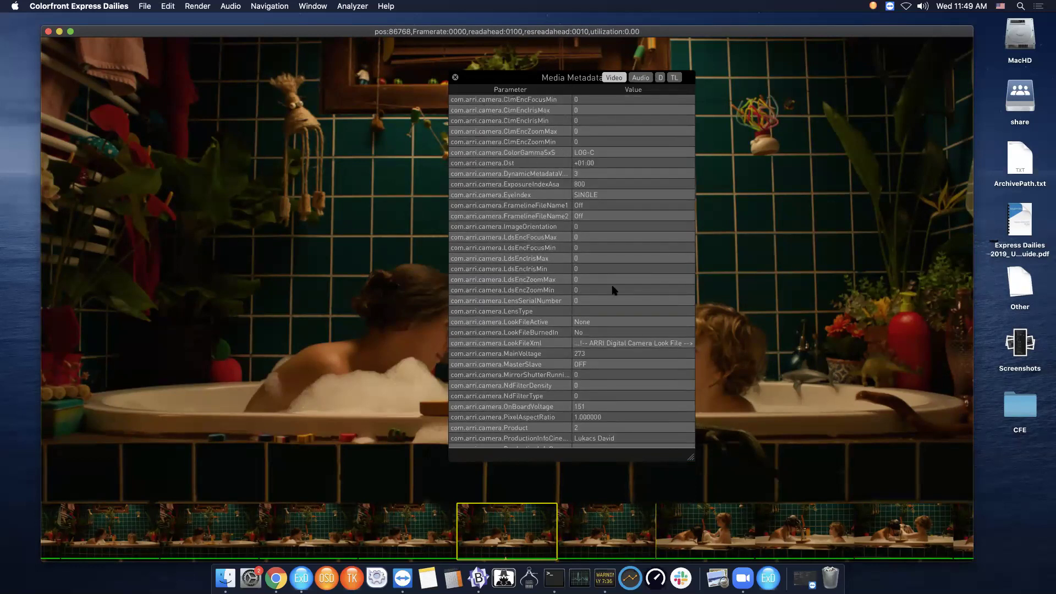
pyautogui.scroll(10, 611, 294)
pyautogui.scroll(2, 600, 286)
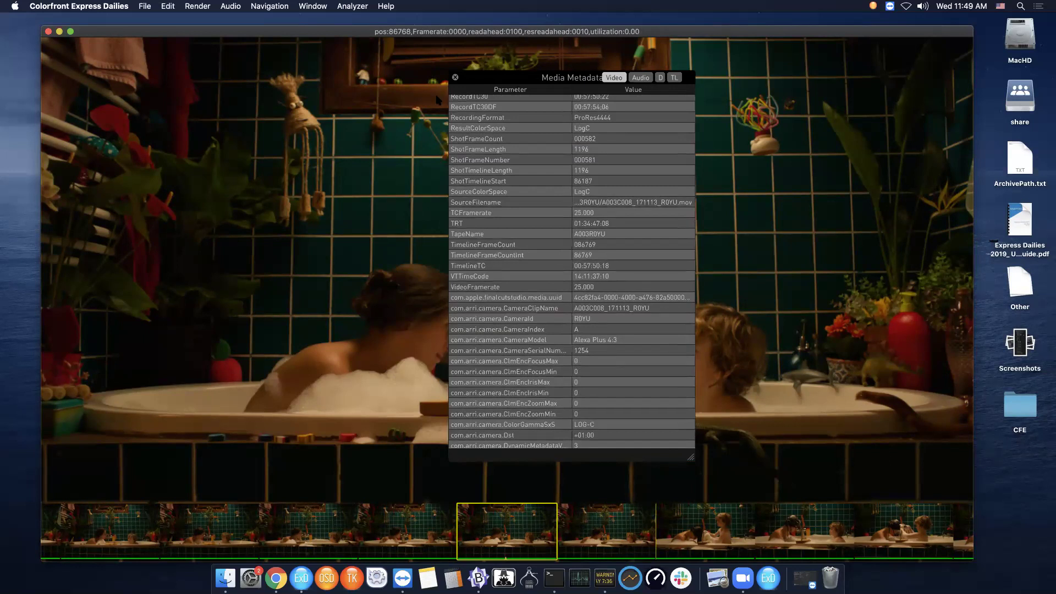
pyautogui.click(455, 77)
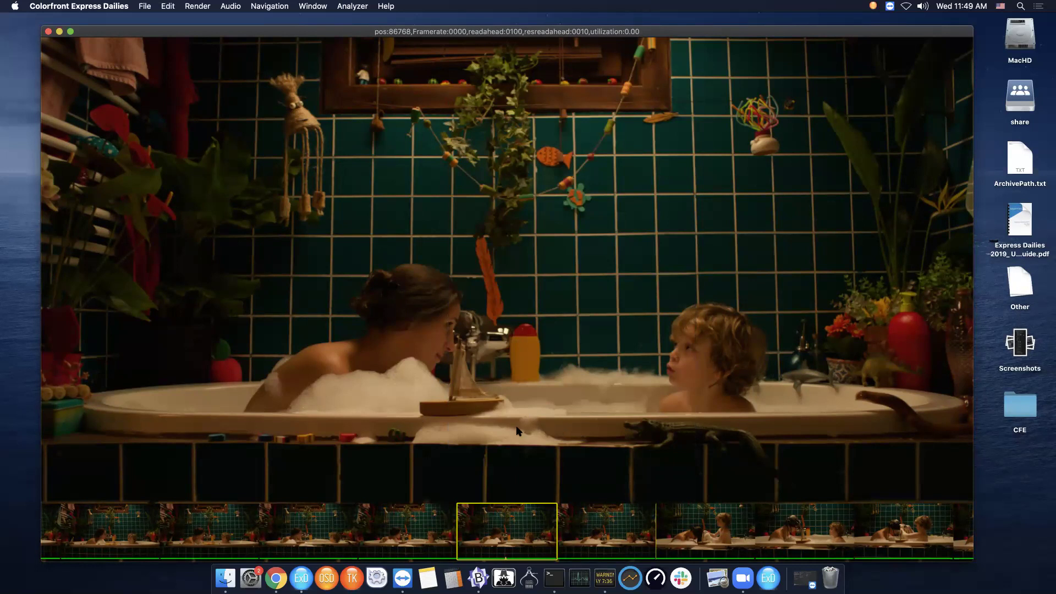
# Zoom the viewer image in and out, then restore it to fill the viewer.
pyautogui.scroll(-5, 517, 431)
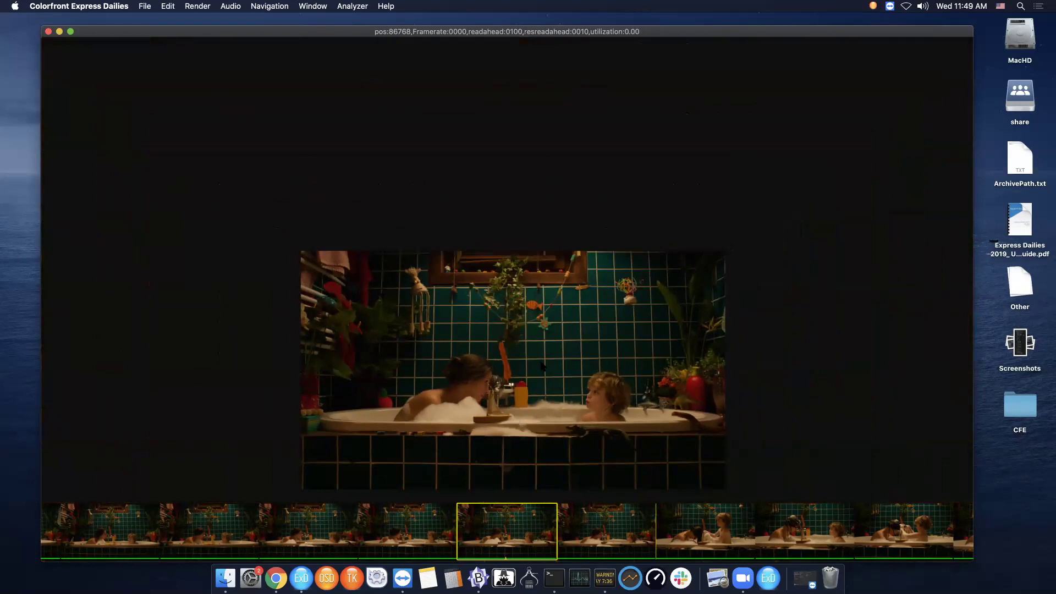
pyautogui.scroll(5, 542, 366)
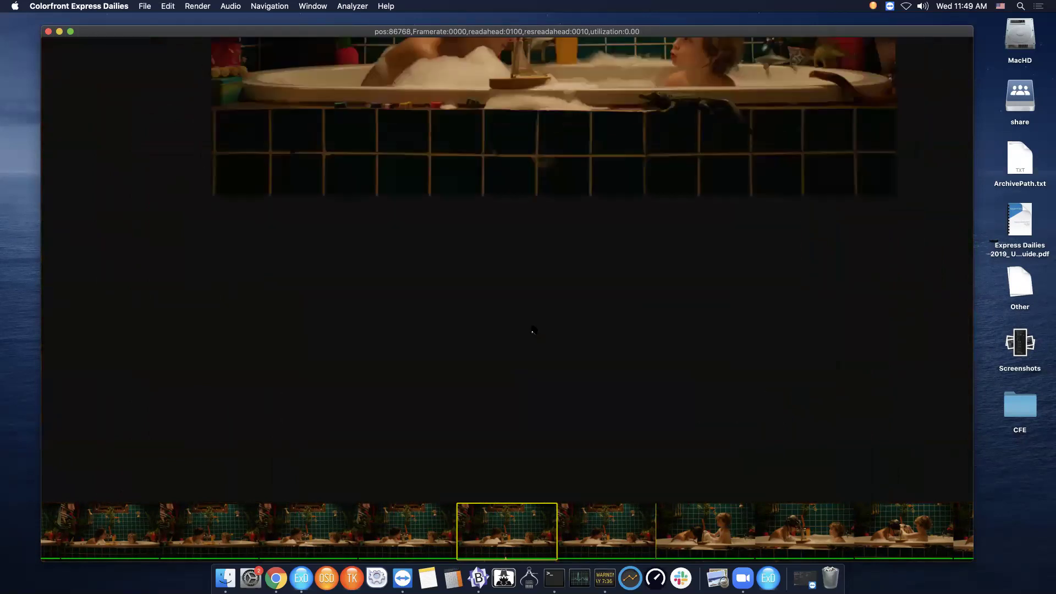
pyautogui.scroll(-3, 532, 330)
pyautogui.scroll(5, 531, 324)
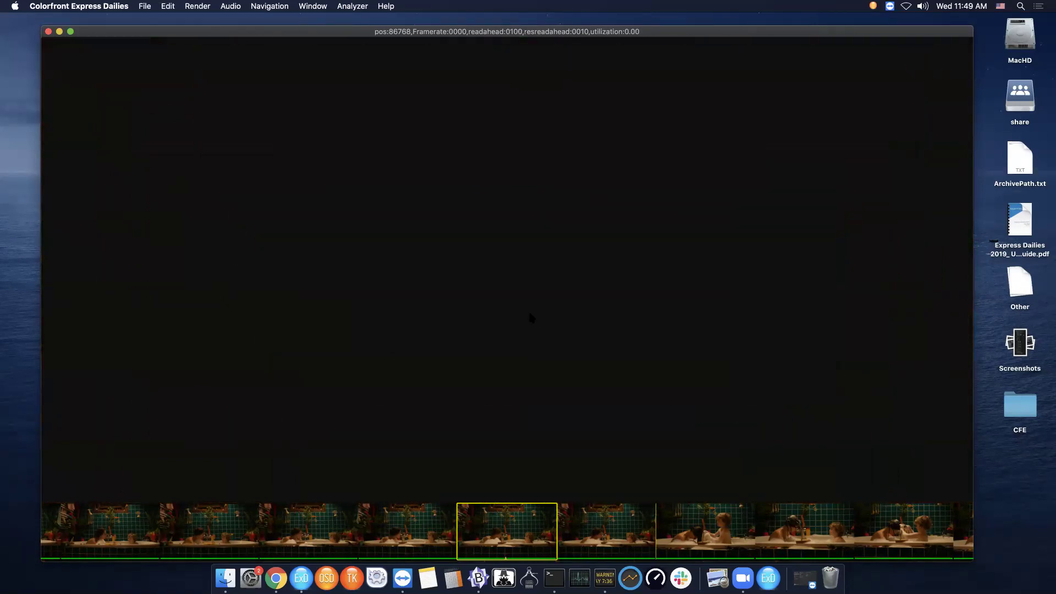
pyautogui.scroll(-3, 531, 318)
pyautogui.scroll(4, 531, 321)
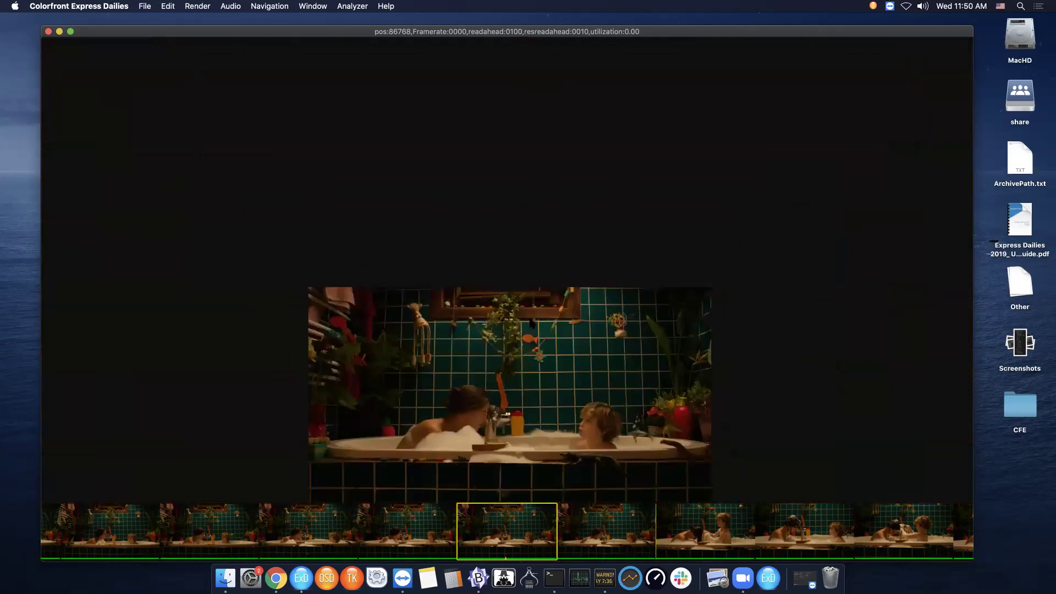
pyautogui.scroll(4, 532, 394)
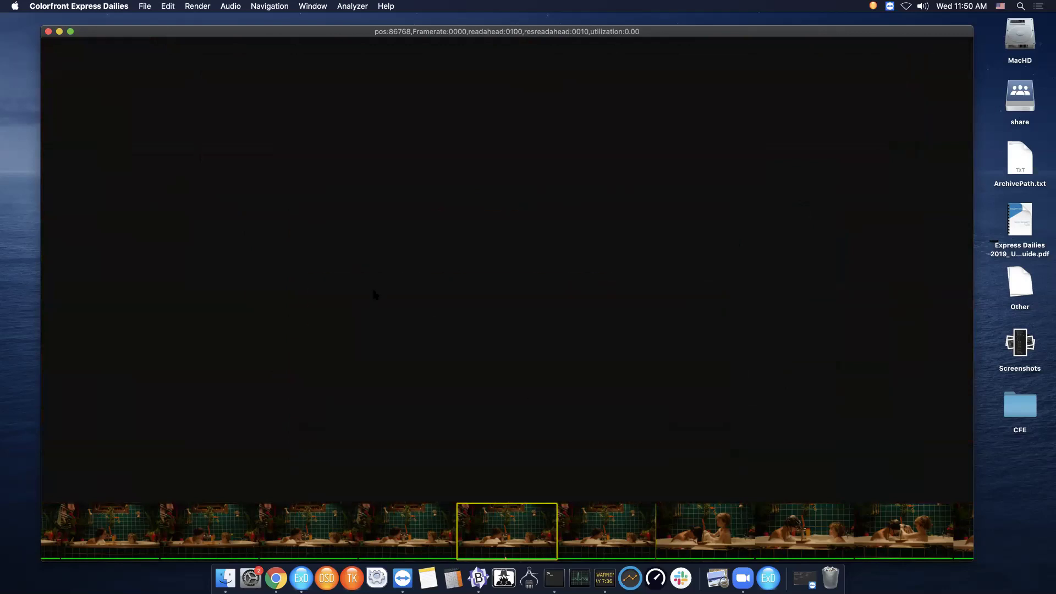
pyautogui.scroll(-3, 387, 357)
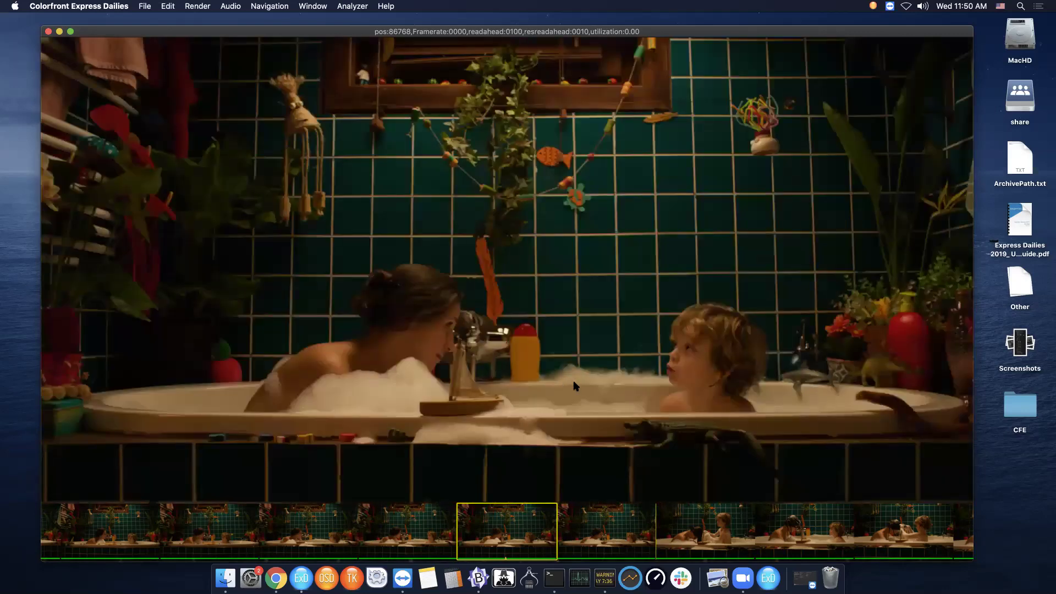
# Shrink the picture to less than half the viewer width and reposition it on the right side of the viewer area.
pyautogui.scroll(-2, 511, 388)
pyautogui.scroll(-3, 509, 382)
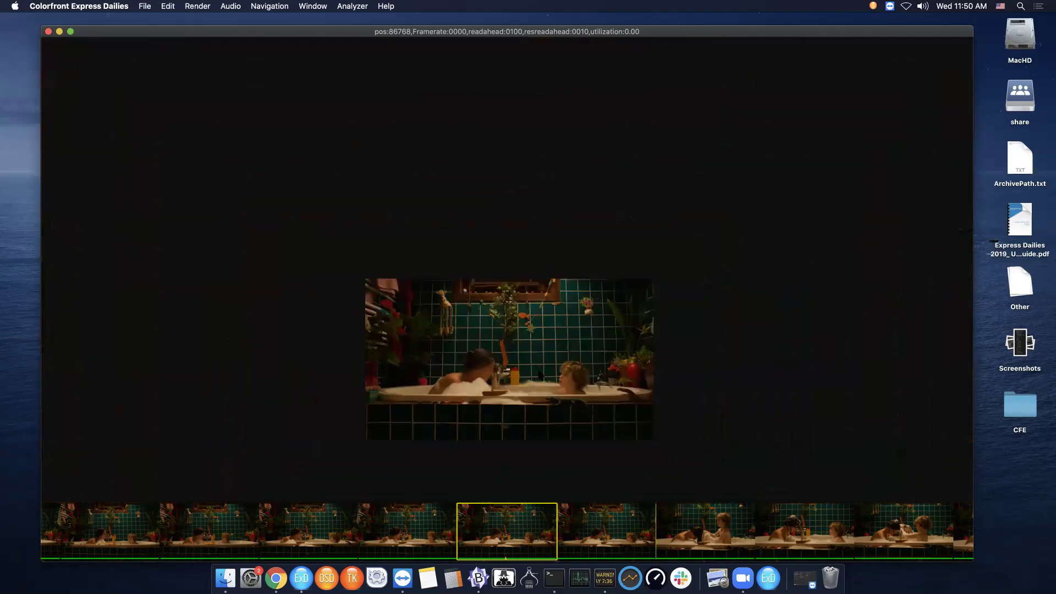
pyautogui.scroll(4, 538, 374)
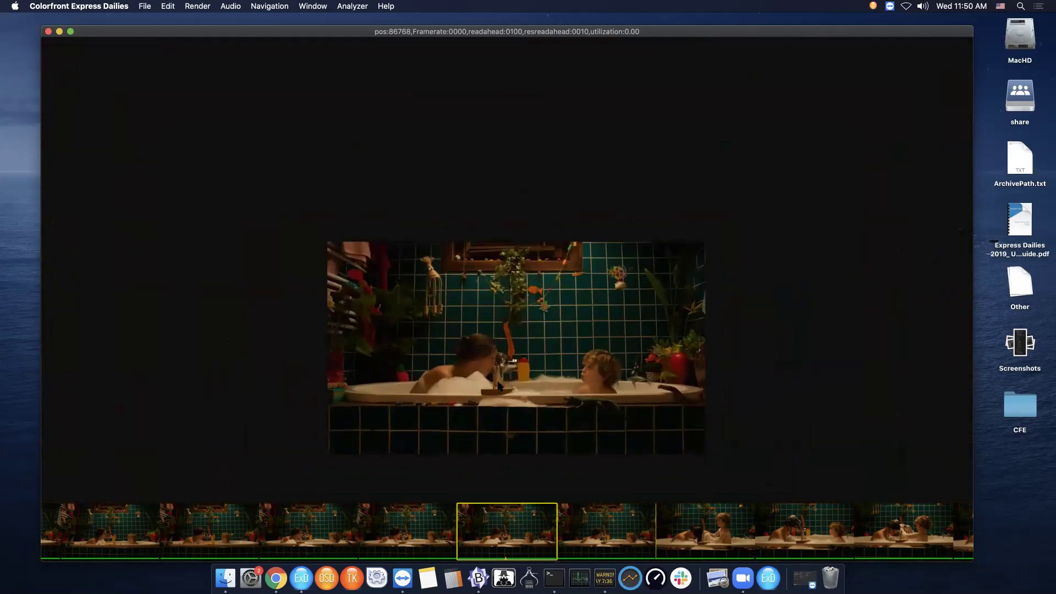
pyautogui.moveTo(513, 384); pyautogui.dragTo(714, 335)
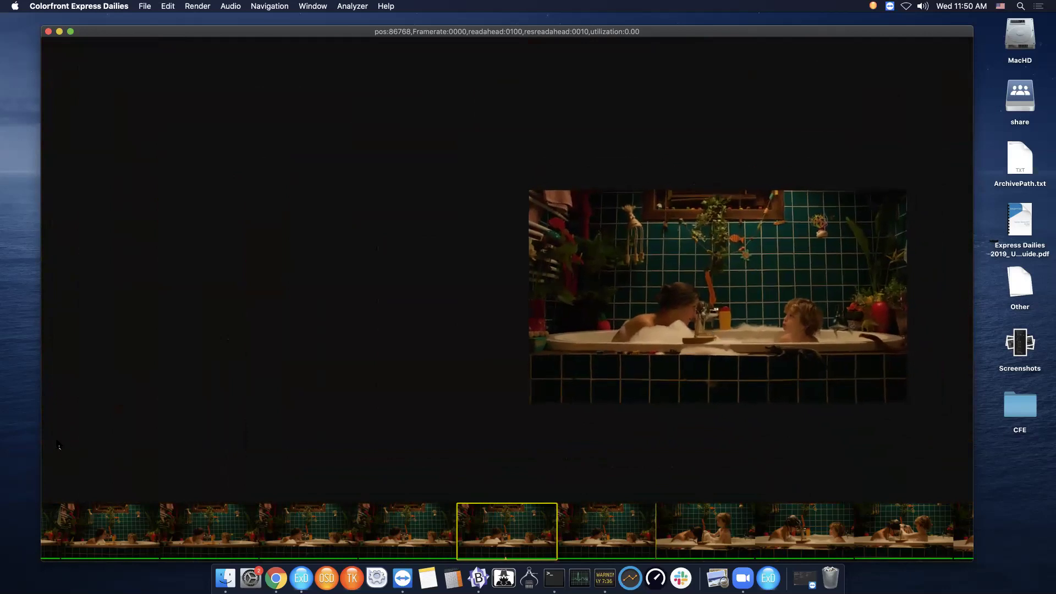
# Go to the first clip on the timeline and move on to the second and third clips.
pyautogui.press('Home')
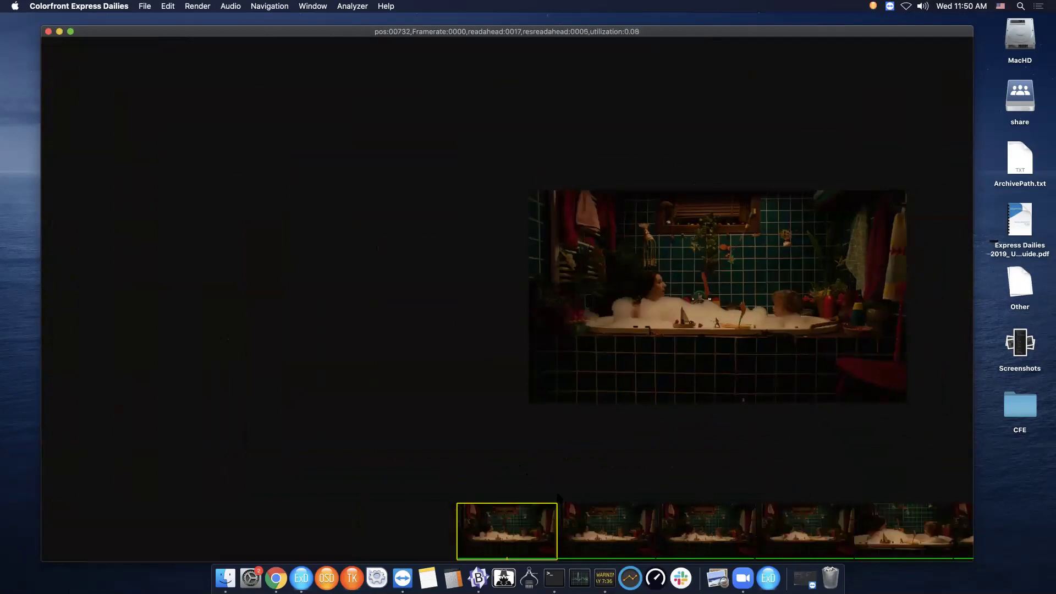
pyautogui.click(596, 553)
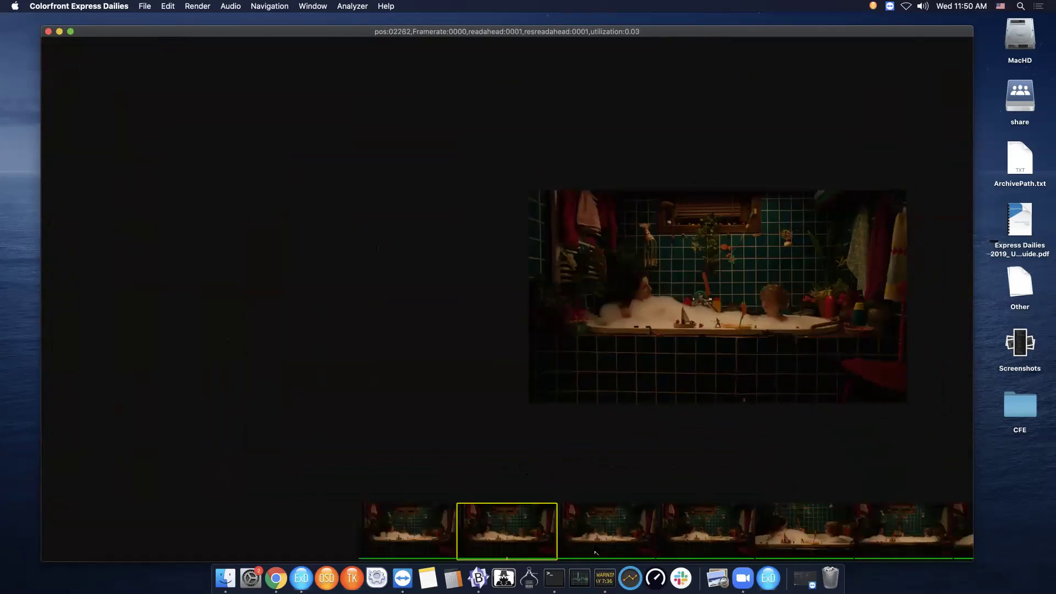
pyautogui.click(602, 543)
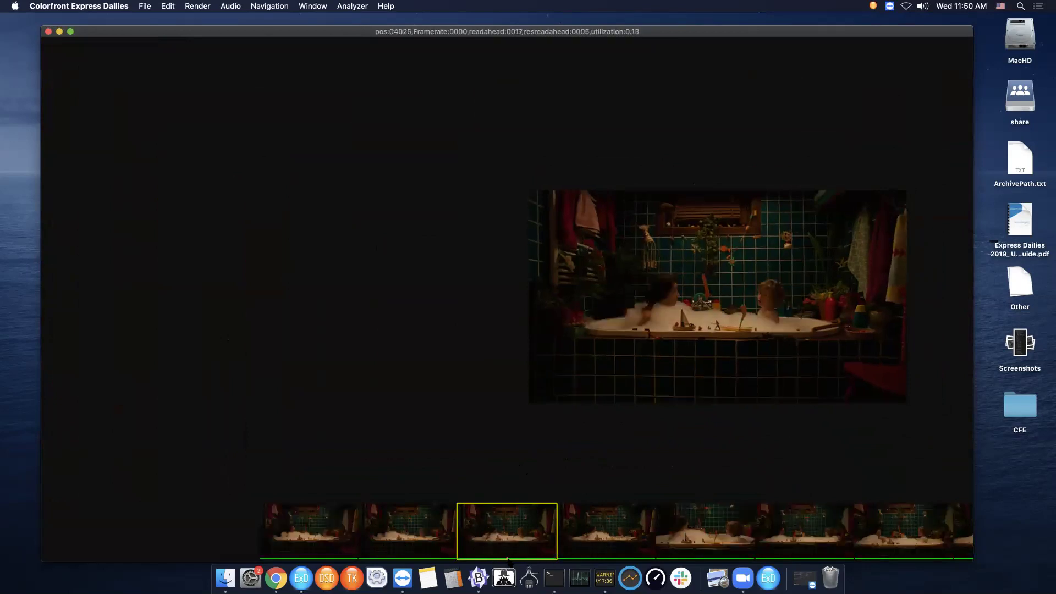
# Jump back and forth between the opening slates of takes 1, 2 and 3, ending on the first frame of take 1.
pyautogui.press('Down')
pyautogui.press('Up')
pyautogui.press('Up')
pyautogui.press('Up')
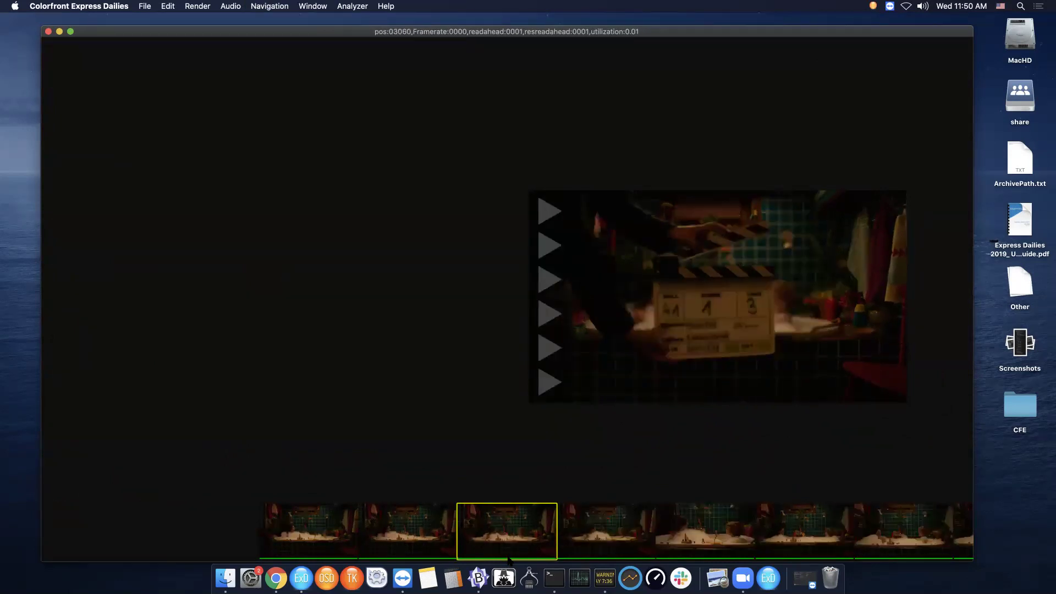
pyautogui.press('Down')
pyautogui.press('Down')
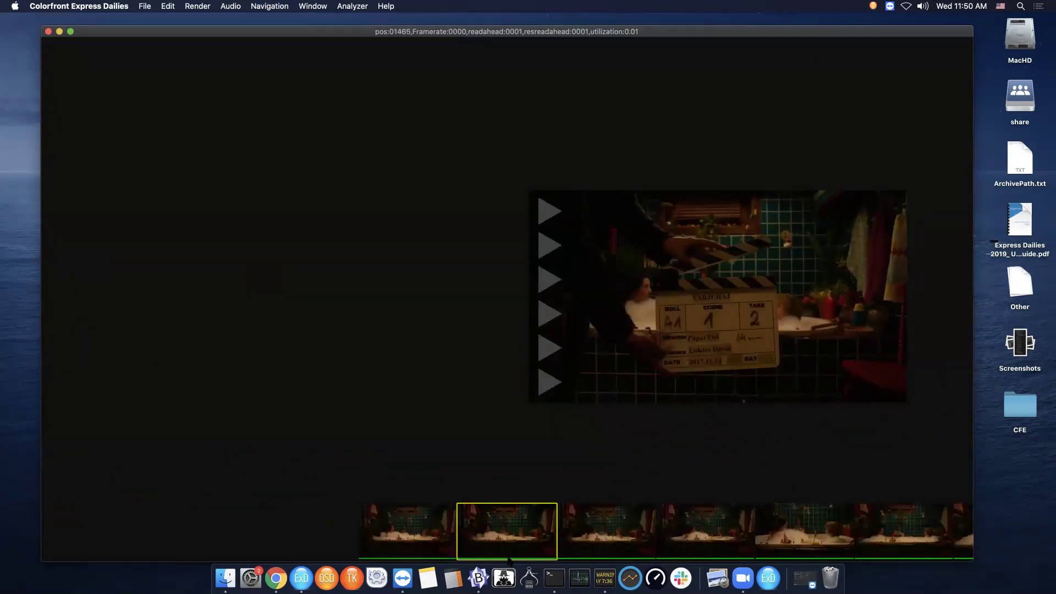
pyautogui.press('Up')
pyautogui.press('Up')
pyautogui.press('Down')
pyautogui.press('Up')
pyautogui.press('Down')
pyautogui.press('Up')
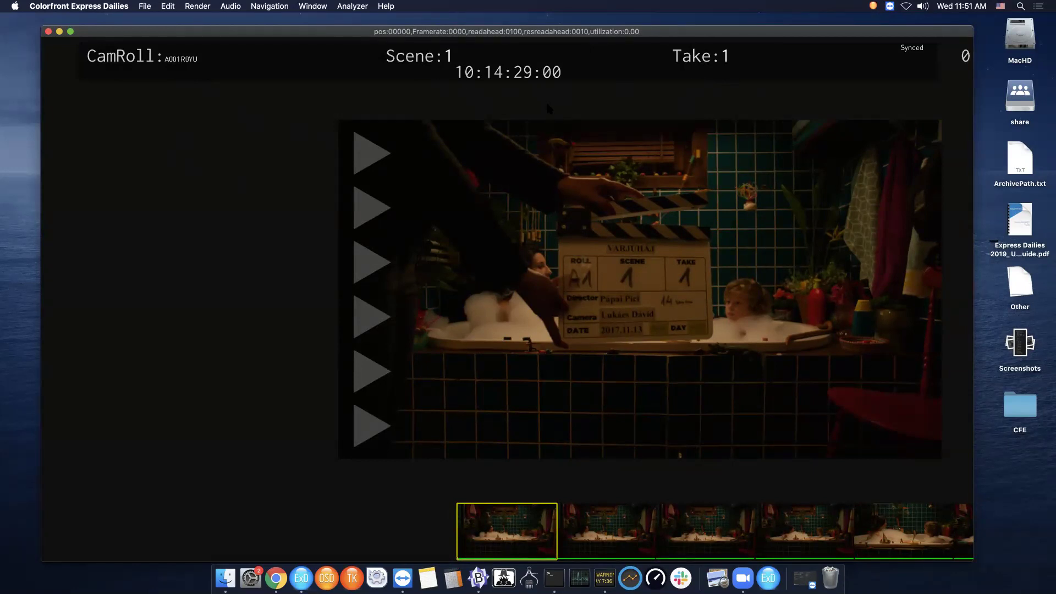
# Show the audio waveform below the timeline and find the frame in take 1 where the slate closes, at 10:14:32:02.
pyautogui.moveTo(259, 484)
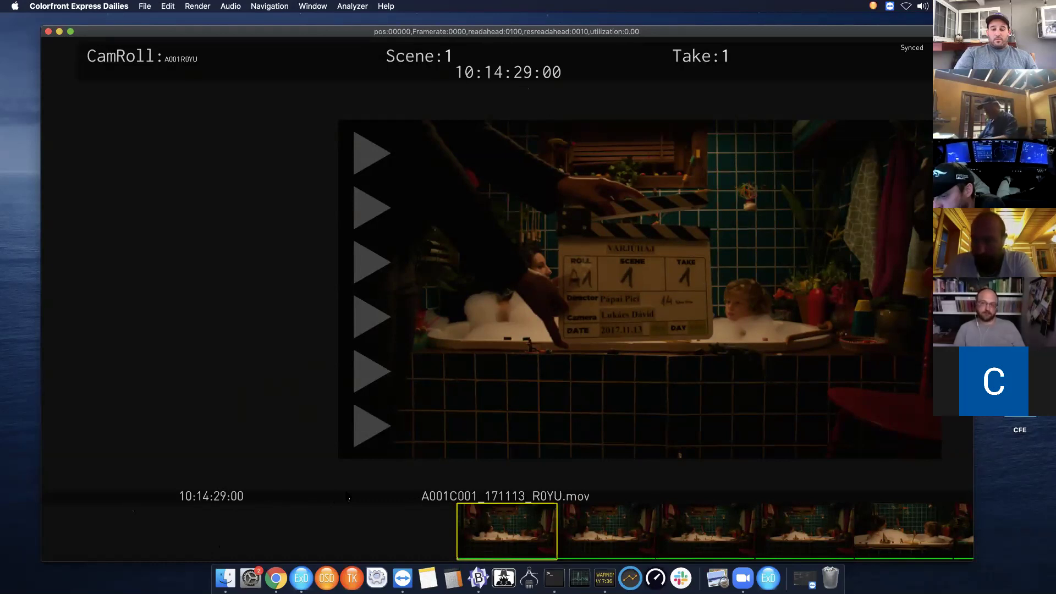
pyautogui.press('w')
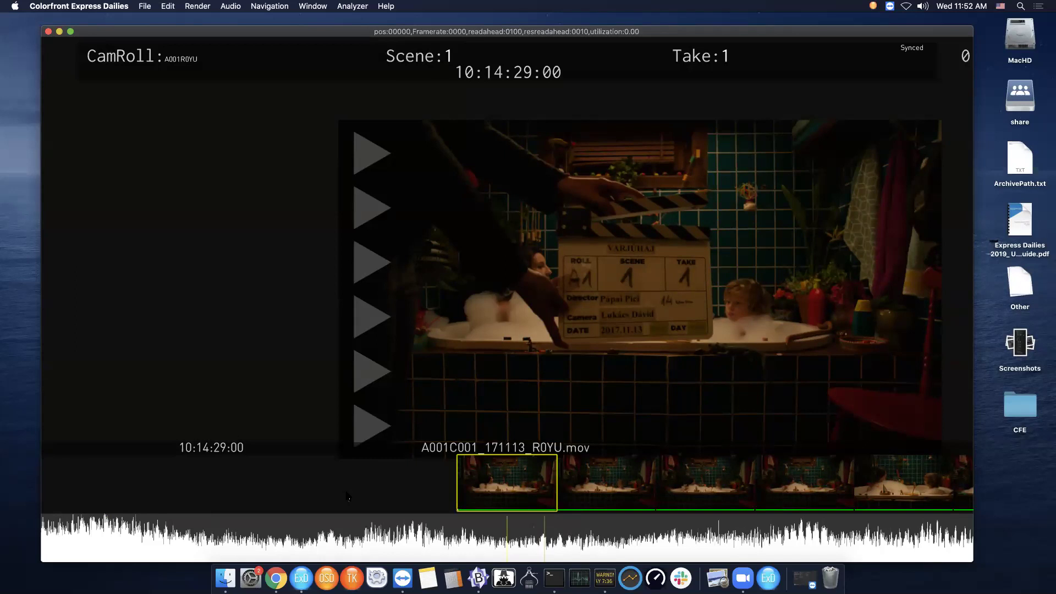
pyautogui.press('space')
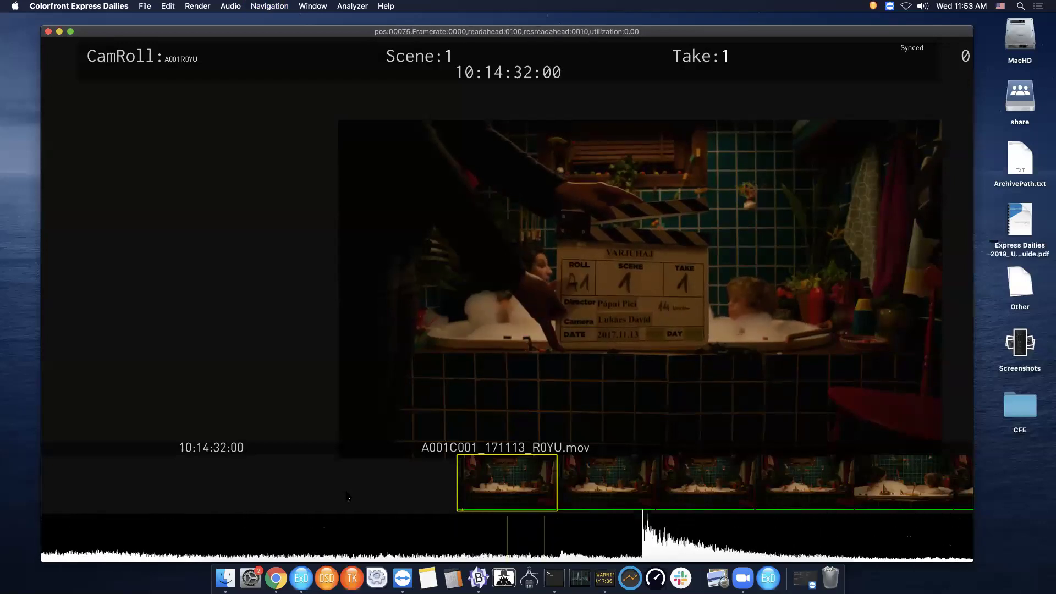
pyautogui.press('Right')
pyautogui.press('Right')
pyautogui.press('Left')
pyautogui.press('Right')
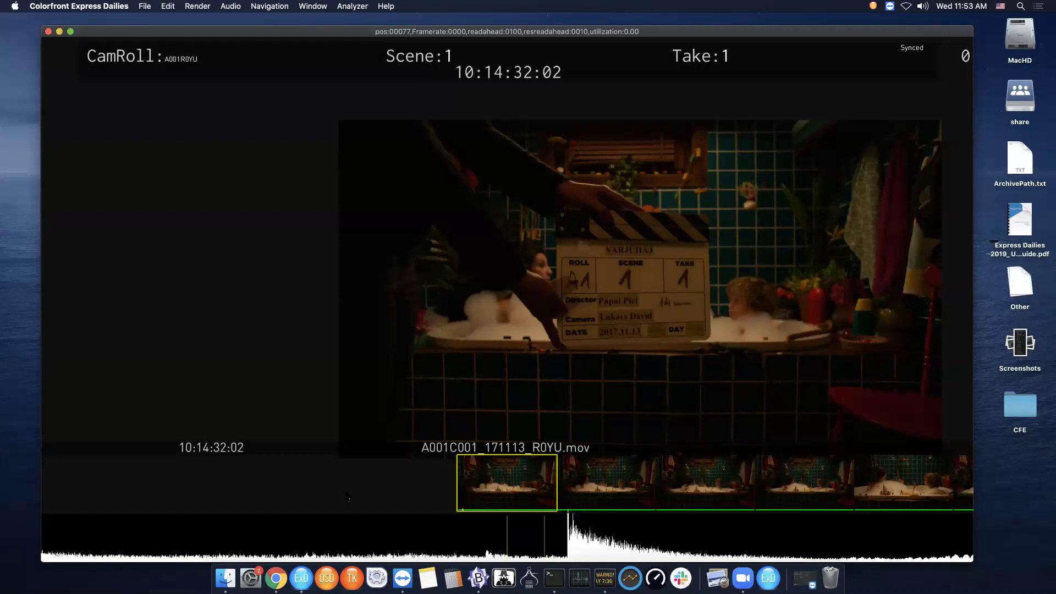
# Flag take 1 as Select and slip its audio so the clap lines up with the closed slate.
pyautogui.press('s')
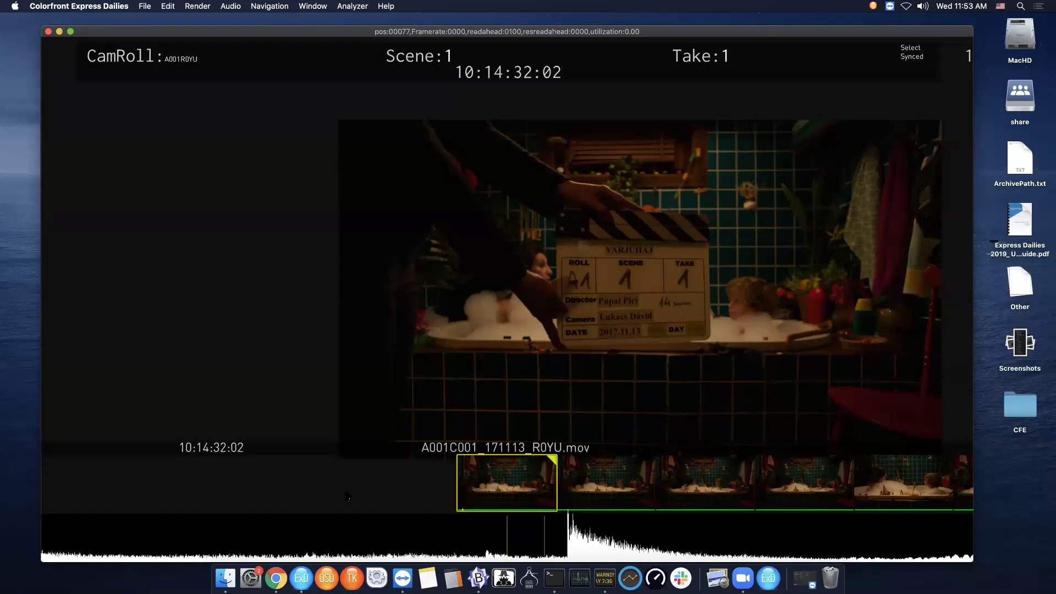
pyautogui.press('s')
pyautogui.press('s')
pyautogui.press('s')
pyautogui.press('s')
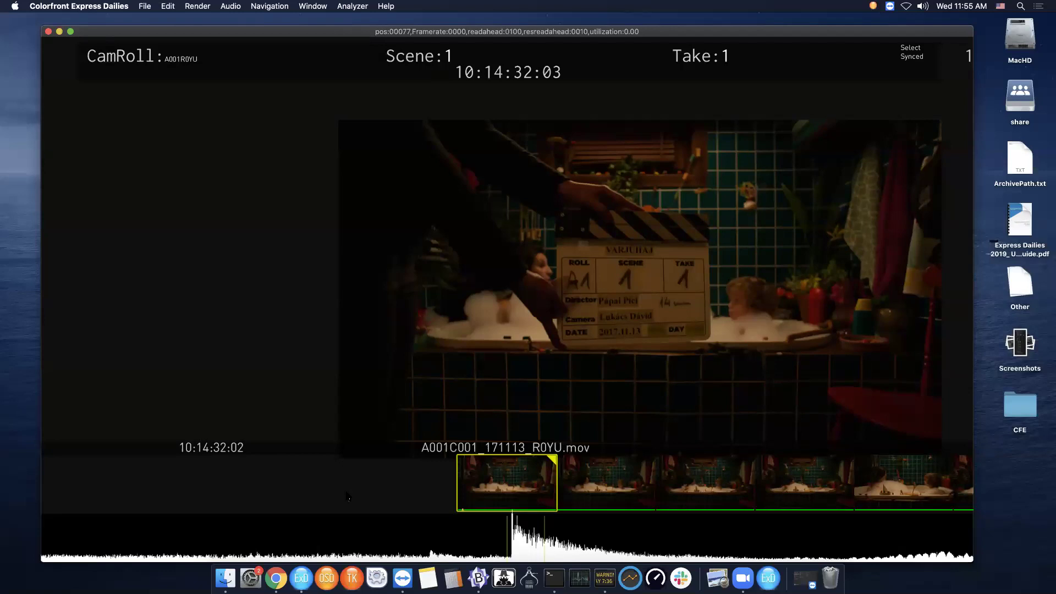
# Find the slate-closing frame of take 2 at 10:17:10:23 and slip its audio to line up with the clap.
pyautogui.press('Down')
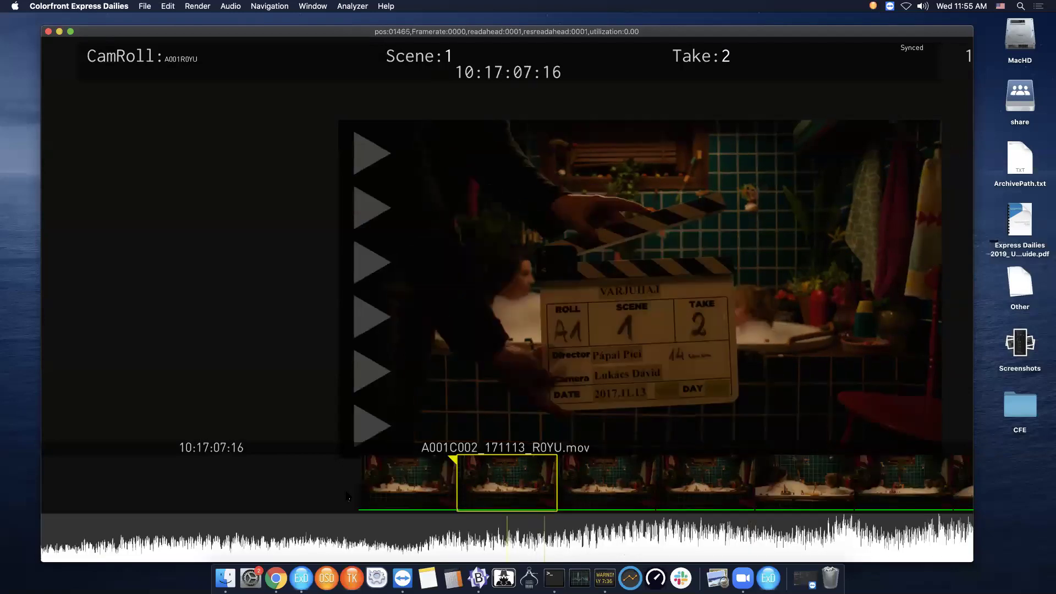
pyautogui.press('space')
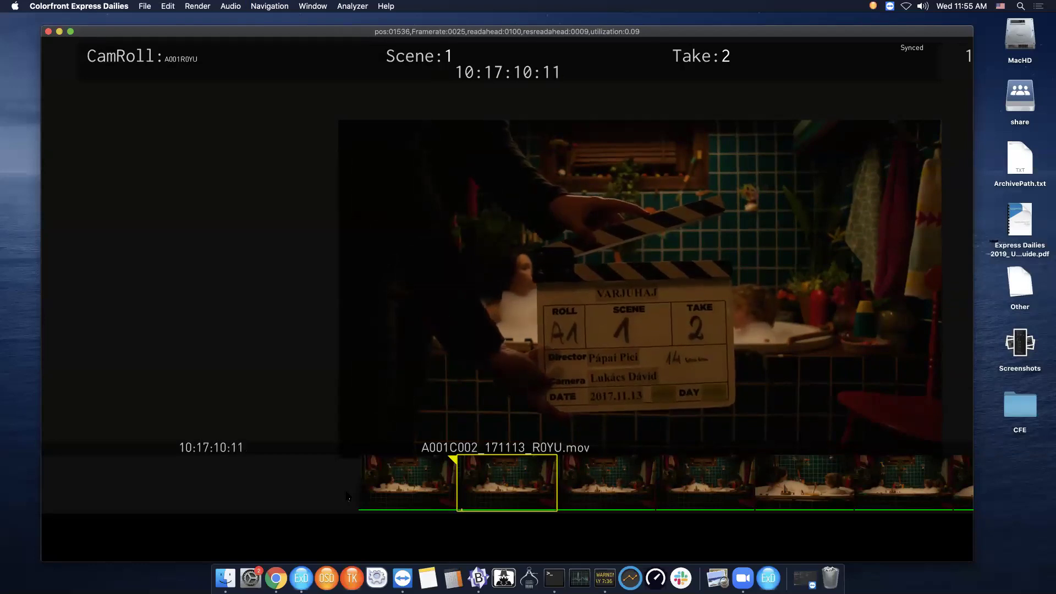
pyautogui.press('space')
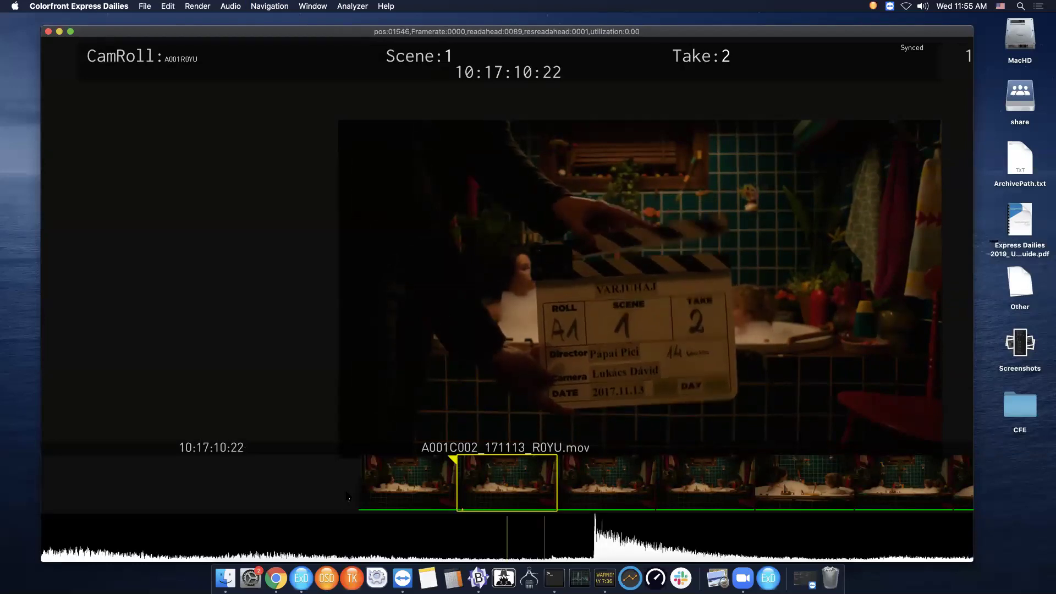
pyautogui.press('Right')
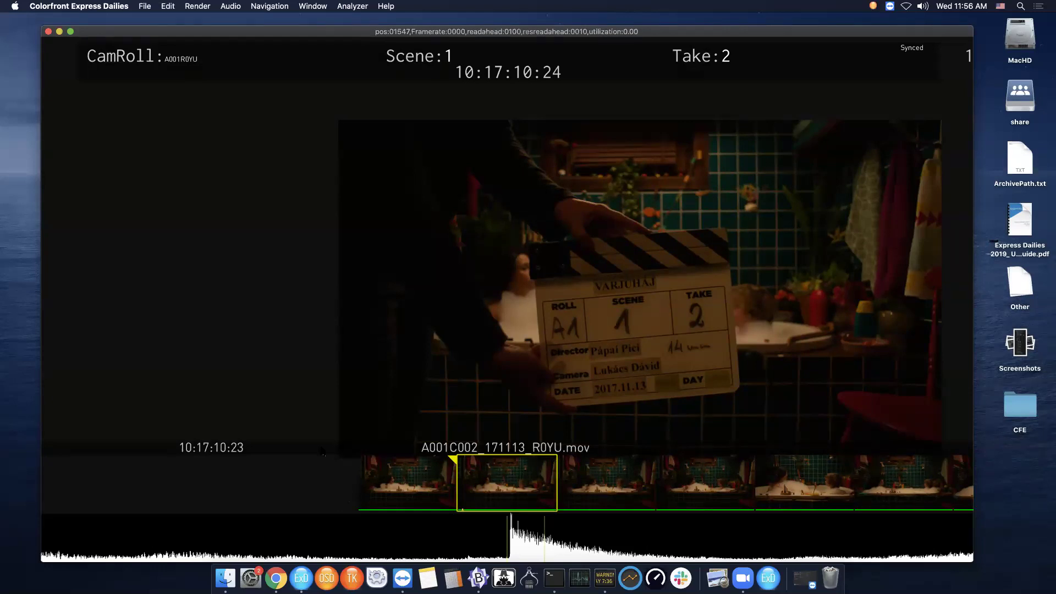
# Un-sync the audio of the entire timeline, confirming removal of the synced audio.
pyautogui.click(236, 6)
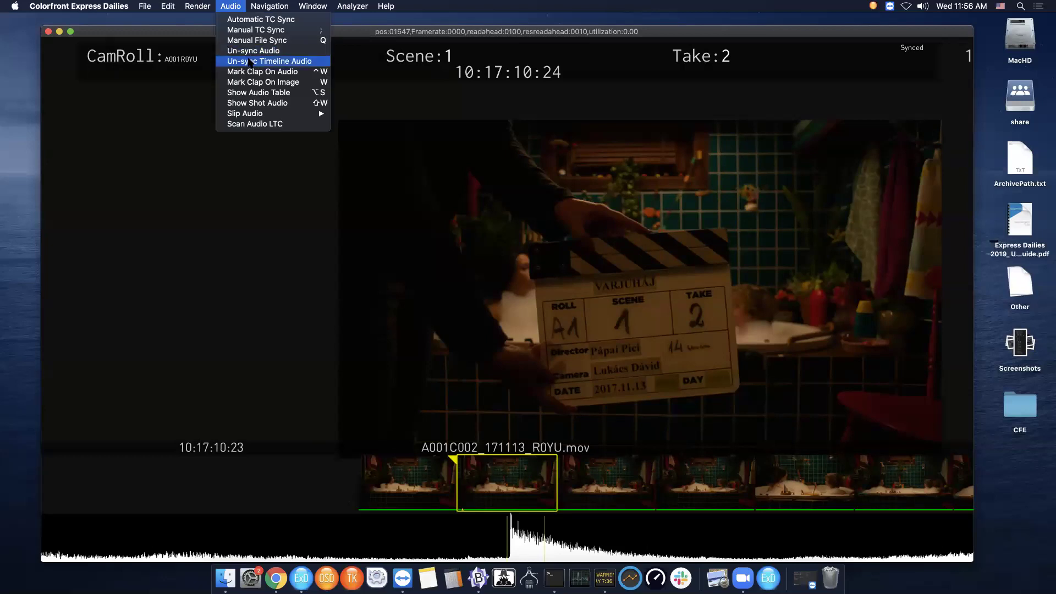
pyautogui.click(250, 61)
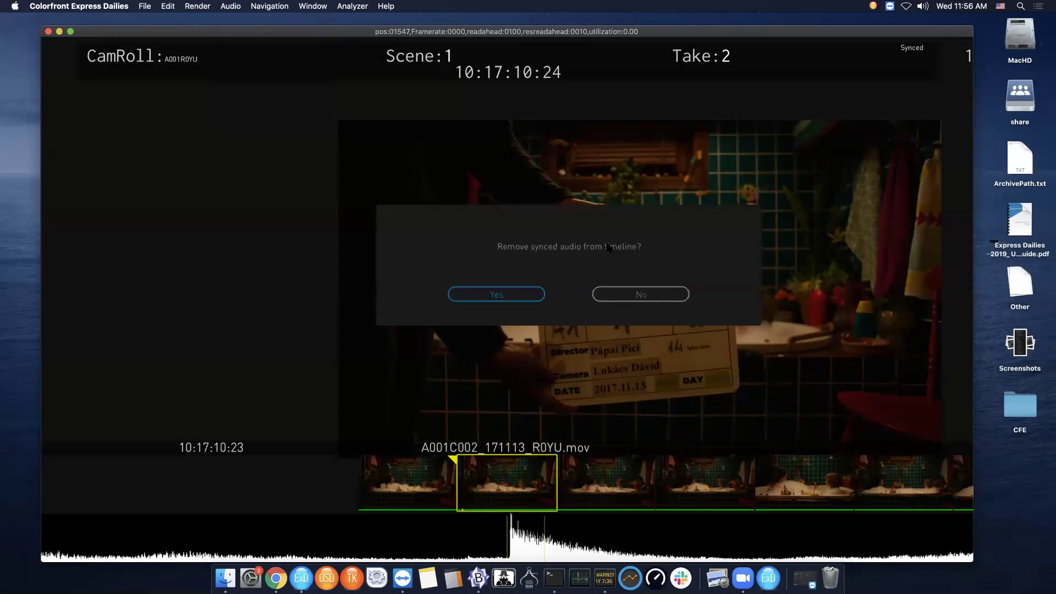
pyautogui.click(522, 299)
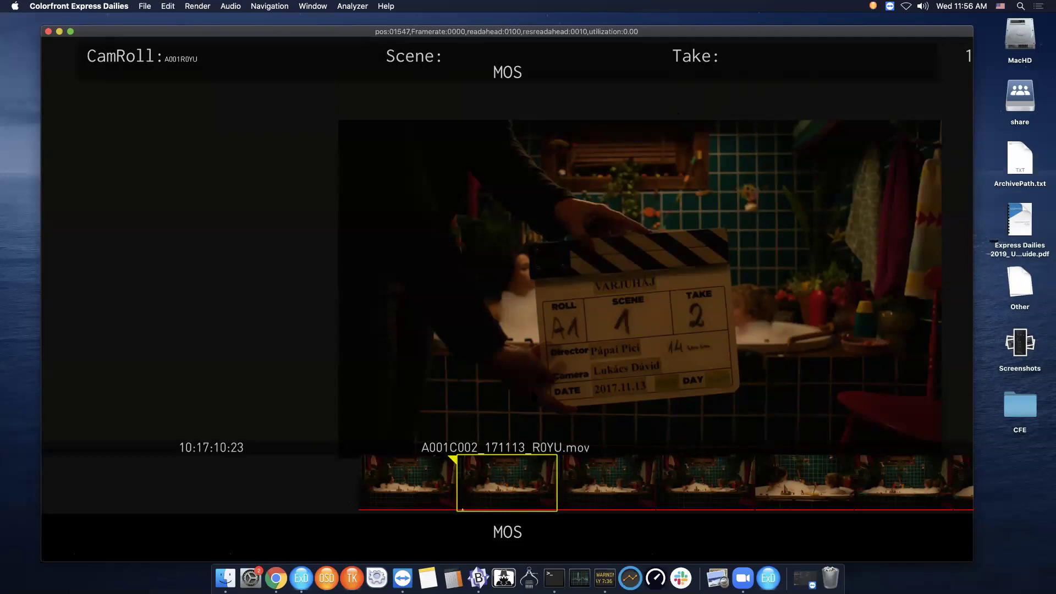
# Return to the first frame of take 1 and play it for about one second.
pyautogui.press('Up')
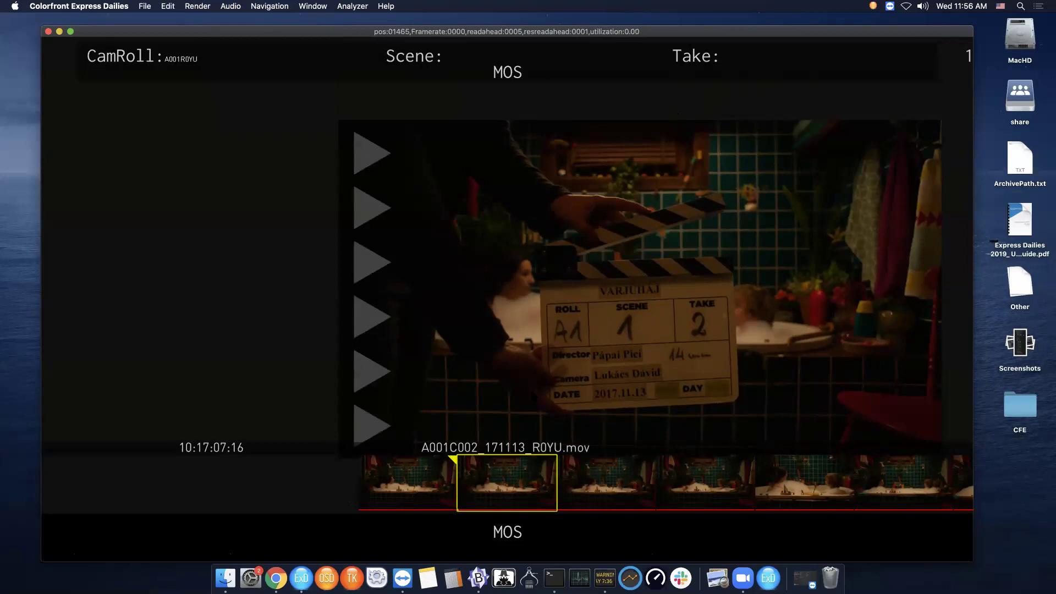
pyautogui.press('Up')
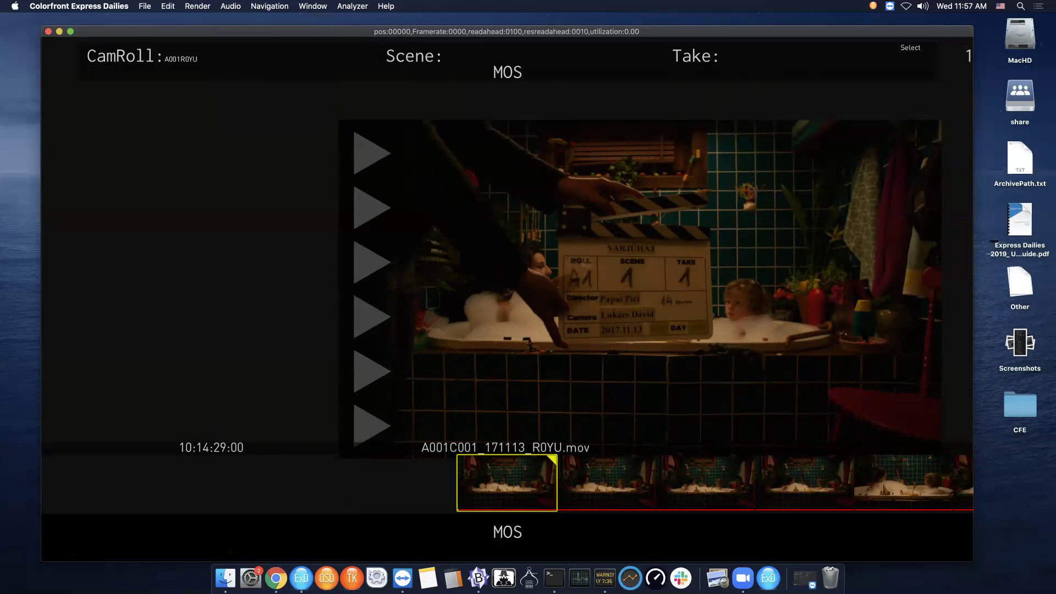
pyautogui.press('space')
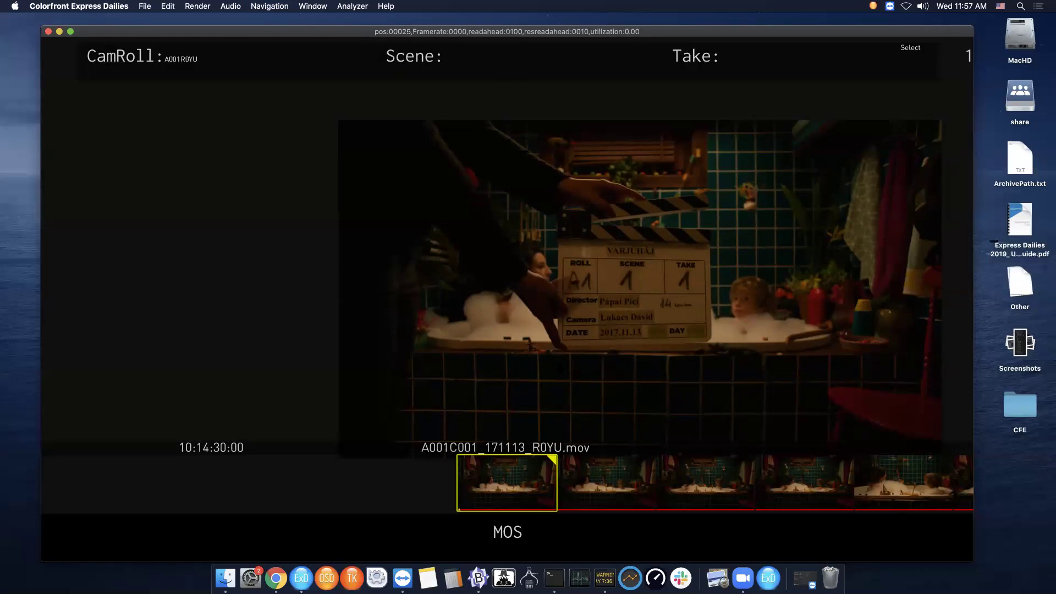
# Sync take 1's audio manually at timecode 10:14:30:00, then slip the clap into line with the closed-slate frame at 10:14:32:02.
pyautogui.write('10143000')
pyautogui.press('Return')
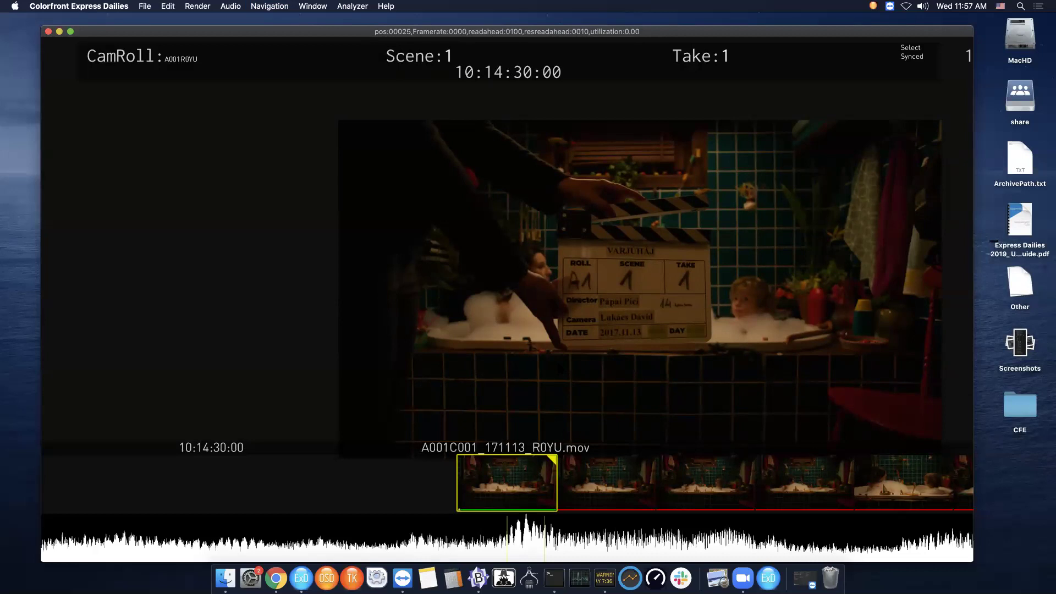
pyautogui.press('Right')
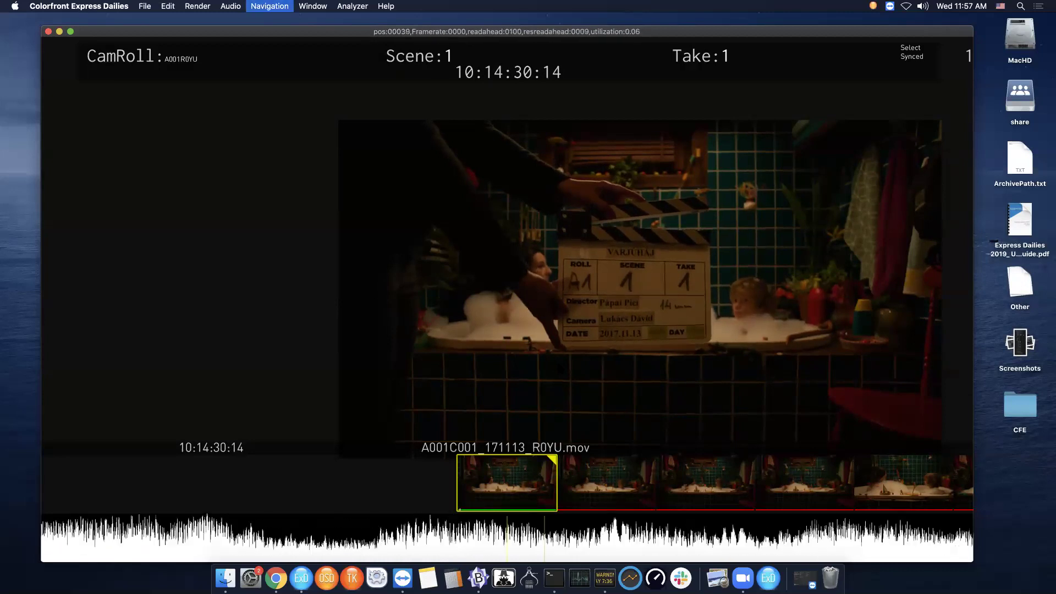
pyautogui.press('Right')
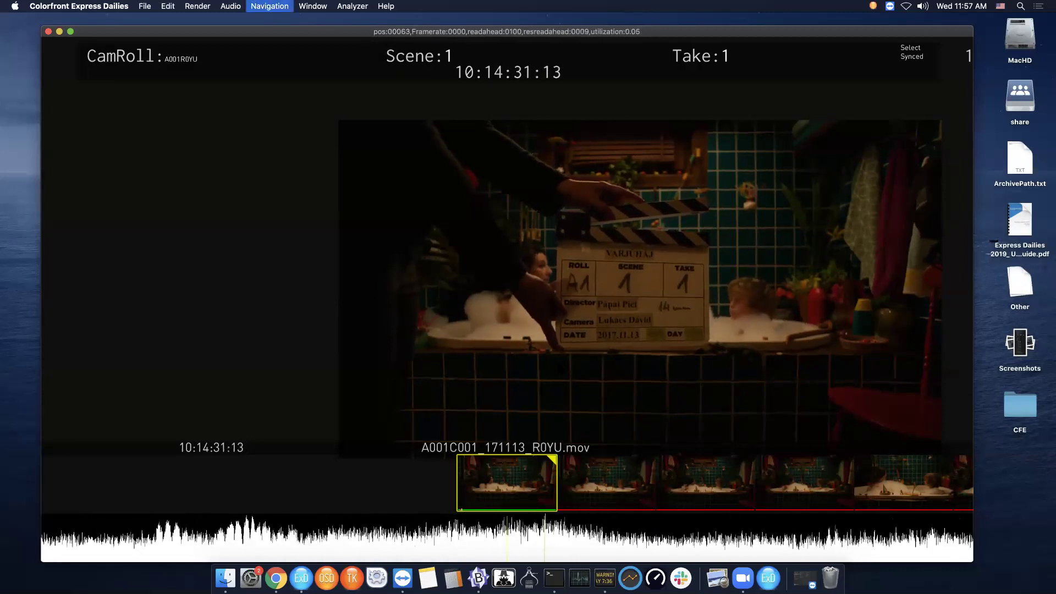
pyautogui.press('Right')
pyautogui.press('Left')
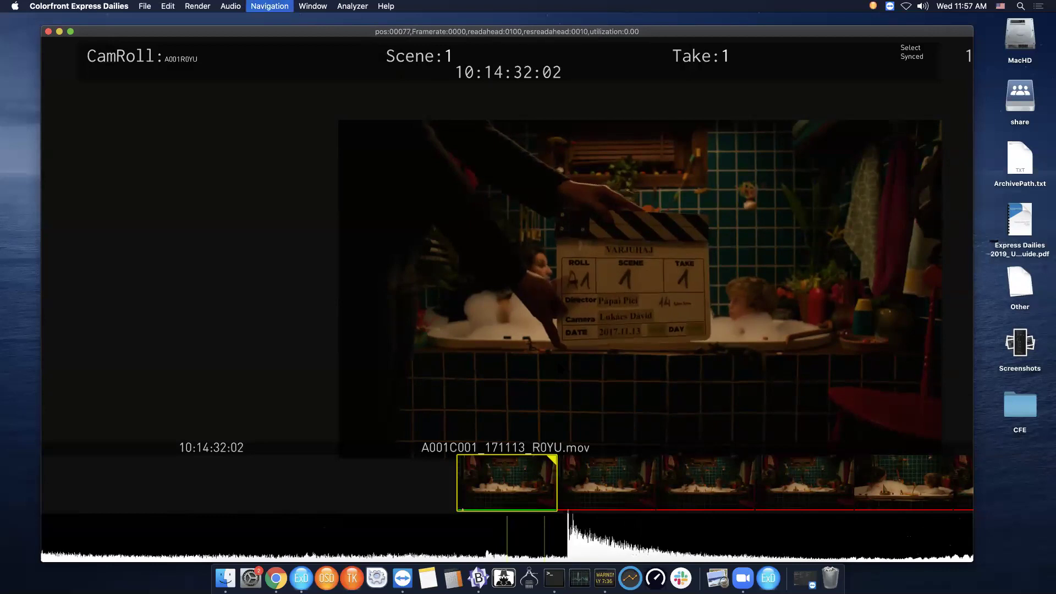
pyautogui.press('Left')
pyautogui.press('Right')
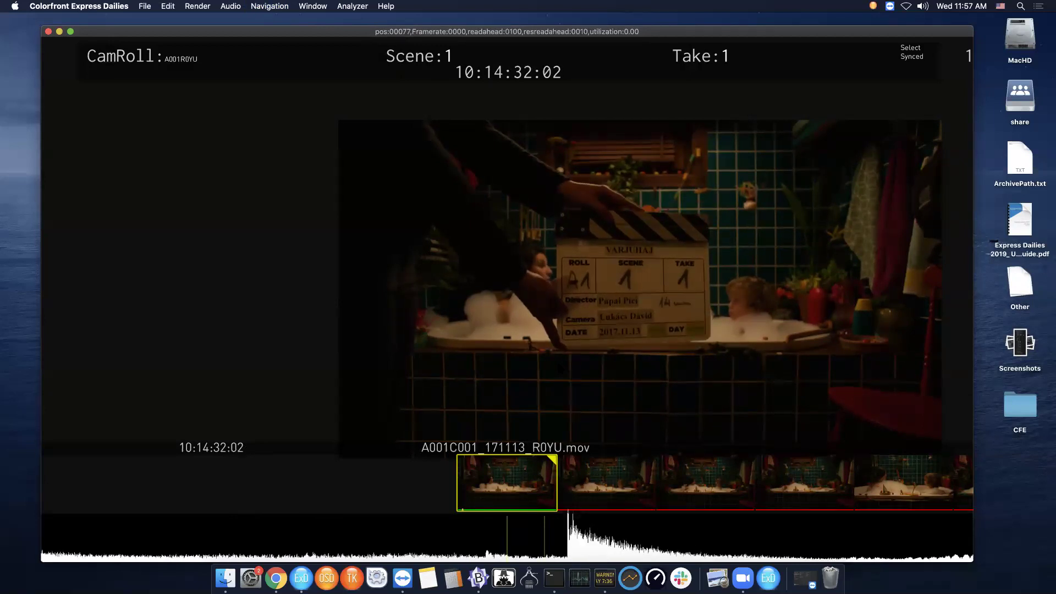
pyautogui.press('Right')
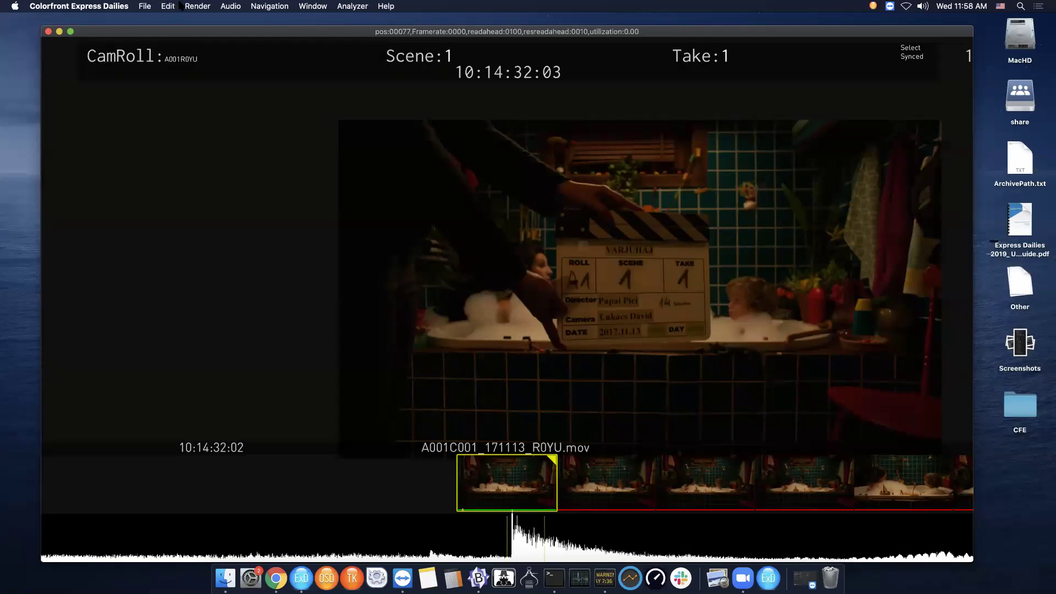
# Un-sync the audio of the entire timeline and confirm removing the synced audio.
pyautogui.click(231, 7)
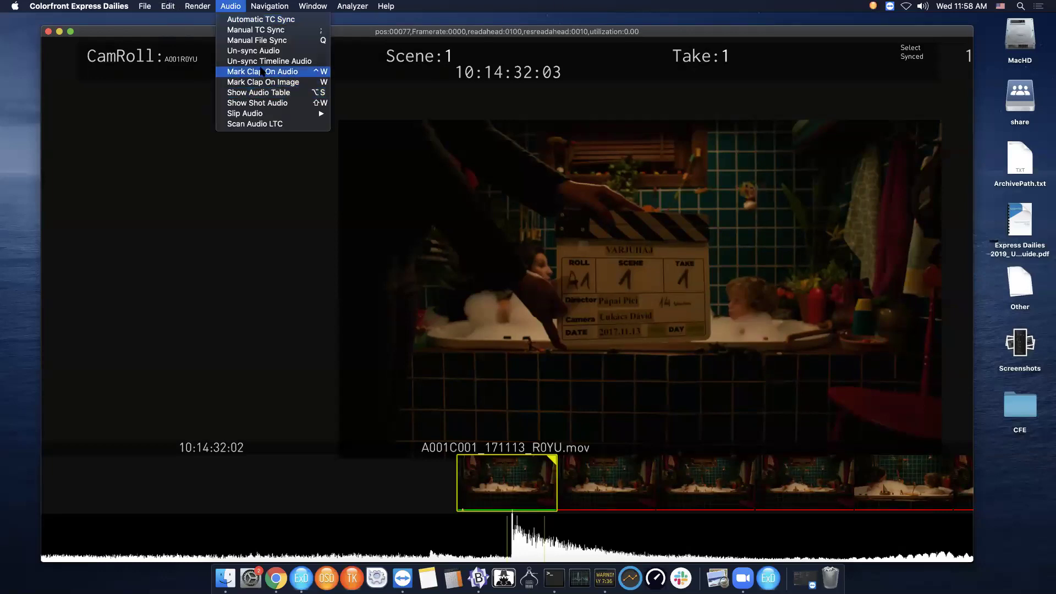
pyautogui.click(269, 61)
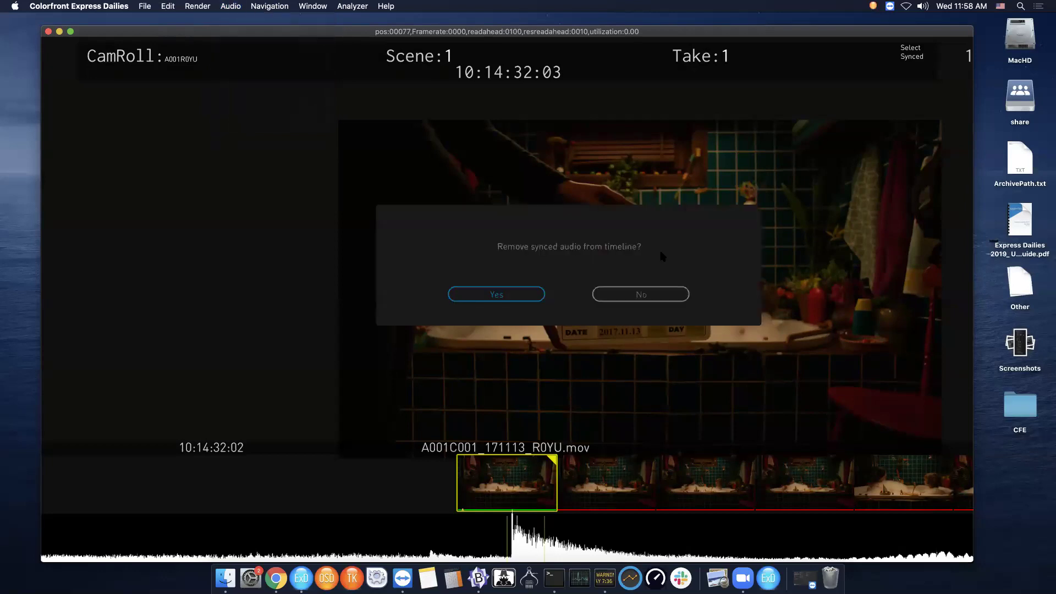
pyautogui.click(523, 298)
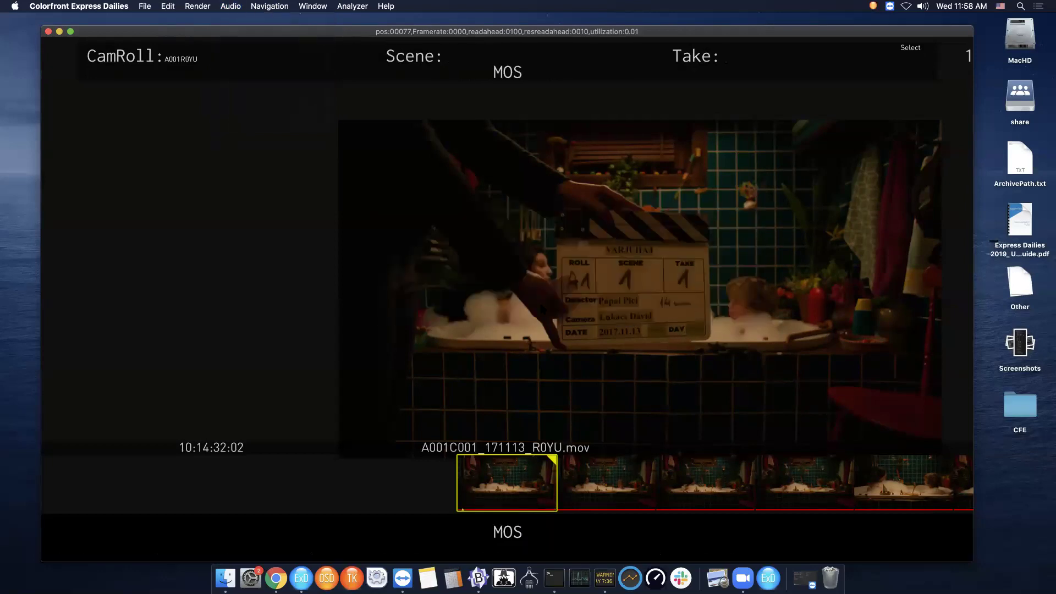
# Scrub take 1 to 10:14:31:05, show the audio table, and enlarge and reposition it over the viewer.
pyautogui.moveTo(648, 300); pyautogui.dragTo(506, 308)
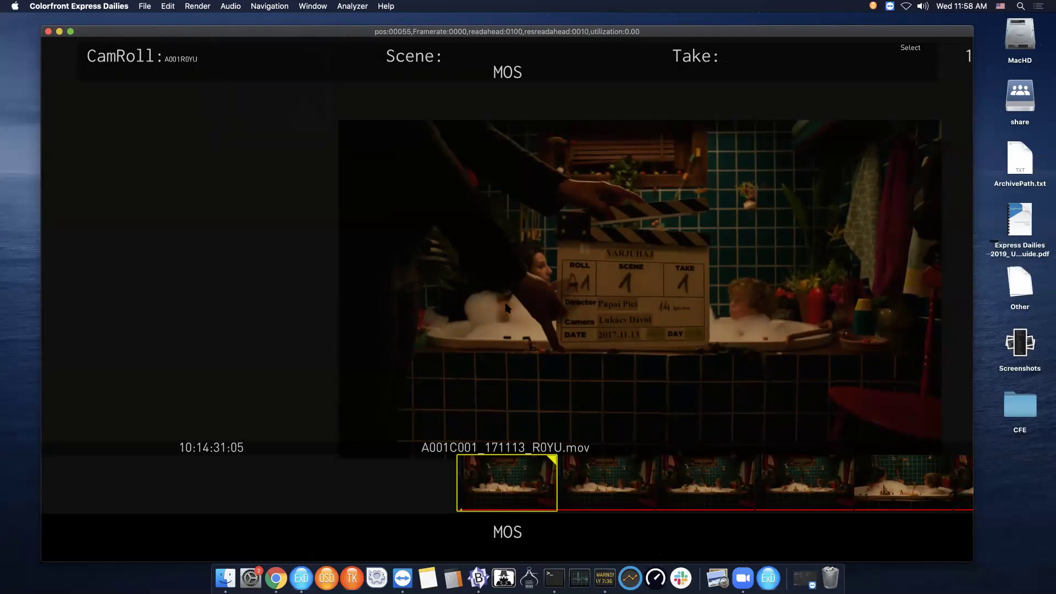
pyautogui.press('a')
pyautogui.moveTo(569, 196); pyautogui.dragTo(449, 170)
pyautogui.moveTo(630, 313); pyautogui.dragTo(821, 410)
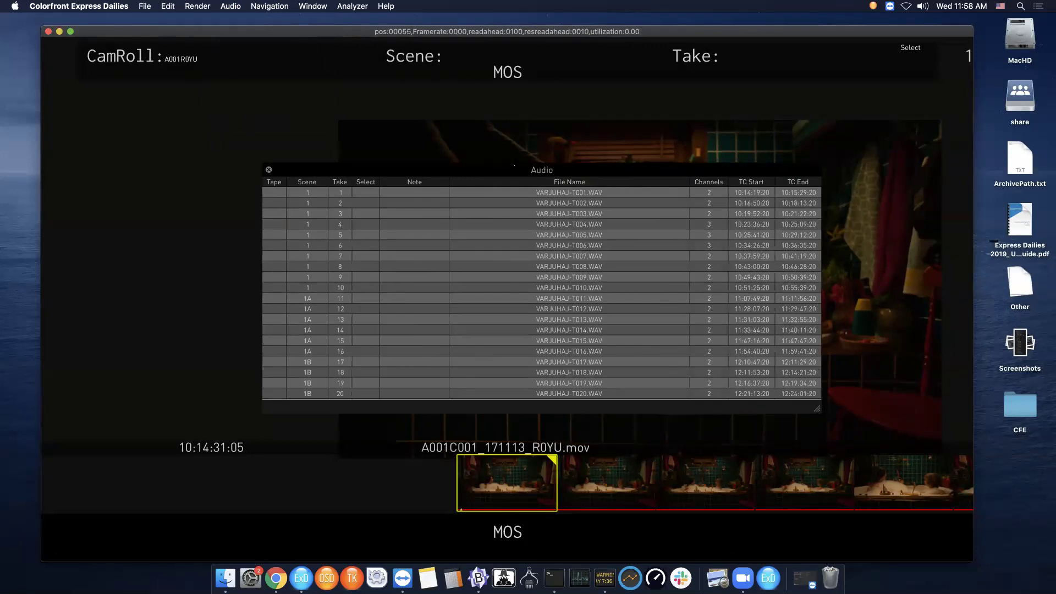
pyautogui.moveTo(489, 177); pyautogui.dragTo(378, 154)
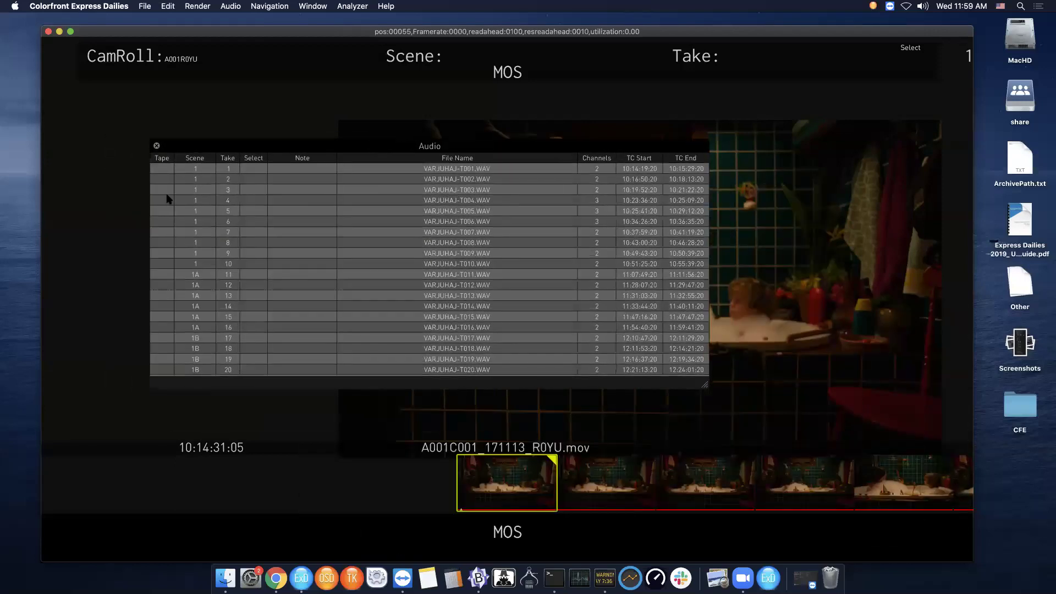
# Sync the audio file VARJUHAJ-T001.WAV to take 1 from the audio table, and close the table.
pyautogui.click(370, 170)
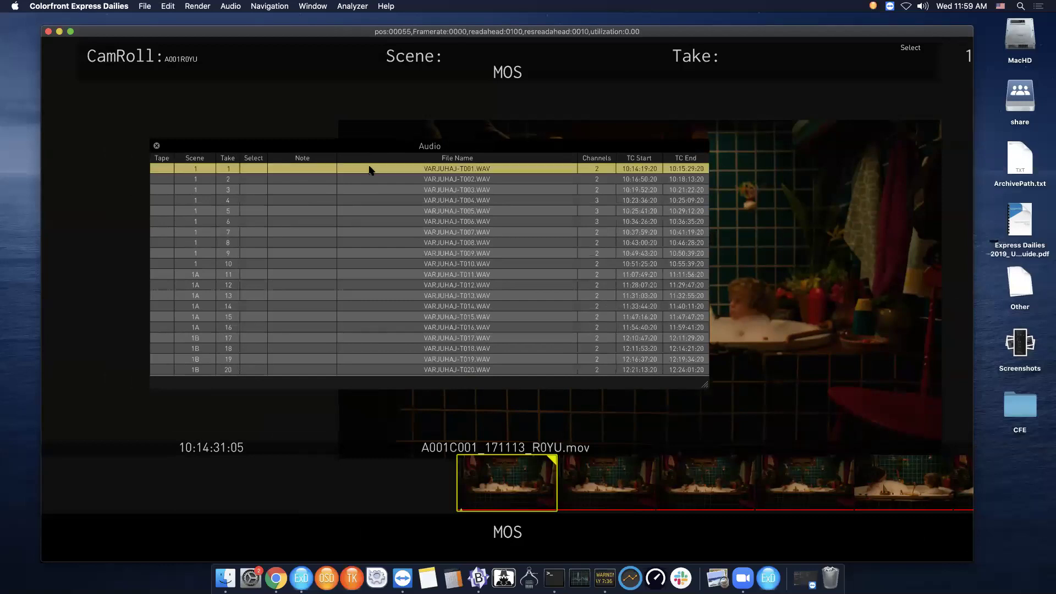
pyautogui.click(370, 170)
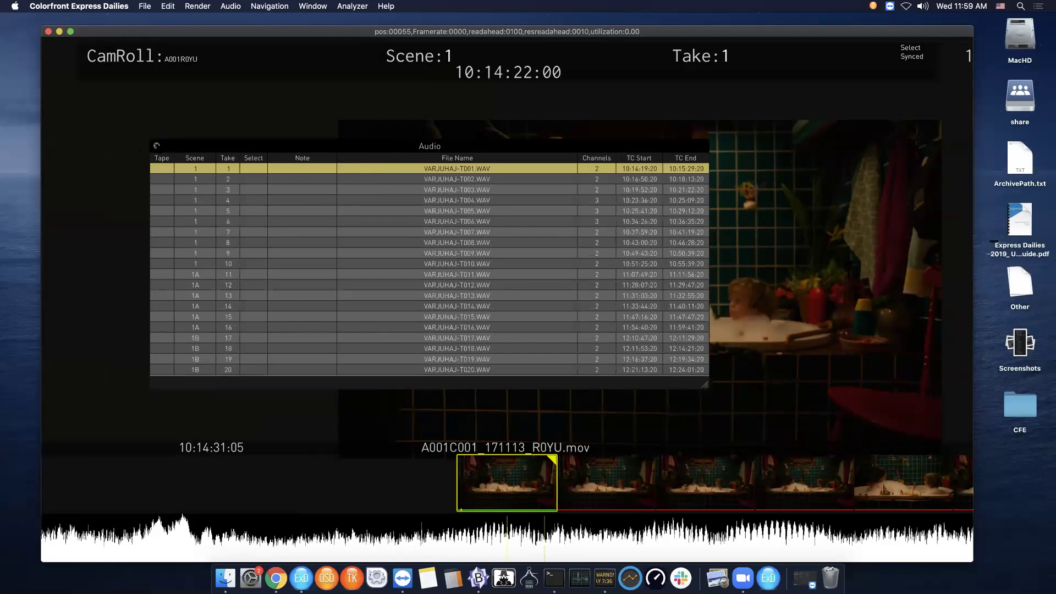
pyautogui.click(157, 146)
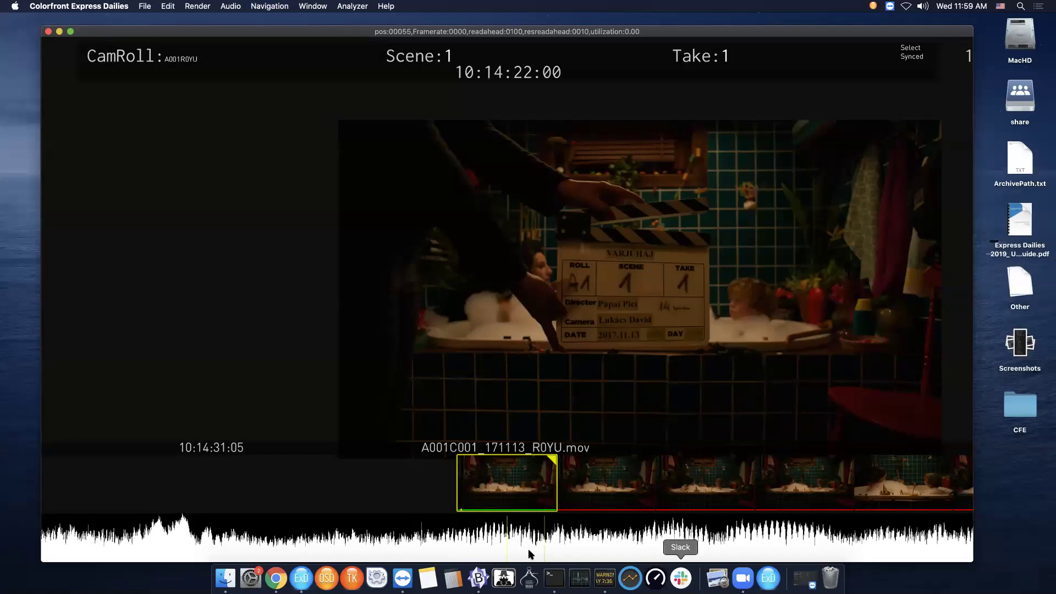
# Play take 1 from its first frame until the clap sounds, and mark the clap on the audio at 10:14:32:03.
pyautogui.moveTo(515, 481)
pyautogui.press('space')
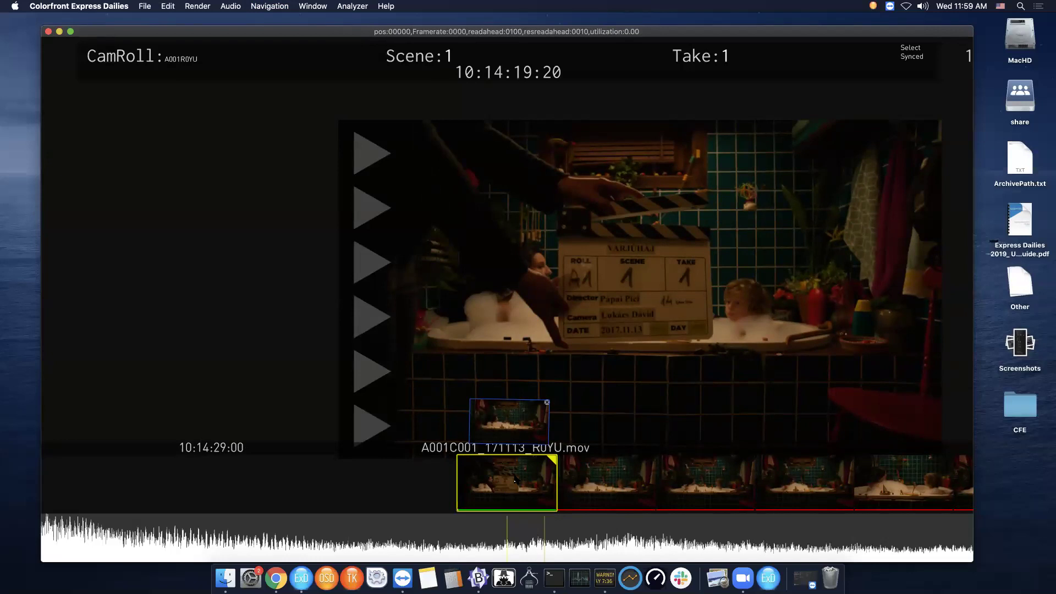
pyautogui.press('space')
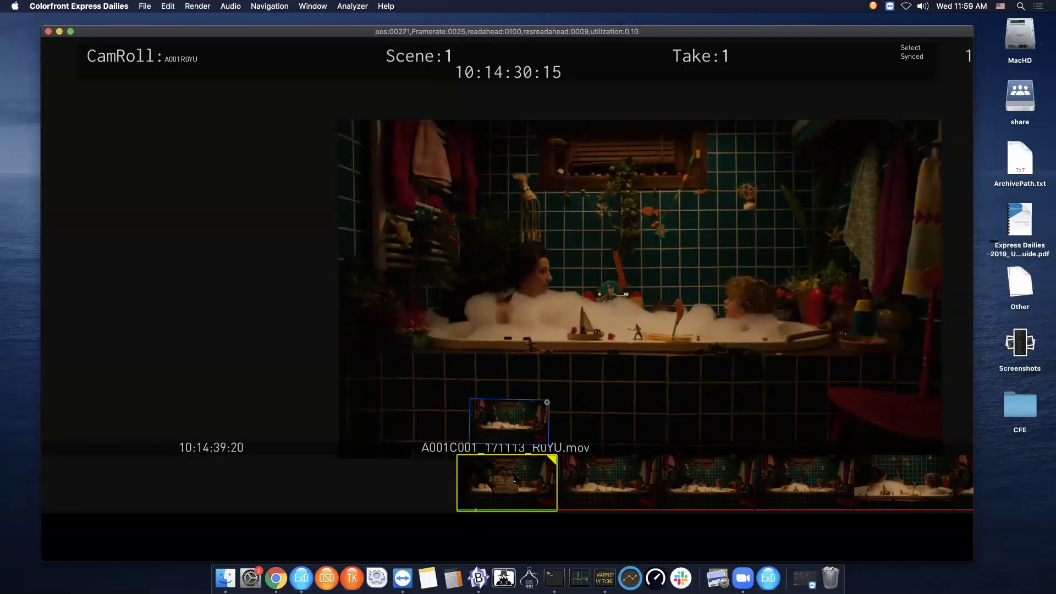
pyautogui.press('space')
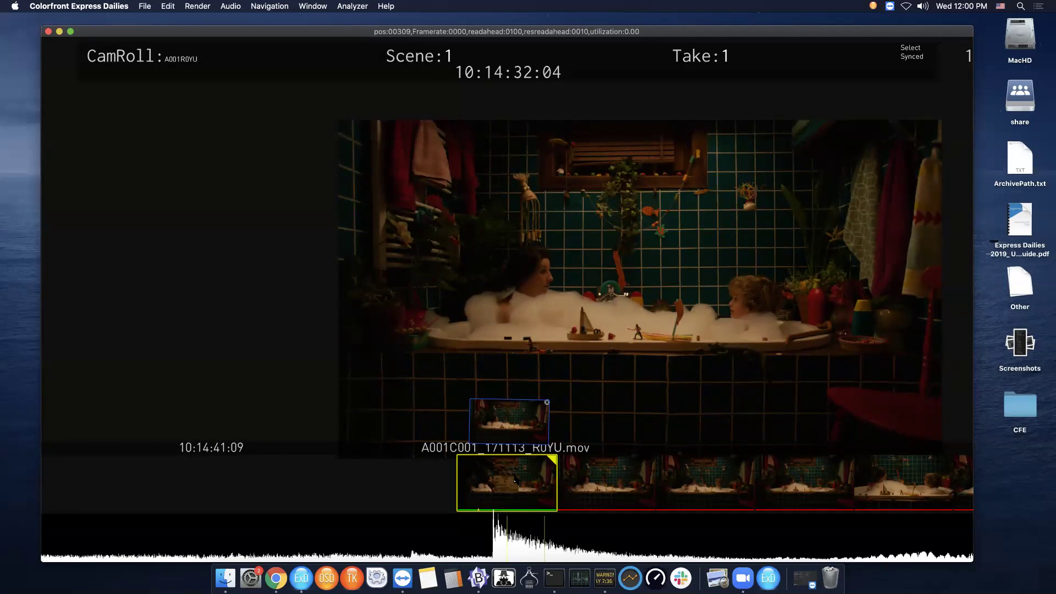
pyautogui.press('Left')
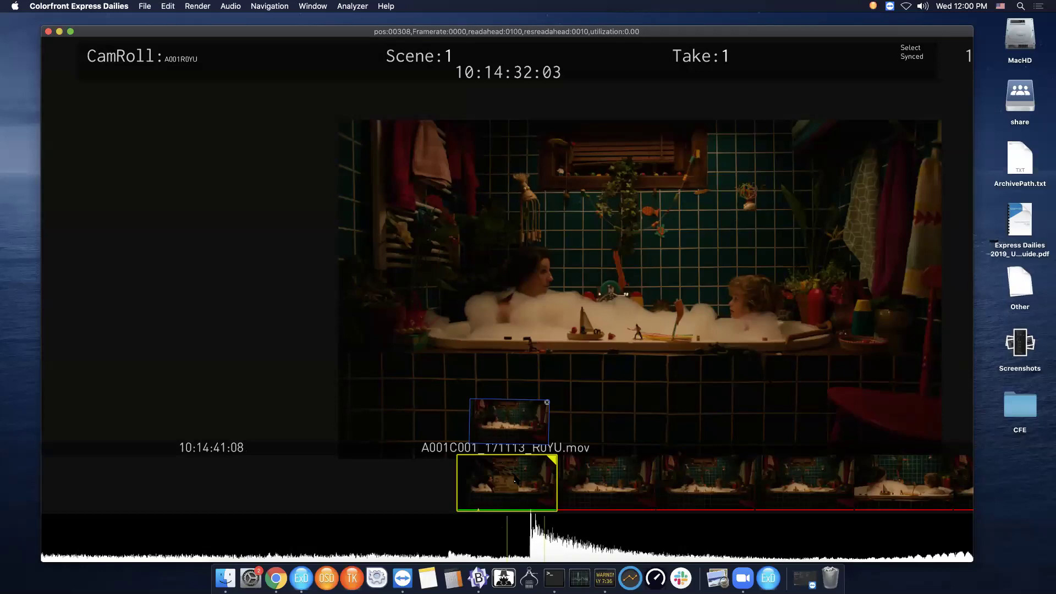
pyautogui.press('a')
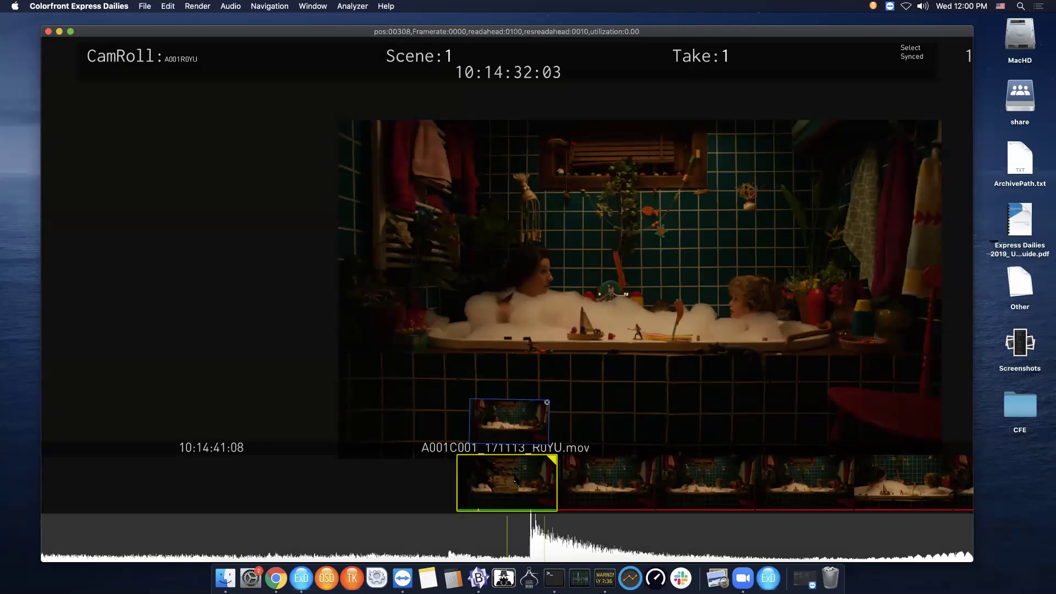
# Return to the start of take 1, find the closed-slate frame at 10:14:32:02, and mark the clap on the image.
pyautogui.press('Home')
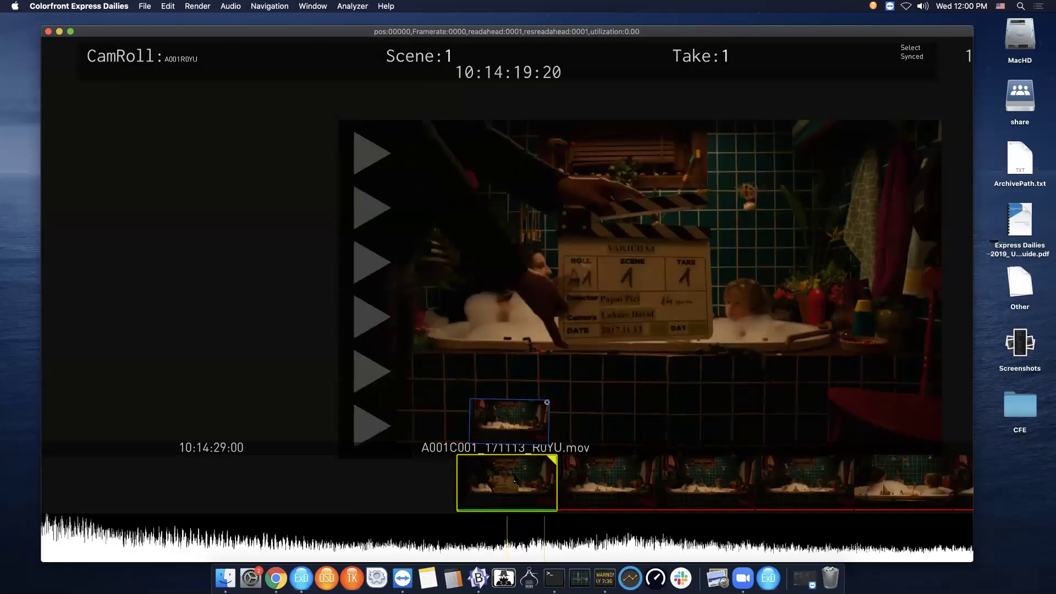
pyautogui.press('space')
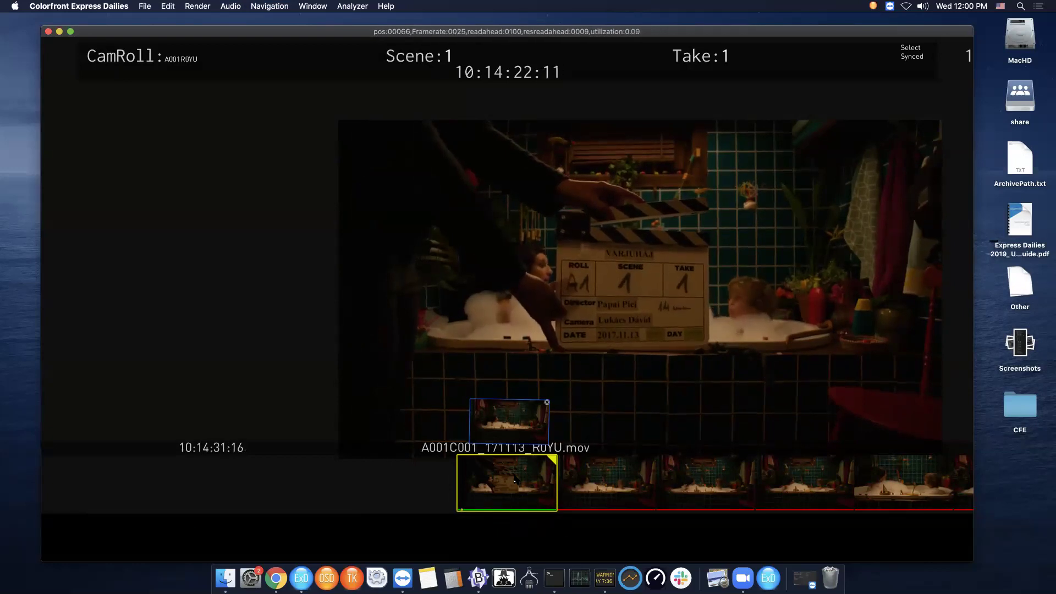
pyautogui.press('space')
pyautogui.press('Left')
pyautogui.press('Left')
pyautogui.press('Right')
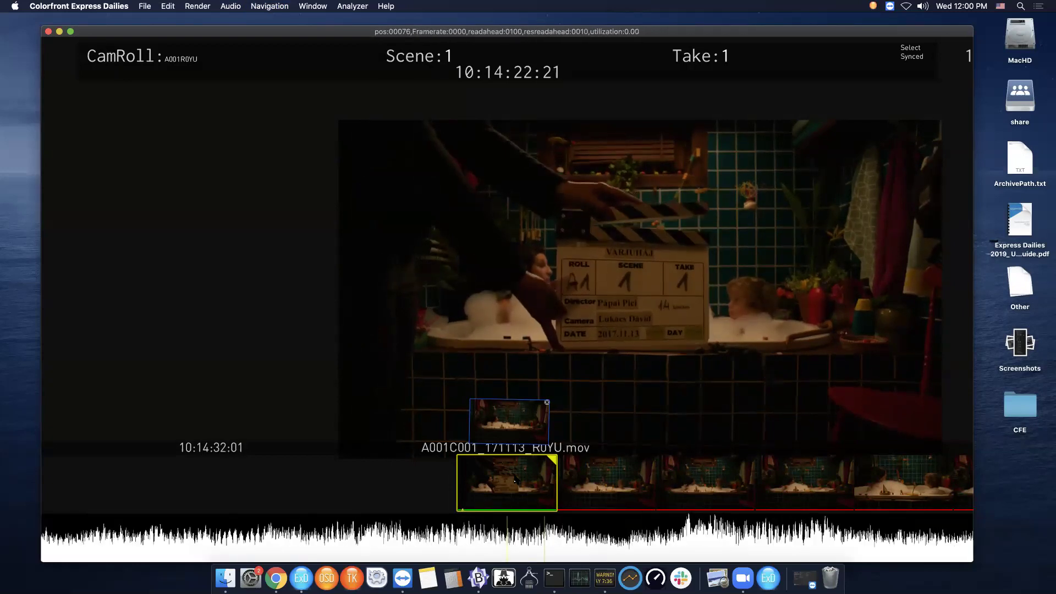
pyautogui.press('Right')
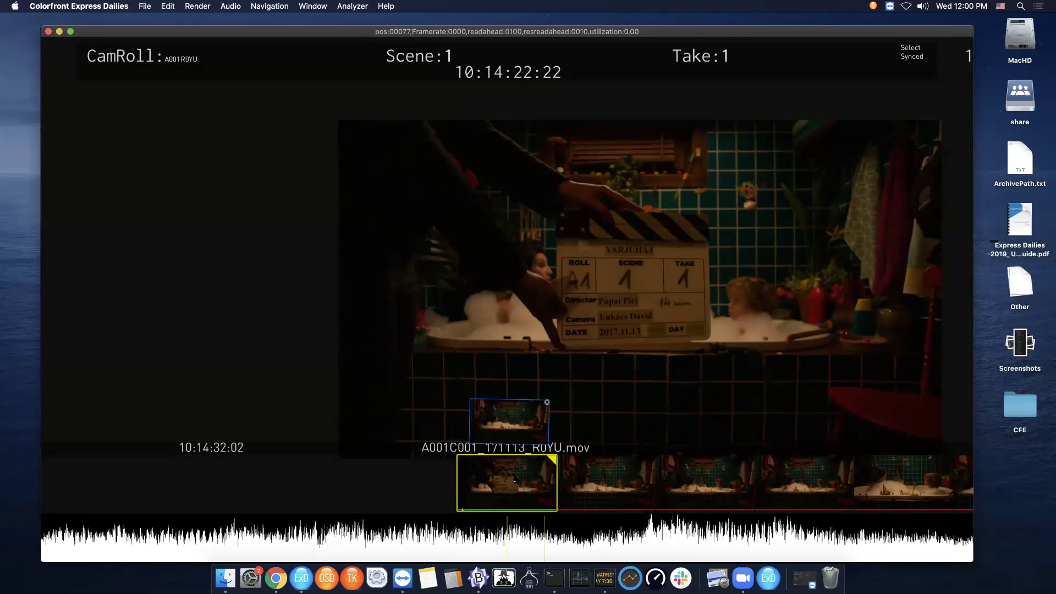
pyautogui.press('s')
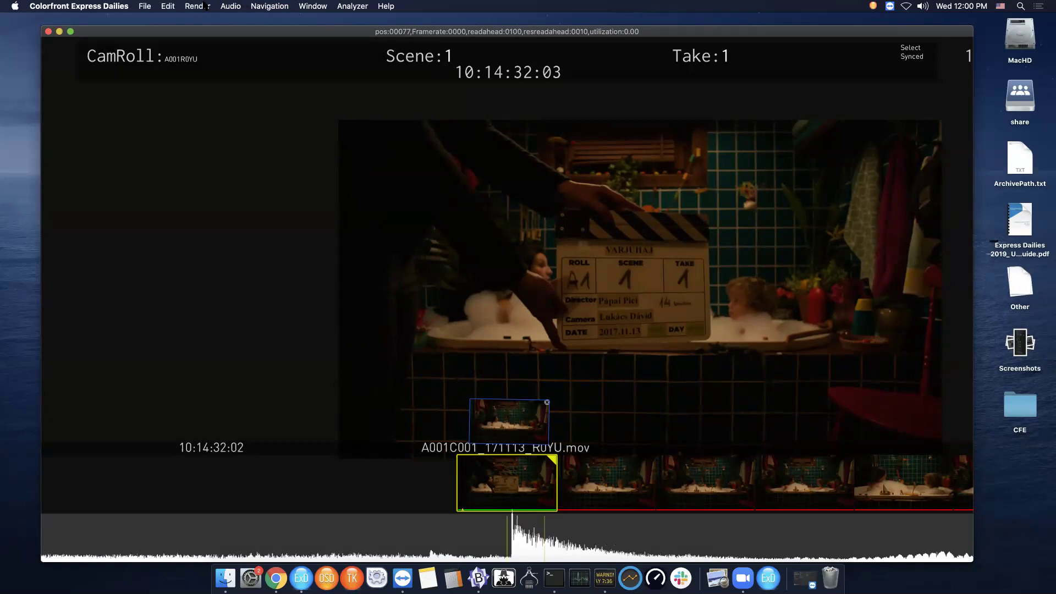
# Remove the synced audio from the whole timeline and confirm the removal.
pyautogui.click(231, 6)
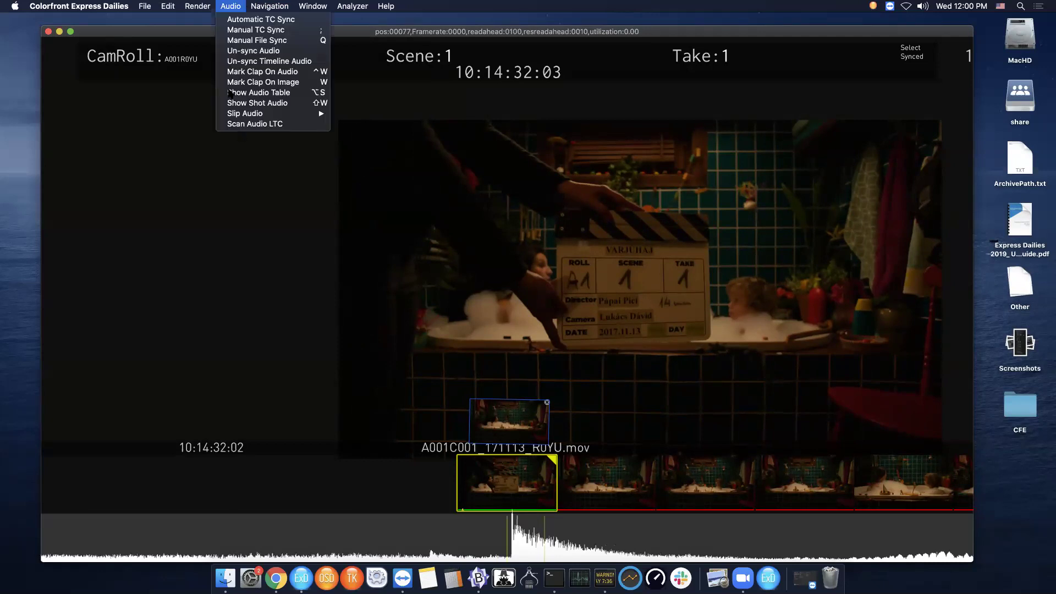
pyautogui.click(244, 61)
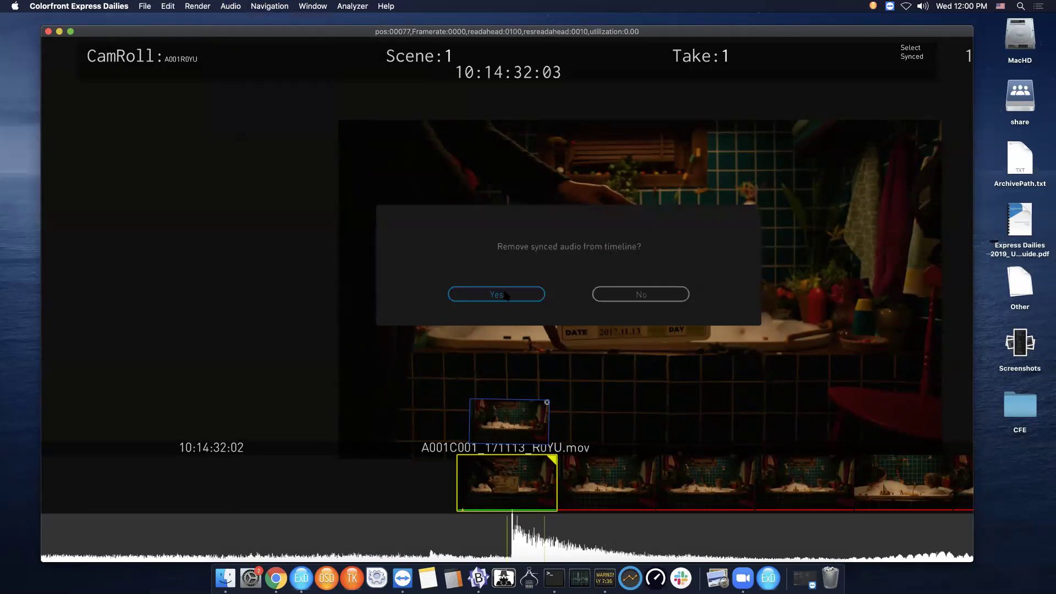
pyautogui.click(506, 296)
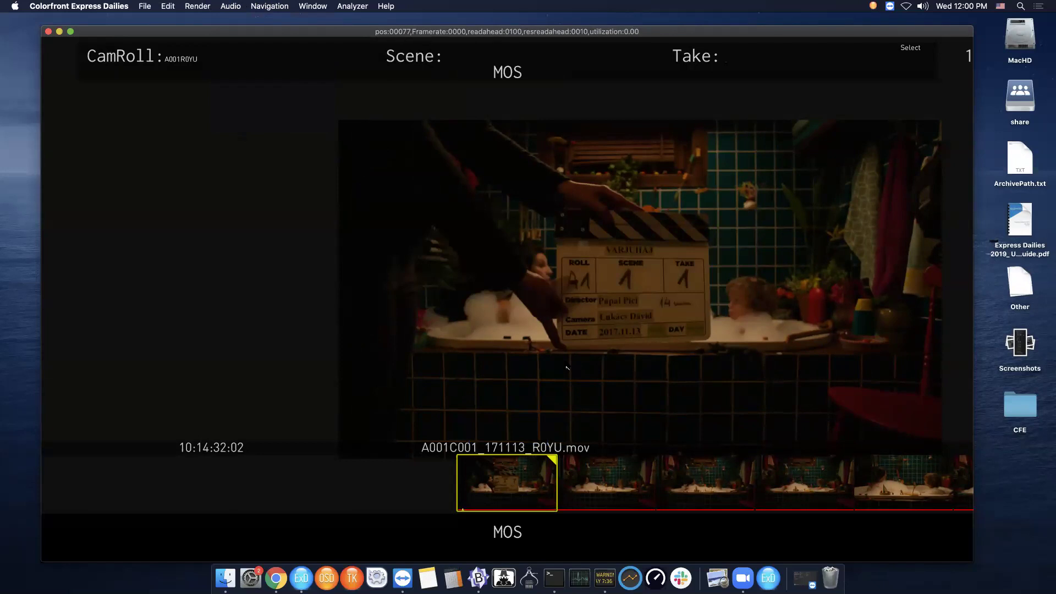
# Sync VARJUHAJ-T001.WAV to take 1 again from the audio table and display the waveform of the whole shot's audio.
pyautogui.press('a')
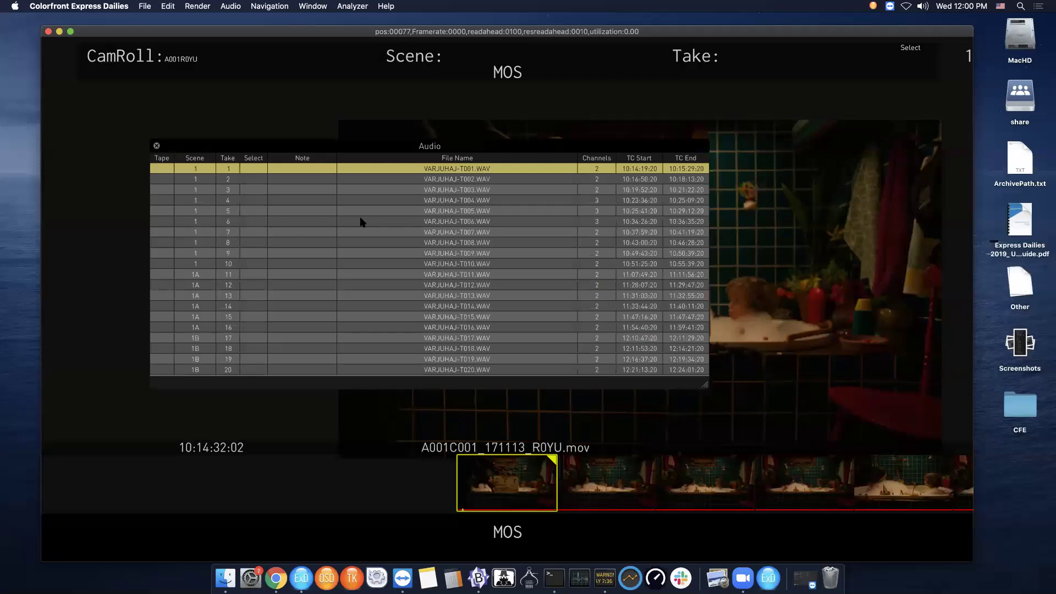
pyautogui.press('Return')
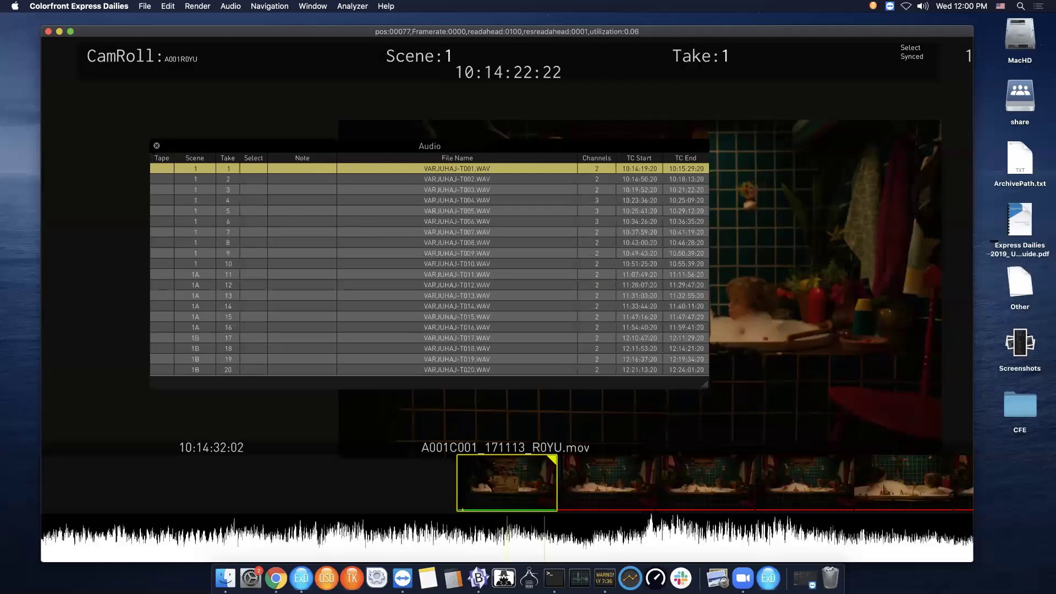
pyautogui.press('a')
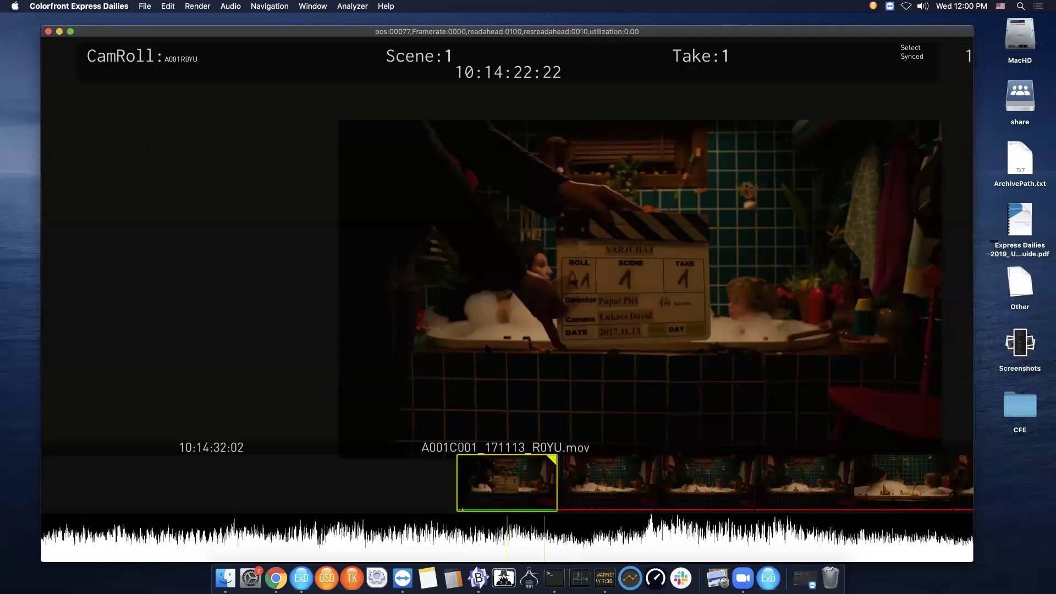
pyautogui.press('w')
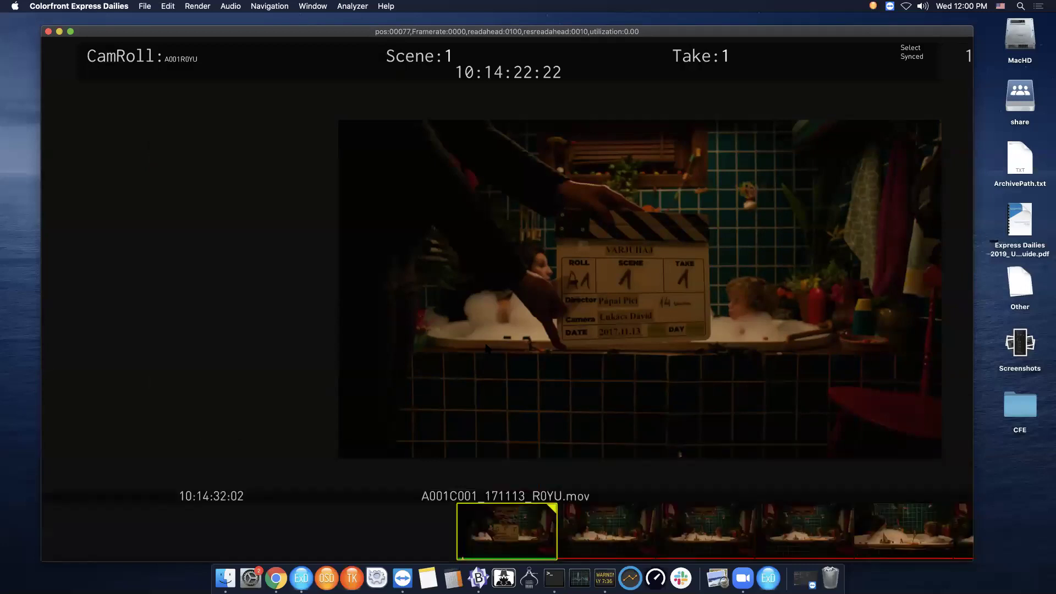
pyautogui.press('w')
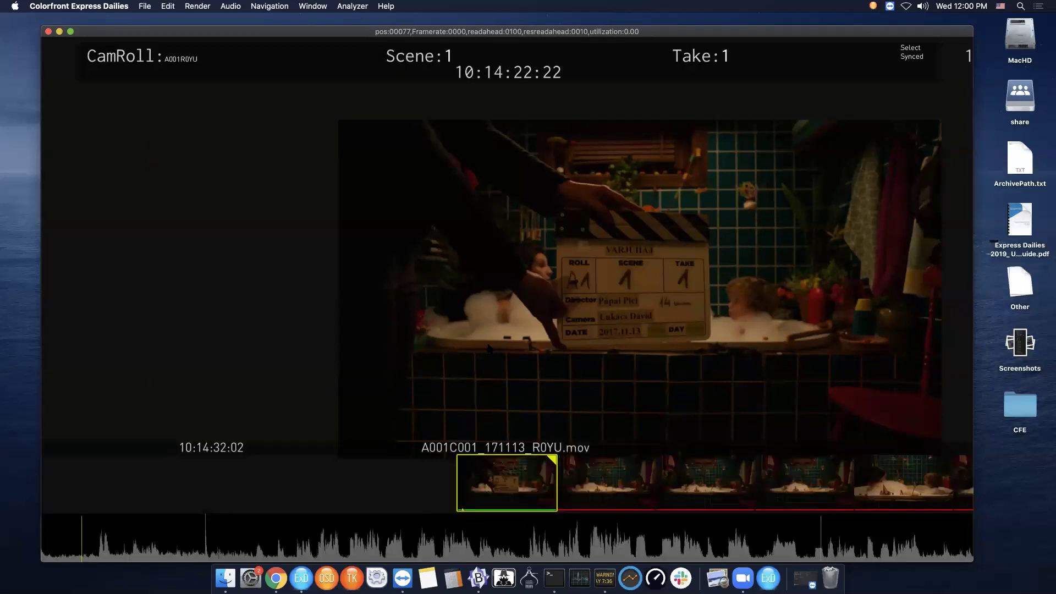
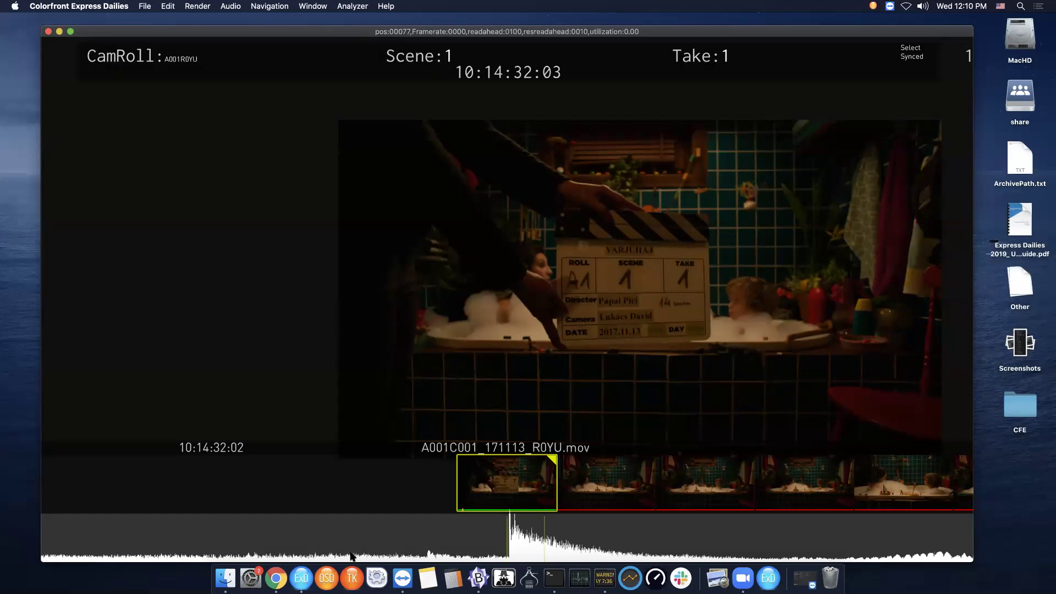
# Switch the viewer window to full screen.
pyautogui.click(71, 31)
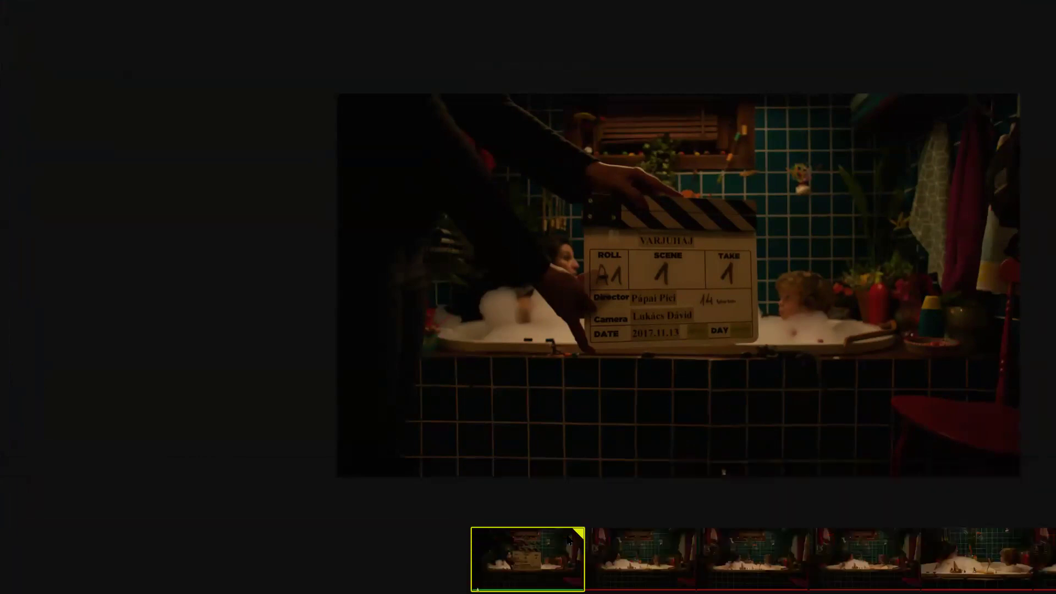
# Open the HUD with the color controls and place it in the empty area beside the image.
pyautogui.press('h')
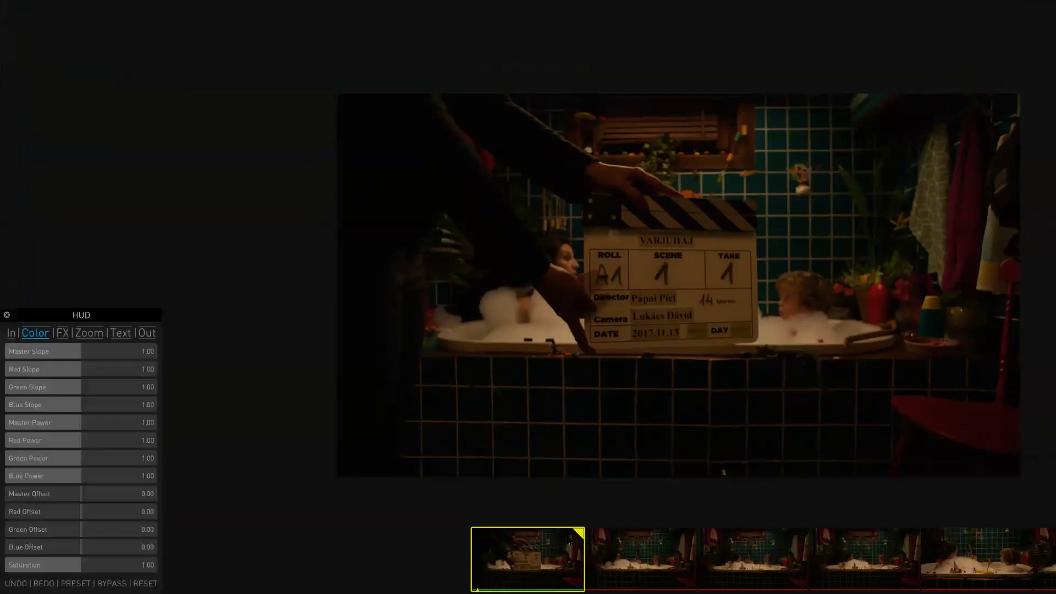
pyautogui.moveTo(131, 322); pyautogui.dragTo(254, 181)
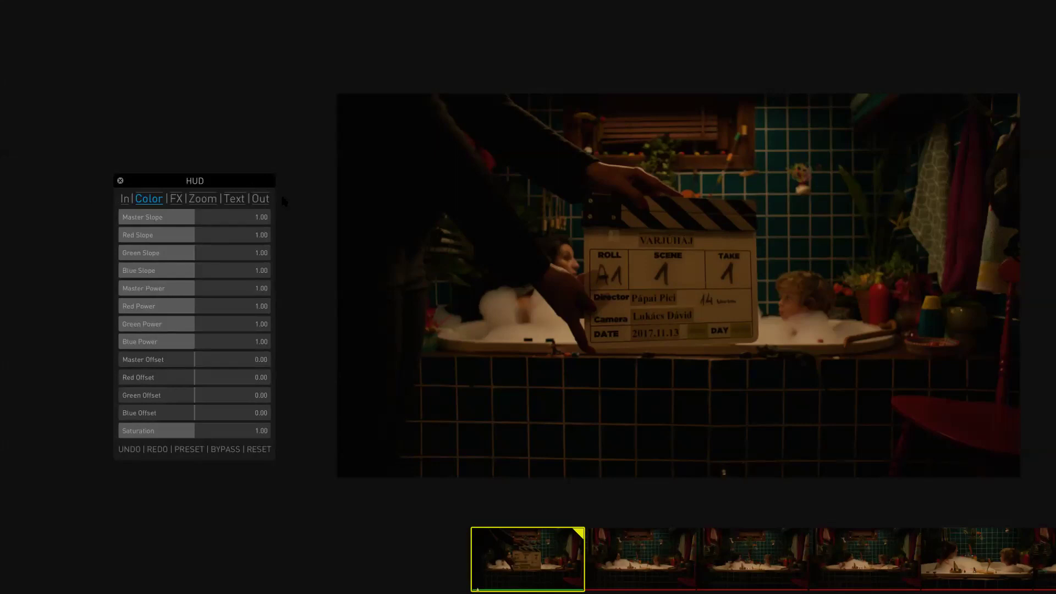
# Review the HUD's In, Color, FX, Zoom, Text and Out settings, including the Look1 and Look2 options.
pyautogui.click(125, 202)
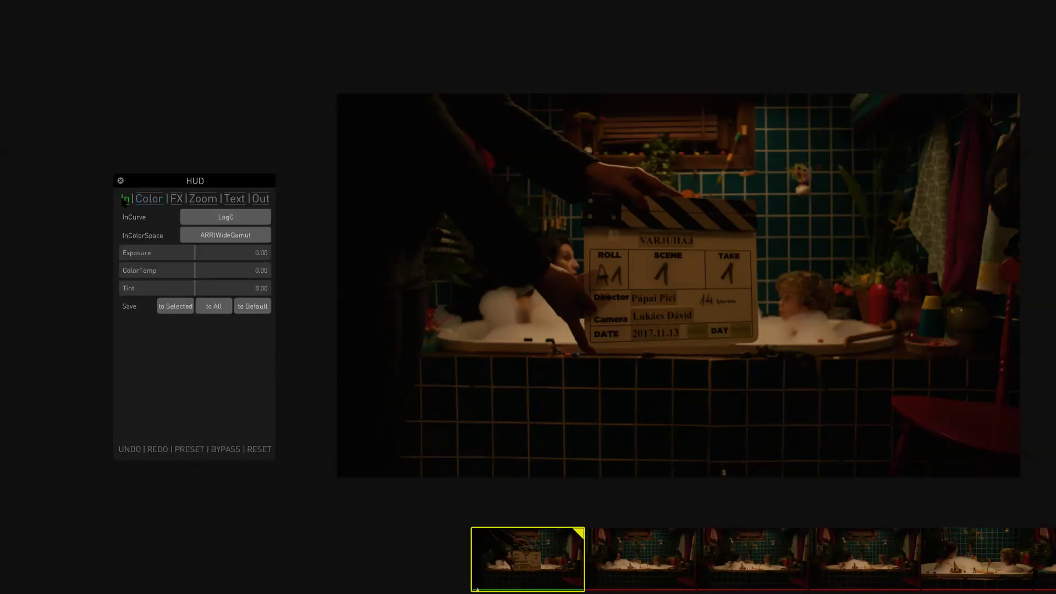
pyautogui.click(148, 199)
pyautogui.click(176, 198)
pyautogui.click(151, 199)
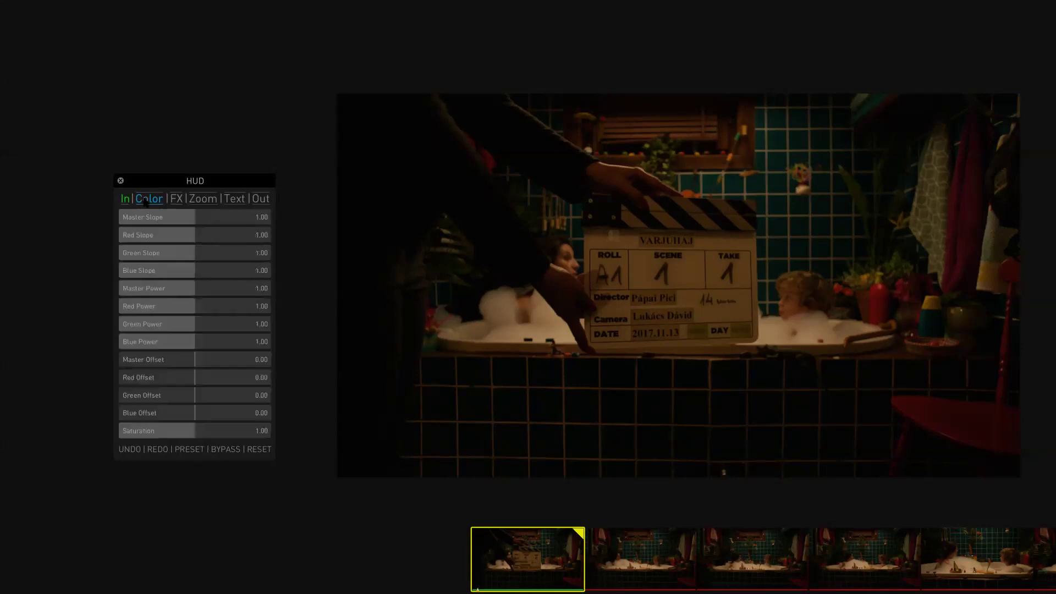
pyautogui.click(177, 200)
pyautogui.click(177, 200)
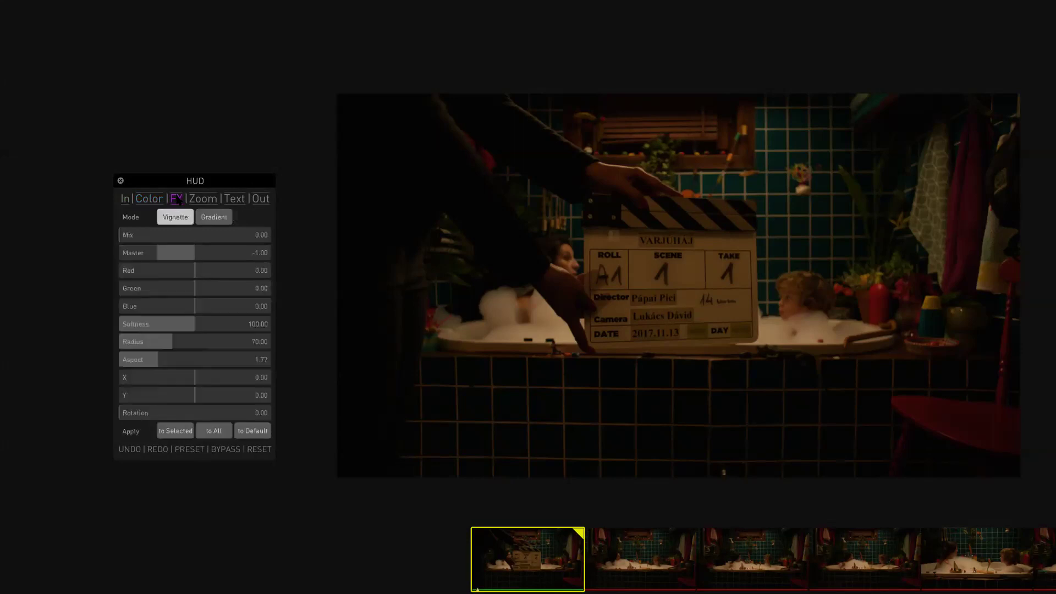
pyautogui.click(177, 200)
pyautogui.click(177, 200)
pyautogui.click(198, 201)
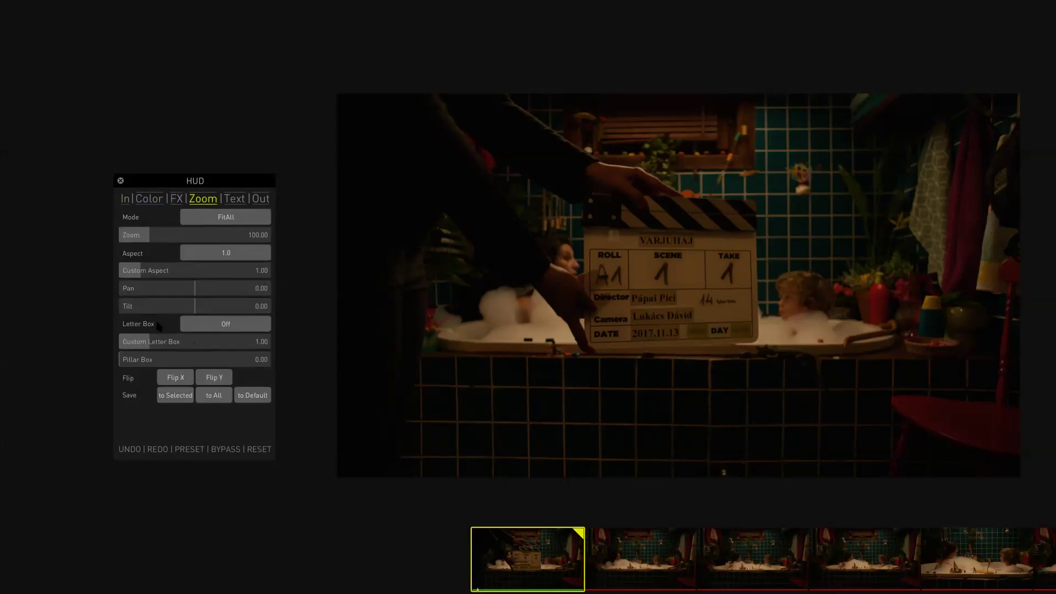
pyautogui.click(233, 200)
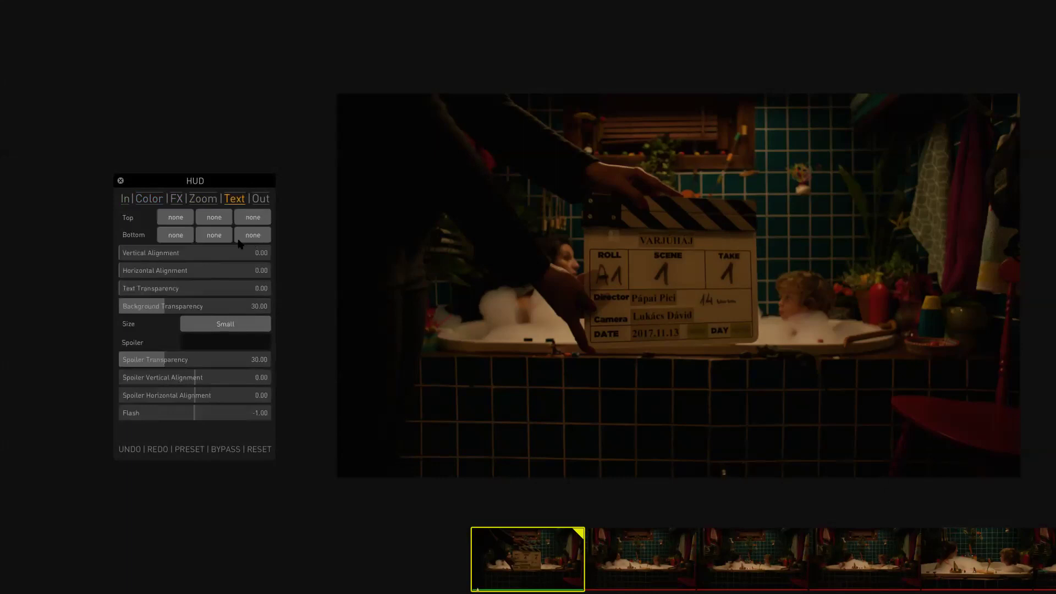
pyautogui.click(264, 202)
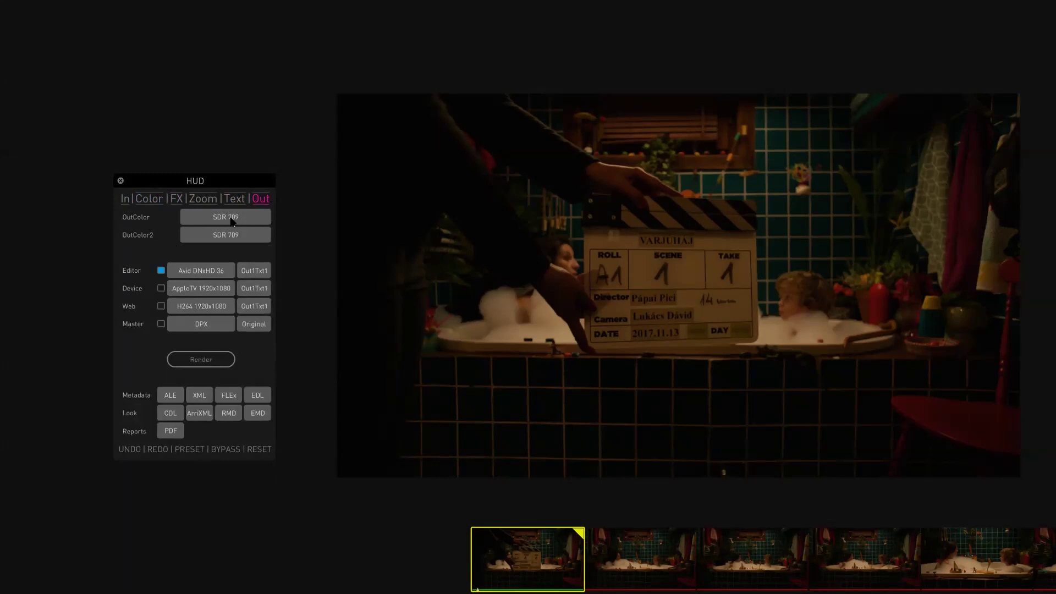
pyautogui.click(261, 201)
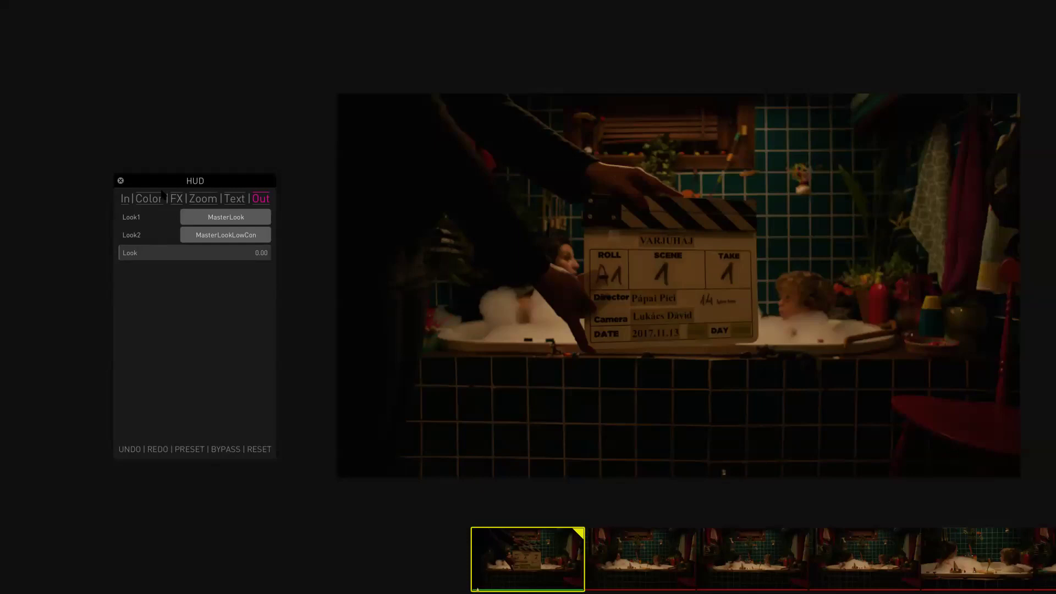
# Try raising the input exposure of take 1 to 1.00 and to 1.50.
pyautogui.click(127, 200)
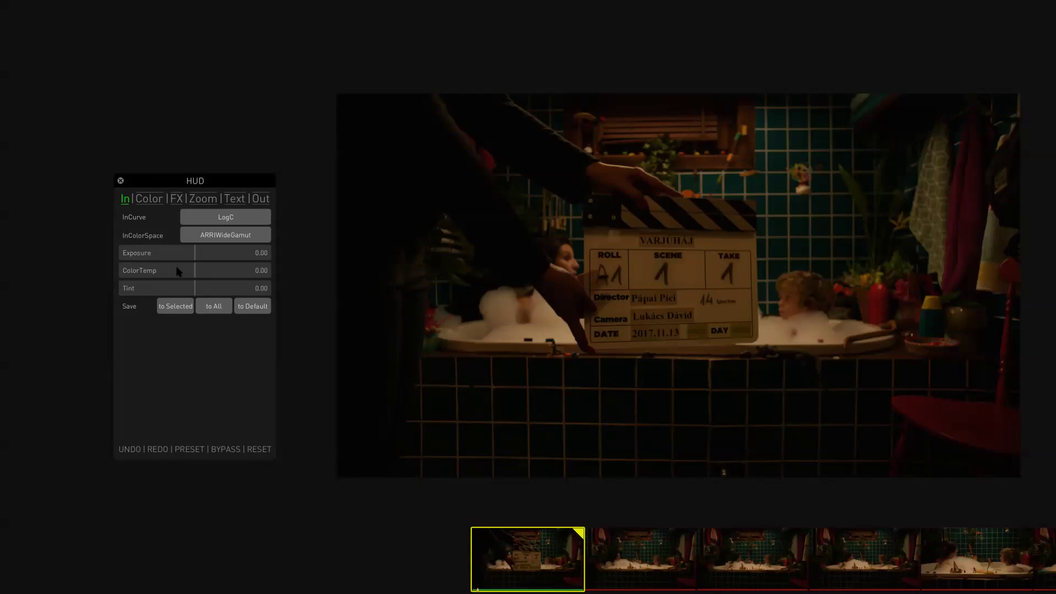
pyautogui.click(262, 258)
pyautogui.write('1')
pyautogui.press('Return')
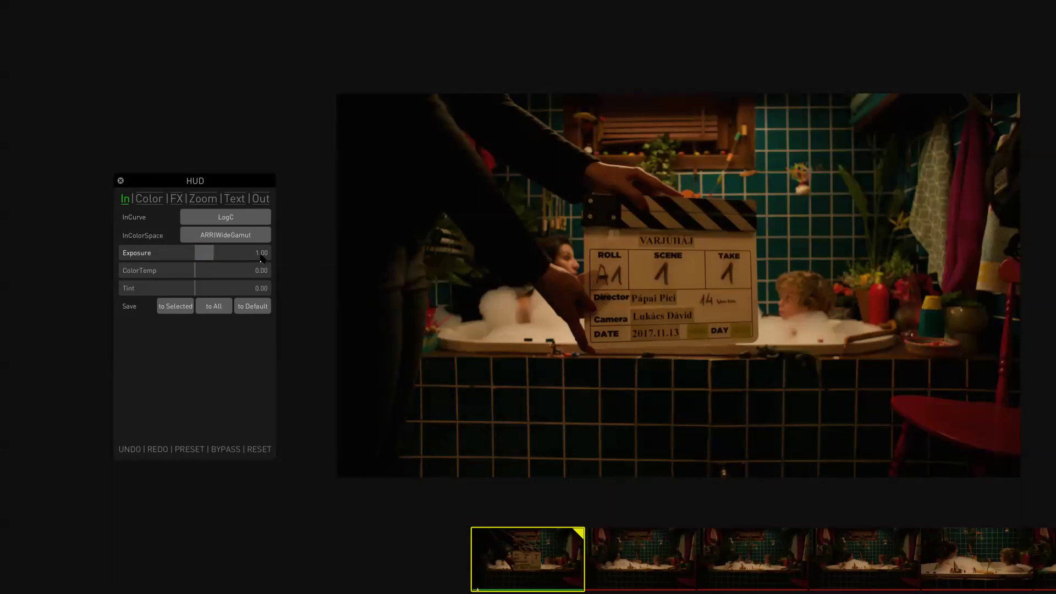
pyautogui.click(259, 259)
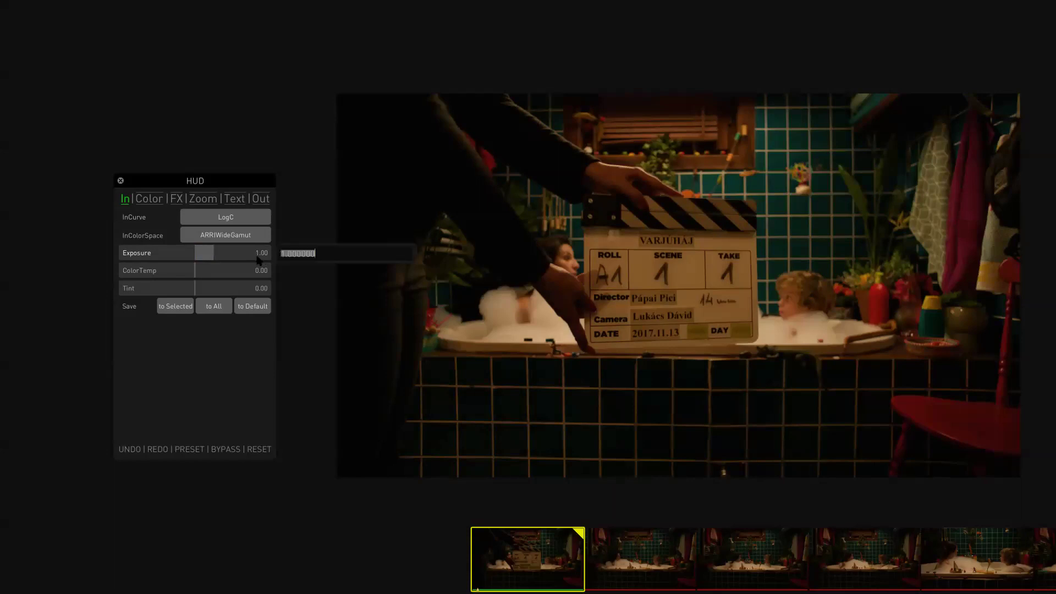
pyautogui.write('1.6')
pyautogui.press('Return')
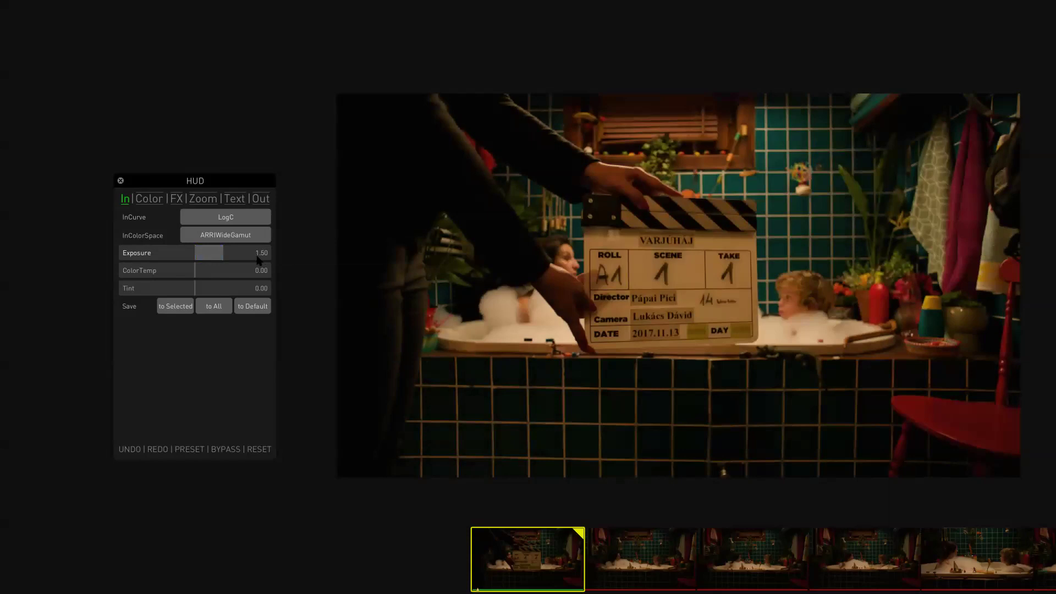
# Try small input color temperature and tint shifts, and reset tint and exposure to their defaults.
pyautogui.moveTo(197, 271)
pyautogui.mouseDown()
pyautogui.moveTo(177, 272)
pyautogui.moveTo(220, 275)
pyautogui.moveTo(197, 275)
pyautogui.mouseUp()
pyautogui.moveTo(194, 274); pyautogui.dragTo(198, 297)
pyautogui.moveTo(194, 291); pyautogui.dragTo(188, 292)
pyautogui.doubleClick(188, 290)
pyautogui.doubleClick(219, 259)
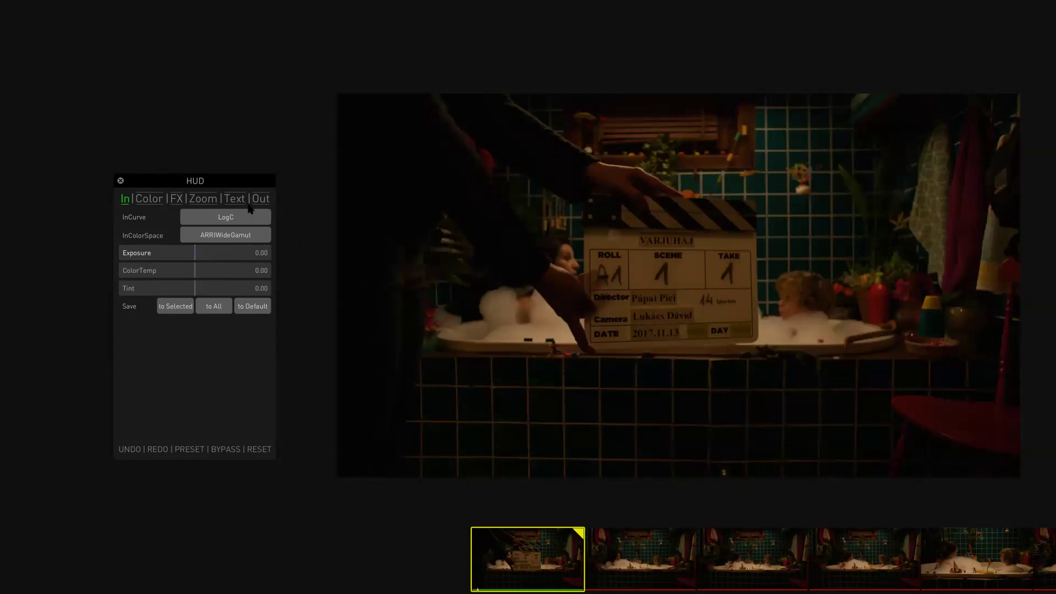
# Examine the looks available for Look1 and try the Look blend between MasterLook and MasterLookLowCon.
pyautogui.click(269, 202)
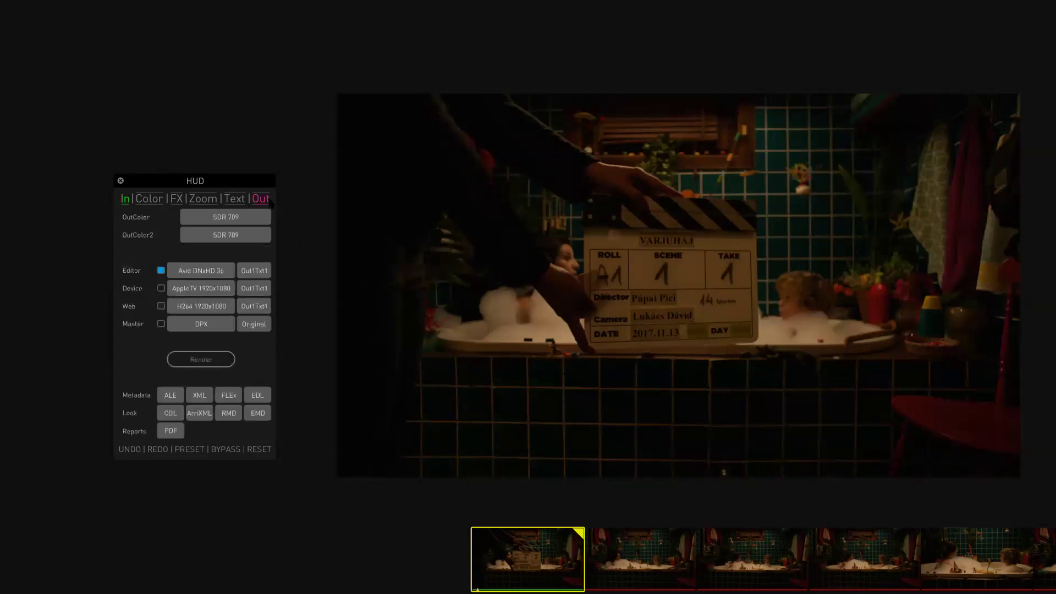
pyautogui.click(266, 202)
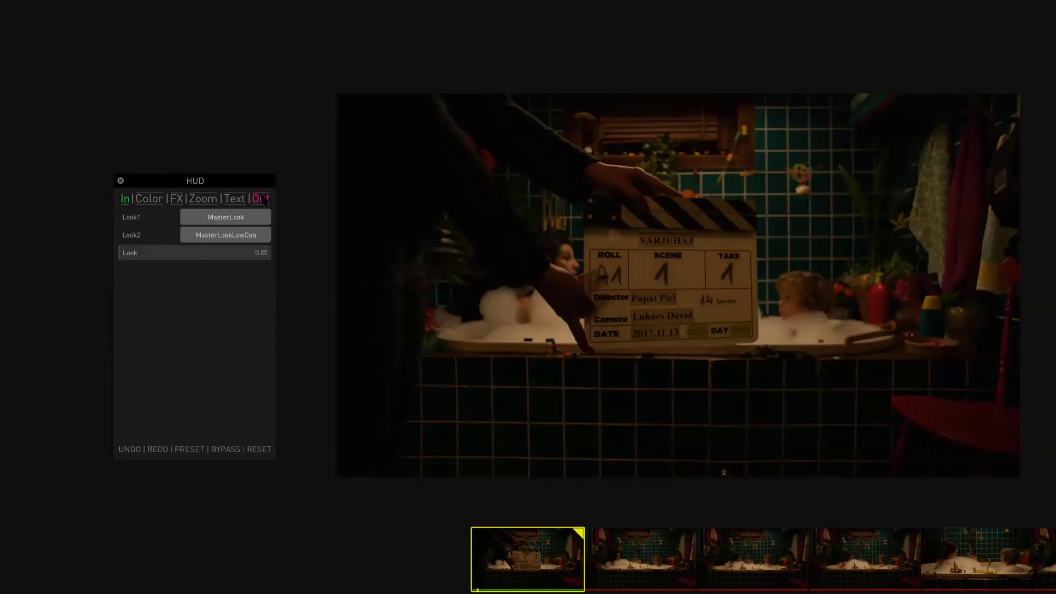
pyautogui.click(227, 218)
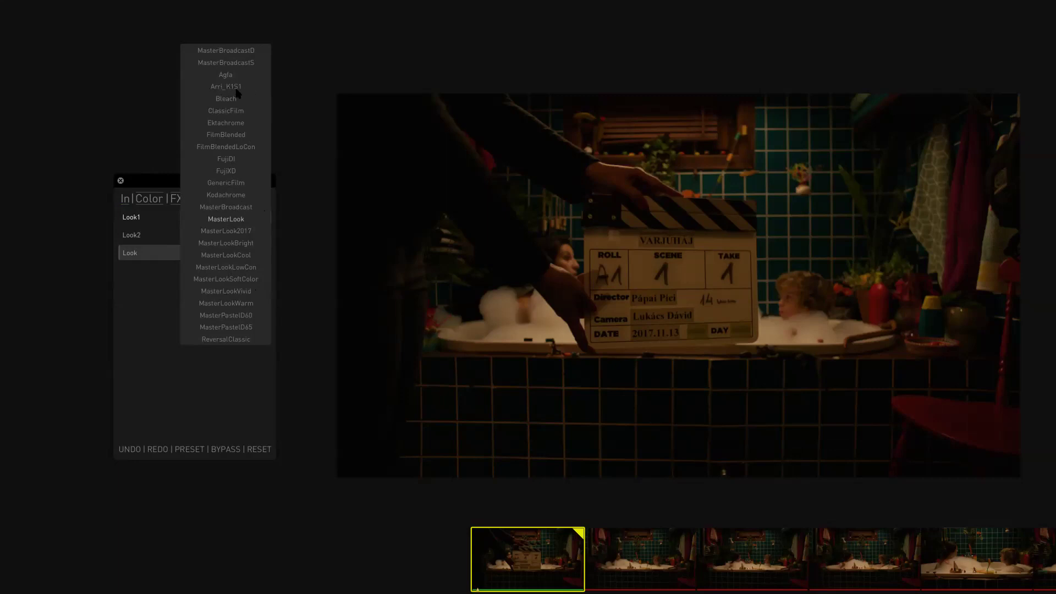
pyautogui.click(157, 295)
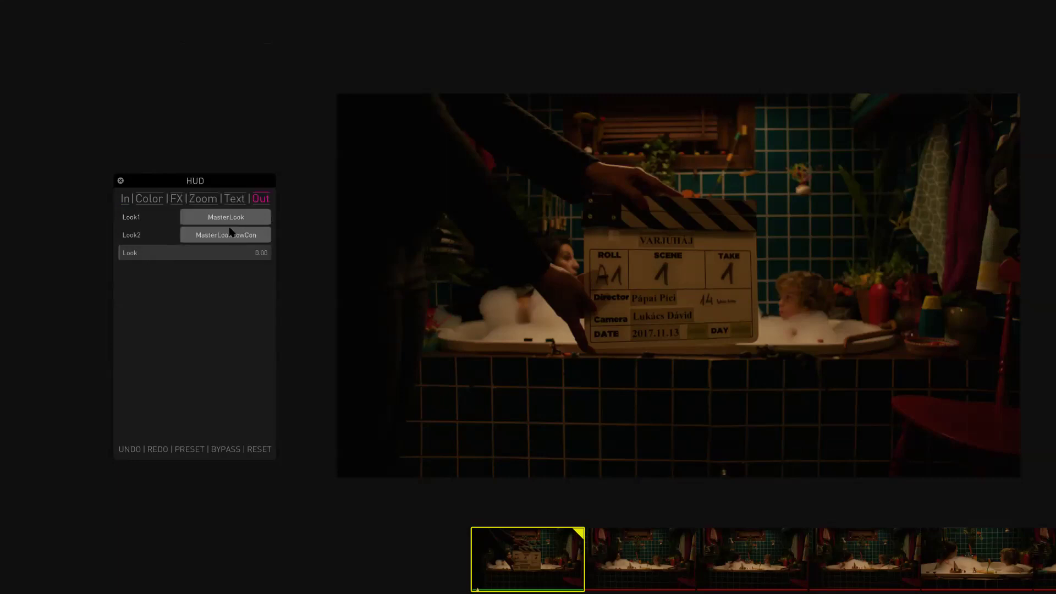
pyautogui.moveTo(136, 255)
pyautogui.mouseDown()
pyautogui.moveTo(230, 253)
pyautogui.moveTo(127, 256)
pyautogui.mouseUp()
# Try HDR PQ1000 as the OutColor, restore SDR 709, and recheck the Look1 and Look2 settings.
pyautogui.click(262, 199)
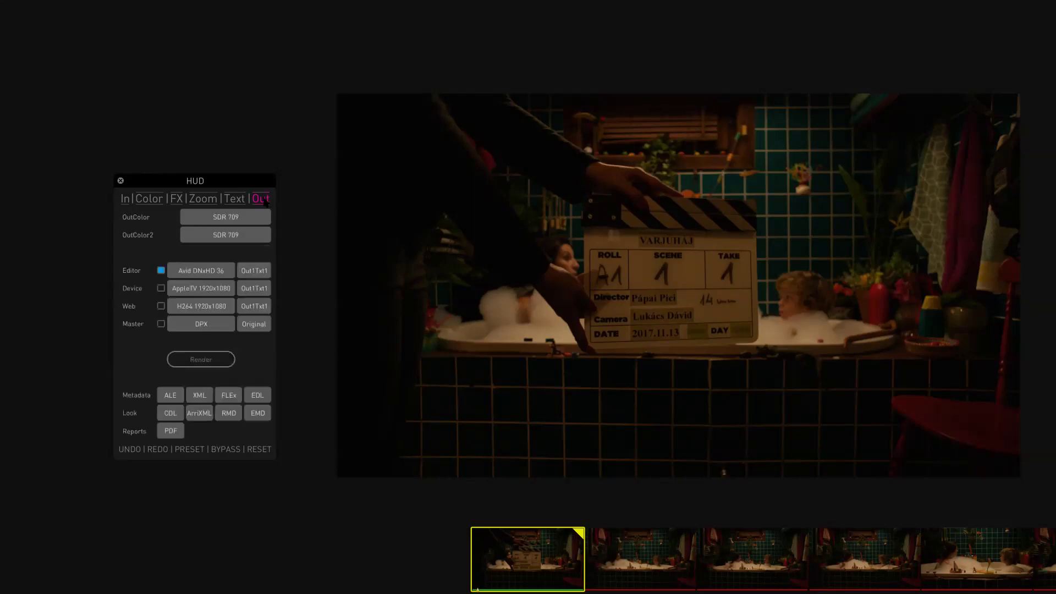
pyautogui.click(236, 221)
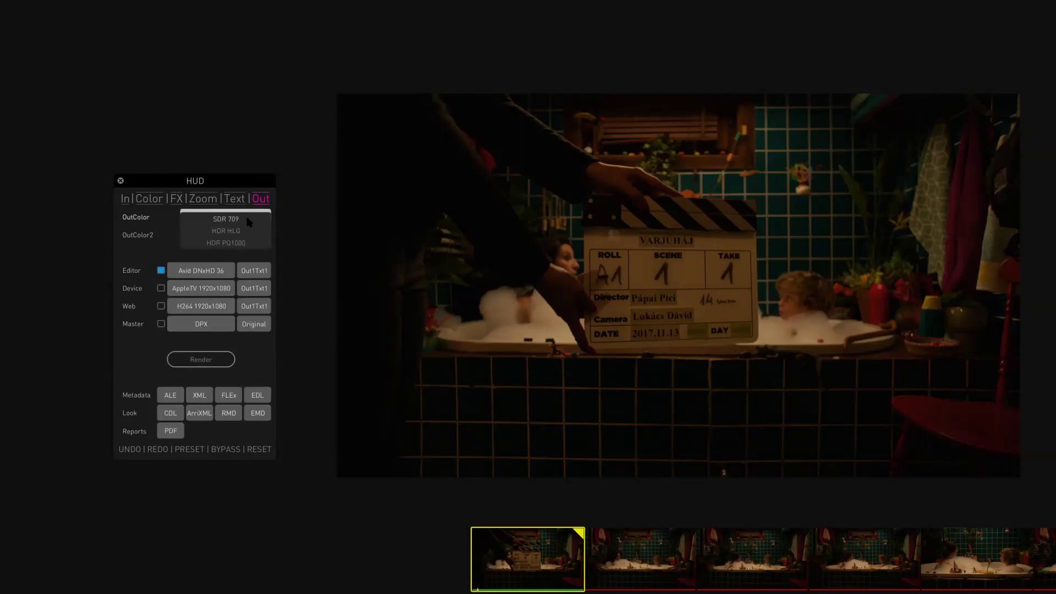
pyautogui.click(237, 245)
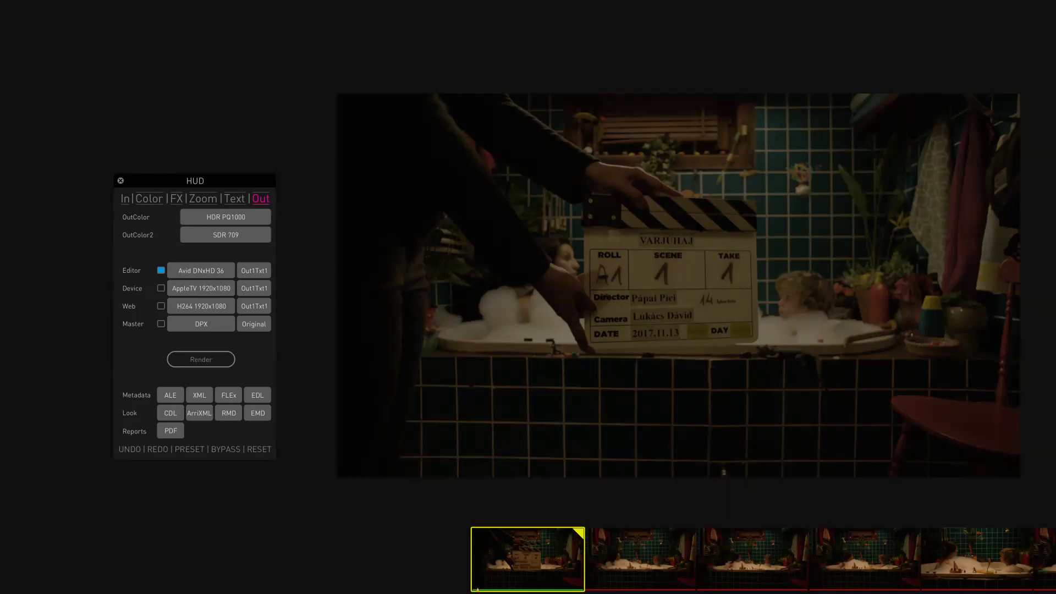
pyautogui.click(214, 215)
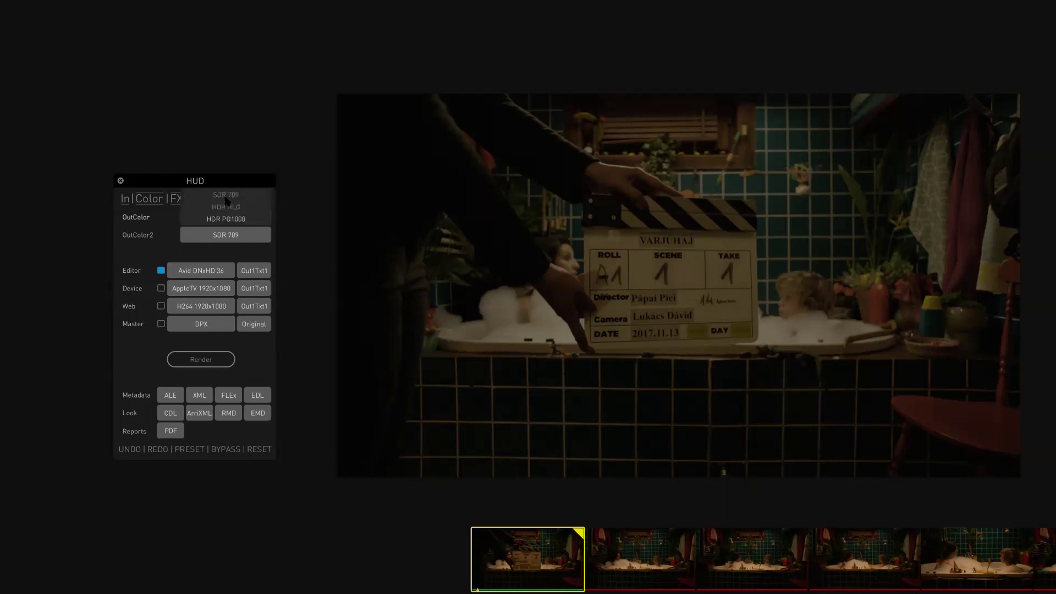
pyautogui.click(226, 197)
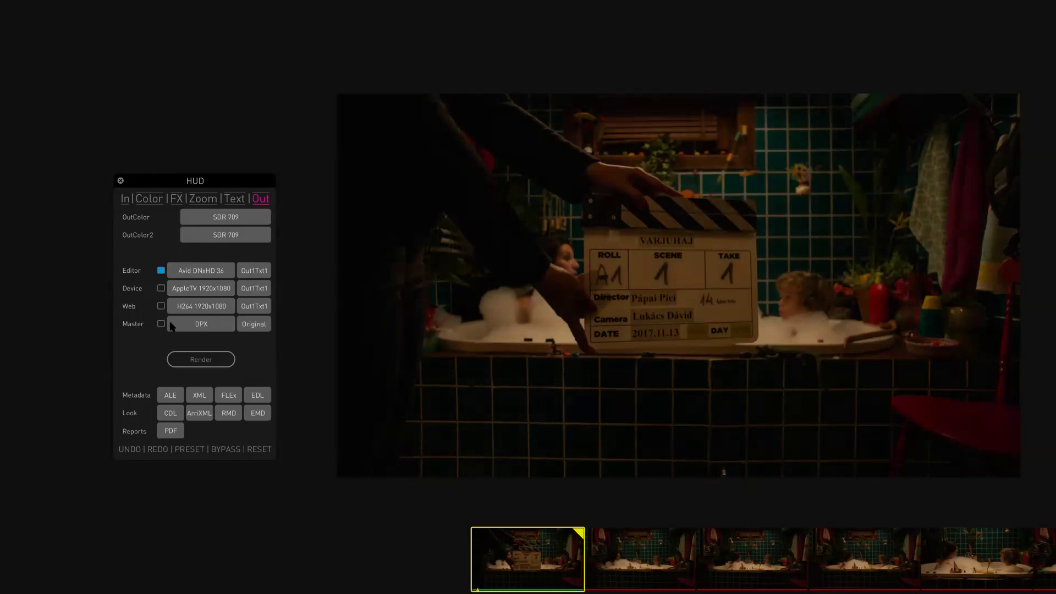
pyautogui.click(266, 201)
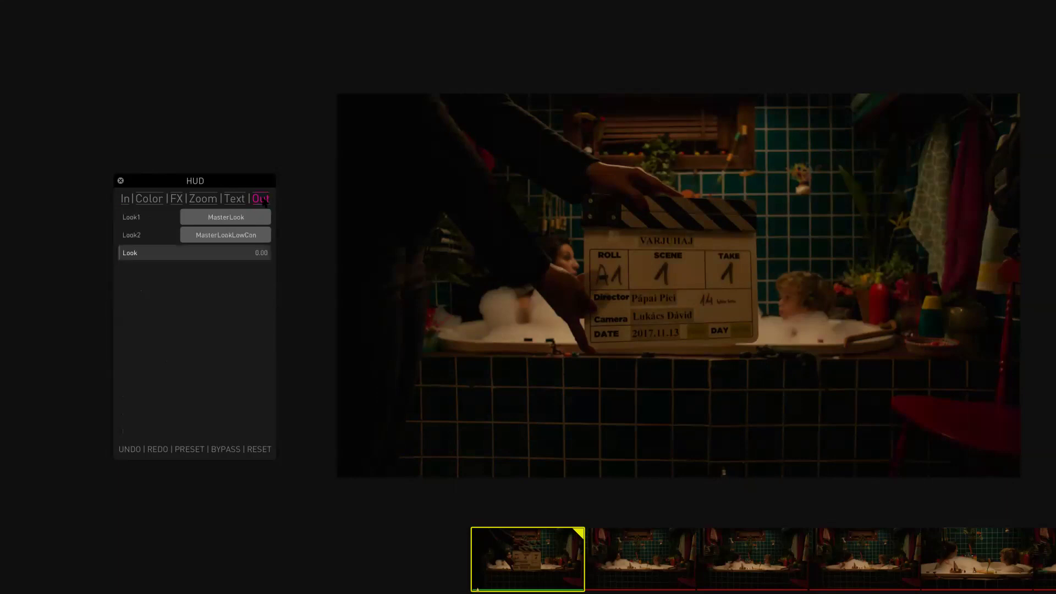
pyautogui.click(265, 201)
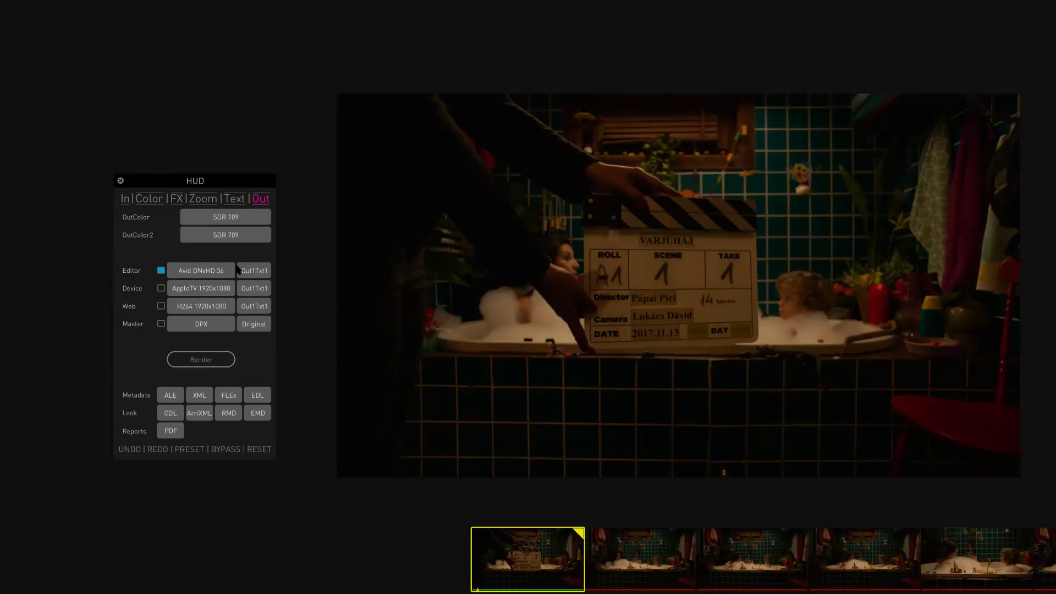
# Reposition the HUD and raise take 1's color slopes to 1.38 master, 1.36 red, 1.37 green and 1.41 blue.
pyautogui.click(149, 202)
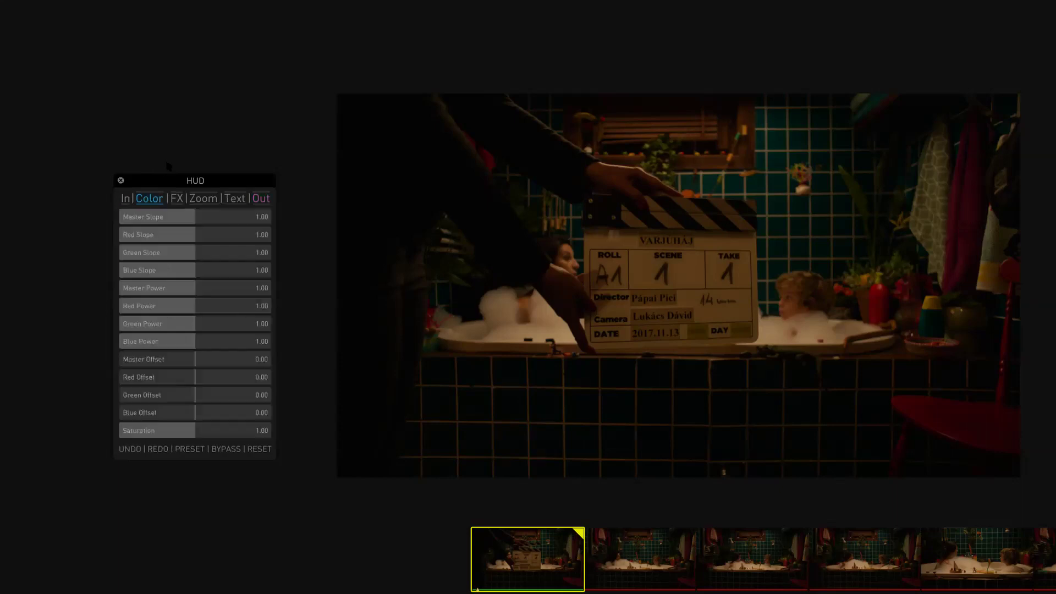
pyautogui.moveTo(165, 168); pyautogui.dragTo(148, 123)
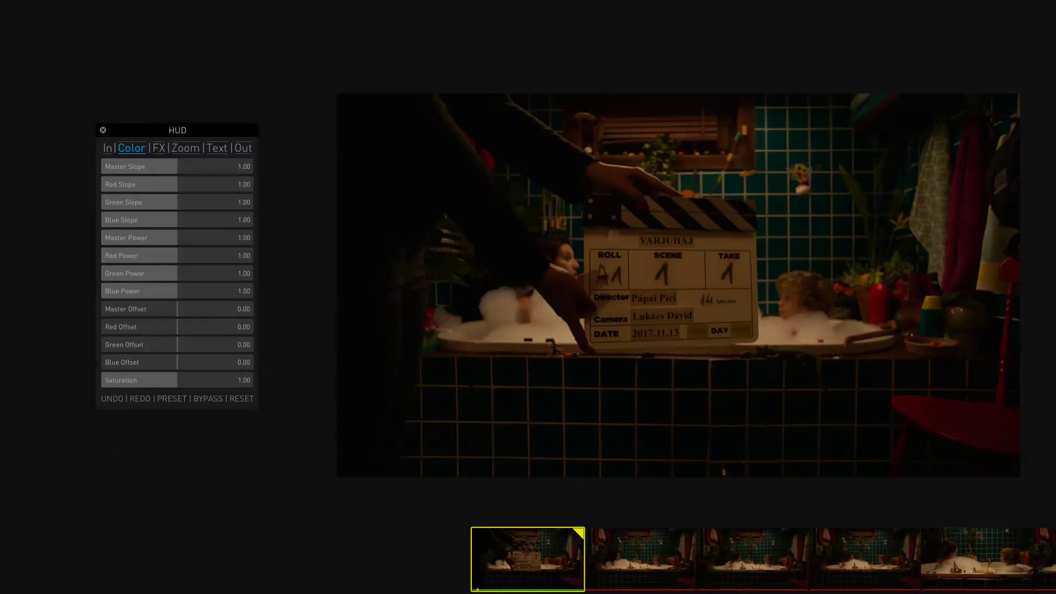
pyautogui.moveTo(179, 167); pyautogui.dragTo(198, 166)
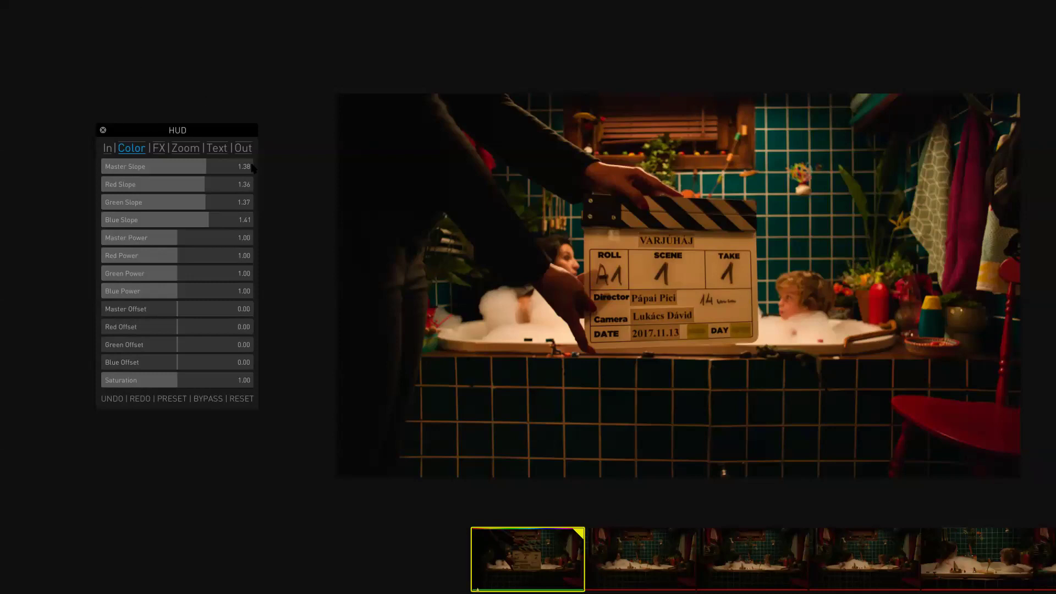
# Show the HUD's output settings, shrink the image and shift it aside, and open the Analyzer.
pyautogui.click(245, 148)
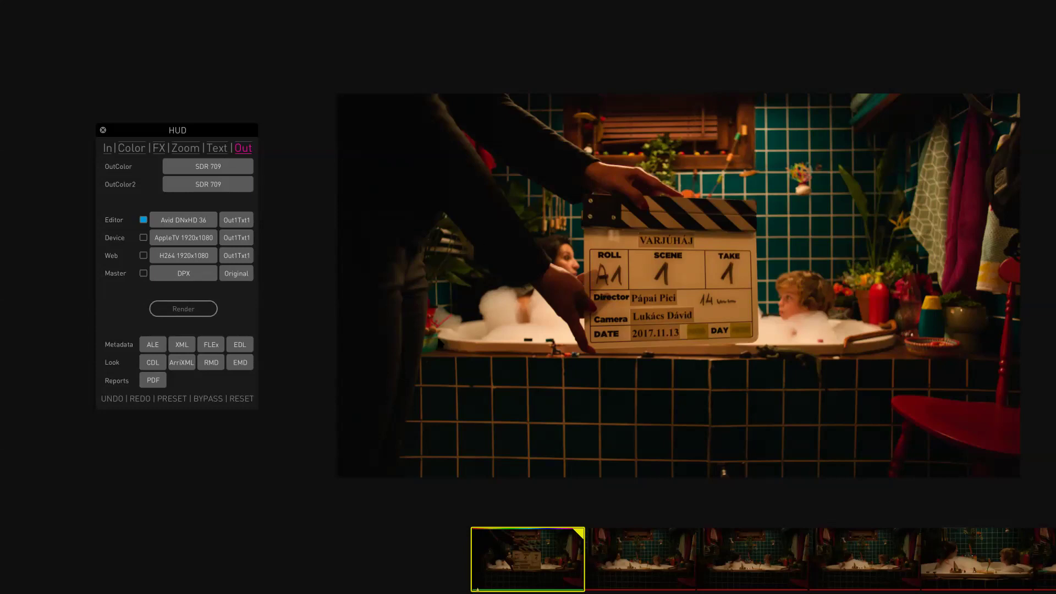
pyautogui.scroll(-3, 499, 372)
pyautogui.moveTo(499, 372); pyautogui.dragTo(863, 337)
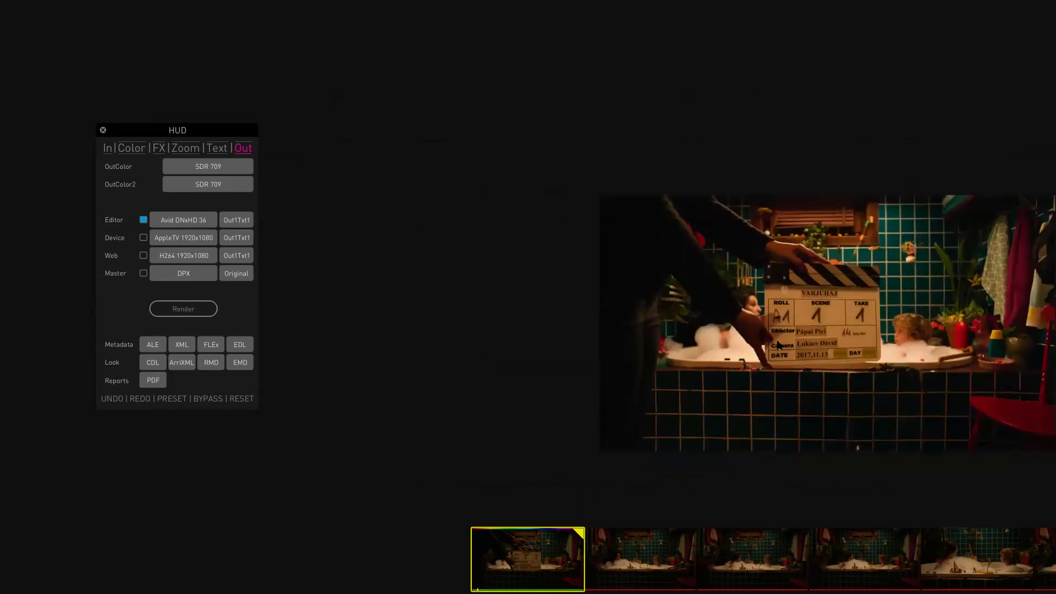
pyautogui.press('a')
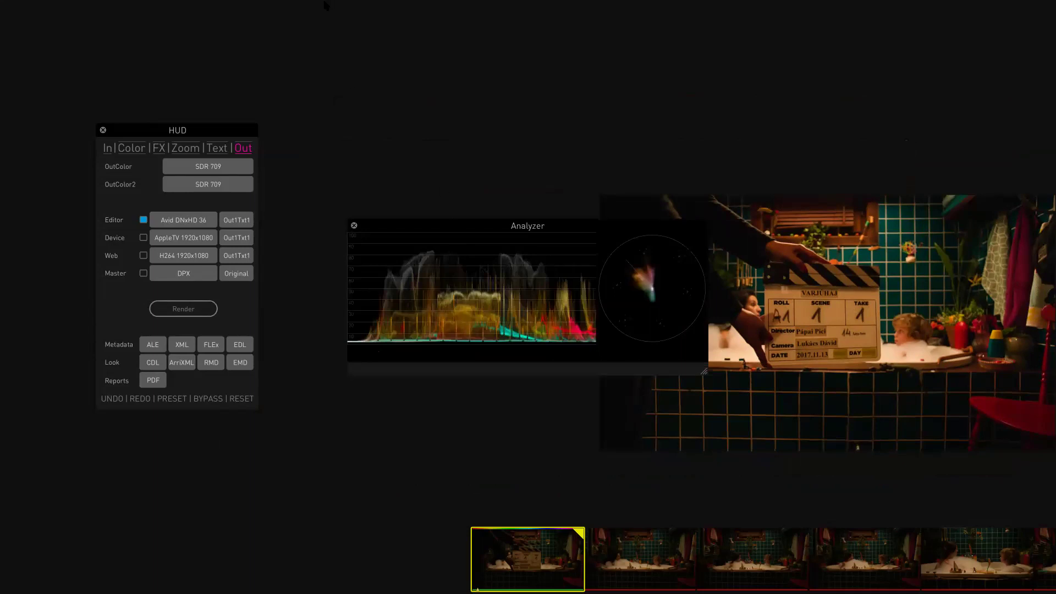
# Change the Analyzer's window mode to an RGB parade beside the vectorscope and move the Analyzer clear of the slate.
pyautogui.click(357, 6)
pyautogui.moveTo(367, 28)
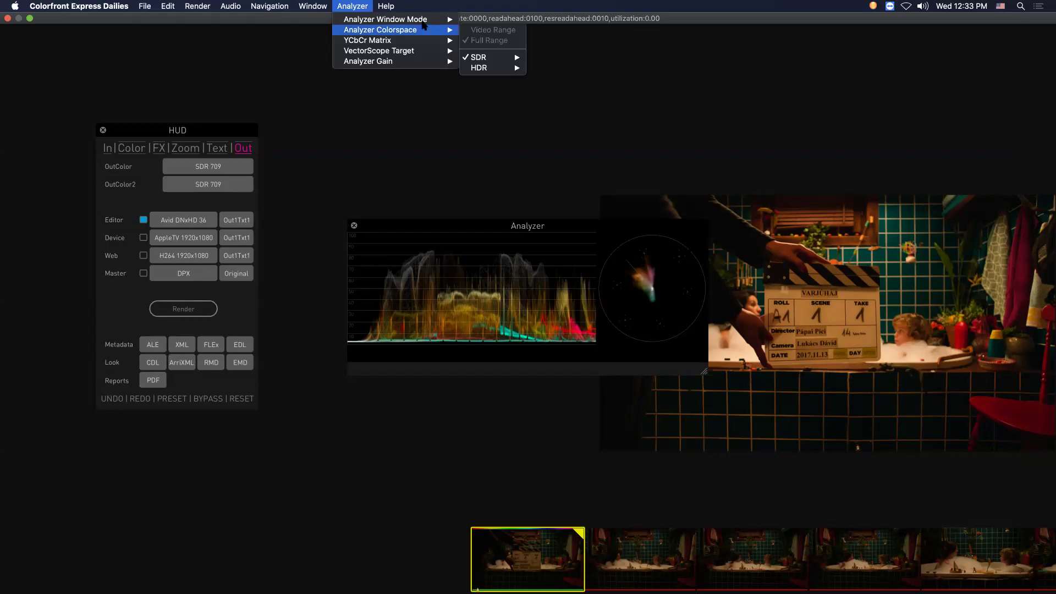
pyautogui.moveTo(425, 22)
pyautogui.click(506, 54)
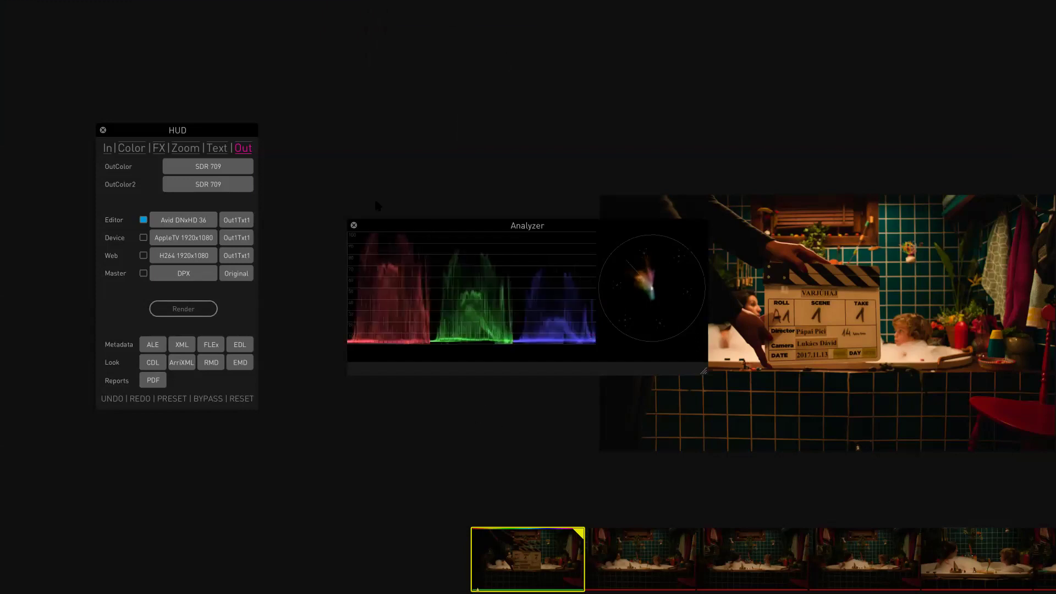
pyautogui.moveTo(396, 225); pyautogui.dragTo(339, 197)
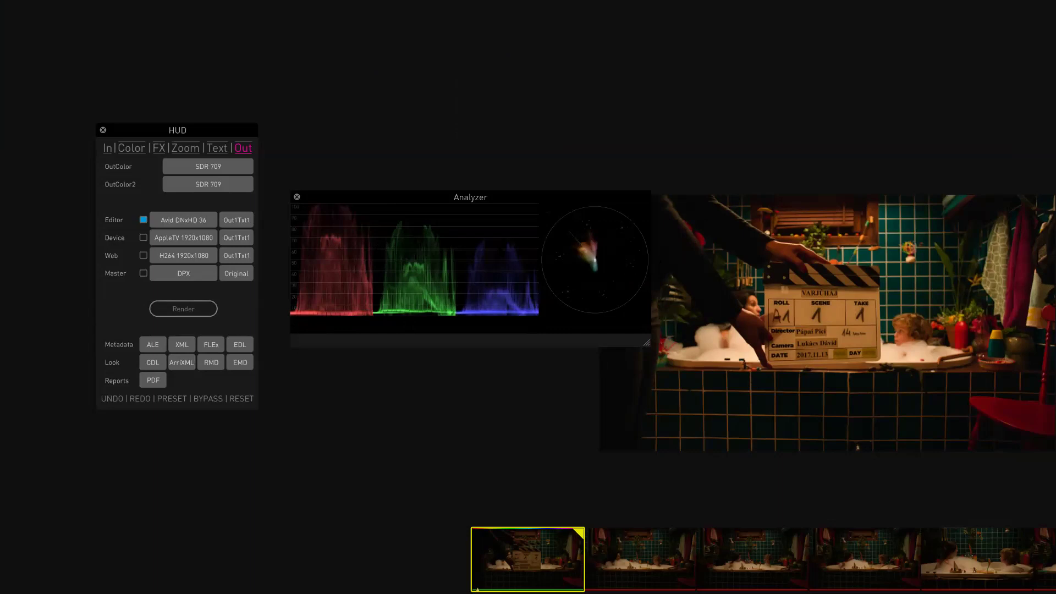
pyautogui.moveTo(318, 3)
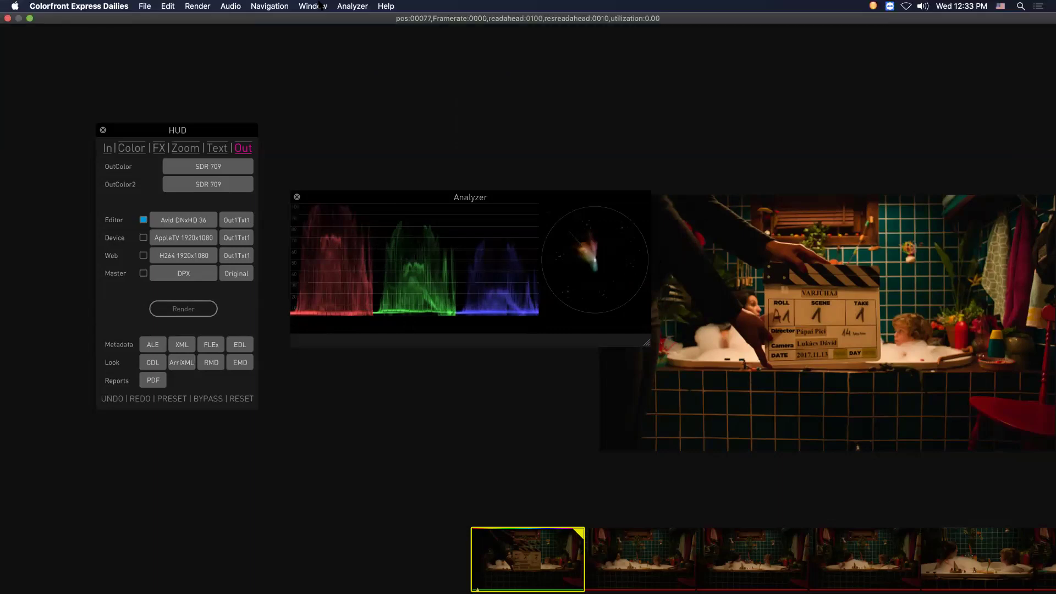
# Try an HDR colorspace in the Analyzer and restore SDR Rec709.
pyautogui.click(351, 6)
pyautogui.moveTo(370, 19)
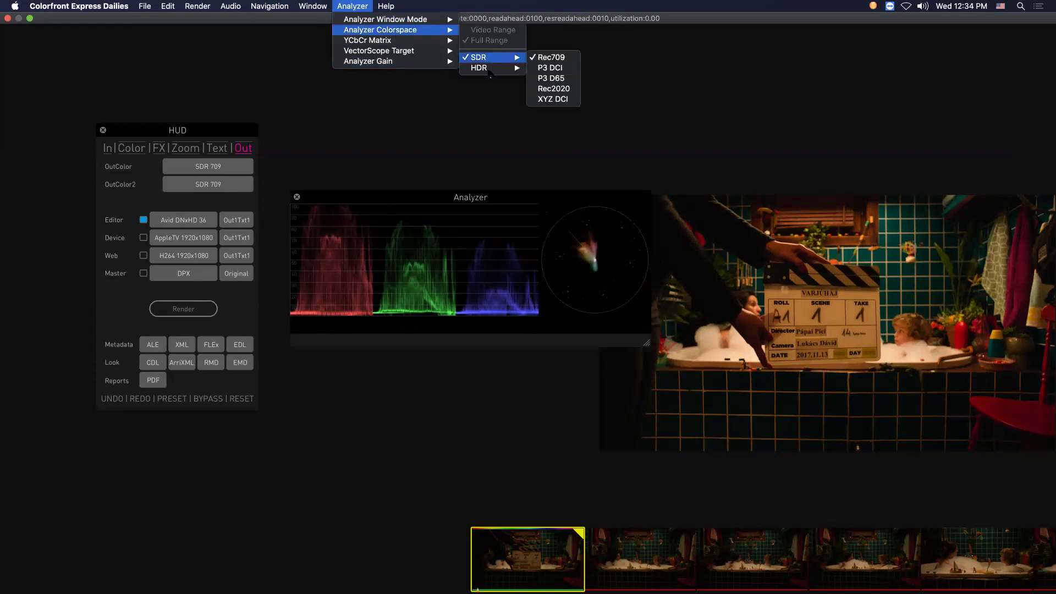
pyautogui.moveTo(495, 68)
pyautogui.click(561, 88)
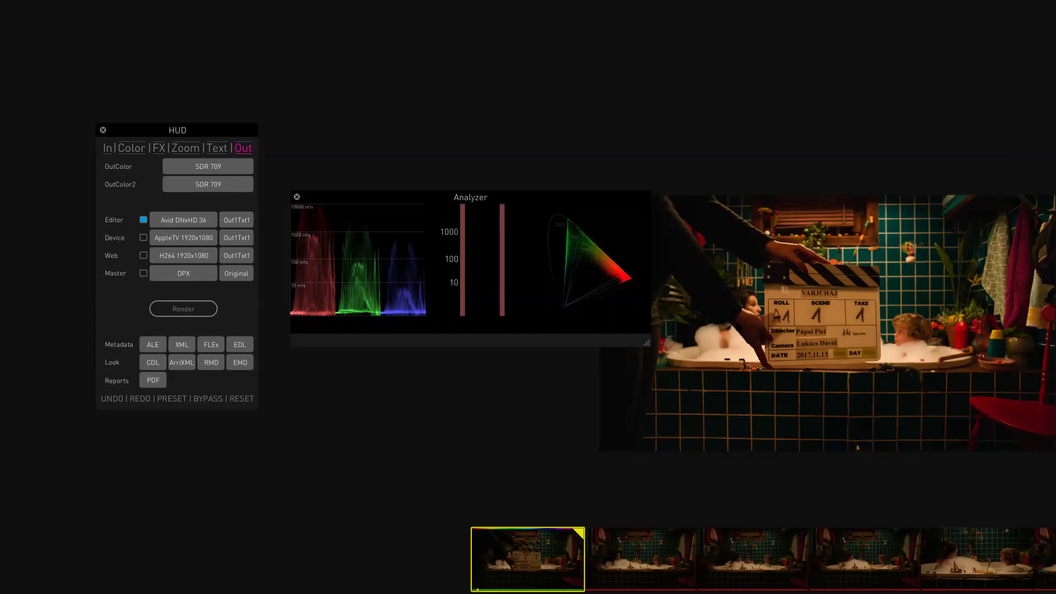
pyautogui.click(352, 6)
pyautogui.moveTo(353, 32)
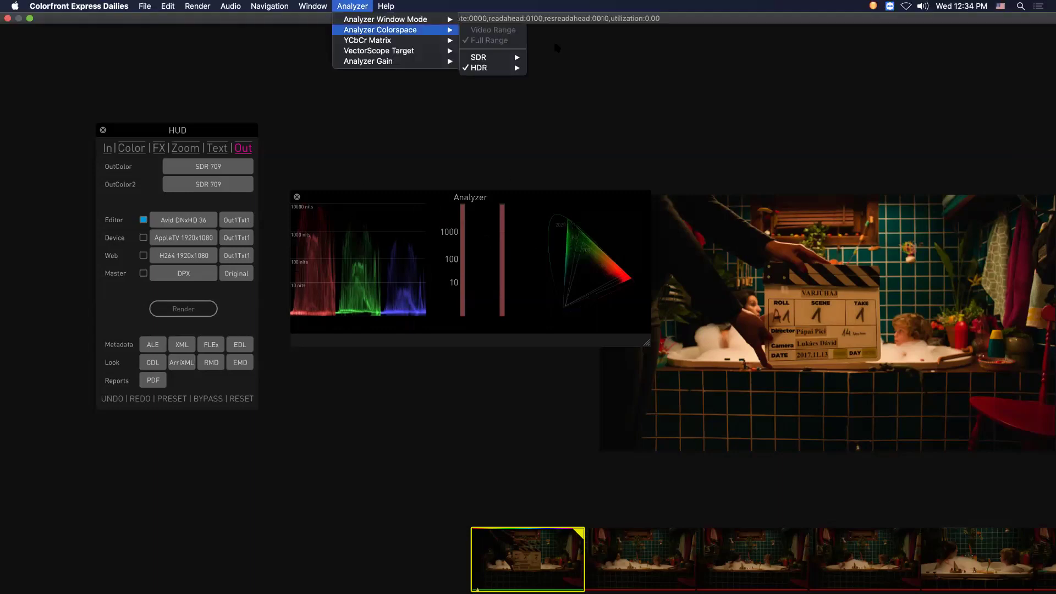
pyautogui.moveTo(484, 57)
pyautogui.click(569, 58)
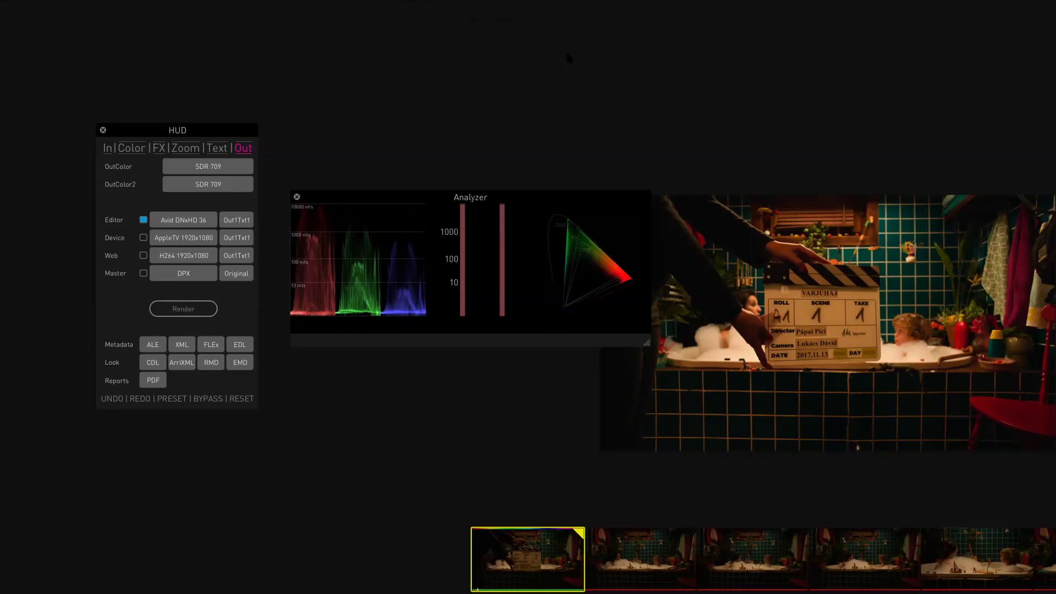
# Stack the Analyzer directly above the HUD, clear of the image, and show the window layout options.
pyautogui.moveTo(495, 198); pyautogui.dragTo(496, 69)
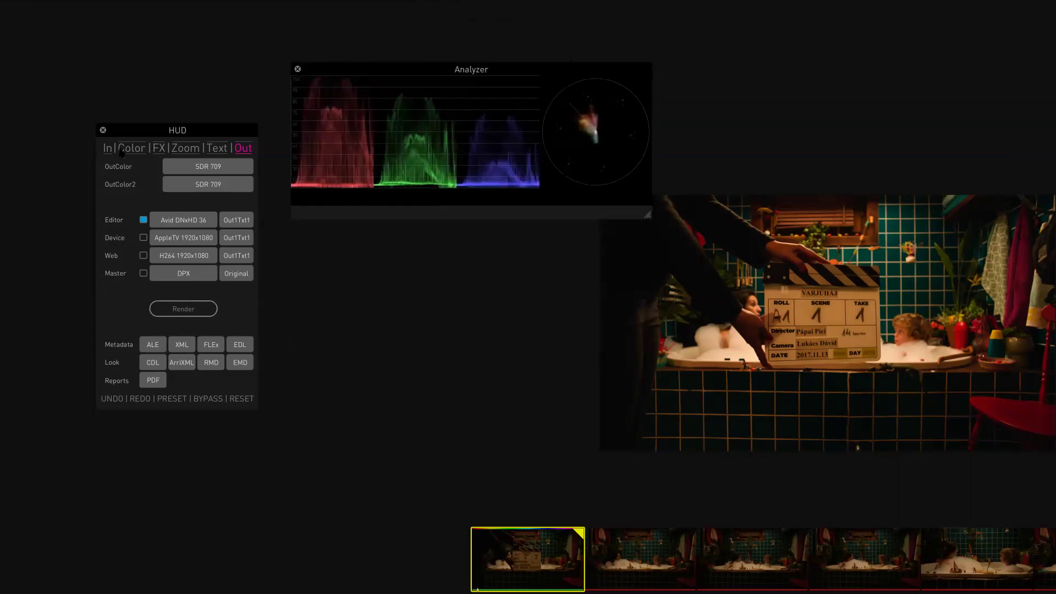
pyautogui.moveTo(148, 134); pyautogui.dragTo(161, 212)
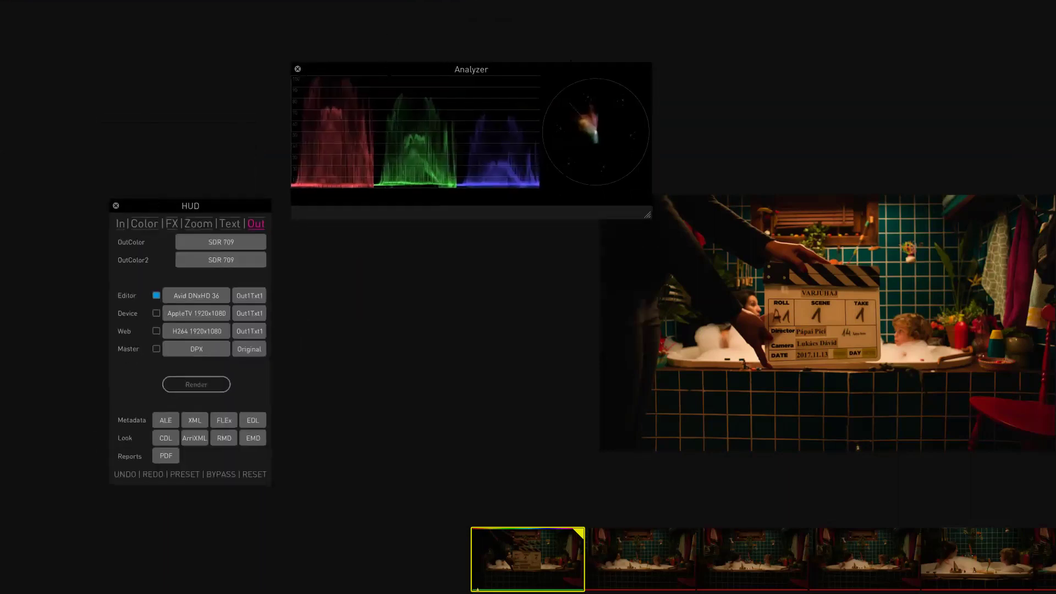
pyautogui.moveTo(385, 69); pyautogui.dragTo(138, 49)
pyautogui.moveTo(190, 206); pyautogui.dragTo(191, 217)
pyautogui.moveTo(193, 49); pyautogui.dragTo(190, 62)
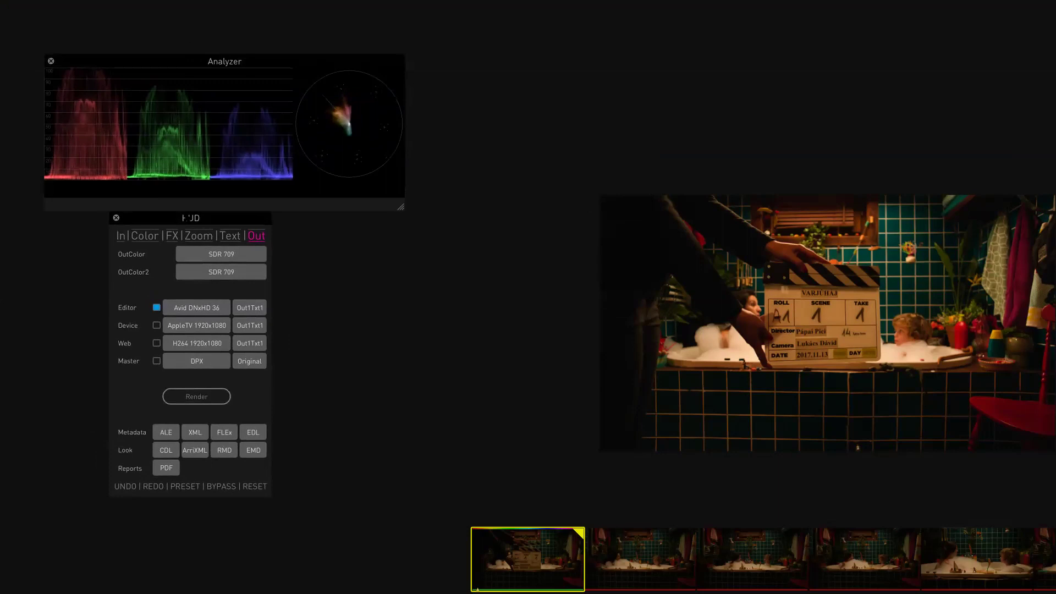
pyautogui.moveTo(190, 218); pyautogui.dragTo(188, 242)
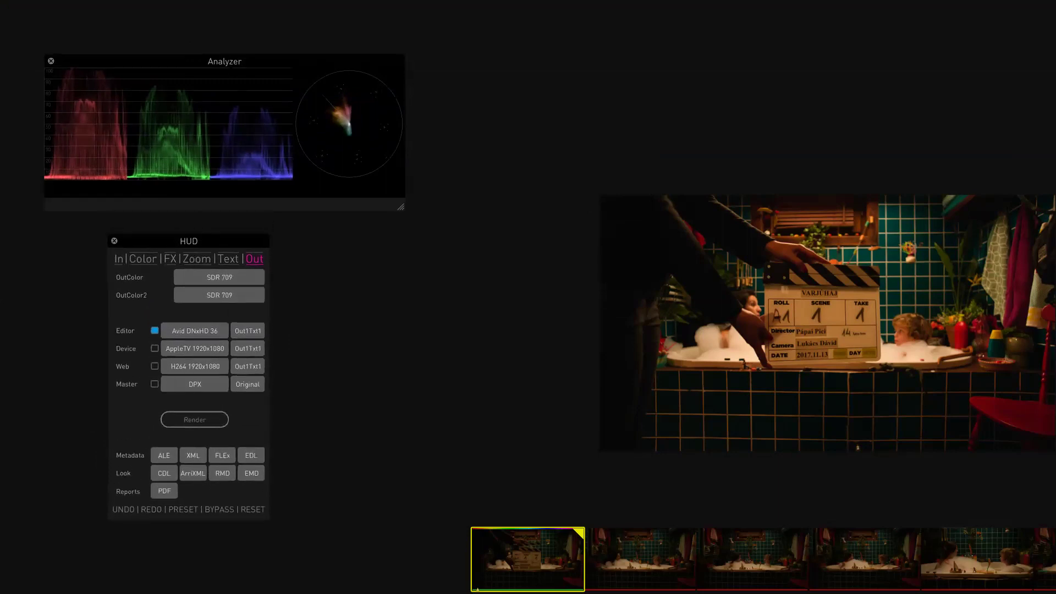
pyautogui.moveTo(190, 61); pyautogui.dragTo(191, 78)
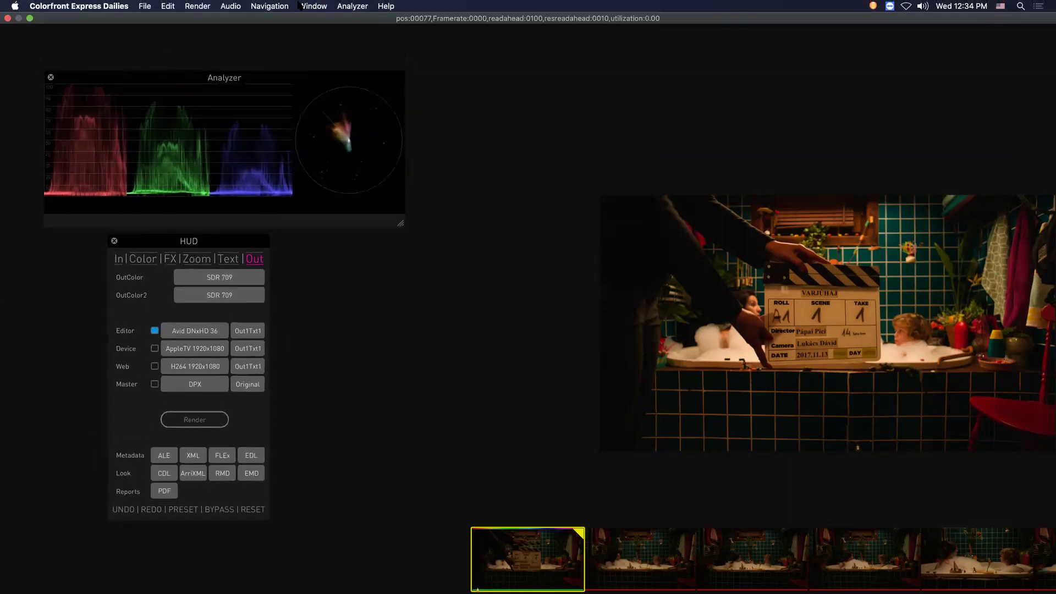
pyautogui.click(314, 7)
pyautogui.moveTo(340, 214)
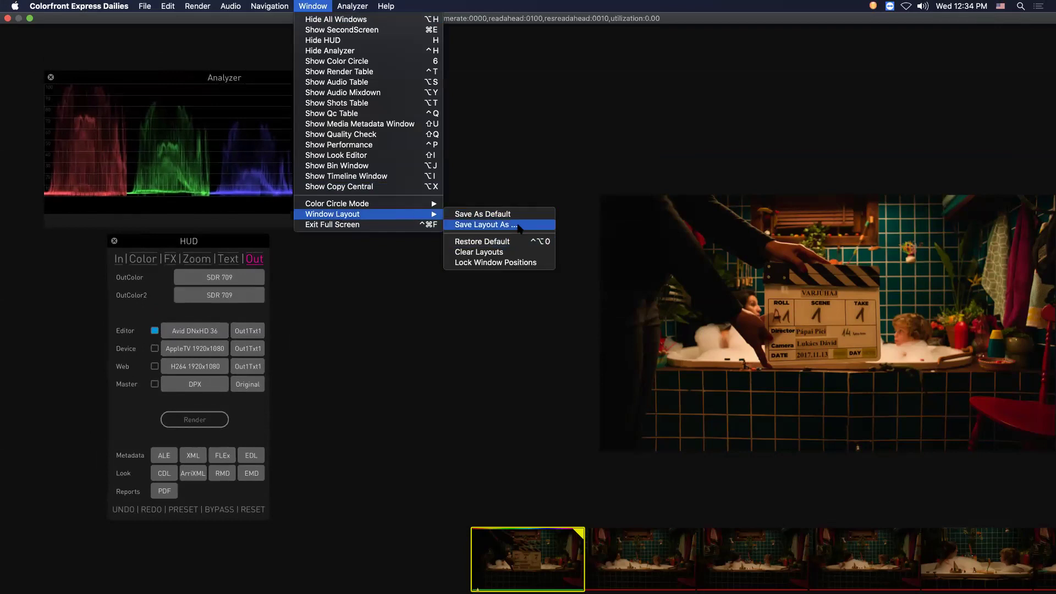
pyautogui.click(470, 329)
# Move the image closer to the HUD and Analyzer, and reset take 1's color settings.
pyautogui.moveTo(870, 331); pyautogui.dragTo(716, 310)
pyautogui.scroll(5, 700, 309)
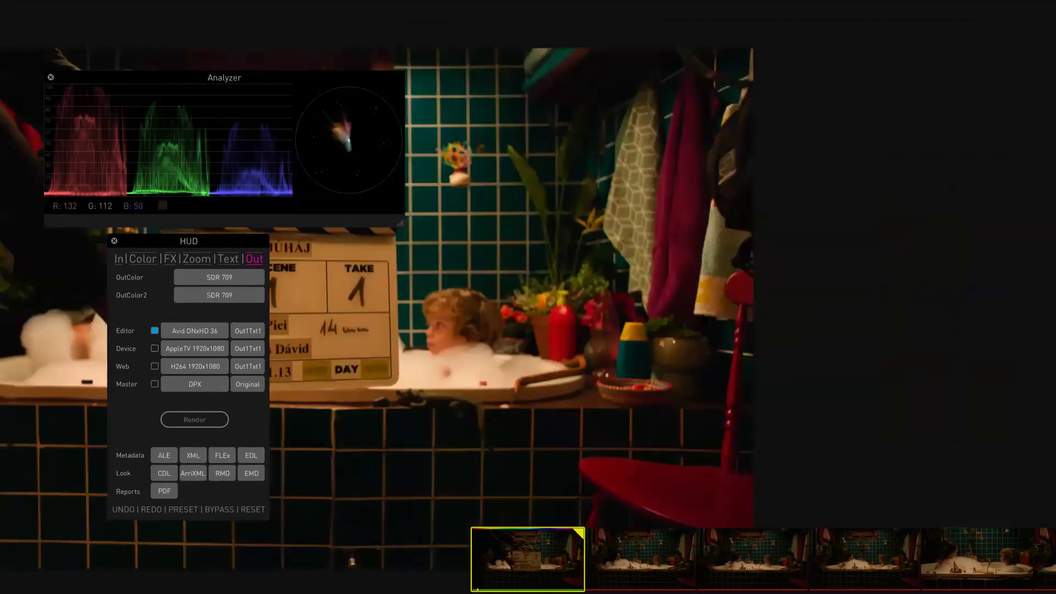
pyautogui.scroll(-5, 694, 318)
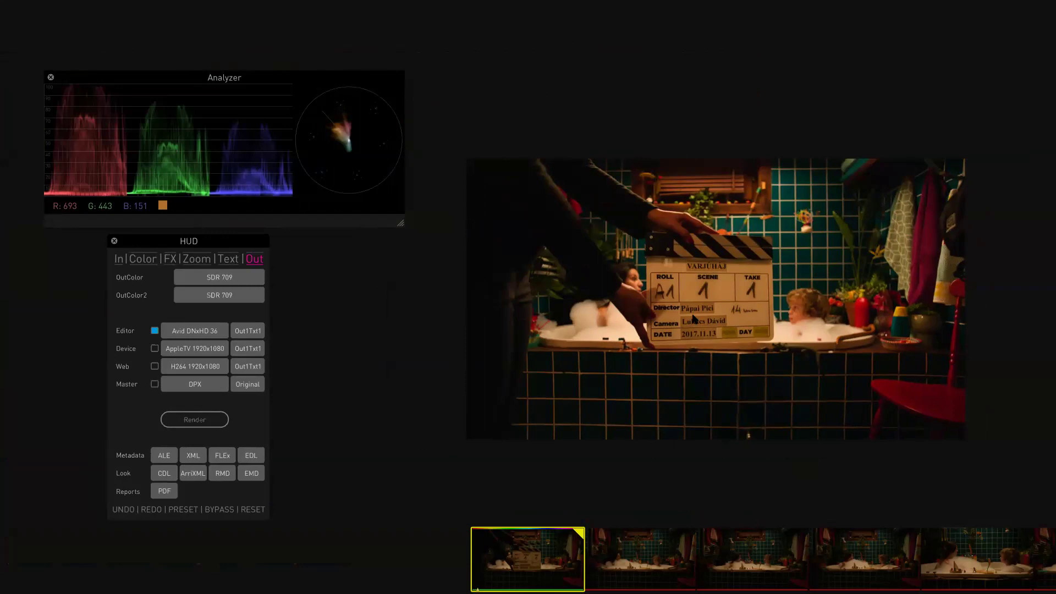
pyautogui.click(148, 261)
pyautogui.click(253, 510)
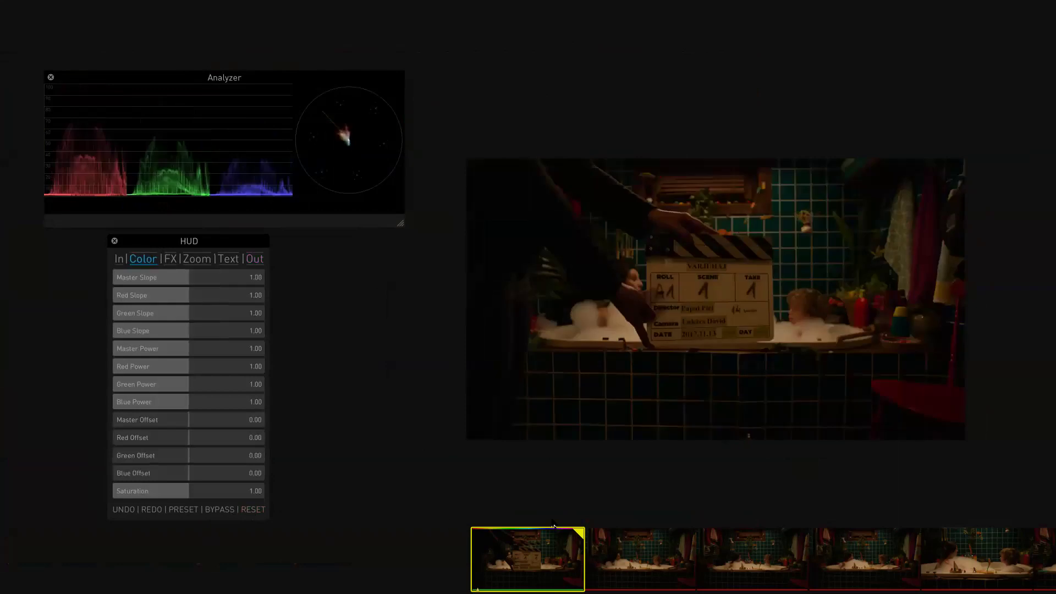
# Try raising take 1's slopes to 1.16 and offsets to 0.02 while checking the Analyzer, and reset the color settings.
pyautogui.scroll(14, 698, 346)
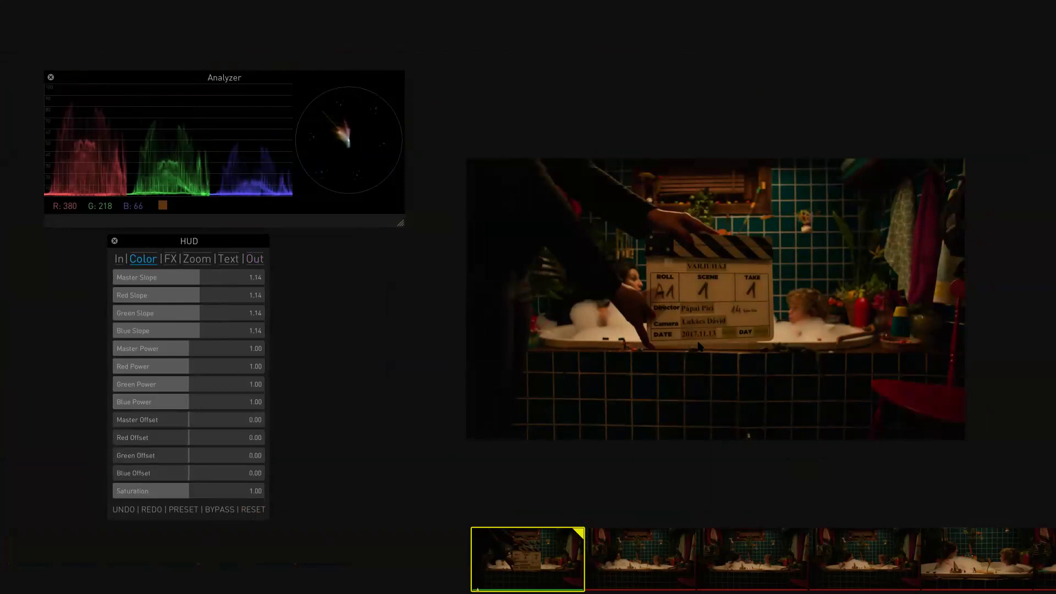
pyautogui.scroll(5, 697, 347)
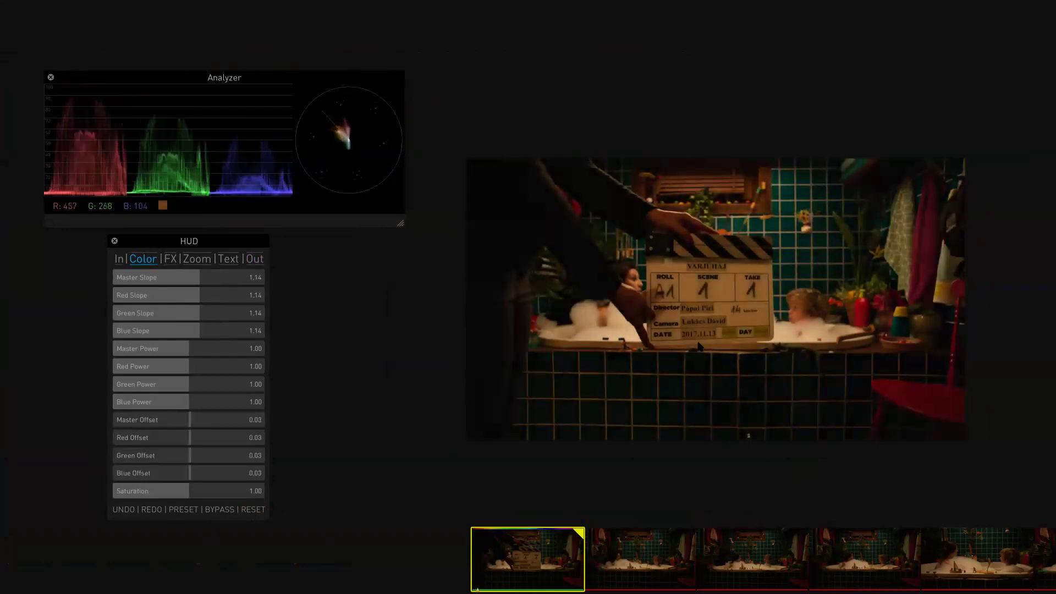
pyautogui.scroll(-3, 698, 346)
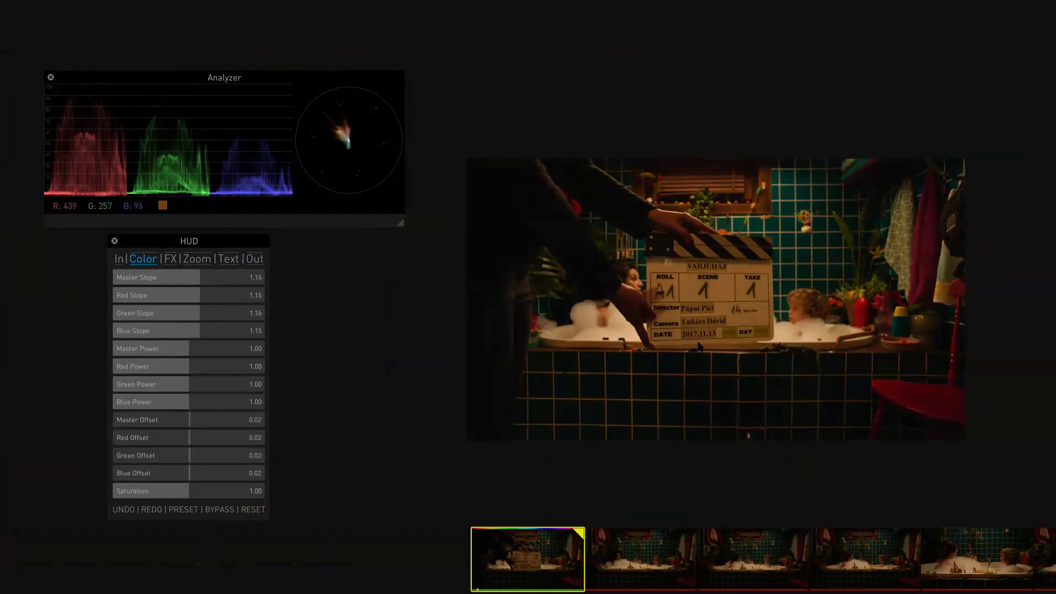
pyautogui.scroll(10, 697, 343)
pyautogui.scroll(-8, 698, 344)
pyautogui.scroll(-2, 700, 346)
pyautogui.click(251, 511)
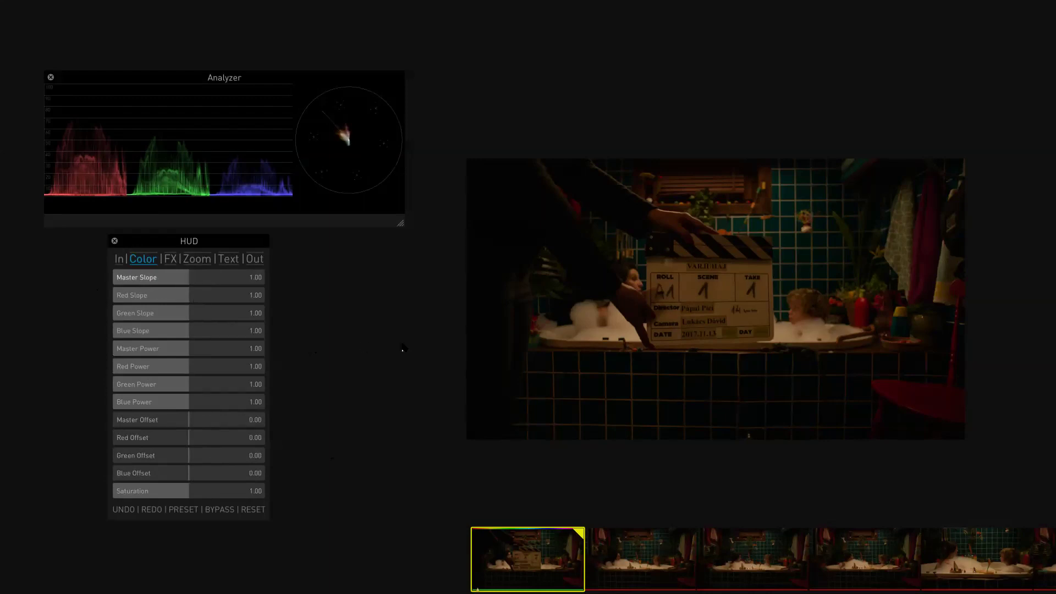
# Raise take 1's master slope to 1.37, carrying the red, green and blue slopes along.
pyautogui.press('Up')
pyautogui.press('Up')
pyautogui.press('Up')
pyautogui.press('Up')
pyautogui.press('Up')
pyautogui.press('Up')
pyautogui.press('Up')
pyautogui.press('Up')
pyautogui.press('Up')
pyautogui.press('Up')
pyautogui.press('Up')
pyautogui.press('Up')
pyautogui.press('Up')
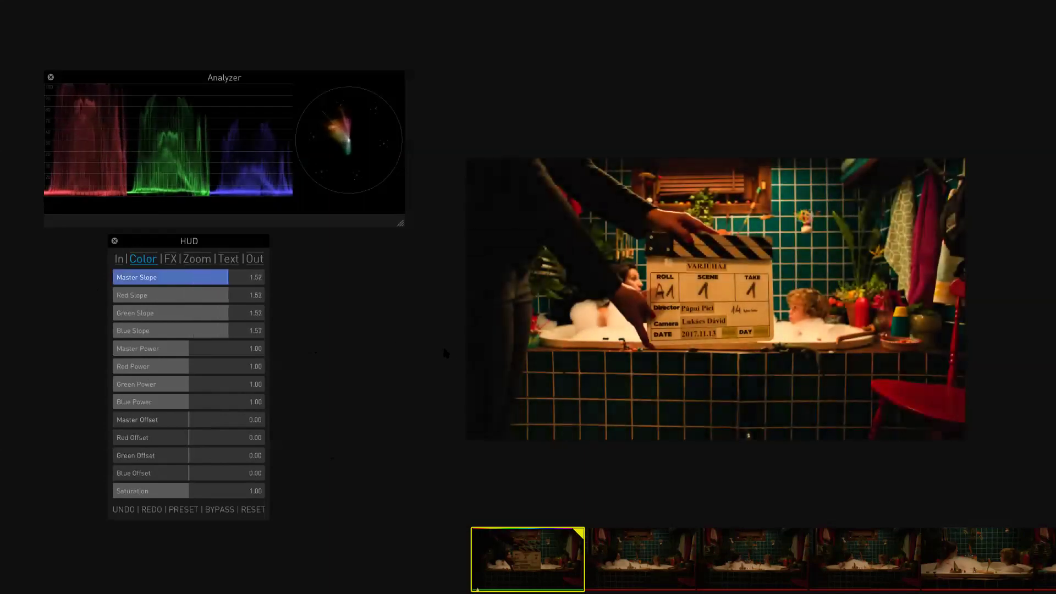
pyautogui.press('Down')
pyautogui.press('Down')
pyautogui.press('Down')
pyautogui.press('Down')
pyautogui.press('Down')
pyautogui.press('Up')
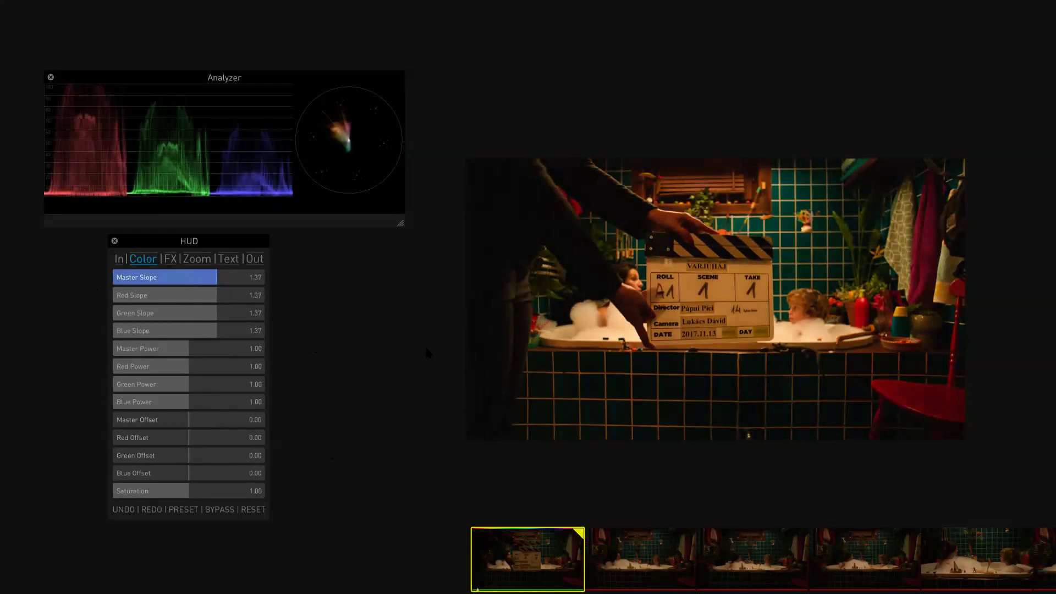
# Lower take 1's master offset to -0.01, carrying the red, green and blue offsets along.
pyautogui.press('Tab')
pyautogui.press('Tab')
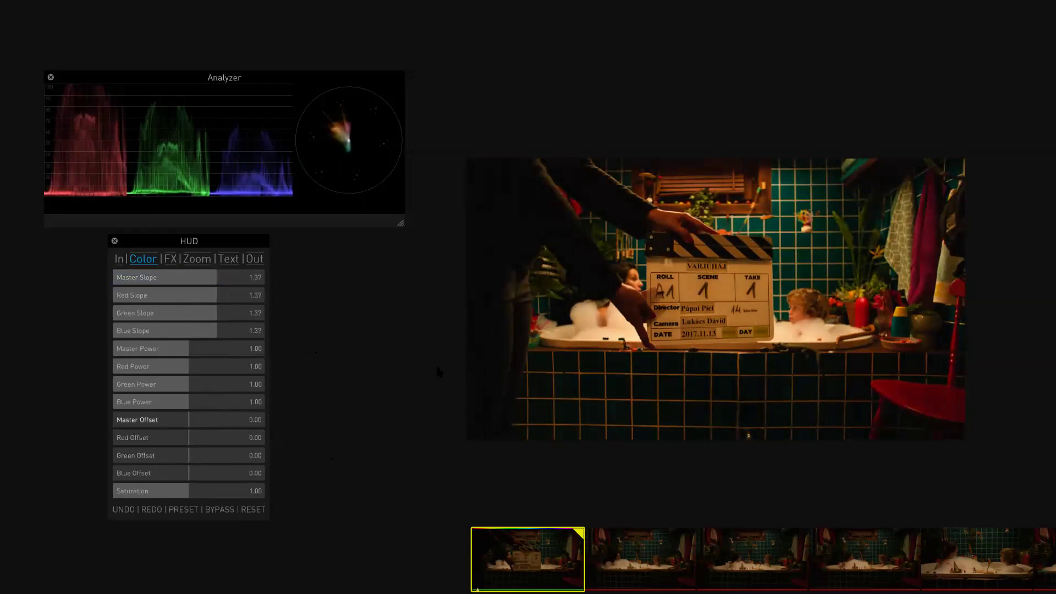
pyautogui.press('Down')
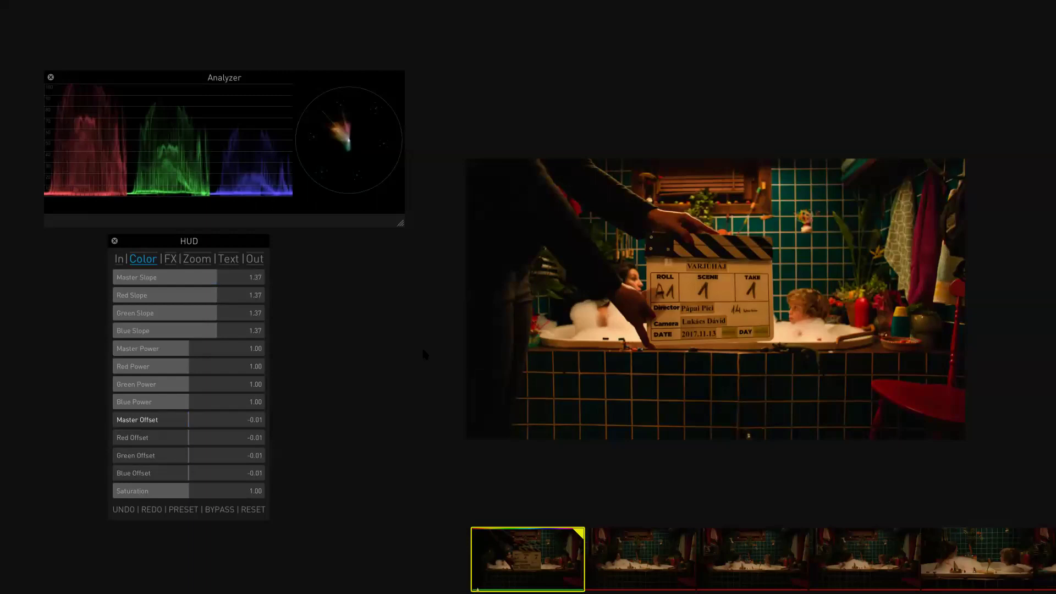
# Balance take 1's color power to 0.93 master, 1.00 red, 0.94 green and 0.85 blue.
pyautogui.hotkey('shift', 'Tab')
pyautogui.press('c')
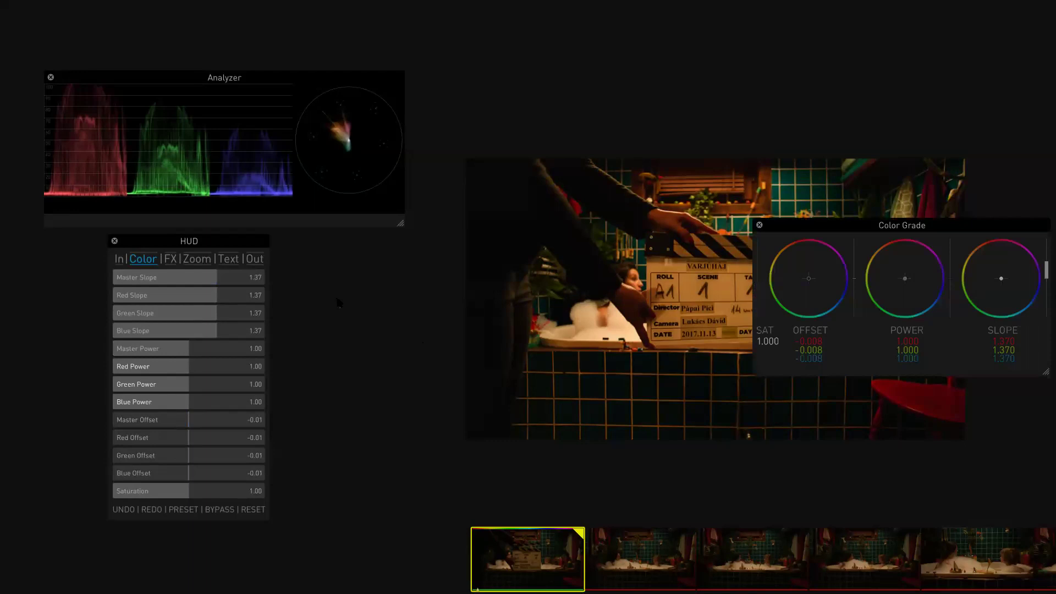
pyautogui.press('c')
pyautogui.moveTo(340, 303); pyautogui.dragTo(466, 427)
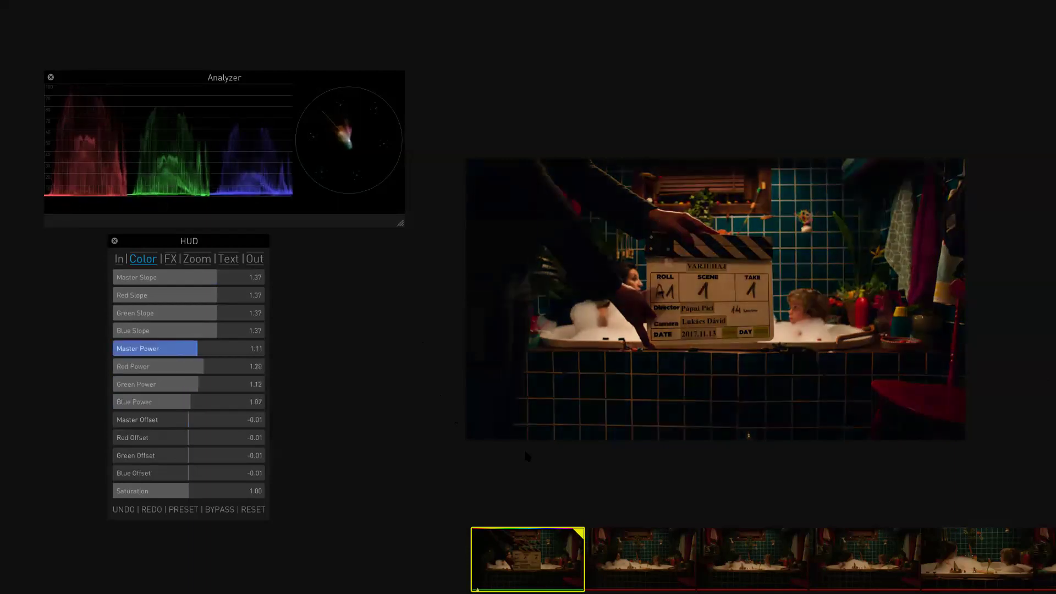
pyautogui.moveTo(482, 458); pyautogui.dragTo(480, 460)
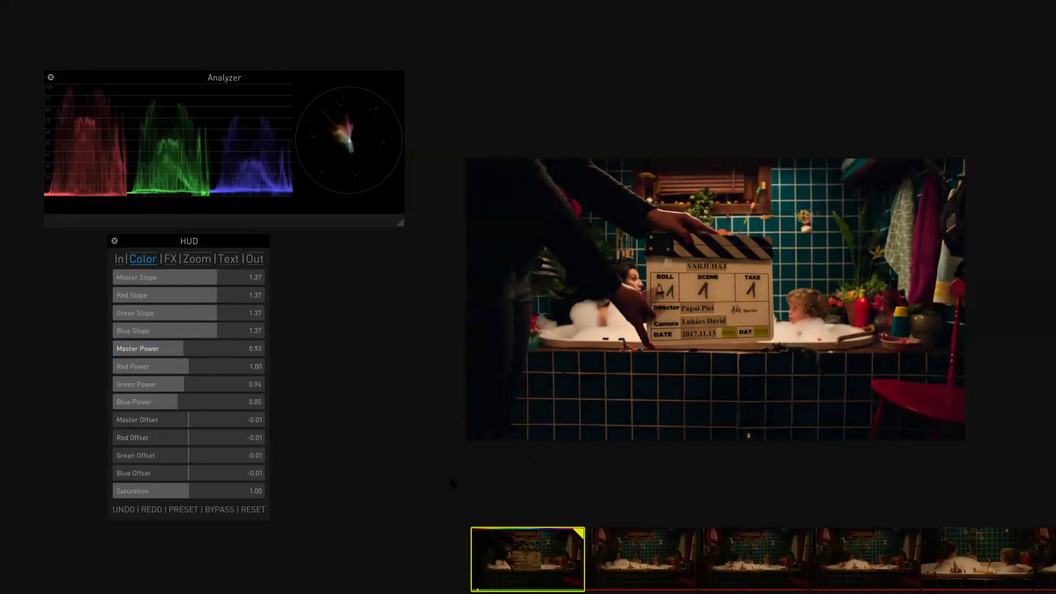
# Play take 1, auto-sync the timeline's audio again and shift the image slightly.
pyautogui.press('space')
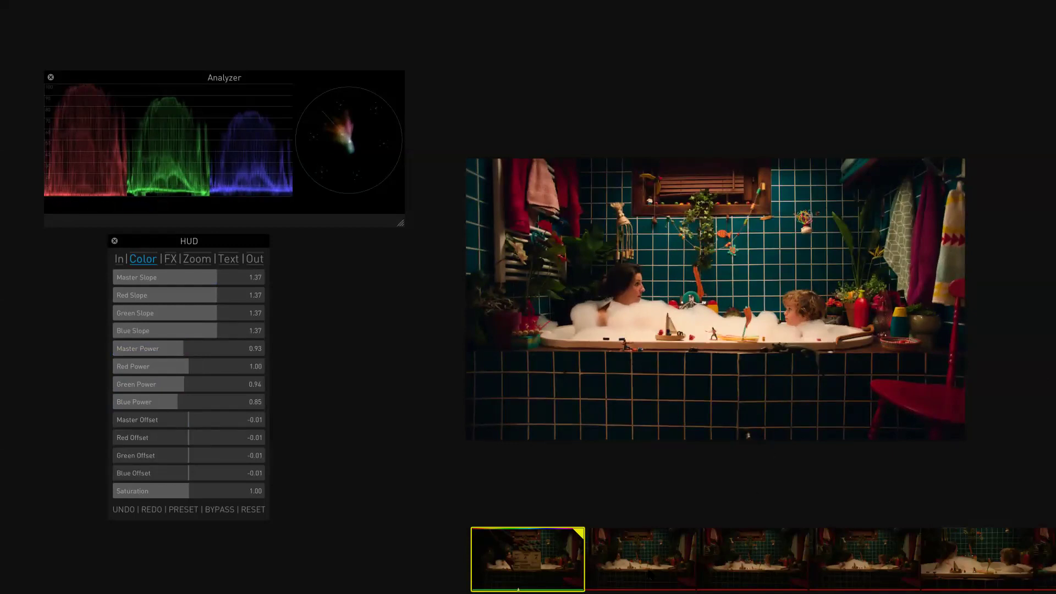
pyautogui.press('s')
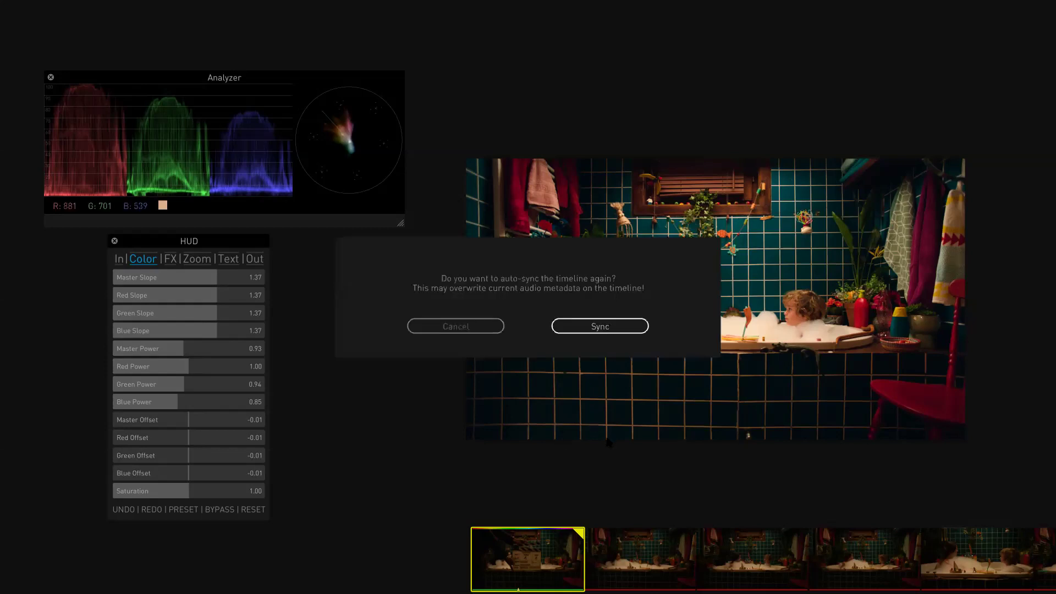
pyautogui.click(618, 326)
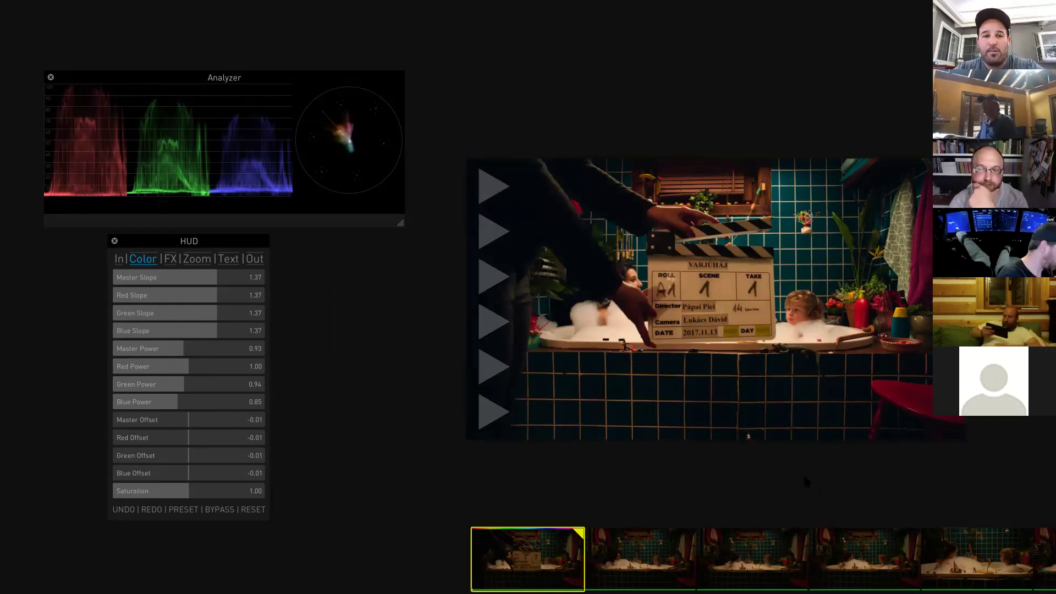
pyautogui.moveTo(805, 482); pyautogui.dragTo(780, 493)
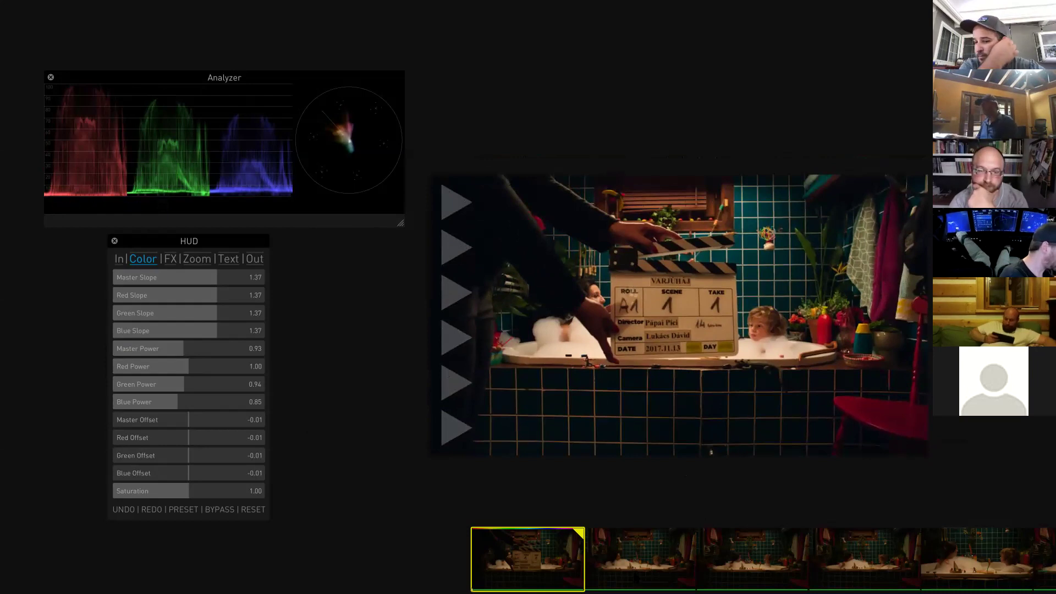
# Select the ungraded bathtub wide shots after take 1, copy take 1's color grade to them, and return to take 1.
pyautogui.press('Right')
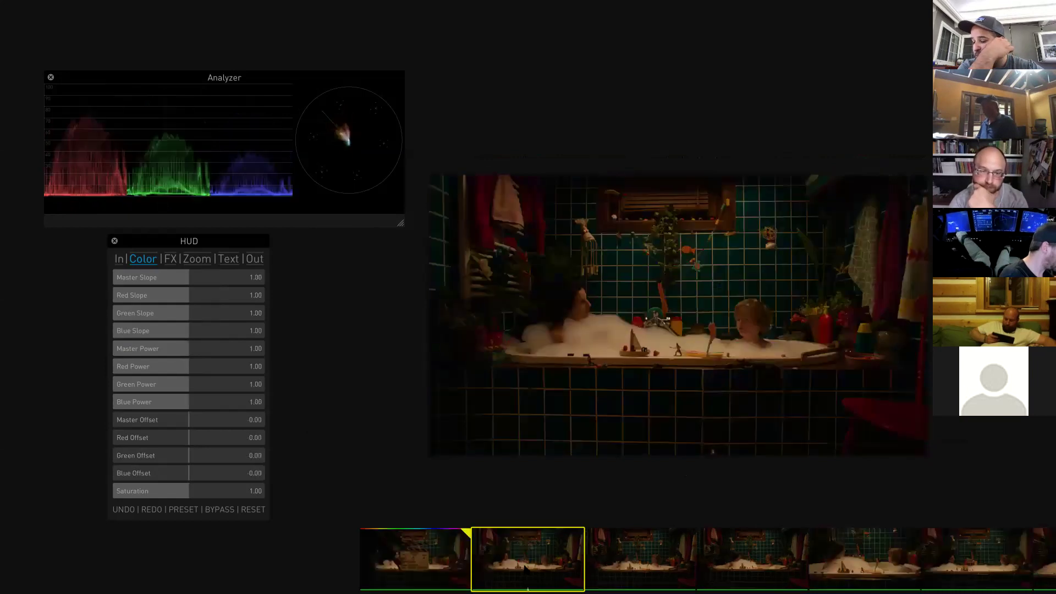
pyautogui.moveTo(525, 569); pyautogui.dragTo(973, 572)
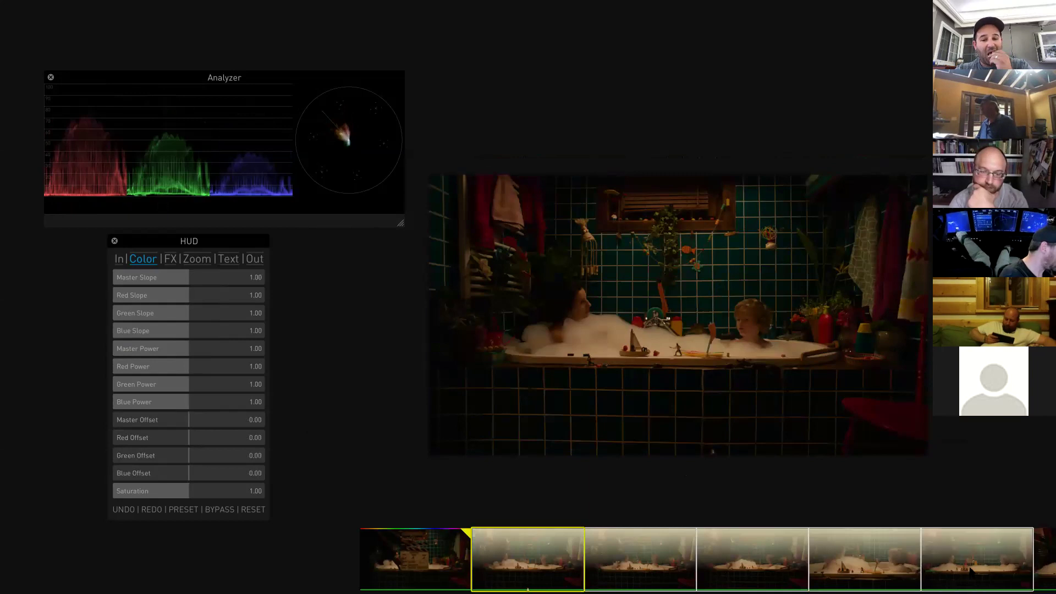
pyautogui.moveTo(715, 569); pyautogui.dragTo(487, 575)
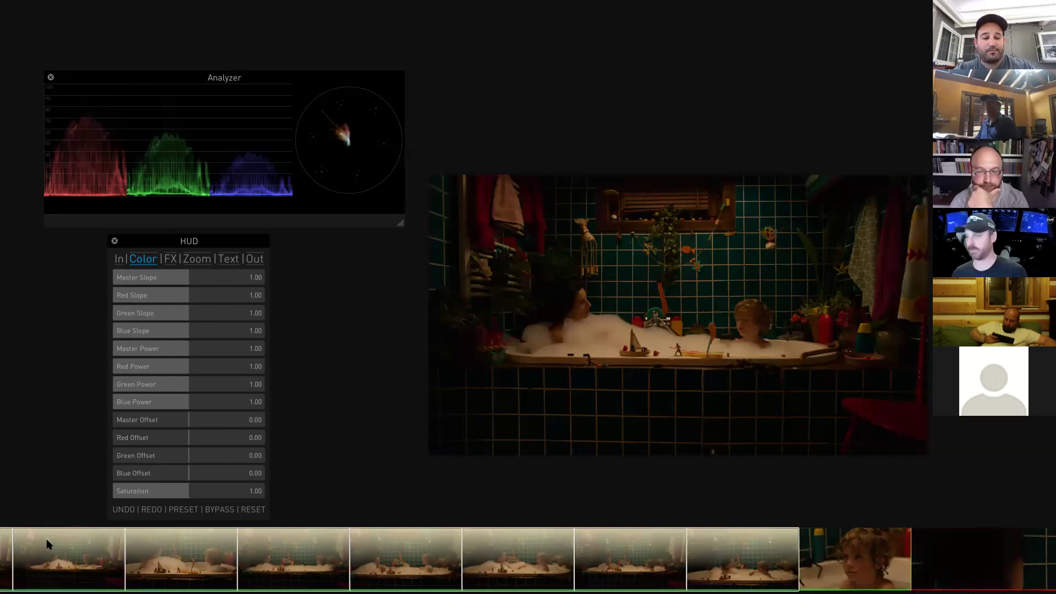
pyautogui.moveTo(370, 545); pyautogui.dragTo(582, 545)
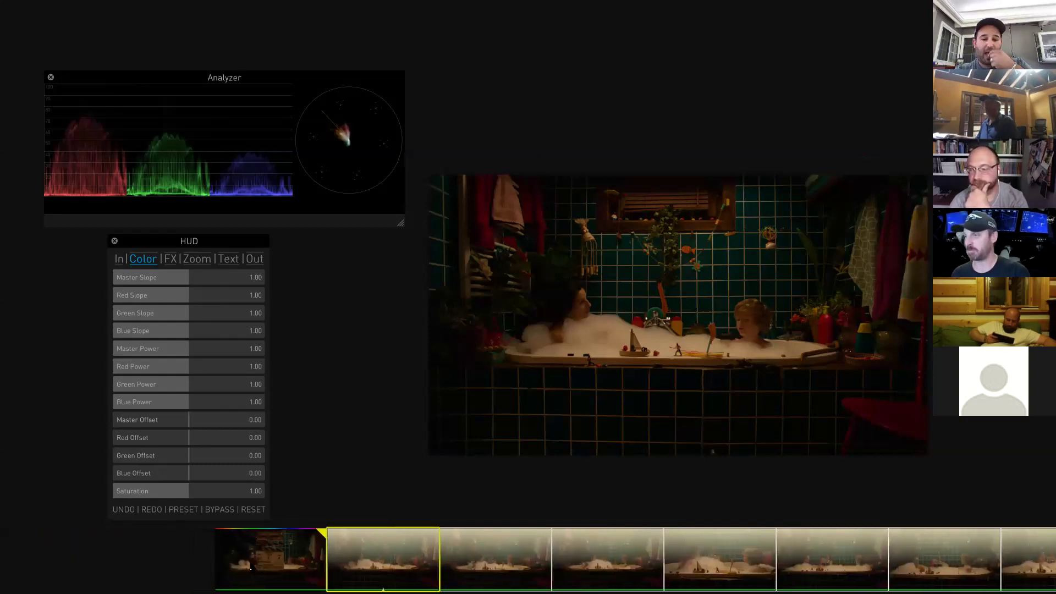
pyautogui.click(352, 556)
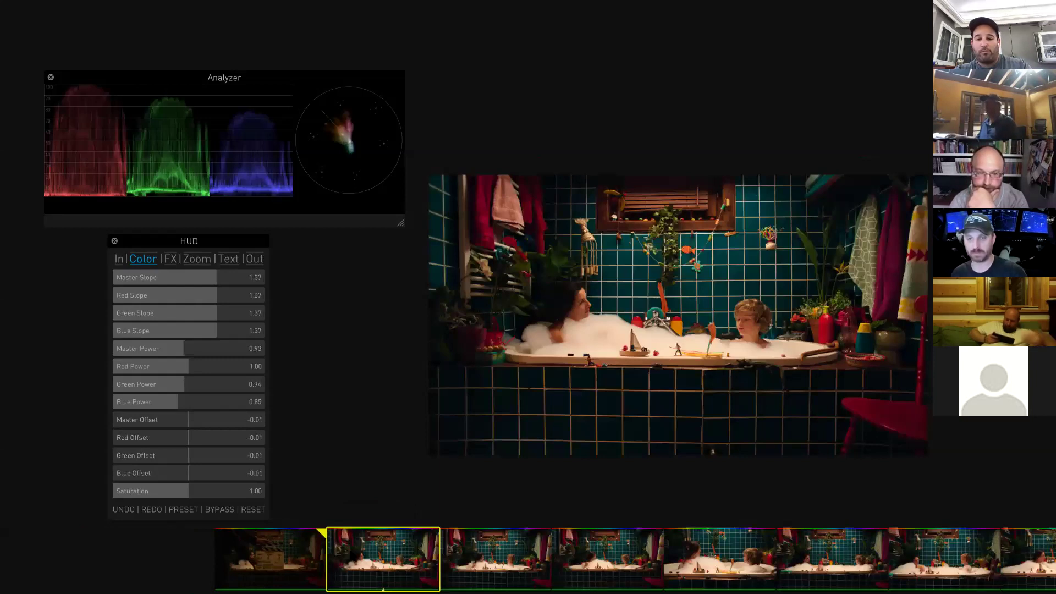
pyautogui.click(266, 562)
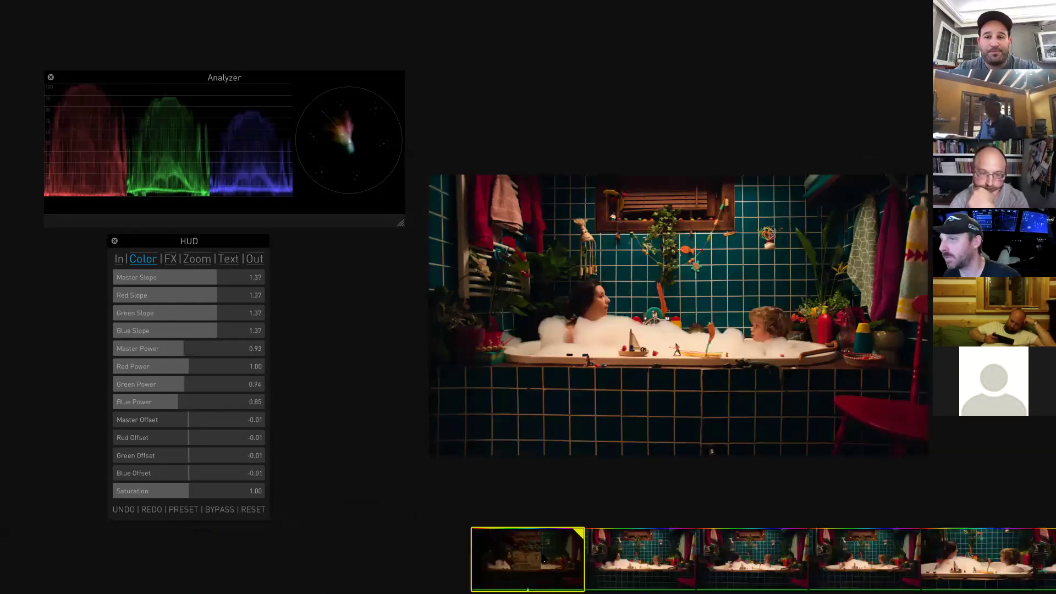
pyautogui.moveTo(538, 567)
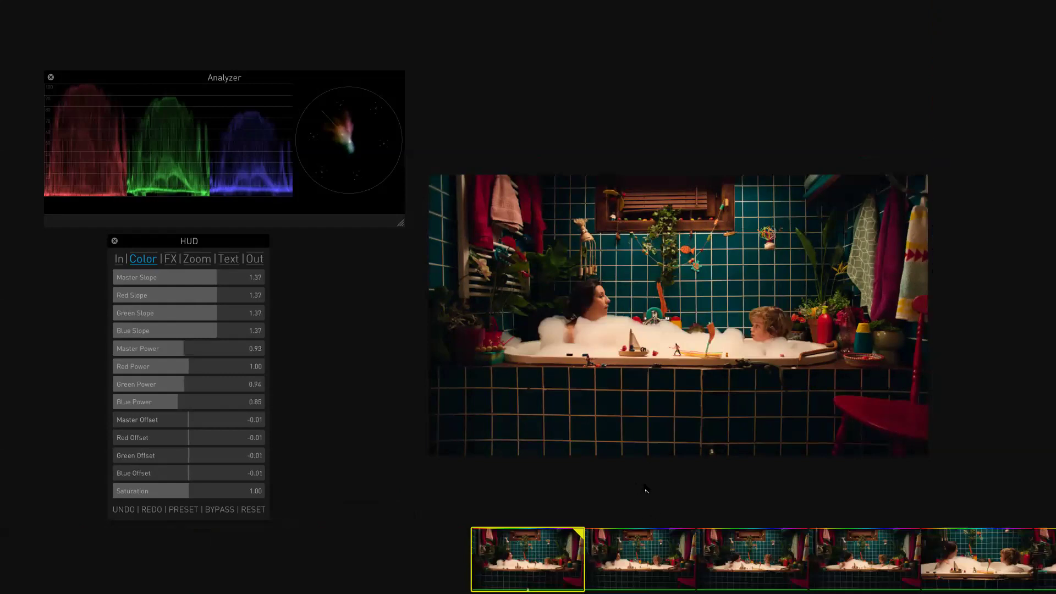
# Go to the boy's first close-up, scene 1A take 11, copy the wide shots' grade to it and play past the slate.
pyautogui.press('Right')
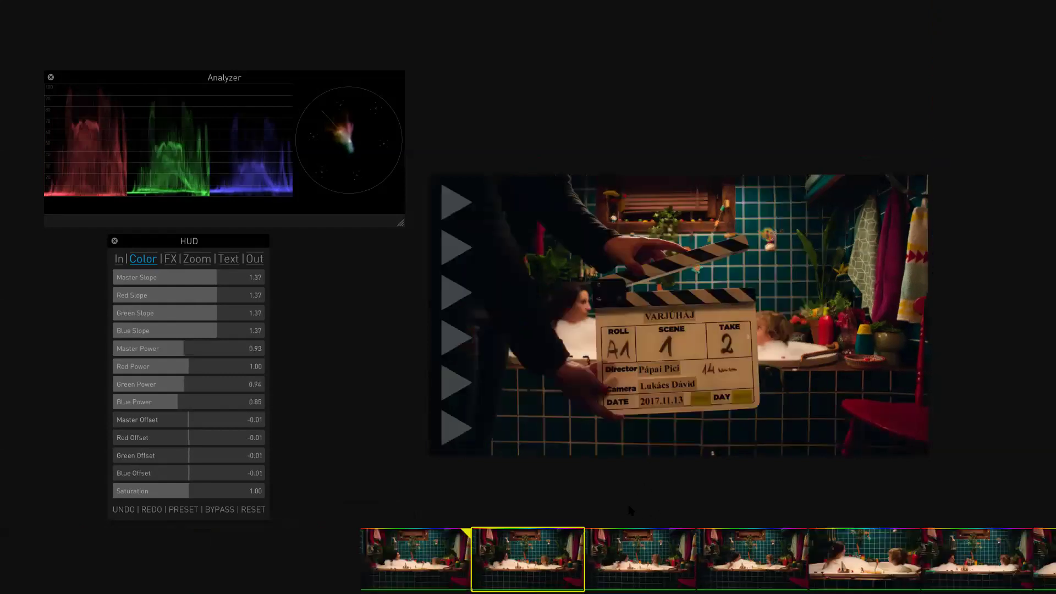
pyautogui.press('Right')
pyautogui.press('Left')
pyautogui.press('Right')
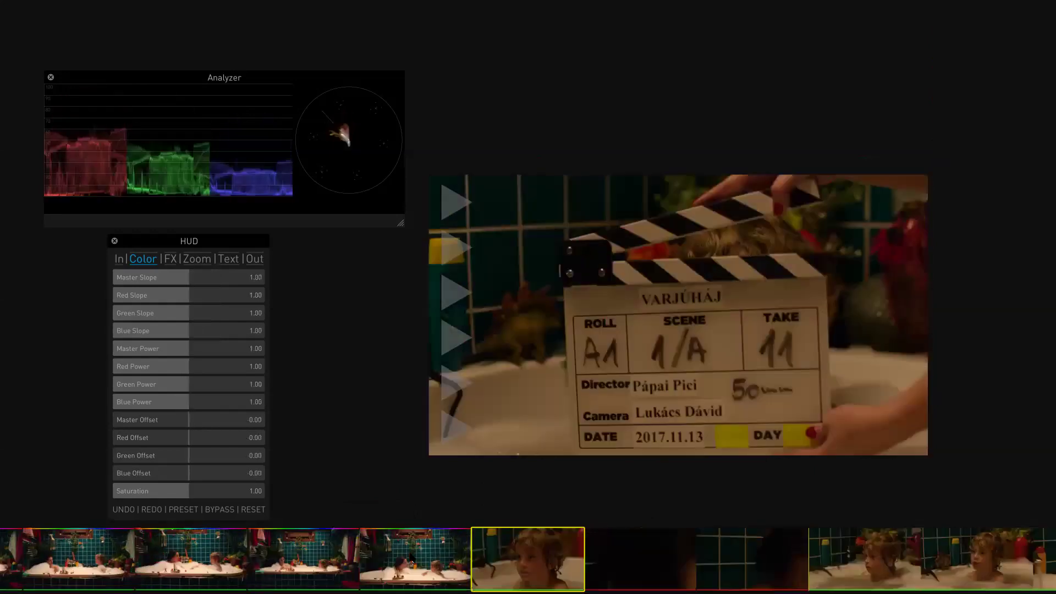
pyautogui.click(524, 581)
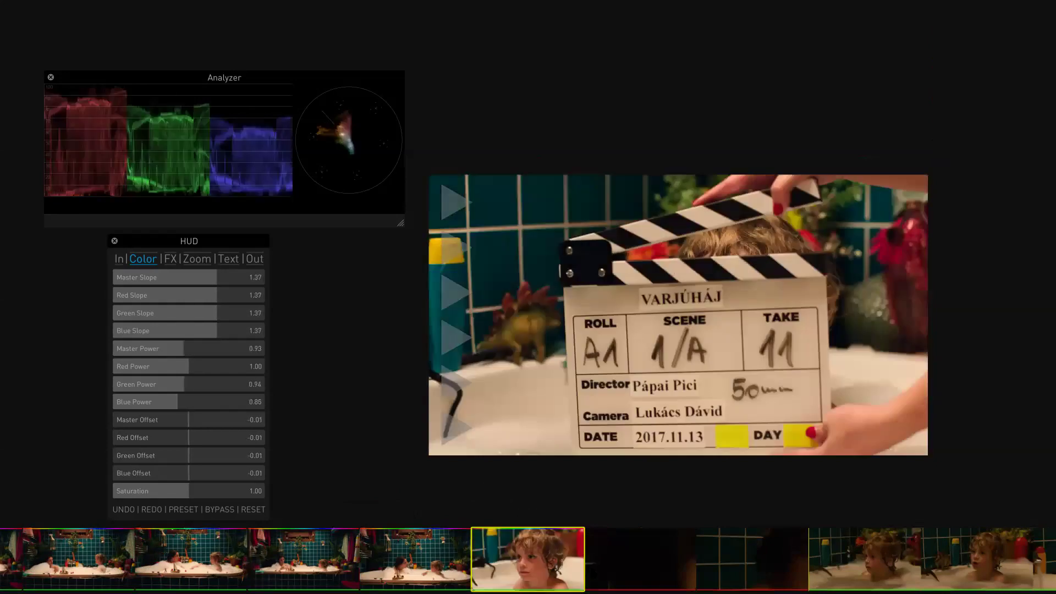
pyautogui.press('space')
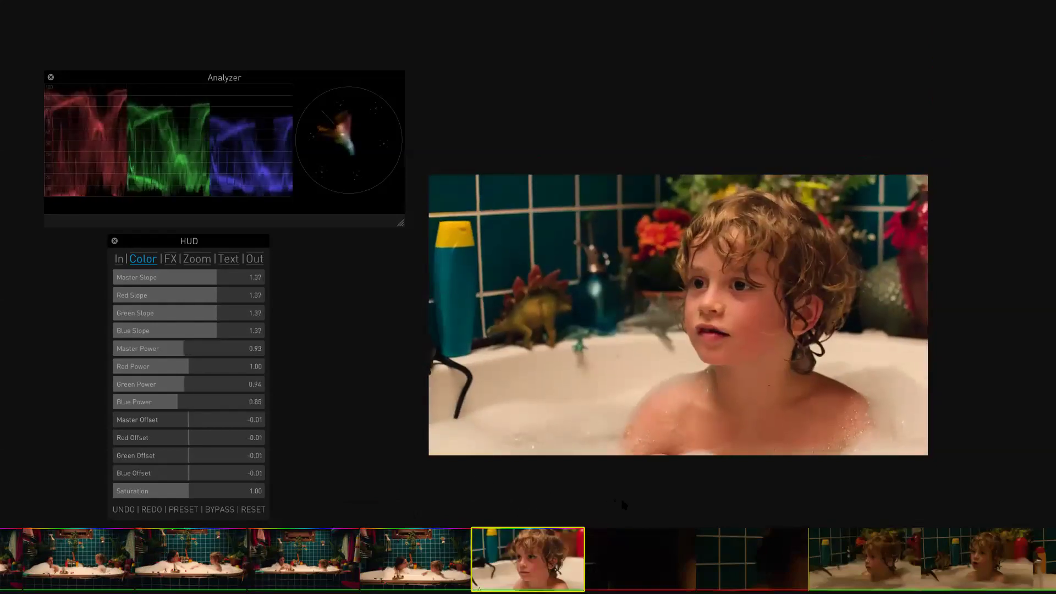
# Lower the master slope of the take 11 close-up to 1.24, carrying the red, green and blue slopes along.
pyautogui.press('Left')
pyautogui.press('Left')
pyautogui.press('Left')
pyautogui.press('Right')
pyautogui.click(606, 500)
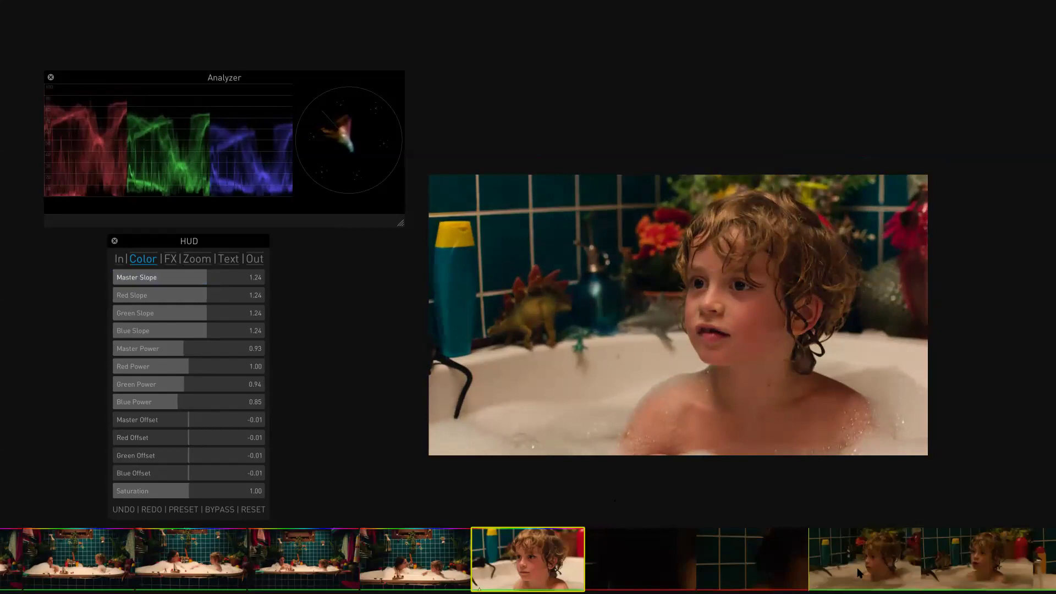
# Select the boy's ungraded close-ups from scene 1A take 12 onward and copy take 11's grade to them.
pyautogui.scroll(-3, 694, 579)
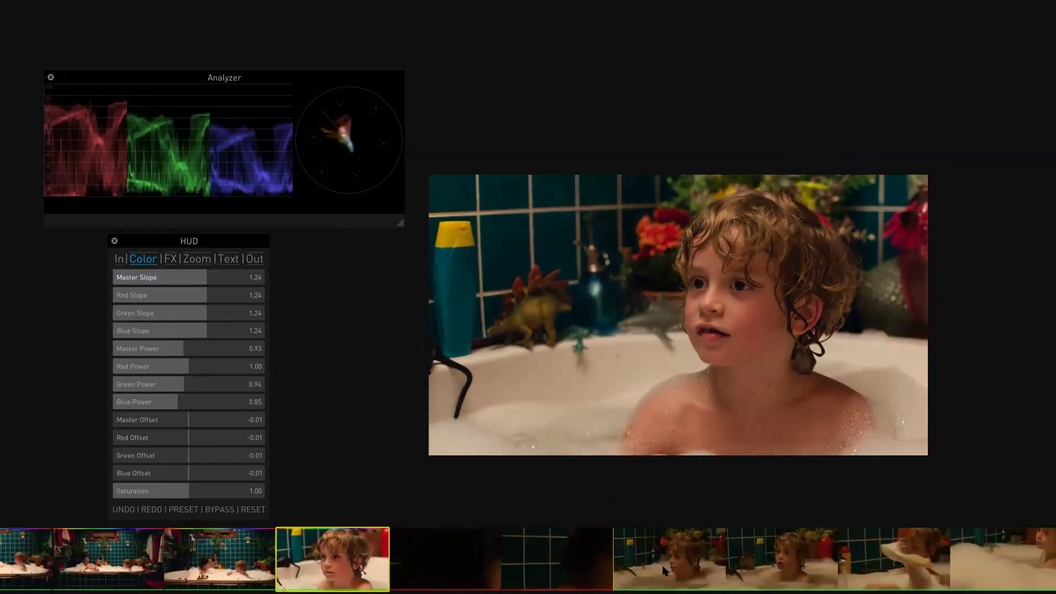
pyautogui.click(664, 572)
pyautogui.moveTo(541, 572); pyautogui.dragTo(512, 578)
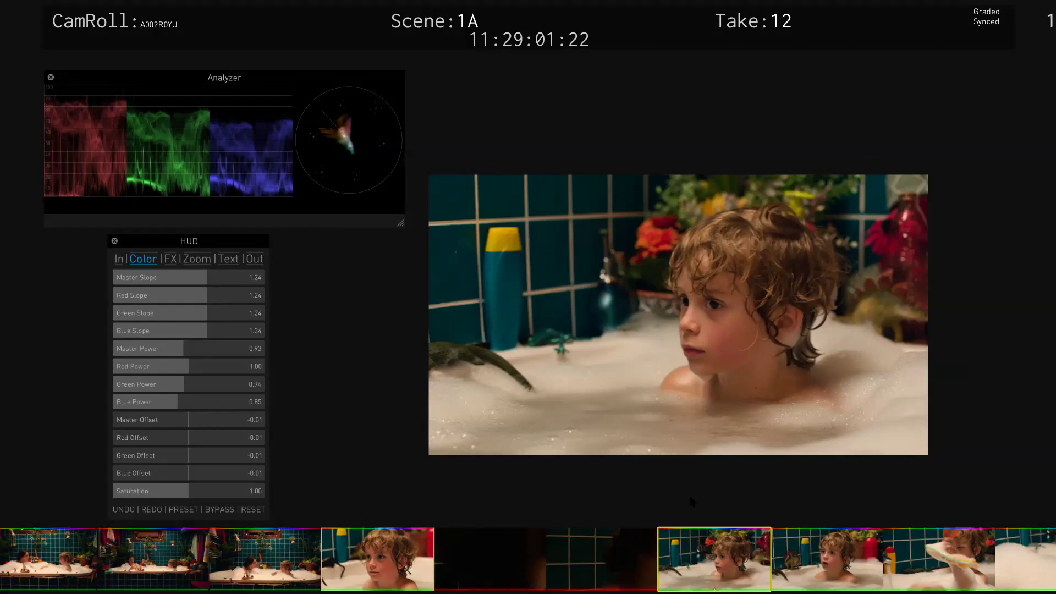
# Enter FS_1 as the take of the first dark MOS clip and increment the take for the second one.
pyautogui.click(490, 558)
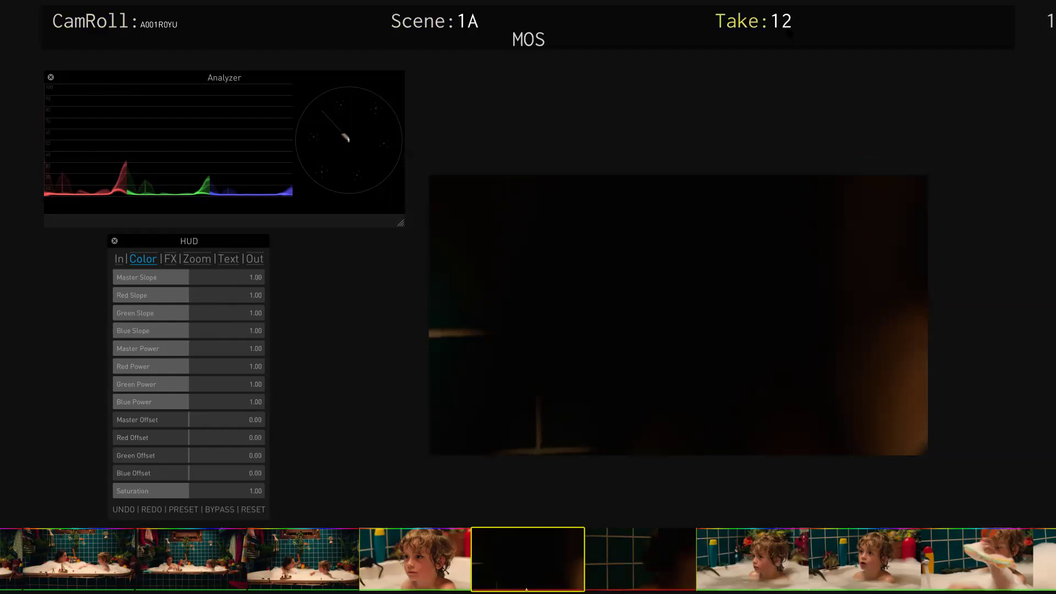
pyautogui.write('FS_')
pyautogui.write('1')
pyautogui.press('Right')
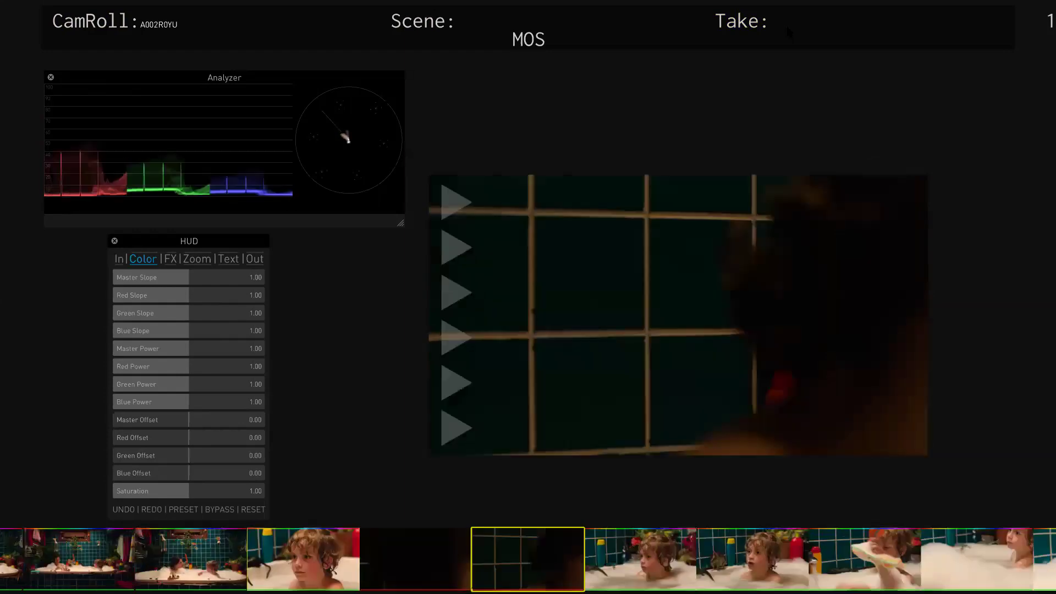
pyautogui.press('+')
pyautogui.press('Left')
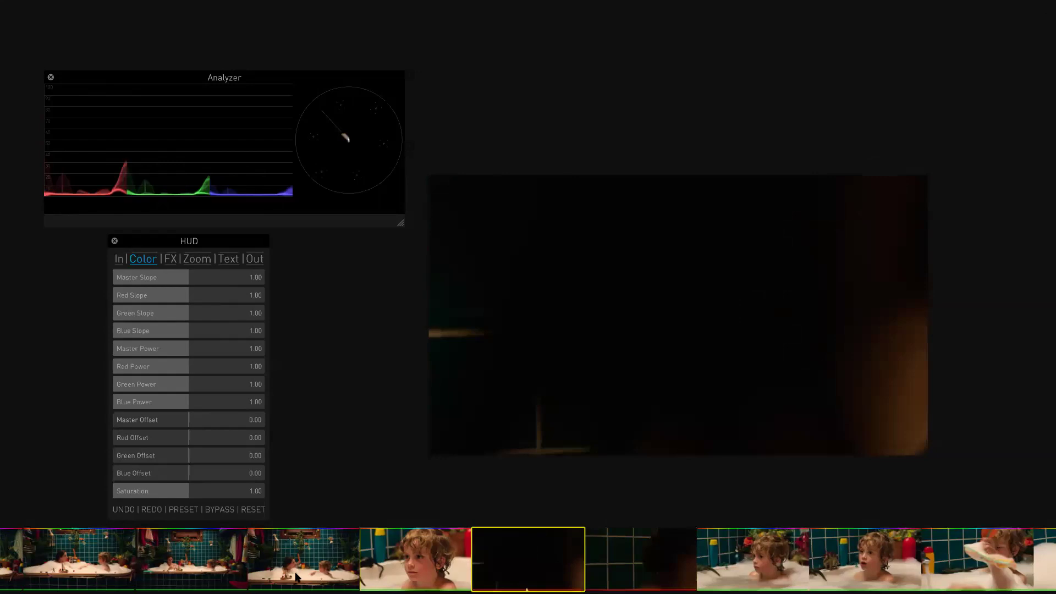
# Store the take 11 close-up's grade in the global grade gallery and apply it to the first dark MOS clip before take 12.
pyautogui.hscroll(-5, 107, 574)
pyautogui.hscroll(2, 615, 572)
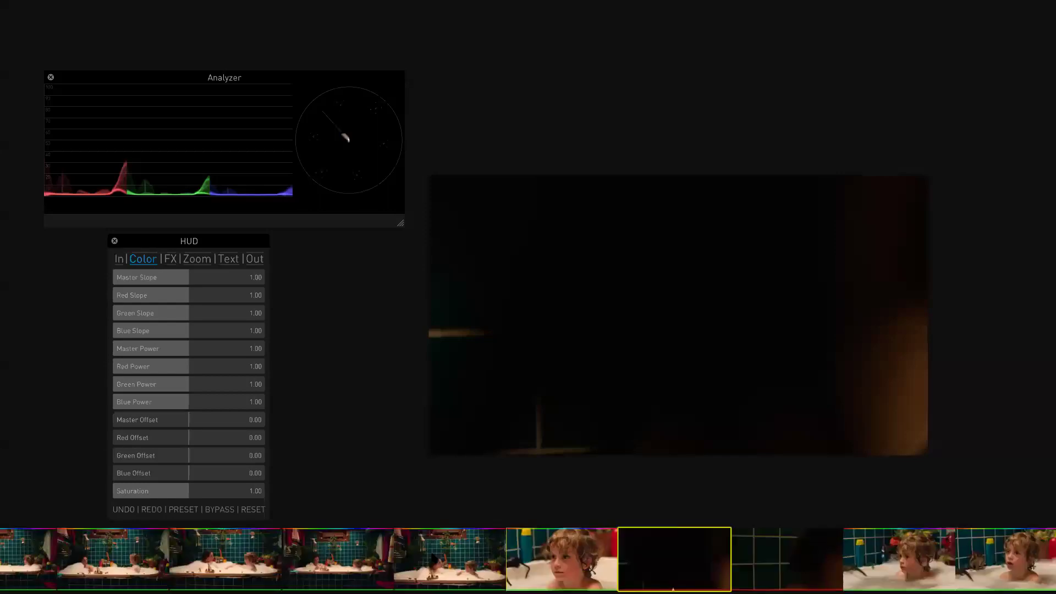
pyautogui.press('p')
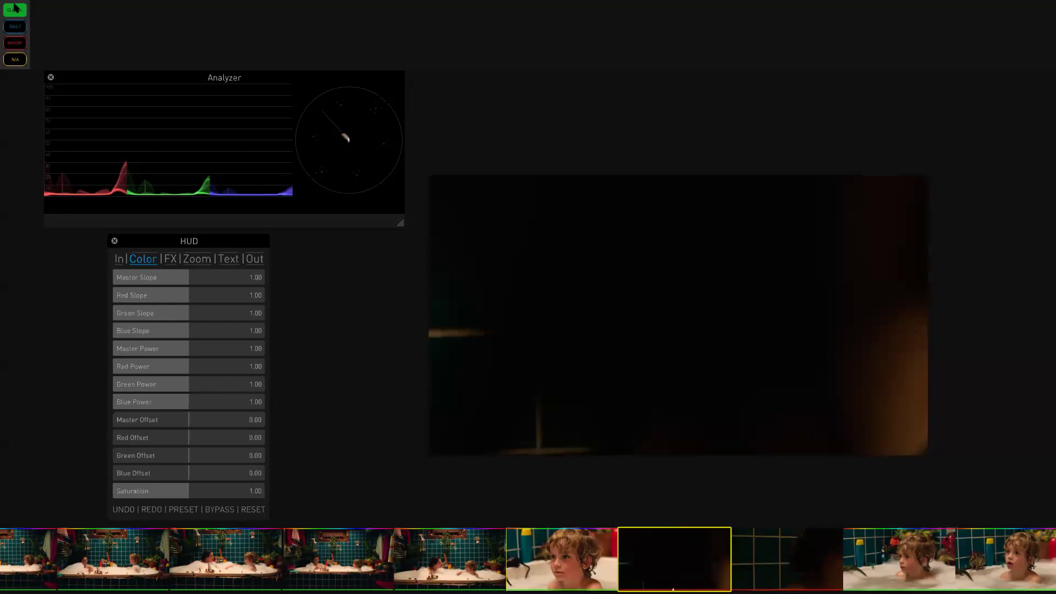
pyautogui.click(567, 575)
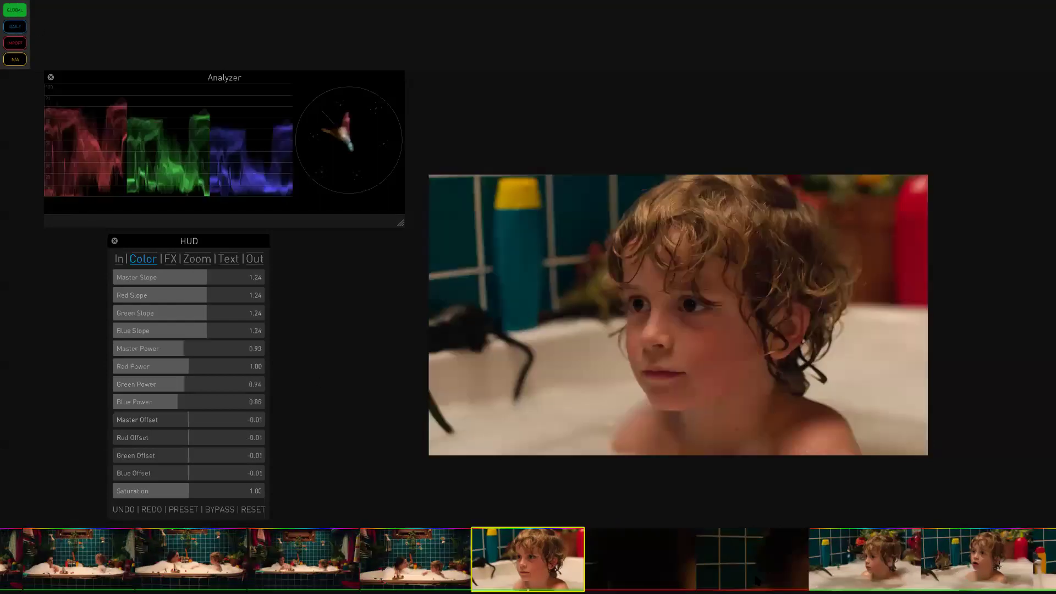
pyautogui.moveTo(508, 573); pyautogui.dragTo(129, 40)
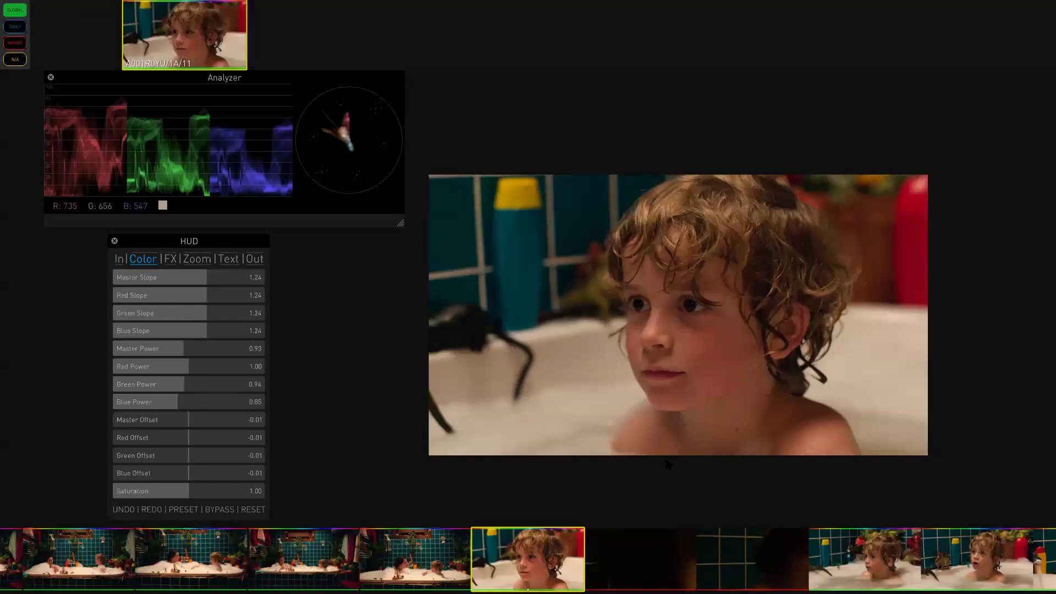
pyautogui.click(867, 561)
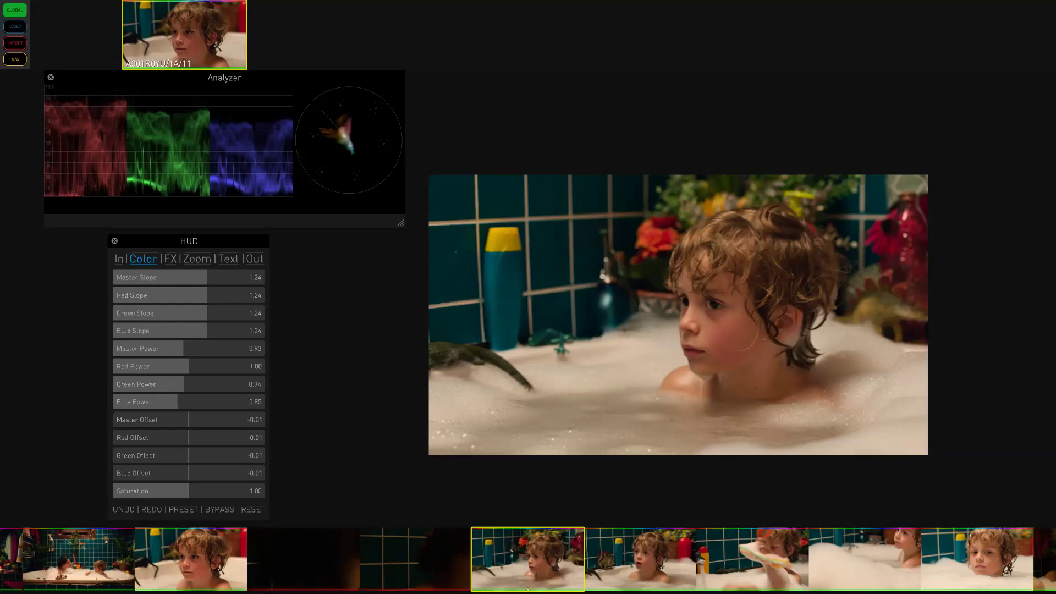
pyautogui.moveTo(214, 58); pyautogui.dragTo(293, 561)
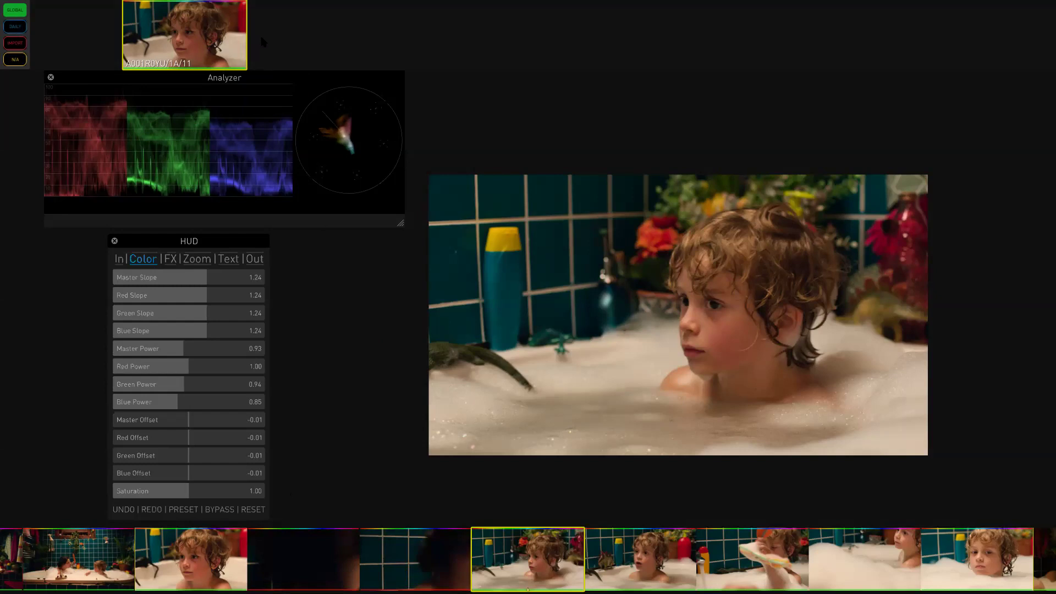
# Store the grades of scene 1 take 10 and scene 1A takes 14 and 15 in the daily gallery.
pyautogui.click(22, 24)
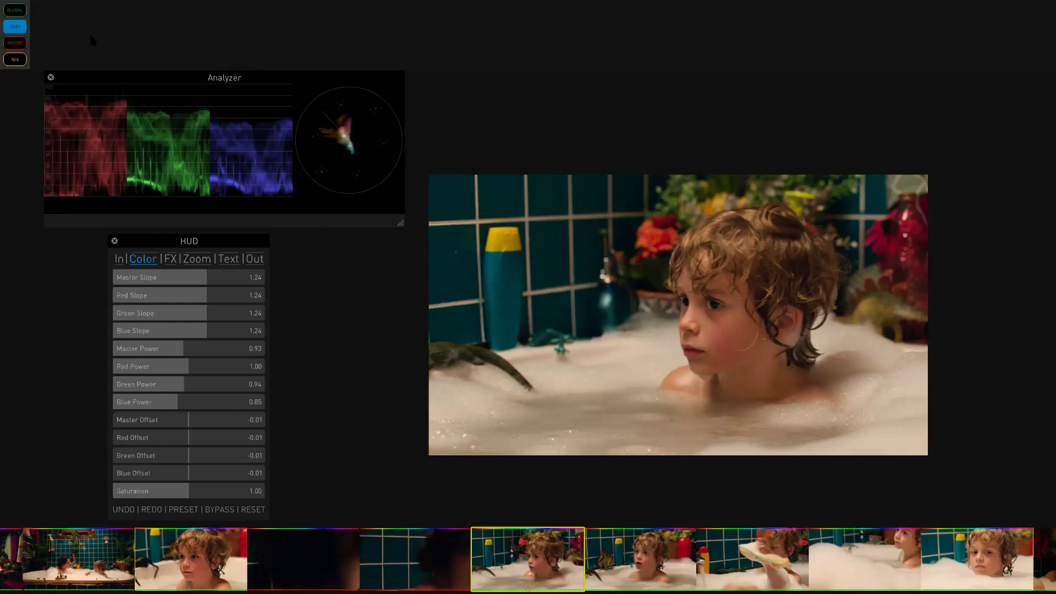
pyautogui.moveTo(63, 575); pyautogui.dragTo(122, 44)
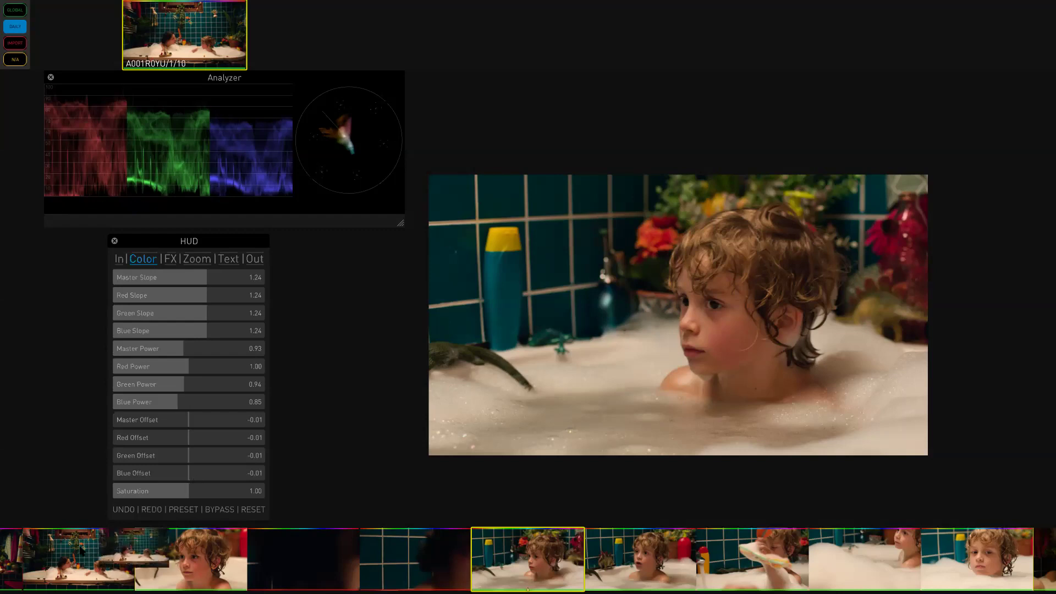
pyautogui.moveTo(784, 573); pyautogui.dragTo(317, 58)
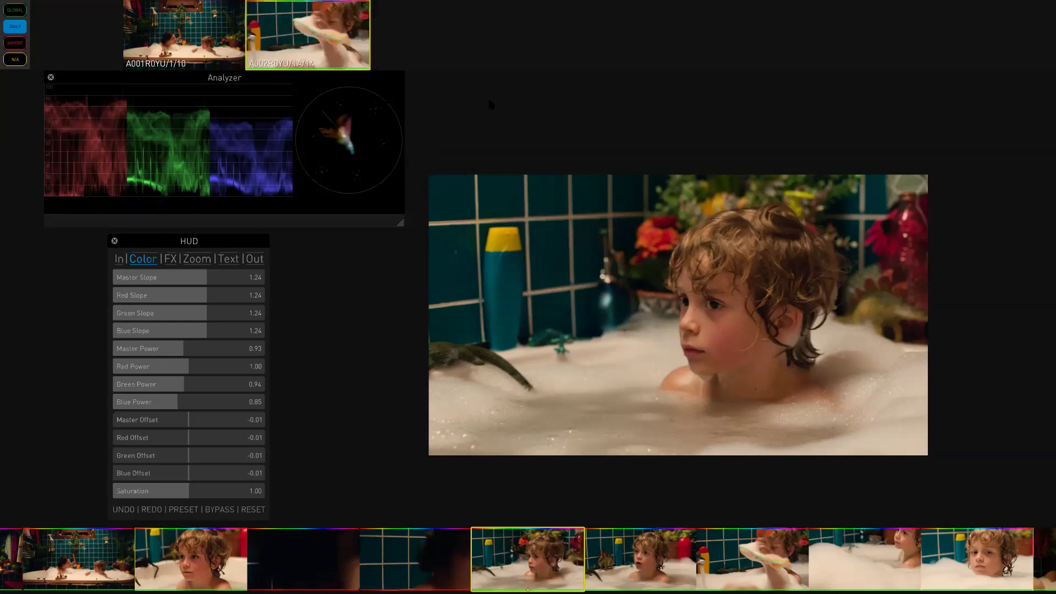
pyautogui.moveTo(880, 527); pyautogui.dragTo(465, 42)
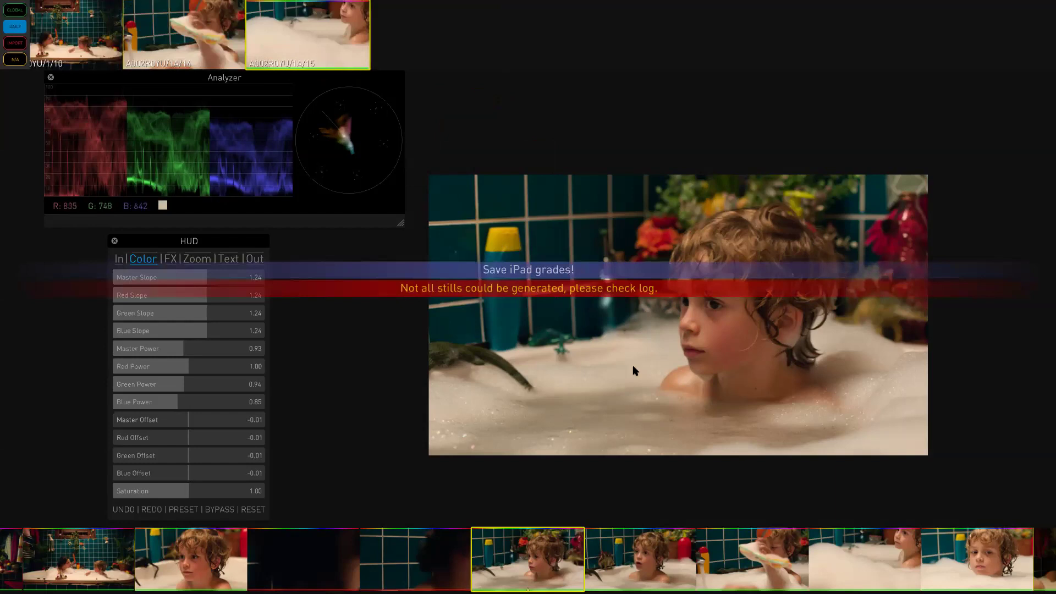
# Leave full screen, examine the look stills in the osc folder of ExD2020 in Finder, and return to Express Dailies.
pyautogui.press('ctrl+super+f')
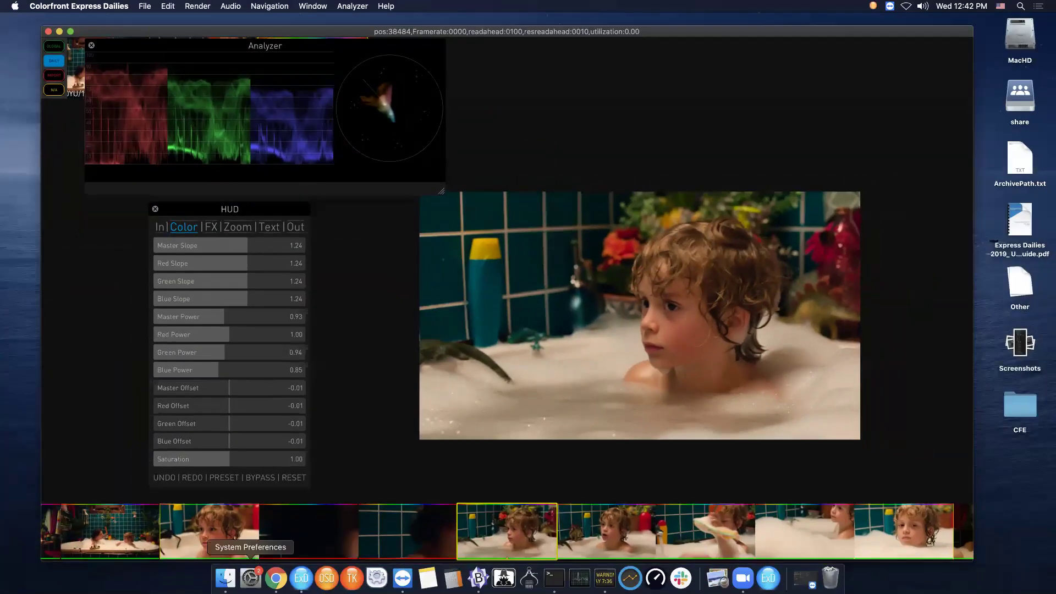
pyautogui.click(225, 578)
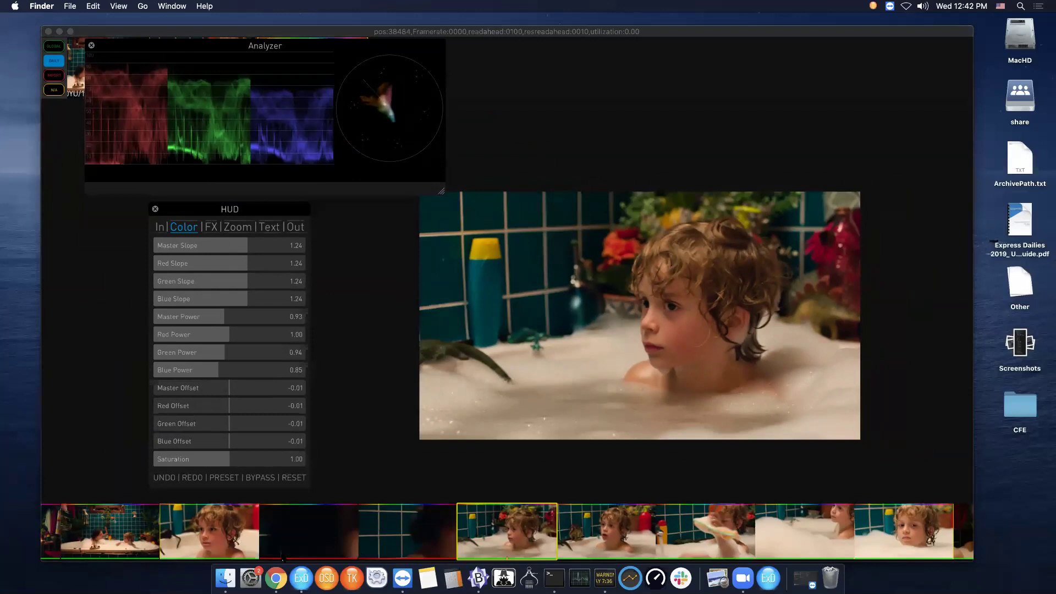
pyautogui.rightClick(222, 580)
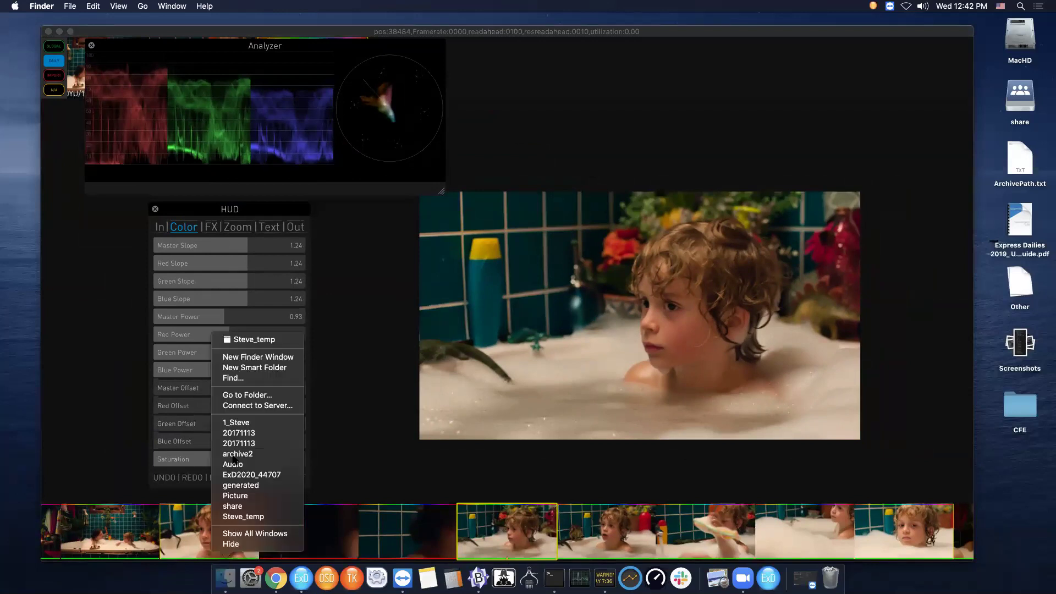
pyautogui.click(254, 340)
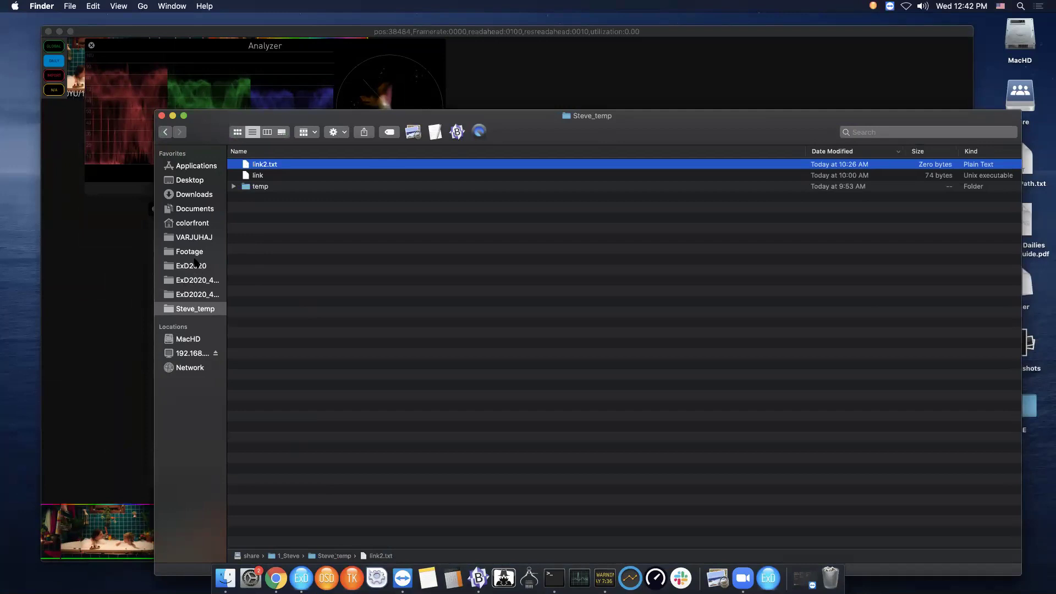
pyautogui.click(197, 266)
pyautogui.click(233, 259)
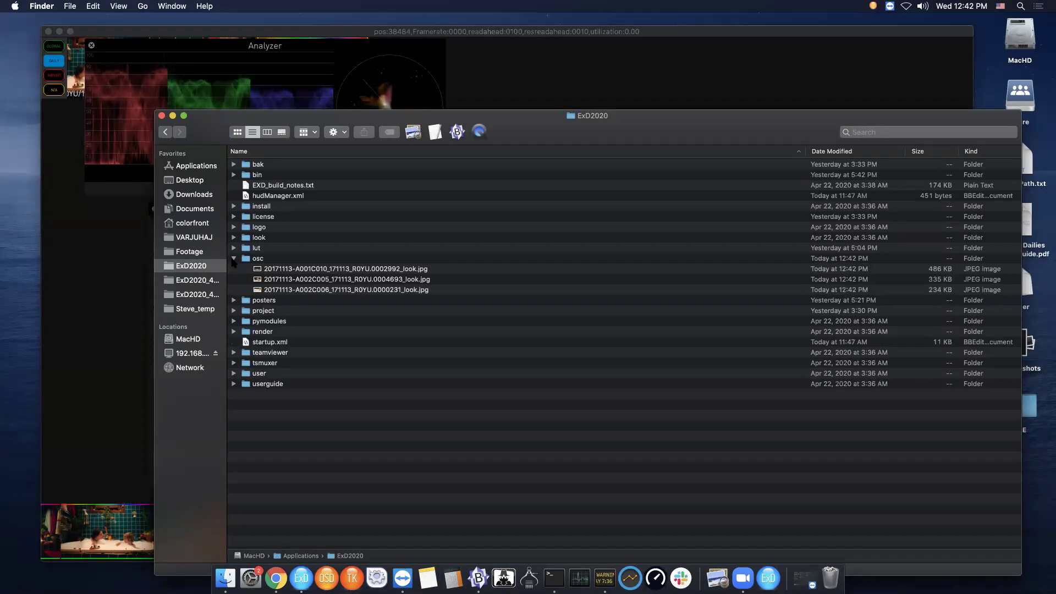
pyautogui.click(233, 259)
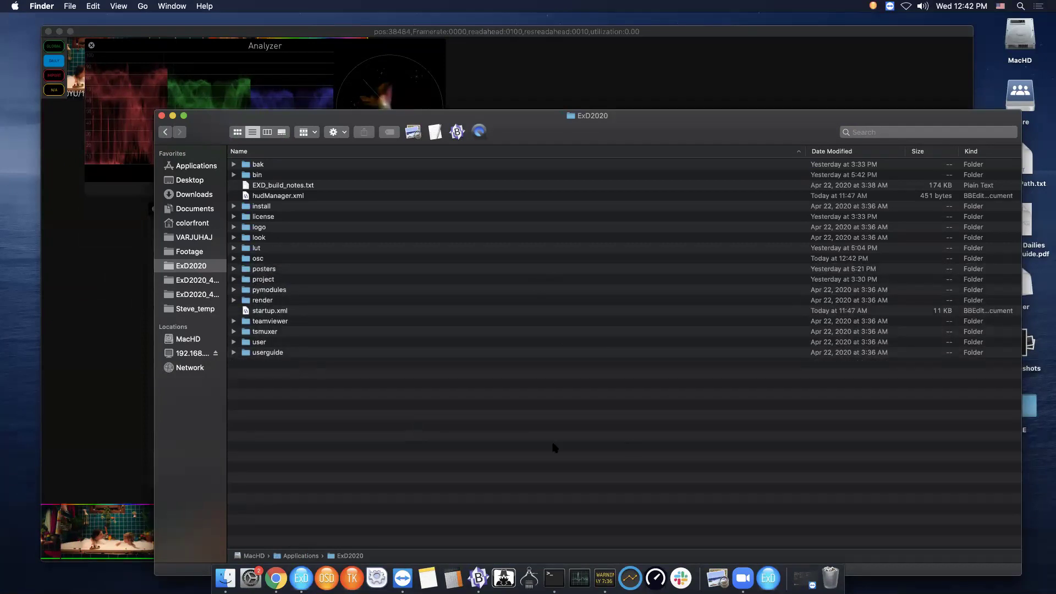
pyautogui.click(95, 415)
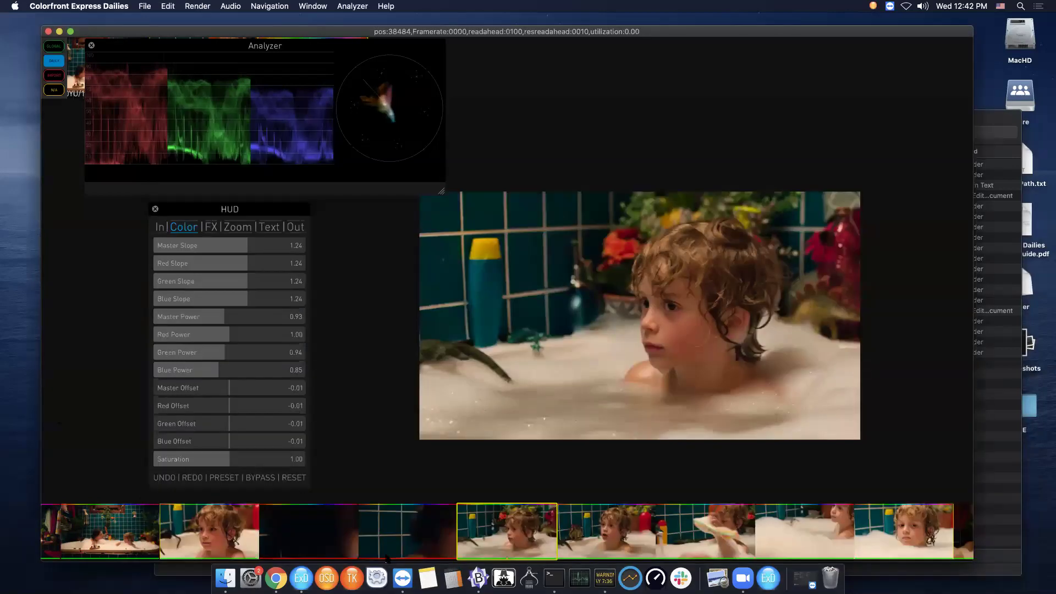
# Save a still of the woman's first ungraded bathtub shot and return to full screen.
pyautogui.hscroll(5, 931, 541)
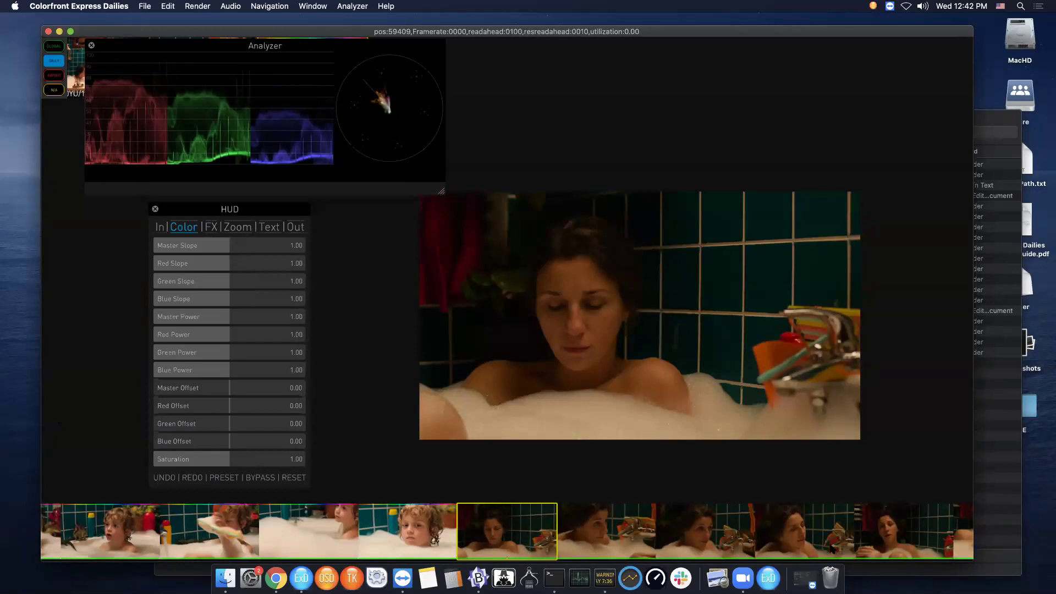
pyautogui.press('super+s')
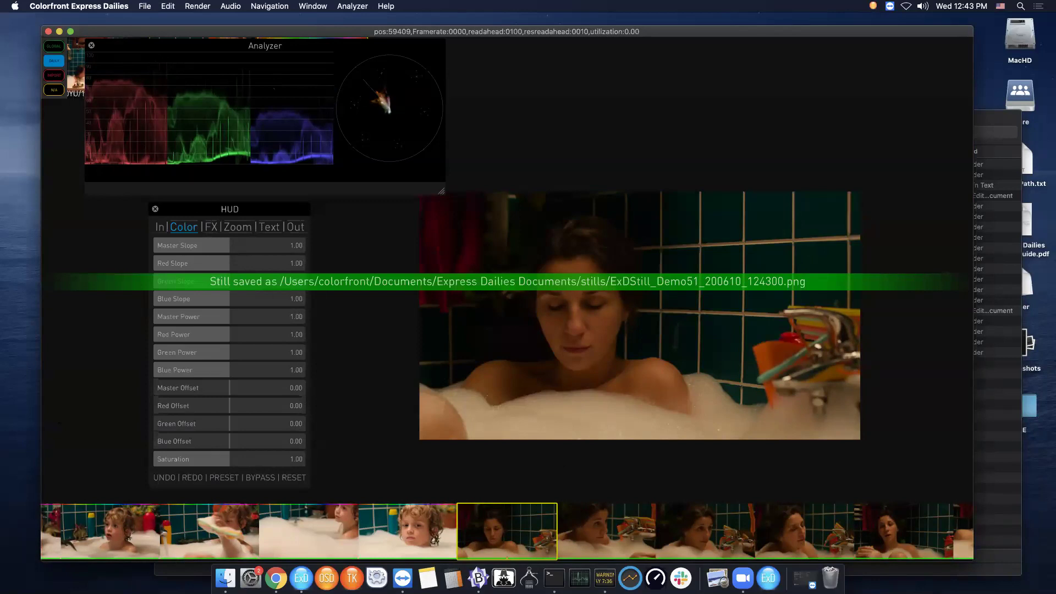
pyautogui.click(70, 31)
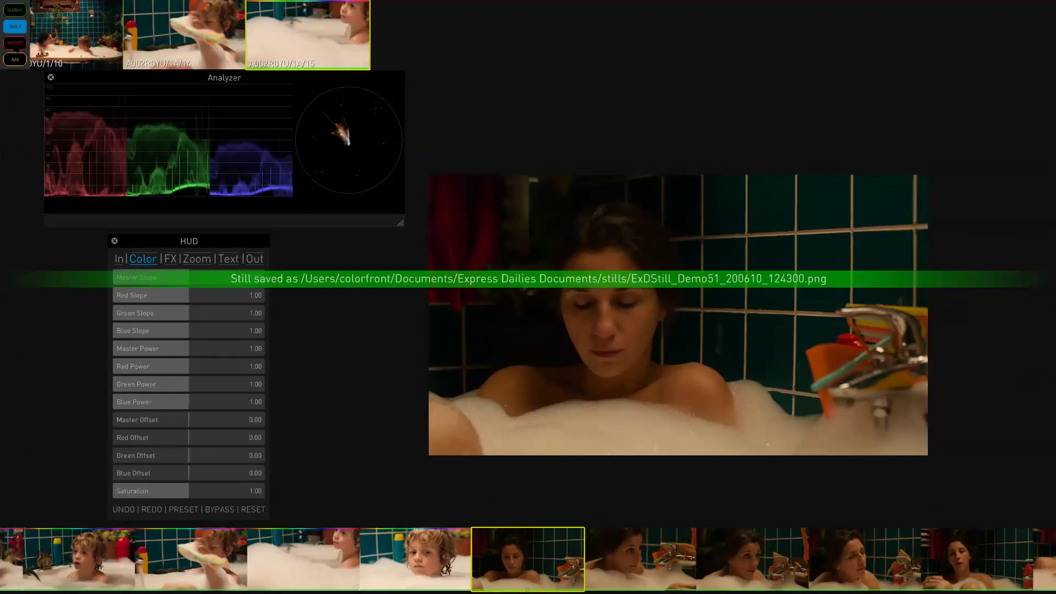
# Apply the imported look red_highlights.cdl to the woman's first bathtub shot.
pyautogui.click(15, 44)
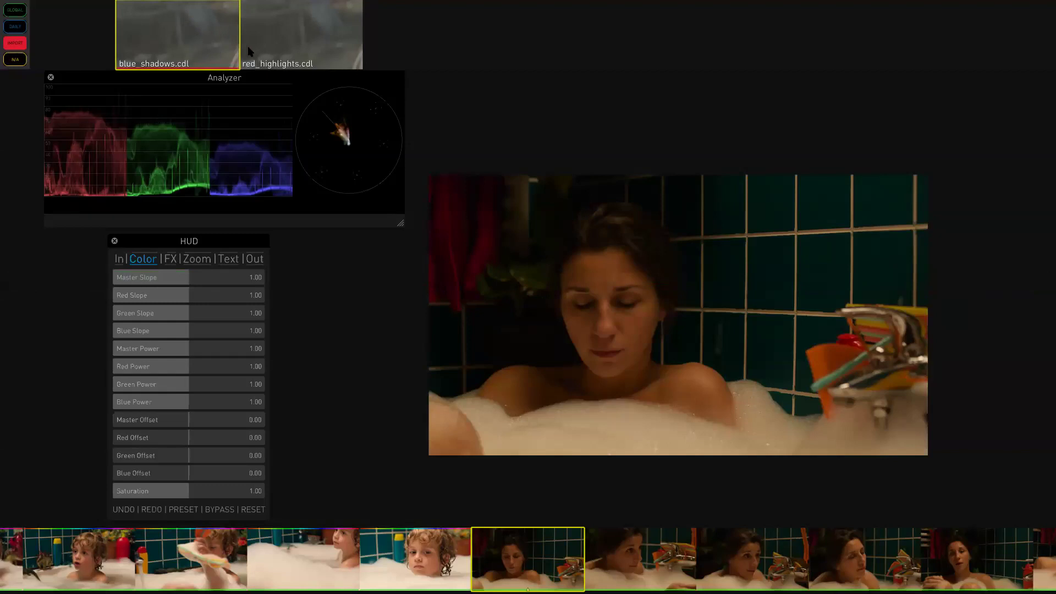
pyautogui.click(286, 55)
pyautogui.moveTo(286, 56); pyautogui.dragTo(498, 578)
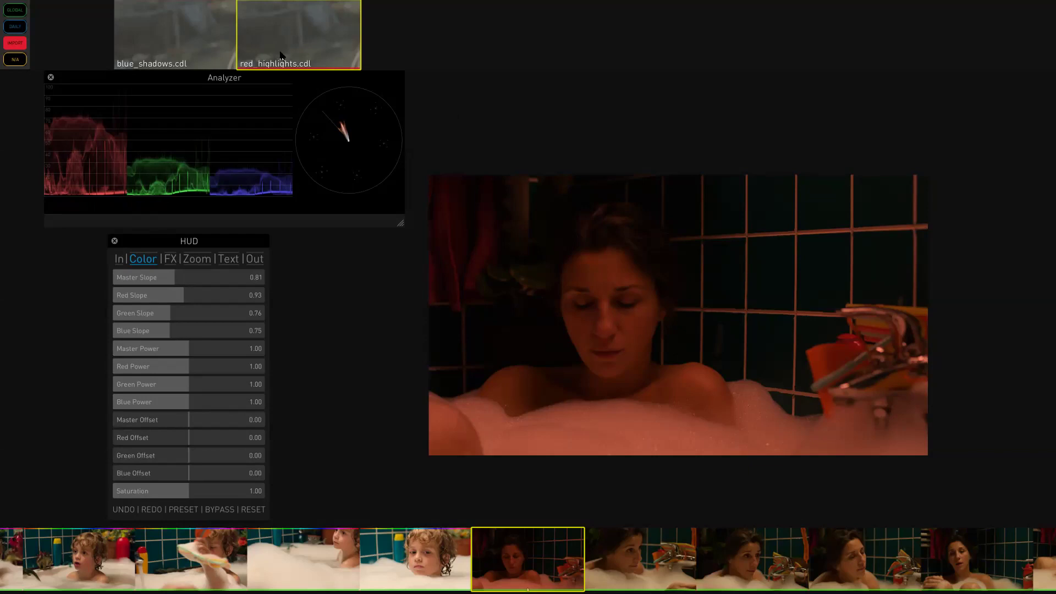
# Select the boy's three shots just before the woman's first shot and apply red_highlights.cdl to them together.
pyautogui.moveTo(203, 572); pyautogui.dragTo(392, 580)
pyautogui.keyDown('ctrl'); pyautogui.click(390, 576); pyautogui.keyUp('ctrl')
pyautogui.moveTo(297, 51); pyautogui.dragTo(254, 556)
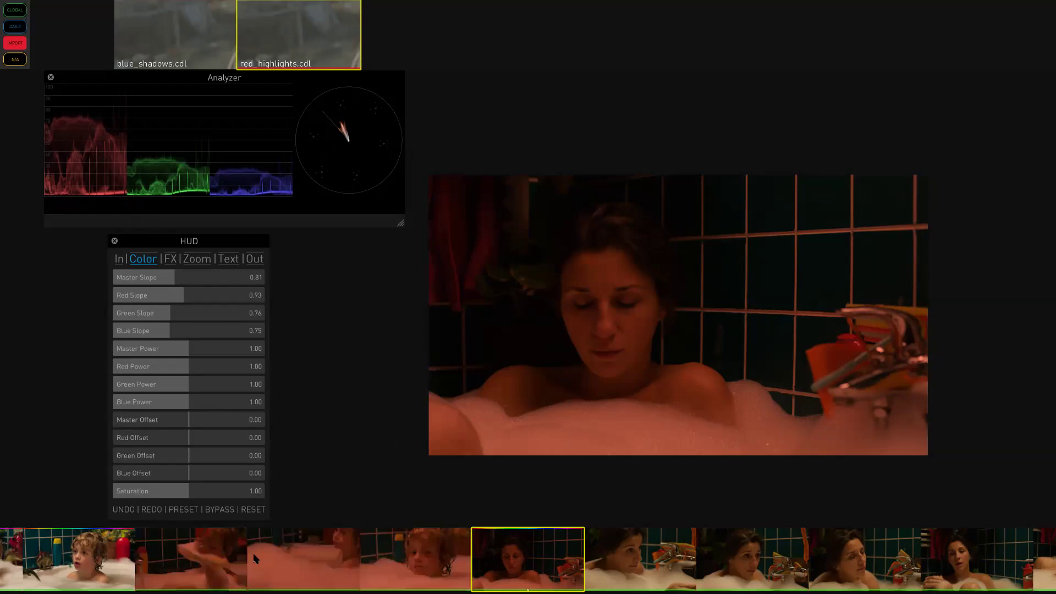
# Review the stored grades in the global gallery and in the daily gallery.
pyautogui.click(7, 11)
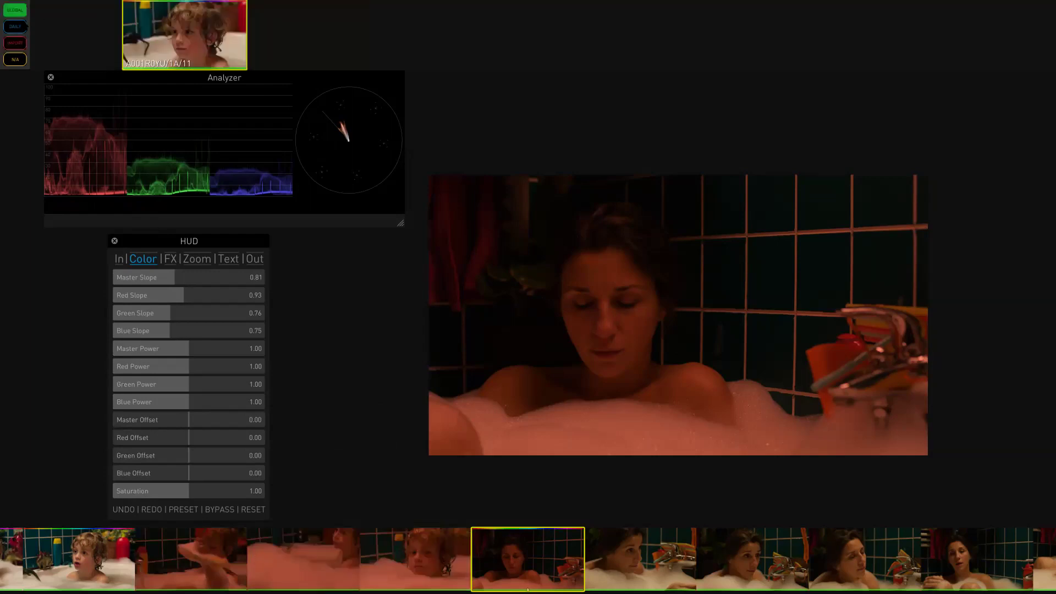
pyautogui.click(25, 26)
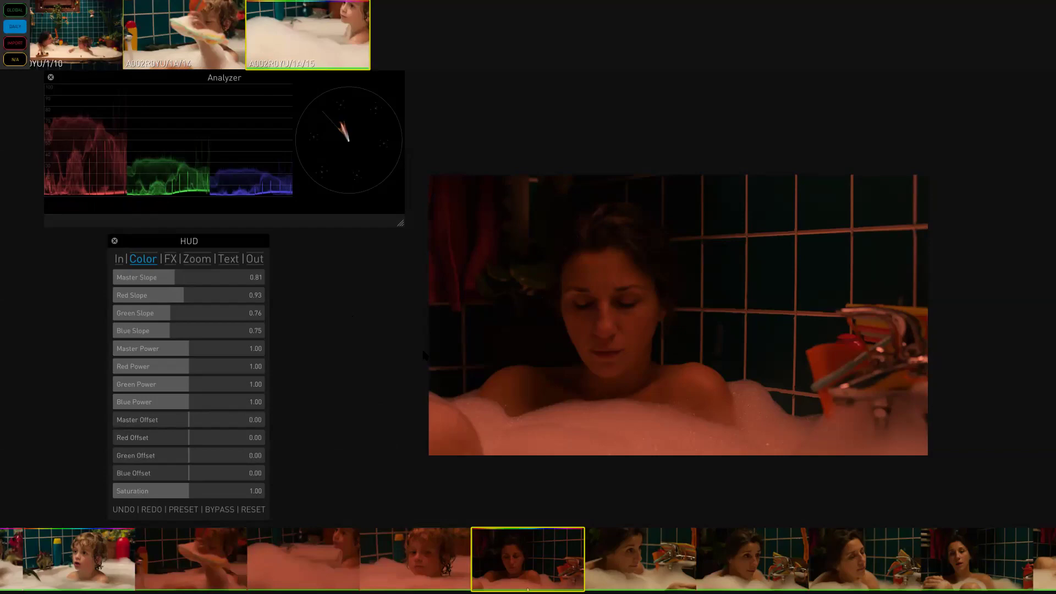
# Browse the project's shots as thumbnails, view the boy reading in bed near the end, and return to his red-graded bathtub close-up.
pyautogui.press('Tab')
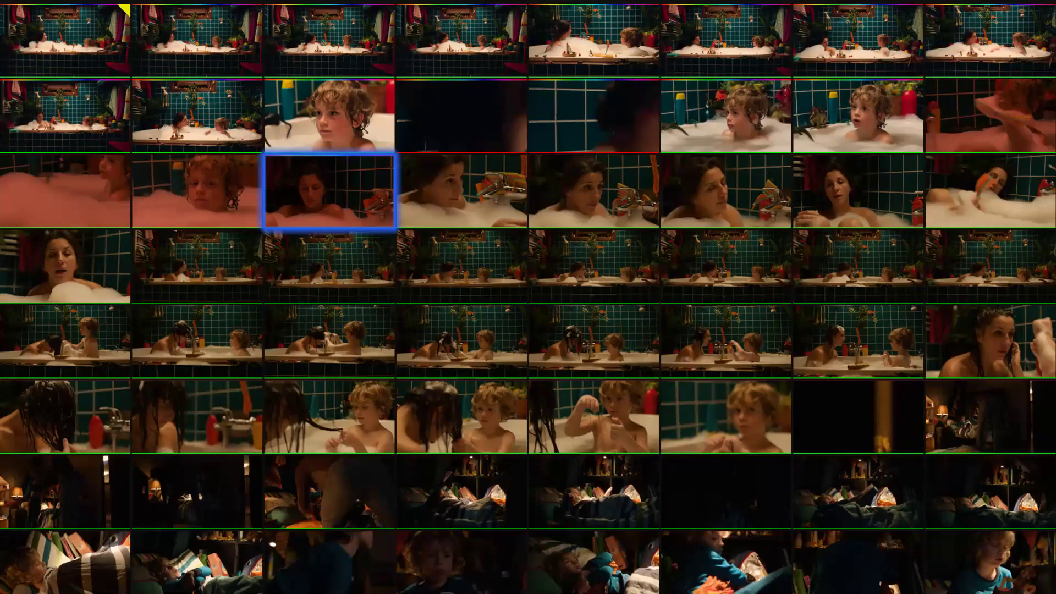
pyautogui.scroll(-2, 809, 578)
pyautogui.scroll(-3, 591, 522)
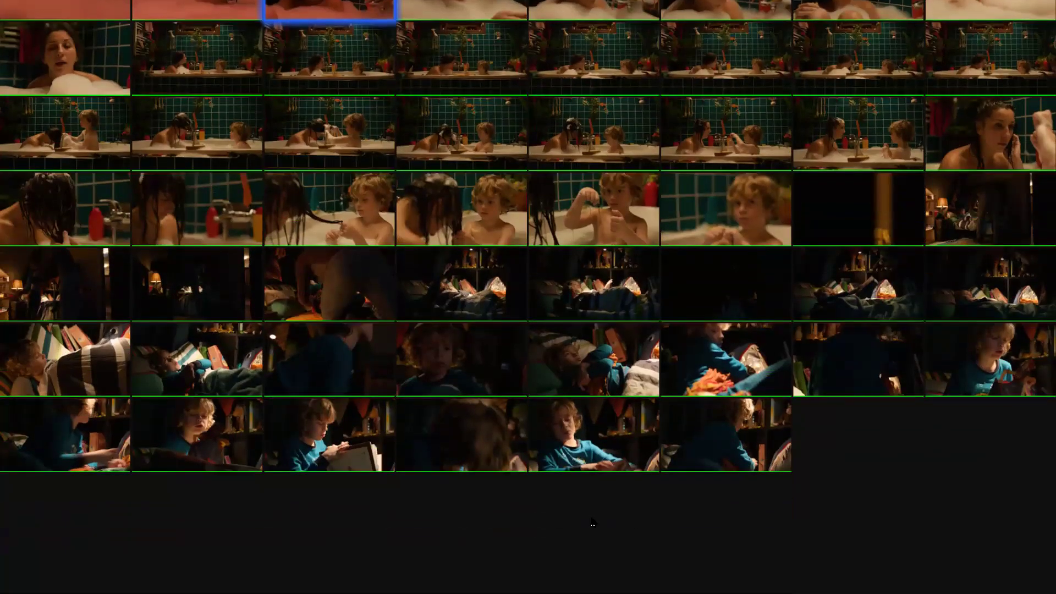
pyautogui.scroll(2, 591, 523)
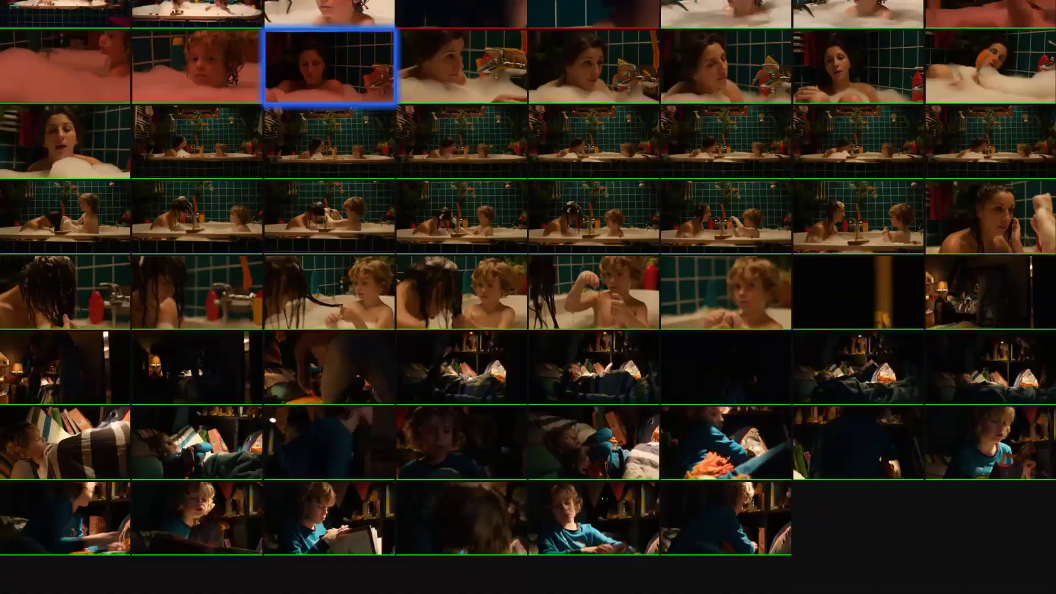
pyautogui.click(592, 523)
pyautogui.click(604, 499)
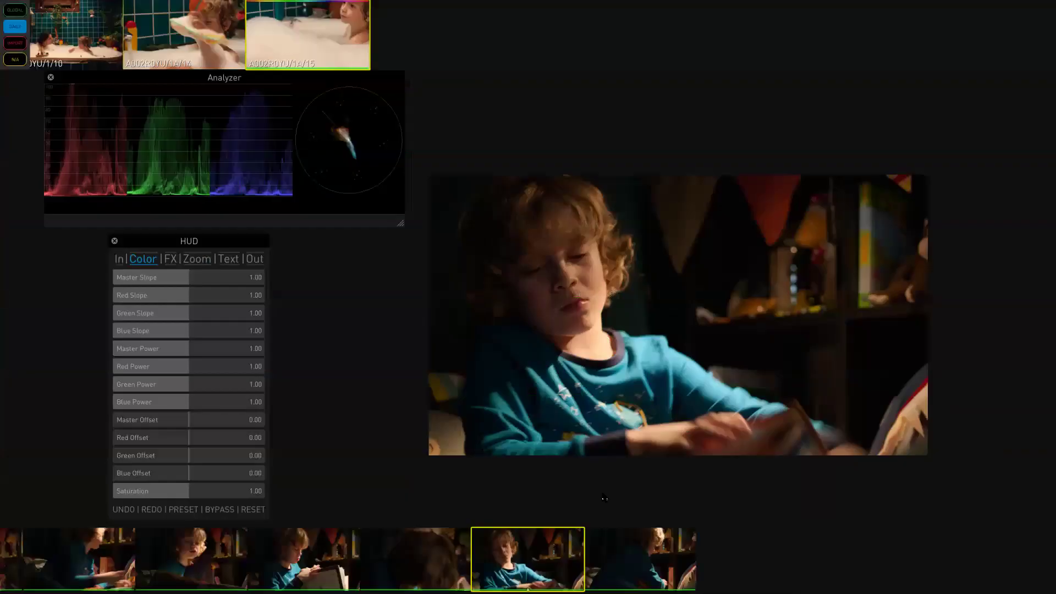
pyautogui.click(604, 499)
pyautogui.click(210, 84)
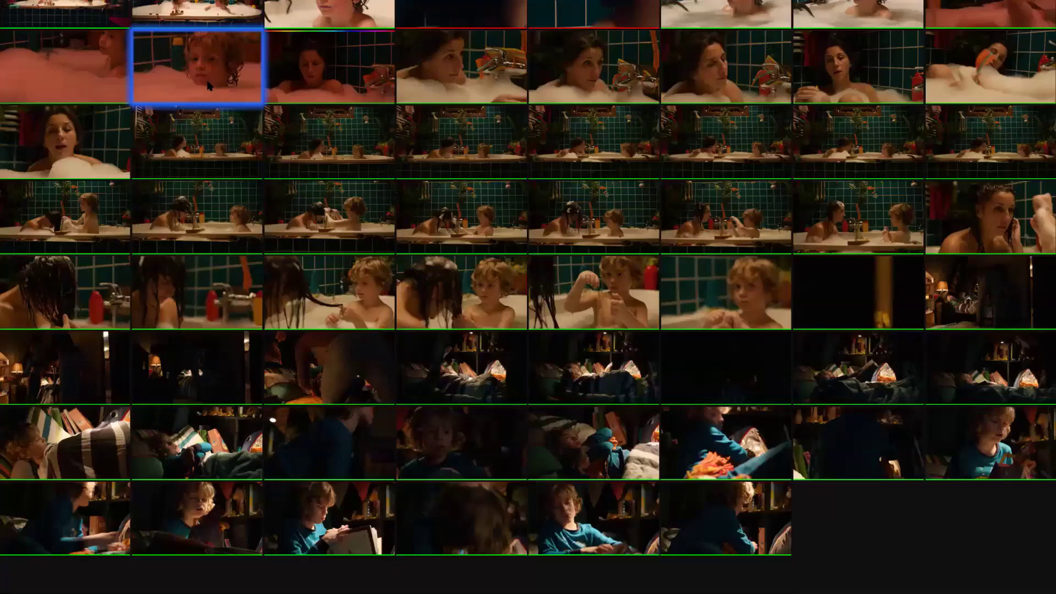
pyautogui.click(236, 83)
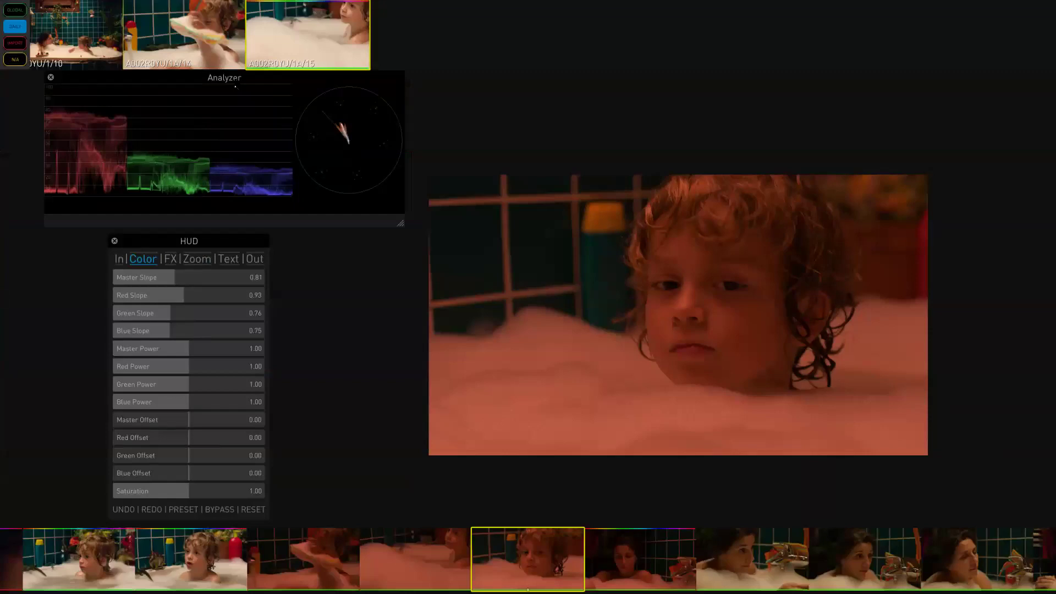
pyautogui.click(235, 83)
pyautogui.moveTo(225, 78); pyautogui.dragTo(224, 84)
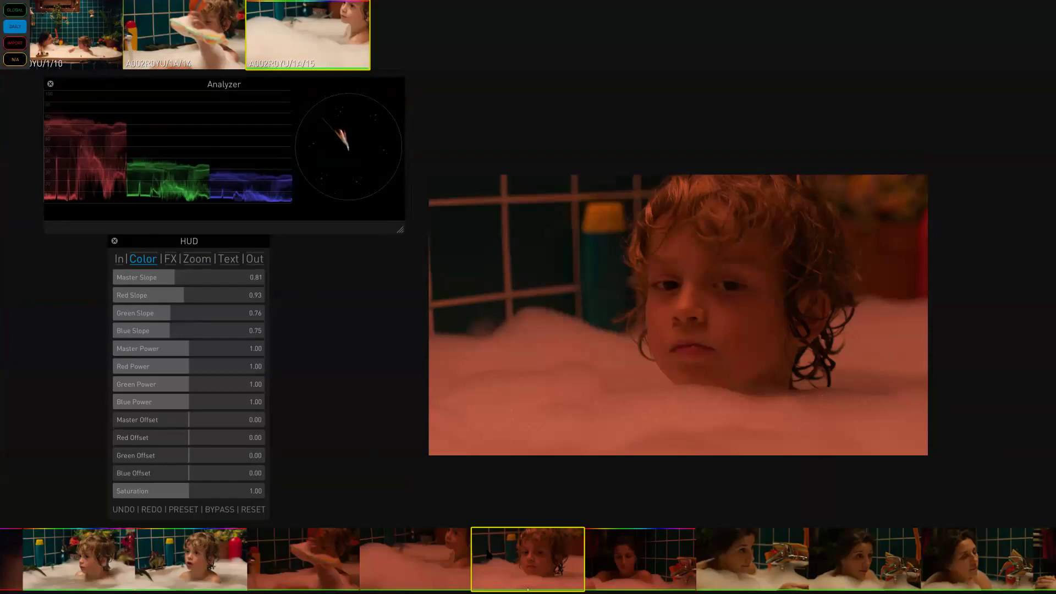
# Copy the red grade onto the boy's bathtub shot just before the red-graded shots and lower its Red Slope to 0.38.
pyautogui.moveTo(230, 565); pyautogui.dragTo(403, 572)
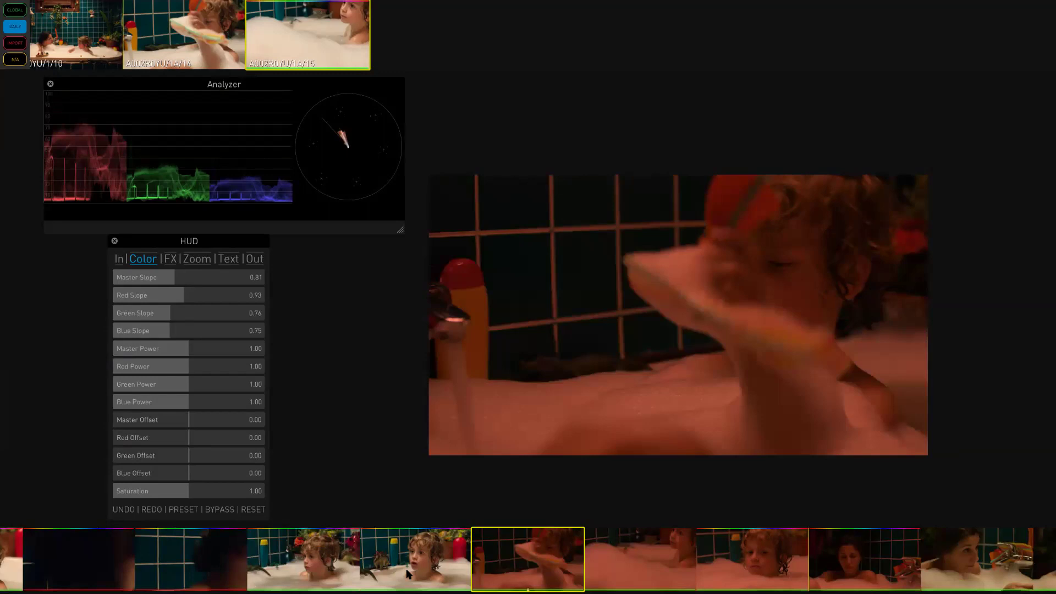
pyautogui.click(407, 574)
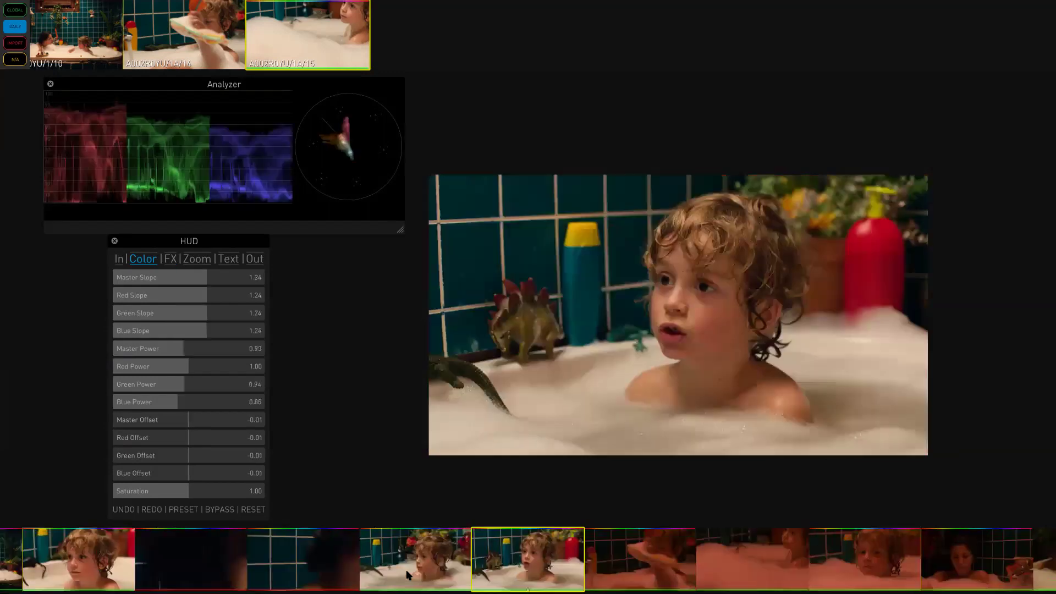
pyautogui.hotkey('ctrl', 'v')
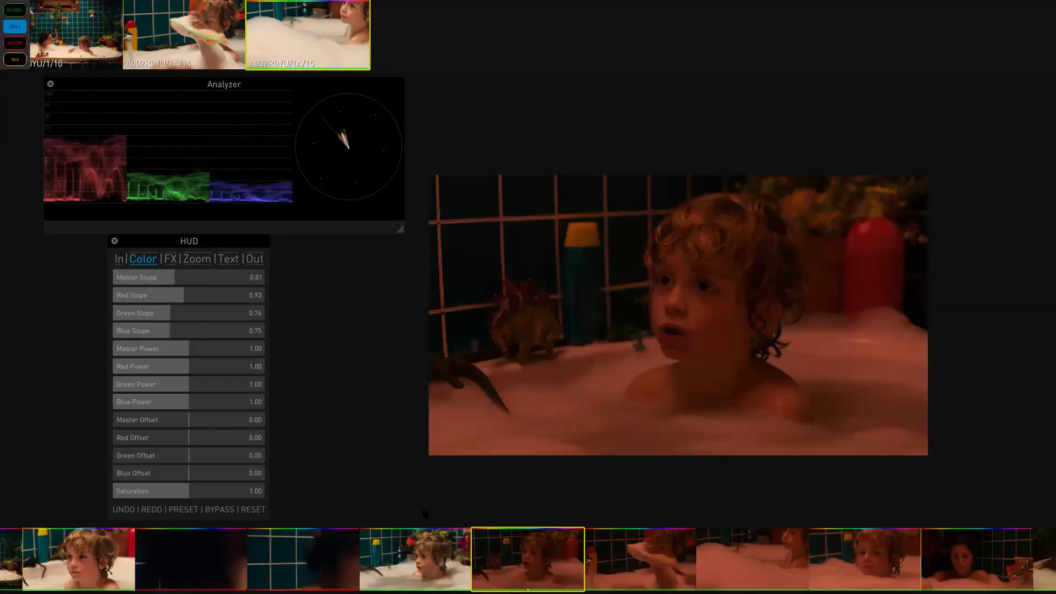
pyautogui.moveTo(182, 302); pyautogui.dragTo(141, 301)
pyautogui.moveTo(532, 571)
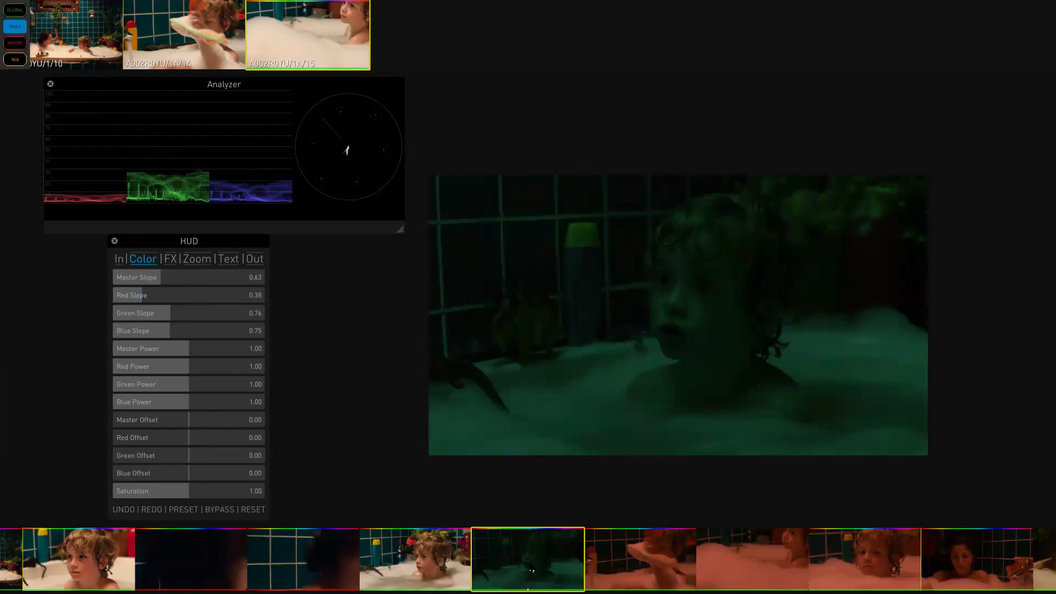
# Copy the green-tinted grade onto the boy's bathtub shot directly before it.
pyautogui.click(405, 580)
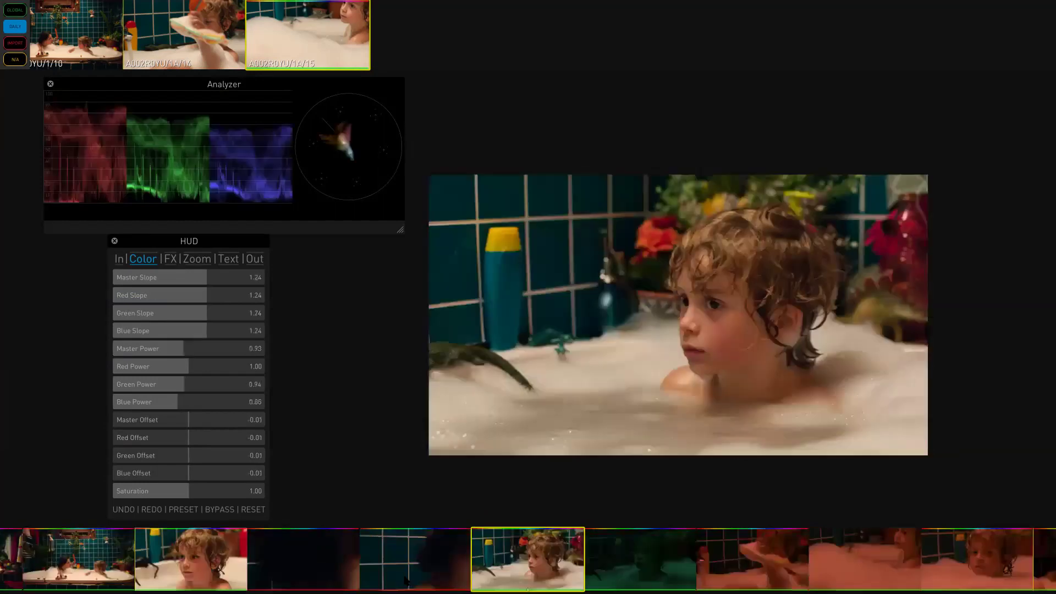
pyautogui.hotkey('ctrl', 'v')
pyautogui.hotkey('ctrl', 'z')
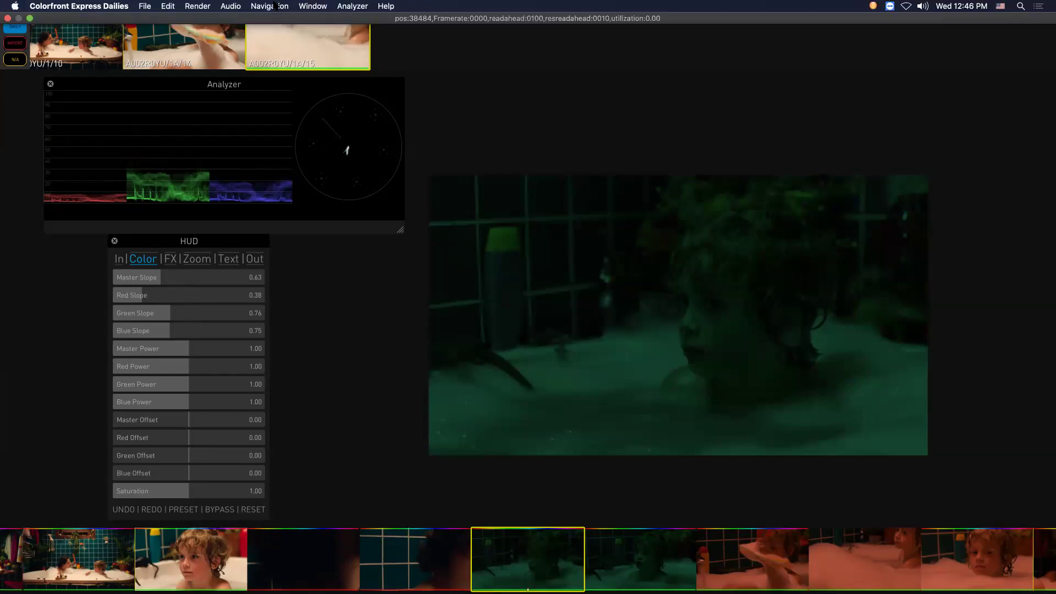
# Open the Look Editor and save the grade of the first red-graded bathtub shot in Look1, named RED.
pyautogui.click(276, 6)
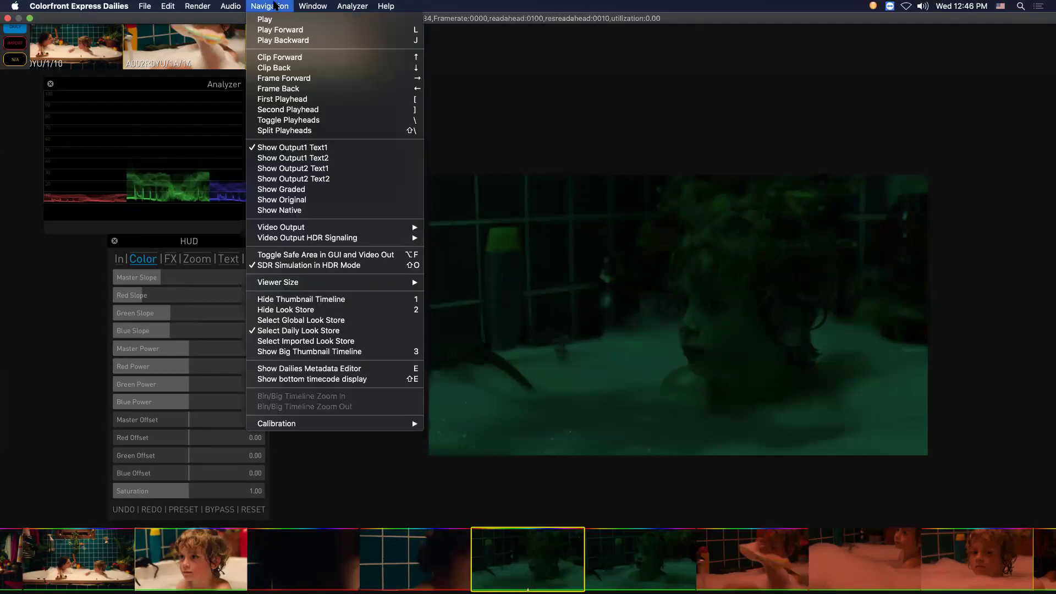
pyautogui.moveTo(315, 7)
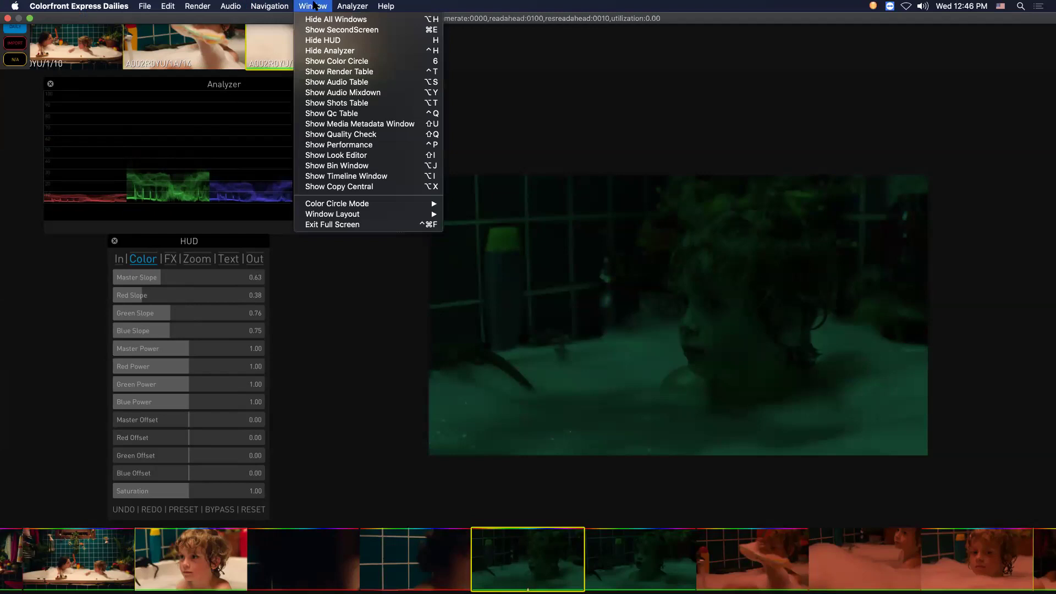
pyautogui.click(390, 157)
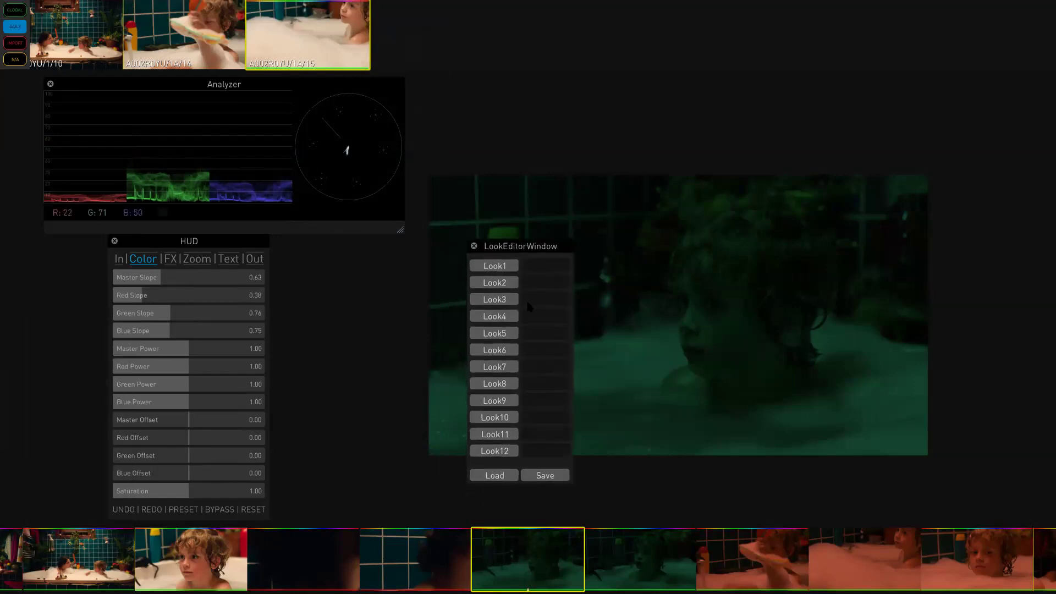
pyautogui.click(762, 570)
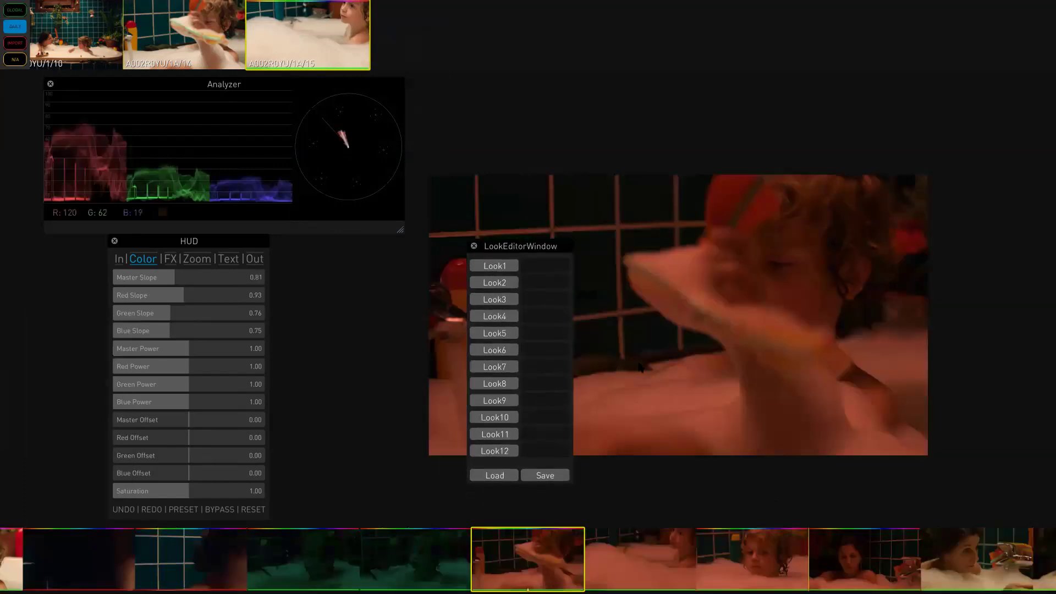
pyautogui.click(494, 267)
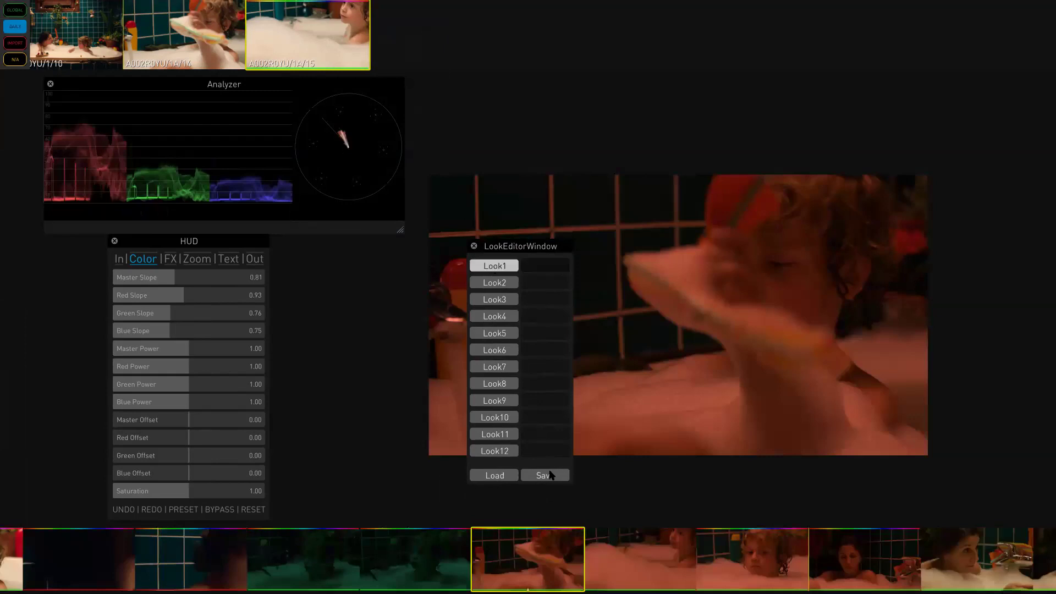
pyautogui.click(552, 472)
pyautogui.click(544, 267)
pyautogui.write('RED')
# Load the saved RED look onto the first of the boy's two green-tinted bathtub shots and close the Look Editor.
pyautogui.press('Left')
pyautogui.press('Left')
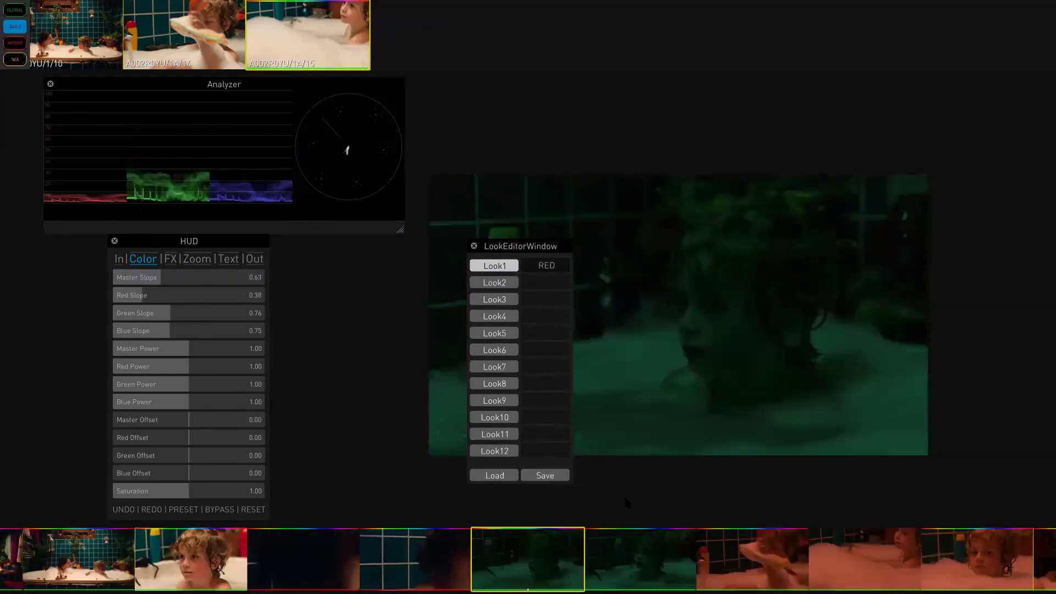
pyautogui.click(495, 477)
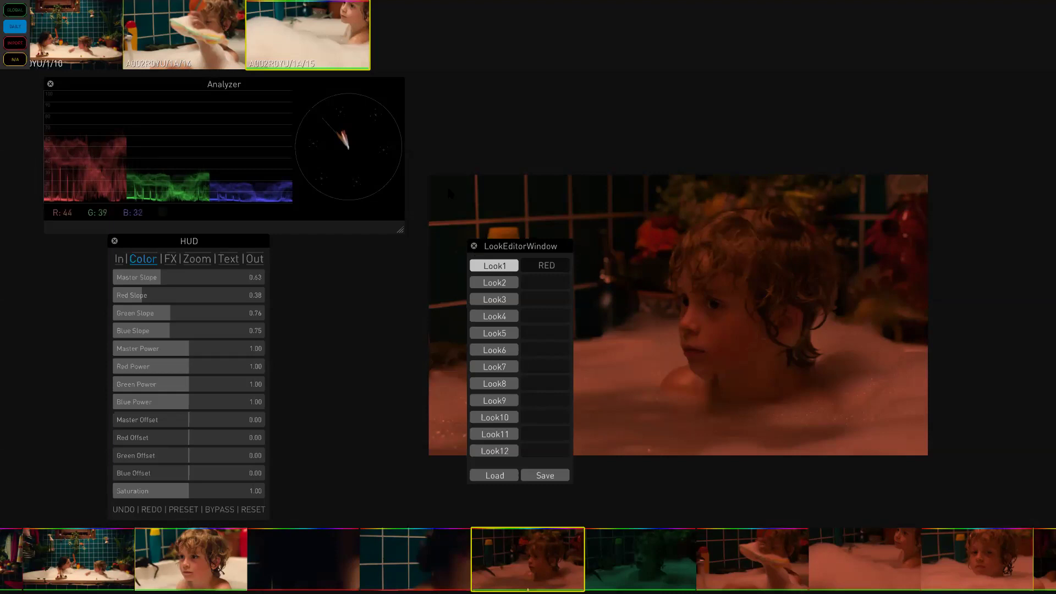
pyautogui.click(474, 247)
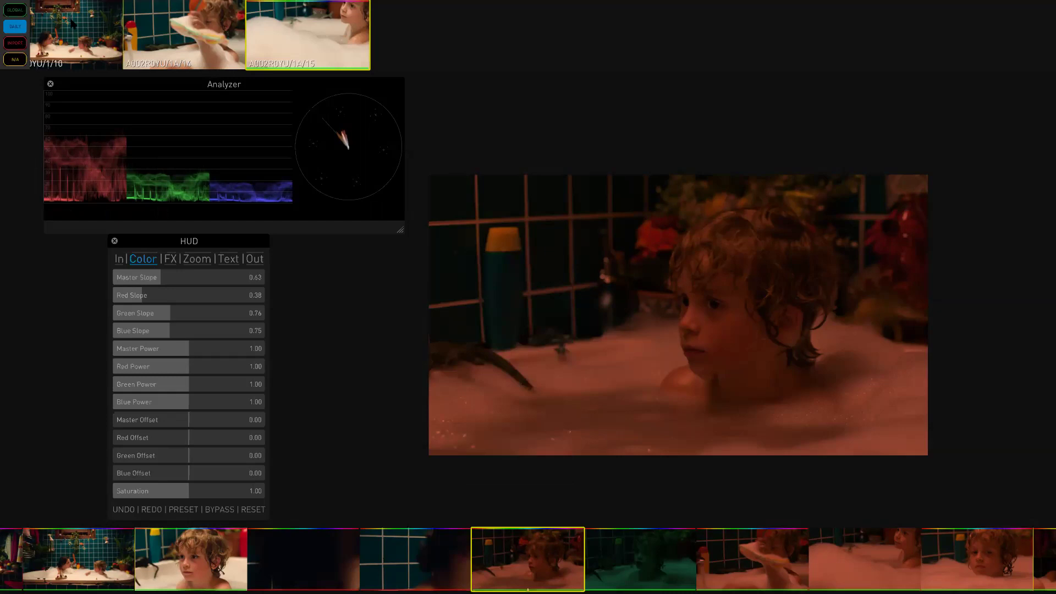
pyautogui.moveTo(74, 26); pyautogui.dragTo(194, 34)
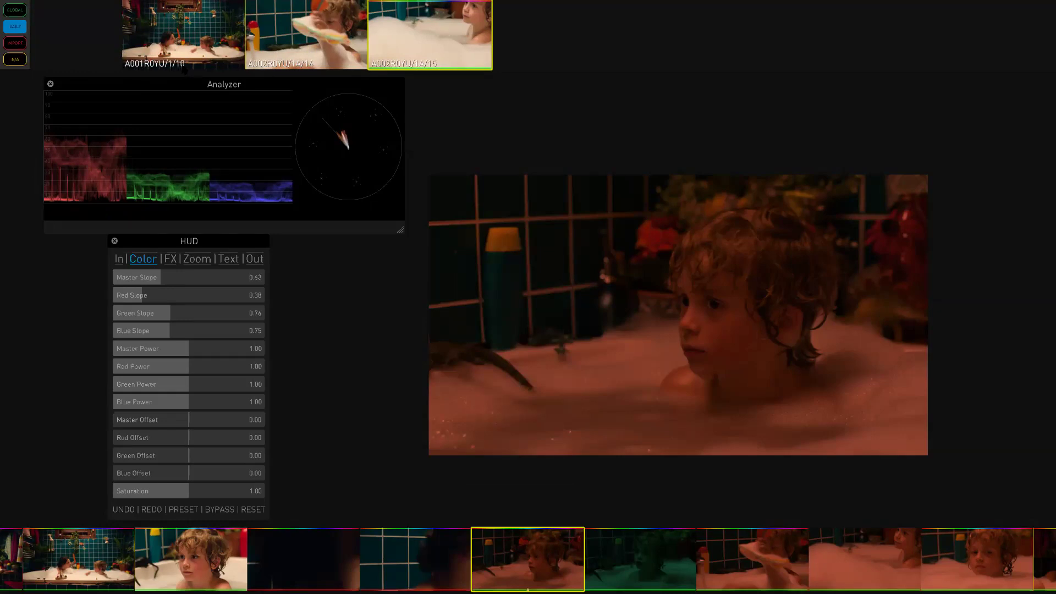
# Examine the Grade preferences, including the LUT export, ACES colorspace and still file settings, and close the preferences.
pyautogui.press('super+comma')
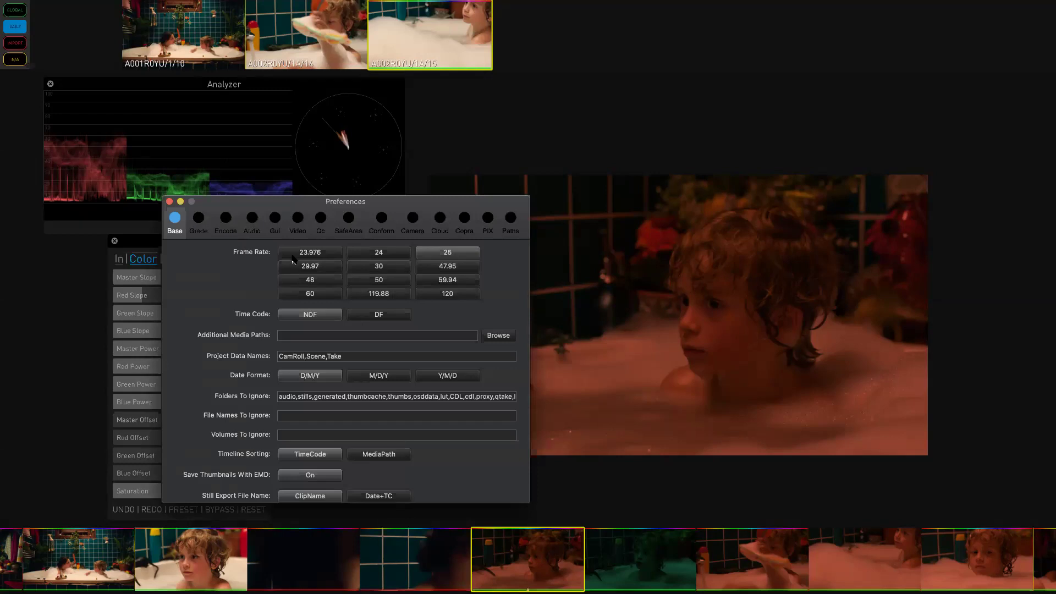
pyautogui.click(198, 223)
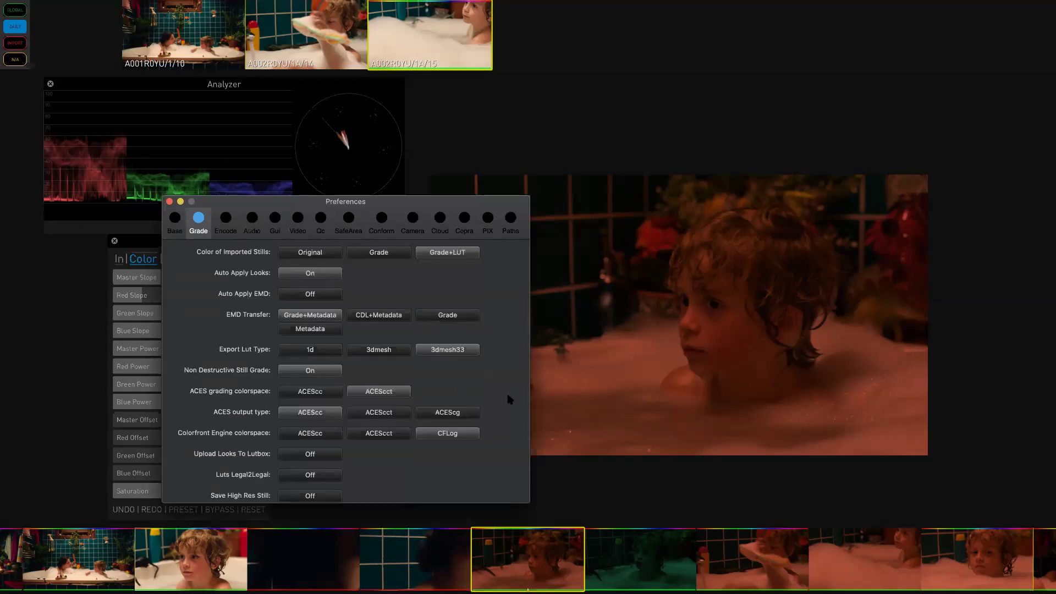
pyautogui.scroll(-5, 509, 400)
pyautogui.scroll(5, 509, 400)
pyautogui.scroll(-3, 509, 400)
pyautogui.scroll(-2, 508, 400)
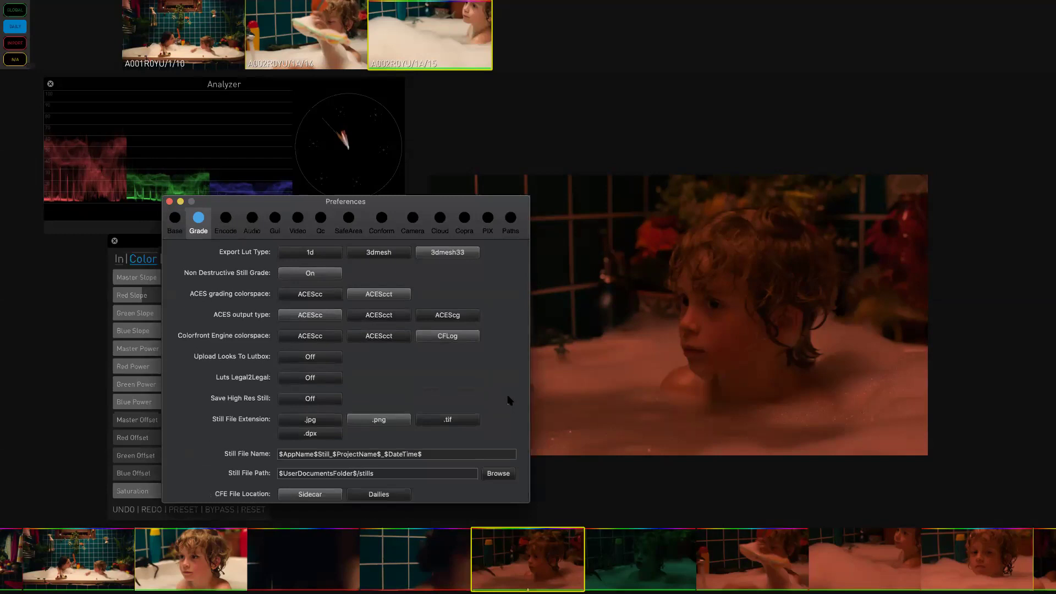
pyautogui.scroll(-1, 509, 400)
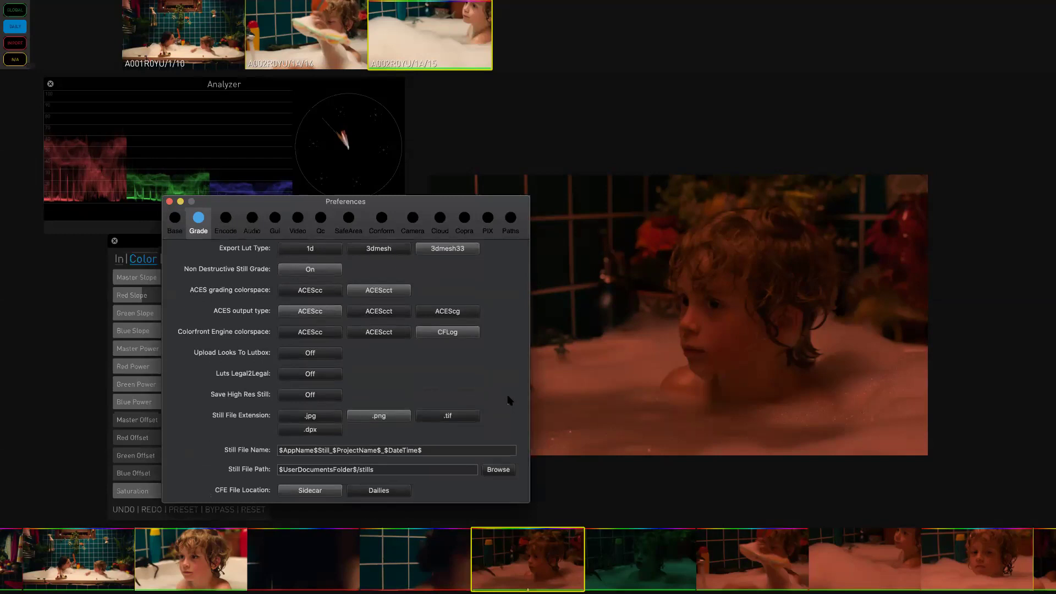
pyautogui.scroll(5, 509, 400)
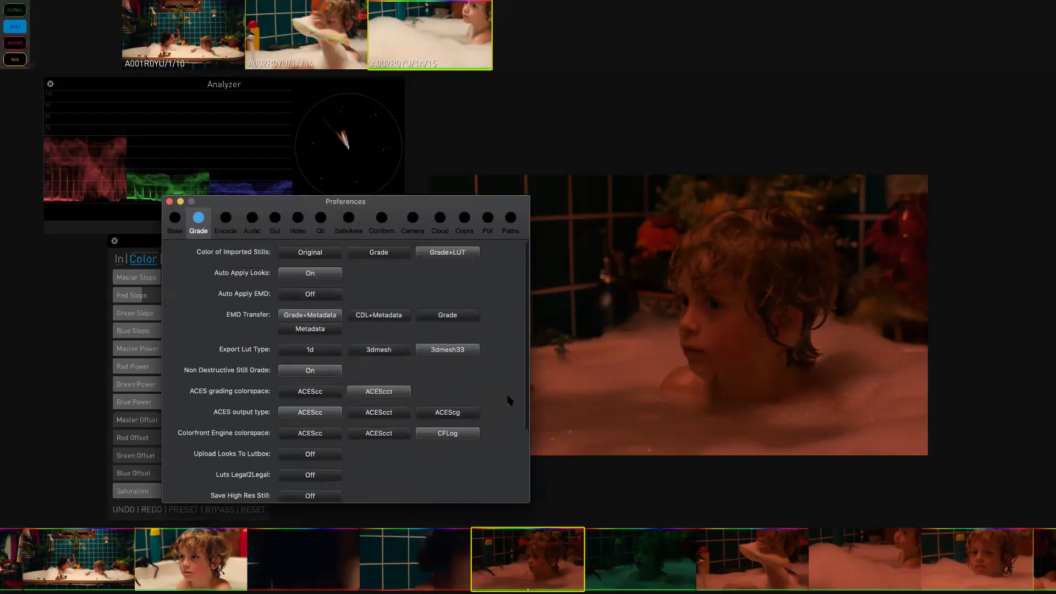
pyautogui.scroll(-2, 509, 400)
pyautogui.scroll(2, 514, 412)
pyautogui.click(170, 202)
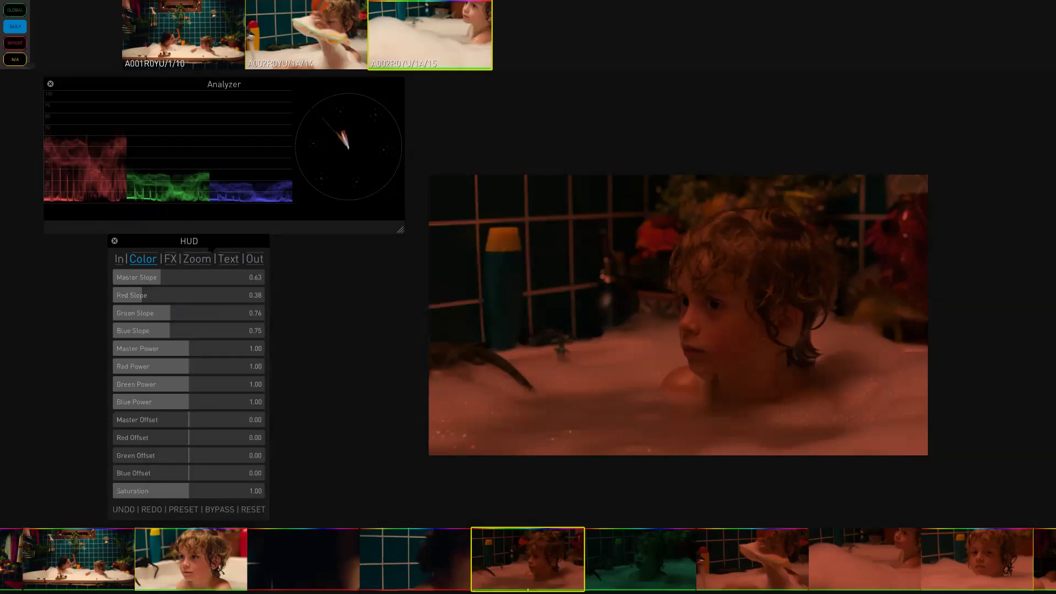
# Reset the color grade of the current close-up of the boy in the bathtub.
pyautogui.moveTo(184, 242); pyautogui.dragTo(185, 241)
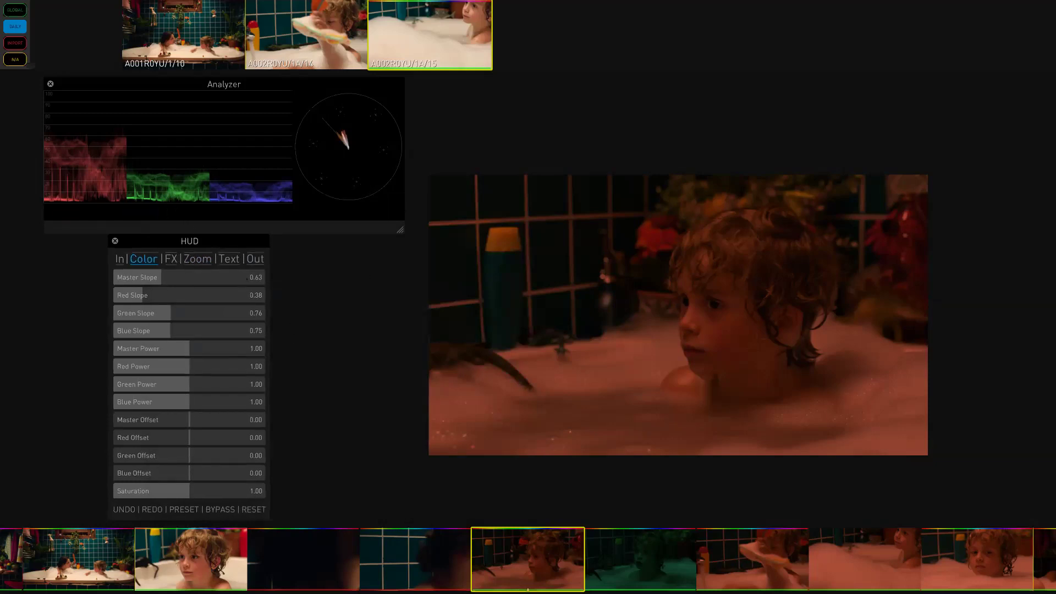
pyautogui.moveTo(53, 577); pyautogui.dragTo(355, 575)
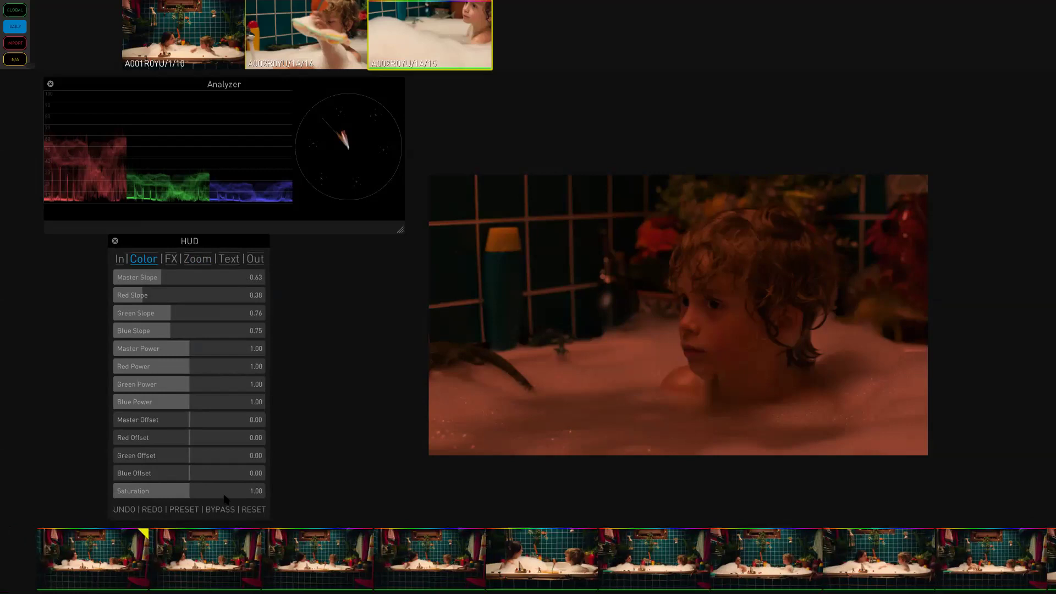
pyautogui.click(253, 510)
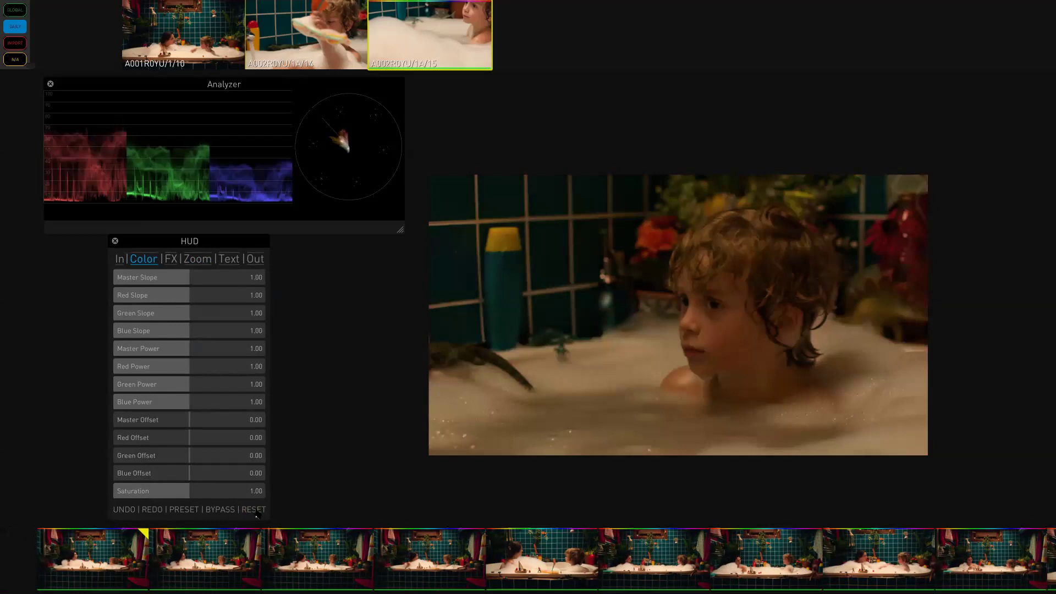
# Load the first wide bathtub shot of the timeline and reset the color grades of the timeline shots.
pyautogui.click(100, 557)
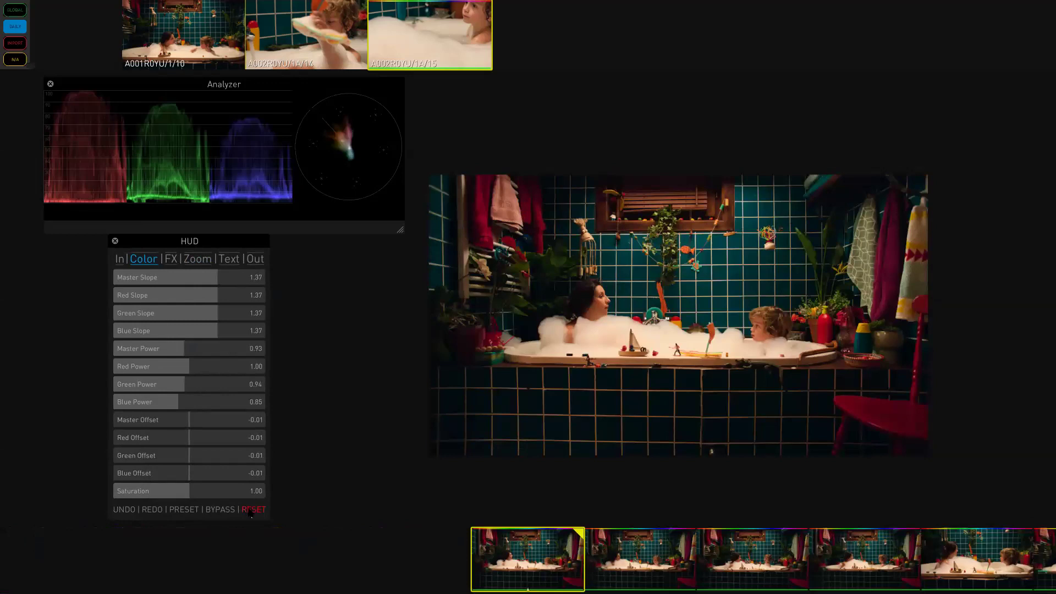
pyautogui.click(250, 511)
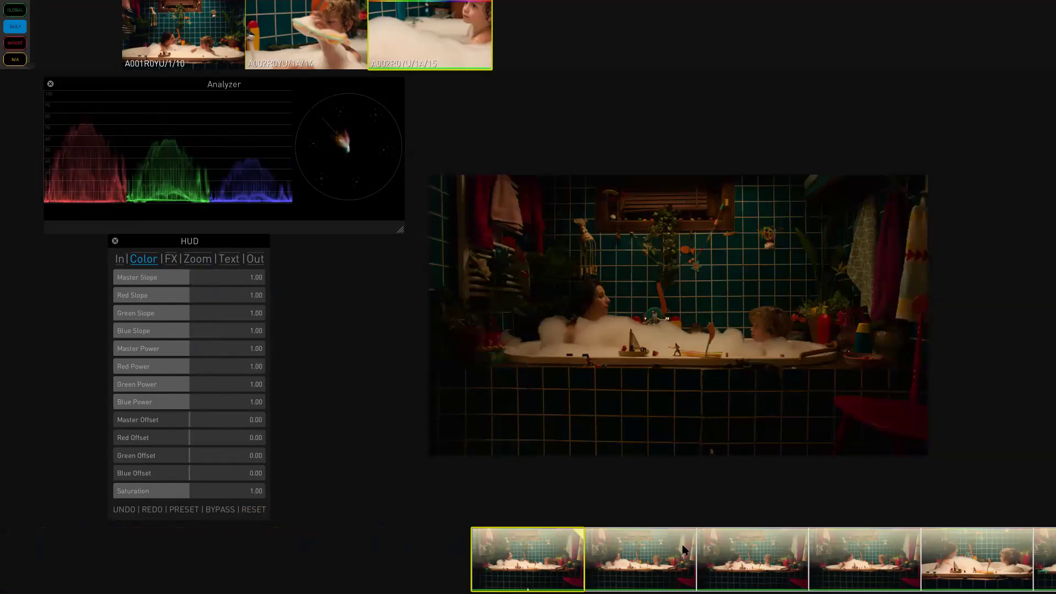
pyautogui.click(532, 560)
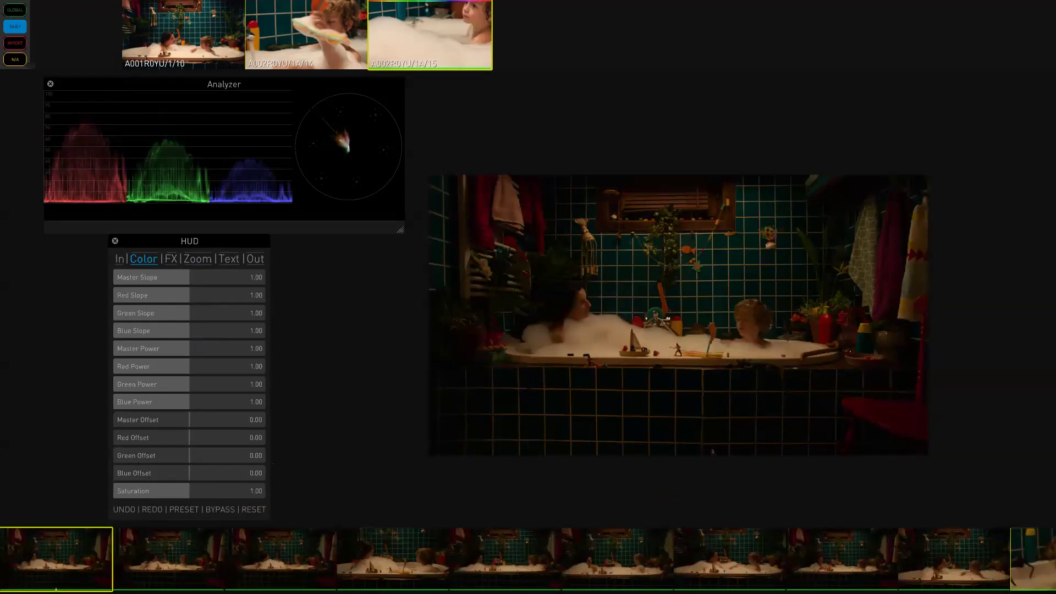
# Brighten the first wide bathtub shot with the color controls and return to the per-hue adjustments.
pyautogui.moveTo(326, 579)
pyautogui.click(143, 260)
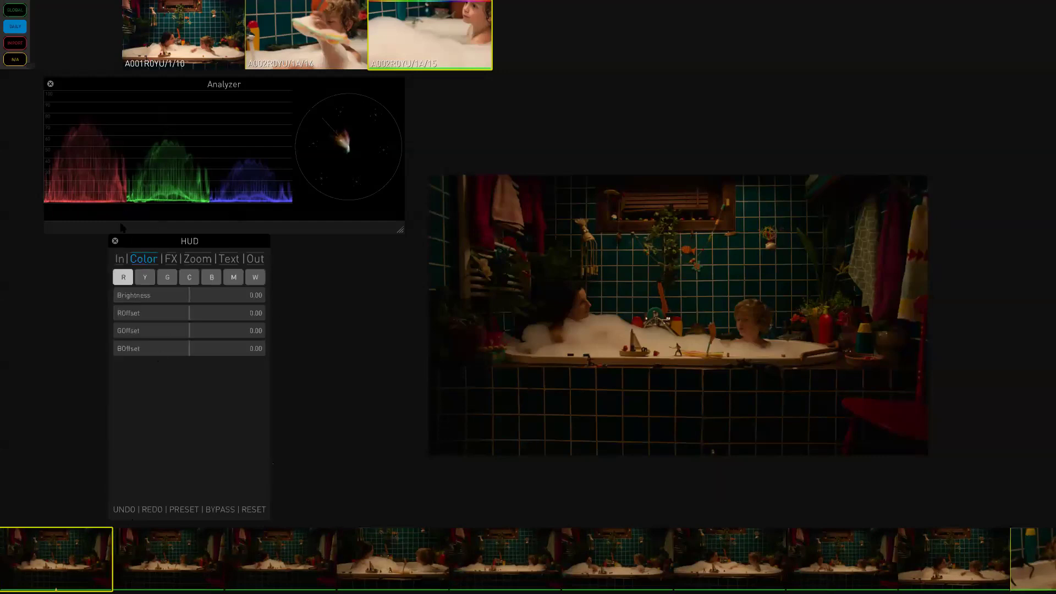
pyautogui.click(141, 261)
pyautogui.moveTo(185, 278); pyautogui.dragTo(150, 272)
pyautogui.click(143, 261)
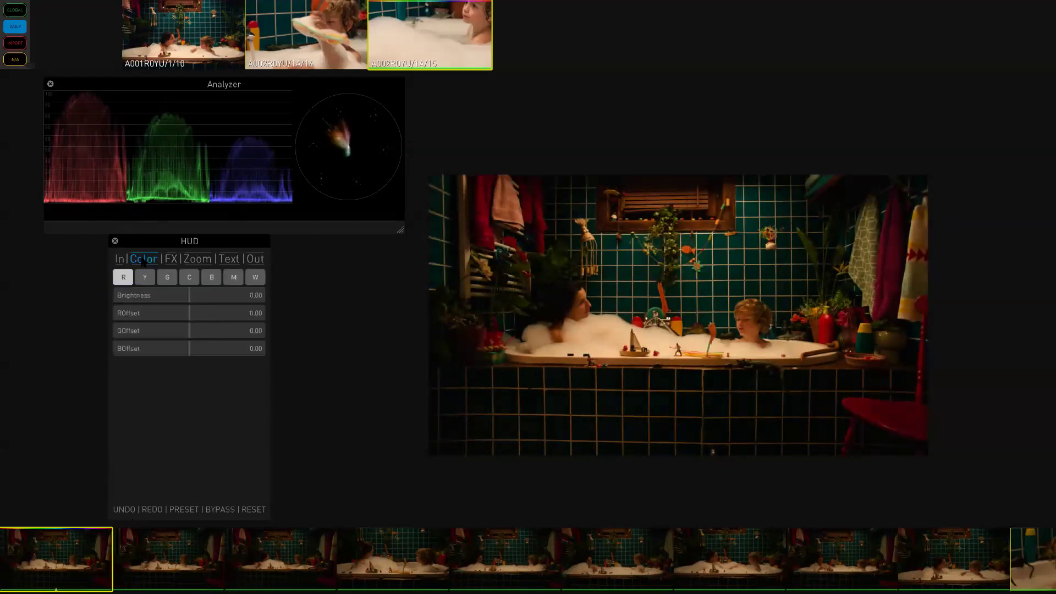
# Try lowering the brightness of the green hue and restore it to its default.
pyautogui.moveTo(189, 302)
pyautogui.mouseDown()
pyautogui.moveTo(159, 303)
pyautogui.moveTo(185, 300)
pyautogui.mouseUp()
pyautogui.click(167, 277)
pyautogui.moveTo(189, 304); pyautogui.dragTo(115, 286)
pyautogui.doubleClick(147, 295)
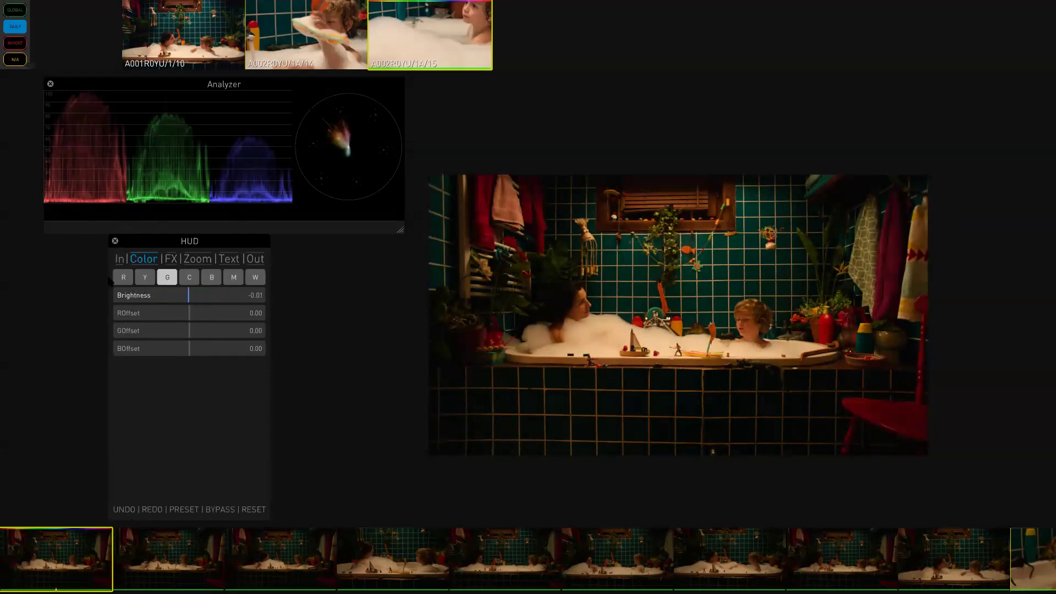
# Try a red offset of -0.21 on the red hue and restore it to its default.
pyautogui.click(121, 278)
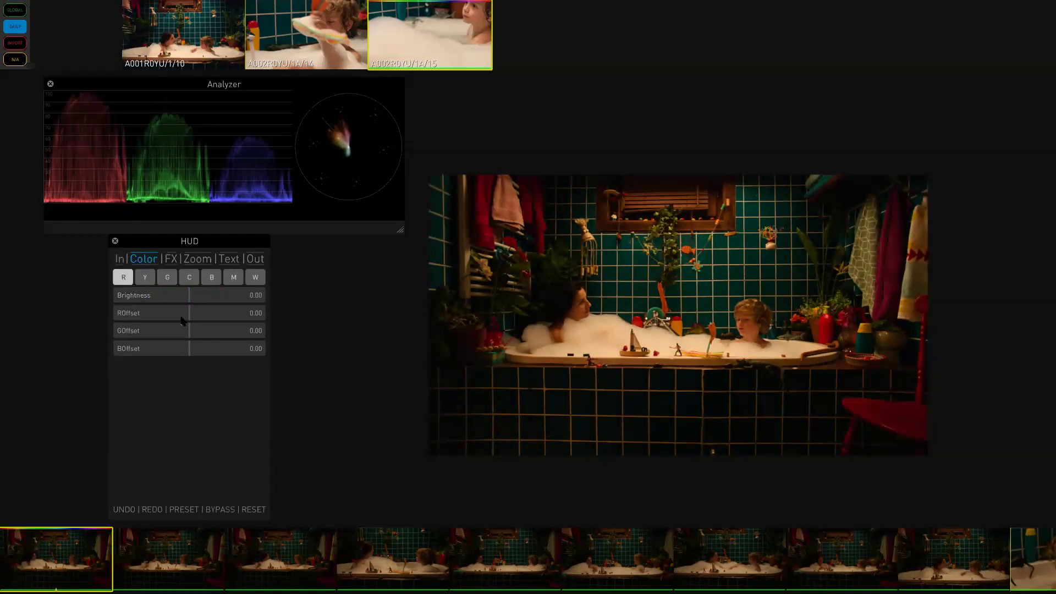
pyautogui.click(187, 300)
pyautogui.moveTo(188, 312); pyautogui.dragTo(174, 313)
pyautogui.moveTo(172, 314); pyautogui.dragTo(175, 313)
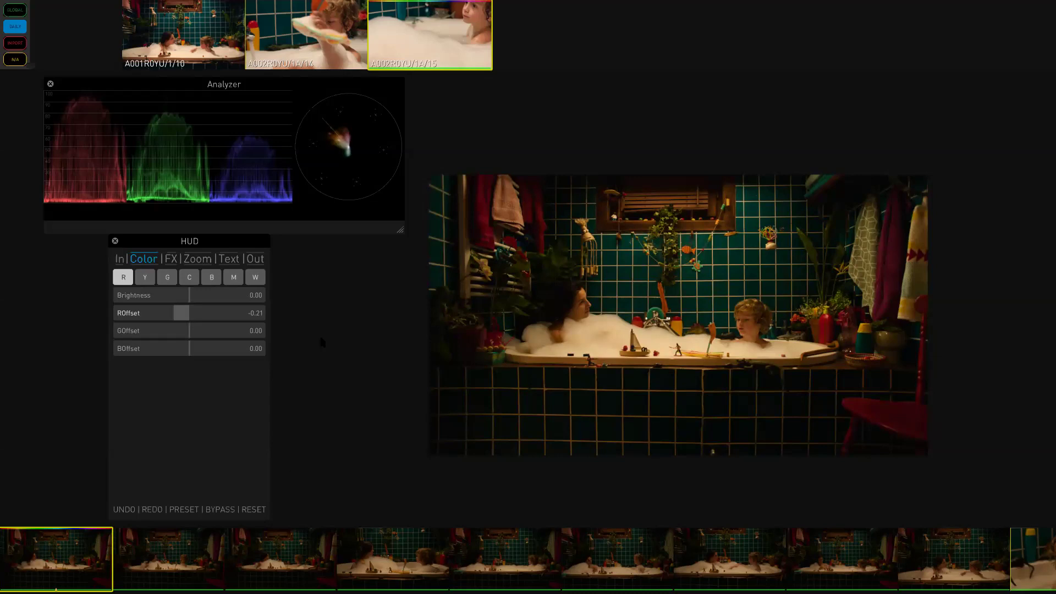
pyautogui.doubleClick(182, 313)
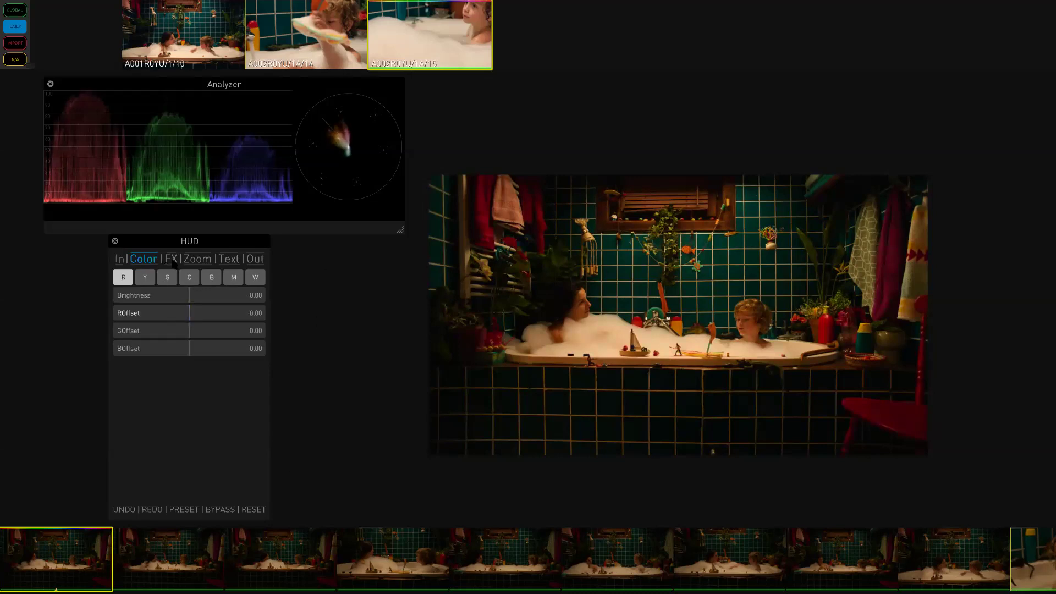
# Try a vignette with a mix of 0.42 and a gradient with a master of 0.84, and reset these effects.
pyautogui.click(173, 262)
pyautogui.moveTo(132, 295); pyautogui.dragTo(192, 302)
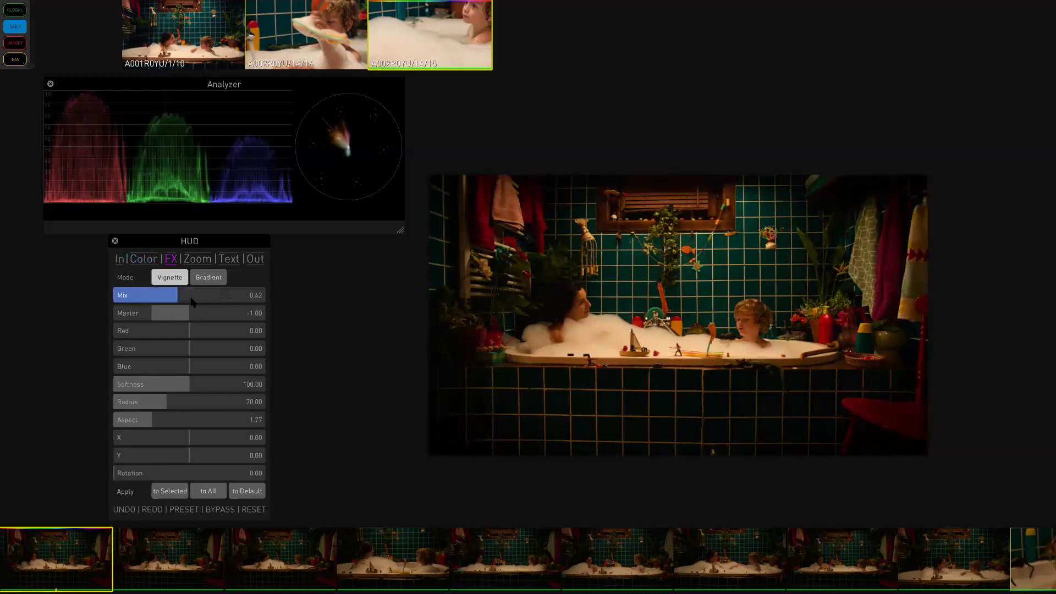
pyautogui.click(219, 278)
pyautogui.moveTo(161, 313); pyautogui.dragTo(114, 313)
pyautogui.click(145, 296)
pyautogui.moveTo(199, 297); pyautogui.dragTo(246, 319)
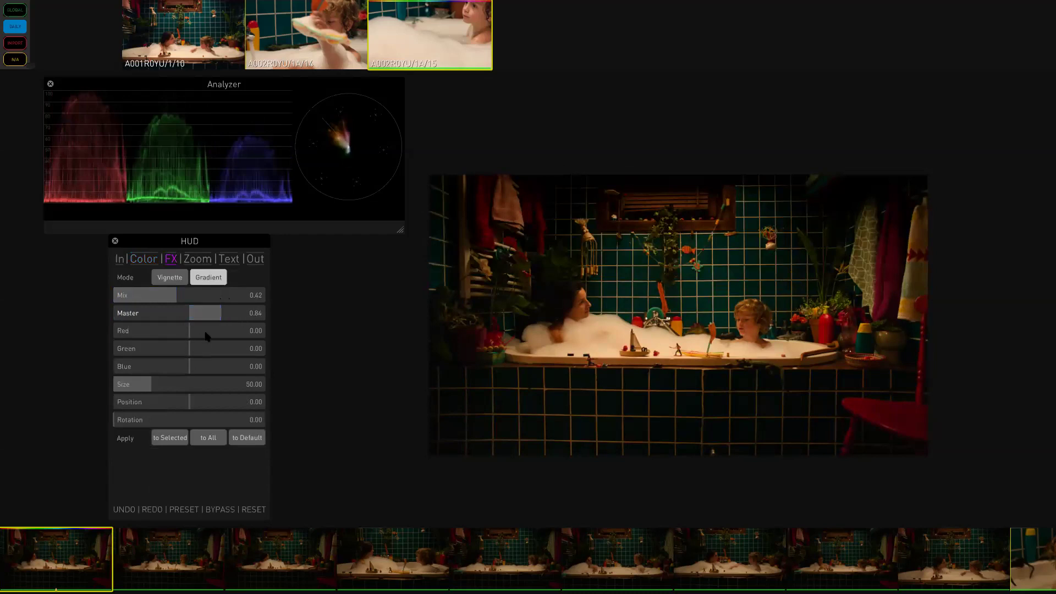
pyautogui.click(259, 510)
pyautogui.click(173, 259)
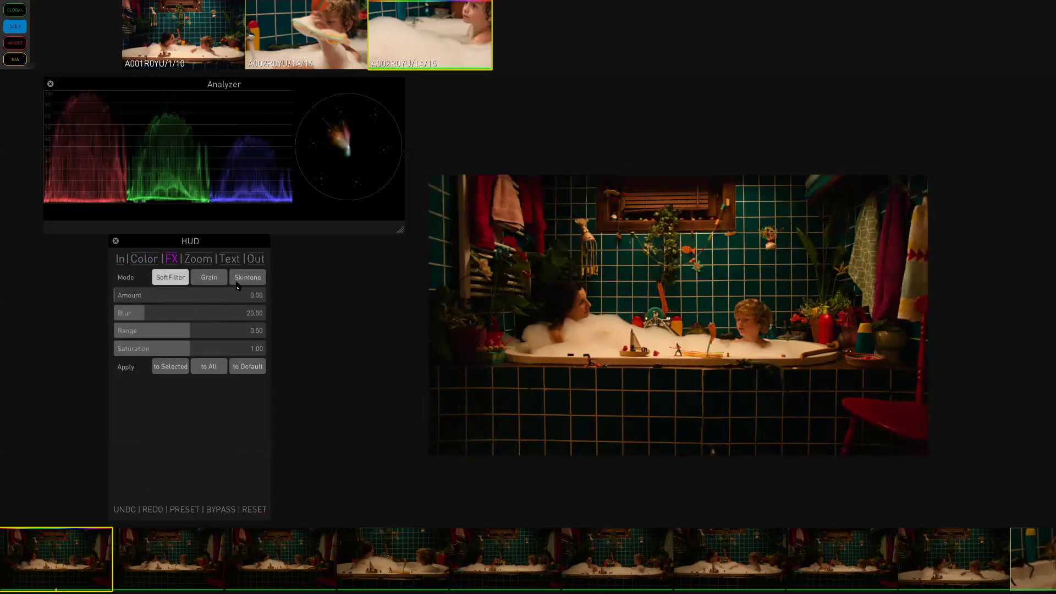
# Try the Fit, Center and Stretch zoom modes on the wide bathtub shot and return to FitAll.
pyautogui.click(197, 259)
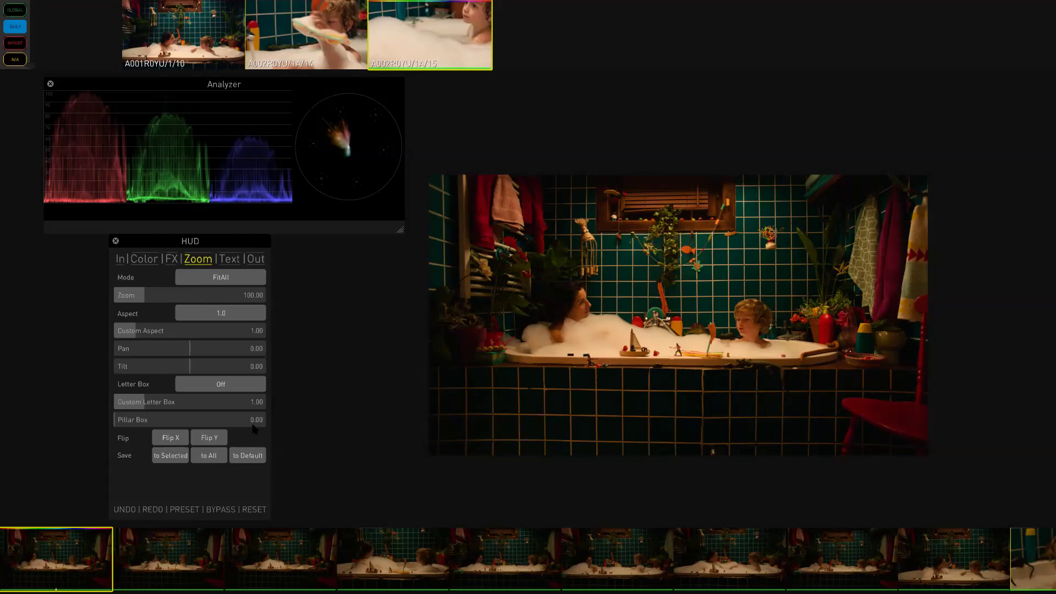
pyautogui.moveTo(243, 248); pyautogui.dragTo(243, 247)
pyautogui.click(225, 277)
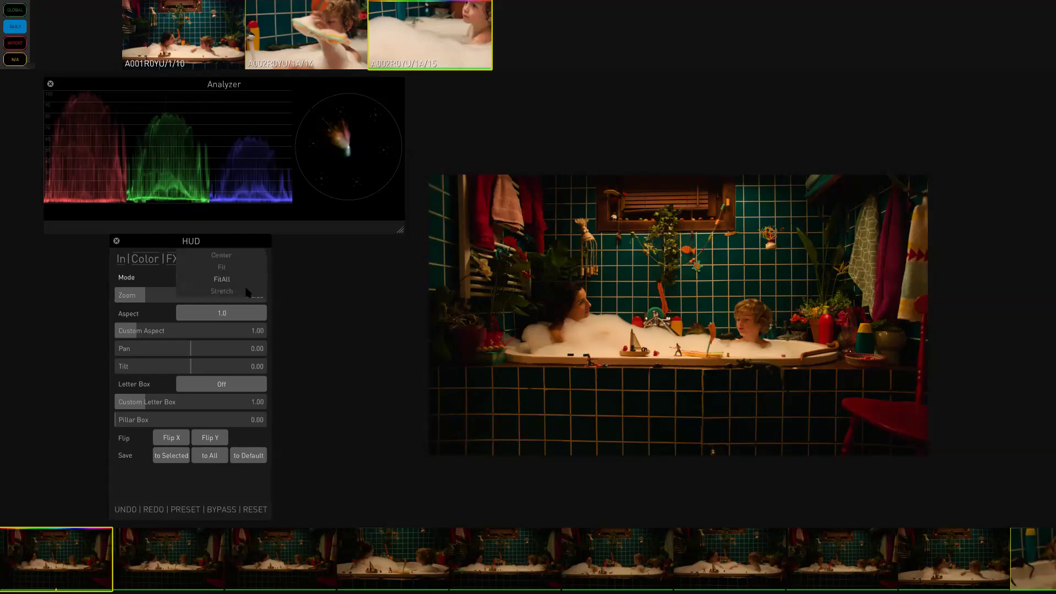
pyautogui.click(227, 280)
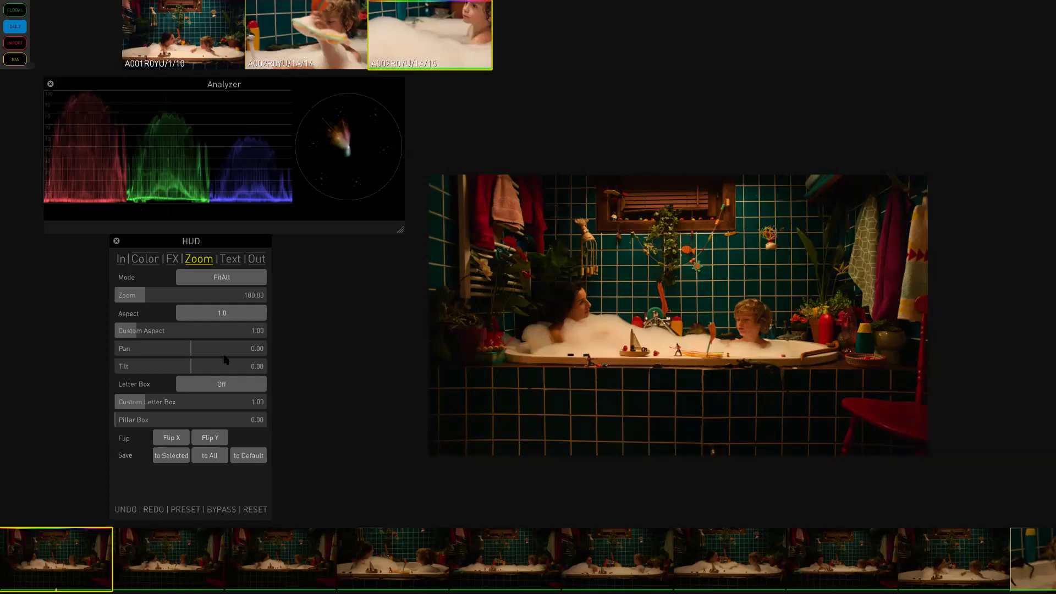
pyautogui.click(236, 281)
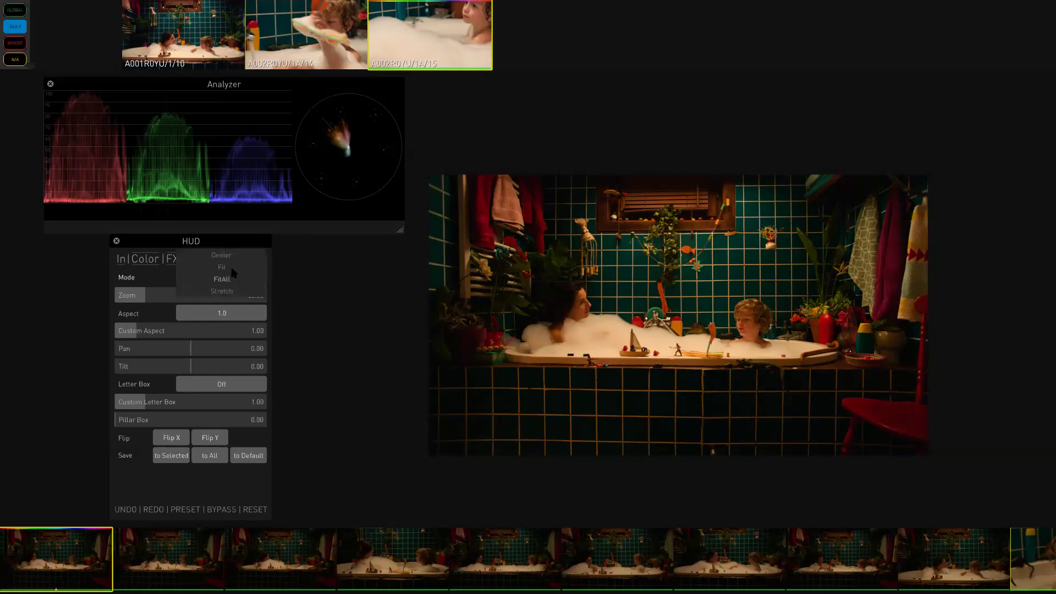
pyautogui.click(222, 267)
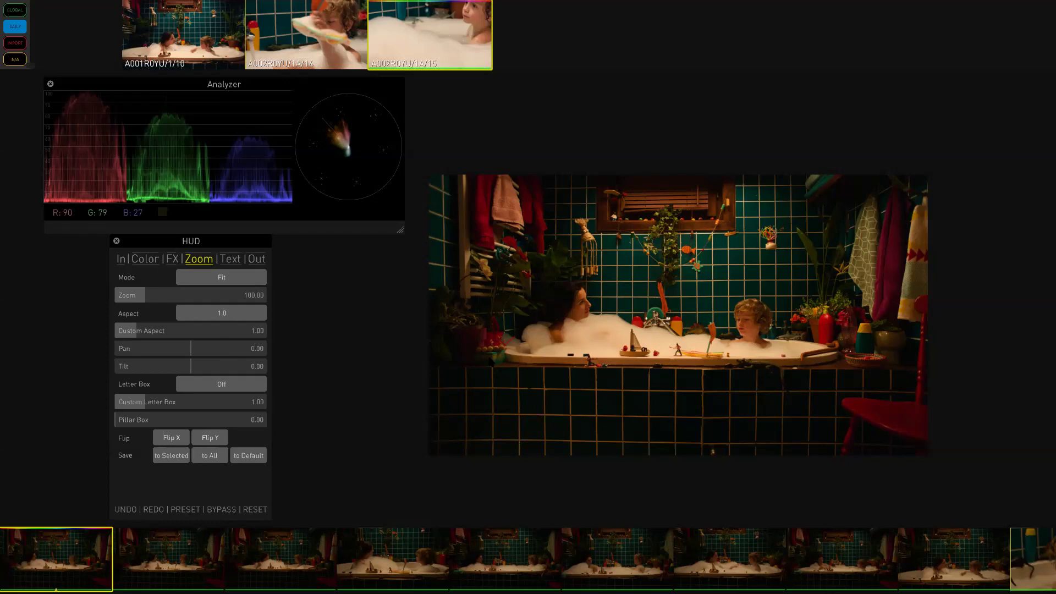
pyautogui.click(250, 278)
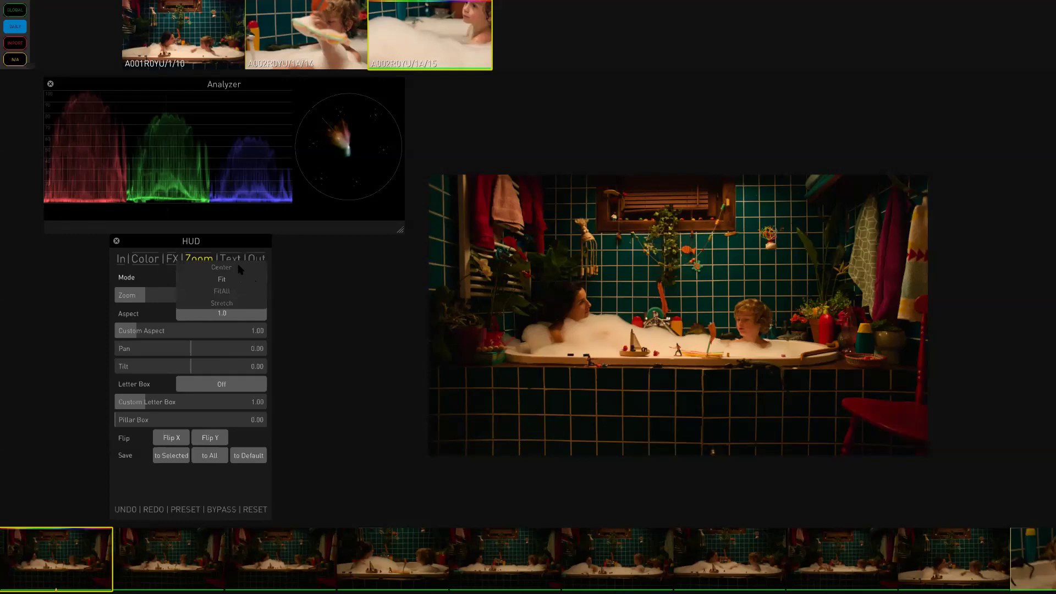
pyautogui.click(240, 269)
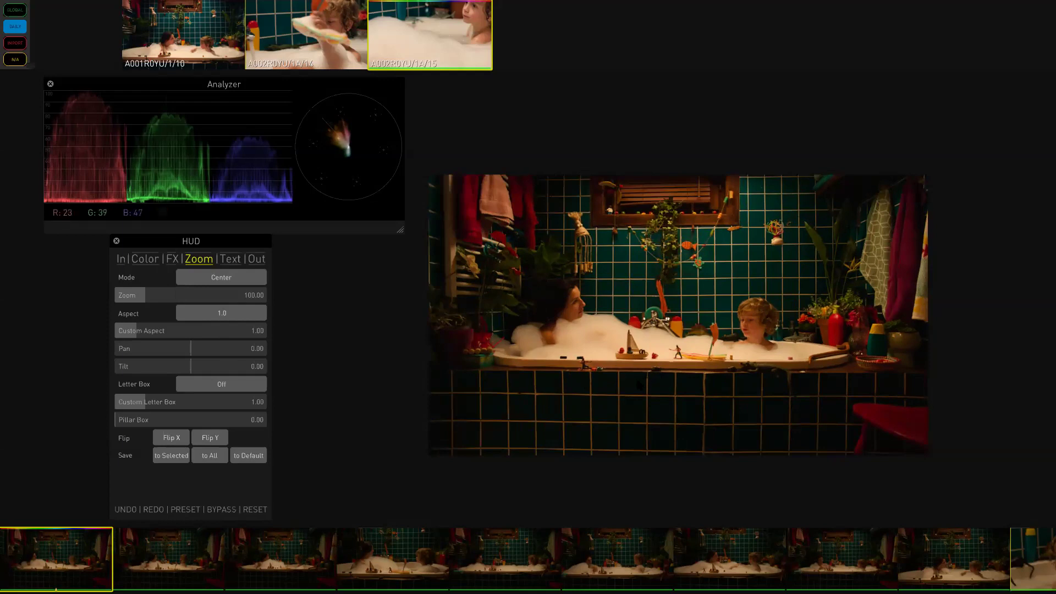
pyautogui.click(237, 281)
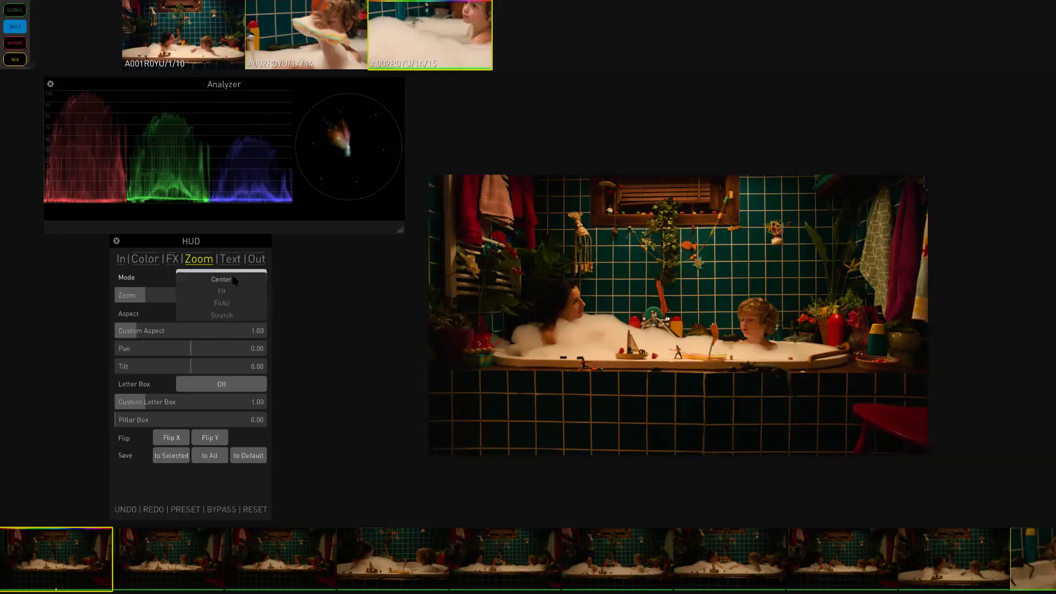
pyautogui.click(230, 317)
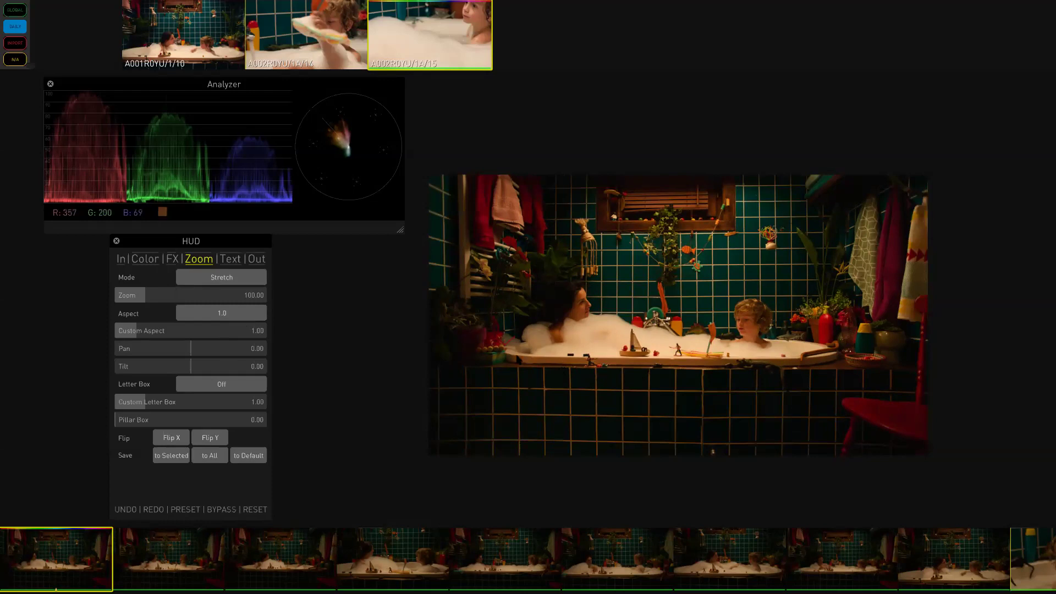
pyautogui.click(204, 279)
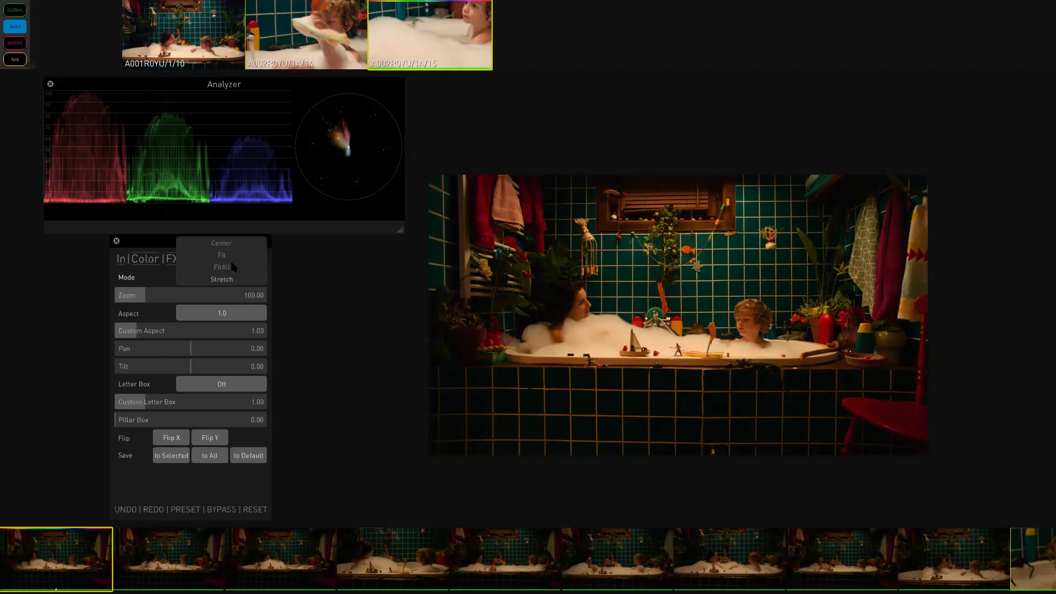
pyautogui.click(233, 268)
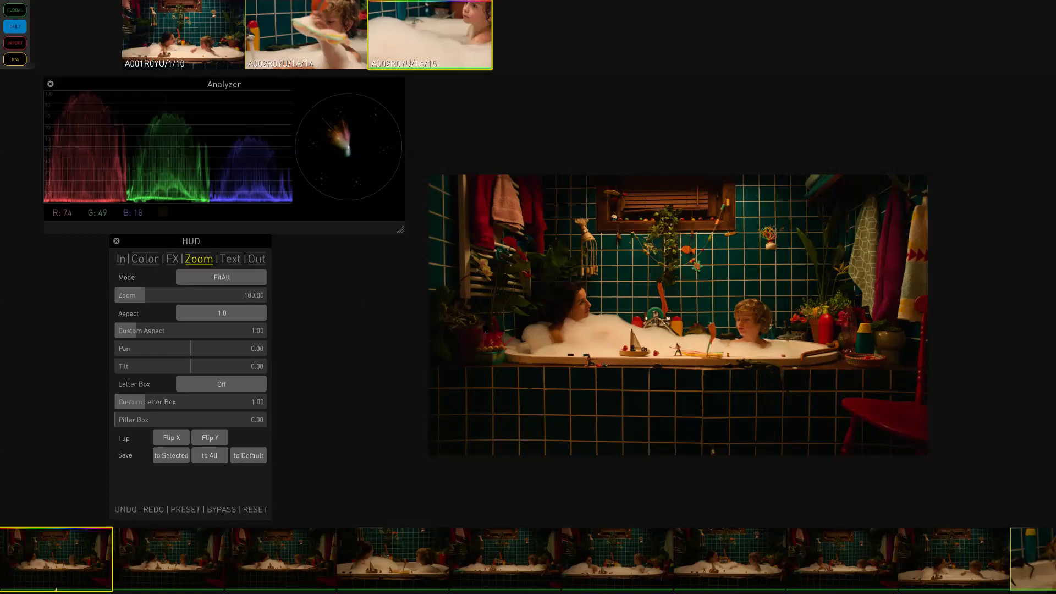
# Try another aspect preset and a custom aspect of 1.63 on the shot, and return to the 1.0 aspect.
pyautogui.click(242, 315)
pyautogui.click(234, 339)
pyautogui.click(232, 311)
pyautogui.click(213, 327)
pyautogui.click(165, 332)
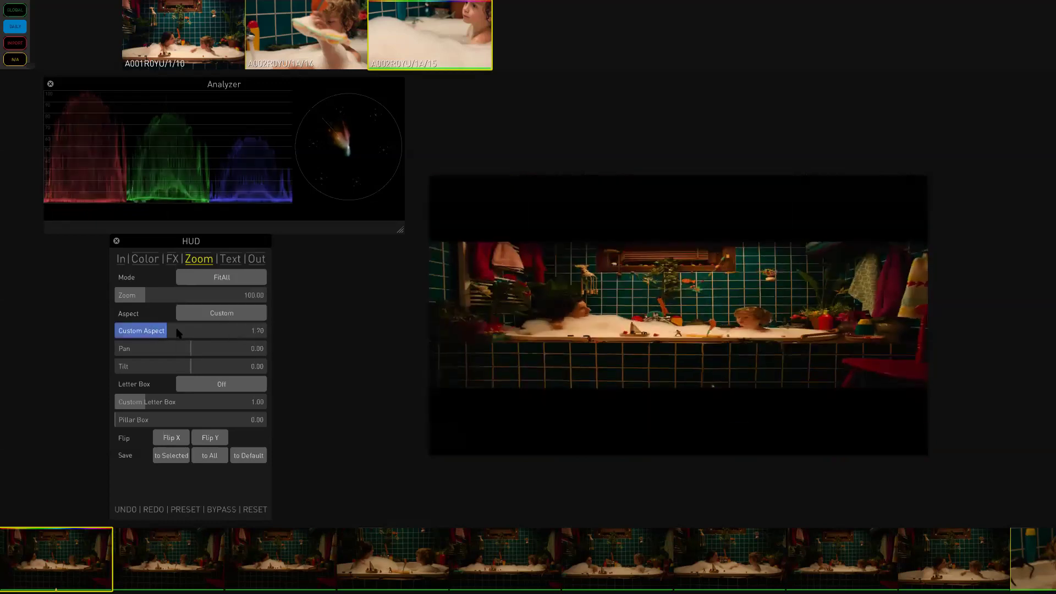
pyautogui.moveTo(165, 332); pyautogui.dragTo(163, 332)
pyautogui.click(242, 313)
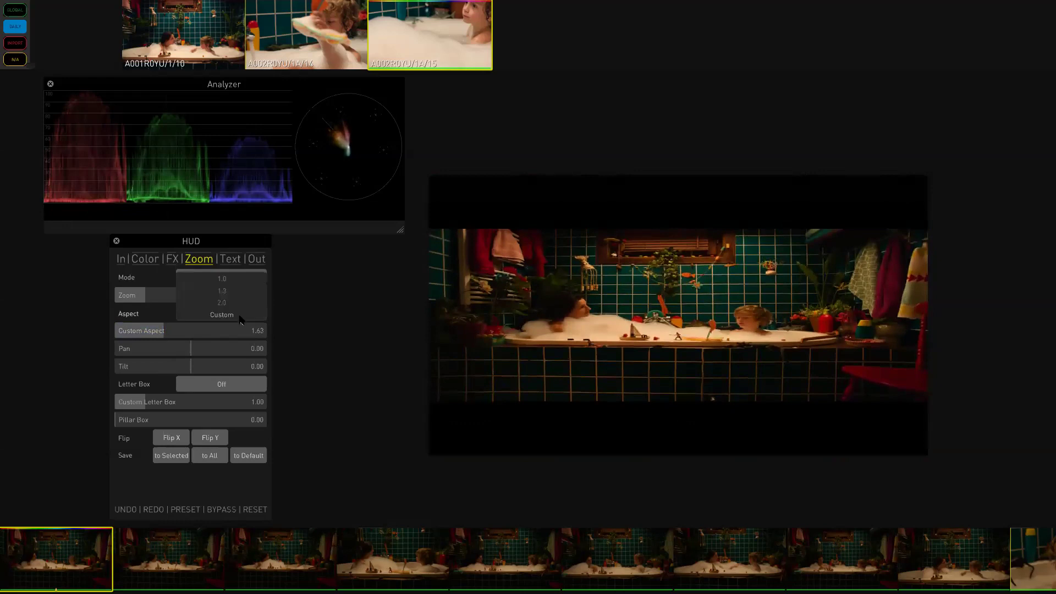
pyautogui.click(233, 279)
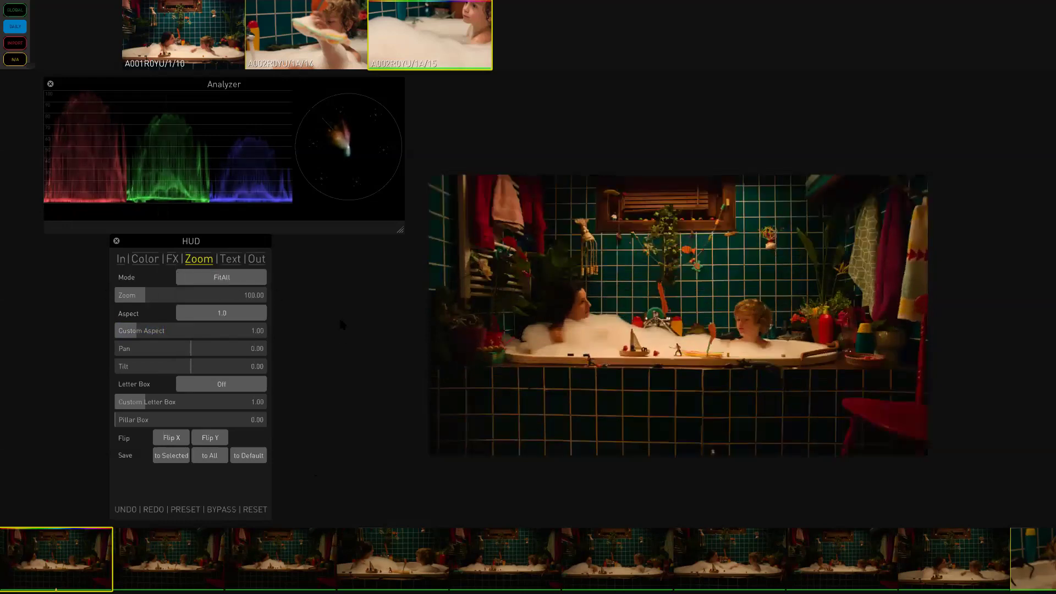
# Try a zoom of 160.99 with a pan of -0.92 and a tilt of 17.24 on the shot, and reset them.
pyautogui.moveTo(137, 301); pyautogui.dragTo(182, 299)
pyautogui.moveTo(188, 349); pyautogui.dragTo(205, 374)
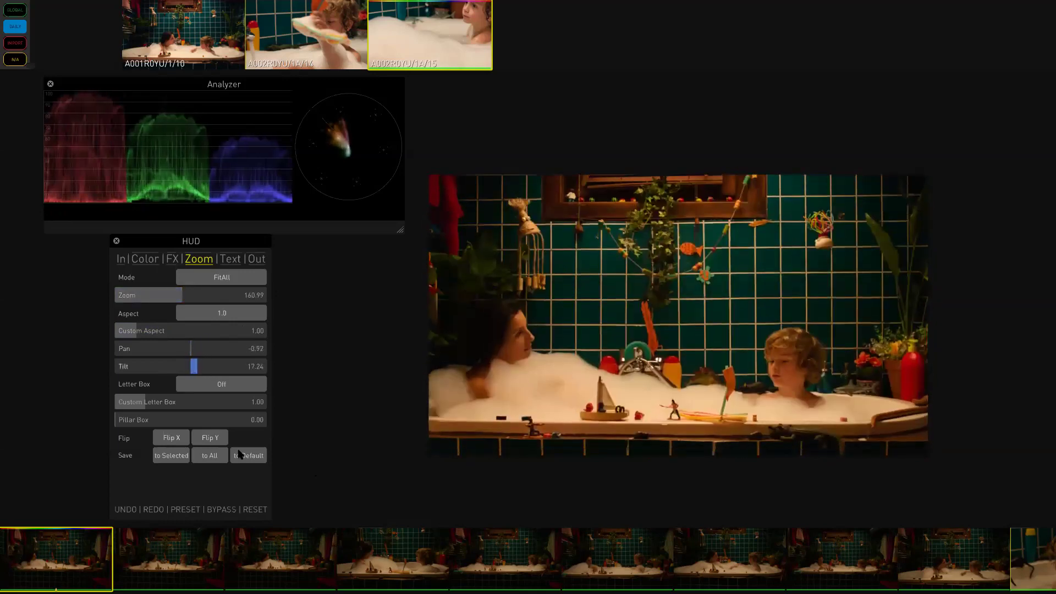
pyautogui.click(257, 510)
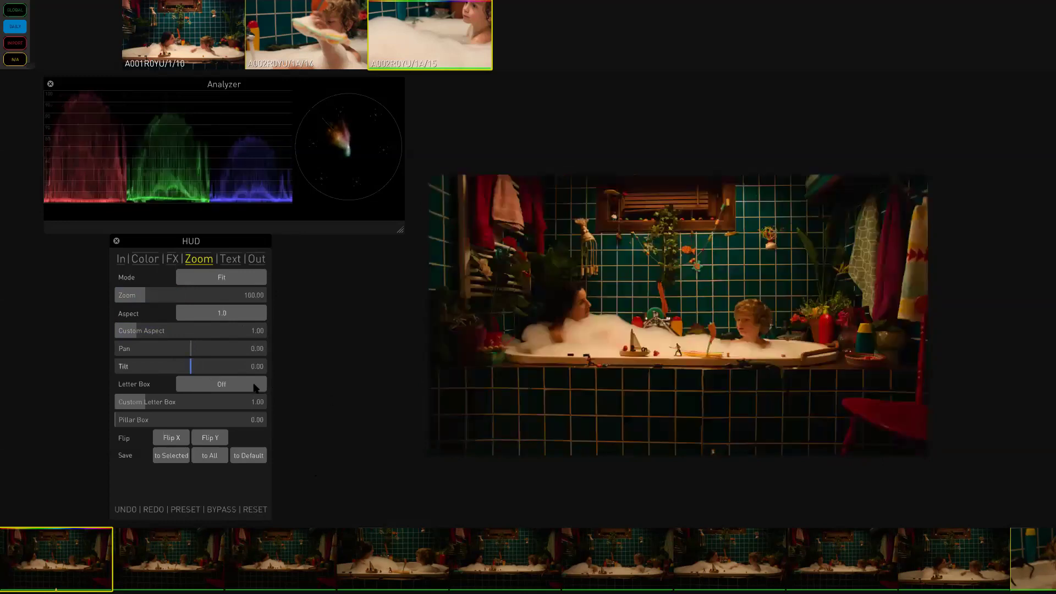
# Try the 2.39 letter box, a custom letter box of 2.40 and a pillar box on the shot, and reset them.
pyautogui.click(240, 385)
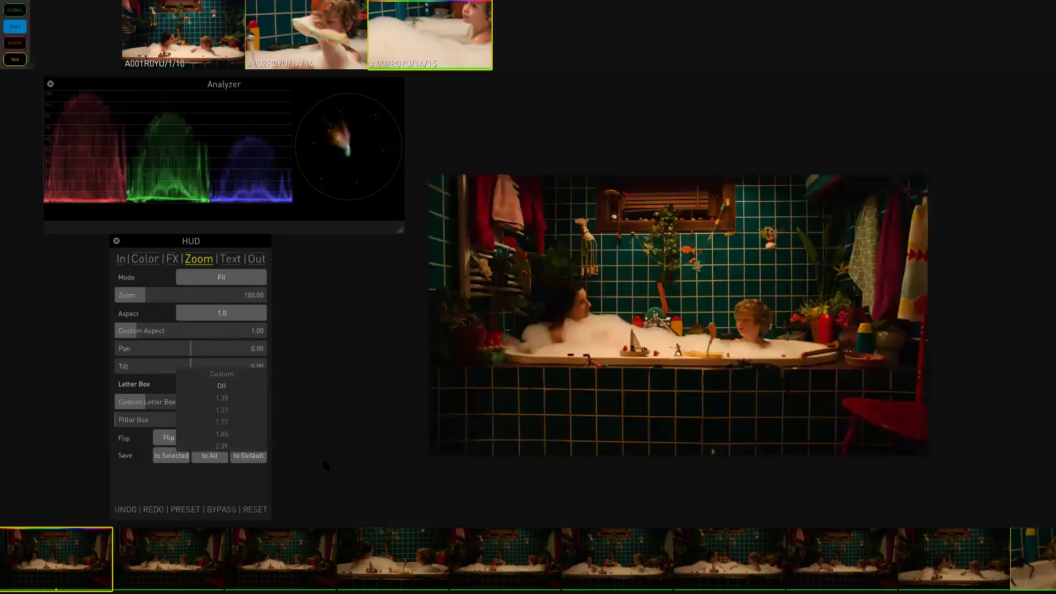
pyautogui.click(230, 445)
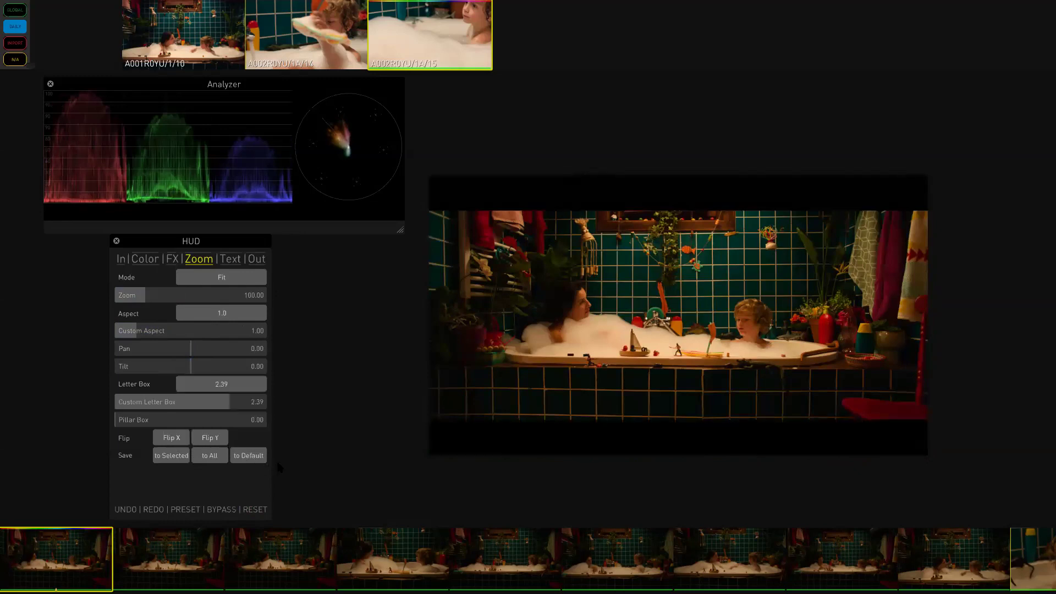
pyautogui.click(252, 405)
pyautogui.write('2.4')
pyautogui.press('Return')
pyautogui.moveTo(161, 423); pyautogui.dragTo(176, 423)
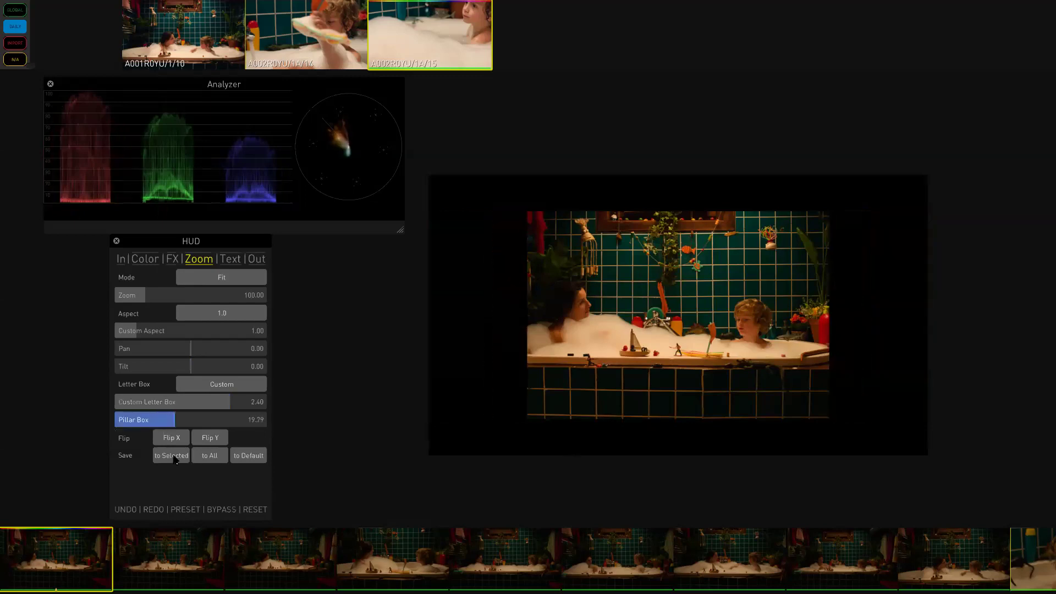
pyautogui.click(252, 509)
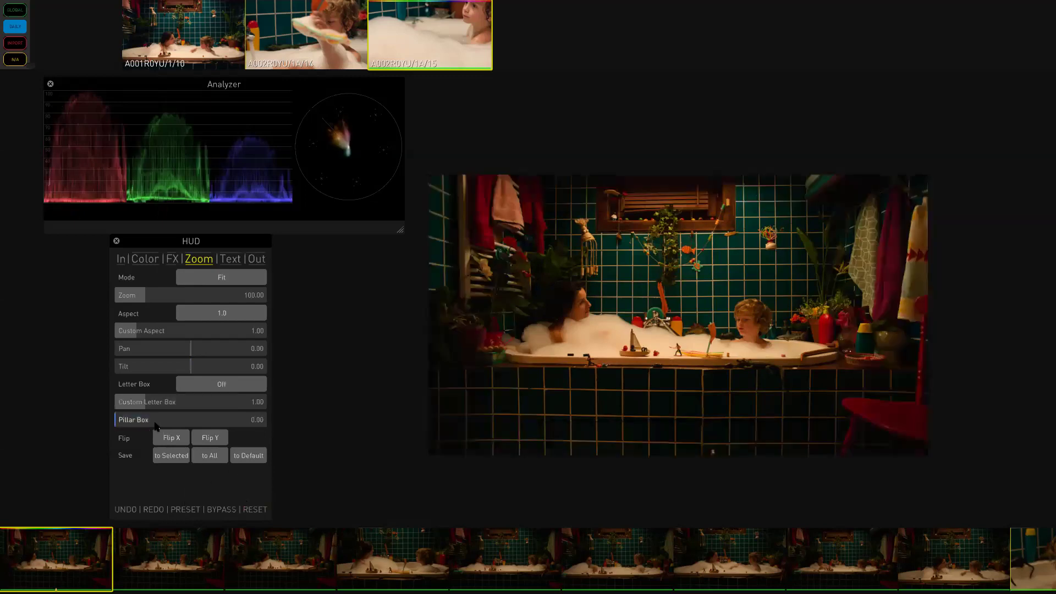
# Flip the shot on both the X and Y axes and turn both flips off again.
pyautogui.click(165, 438)
pyautogui.click(213, 440)
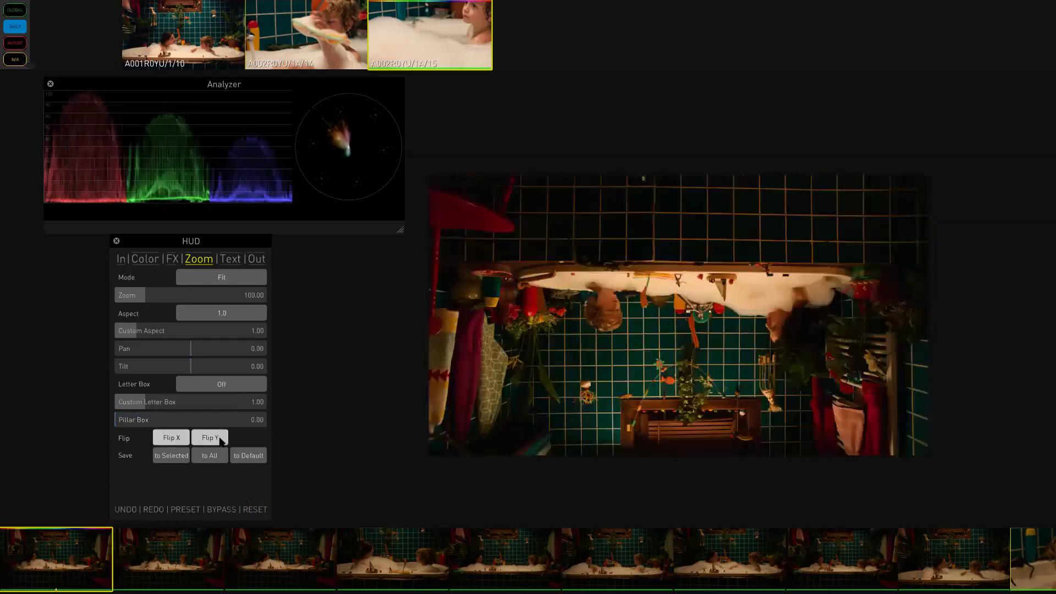
pyautogui.click(168, 441)
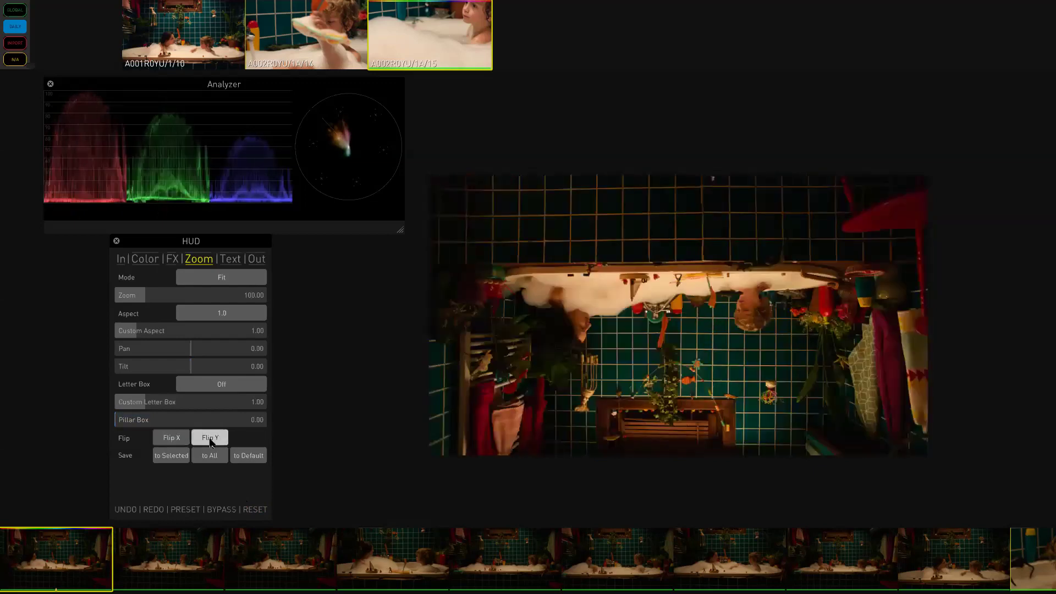
pyautogui.click(205, 440)
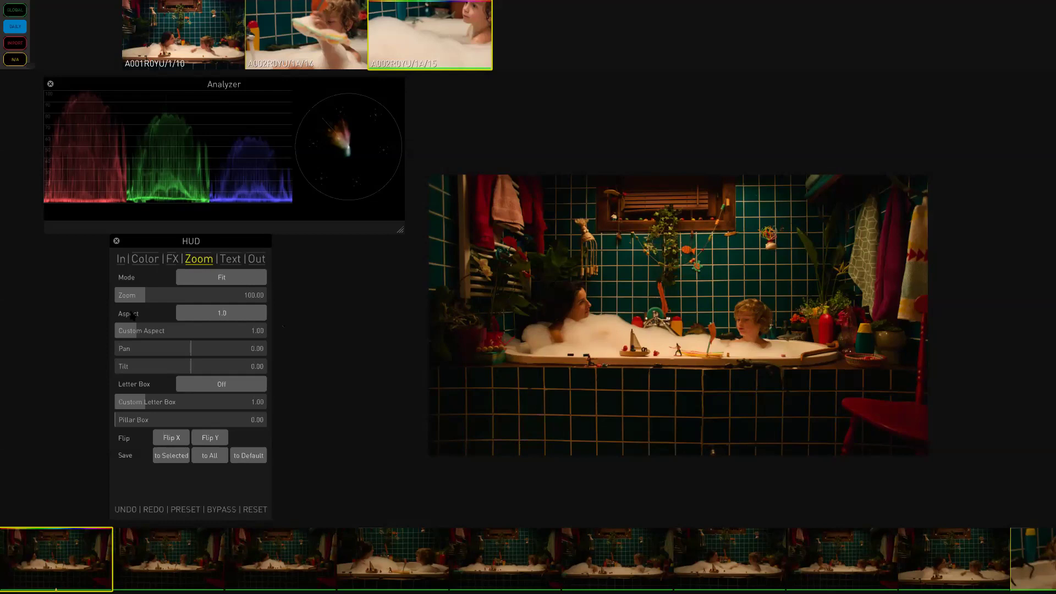
# Zoom the shot to 129.80 and save the zoom settings as a new preset.
pyautogui.moveTo(146, 301); pyautogui.dragTo(163, 297)
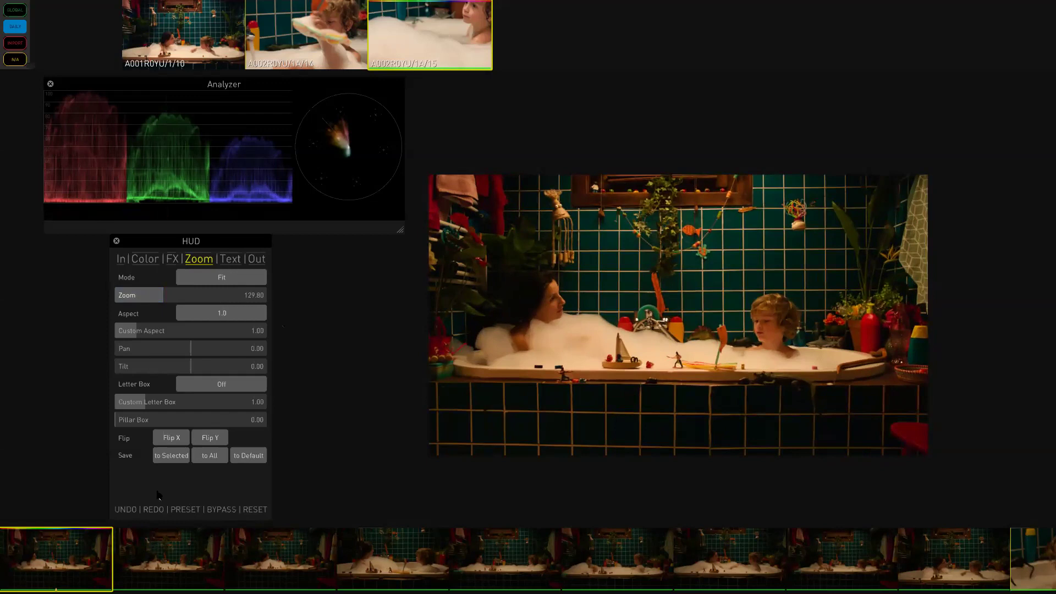
pyautogui.click(186, 510)
pyautogui.click(122, 493)
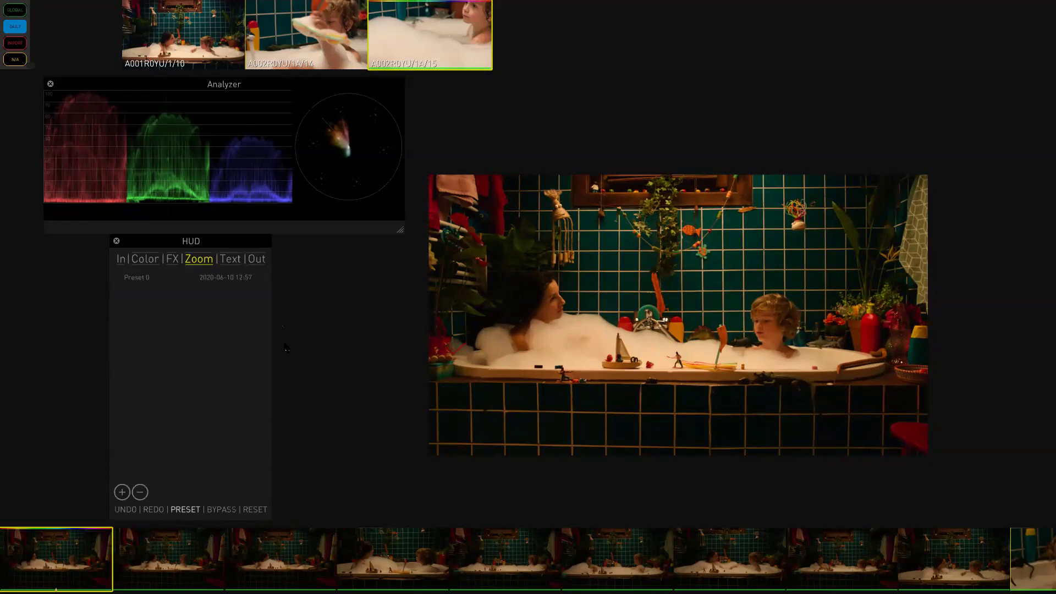
# Rename the new zoom preset from its default name to a person's first name.
pyautogui.doubleClick(135, 280)
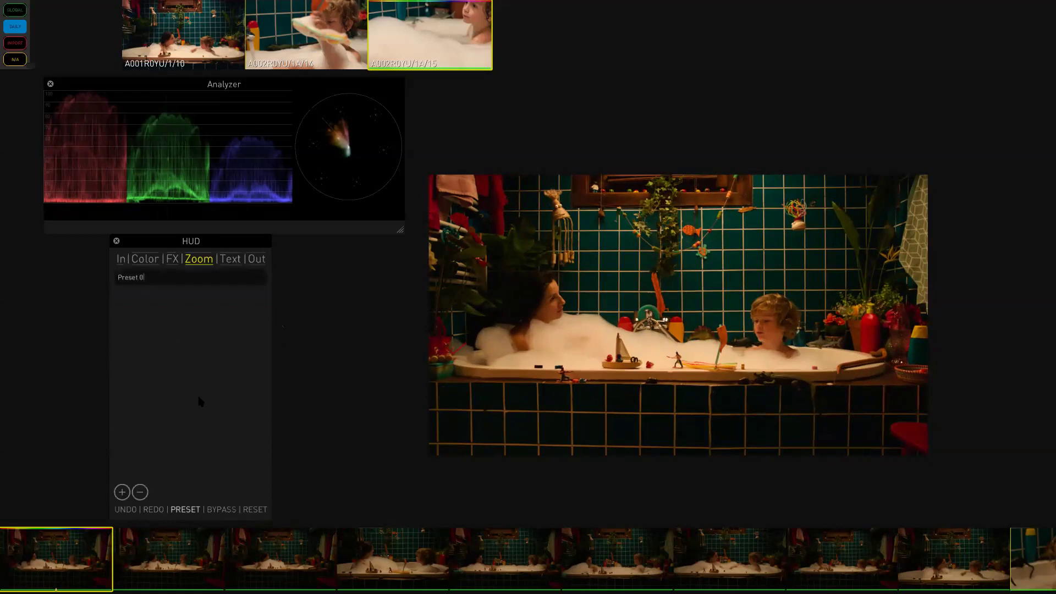
pyautogui.press('BackSpace')
pyautogui.press('BackSpace')
pyautogui.press('BackSpace')
pyautogui.press('BackSpace')
pyautogui.press('BackSpace')
pyautogui.press('BackSpace')
pyautogui.write('Larruy')
pyautogui.press('BackSpace')
pyautogui.write('y')
pyautogui.press('Return')
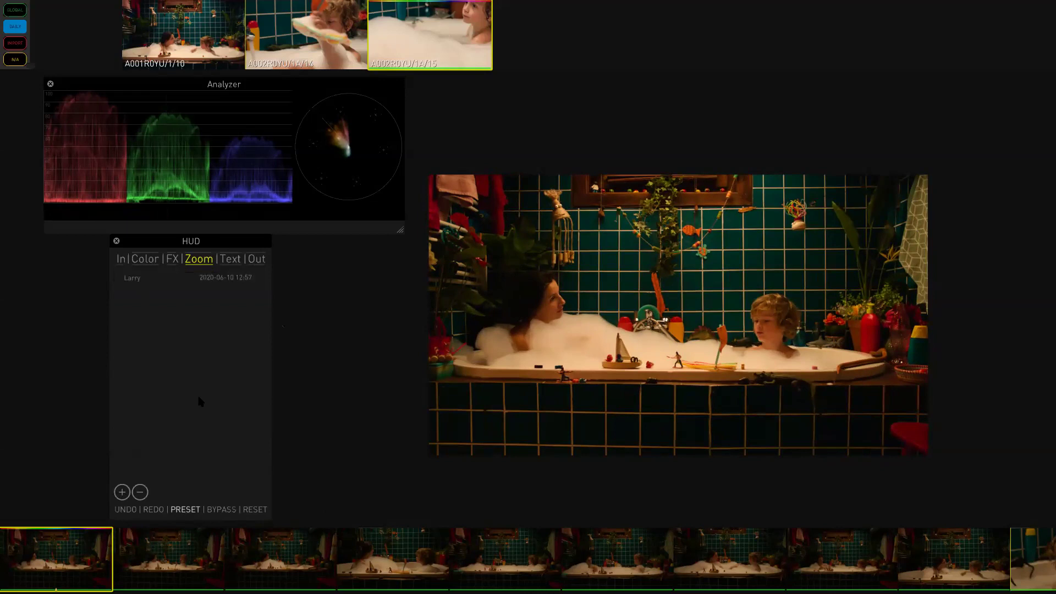
# Apply the saved zoom preset to the shot and reset the zoom to its default.
pyautogui.click(186, 511)
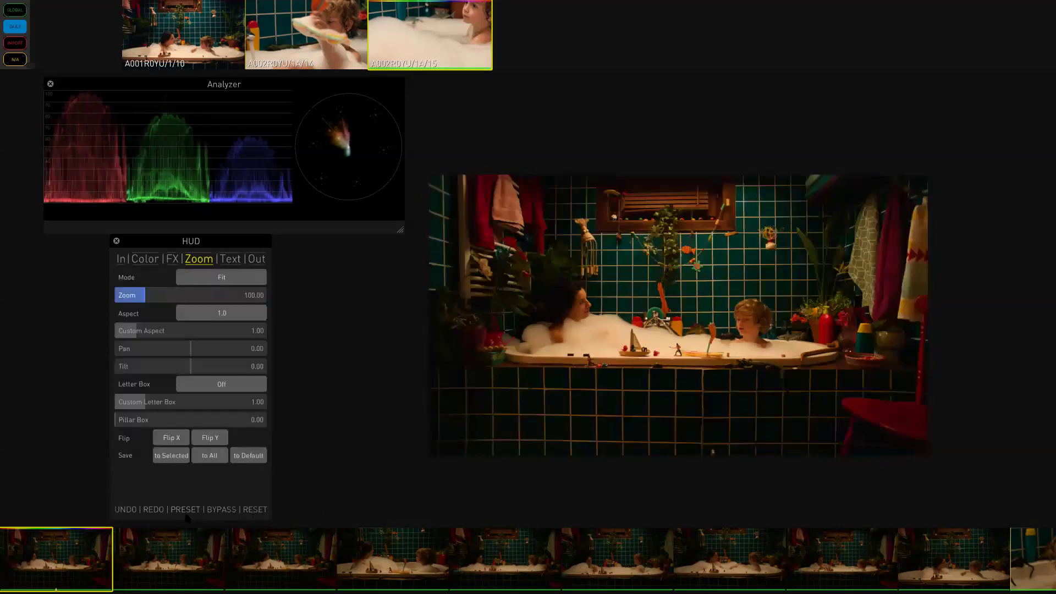
pyautogui.click(157, 282)
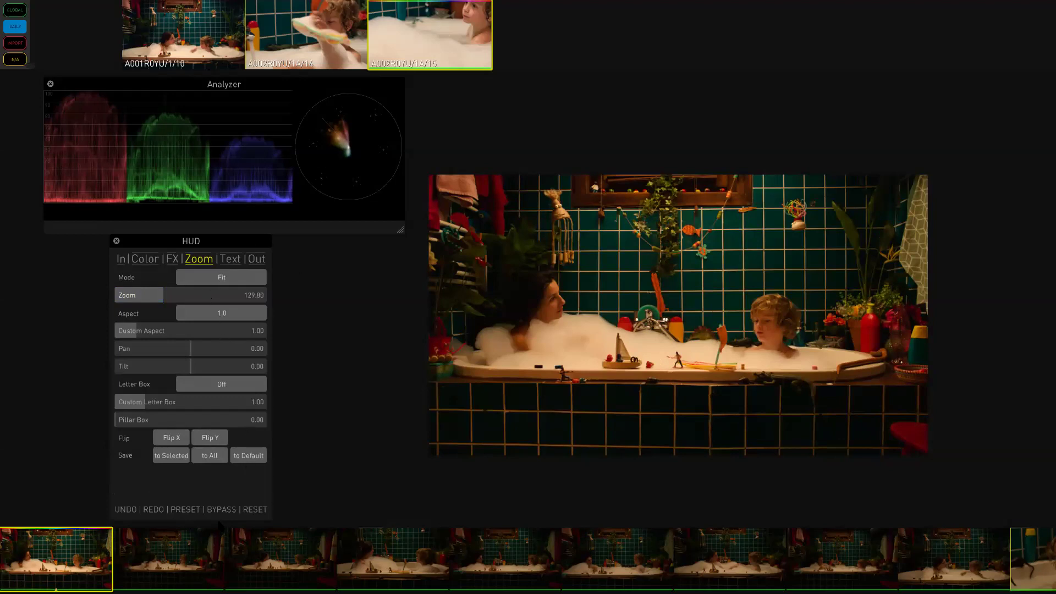
pyautogui.click(257, 510)
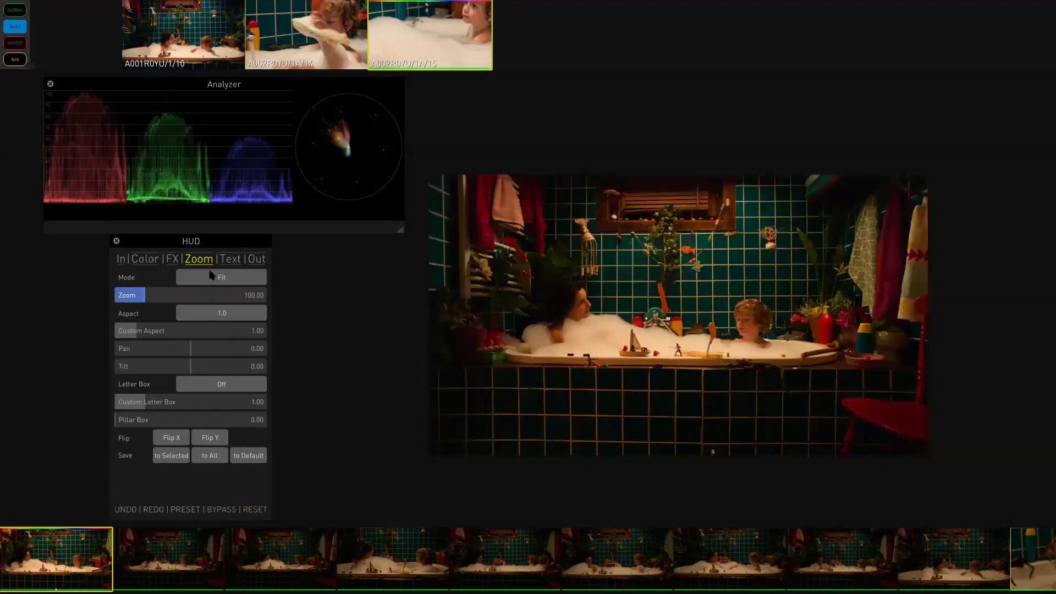
# Look at the PreCrop settings of the zoom controls and return to the main zoom settings.
pyautogui.click(204, 264)
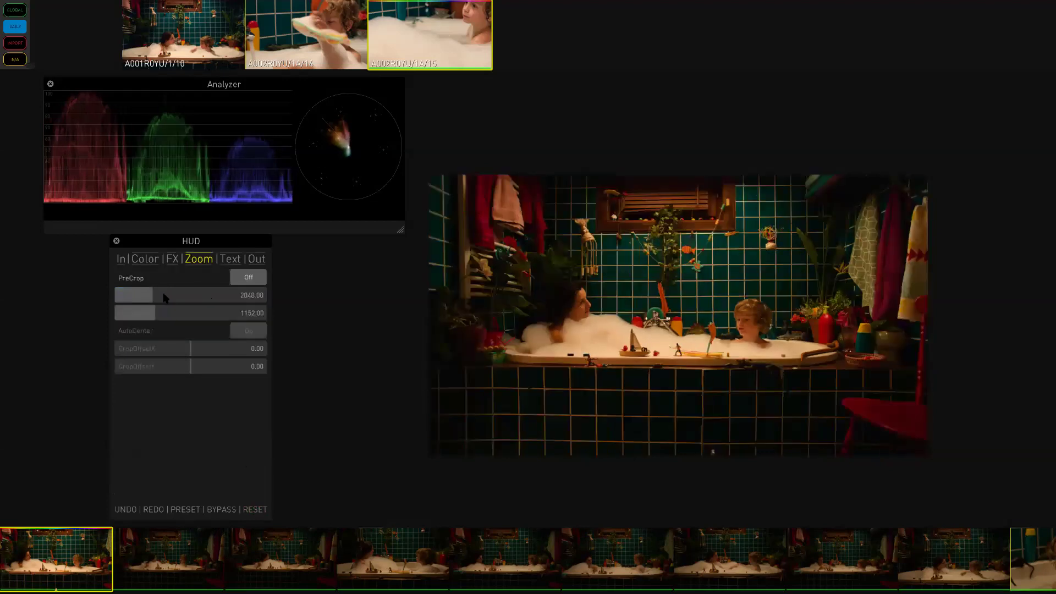
pyautogui.click(204, 264)
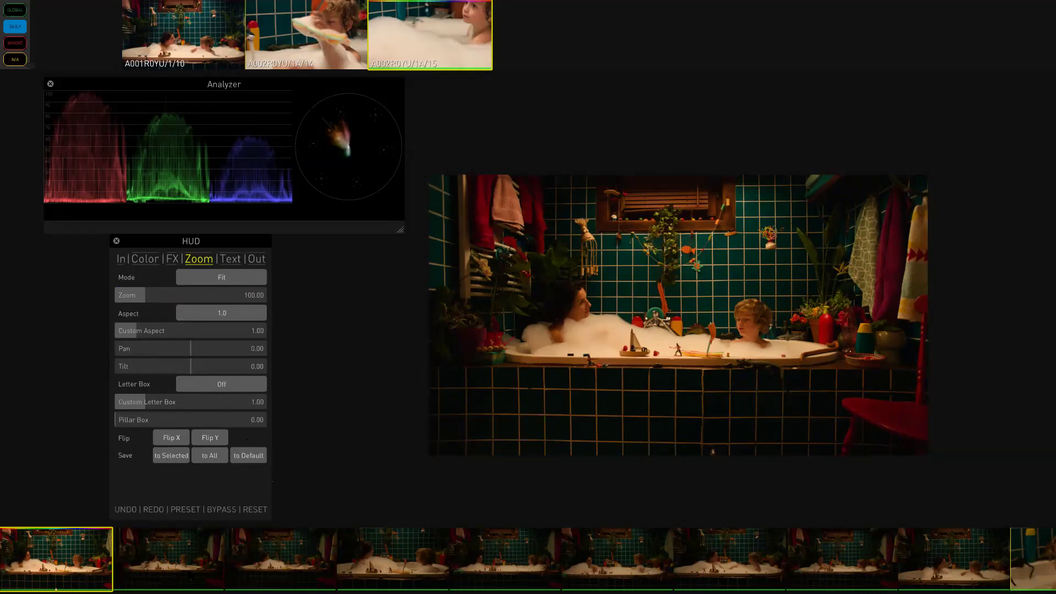
# Add the next three shots to the selection and save the zoom settings to the selected shots.
pyautogui.keyDown('ctrl'); pyautogui.click(184, 569); pyautogui.keyUp('ctrl')
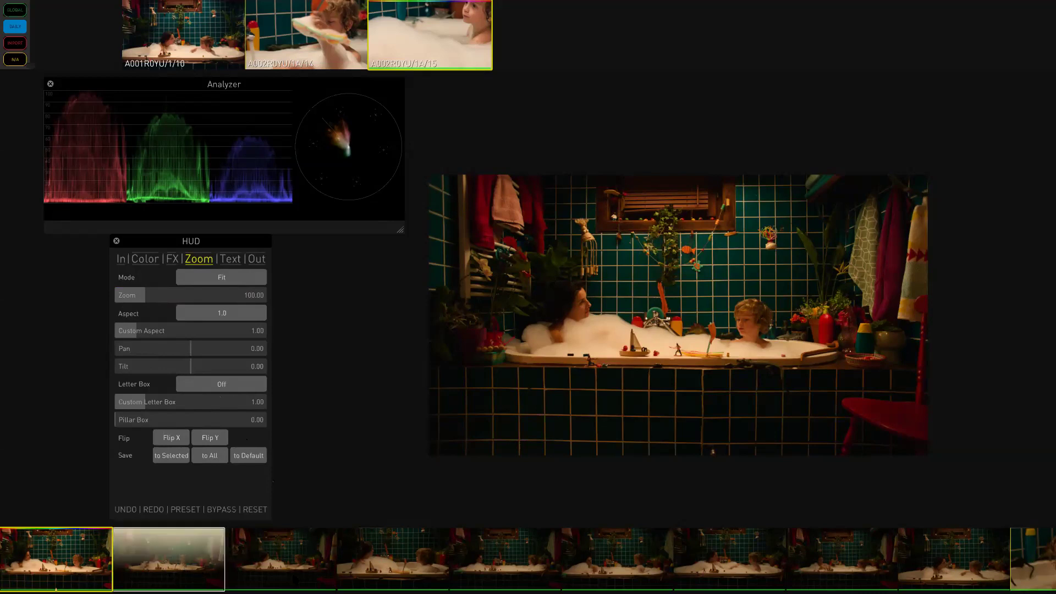
pyautogui.keyDown('ctrl'); pyautogui.click(286, 572); pyautogui.keyUp('ctrl')
pyautogui.keyDown('ctrl'); pyautogui.click(409, 577); pyautogui.keyUp('ctrl')
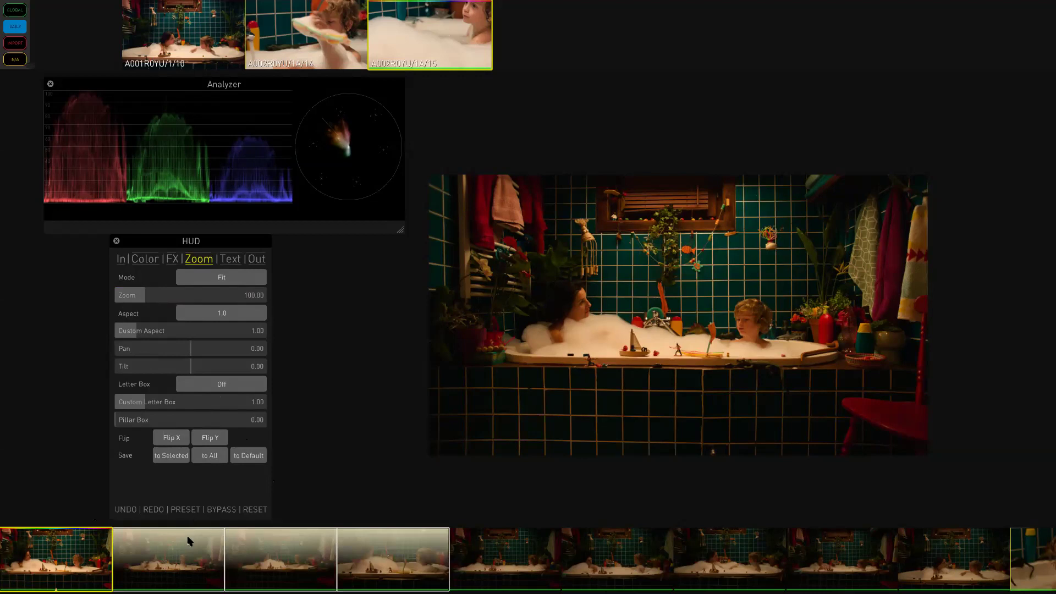
pyautogui.click(186, 509)
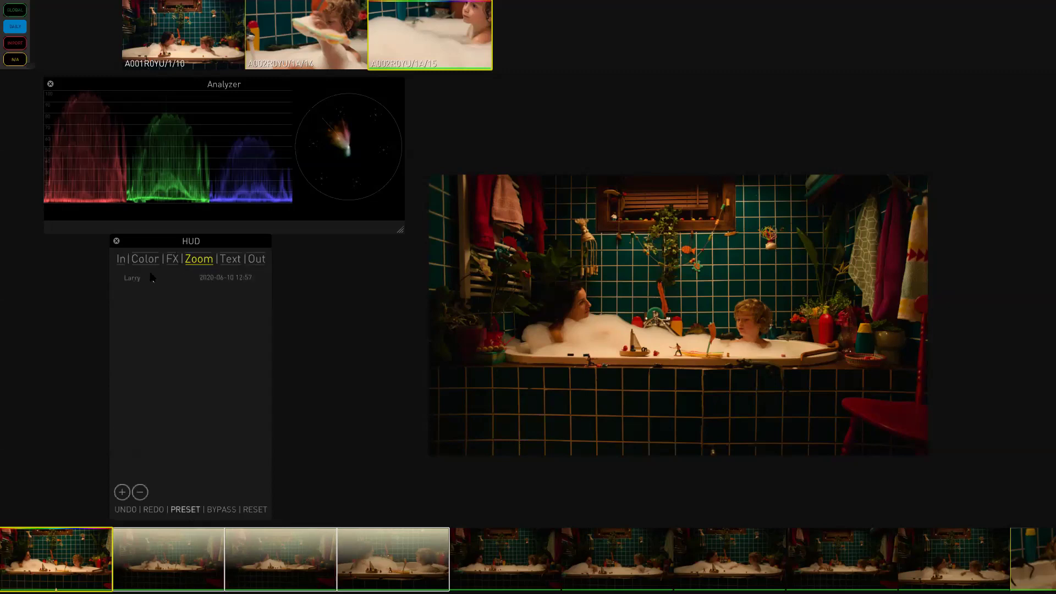
pyautogui.click(177, 338)
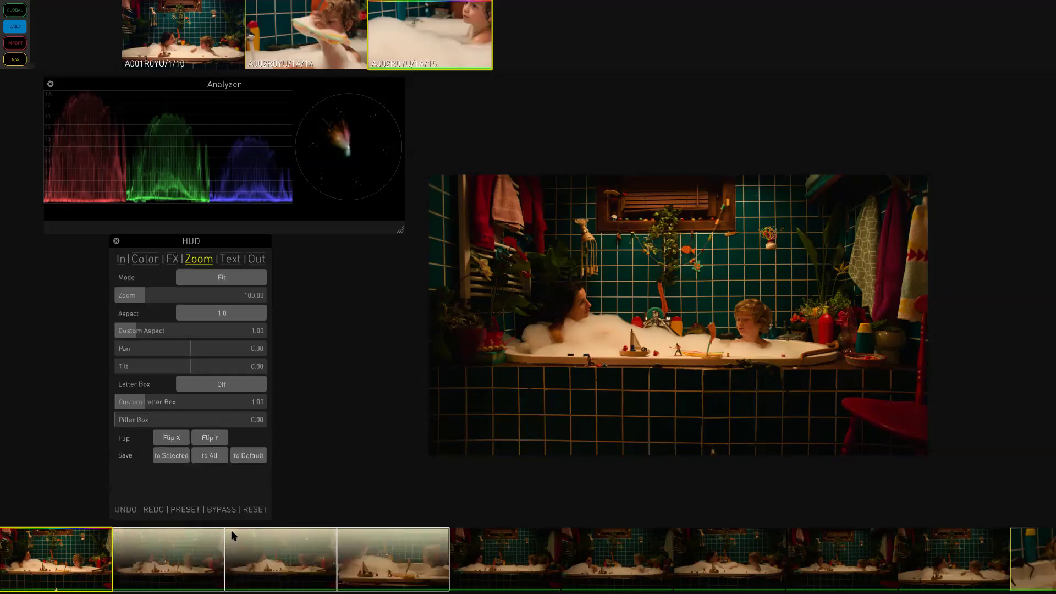
pyautogui.click(170, 457)
# Set the three top text overlays to Scene/Take, FileName and TimeCode.
pyautogui.click(232, 263)
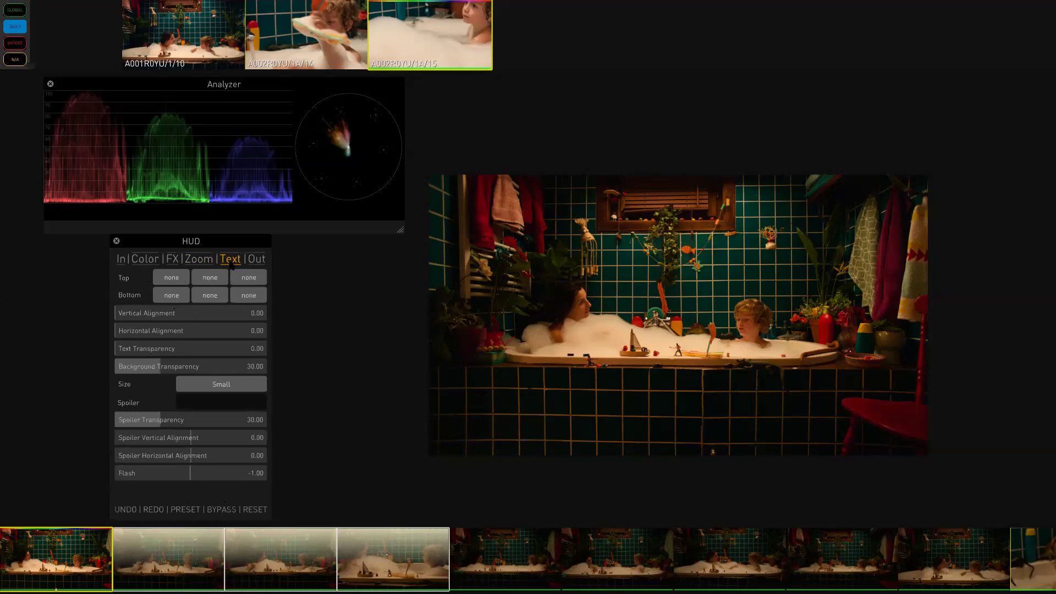
pyautogui.click(171, 278)
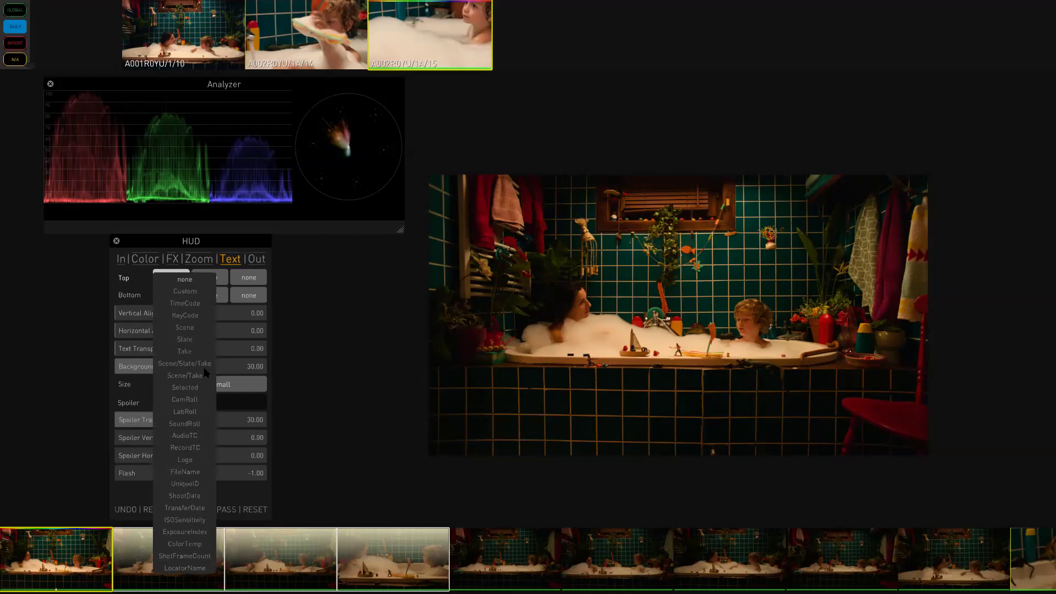
pyautogui.click(186, 376)
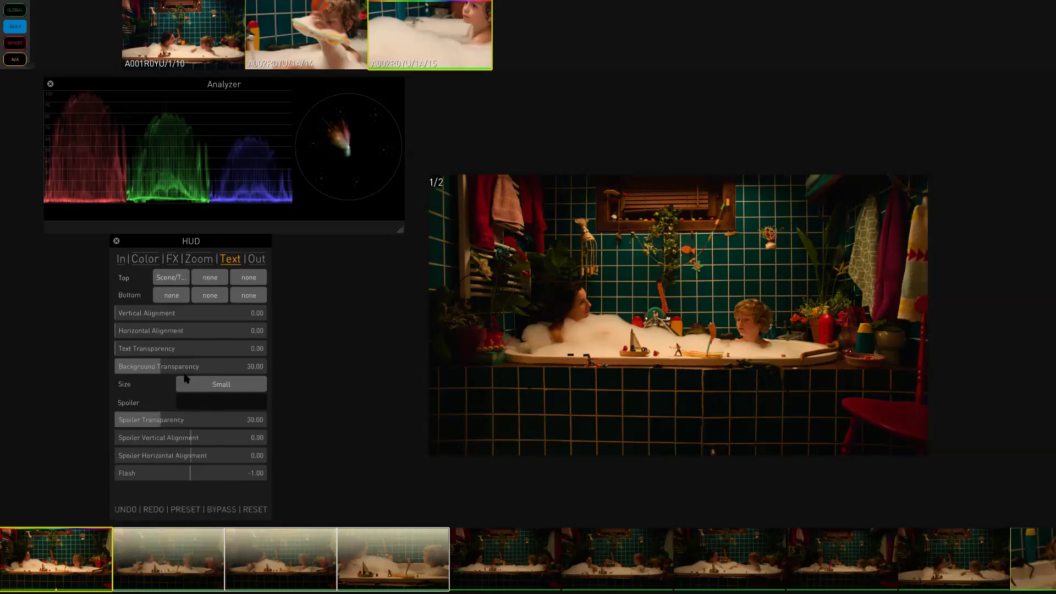
pyautogui.click(213, 277)
pyautogui.click(226, 472)
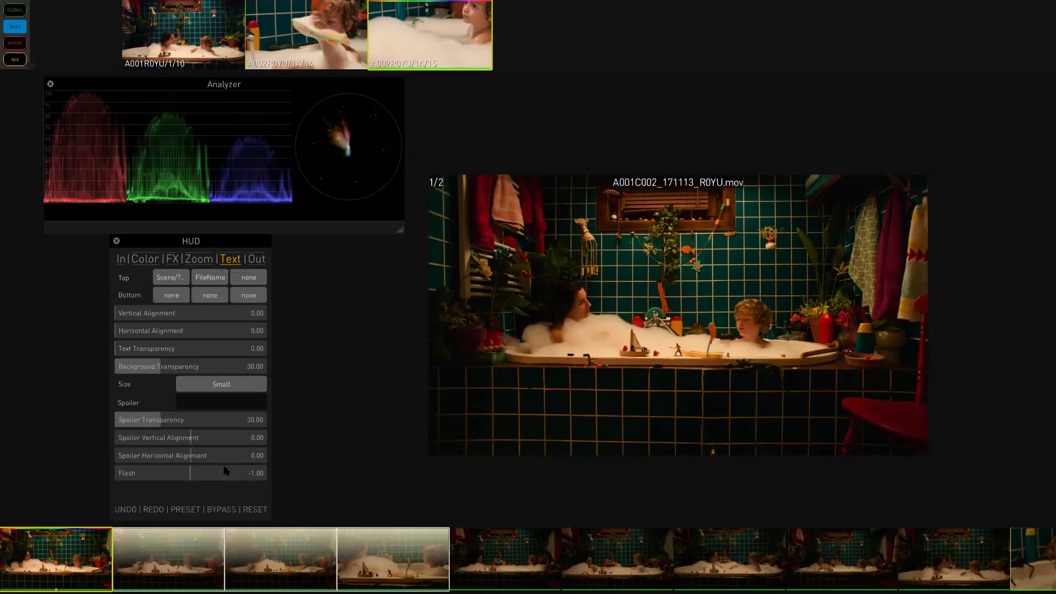
pyautogui.click(251, 277)
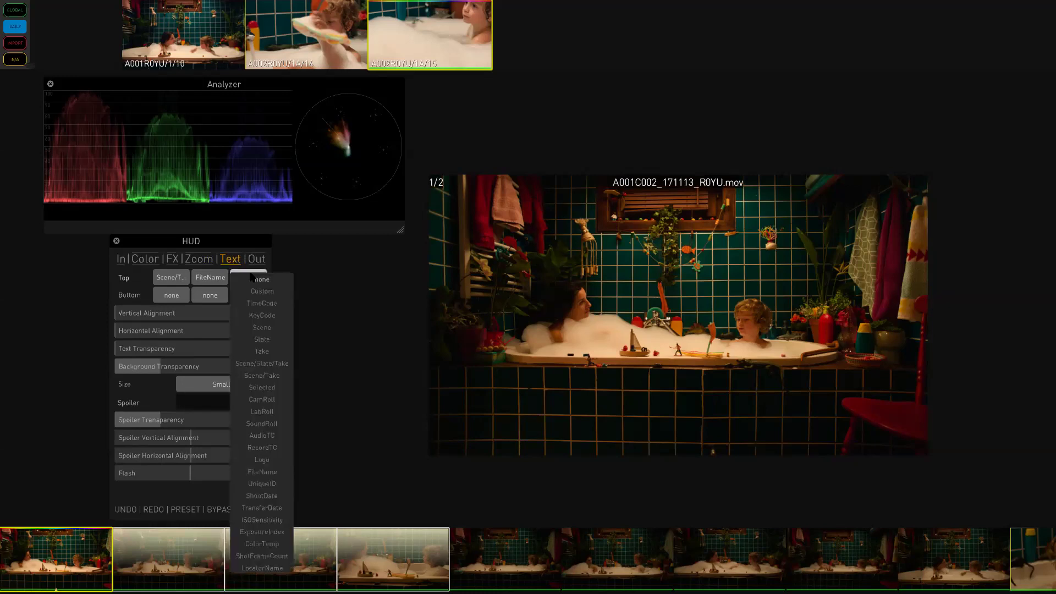
pyautogui.click(266, 303)
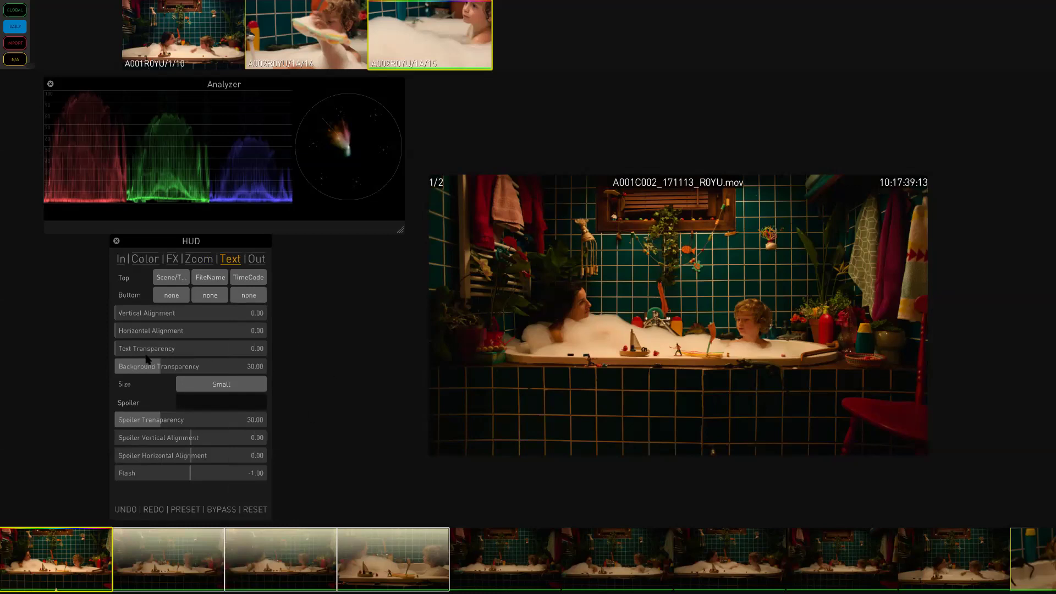
# Set the text background transparency to 11.60, and try the XSmall text size before returning to Small.
pyautogui.moveTo(157, 368); pyautogui.dragTo(213, 371)
pyautogui.click(222, 385)
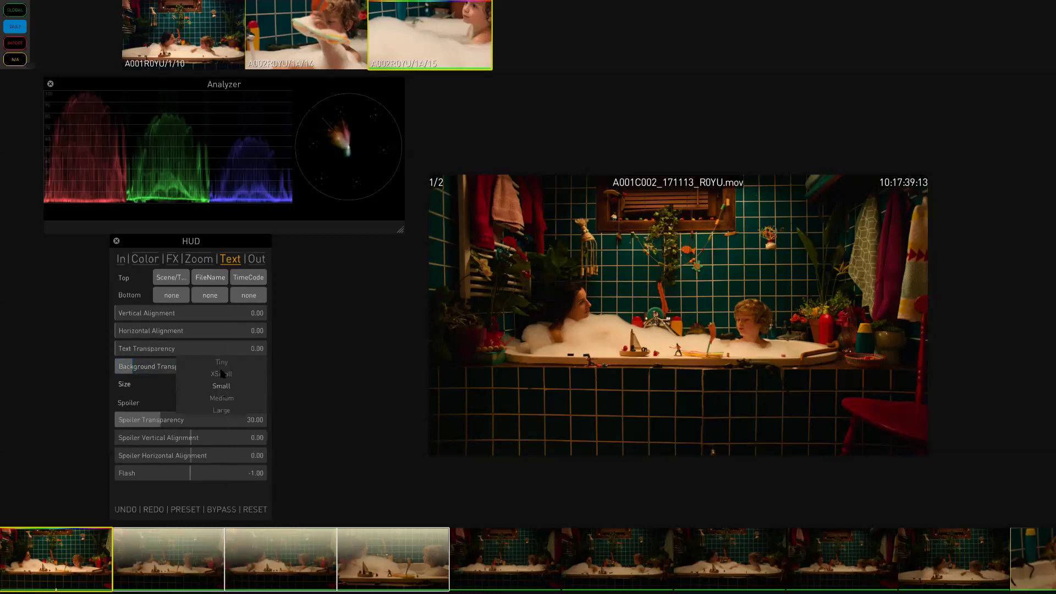
pyautogui.click(222, 374)
pyautogui.click(228, 386)
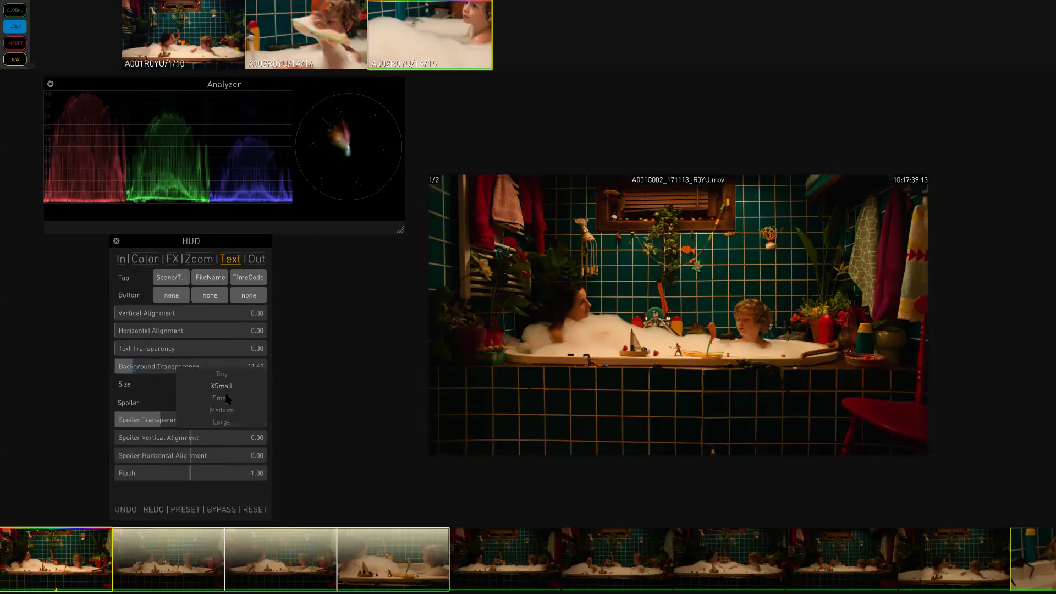
pyautogui.click(229, 398)
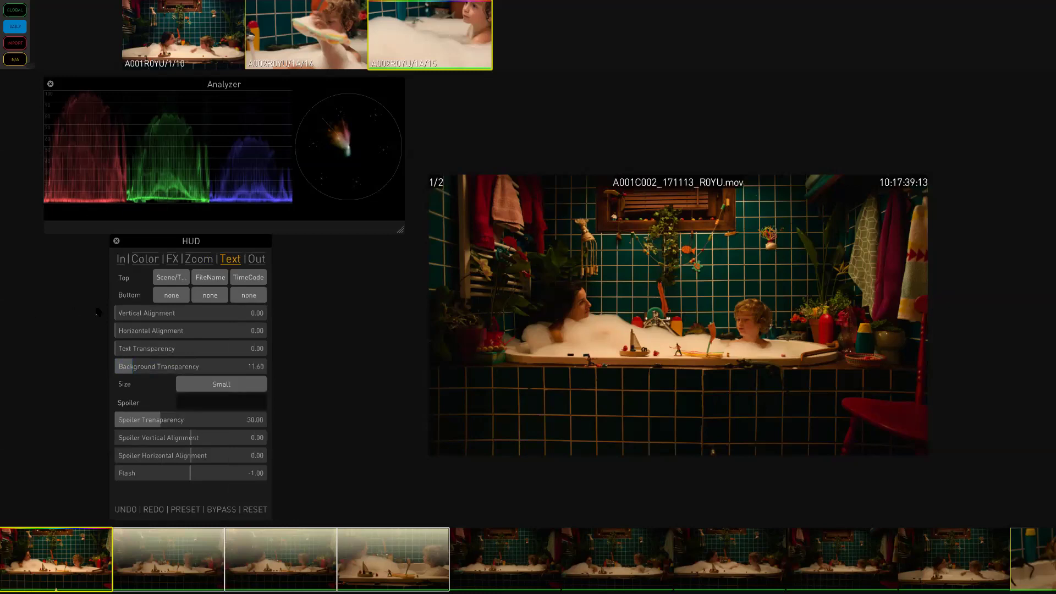
# Set the overlays' vertical alignment to 3.93 and horizontal alignment to 2.89.
pyautogui.moveTo(130, 315); pyautogui.dragTo(99, 348)
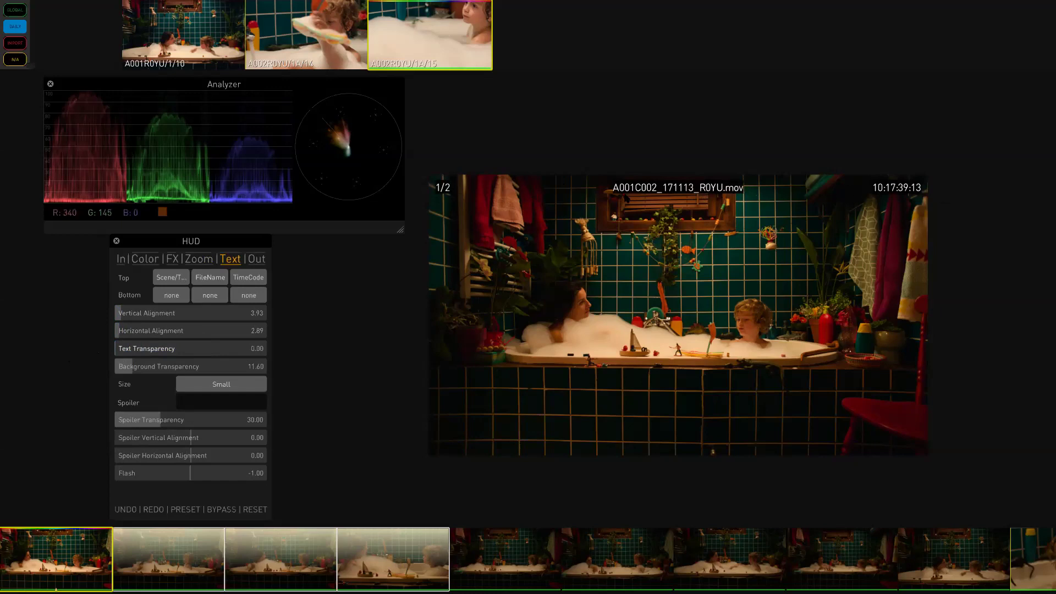
# Switch the first top overlay to Custom text and make it read "Scene&Take: $Scene$/$Take$".
pyautogui.click(175, 280)
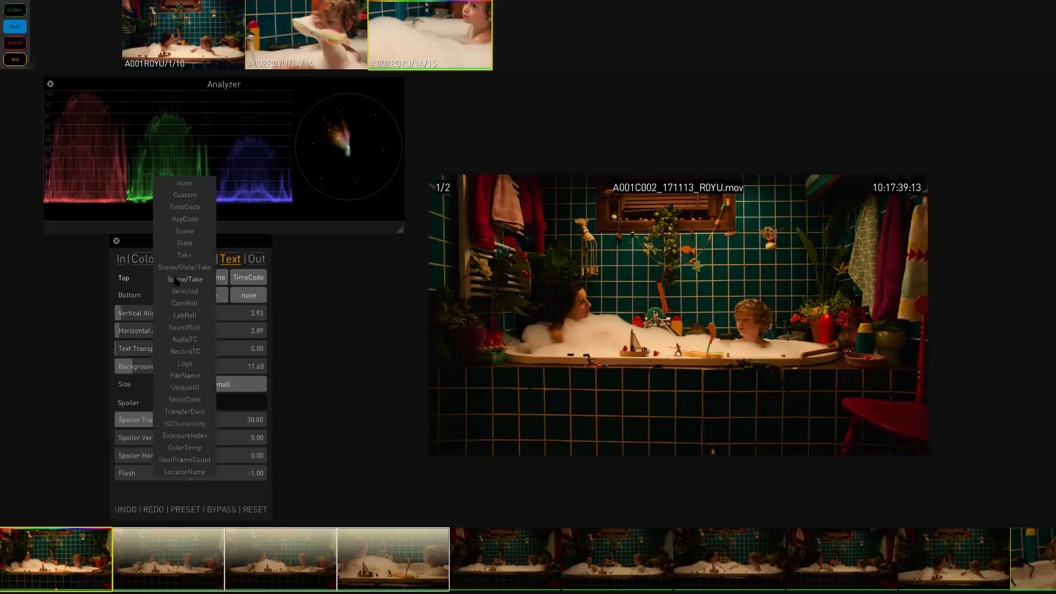
pyautogui.click(189, 196)
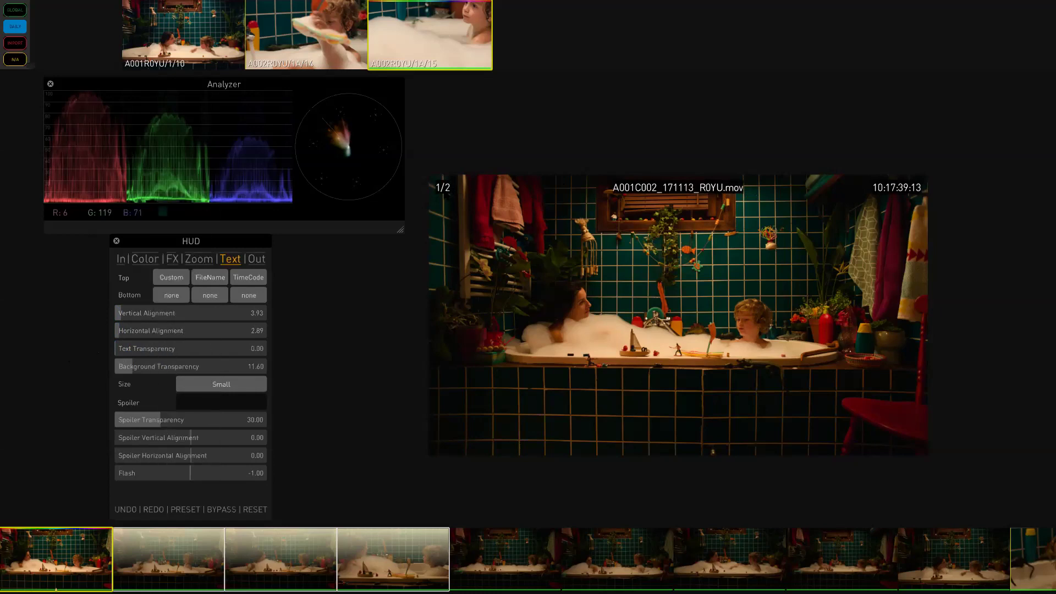
pyautogui.click(446, 188)
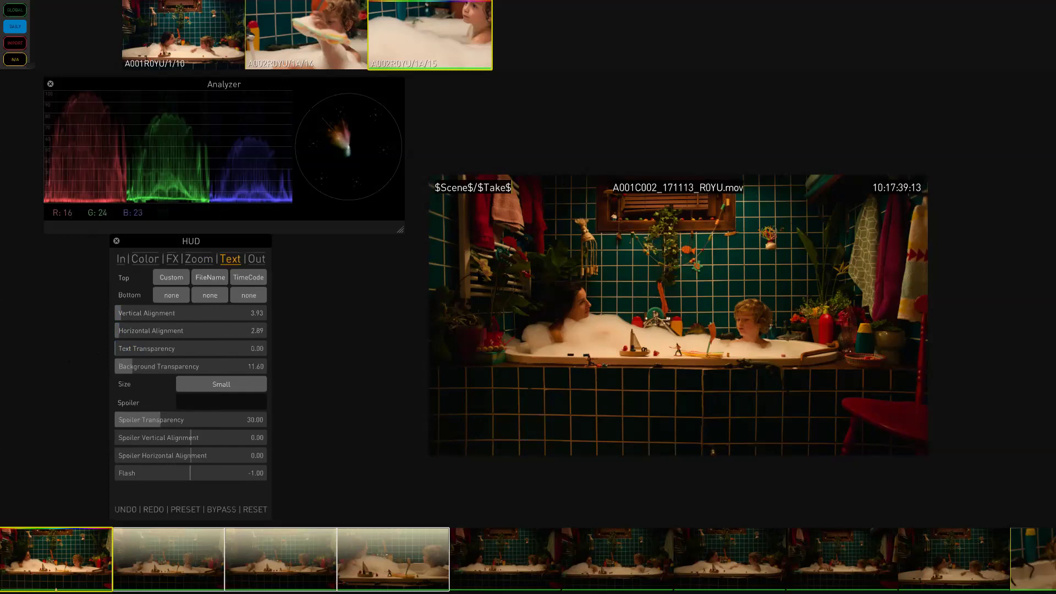
pyautogui.press('Left')
pyautogui.press('Left')
pyautogui.press('Left')
pyautogui.press('Left')
pyautogui.press('Left')
pyautogui.press('Left')
pyautogui.press('Left')
pyautogui.press('Left')
pyautogui.press('Left')
pyautogui.press('Left')
pyautogui.press('Left')
pyautogui.press('Left')
pyautogui.press('Left')
pyautogui.press('Left')
pyautogui.write('Scene&Take')
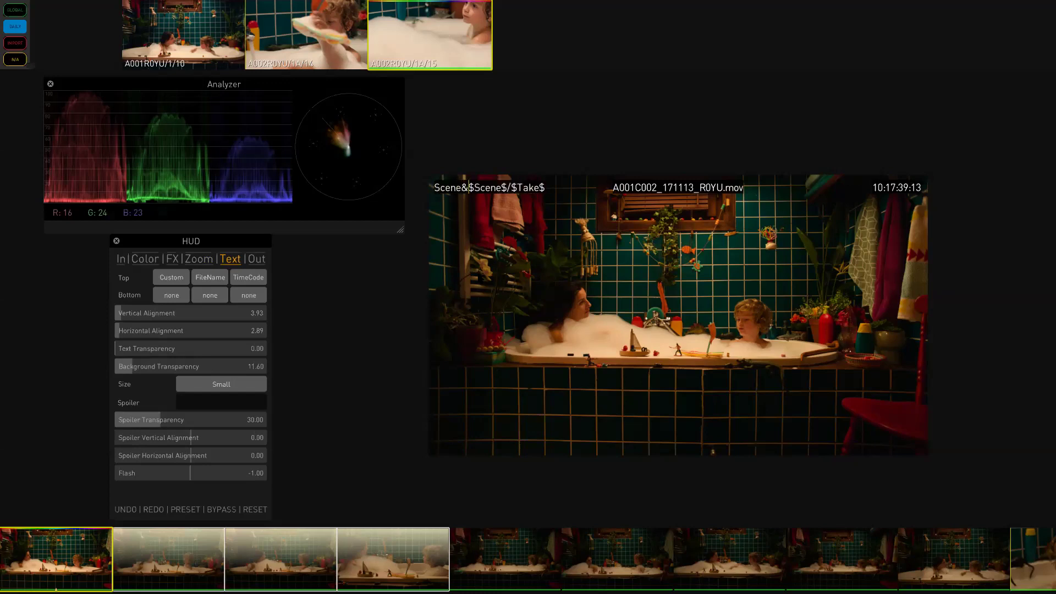
pyautogui.write(':')
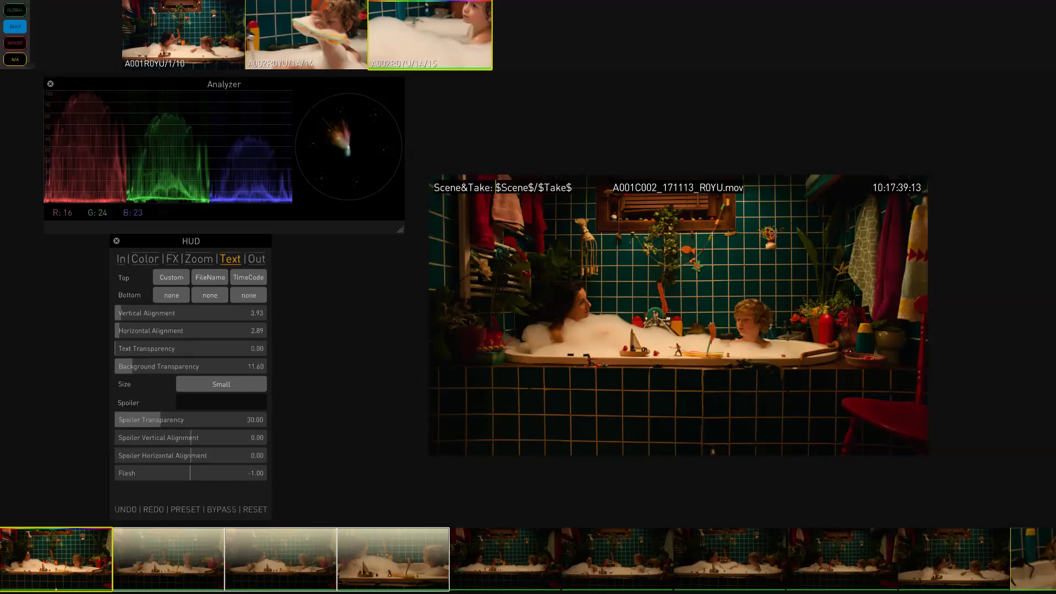
pyautogui.press('Return')
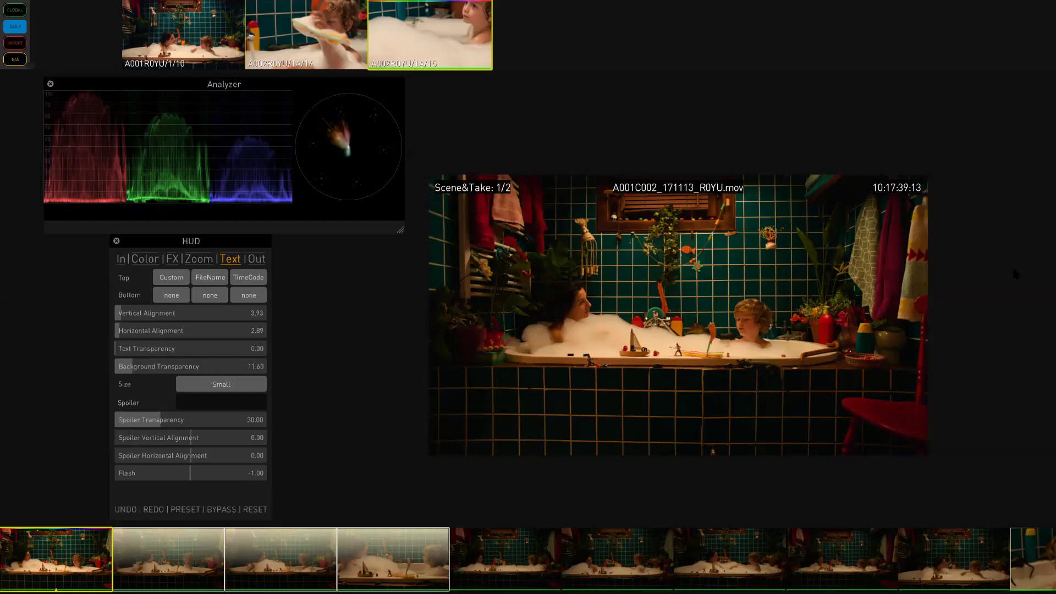
# Switch the third top overlay to Custom text and prefix its timecode variable with "VTC: ".
pyautogui.click(252, 279)
pyautogui.click(264, 272)
pyautogui.click(896, 188)
pyautogui.press('Left')
pyautogui.press('Left')
pyautogui.write('VTC:')
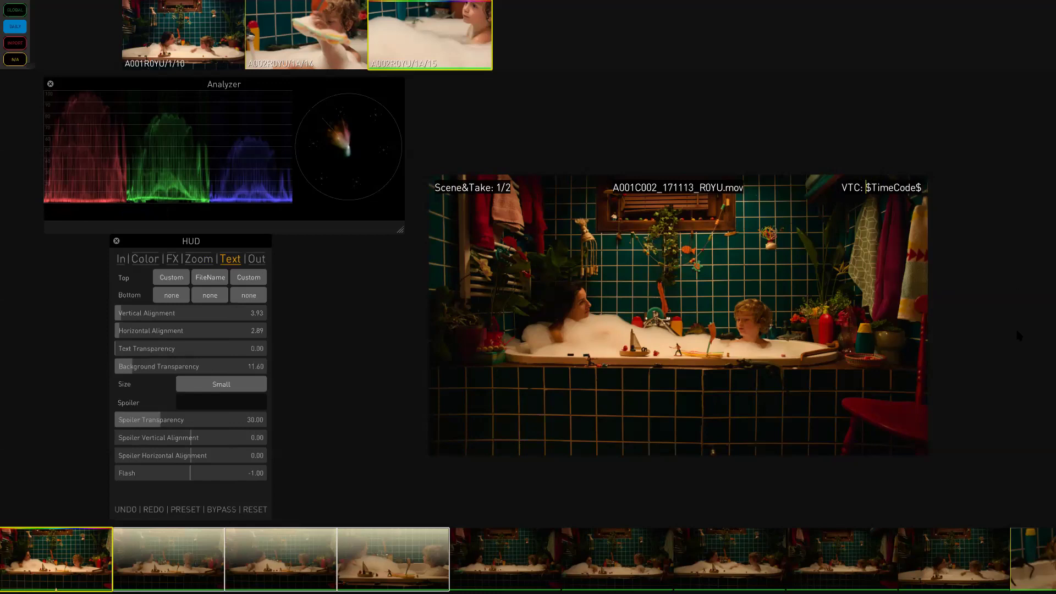
# Add a second line "ATC: $AudioTC$" to the third top overlay, and toggle the text settings off and back on.
pyautogui.press('Right')
pyautogui.press('Right')
pyautogui.press('Right')
pyautogui.press('Return')
pyautogui.write('ATC')
pyautogui.write(': ')
pyautogui.write('$')
pyautogui.write('A')
pyautogui.write('udioT')
pyautogui.write('C$')
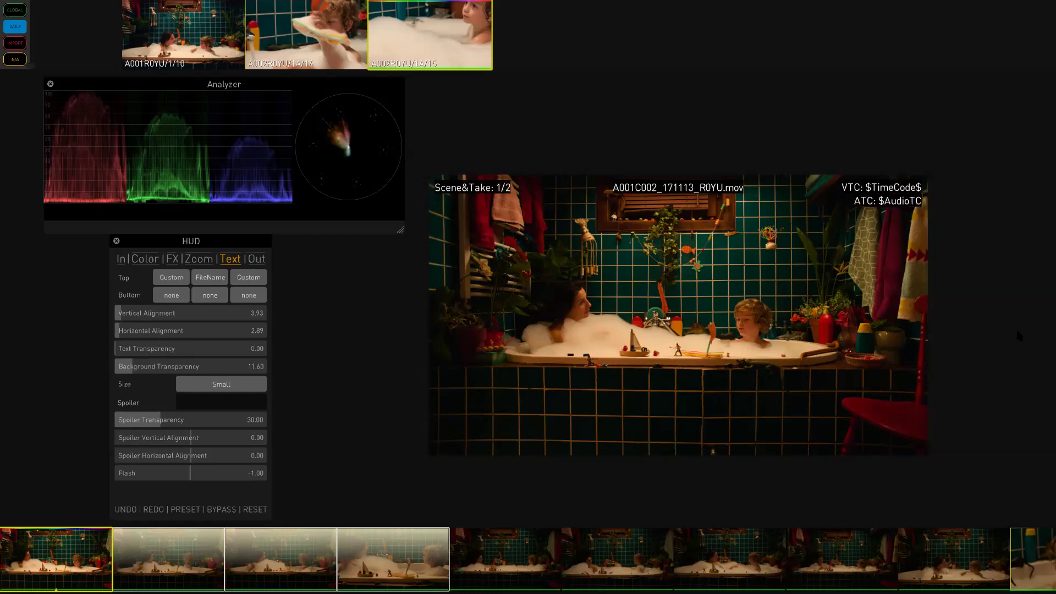
pyautogui.press('Return')
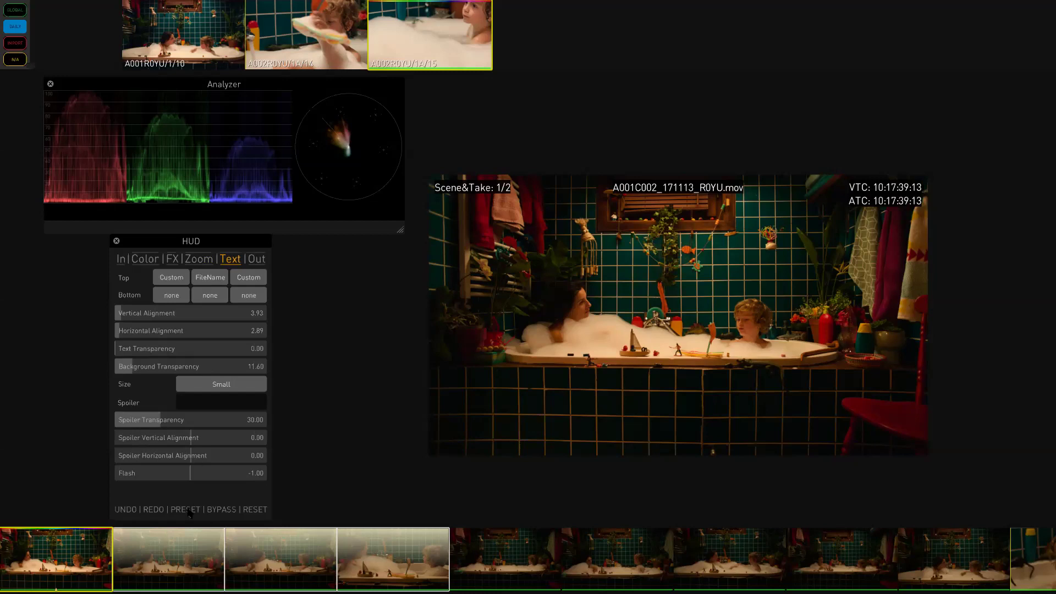
pyautogui.click(231, 260)
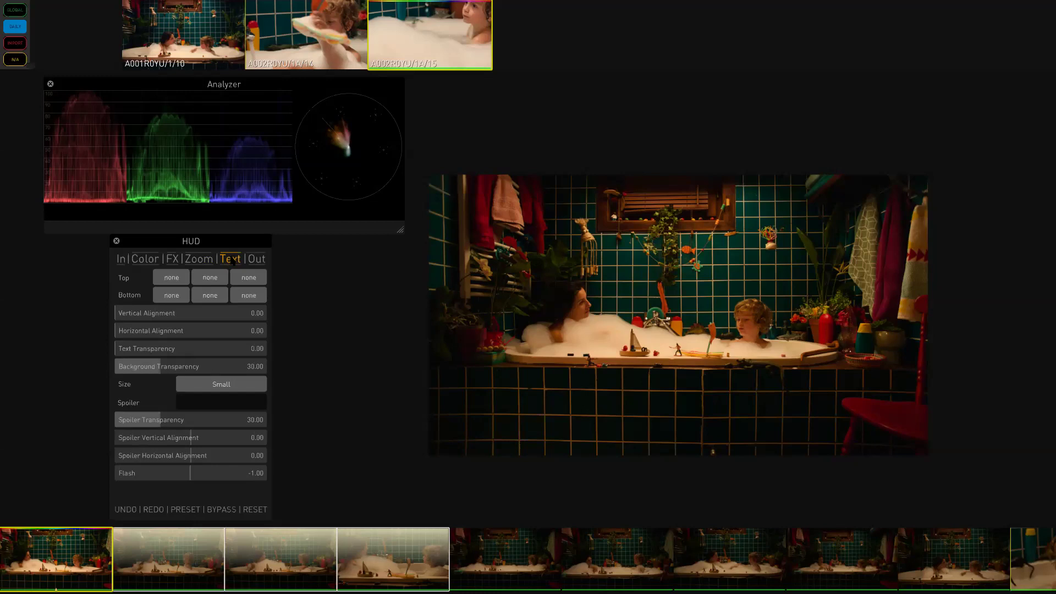
pyautogui.click(231, 260)
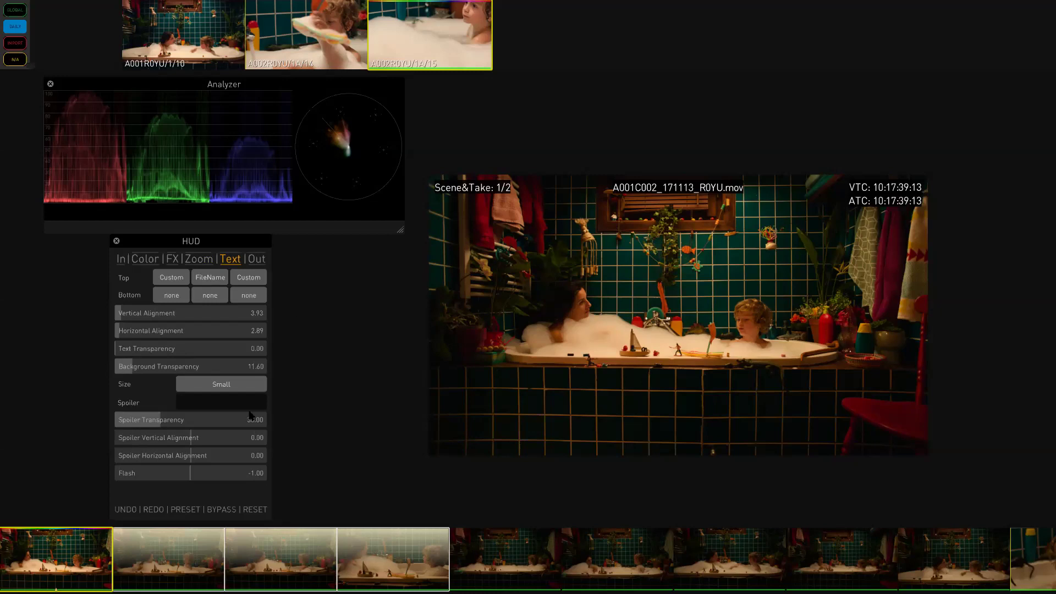
# Add the spoiler text "Fishlips" and set the spoiler transparency to 17.99.
pyautogui.click(207, 411)
pyautogui.write('Fishlips')
pyautogui.press('Return')
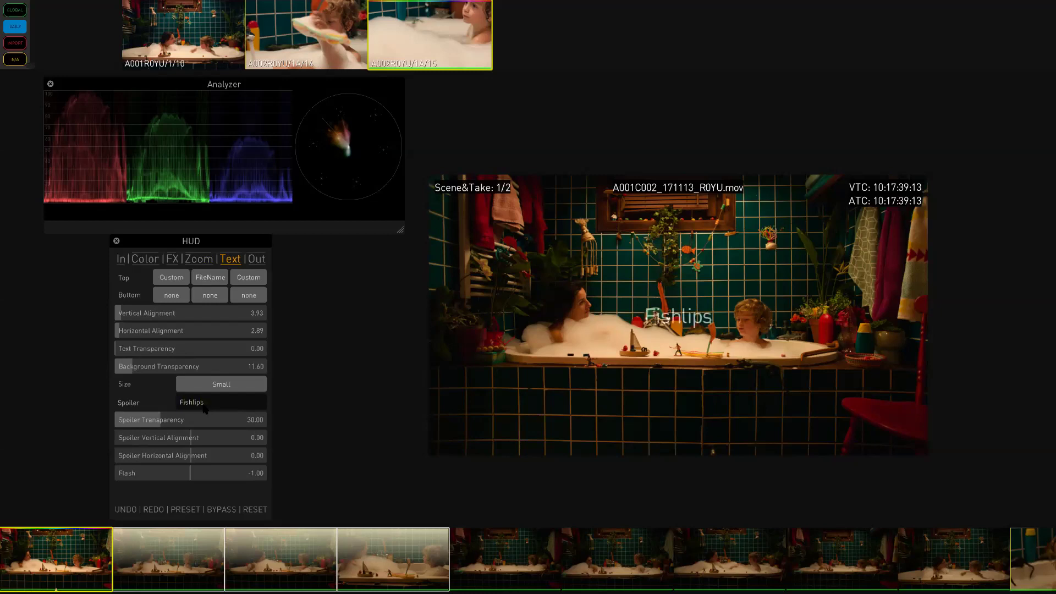
pyautogui.moveTo(169, 425); pyautogui.dragTo(132, 420)
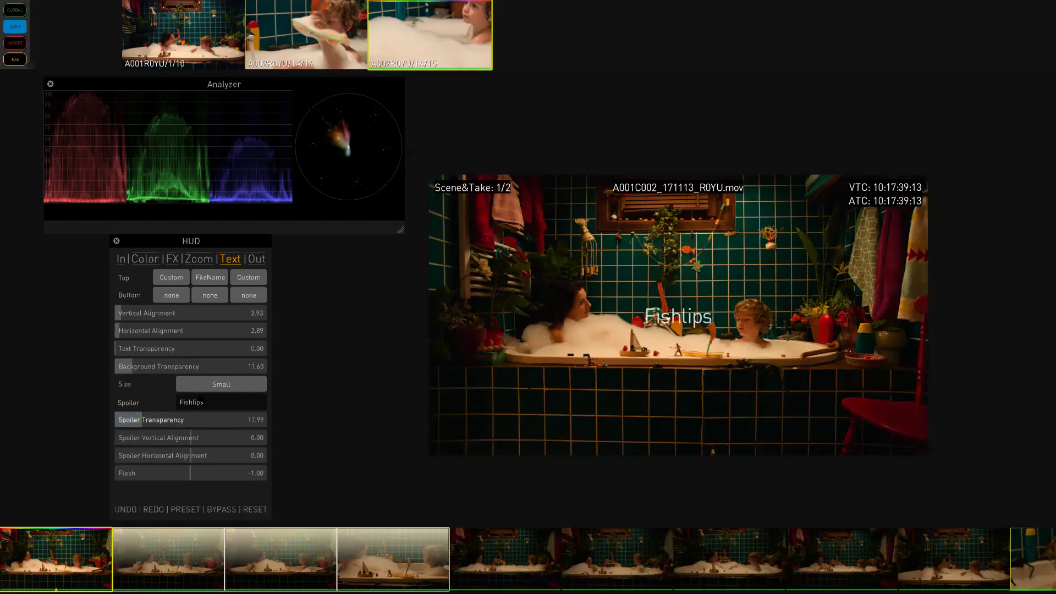
# Replace the spoiler text with the logo variable "$logo:Colorfront$".
pyautogui.click(206, 403)
pyautogui.press('BackSpace')
pyautogui.press('BackSpace')
pyautogui.press('BackSpace')
pyautogui.press('BackSpace')
pyautogui.press('BackSpace')
pyautogui.press('BackSpace')
pyautogui.press('BackSpace')
pyautogui.press('BackSpace')
pyautogui.write('$')
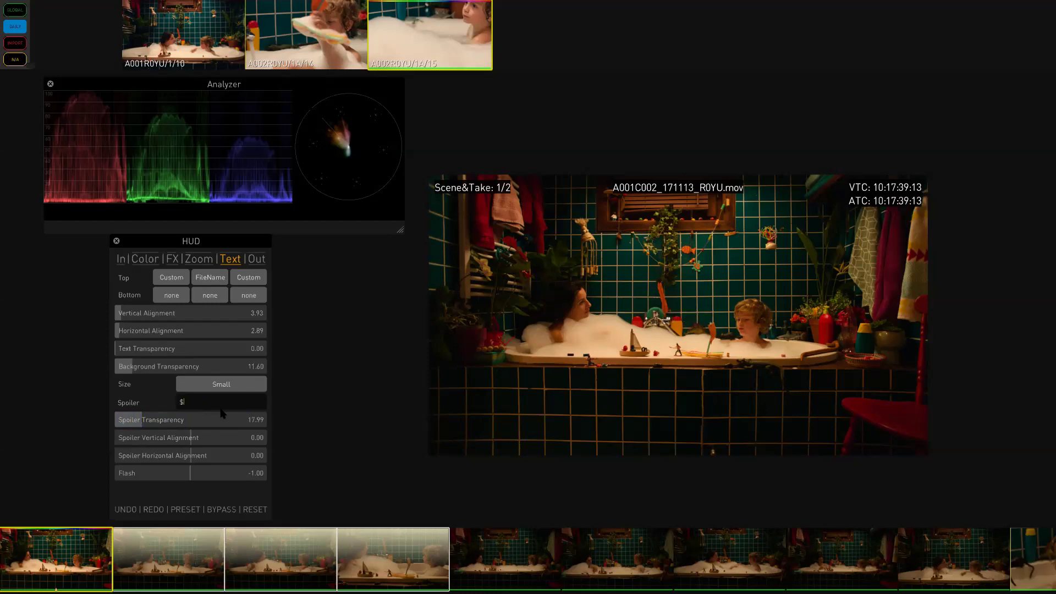
pyautogui.write('t')
pyautogui.press('BackSpace')
pyautogui.write('logo:C')
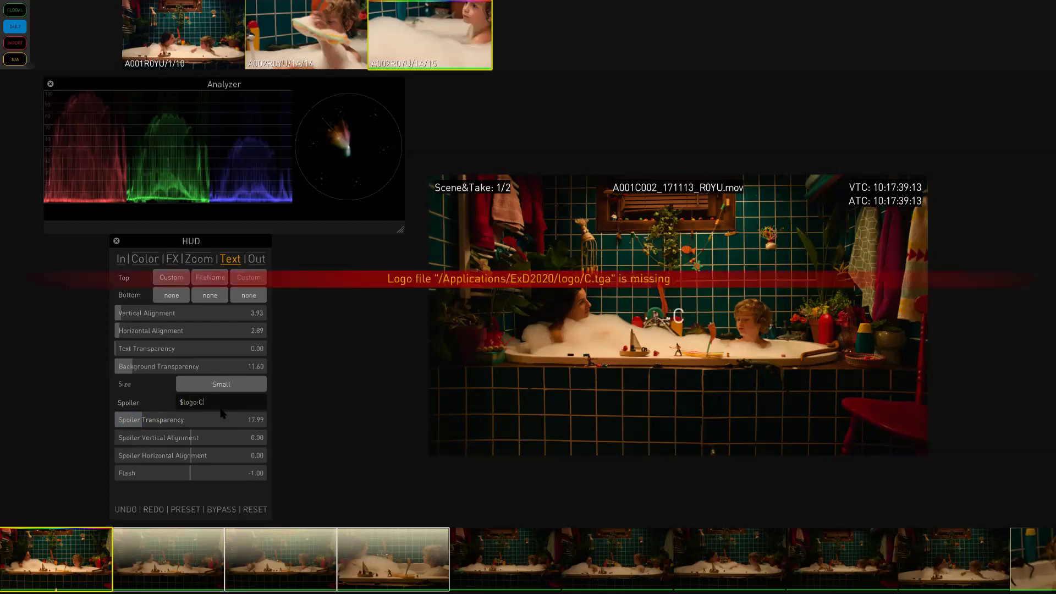
pyautogui.write('olorfront$')
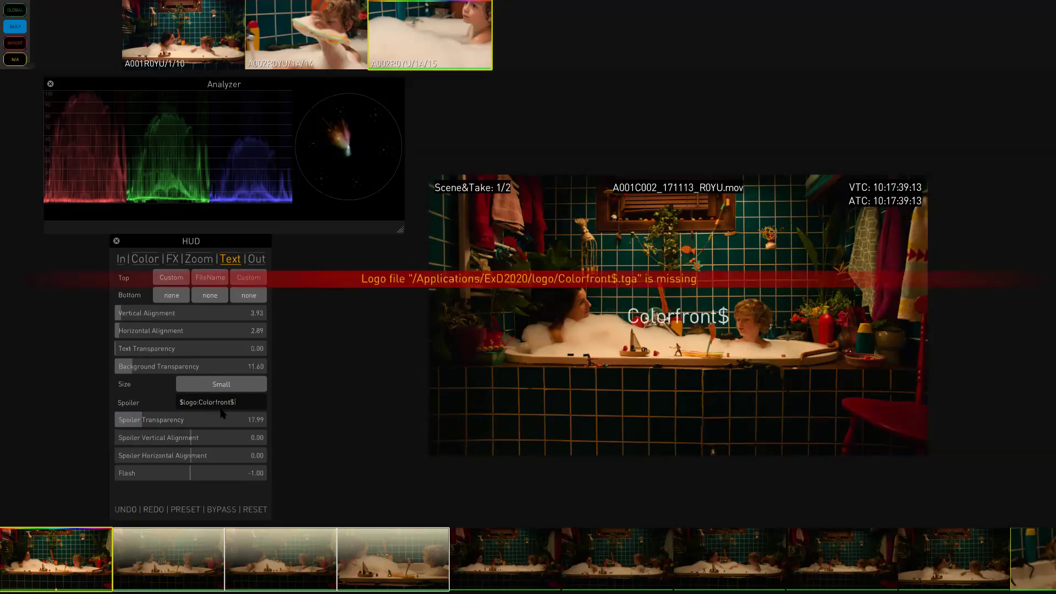
pyautogui.press('Return')
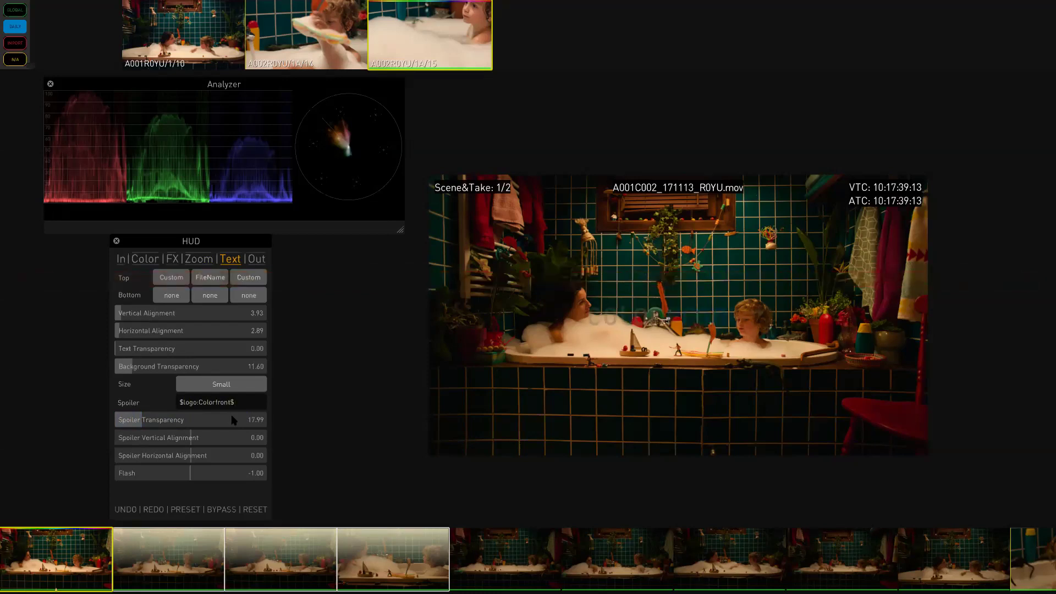
# Try higher and lower spoiler transparency on the logo and settle on 28.96.
pyautogui.moveTo(138, 427); pyautogui.dragTo(220, 421)
pyautogui.moveTo(158, 422); pyautogui.dragTo(93, 423)
pyautogui.moveTo(93, 420); pyautogui.dragTo(133, 423)
# Try a Flash value of 24 for the overlays and return it to -1.
pyautogui.doubleClick(260, 476)
pyautogui.write('24')
pyautogui.press('Return')
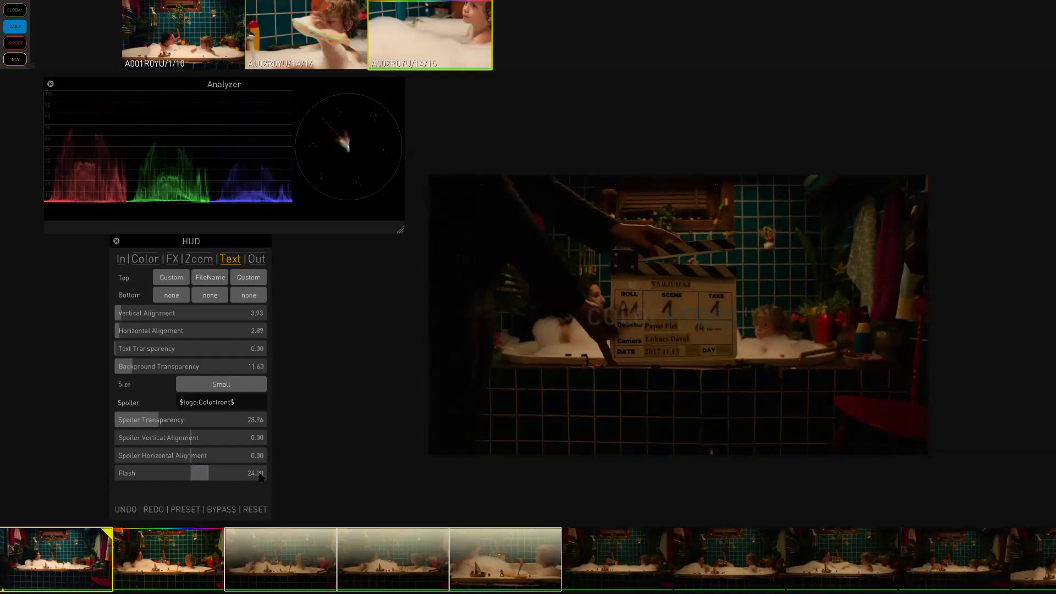
pyautogui.doubleClick(255, 476)
pyautogui.write('1')
pyautogui.press('Return')
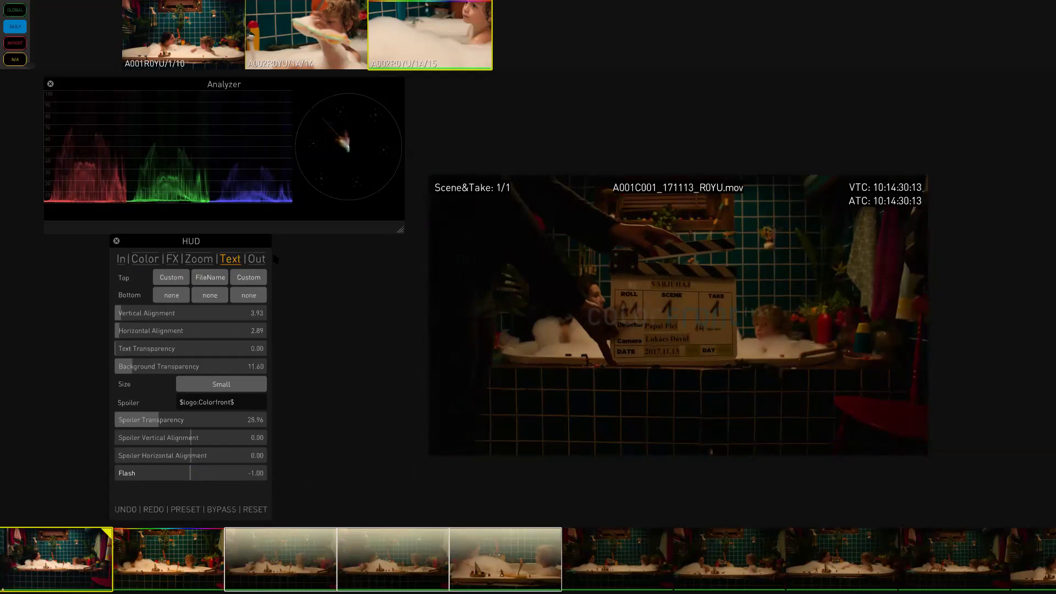
# Open the output settings and examine the formats offered for the Editor, Device, Web and Master deliverables.
pyautogui.click(255, 263)
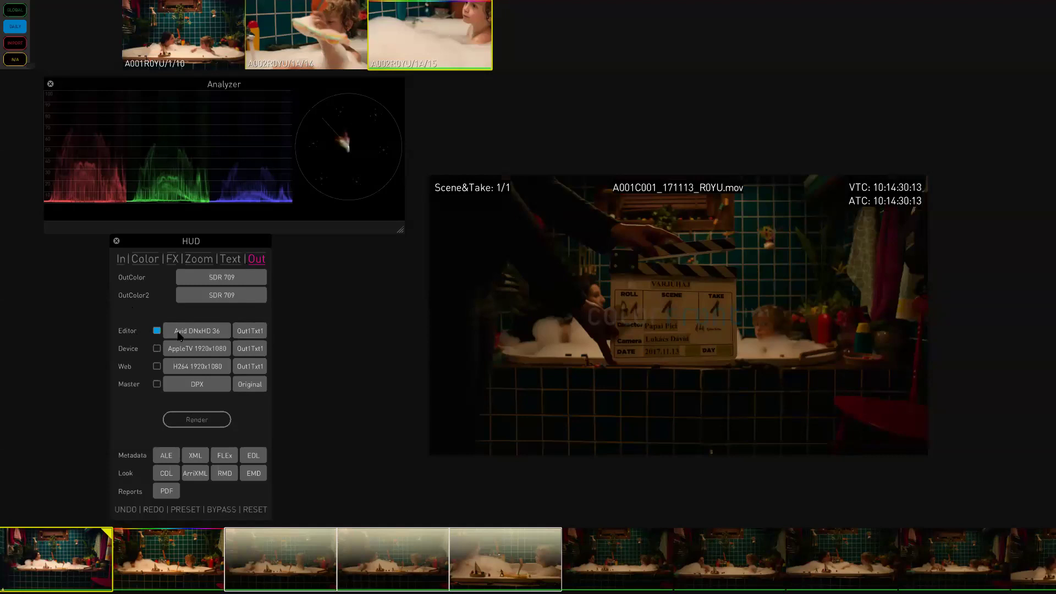
pyautogui.click(200, 334)
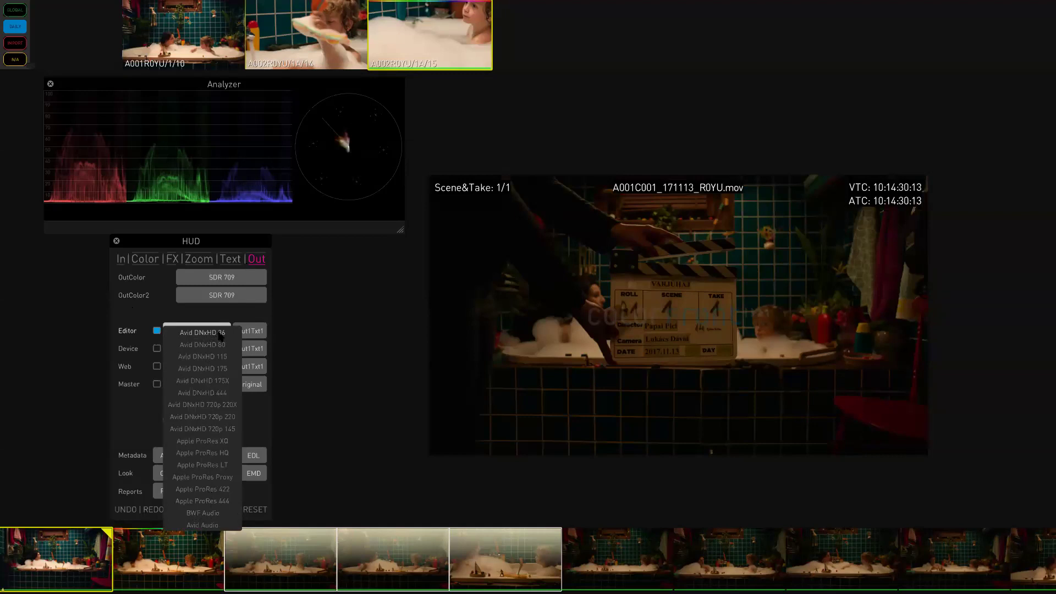
pyautogui.click(147, 427)
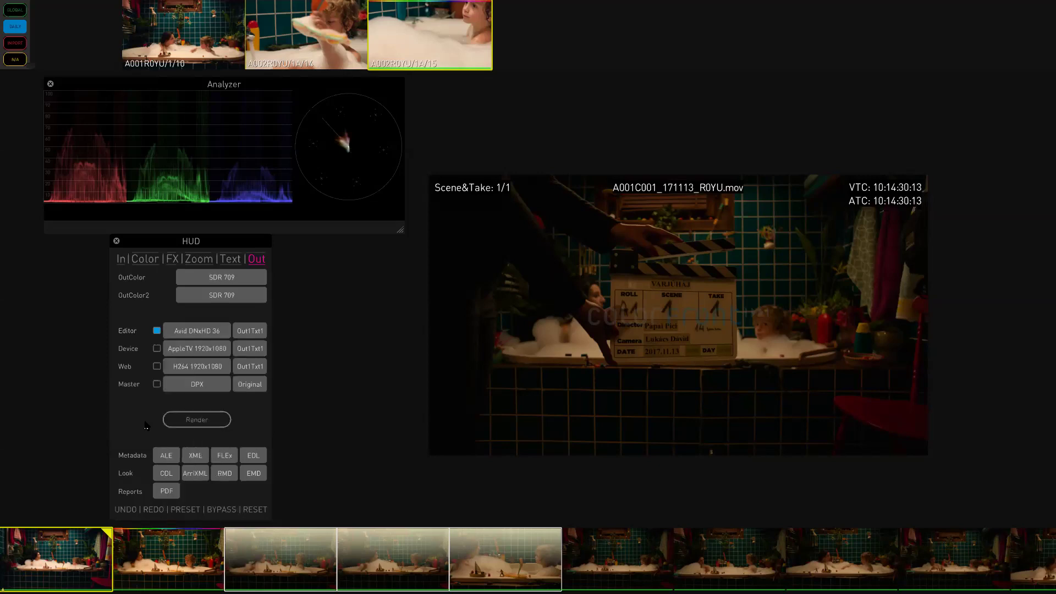
pyautogui.click(182, 350)
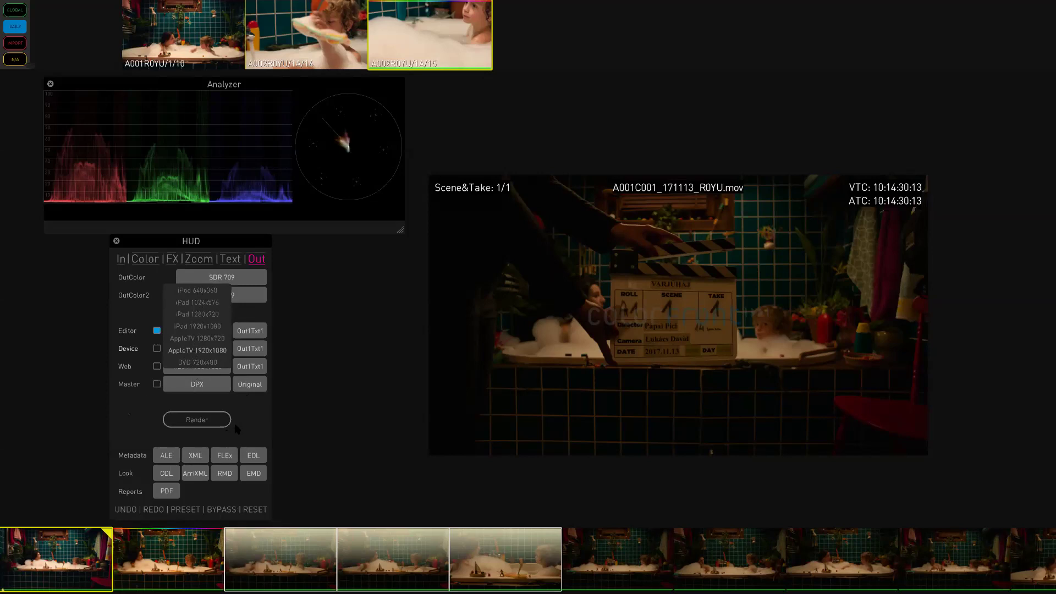
pyautogui.click(216, 371)
pyautogui.click(208, 368)
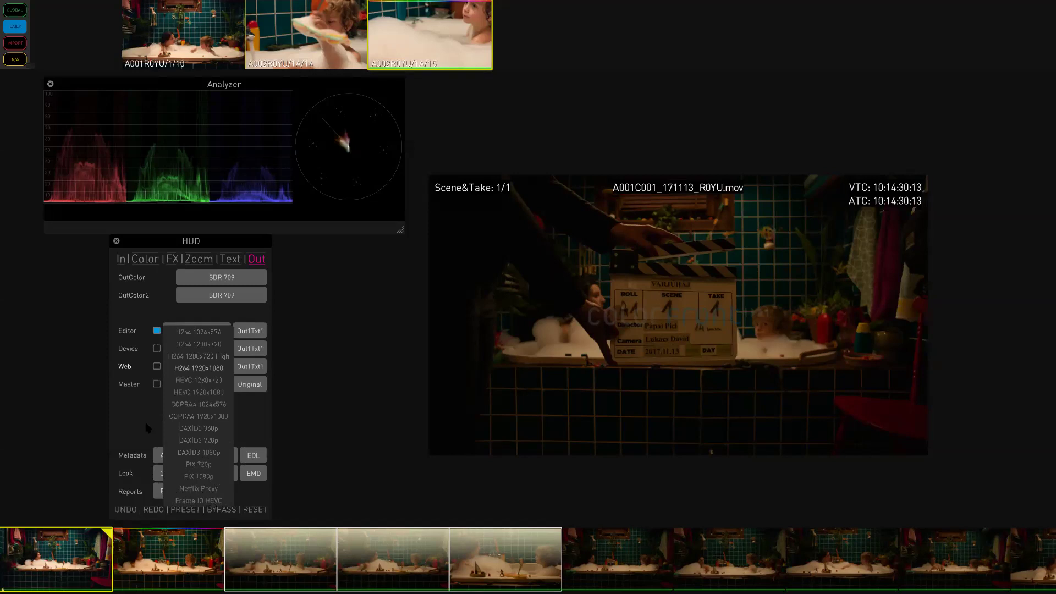
pyautogui.click(148, 428)
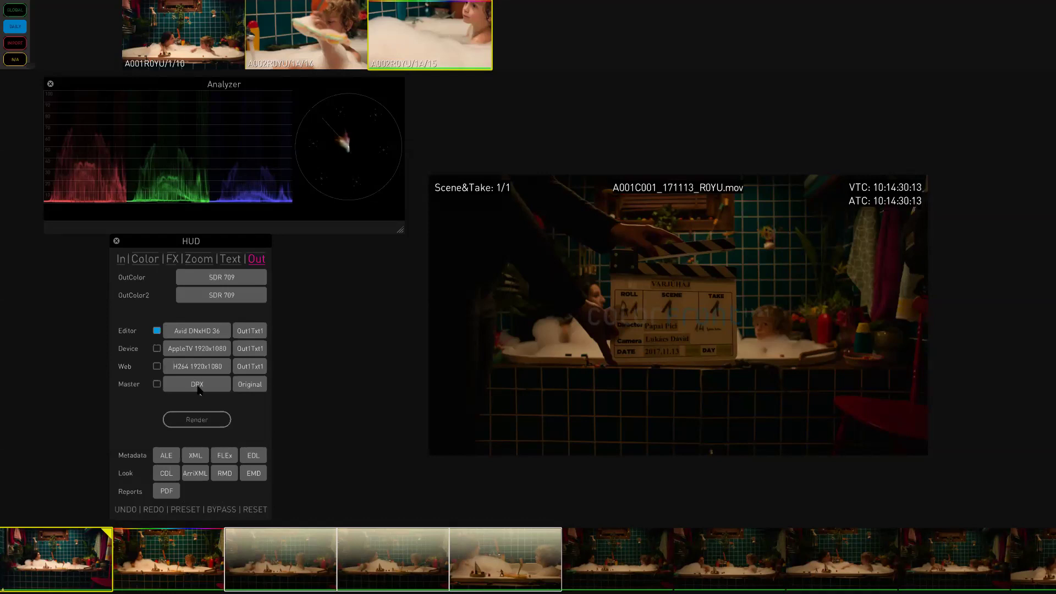
pyautogui.click(198, 387)
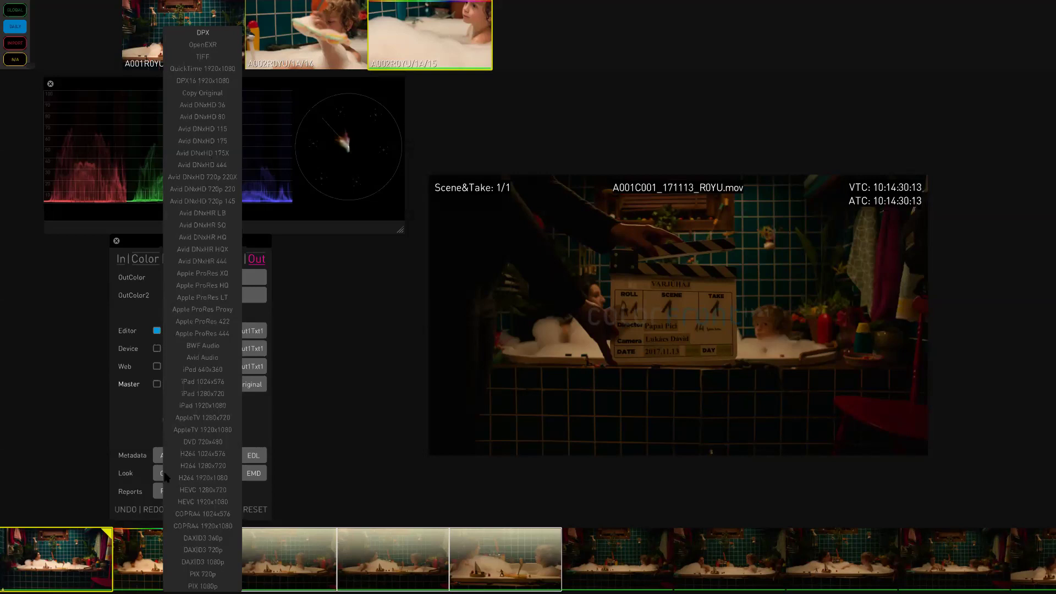
pyautogui.click(129, 422)
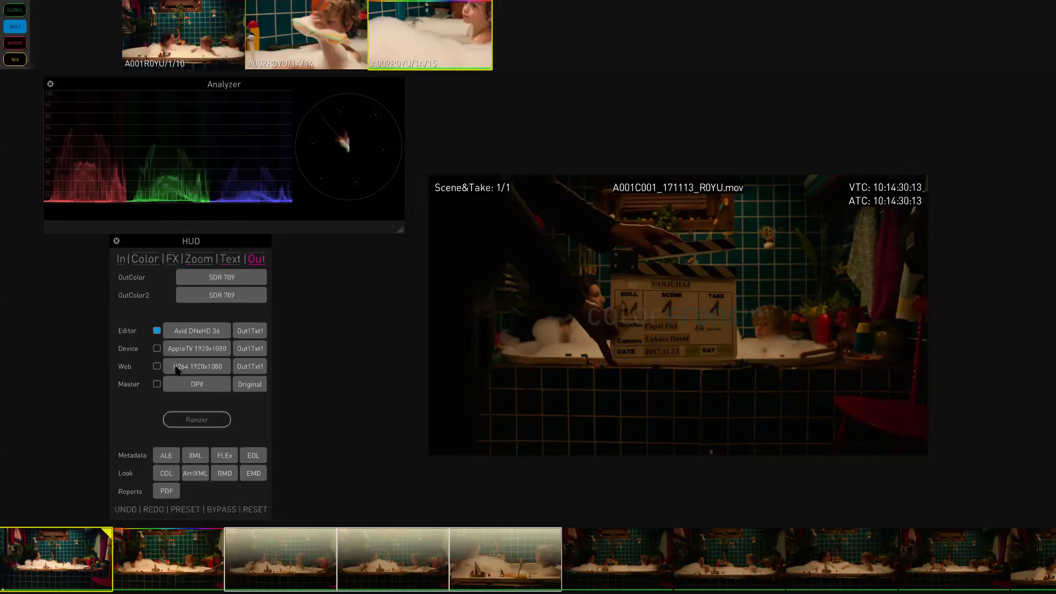
# Enable the Web deliverable with the DAX|D3 1080p format, and check the output and text combinations offered for Editor.
pyautogui.click(156, 384)
pyautogui.click(156, 366)
pyautogui.click(157, 384)
pyautogui.click(197, 368)
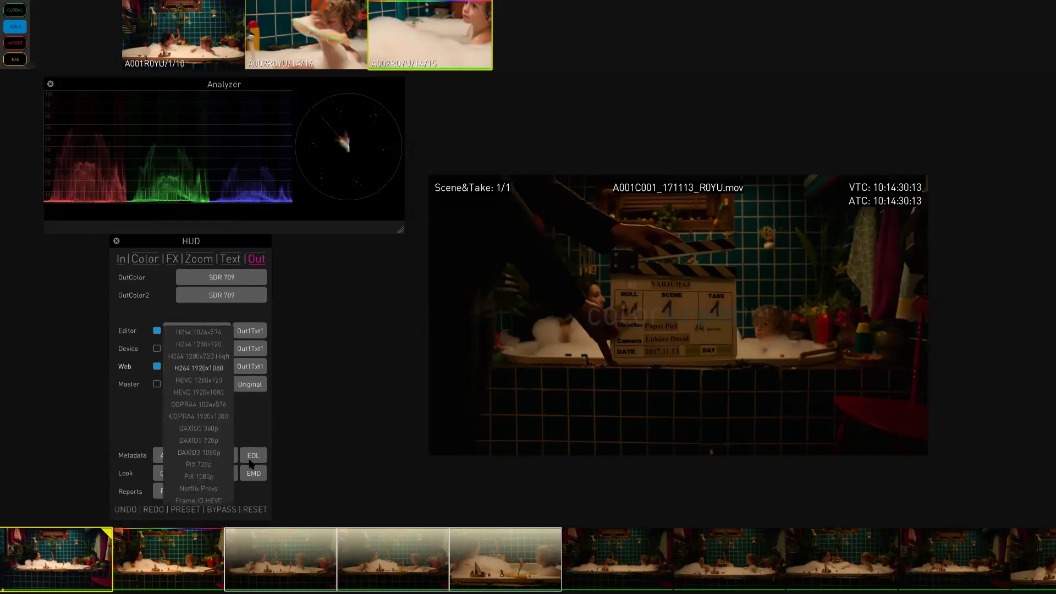
pyautogui.click(202, 452)
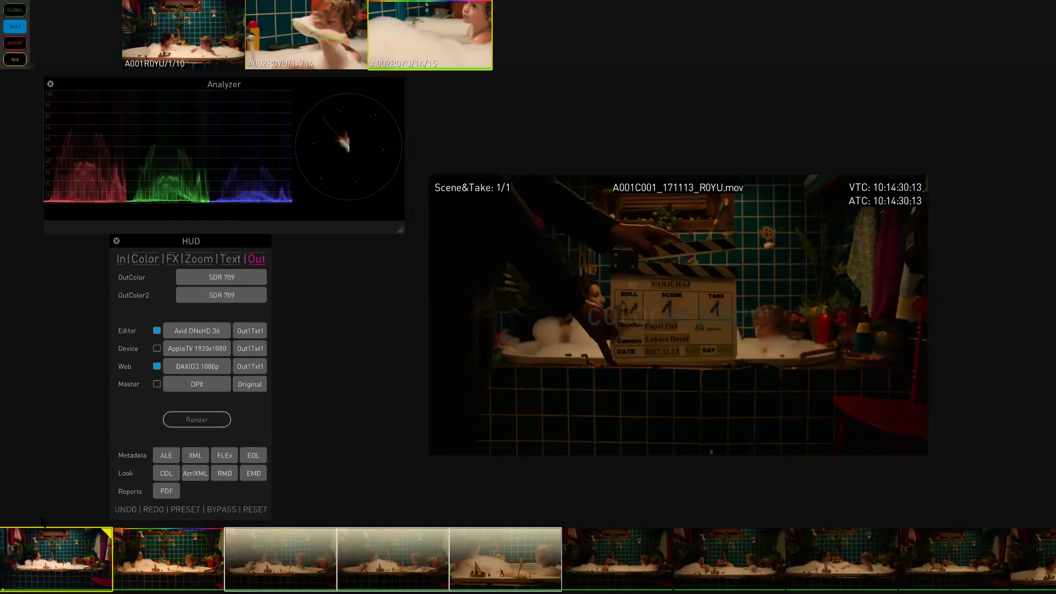
pyautogui.click(253, 332)
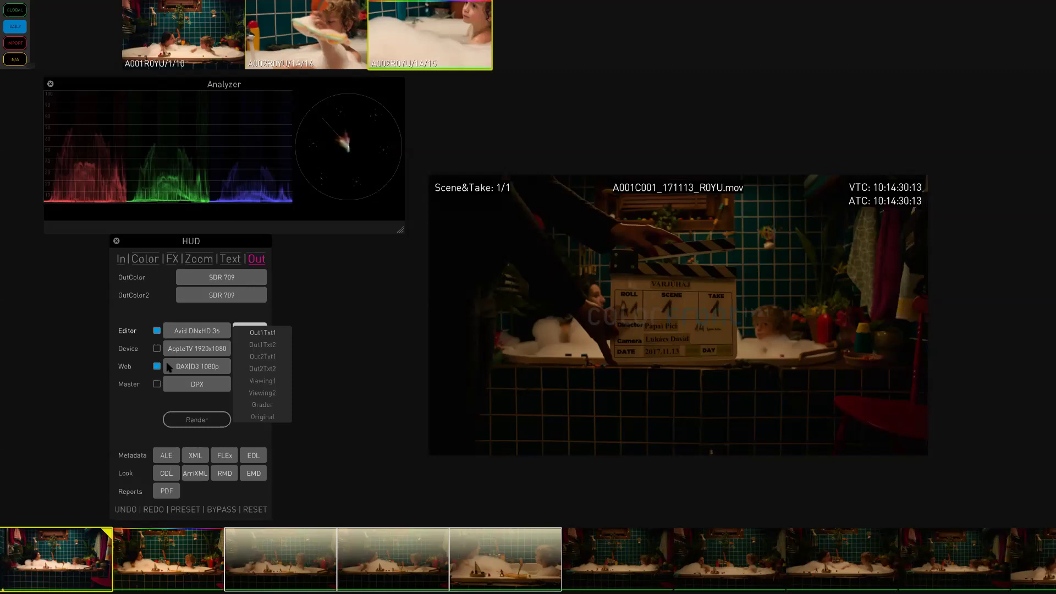
pyautogui.click(142, 430)
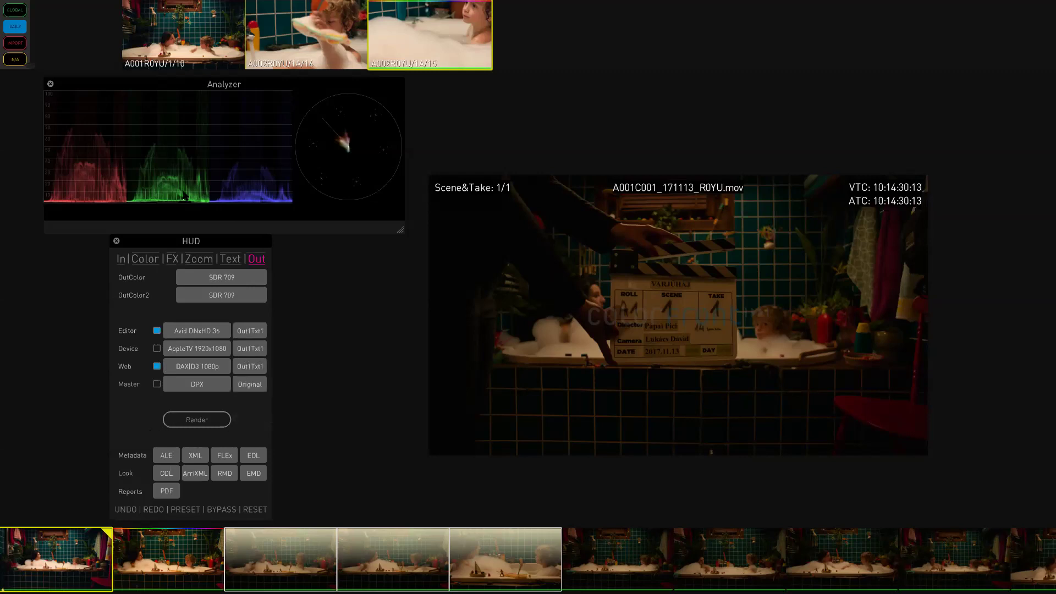
# Shift the HUD aside and open the Master Bin in the detailed metadata list view.
pyautogui.moveTo(165, 241); pyautogui.dragTo(310, 240)
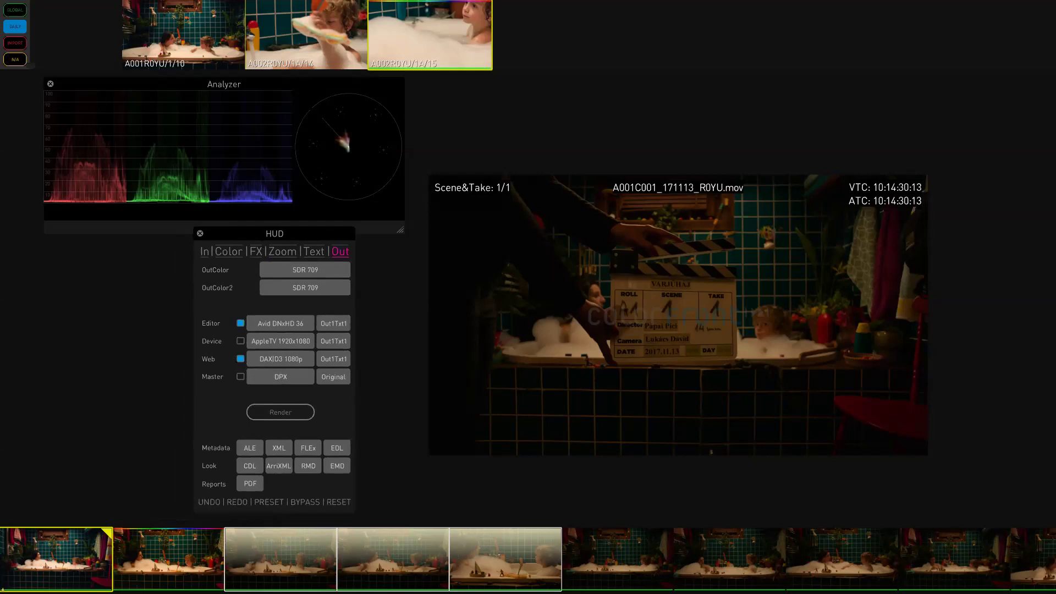
pyautogui.moveTo(248, 234); pyautogui.dragTo(124, 236)
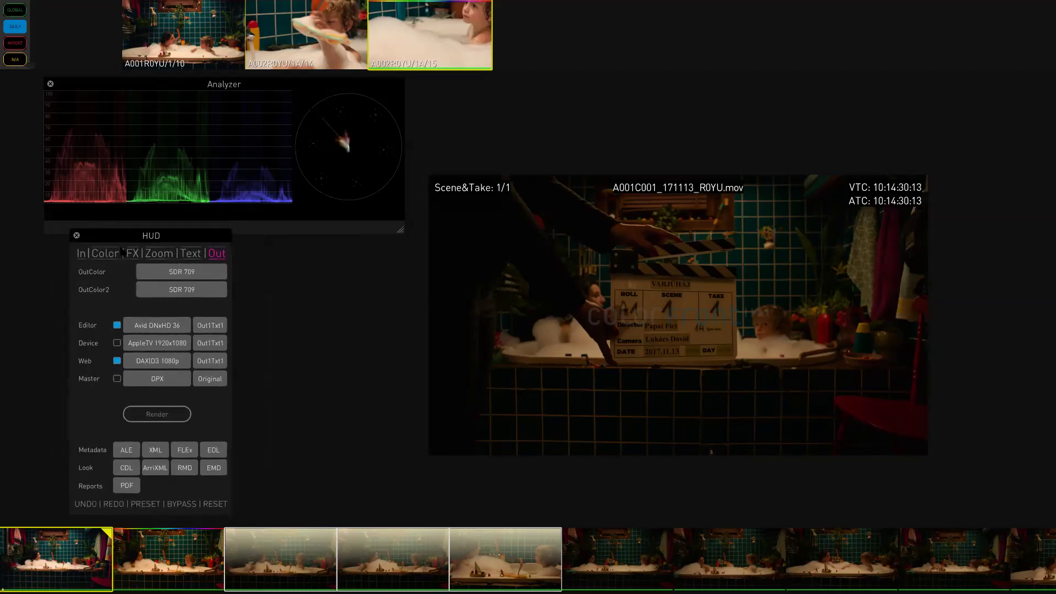
pyautogui.press('b')
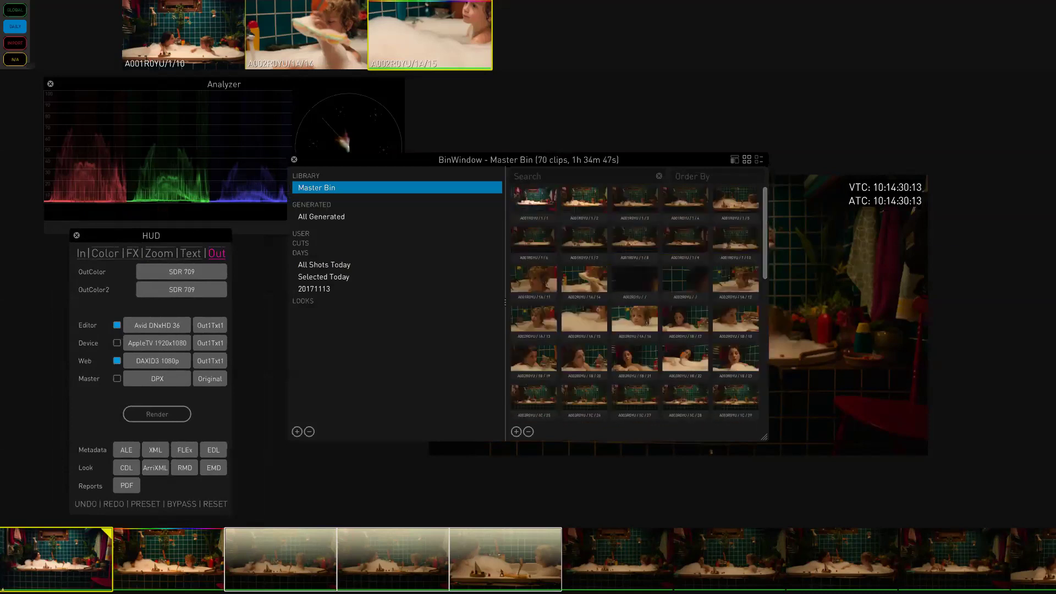
pyautogui.click(759, 160)
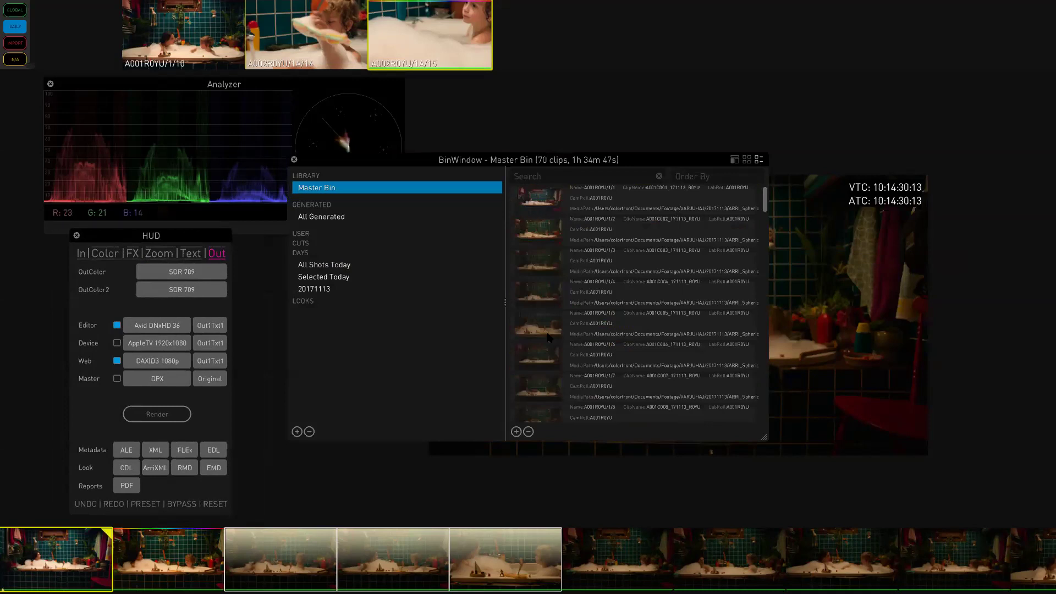
# Compare the Master Bin's thumbnail grid with its metadata list, settle on the grid view and browse the clips.
pyautogui.click(747, 160)
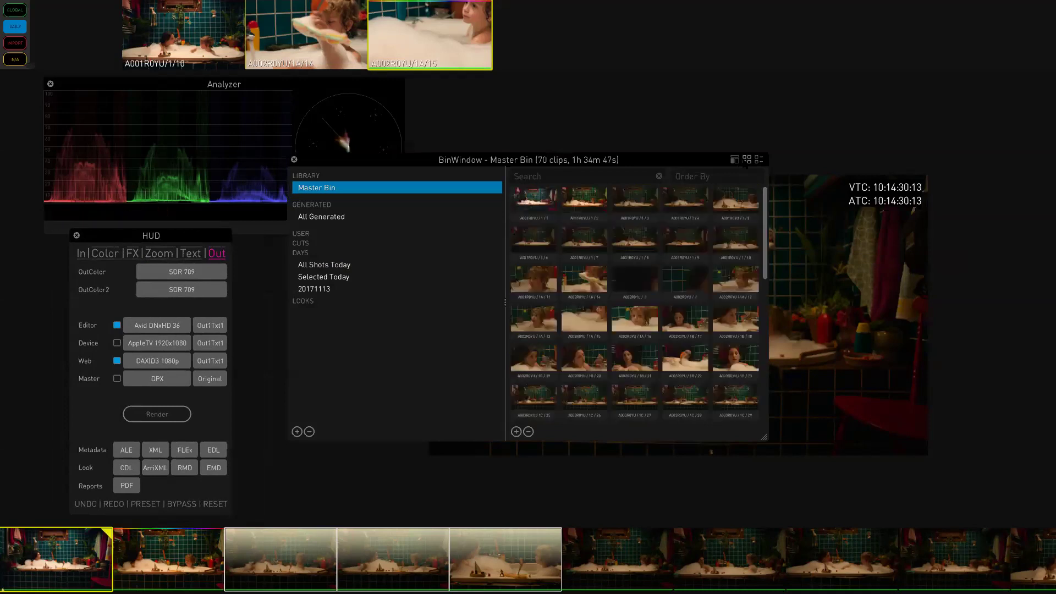
pyautogui.click(759, 160)
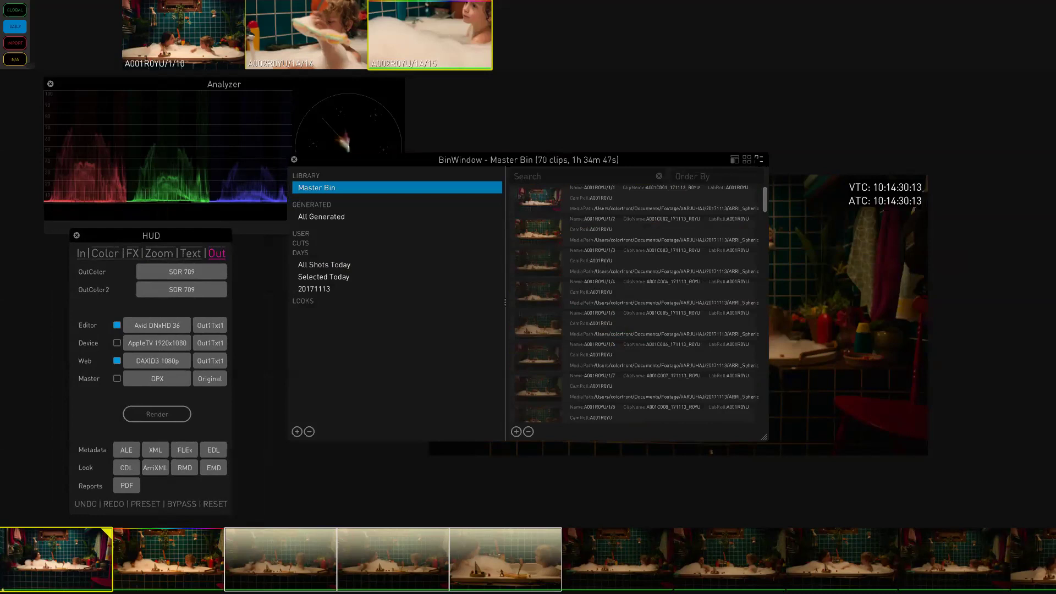
pyautogui.click(747, 160)
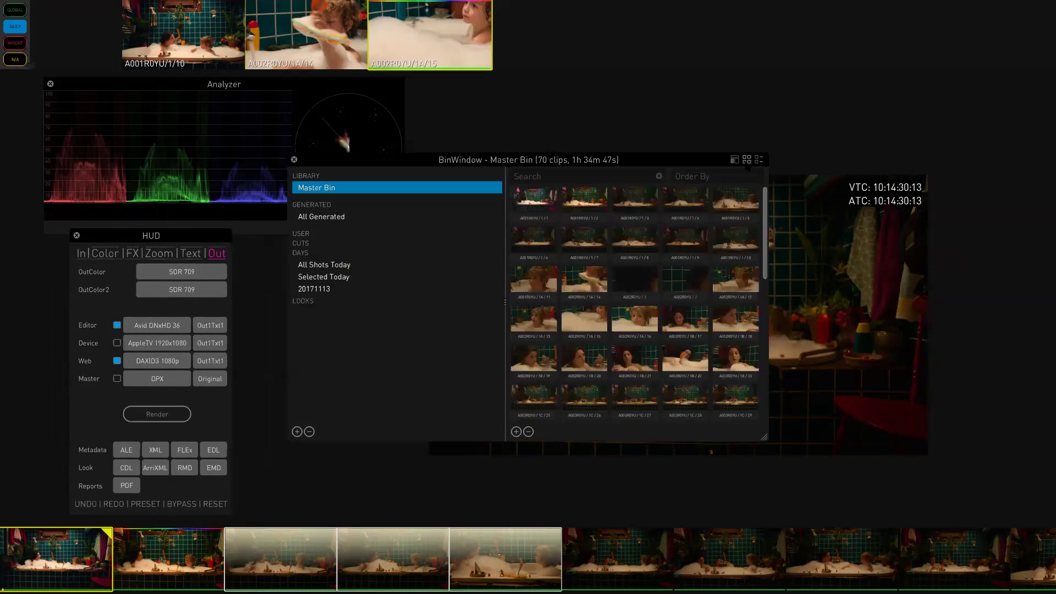
pyautogui.scroll(-3, 666, 233)
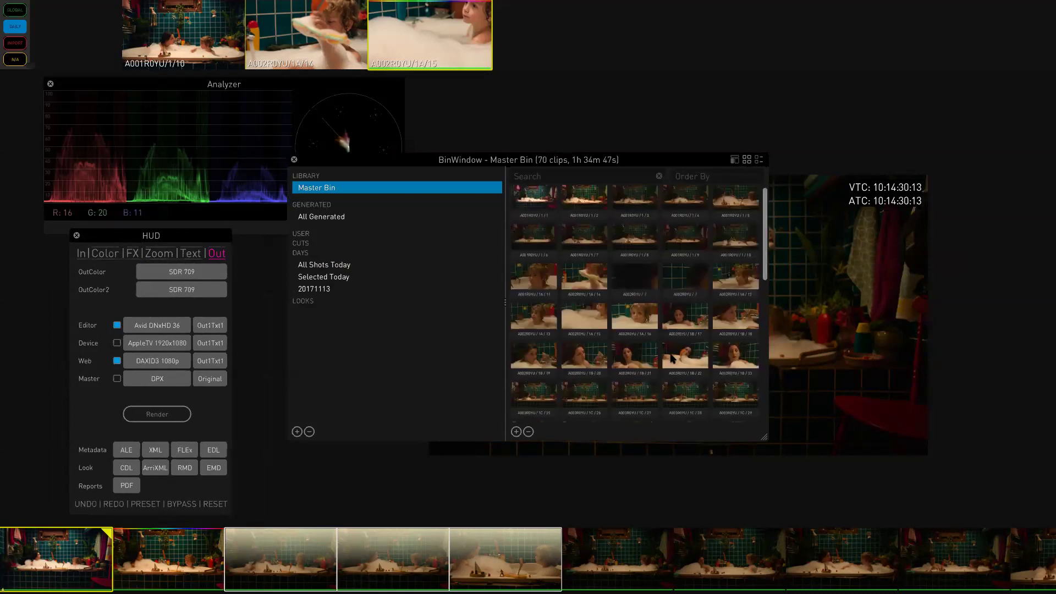
pyautogui.scroll(3, 667, 233)
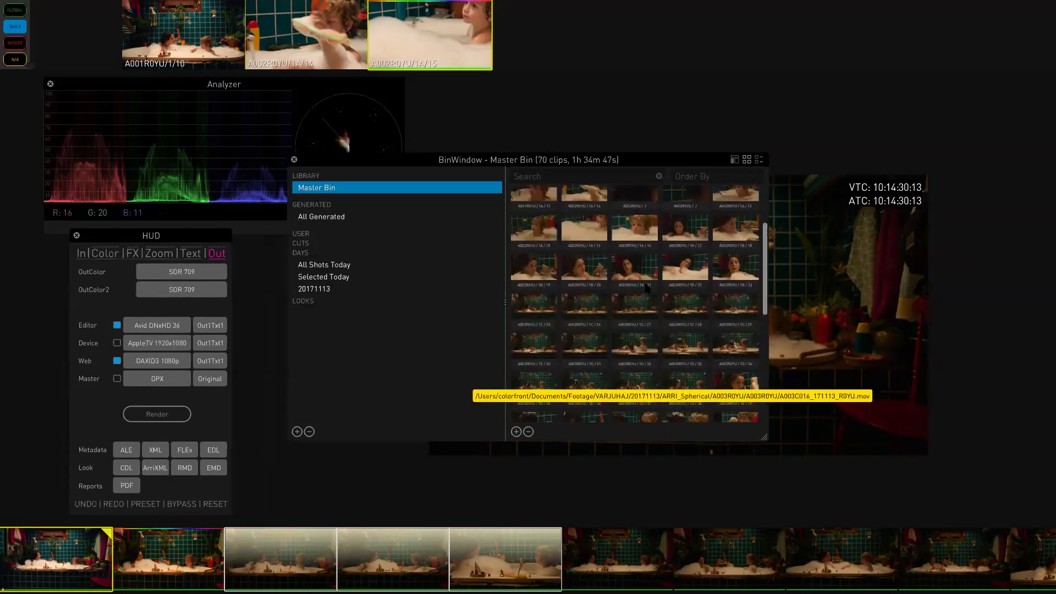
pyautogui.scroll(1, 654, 361)
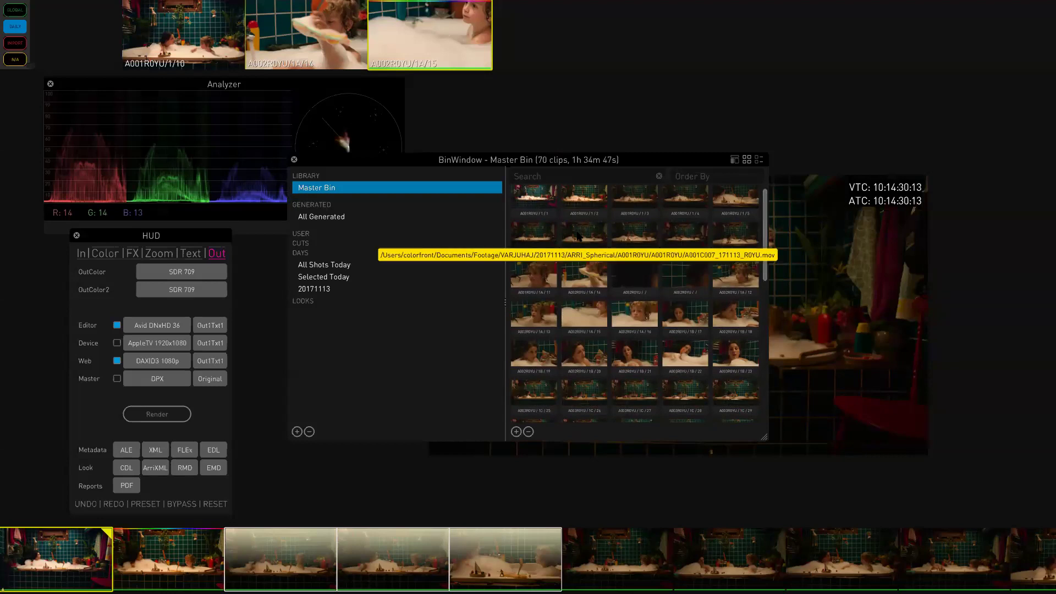
pyautogui.scroll(1, 589, 264)
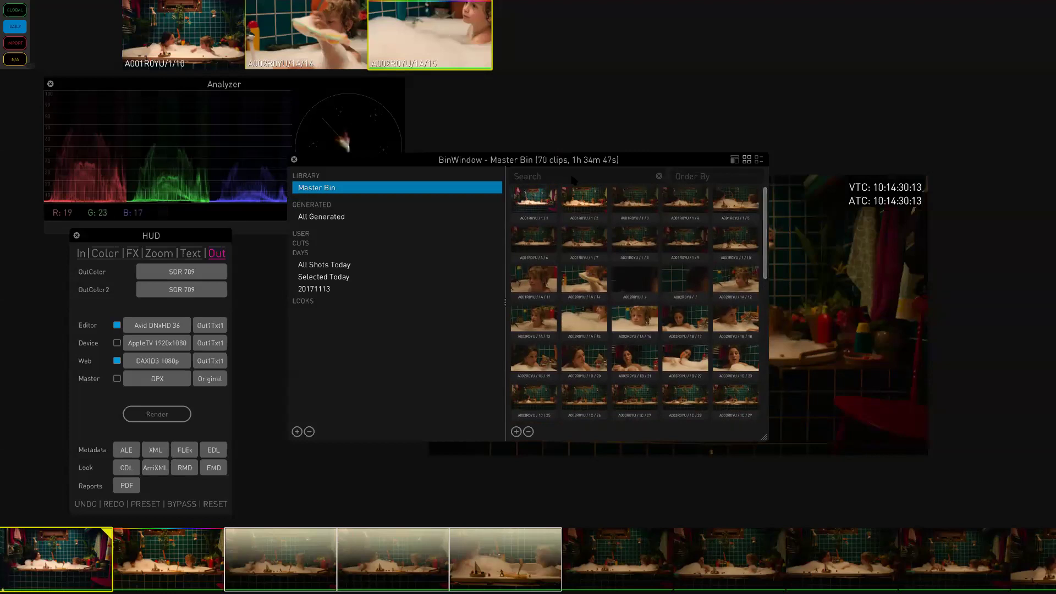
# Search the Master Bin for A001, try extending the query with "and A002", and order the A001 clips by Length.
pyautogui.write('A001')
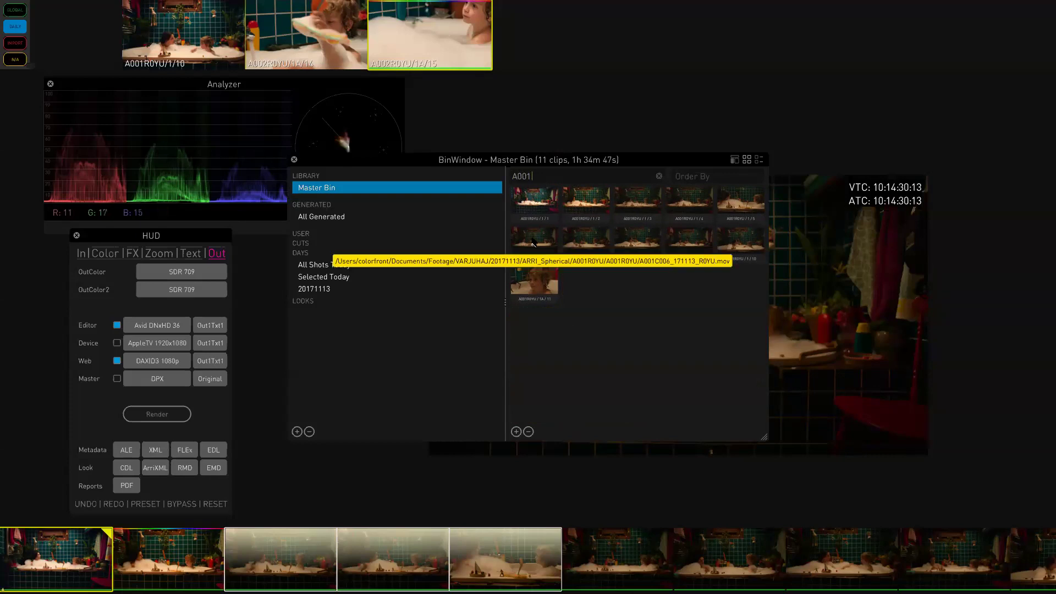
pyautogui.write('and ')
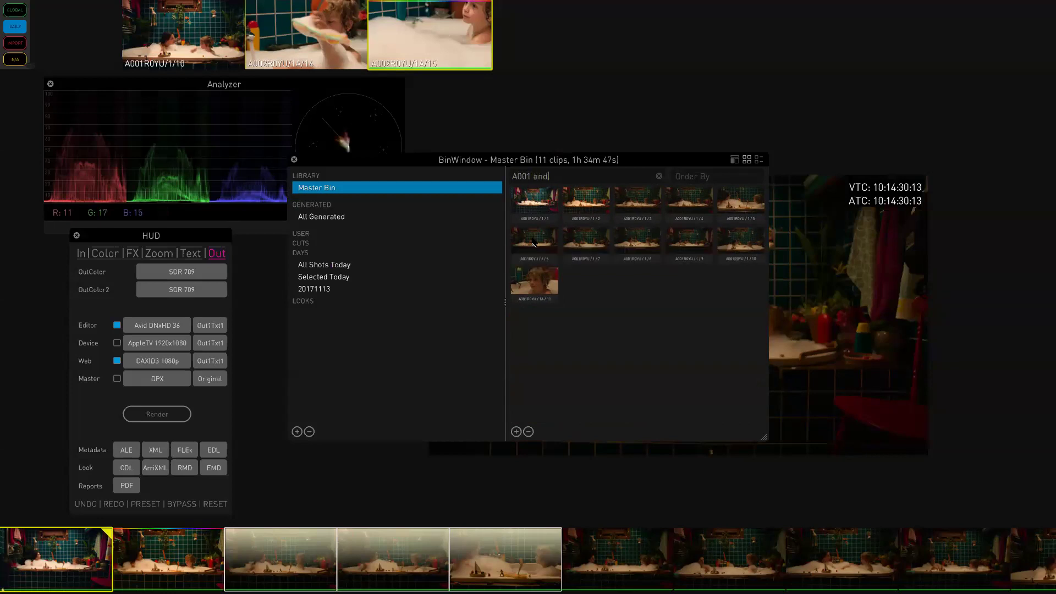
pyautogui.write('A')
pyautogui.write('002')
pyautogui.press('BackSpace')
pyautogui.press('BackSpace')
pyautogui.press('BackSpace')
pyautogui.press('BackSpace')
pyautogui.press('BackSpace')
pyautogui.press('BackSpace')
pyautogui.press('BackSpace')
pyautogui.press('BackSpace')
pyautogui.click(700, 180)
pyautogui.write('Length')
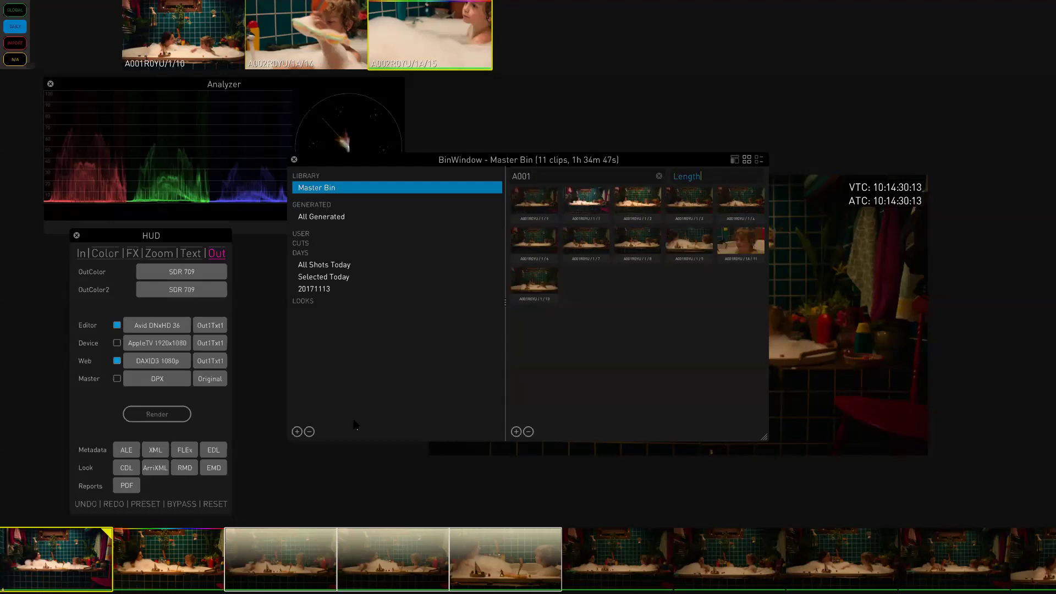
# Create a new user bin, and filter the Master Bin by A001 with the clips ordered by Length.
pyautogui.click(298, 432)
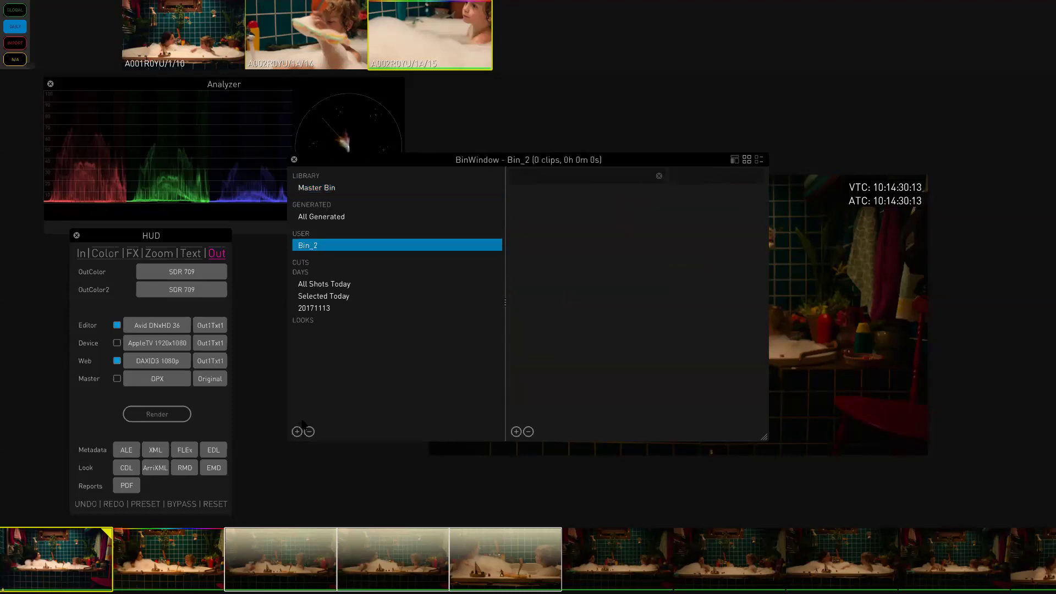
pyautogui.click(338, 187)
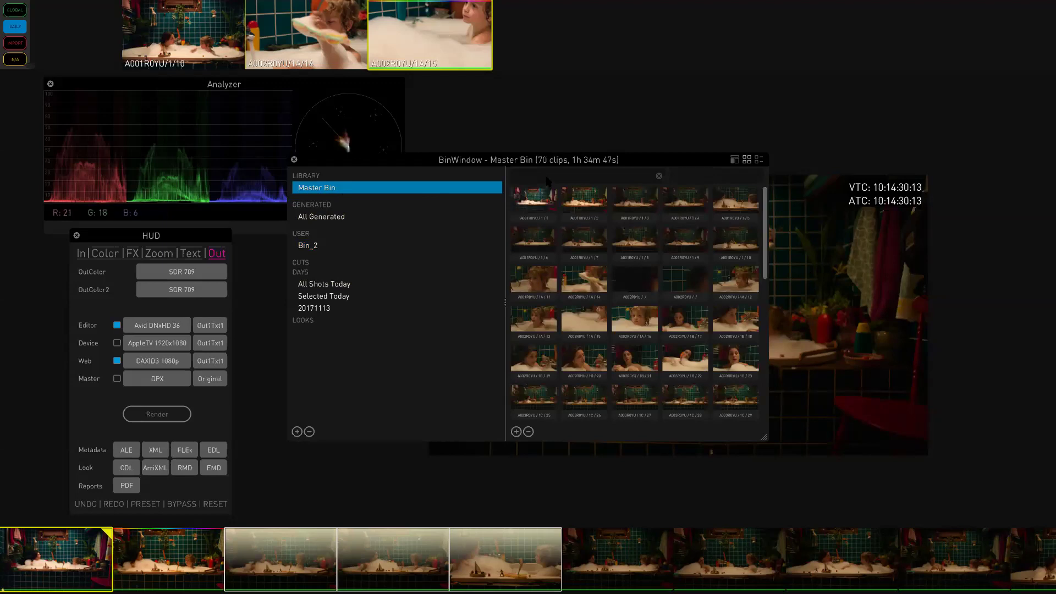
pyautogui.write('A001')
pyautogui.click(731, 176)
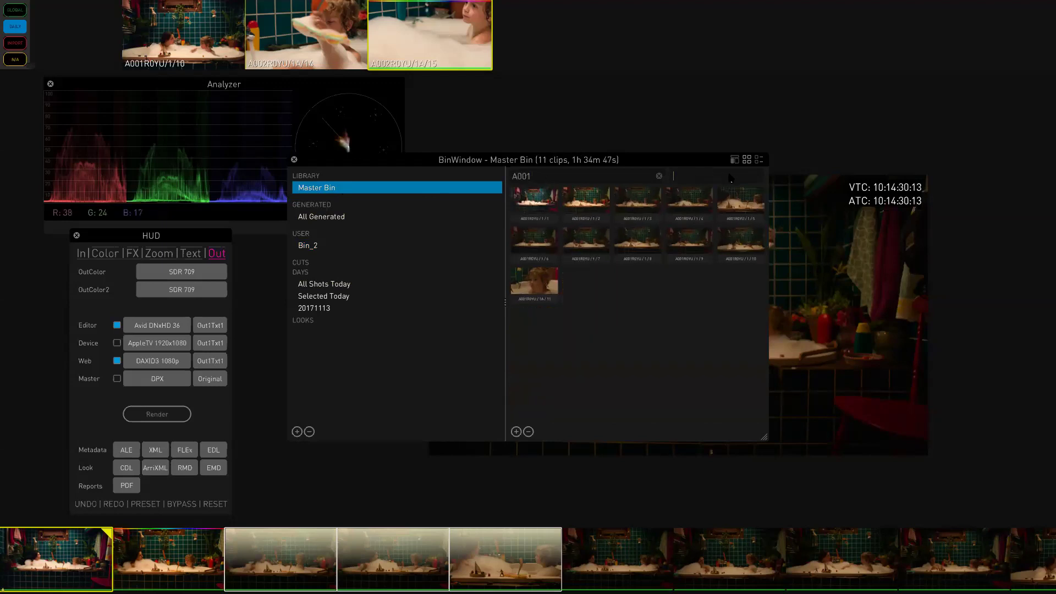
pyautogui.write('Length')
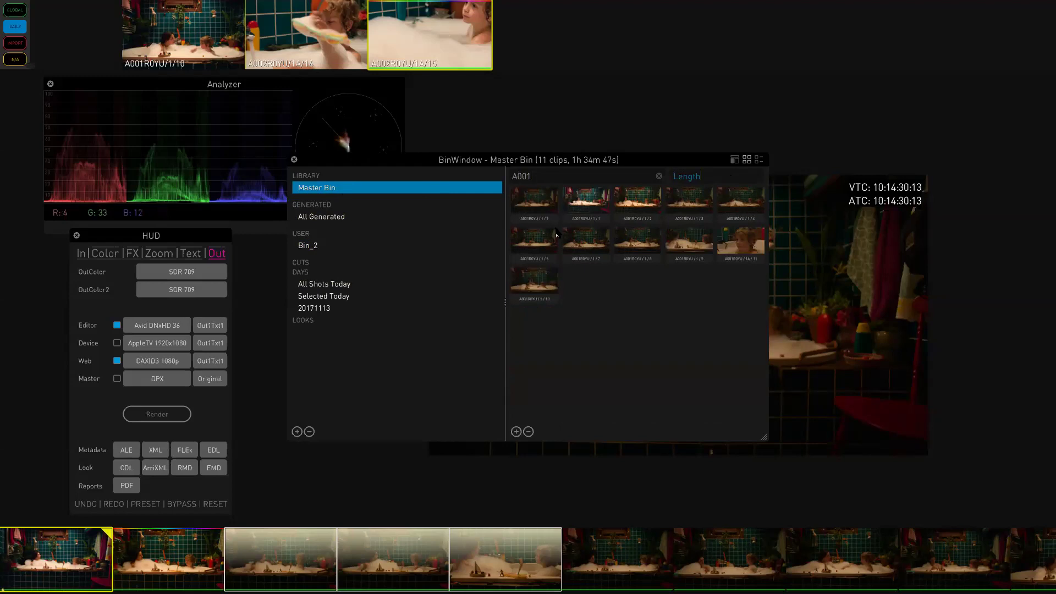
# Add the first two clips of the length-ordered A001 results, takes 9 and 1 of scene 1, to Bin_2.
pyautogui.click(533, 199)
pyautogui.keyDown('shift'); pyautogui.click(605, 206); pyautogui.keyUp('shift')
pyautogui.keyDown('shift'); pyautogui.click(617, 205); pyautogui.keyUp('shift')
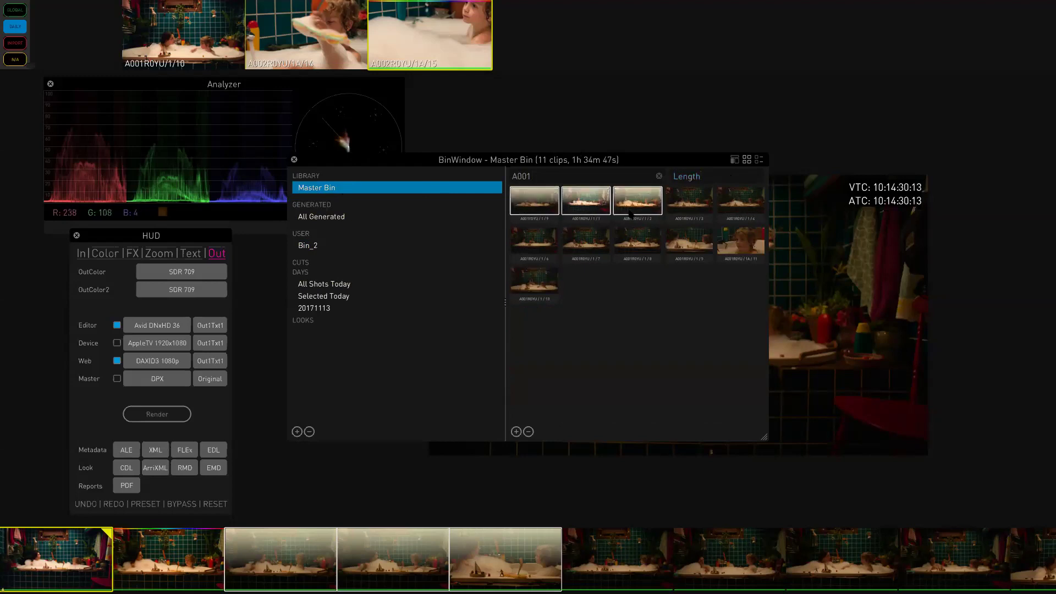
pyautogui.moveTo(647, 205); pyautogui.dragTo(341, 246)
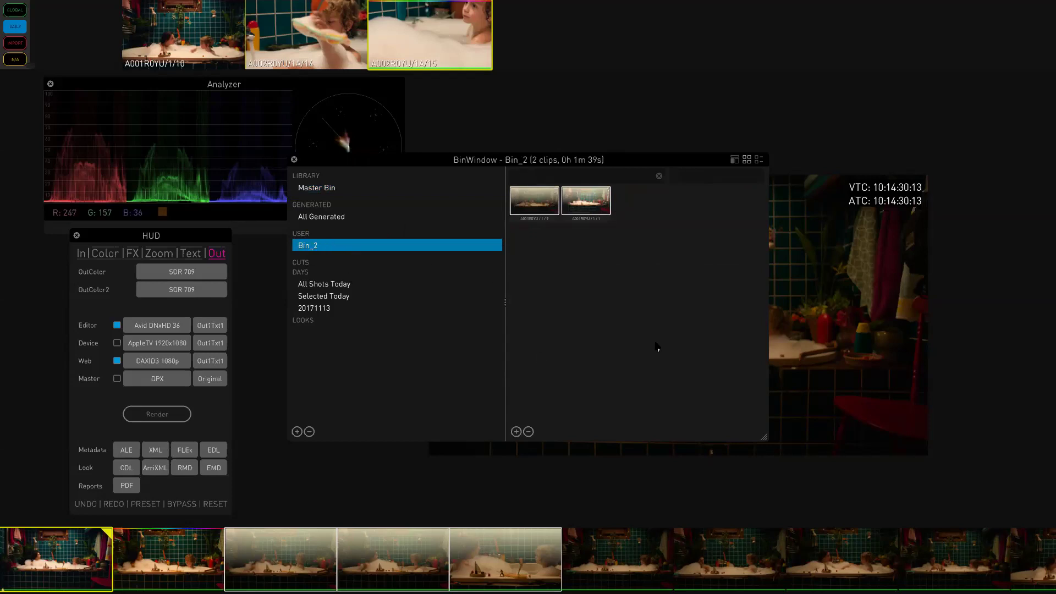
# Load Bin_2 as the timeline, saving the current one, centre its clips in the thumbnail strip and close the bin window.
pyautogui.doubleClick(408, 245)
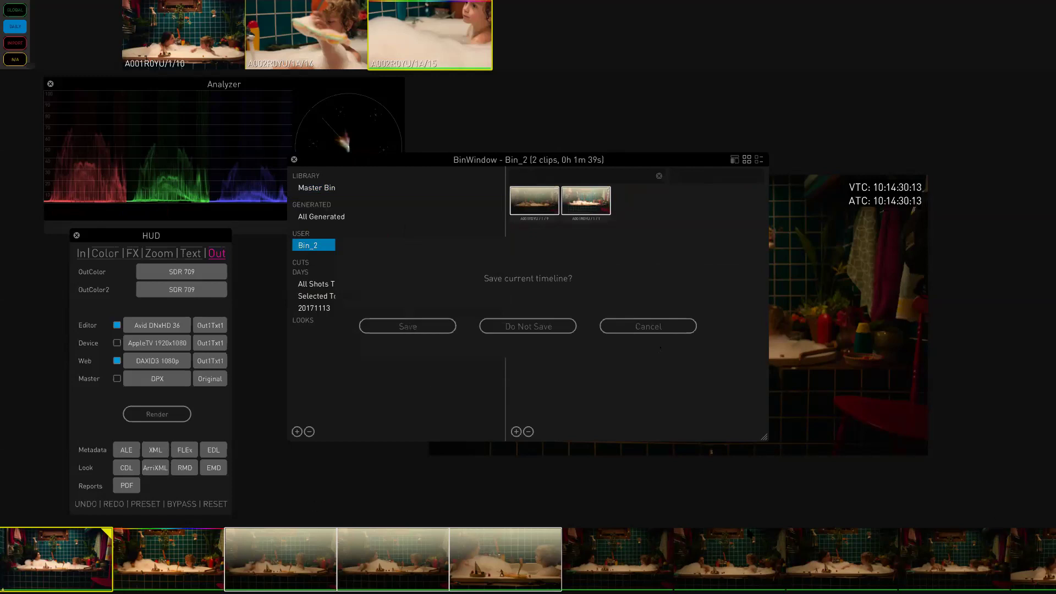
pyautogui.click(405, 329)
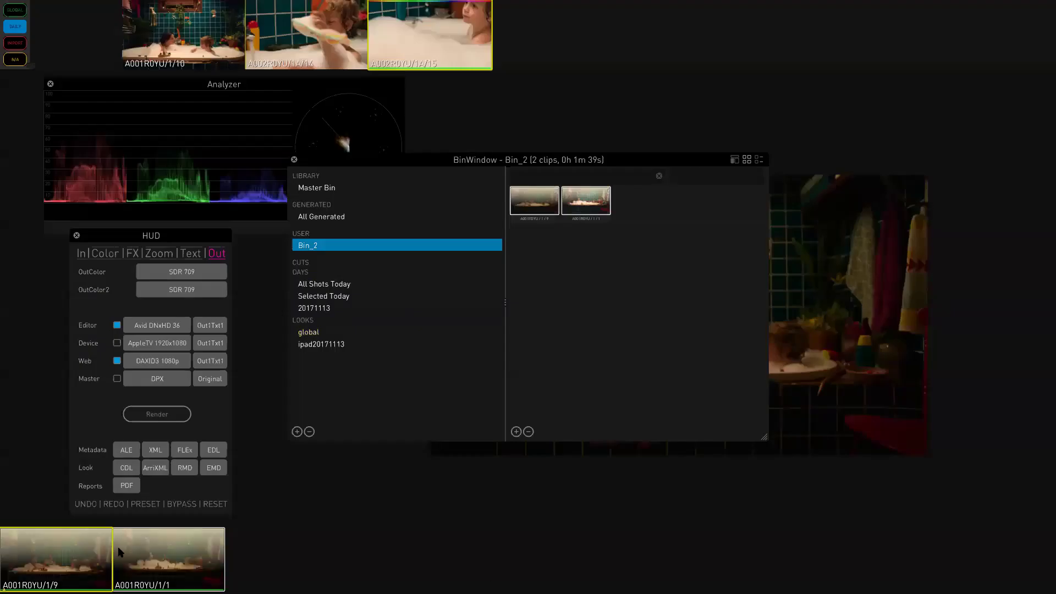
pyautogui.moveTo(80, 559); pyautogui.dragTo(482, 560)
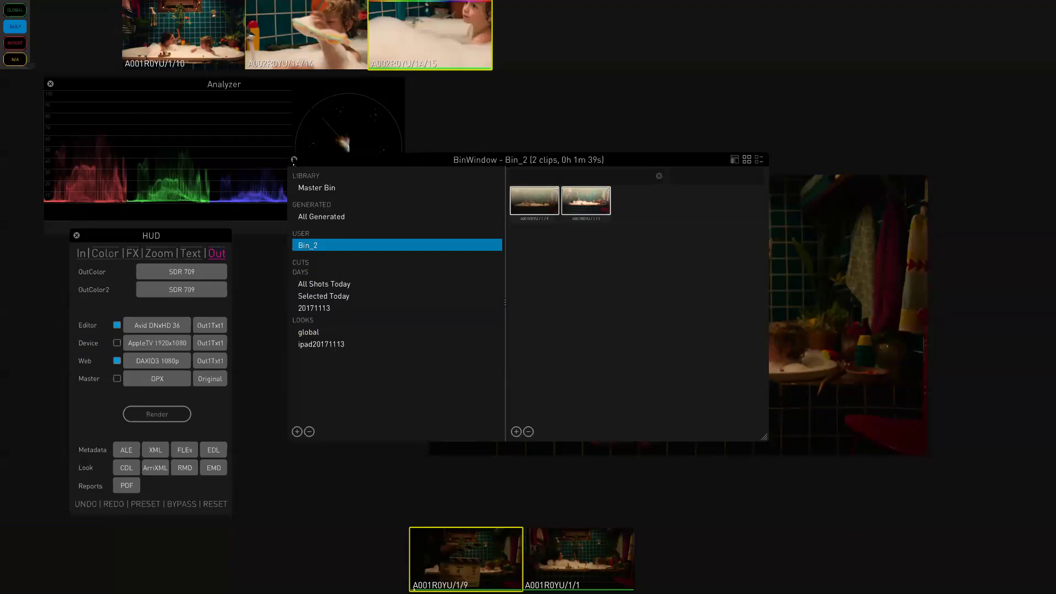
pyautogui.click(295, 160)
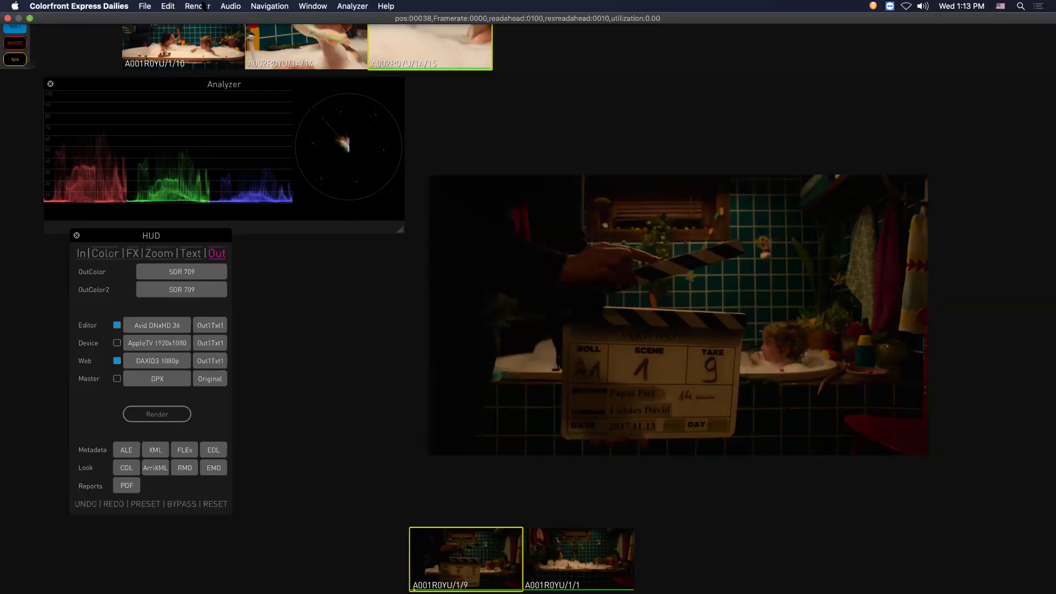
pyautogui.click(199, 6)
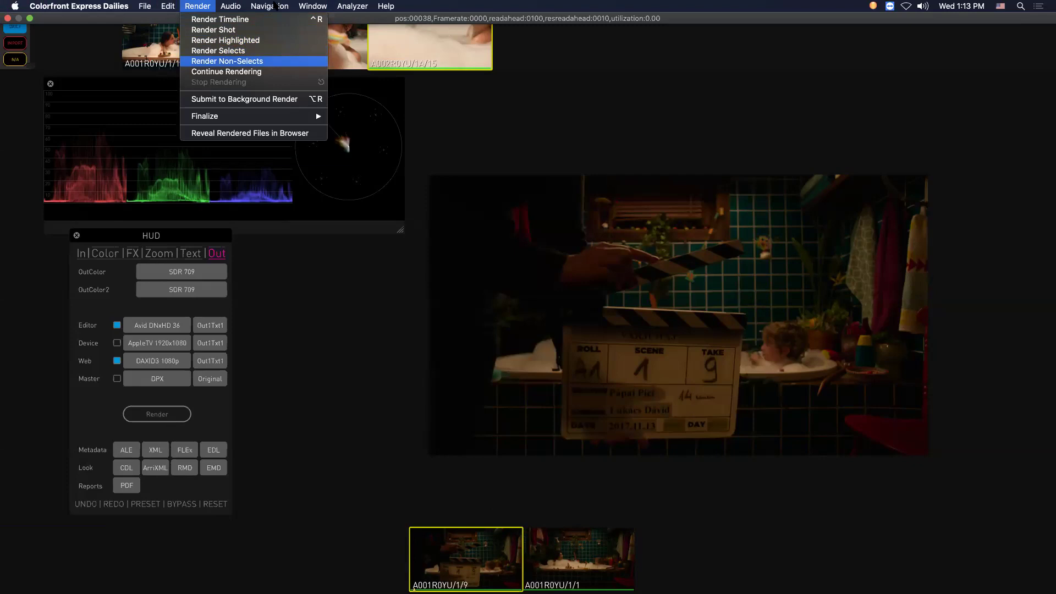
pyautogui.moveTo(274, 6)
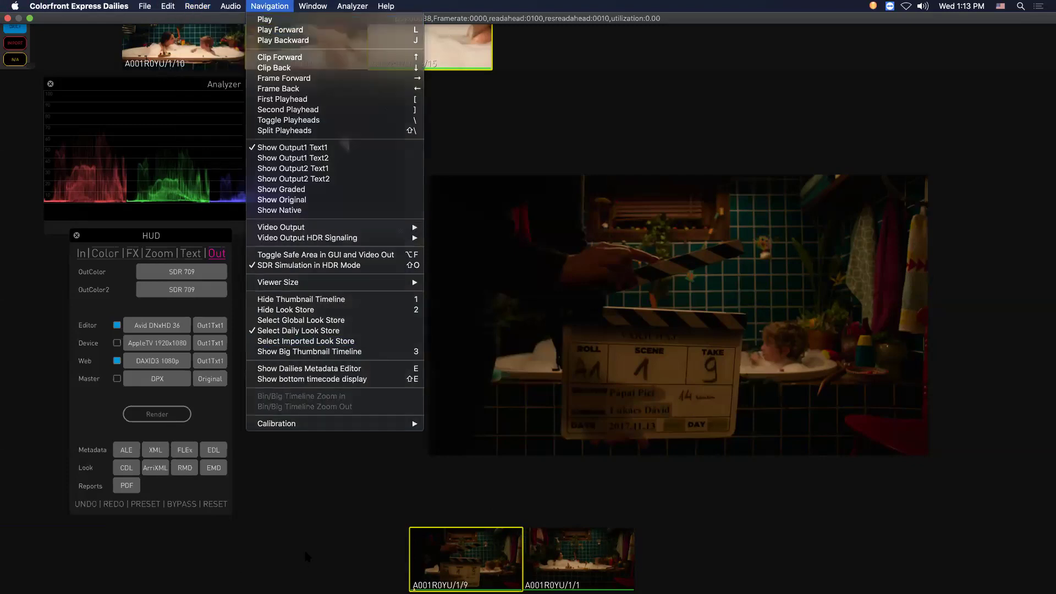
pyautogui.click(302, 547)
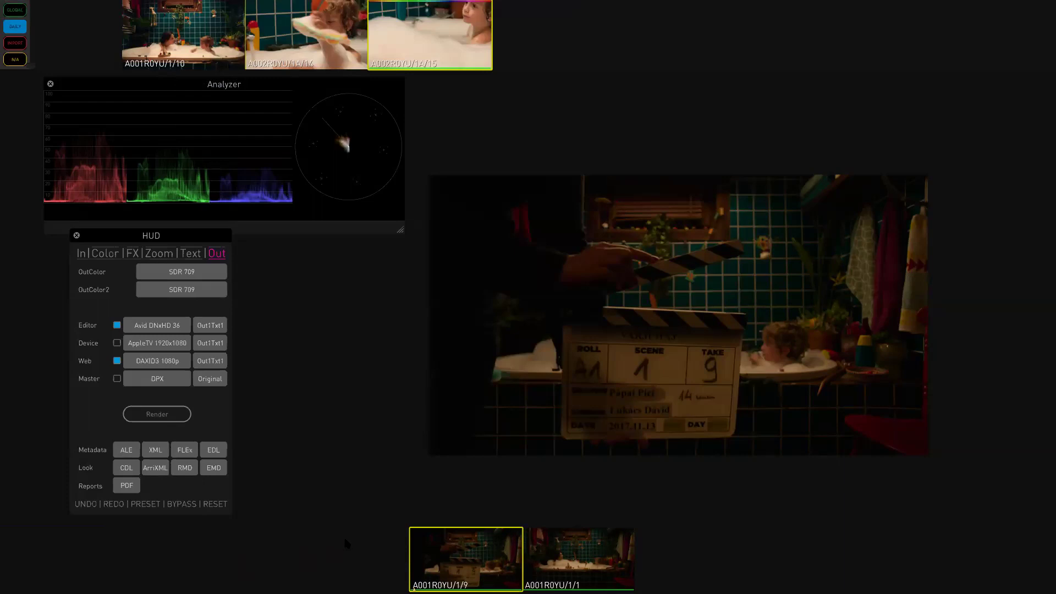
# Open the audio mixdown settings and set the Editor mixdown to Same As Source.
pyautogui.press('m')
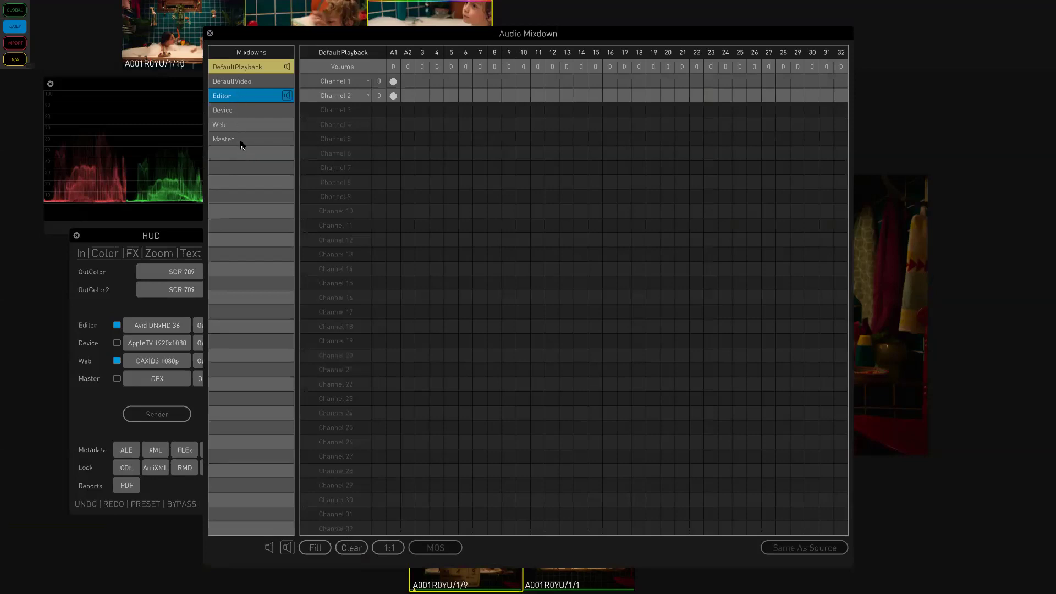
pyautogui.click(248, 96)
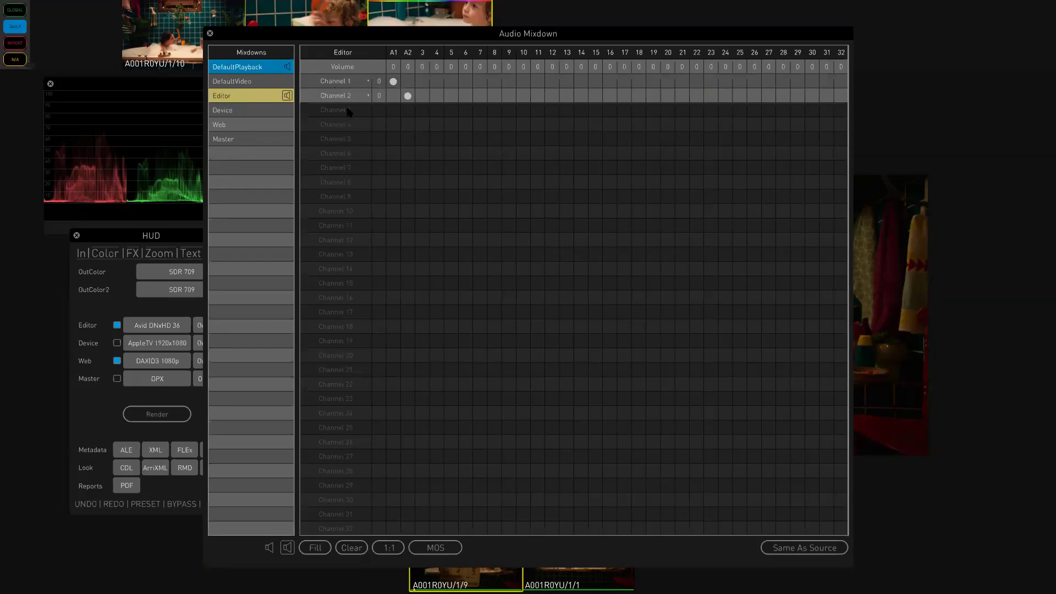
pyautogui.click(818, 552)
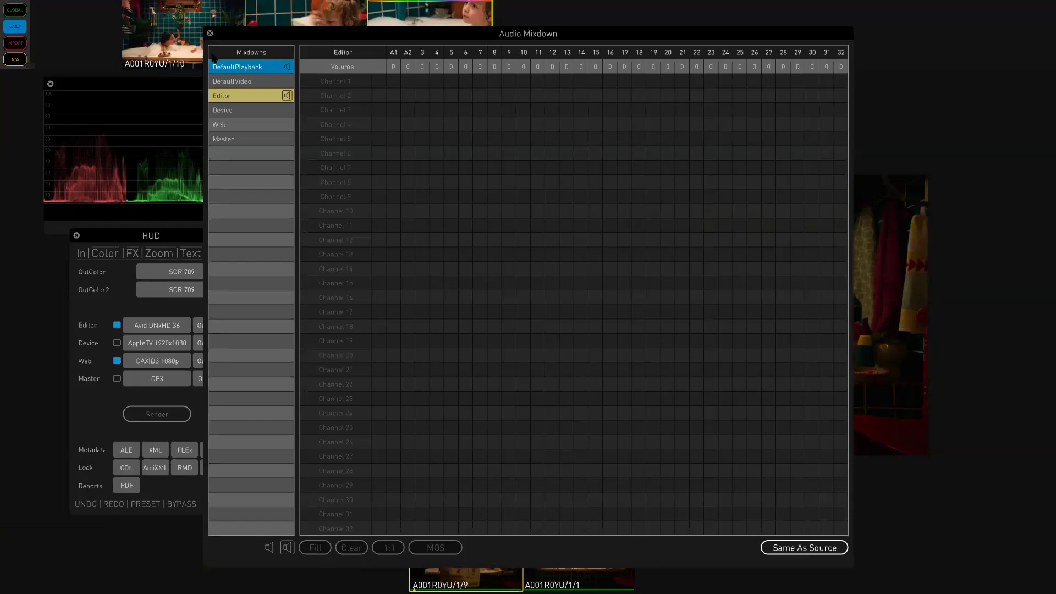
# Examine the channel routing of the Web, Master and DefaultVideo mixdowns.
pyautogui.click(239, 128)
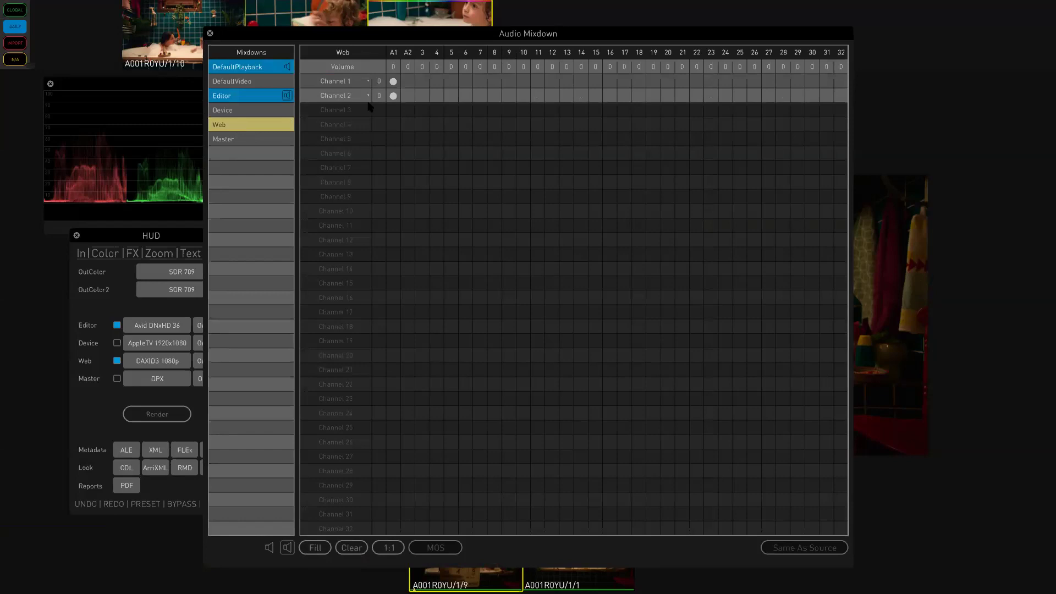
pyautogui.click(250, 139)
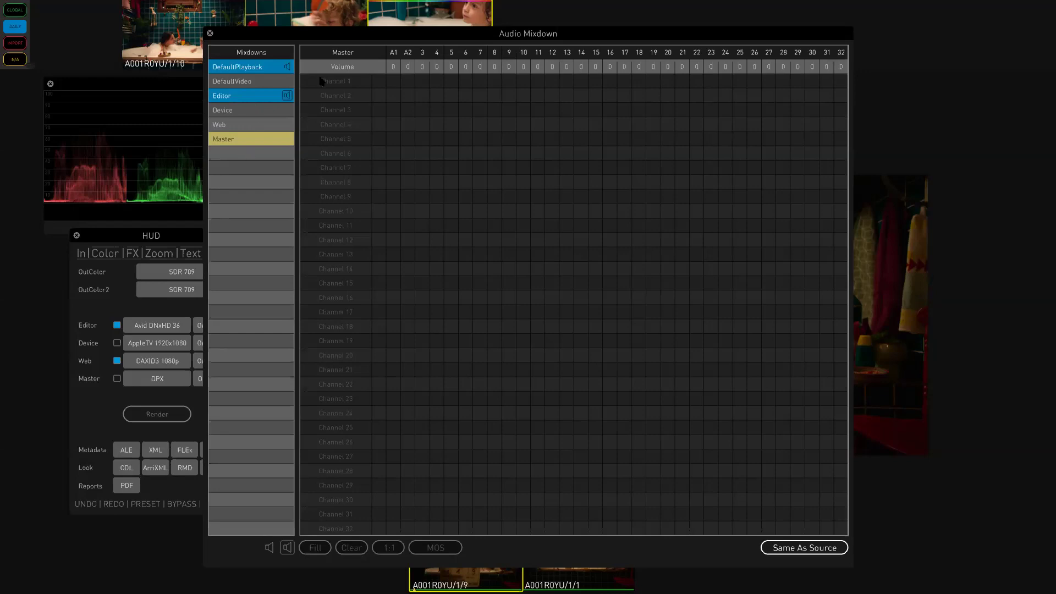
pyautogui.click(265, 84)
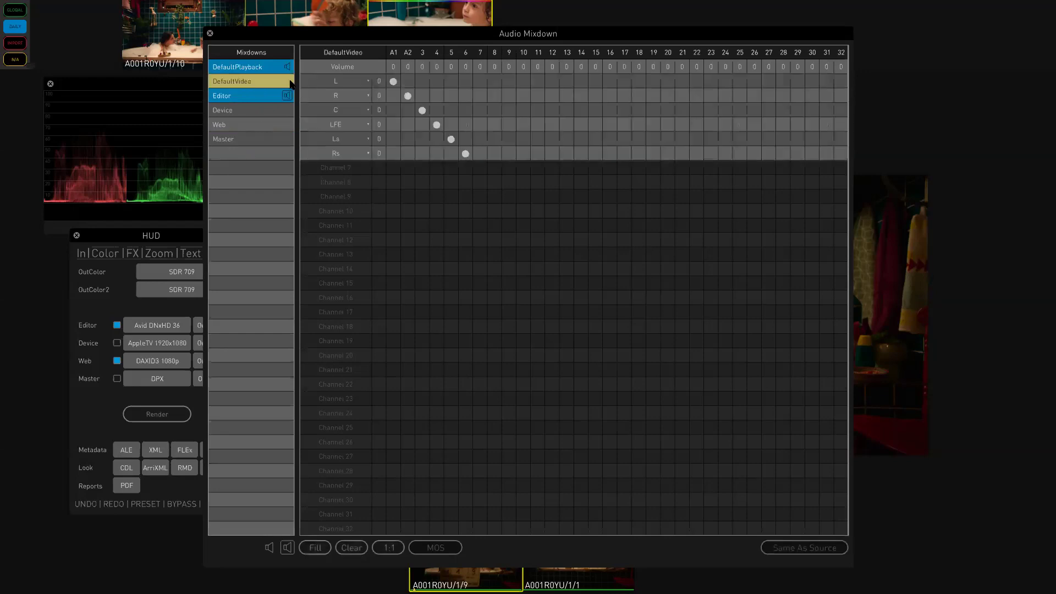
# Give DefaultPlayback the boxed-speaker assignment, review the Editor and Web mixdowns, and close the audio mixdown settings.
pyautogui.click(263, 68)
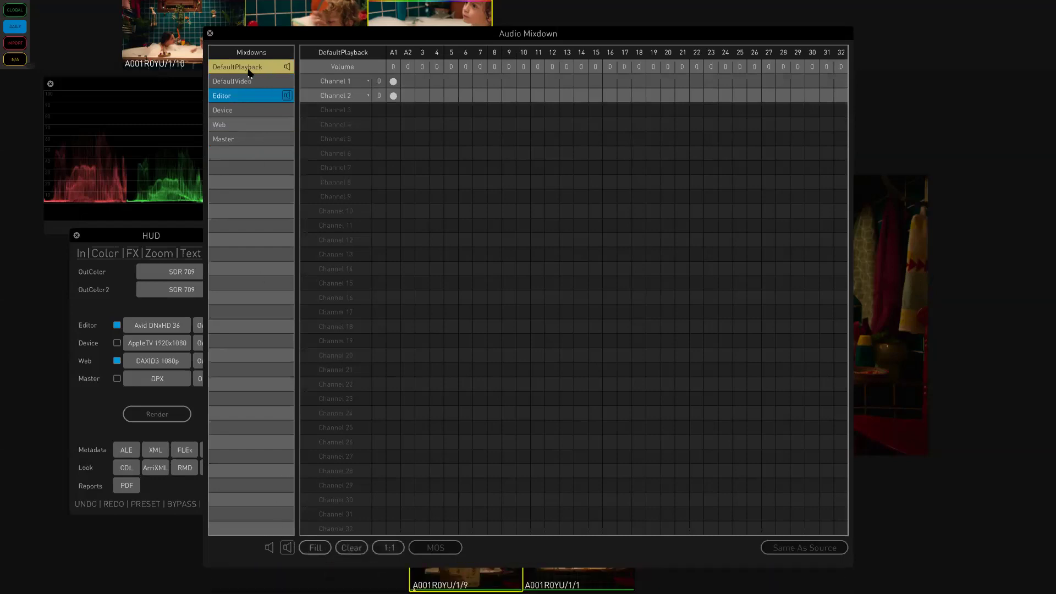
pyautogui.click(287, 548)
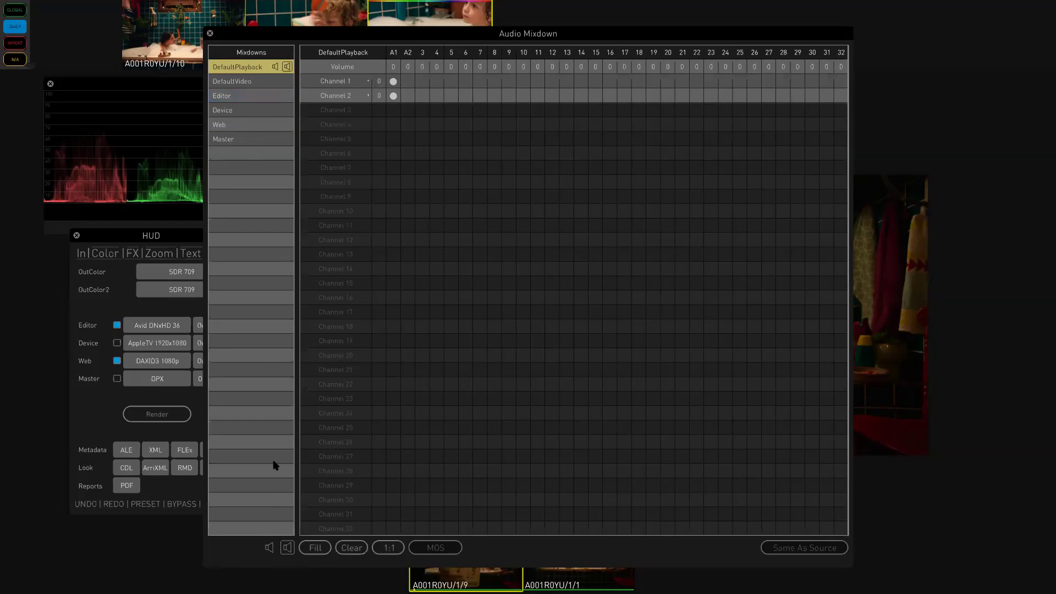
pyautogui.click(251, 97)
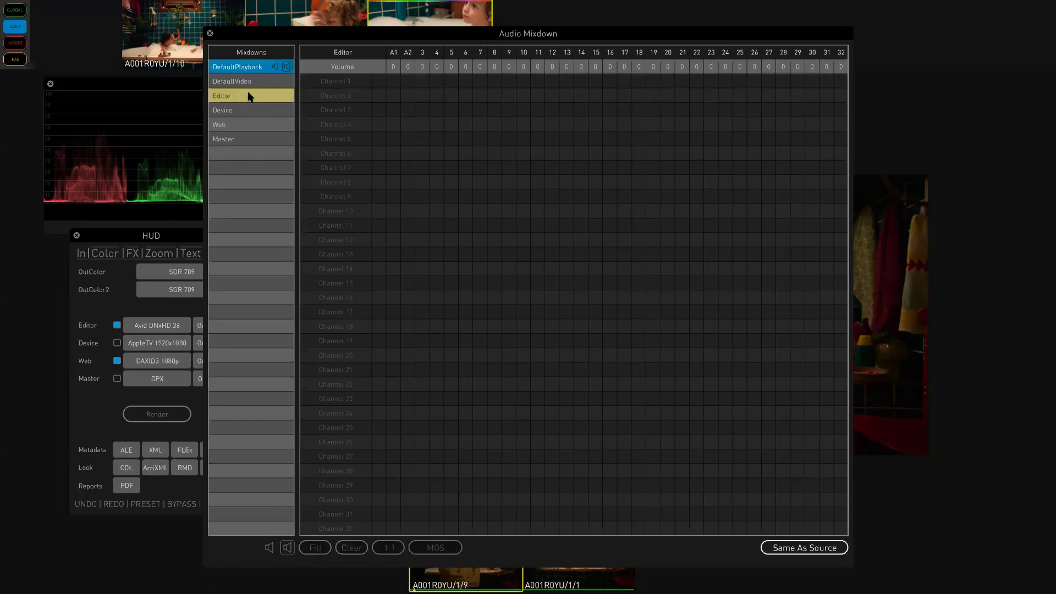
pyautogui.click(253, 124)
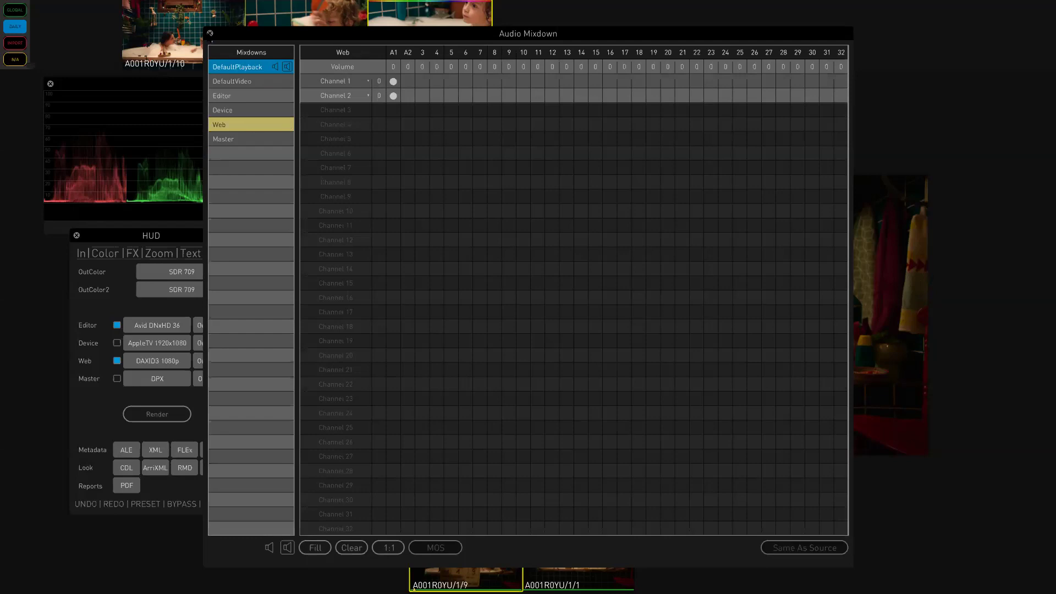
pyautogui.click(210, 33)
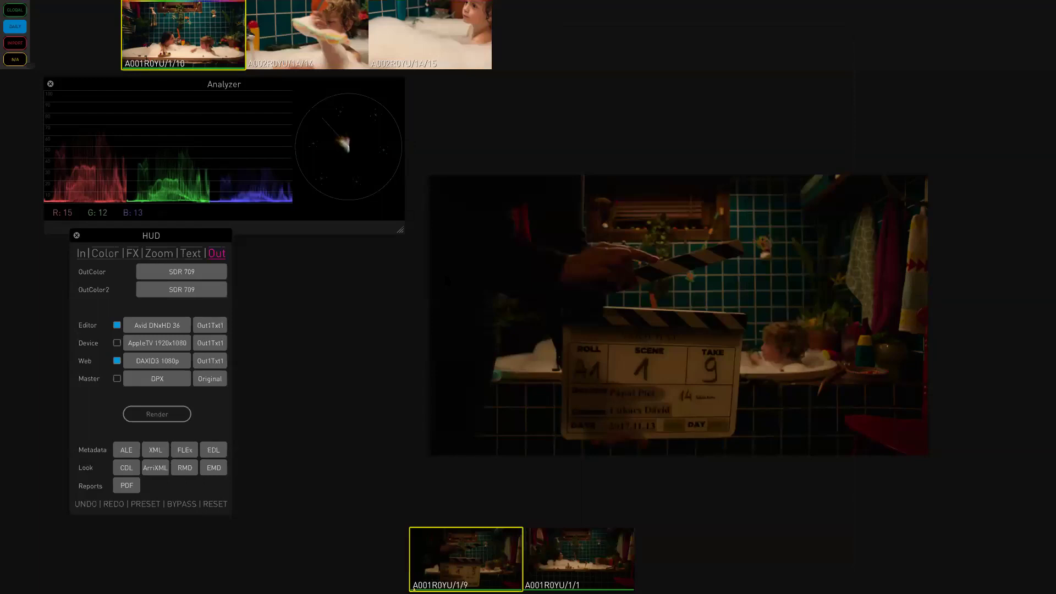
# Open the path preferences and examine how the project, date, generated and editorial folders make up the Editor render path preview.
pyautogui.press('super+comma')
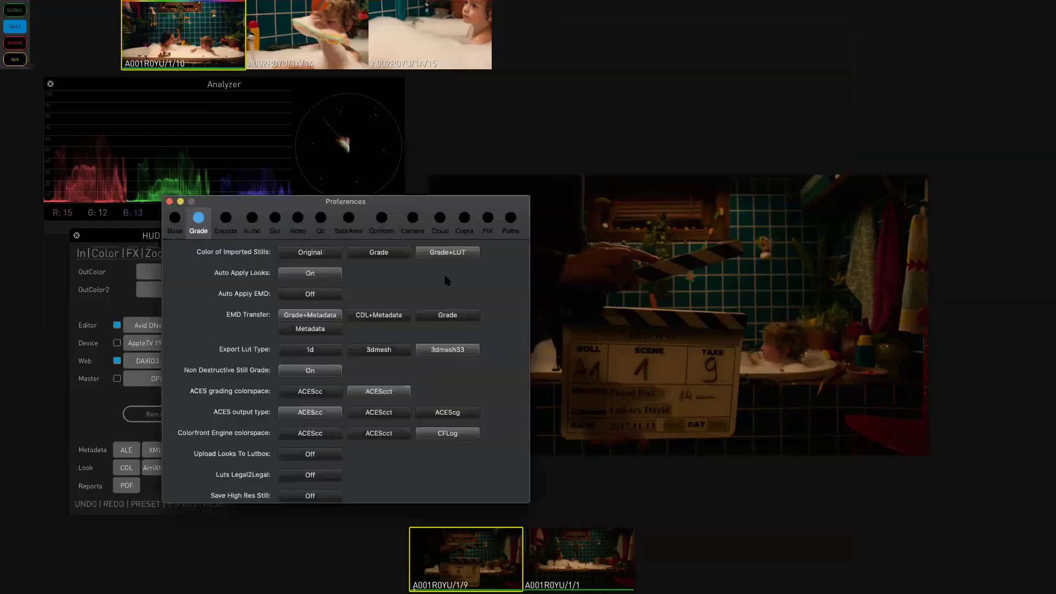
pyautogui.click(510, 220)
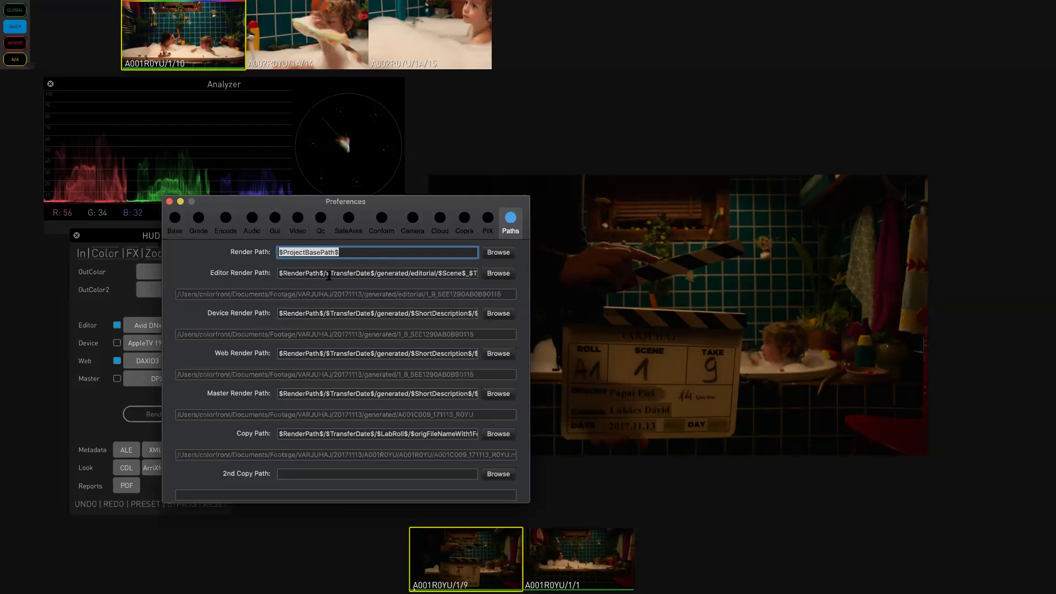
pyautogui.moveTo(176, 294); pyautogui.dragTo(325, 298)
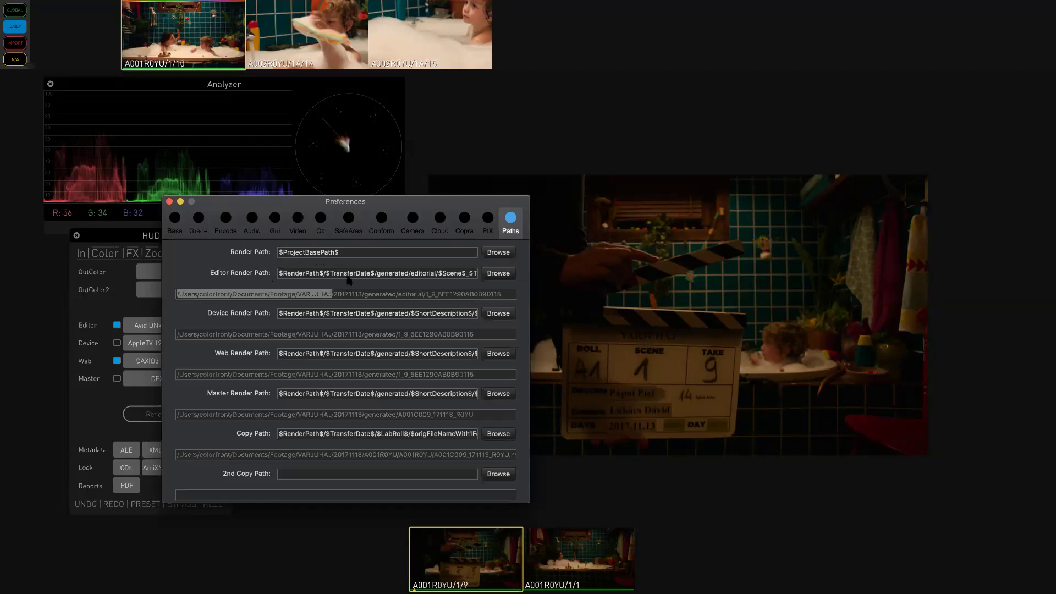
pyautogui.doubleClick(341, 294)
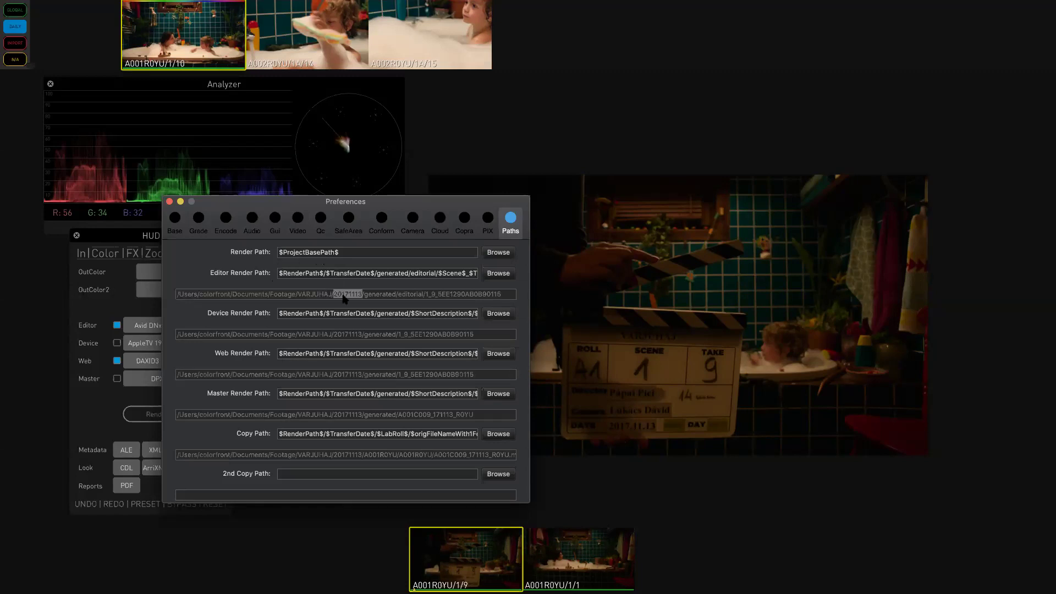
pyautogui.doubleClick(384, 295)
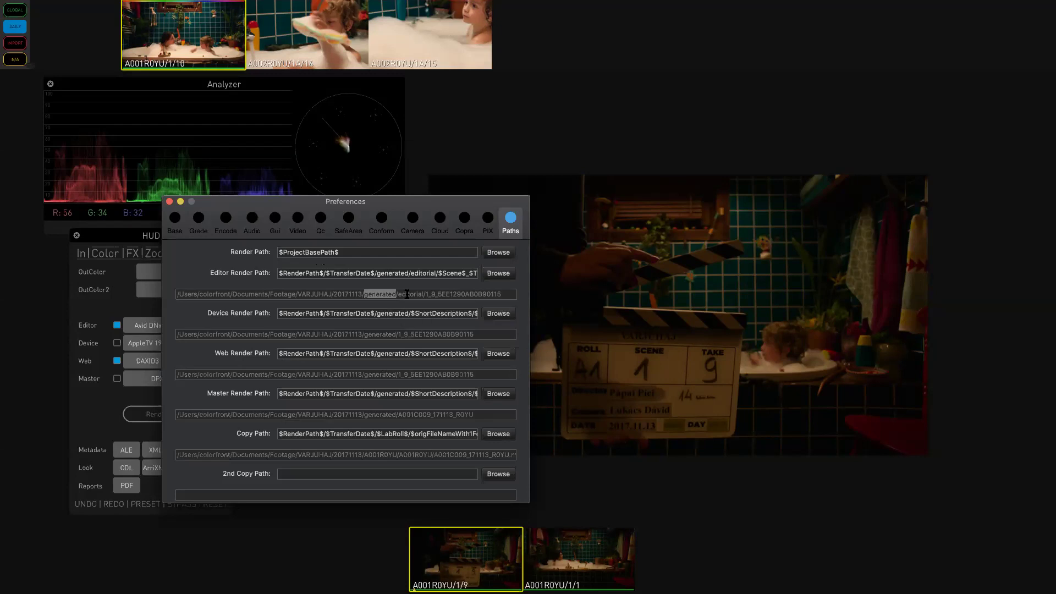
pyautogui.doubleClick(409, 294)
# Replace the $Scene$_$Take$_$UniqueID$ part of the Editor Render Path with the ClipName metadata variable and apply it.
pyautogui.click(440, 274)
pyautogui.moveTo(440, 274); pyautogui.dragTo(502, 280)
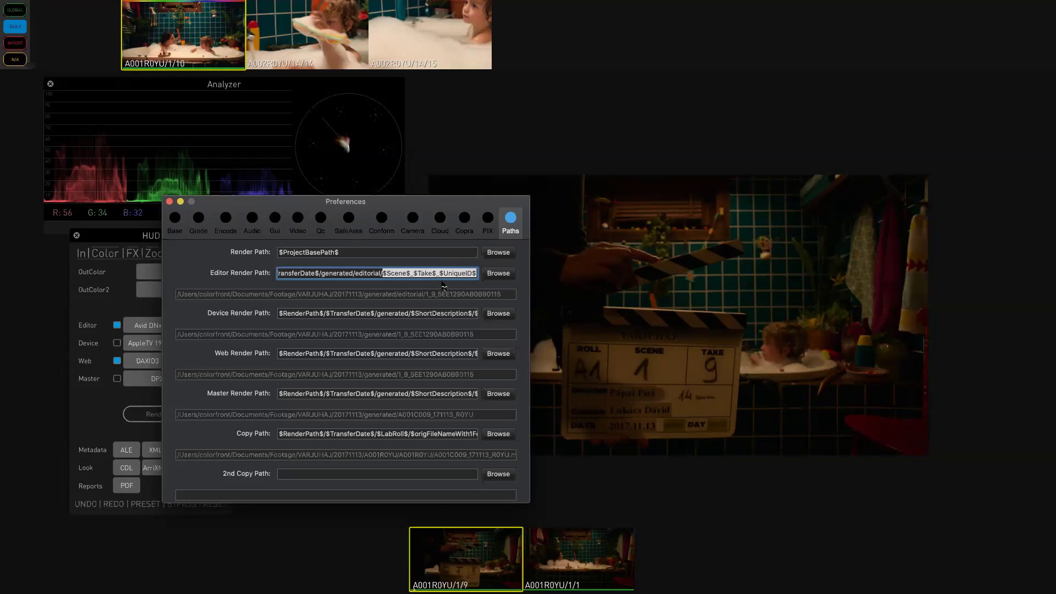
pyautogui.press('BackSpace')
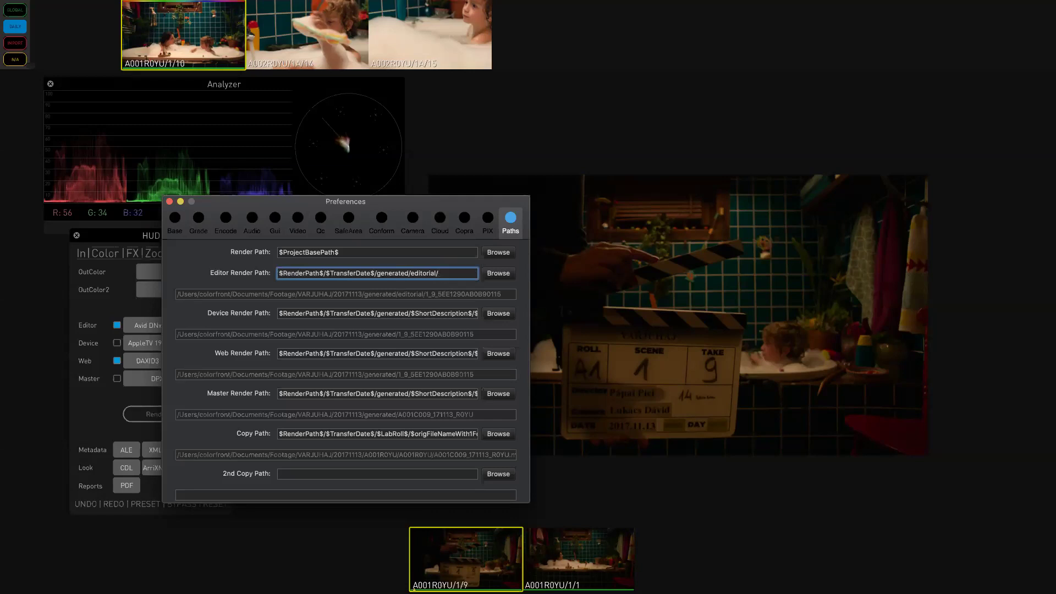
pyautogui.rightClick(451, 274)
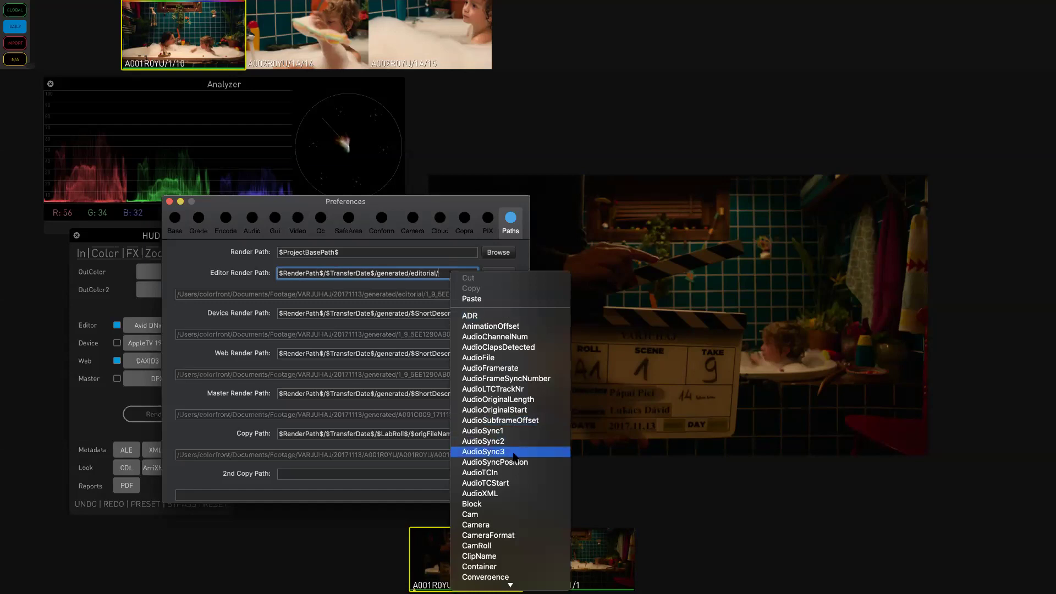
pyautogui.scroll(-3, 507, 537)
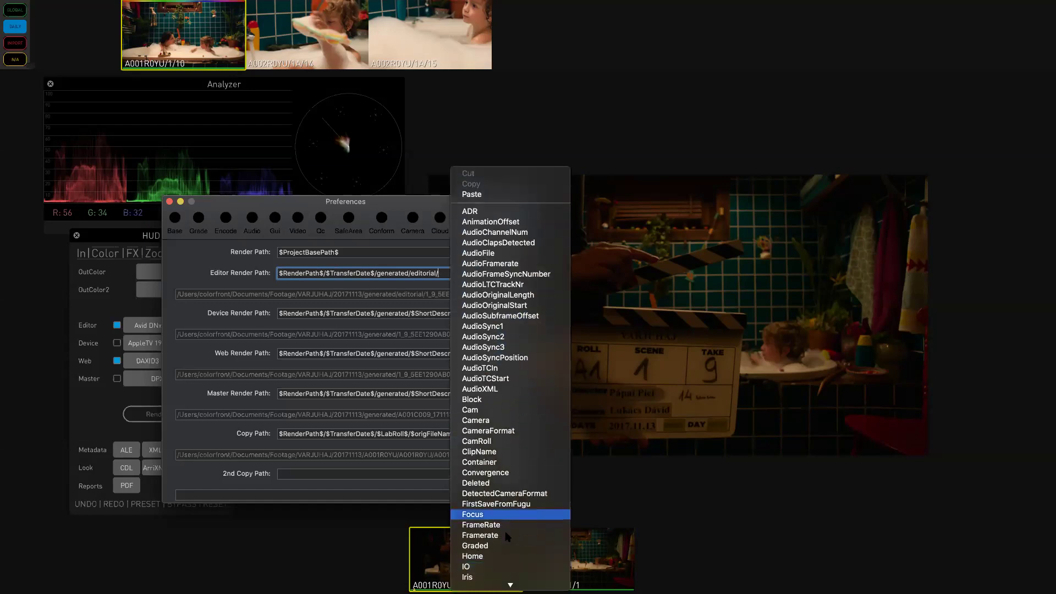
pyautogui.click(483, 454)
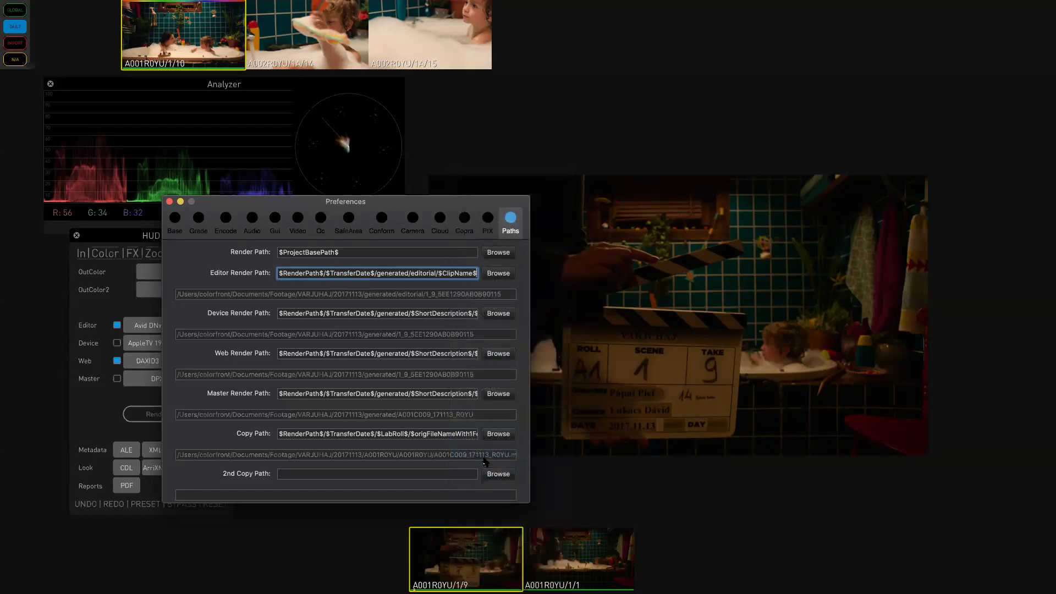
pyautogui.click(460, 294)
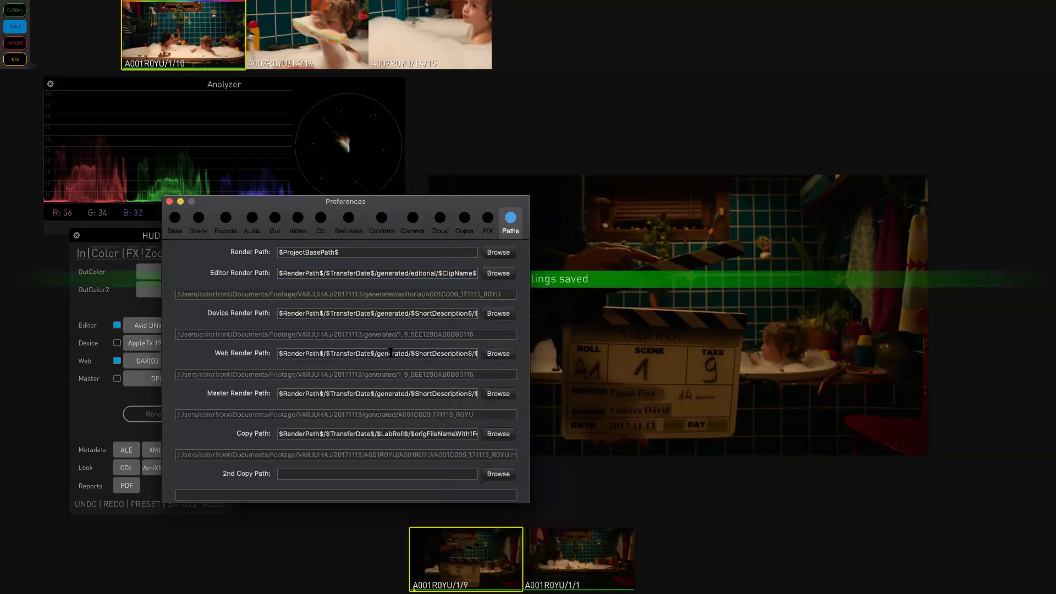
# Replace UniqueID with ClipName at the end of the Web Render Path and close the preferences.
pyautogui.moveTo(408, 354); pyautogui.dragTo(472, 354)
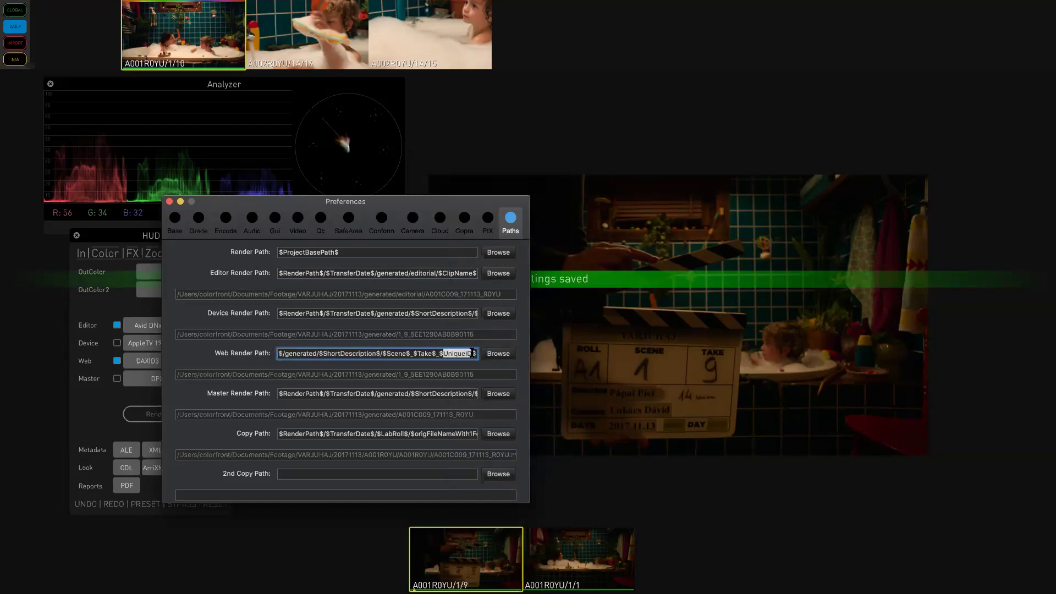
pyautogui.write('ClipN')
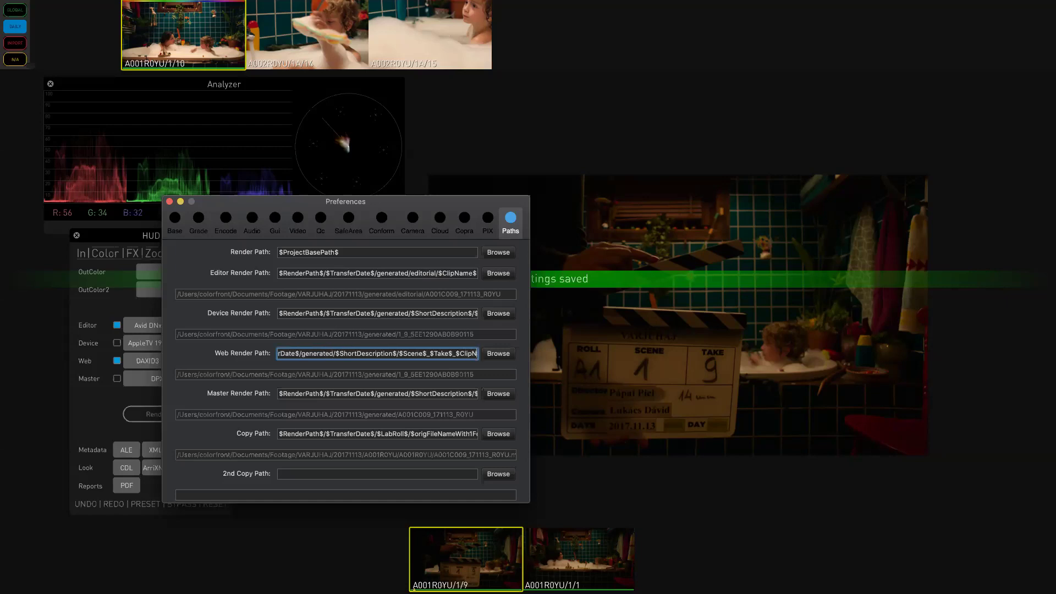
pyautogui.press('Return')
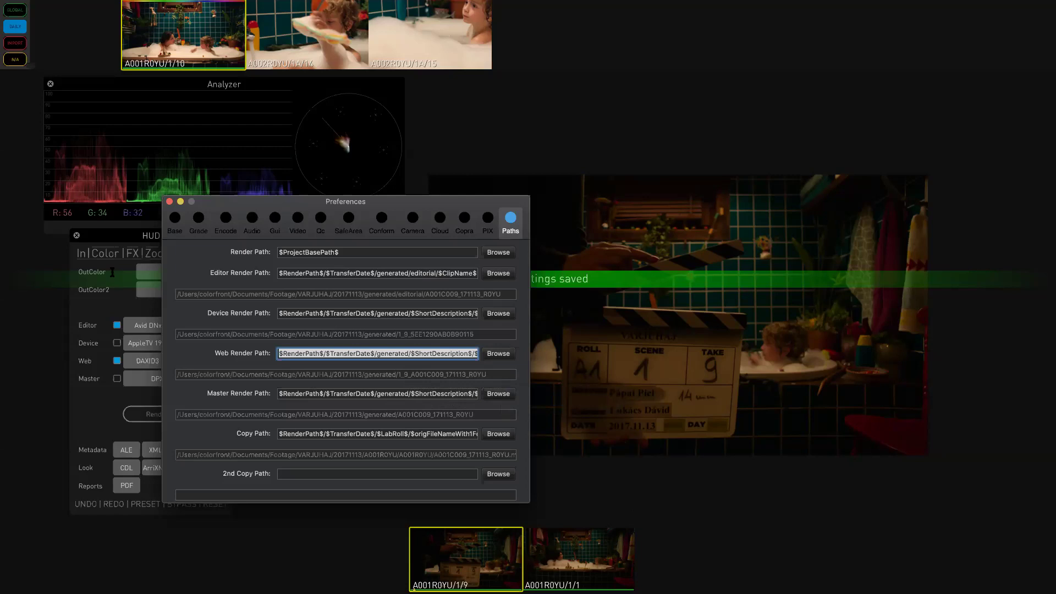
pyautogui.click(170, 202)
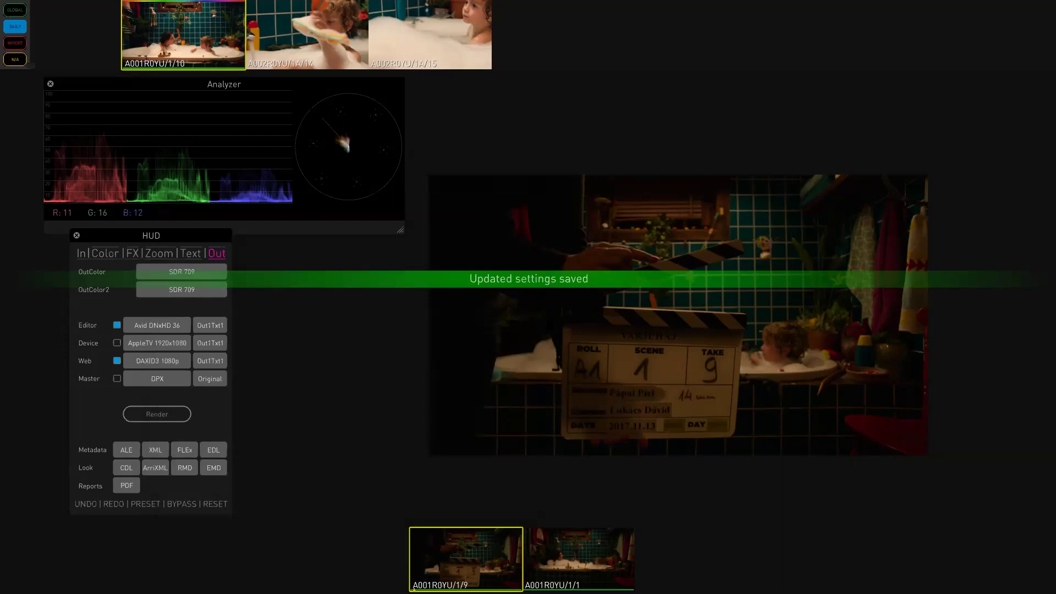
# Rename the user bin Bin_2 as Render and load it as the timeline, saving the current one.
pyautogui.press('b')
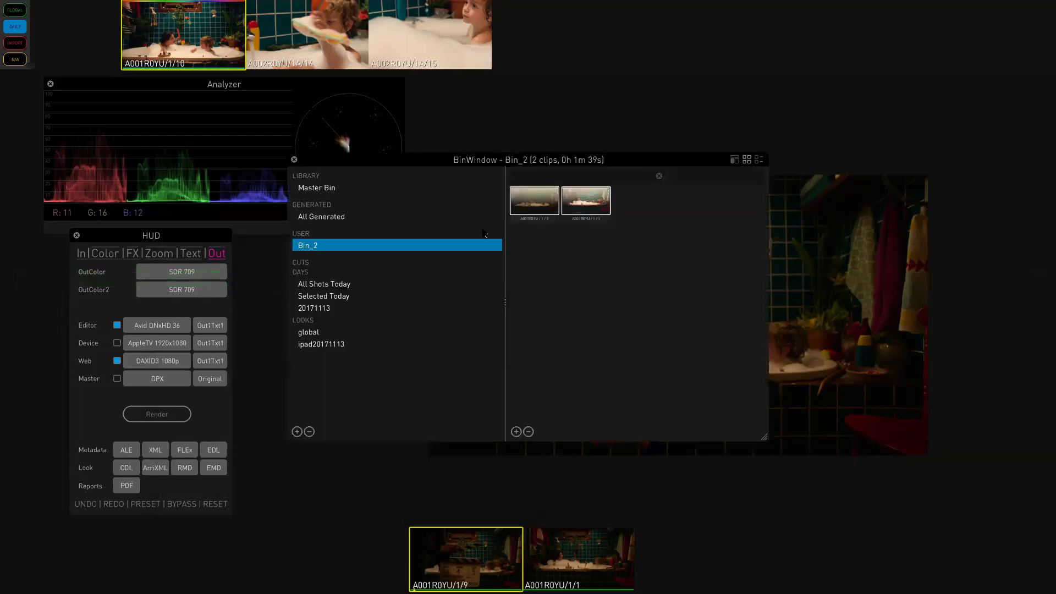
pyautogui.doubleClick(324, 251)
pyautogui.press('BackSpace')
pyautogui.press('BackSpace')
pyautogui.press('BackSpace')
pyautogui.press('BackSpace')
pyautogui.press('BackSpace')
pyautogui.write('Render')
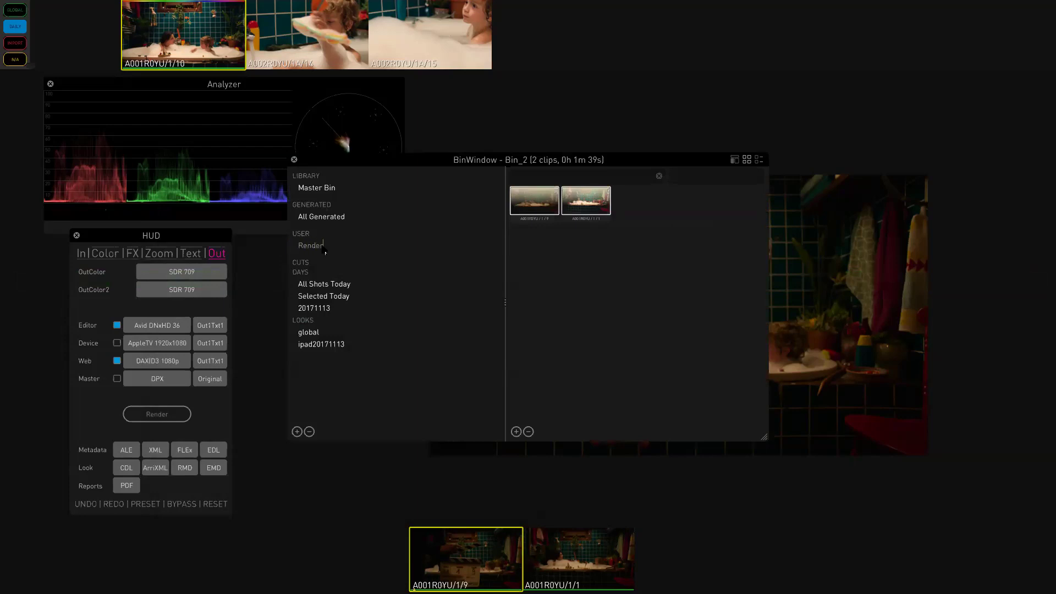
pyautogui.press('Return')
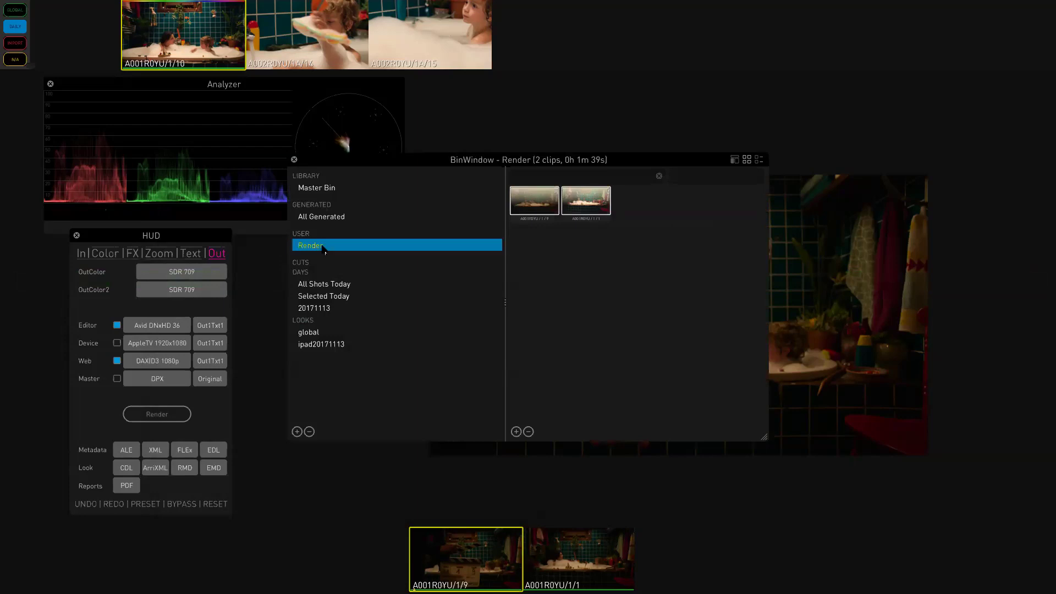
pyautogui.hotkey('ctrl', 'q')
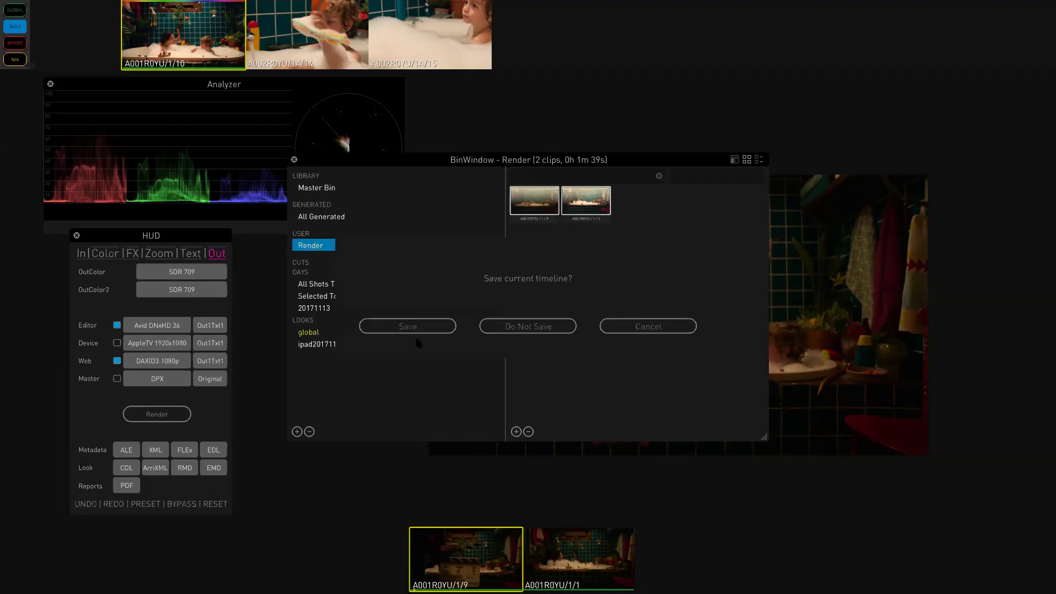
pyautogui.click(417, 329)
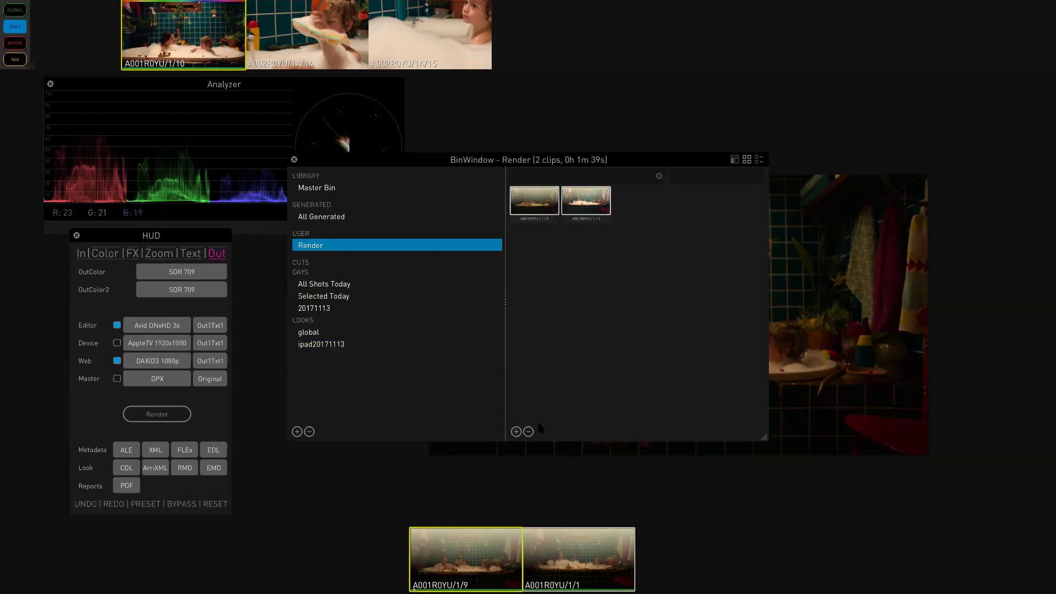
# Turn on Ale Media Metadata in the encode preferences, check the audio preferences' Editor Bits Per Sample, and close the preferences.
pyautogui.press('super+comma')
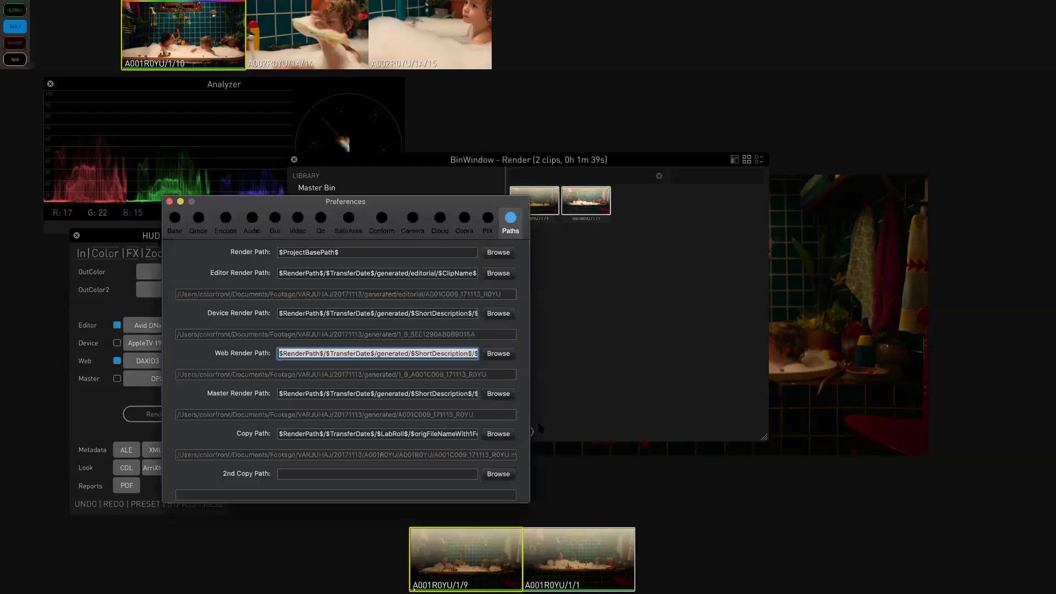
pyautogui.click(223, 221)
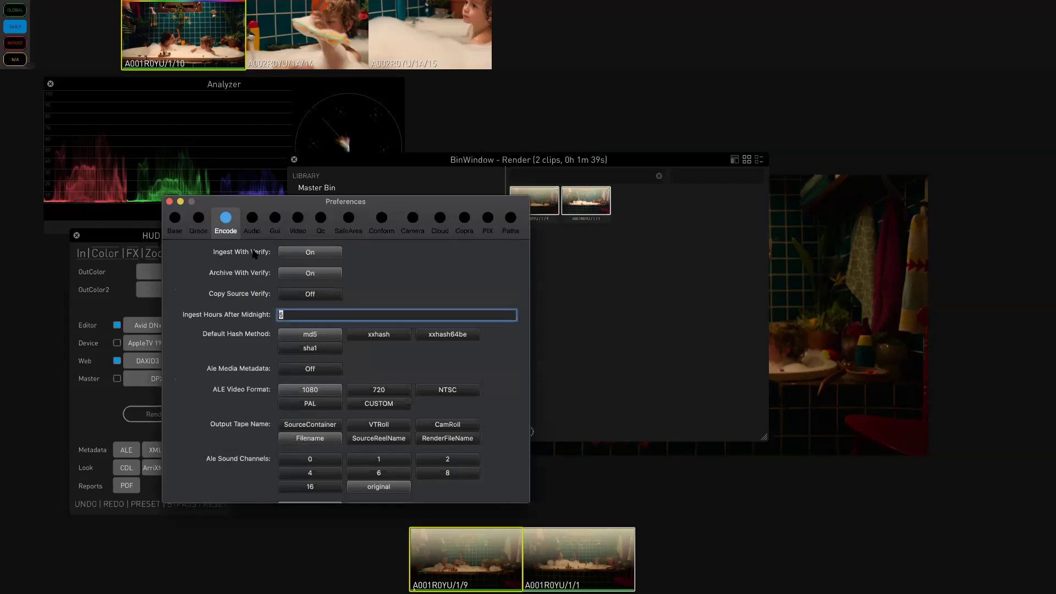
pyautogui.click(324, 369)
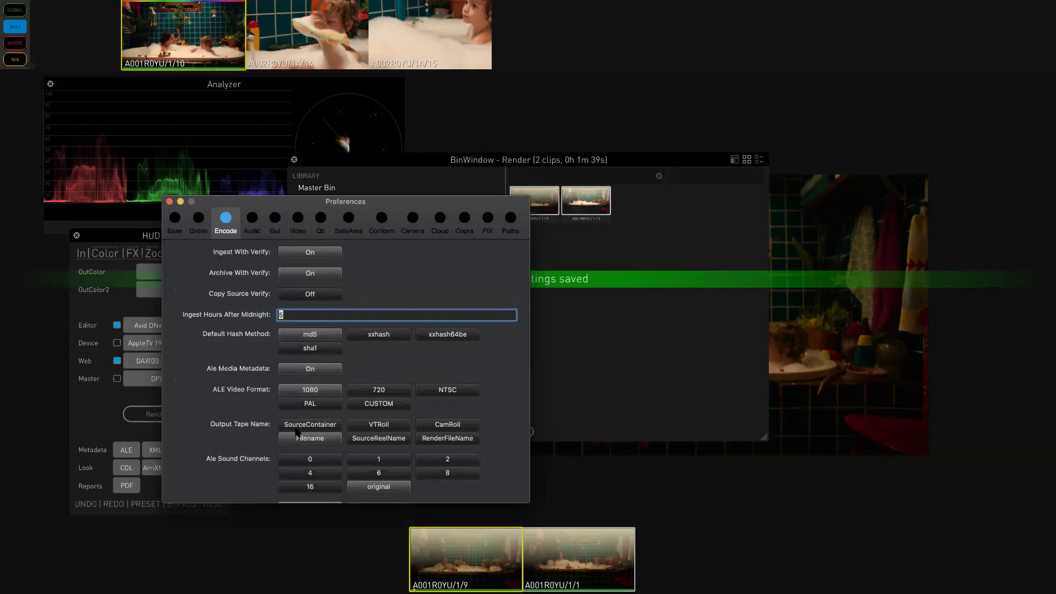
pyautogui.click(256, 225)
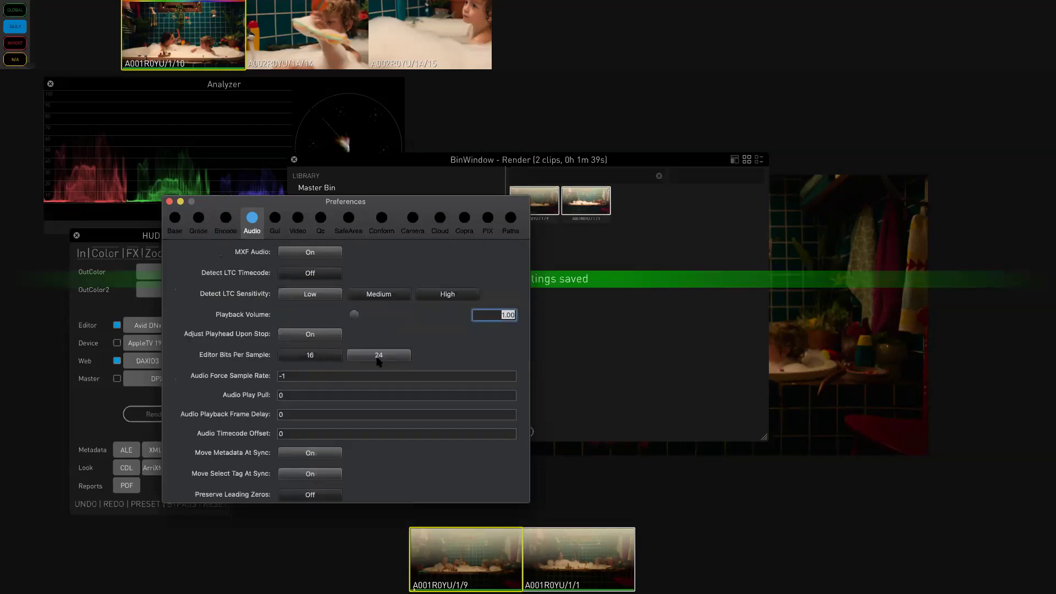
pyautogui.click(169, 202)
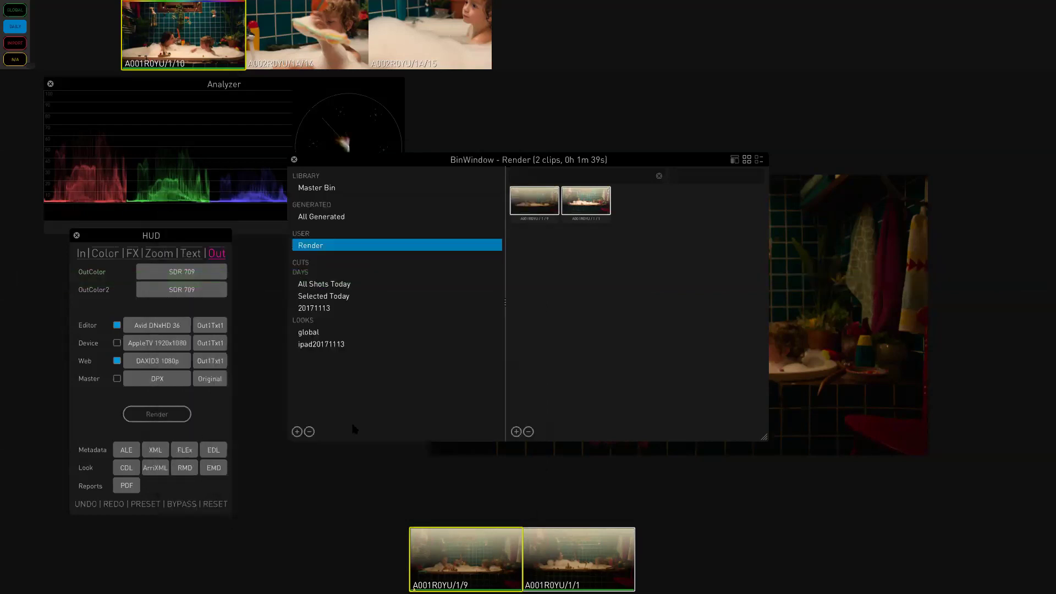
# Render the Editor and Web deliverables of the Render timeline, dismiss the render summary and leave full-screen mode.
pyautogui.click(161, 415)
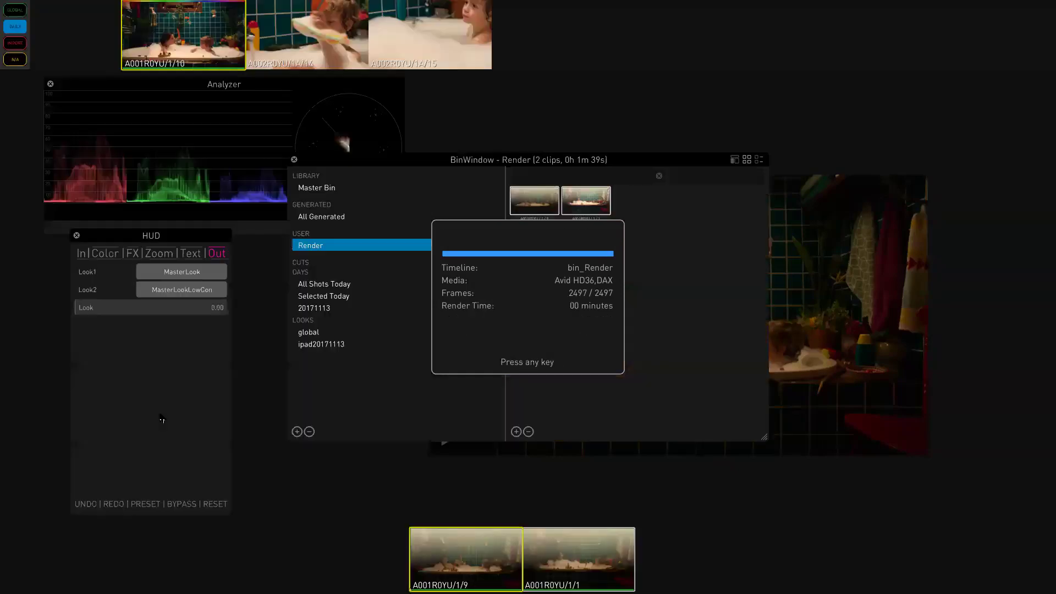
pyautogui.press('Escape')
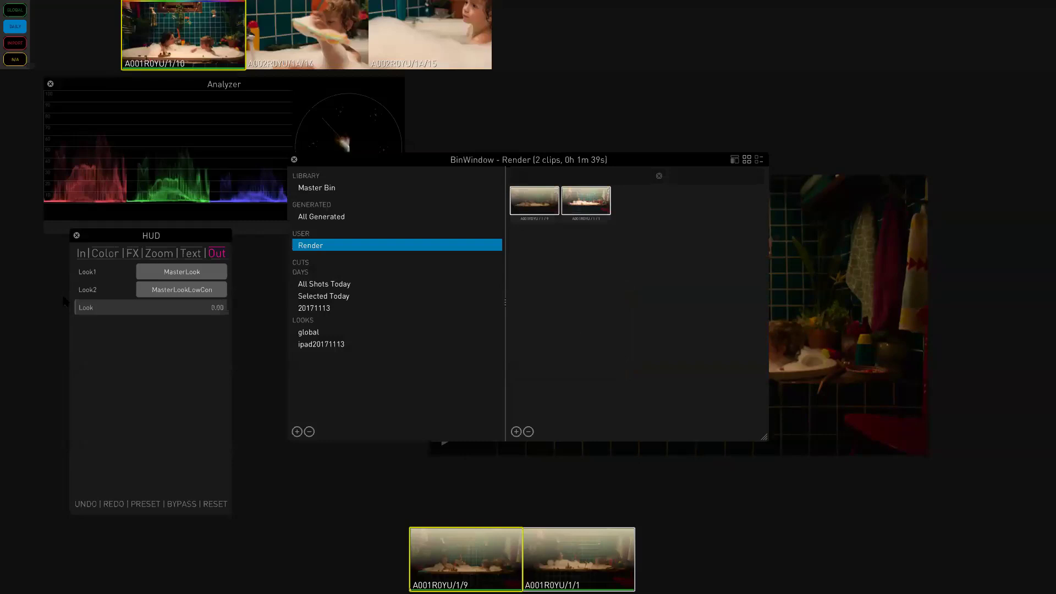
pyautogui.press('ctrl+super+f')
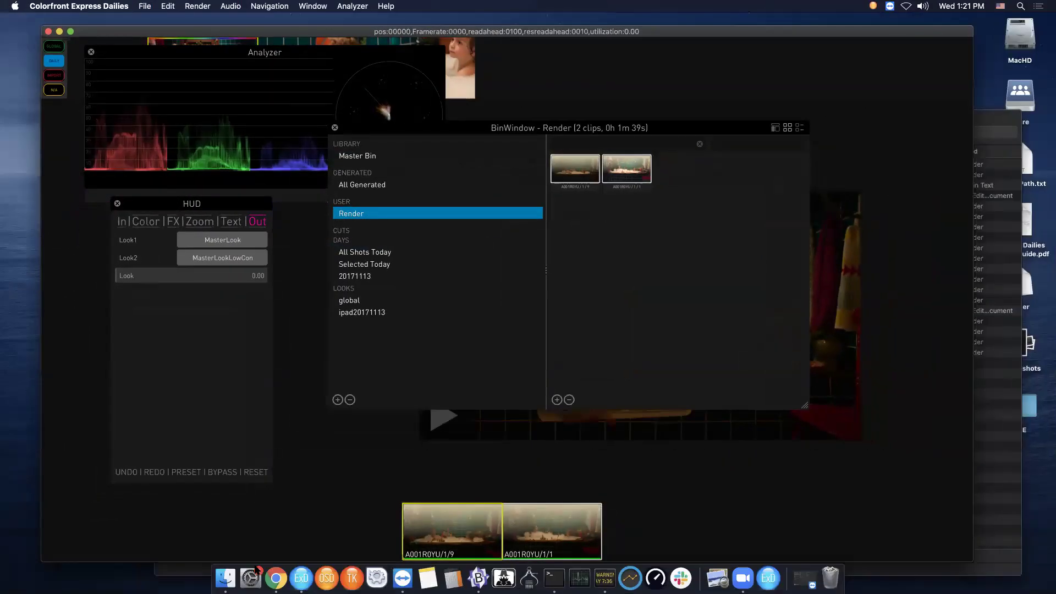
# Switch to Finder, open the 20171113 folder in VARJUHAJ, and expand its generated and editorial folders.
pyautogui.click(226, 578)
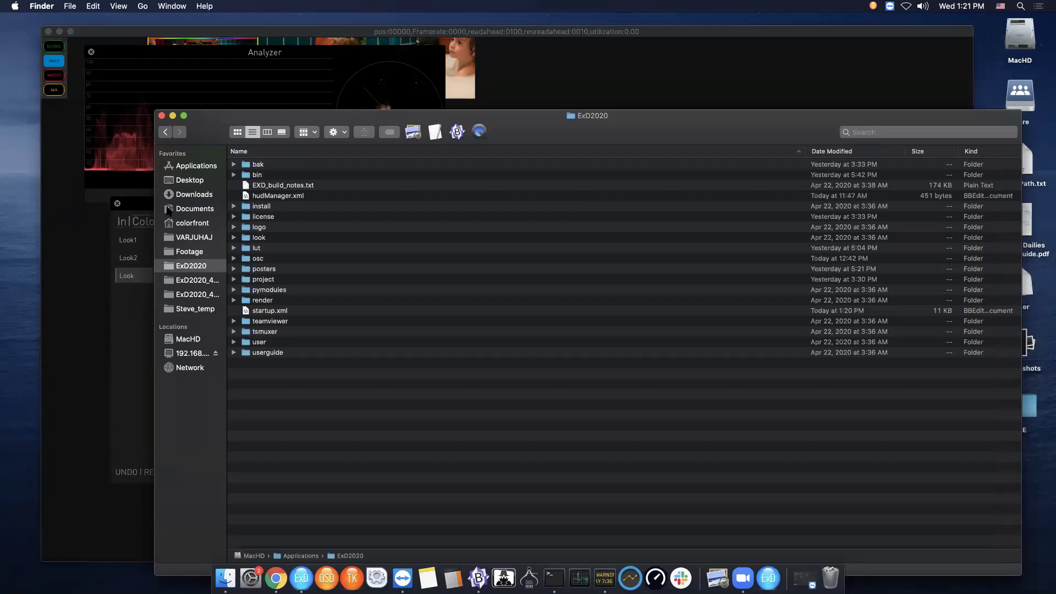
pyautogui.click(194, 237)
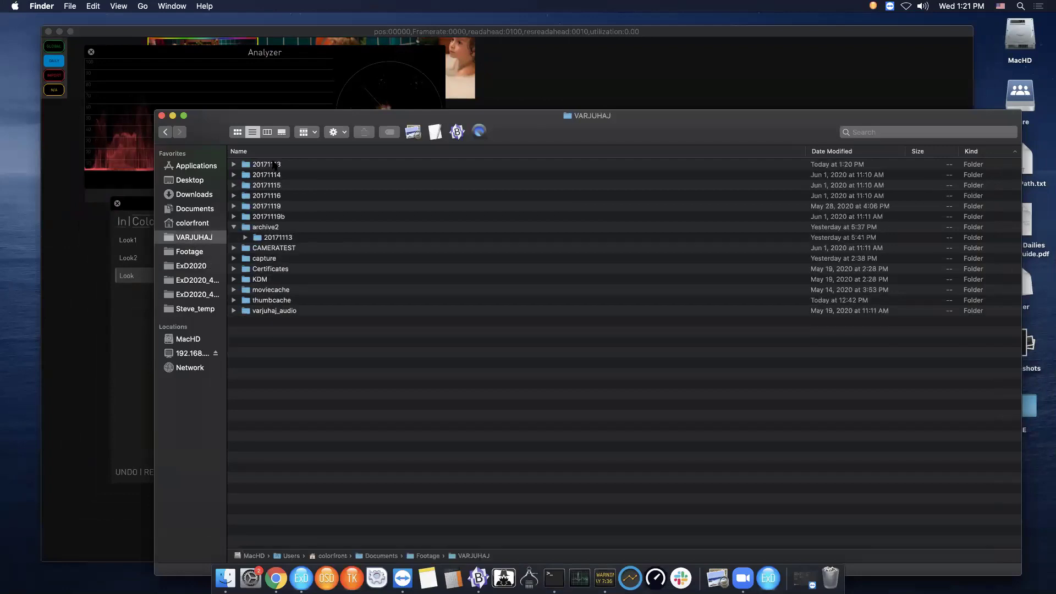
pyautogui.click(274, 164)
pyautogui.doubleClick(246, 164)
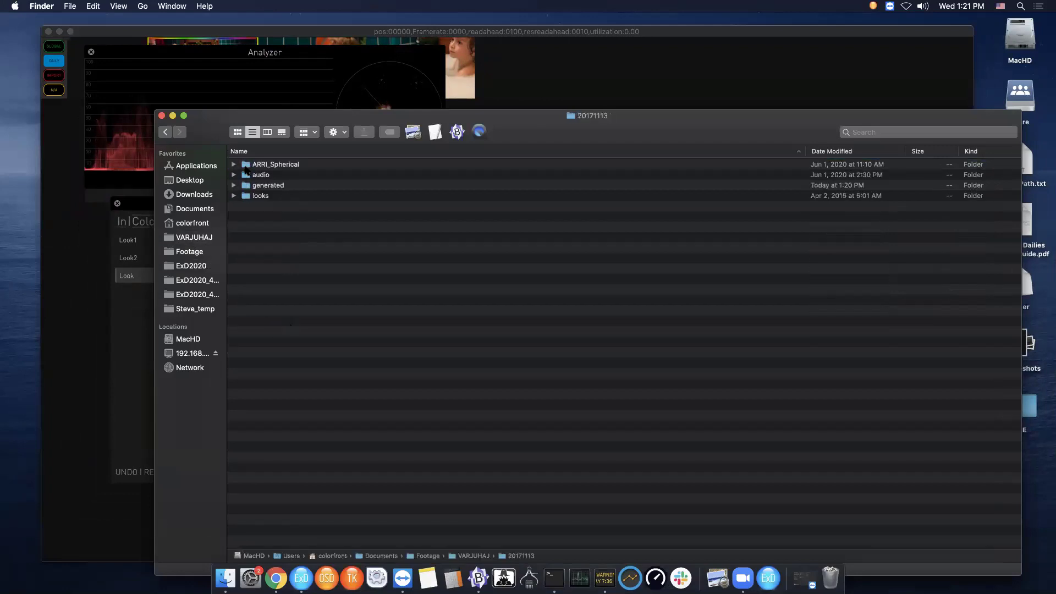
pyautogui.click(234, 185)
pyautogui.click(245, 206)
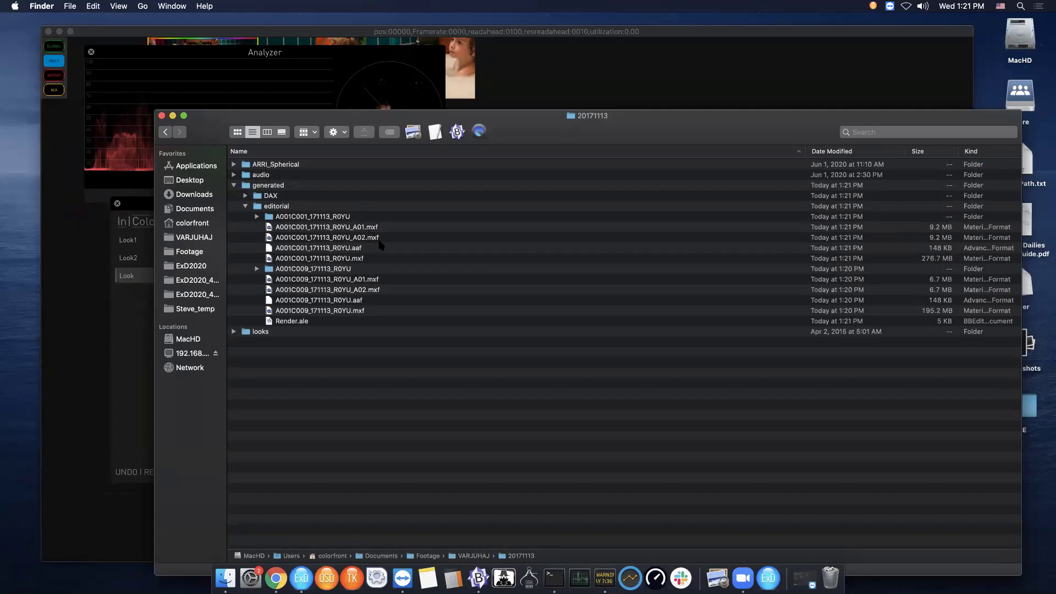
# Examine the rendered editorial MXF file of clip A001C001_171113_R0YU and its separate A01 and A02 MXF files.
pyautogui.click(328, 258)
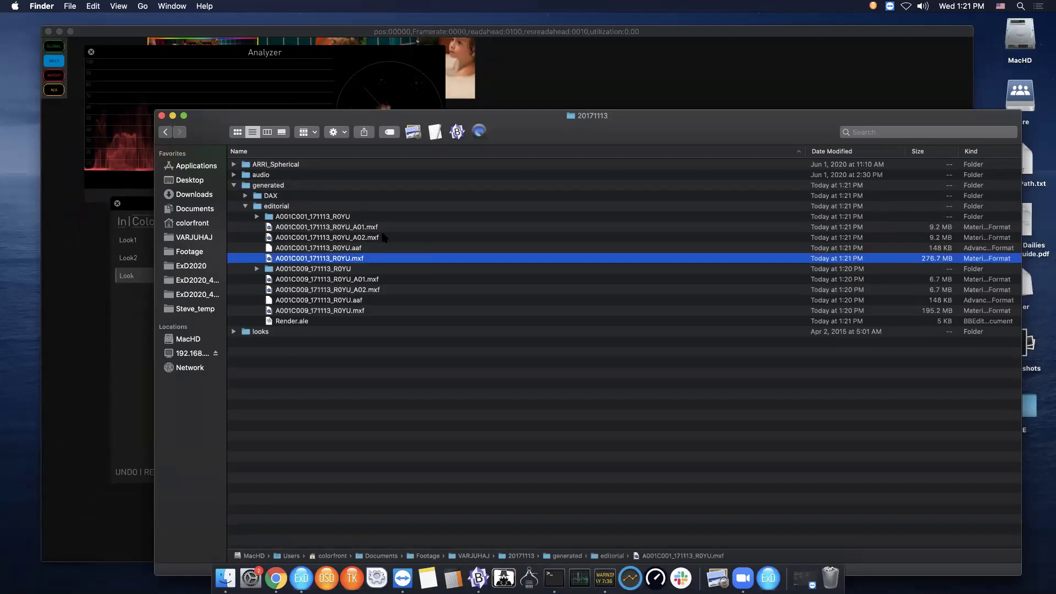
pyautogui.click(347, 238)
pyautogui.click(347, 230)
pyautogui.click(348, 238)
pyautogui.click(348, 231)
pyautogui.click(346, 241)
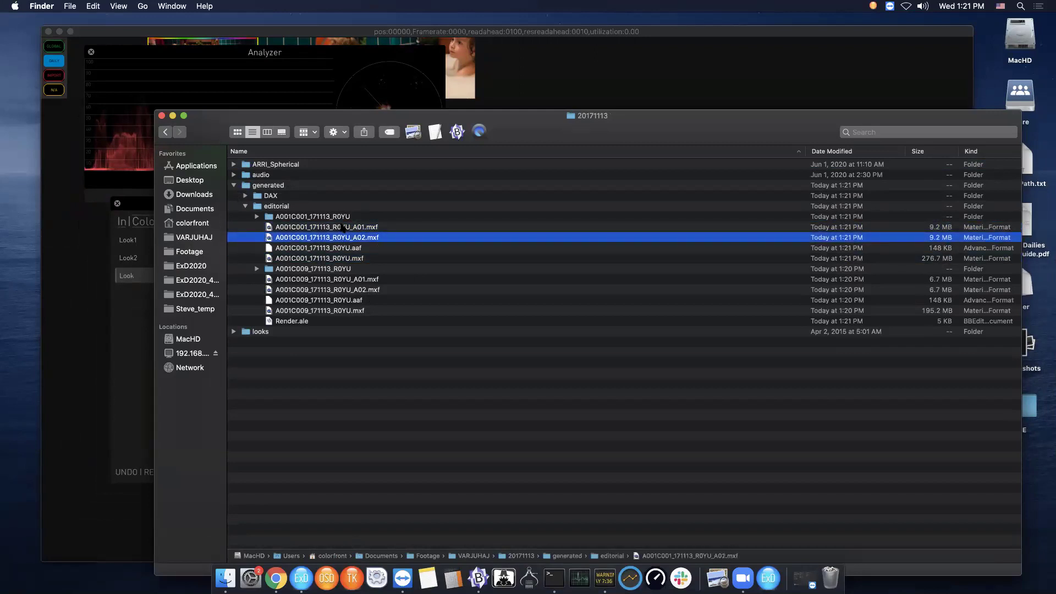
pyautogui.click(347, 230)
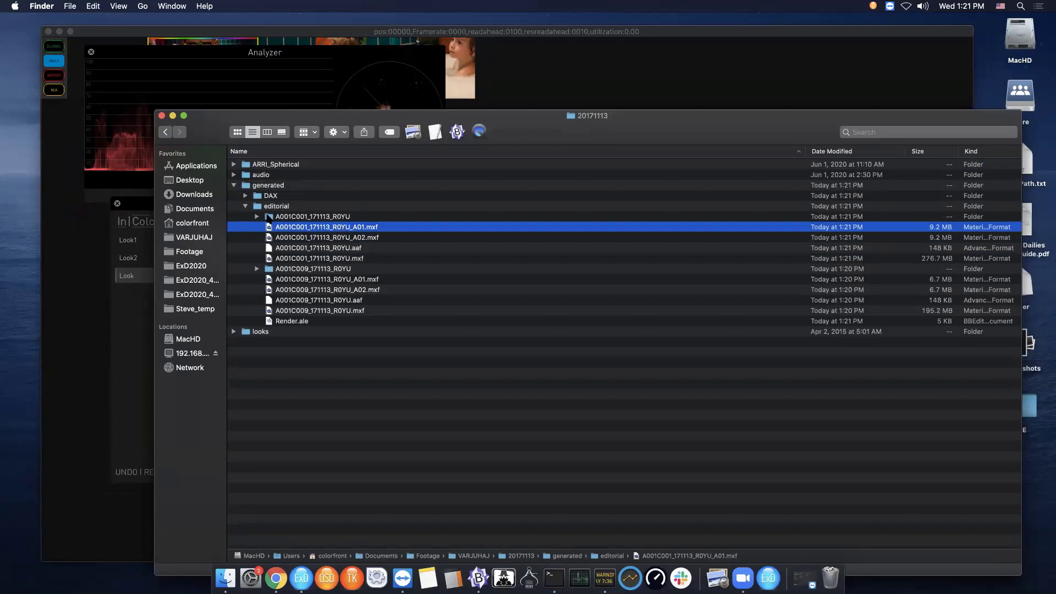
# Examine clip A001C001_171113_R0YU's AAF file and the Render.ale file in the editorial folder.
pyautogui.click(269, 218)
pyautogui.click(335, 249)
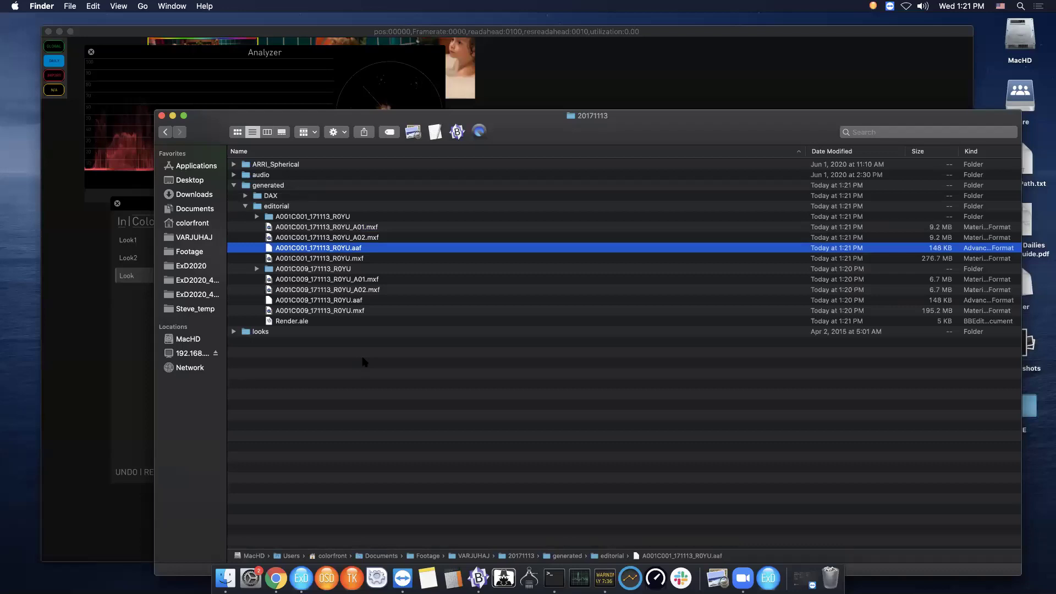
pyautogui.click(273, 322)
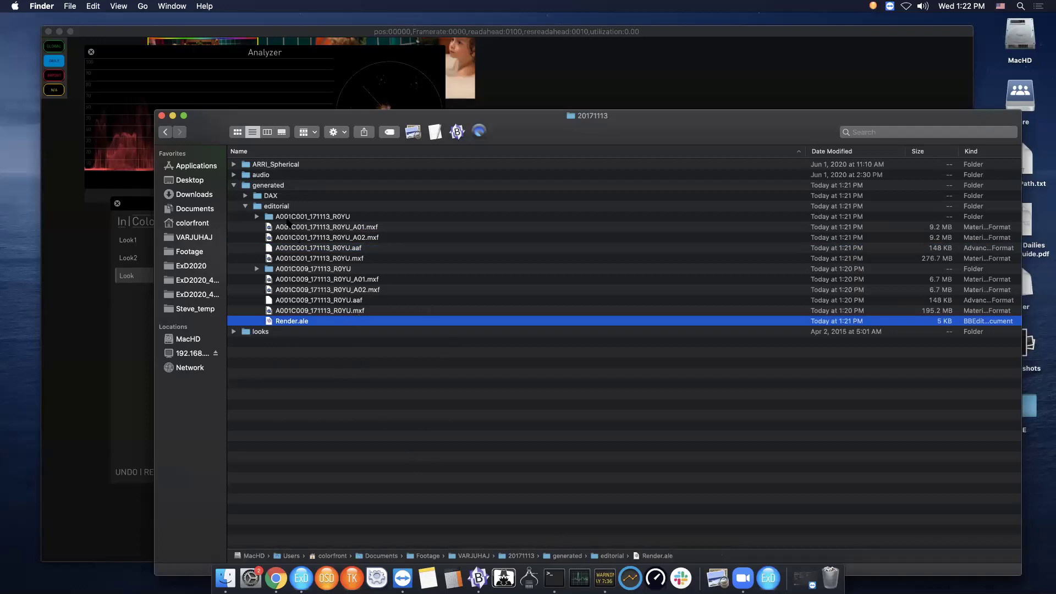
# Collapse the editorial folder, expand the DAX folder, and examine its Render.mov, Render.ale and Render.flx files.
pyautogui.click(246, 206)
pyautogui.click(245, 195)
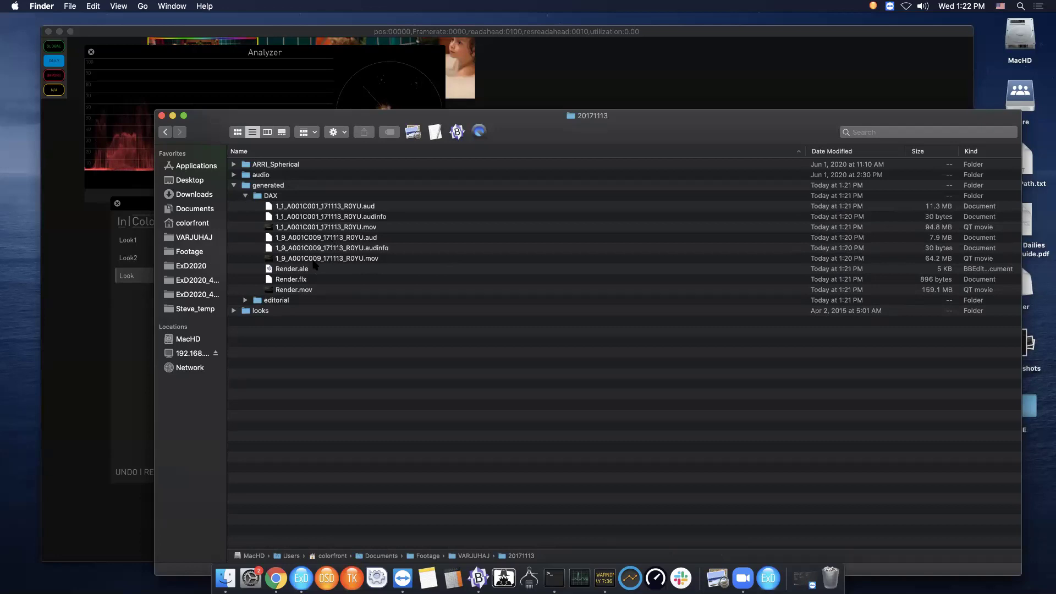
pyautogui.click(269, 290)
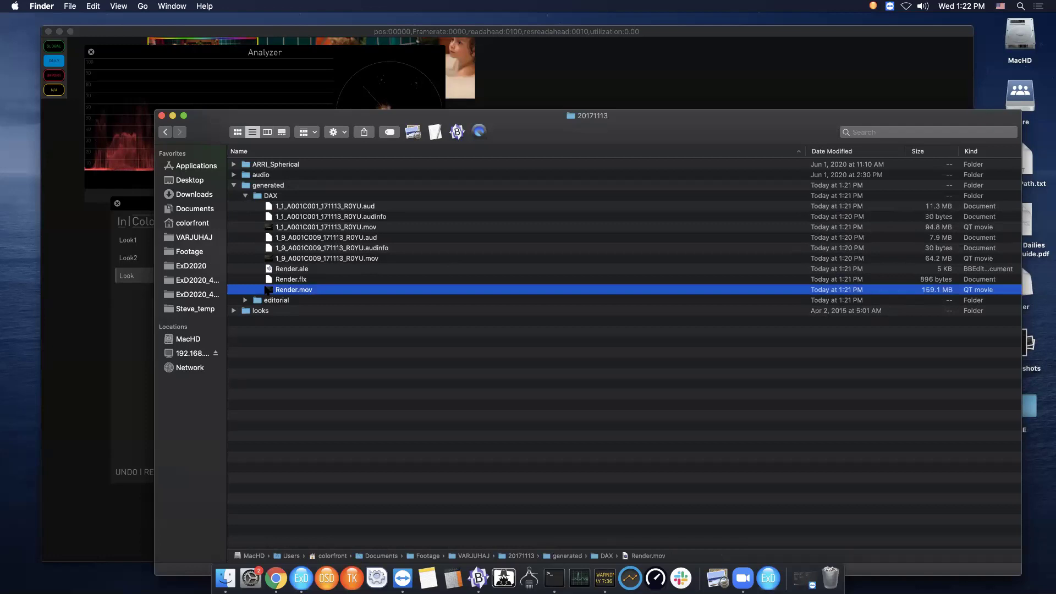
pyautogui.click(274, 271)
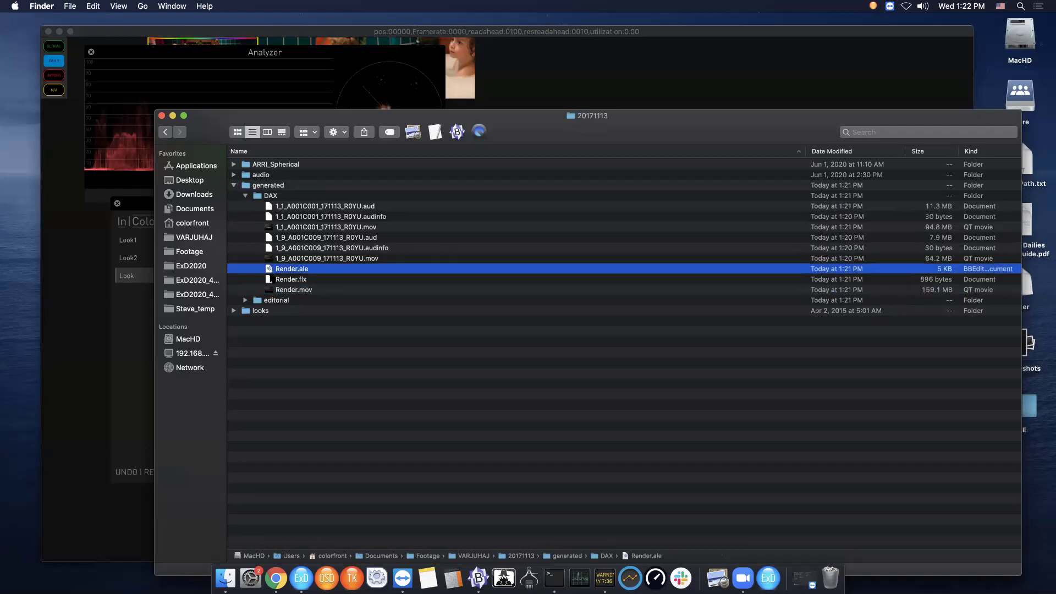
pyautogui.click(273, 279)
pyautogui.click(269, 269)
pyautogui.click(273, 280)
pyautogui.click(271, 289)
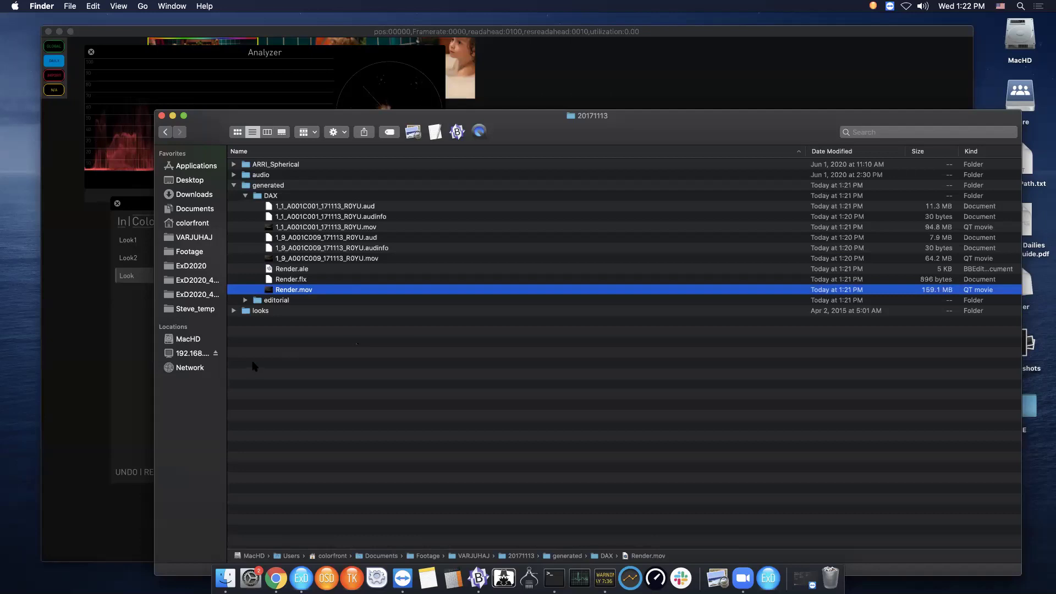
# Switch back to Colorfront Express Dailies, show the HUD's Out settings, and review the Submit to Background Render and Finalize commands.
pyautogui.click(136, 369)
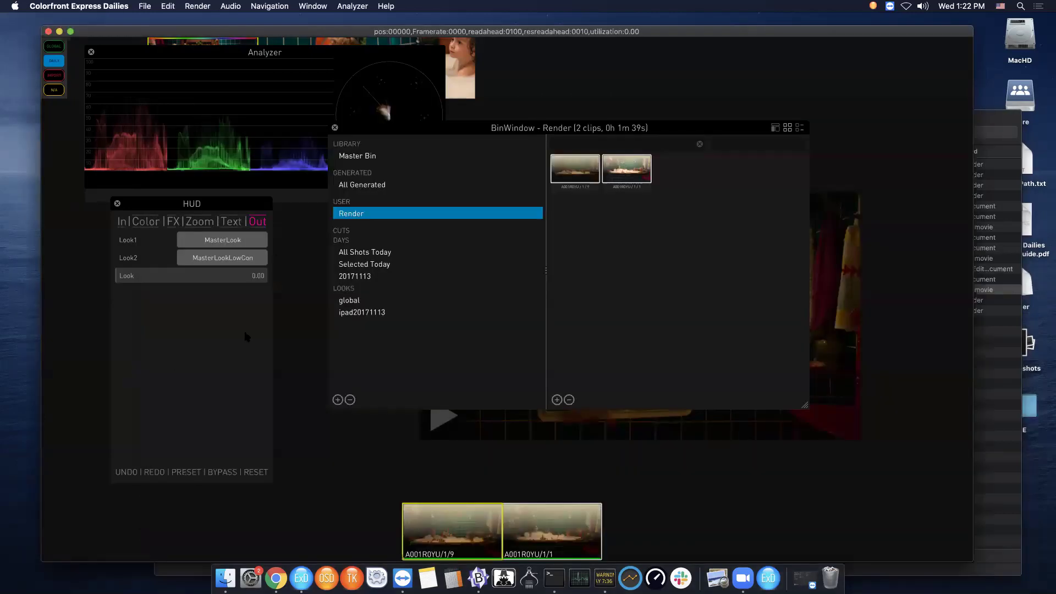
pyautogui.click(259, 222)
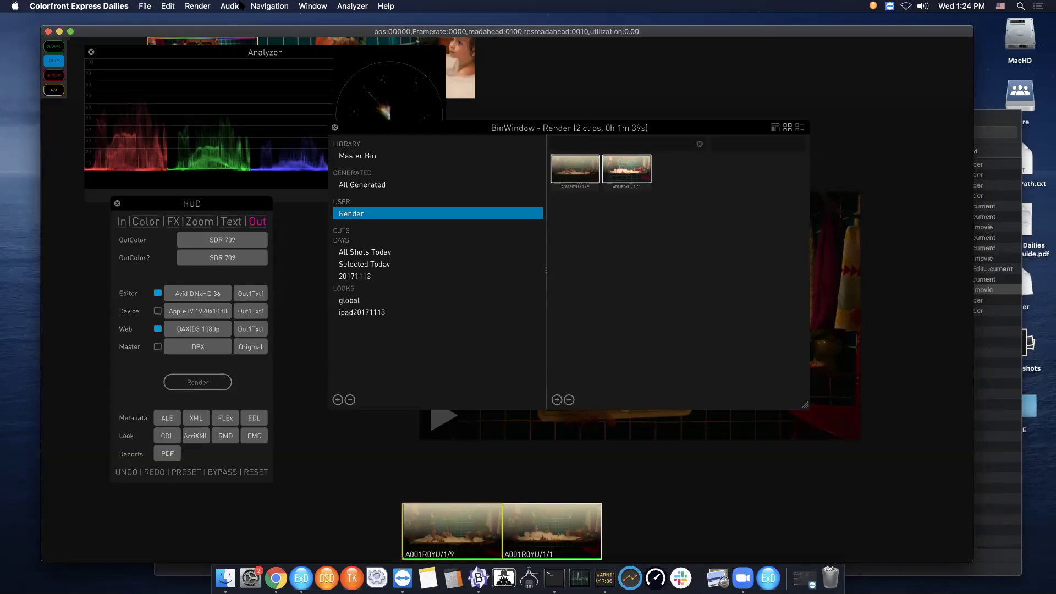
pyautogui.click(197, 6)
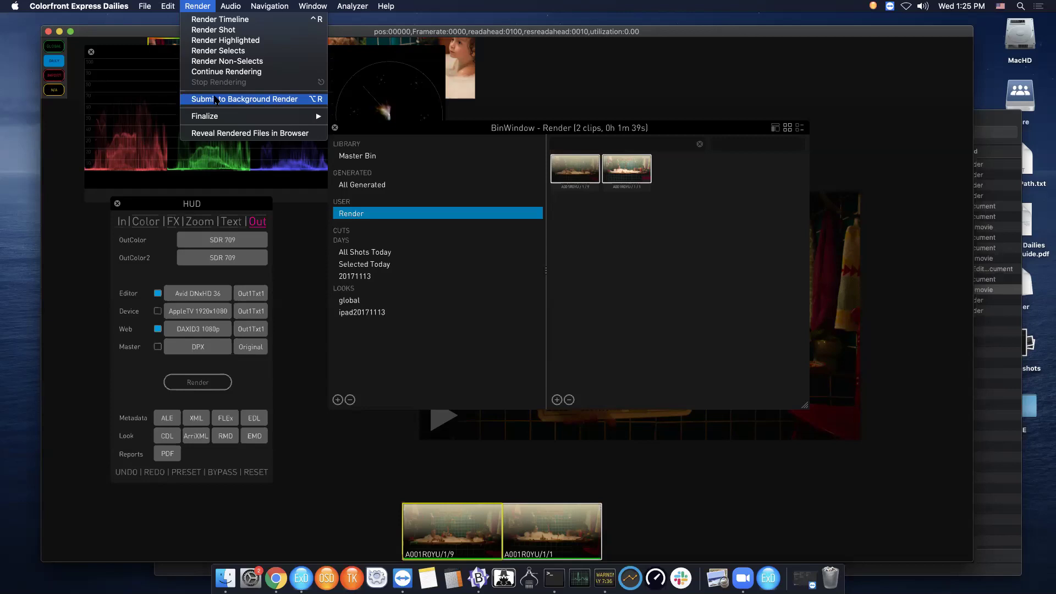
pyautogui.moveTo(352, 6)
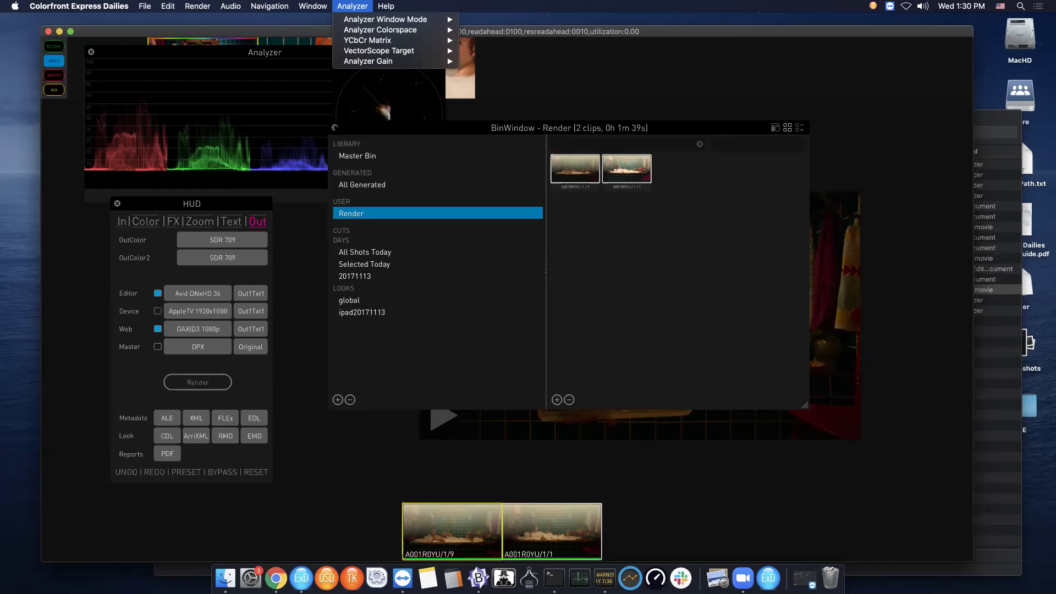
pyautogui.moveTo(203, 6)
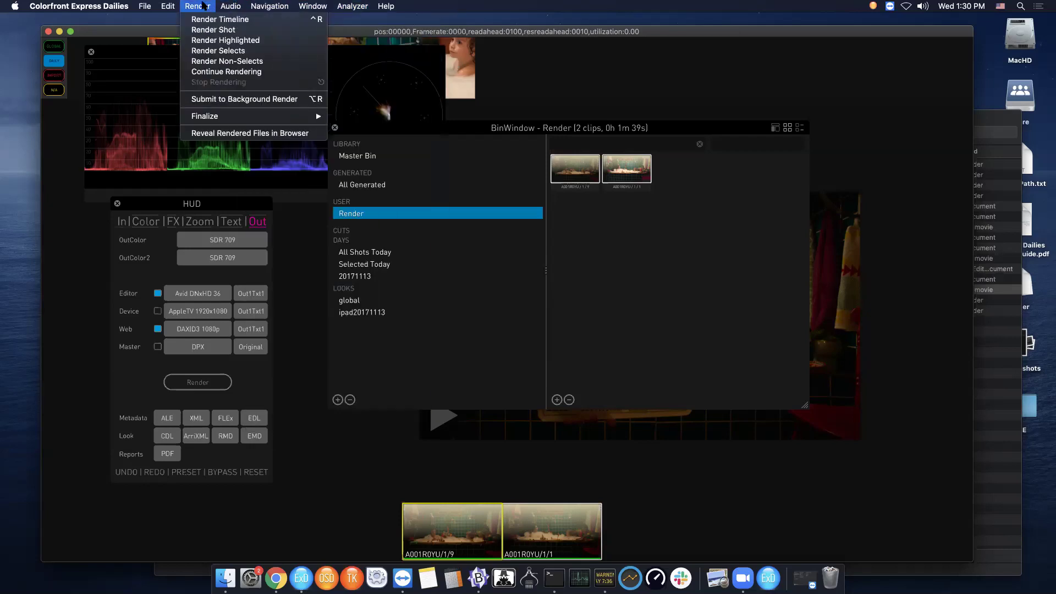
pyautogui.moveTo(214, 117)
pyautogui.click(137, 213)
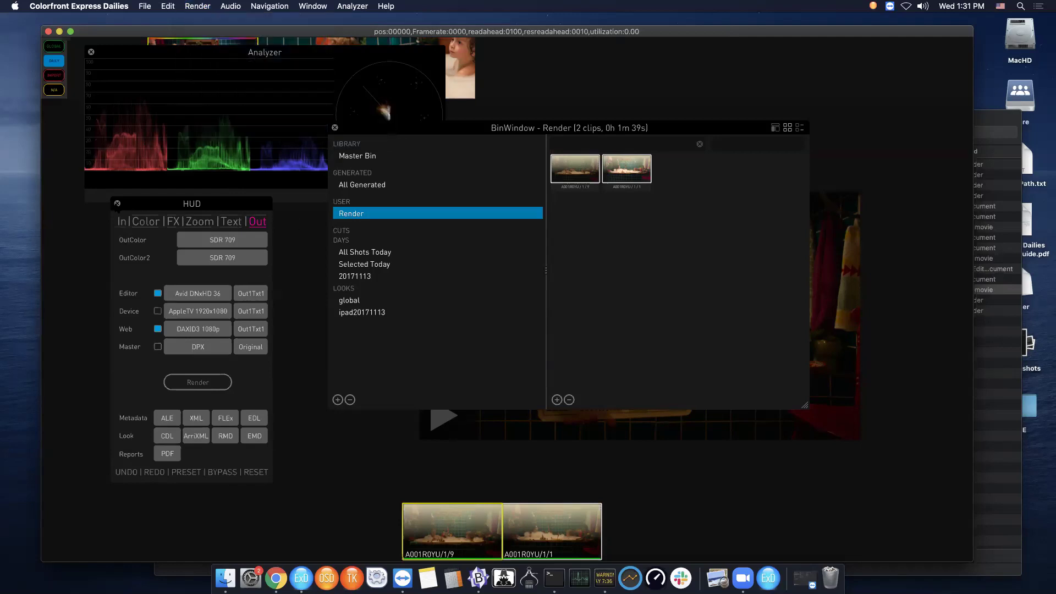
# Close the HUD and bin window, leave the Render timeline, and open All Takes of 20171113.
pyautogui.click(117, 204)
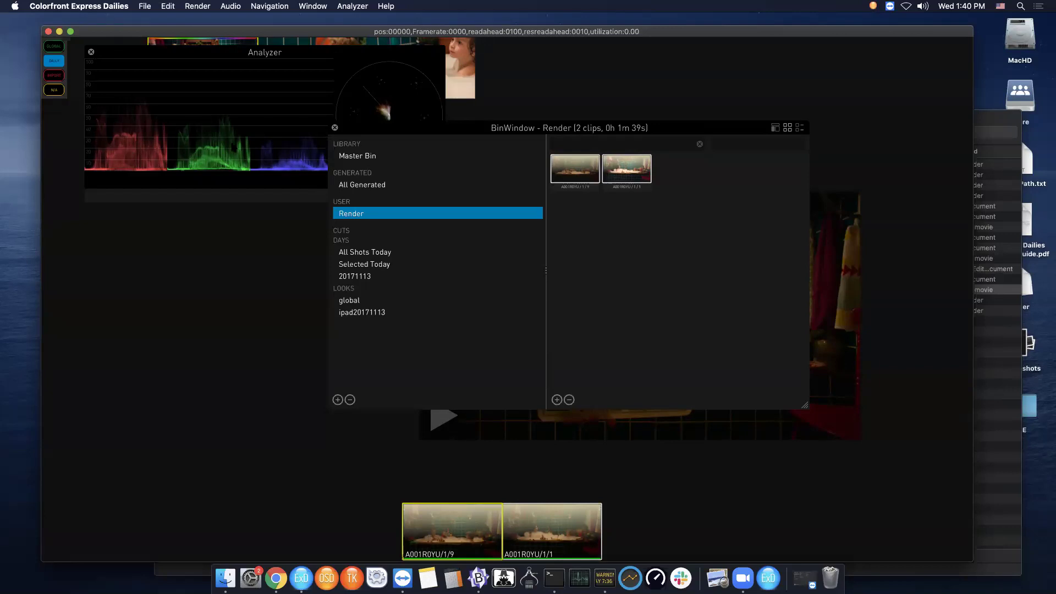
pyautogui.click(335, 127)
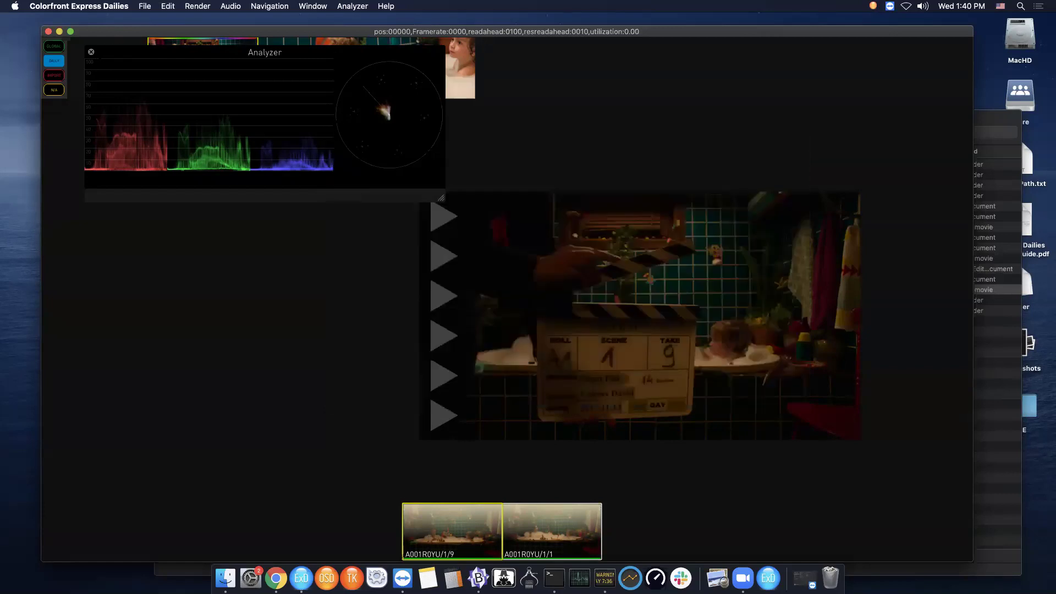
pyautogui.press('Escape')
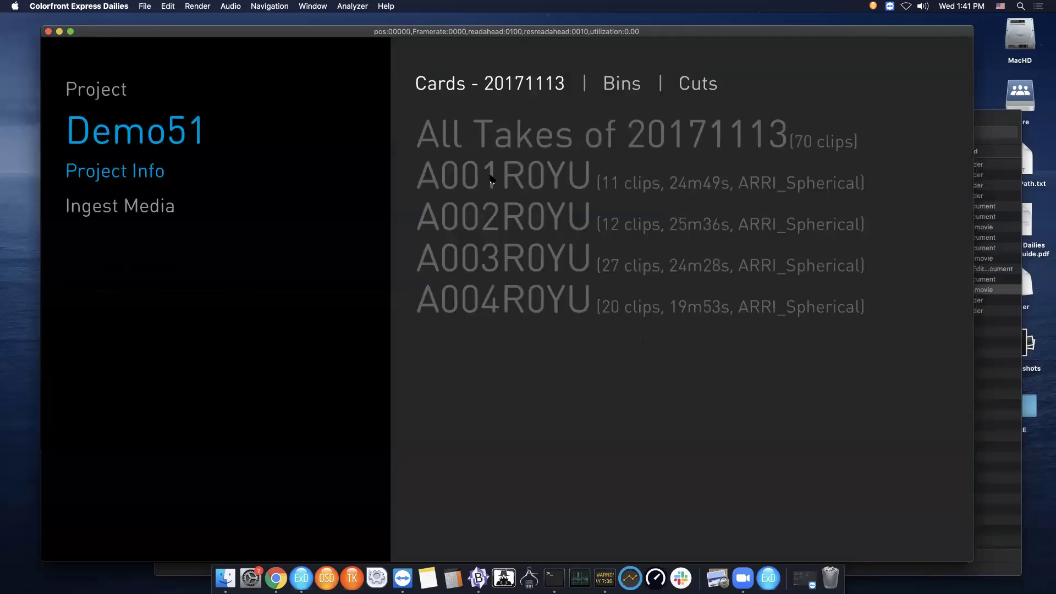
pyautogui.click(498, 138)
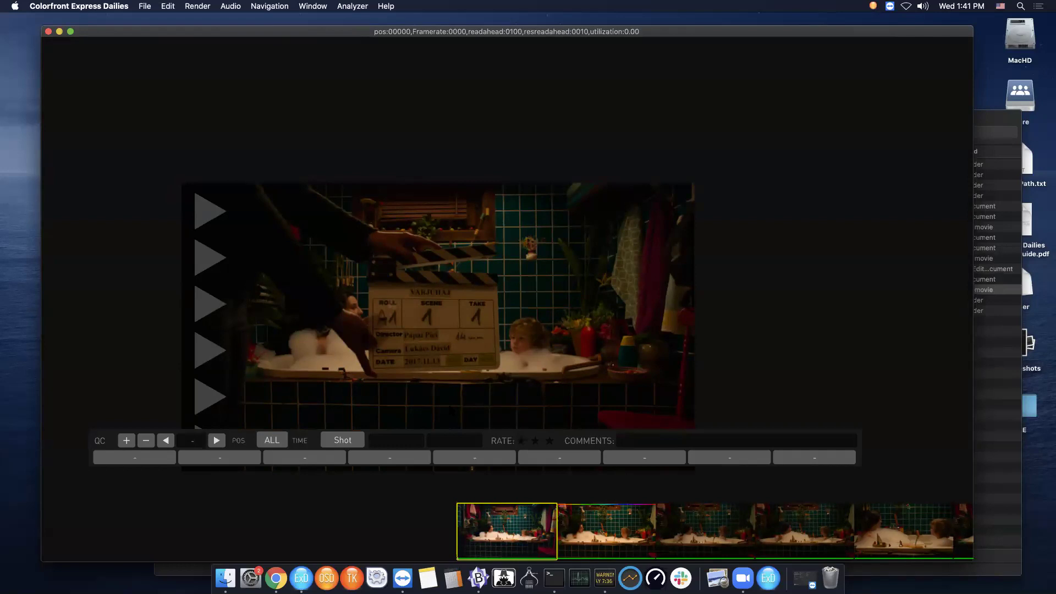
# Add a Frame QC note at 10:15:08:20 in the first shot with the comment "bubbles".
pyautogui.press('space')
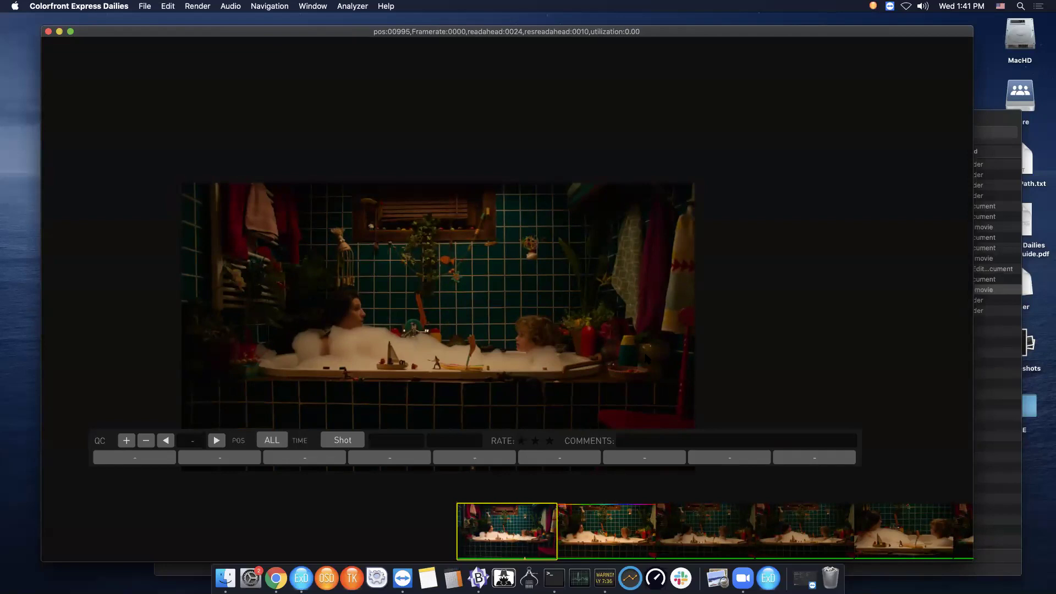
pyautogui.click(342, 443)
pyautogui.click(346, 457)
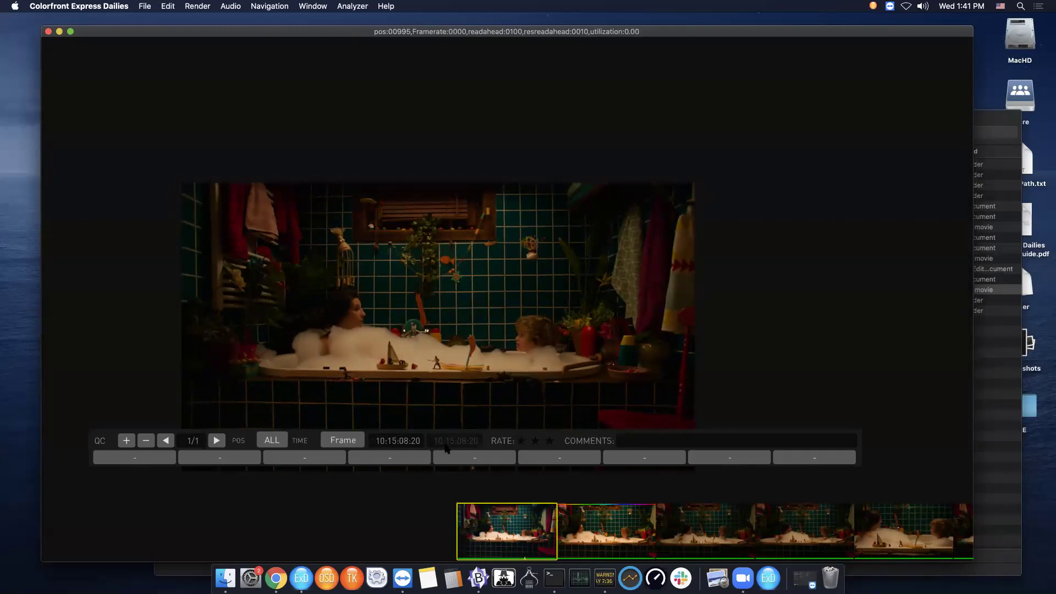
pyautogui.click(623, 442)
pyautogui.write('bubbles')
# Add a Frame QC note at 10:17:53:02 in the second shot with the comment "even more bubbles".
pyautogui.click(587, 530)
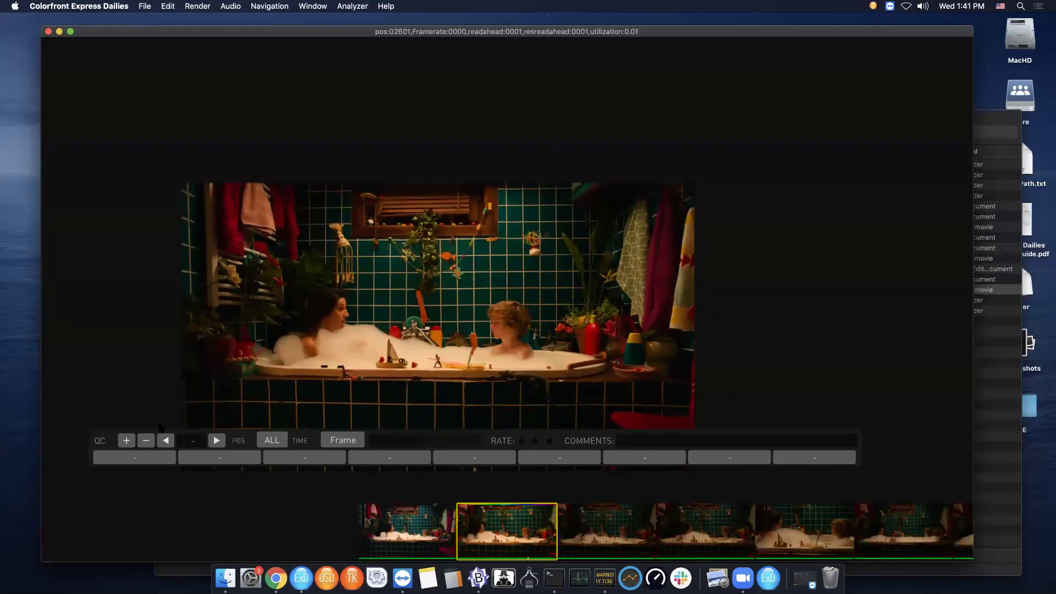
pyautogui.click(680, 443)
pyautogui.write('even more bubbles')
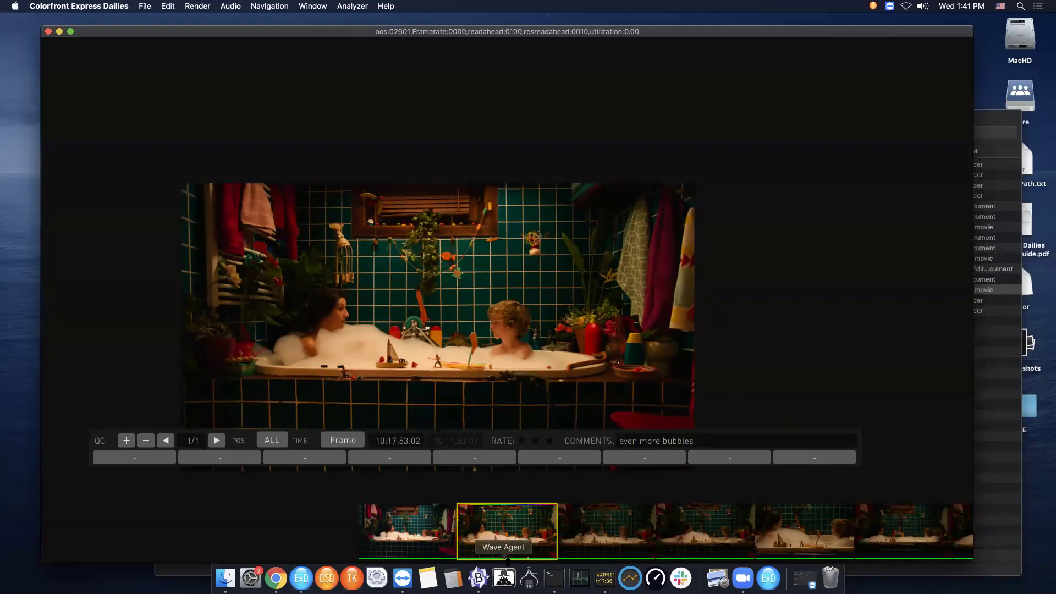
# Step back and forth between the QC notes of the first two shots.
pyautogui.click(214, 440)
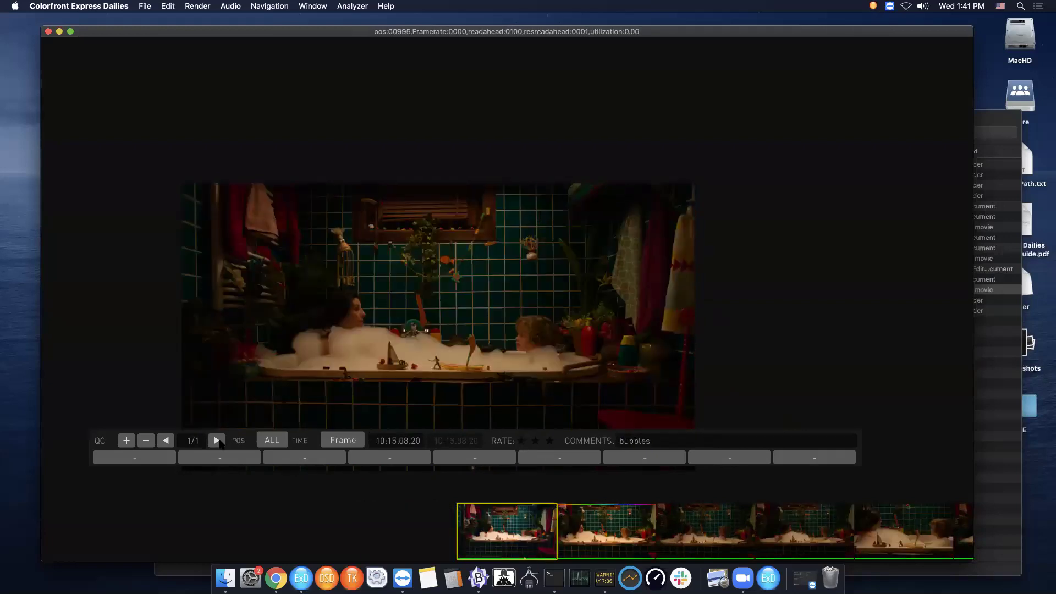
pyautogui.click(213, 442)
pyautogui.click(164, 442)
pyautogui.click(216, 441)
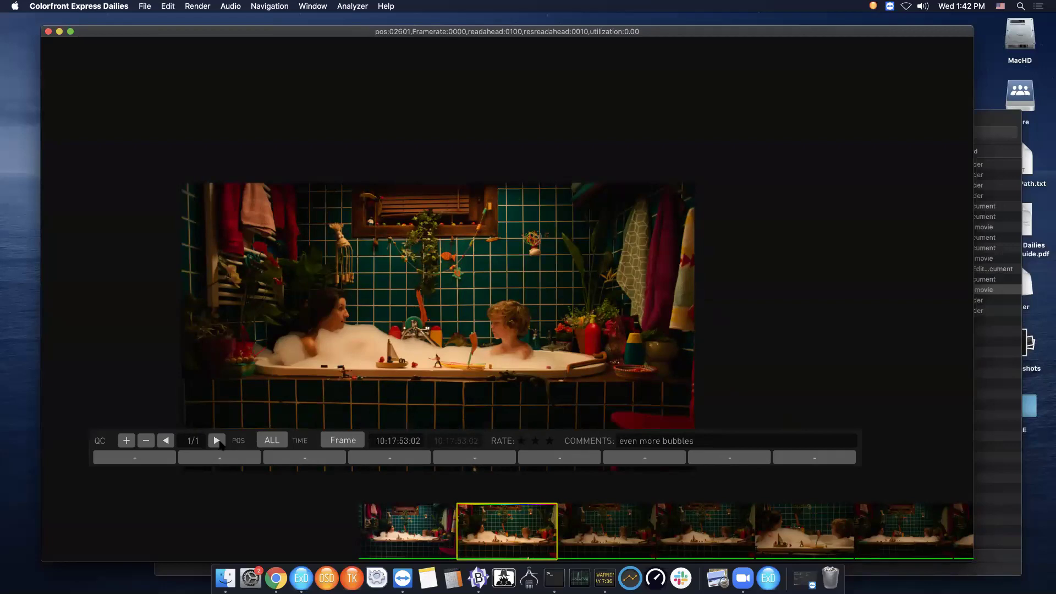
pyautogui.click(162, 443)
pyautogui.click(216, 441)
pyautogui.click(161, 444)
pyautogui.click(220, 443)
# Add a QC note commented "range" to the third shot and make it a Range from 10:20:52:07 to 10:21:05:19.
pyautogui.press('Down')
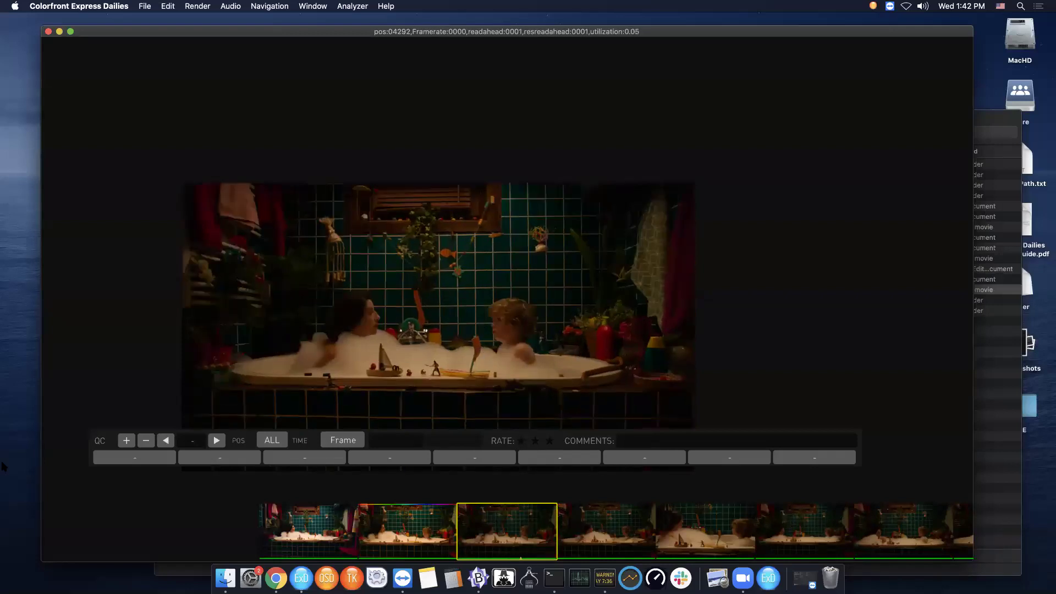
pyautogui.click(126, 440)
pyautogui.click(636, 445)
pyautogui.write('range')
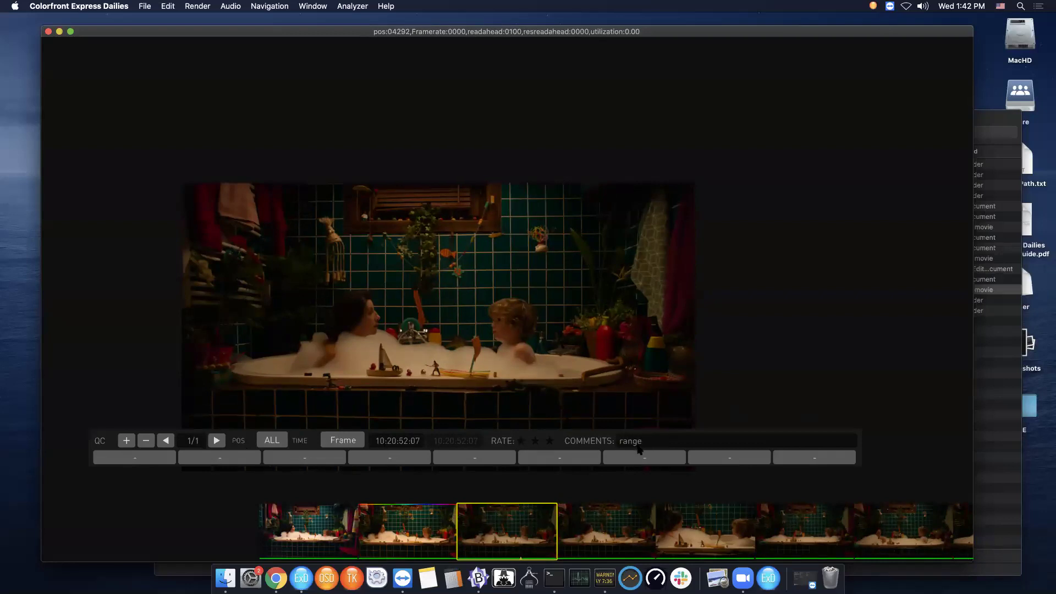
pyautogui.click(342, 441)
pyautogui.click(343, 454)
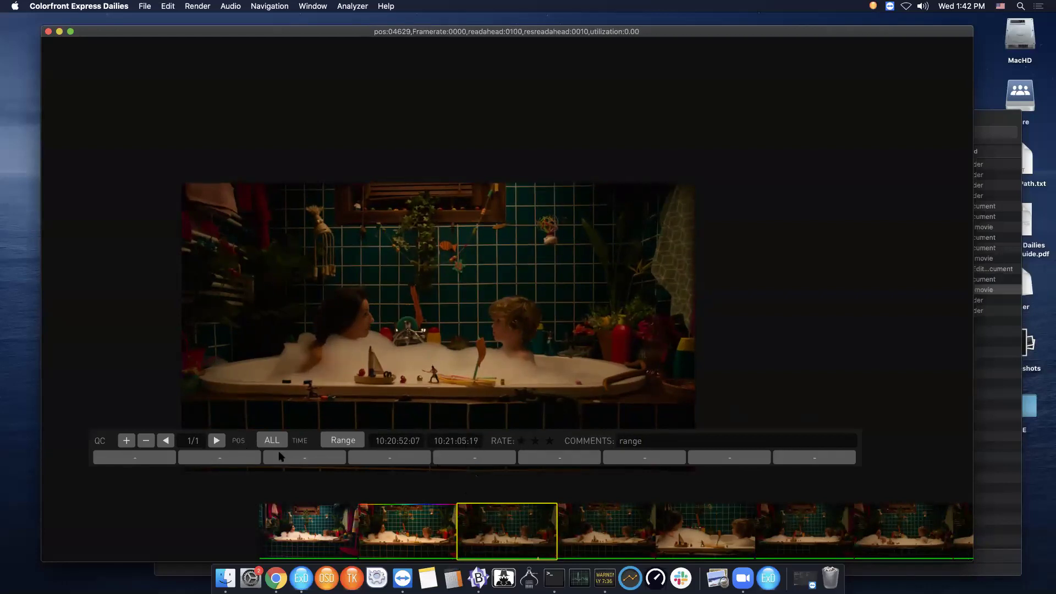
# Step through all QC notes in the timeline, including the range note on the third shot.
pyautogui.click(165, 440)
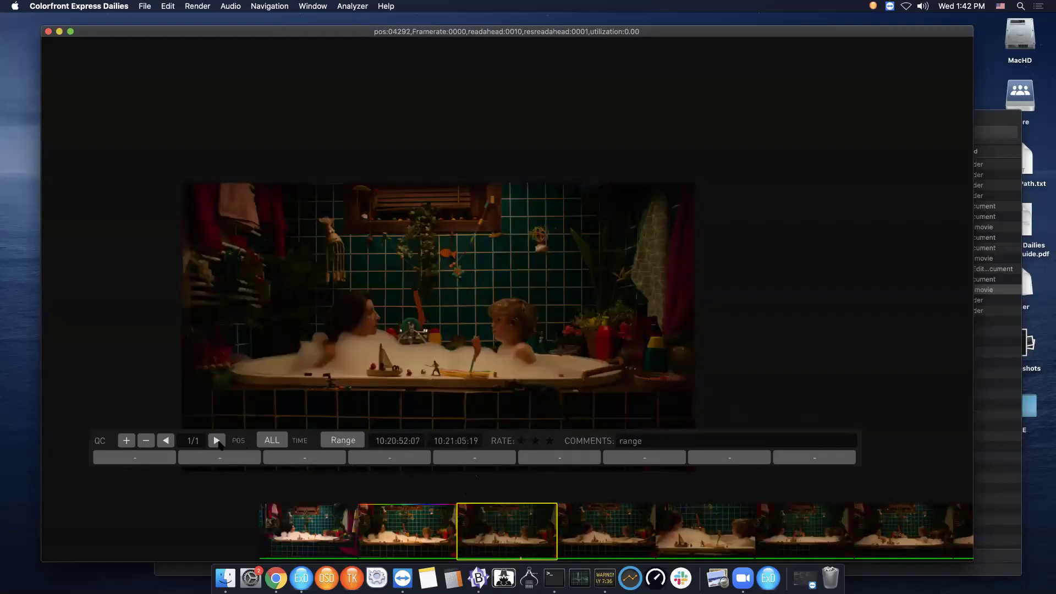
pyautogui.click(217, 441)
pyautogui.click(217, 441)
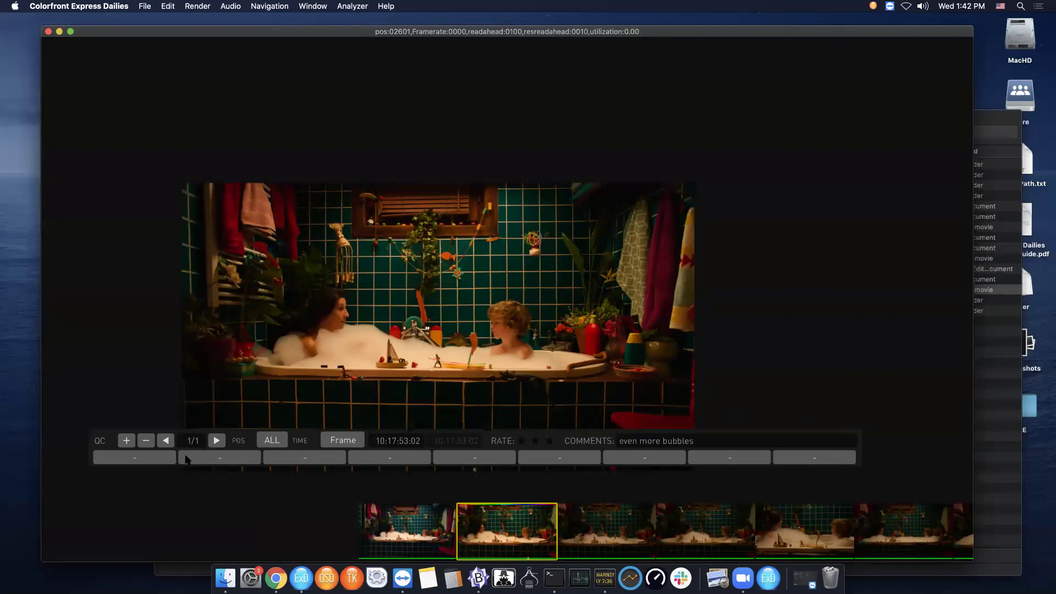
# Set the first four QC Comments presets to focus, boom, crew and bubbles in the Qc preferences, and close the preferences.
pyautogui.press('super+comma')
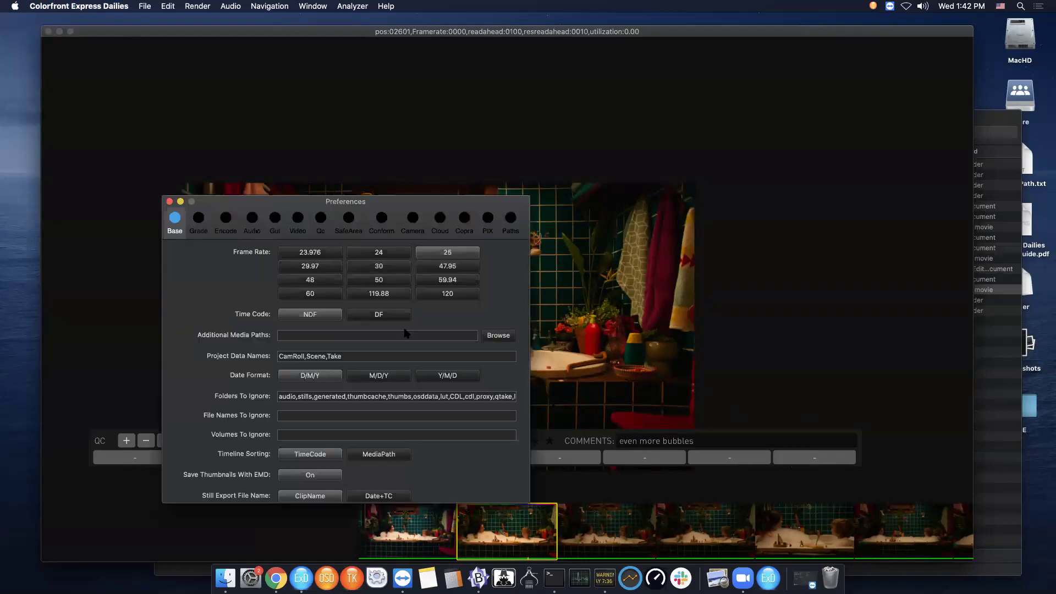
pyautogui.click(328, 219)
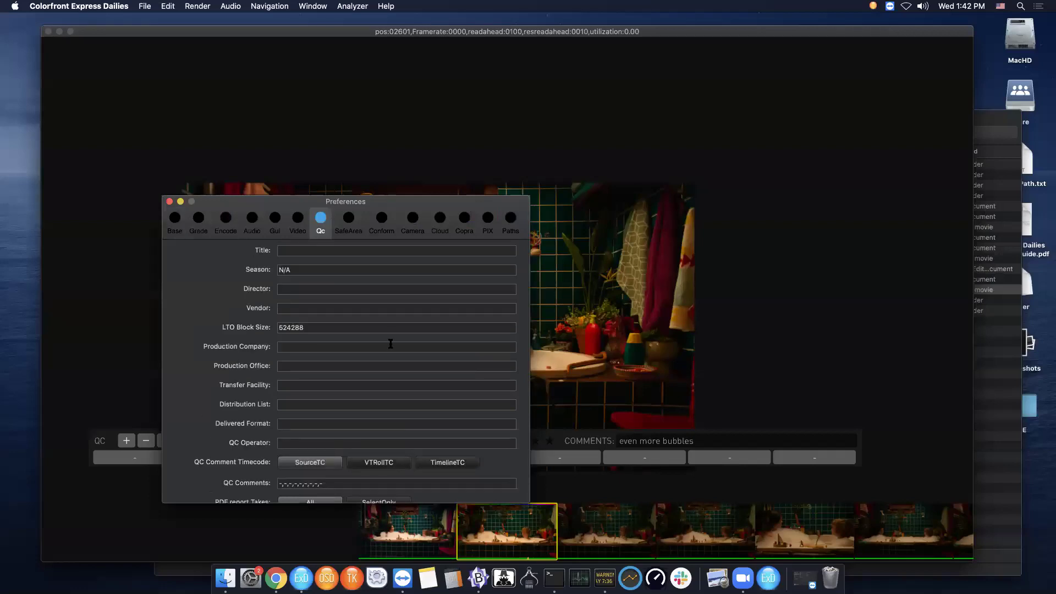
pyautogui.click(282, 484)
pyautogui.press('Delete')
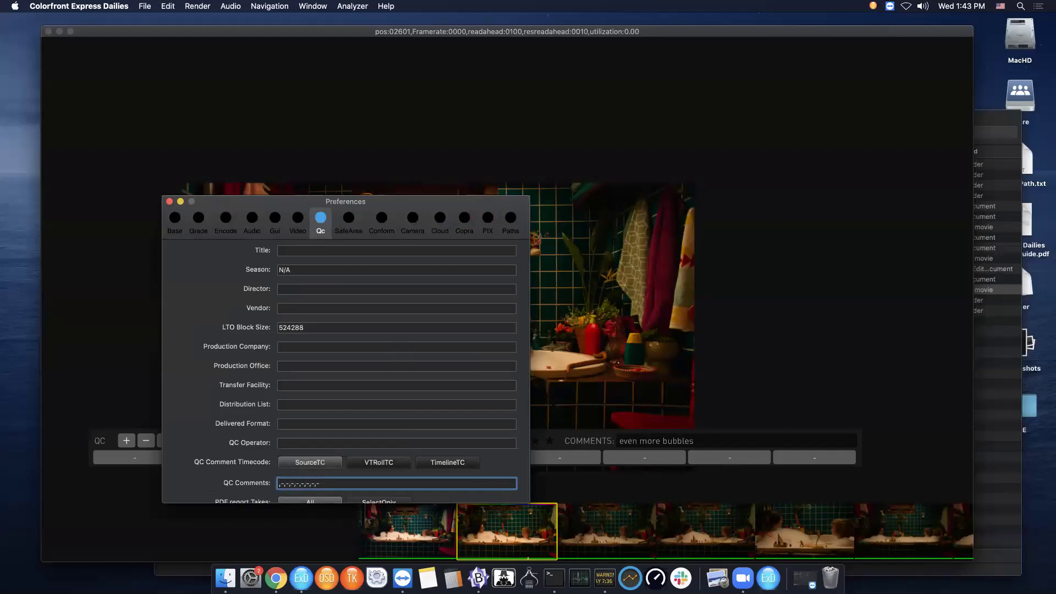
pyautogui.write('focus')
pyautogui.press('Delete')
pyautogui.write('boom')
pyautogui.press('Delete')
pyautogui.write('crew,bubbles')
pyautogui.press('Return')
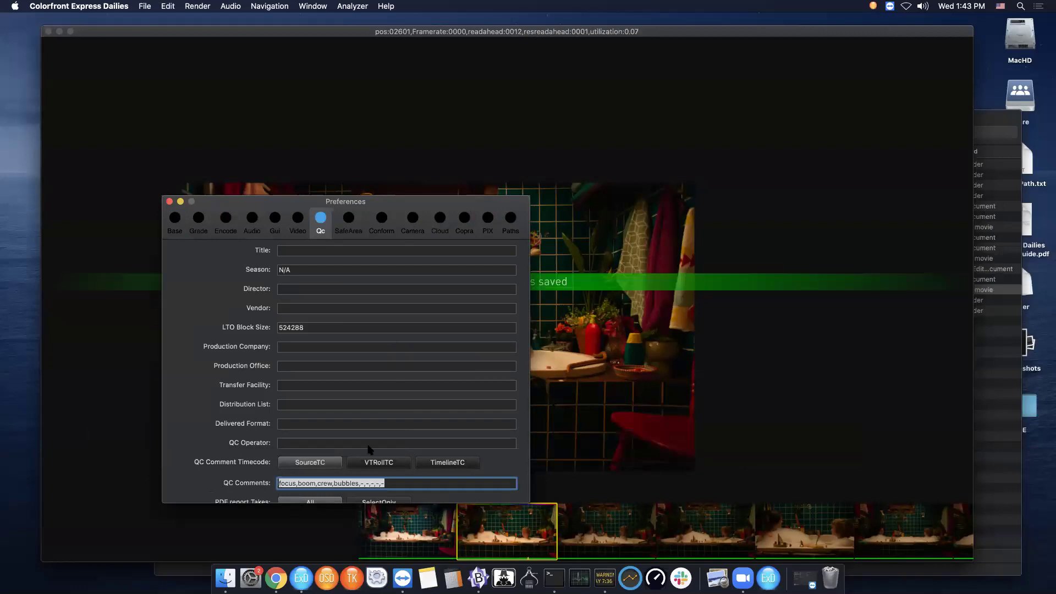
pyautogui.click(170, 202)
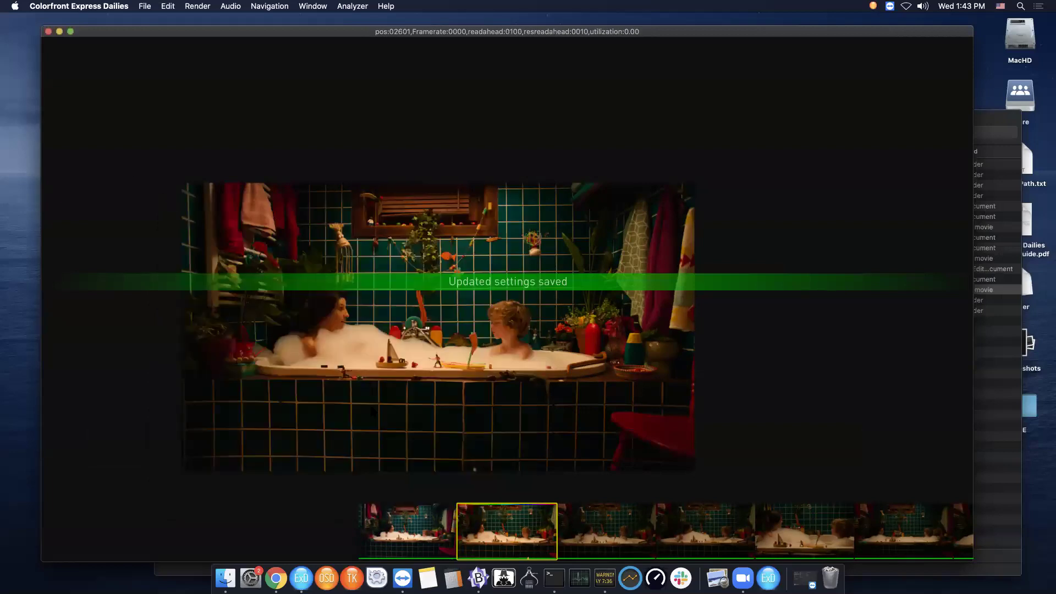
# Add a Frame QC note at 10:27:30:05 in the fifth shot using the crew and boom comment presets.
pyautogui.moveTo(307, 444)
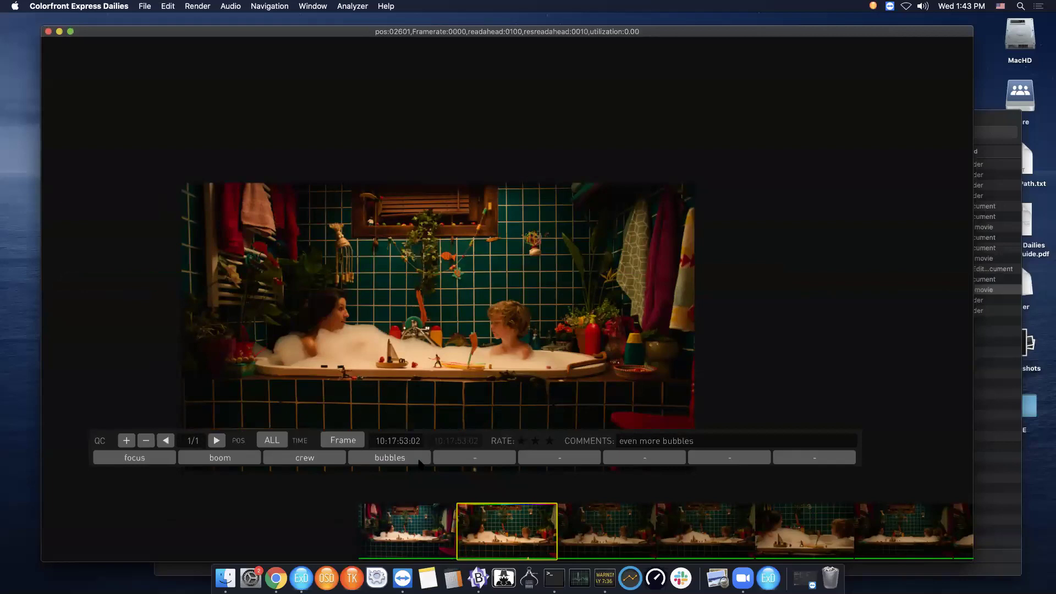
pyautogui.click(819, 542)
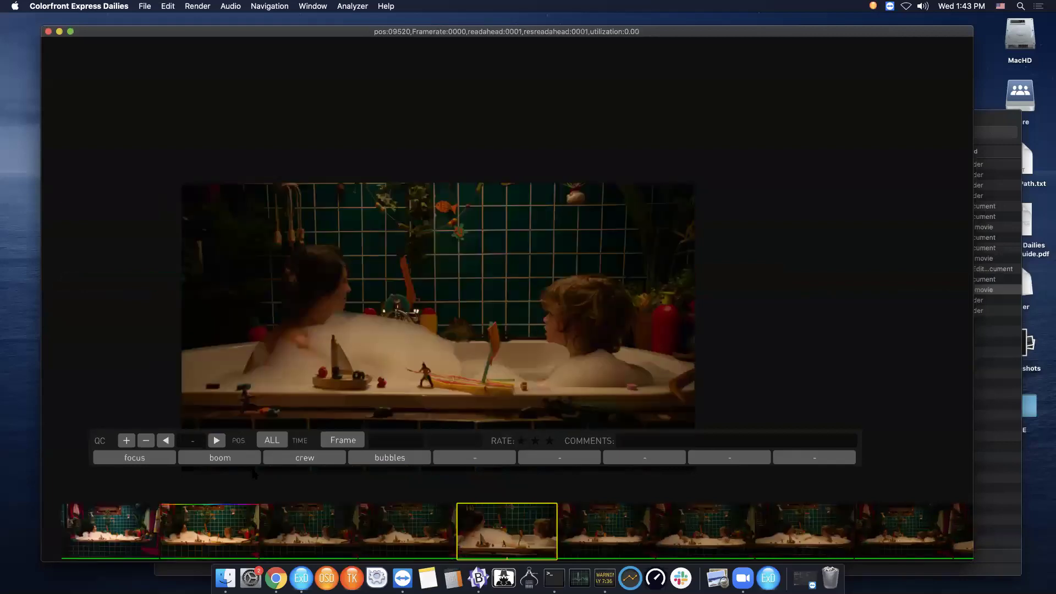
pyautogui.click(127, 441)
pyautogui.click(223, 463)
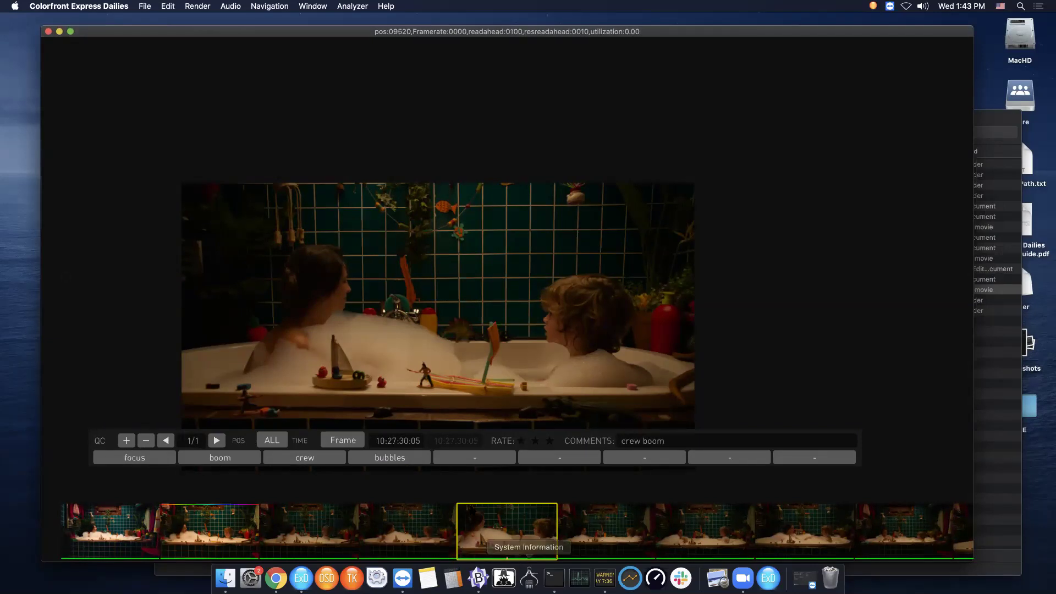
# Set the fifth shot's QC note position to UL and give the note a three-star rating.
pyautogui.click(271, 442)
pyautogui.click(287, 454)
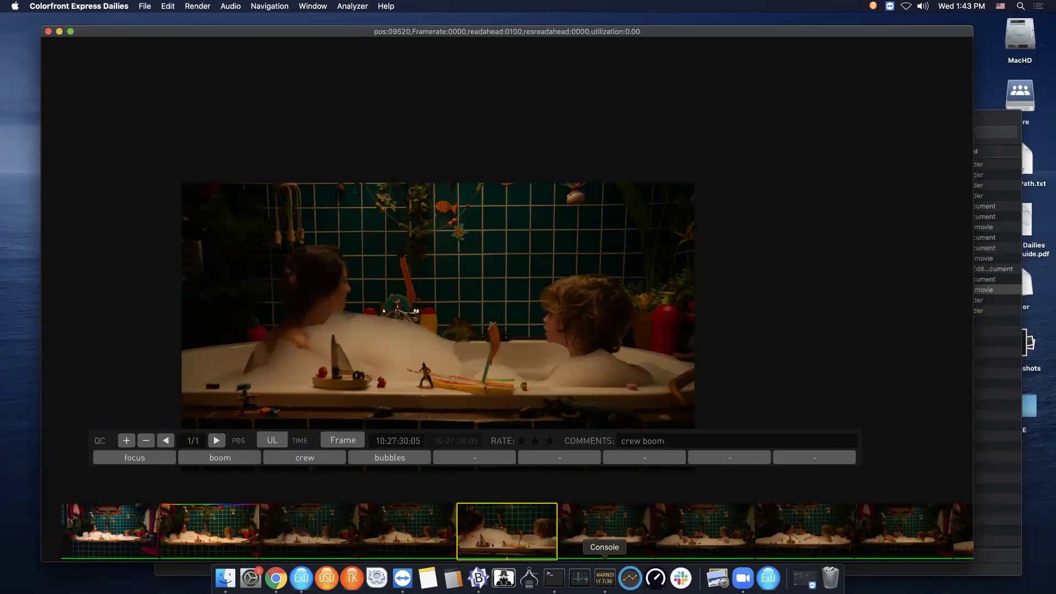
pyautogui.click(536, 443)
pyautogui.click(549, 441)
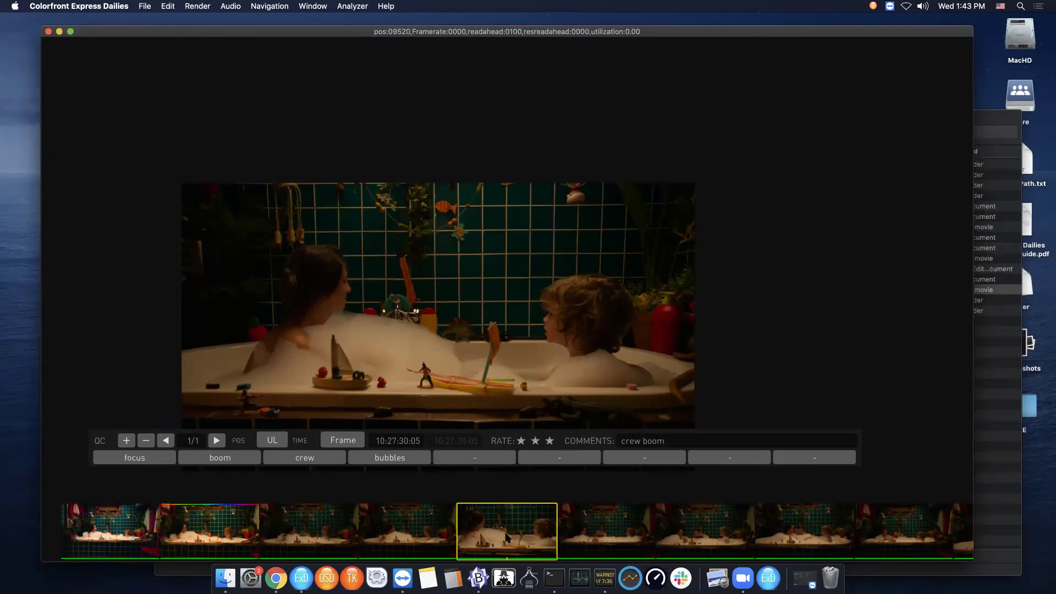
# Save the project and generate its PDF dailies report.
pyautogui.press('super+s')
pyautogui.click(144, 6)
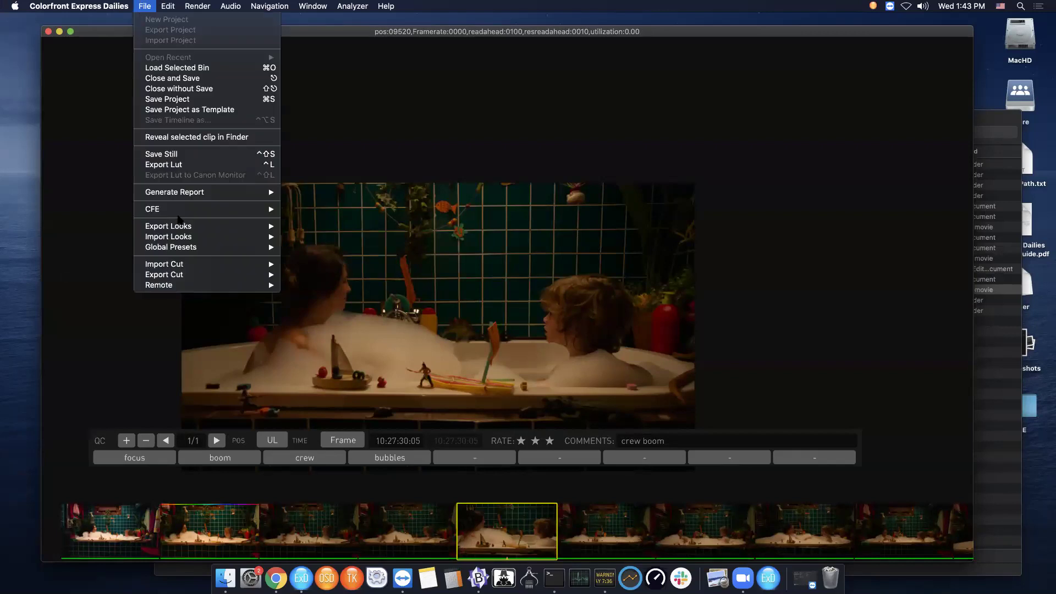
pyautogui.moveTo(213, 193)
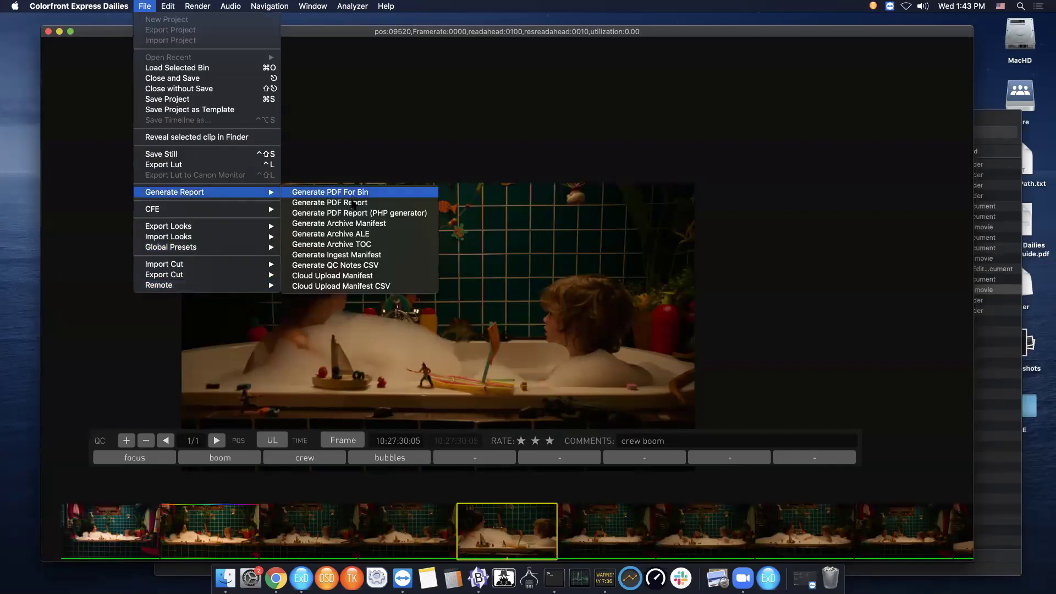
pyautogui.click(353, 203)
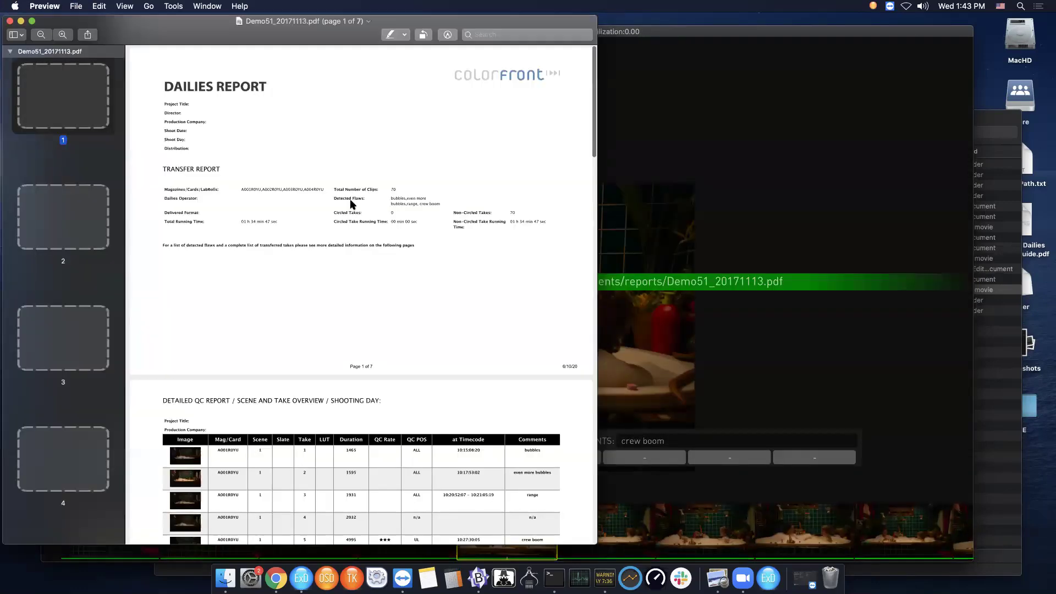
# Review the report's transfer summary and detailed QC table, and return to the dailies timeline in Express Dailies.
pyautogui.scroll(-1, 269, 489)
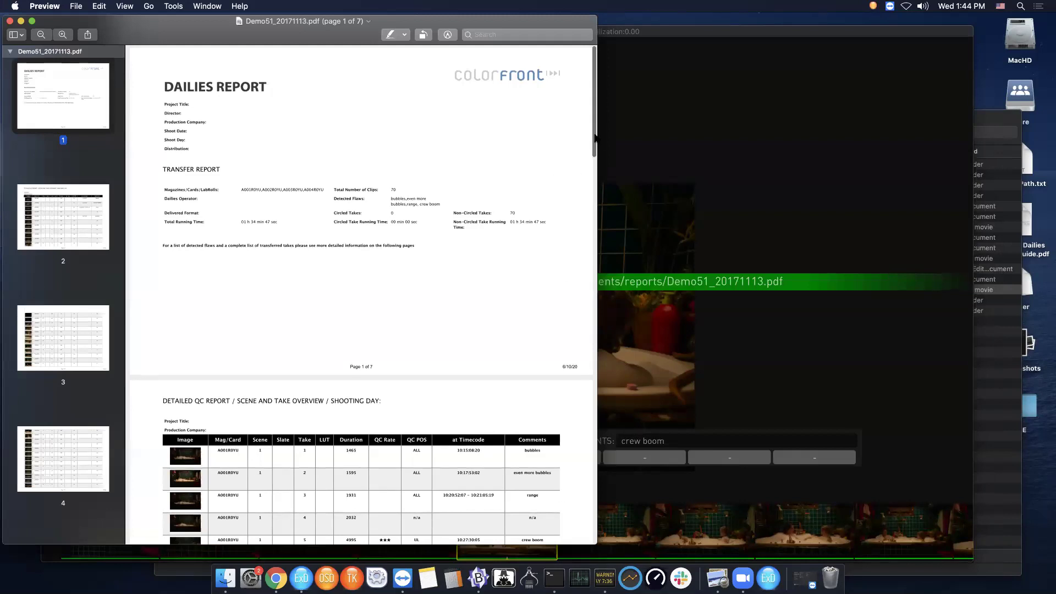
pyautogui.scroll(-5, 540, 229)
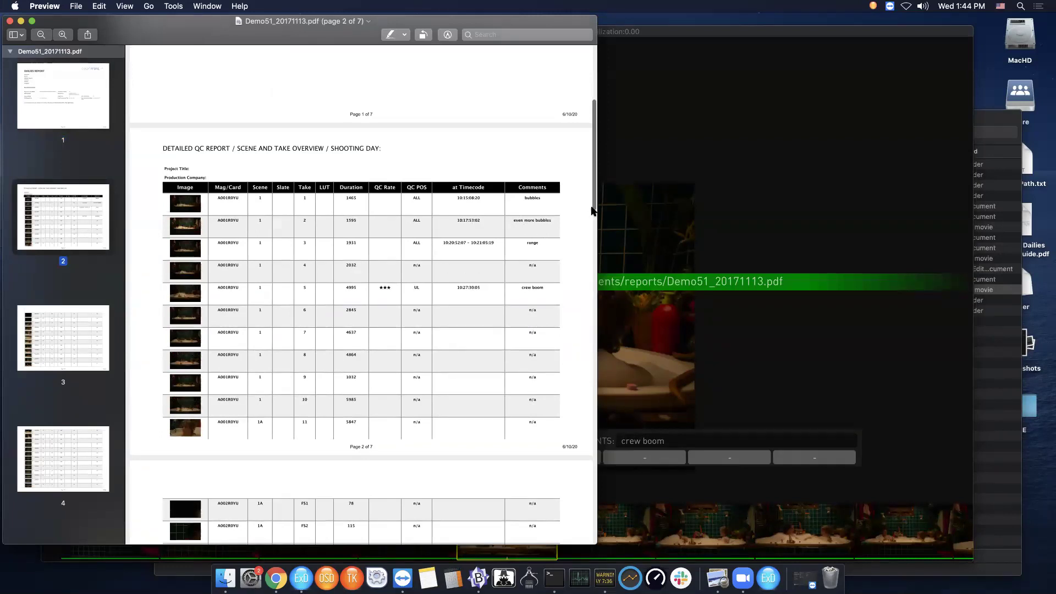
pyautogui.scroll(1, 593, 204)
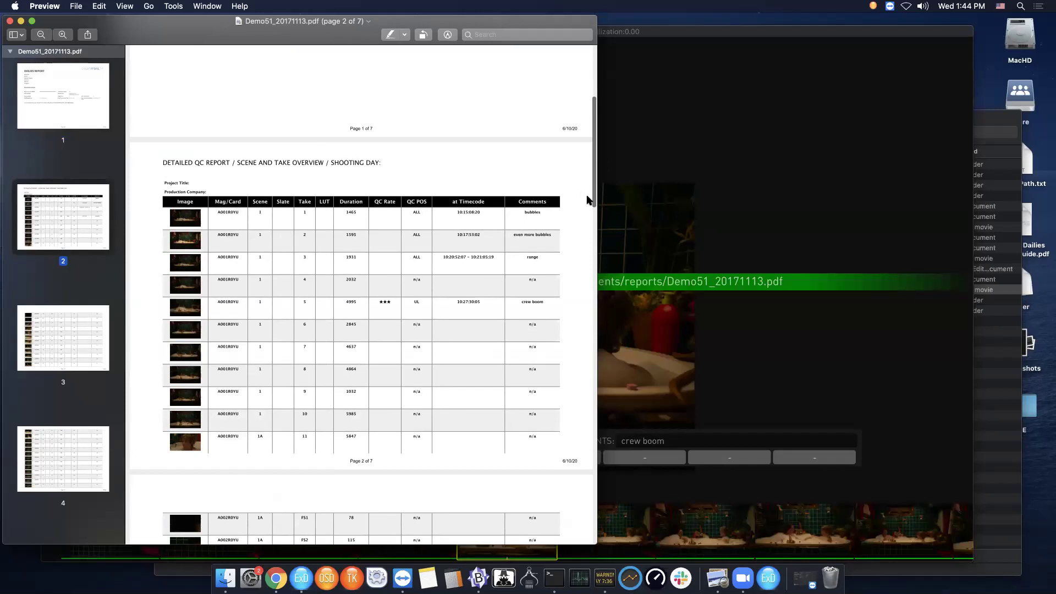
pyautogui.scroll(5, 591, 197)
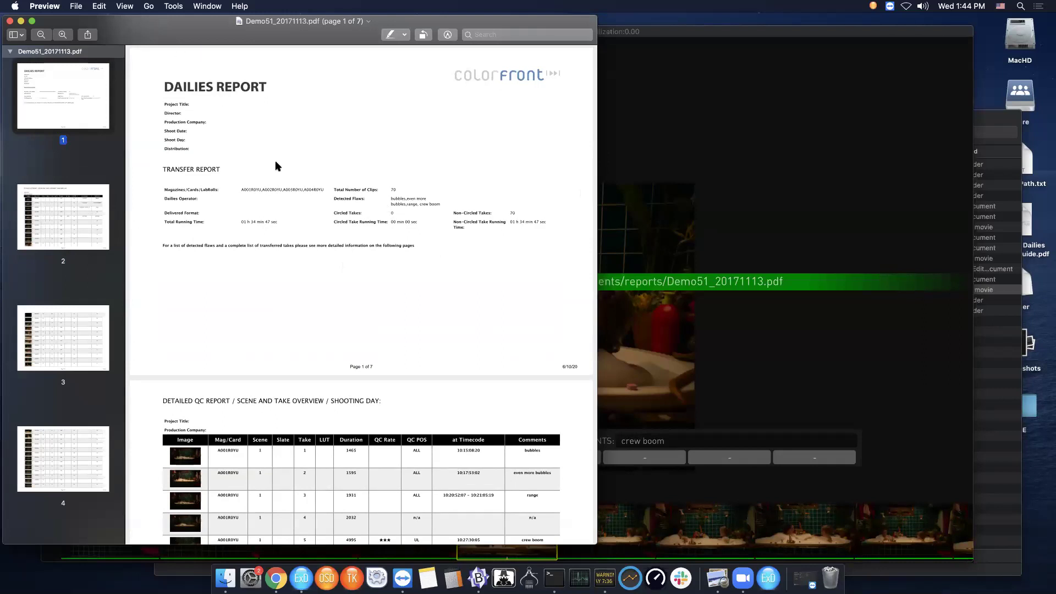
pyautogui.moveTo(21, 32); pyautogui.dragTo(44, 30)
pyautogui.click(32, 19)
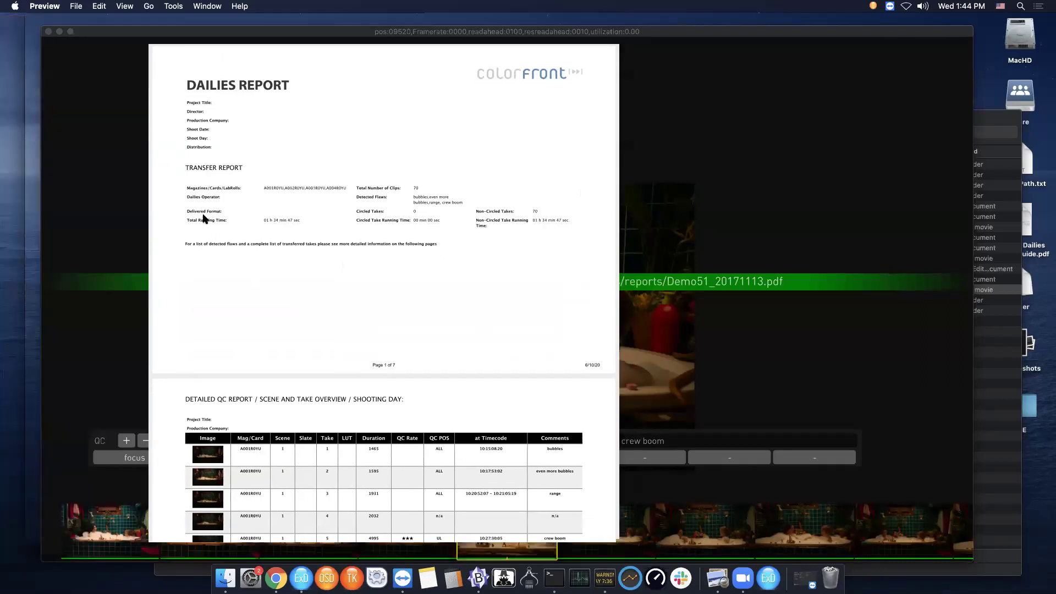
pyautogui.click(168, 361)
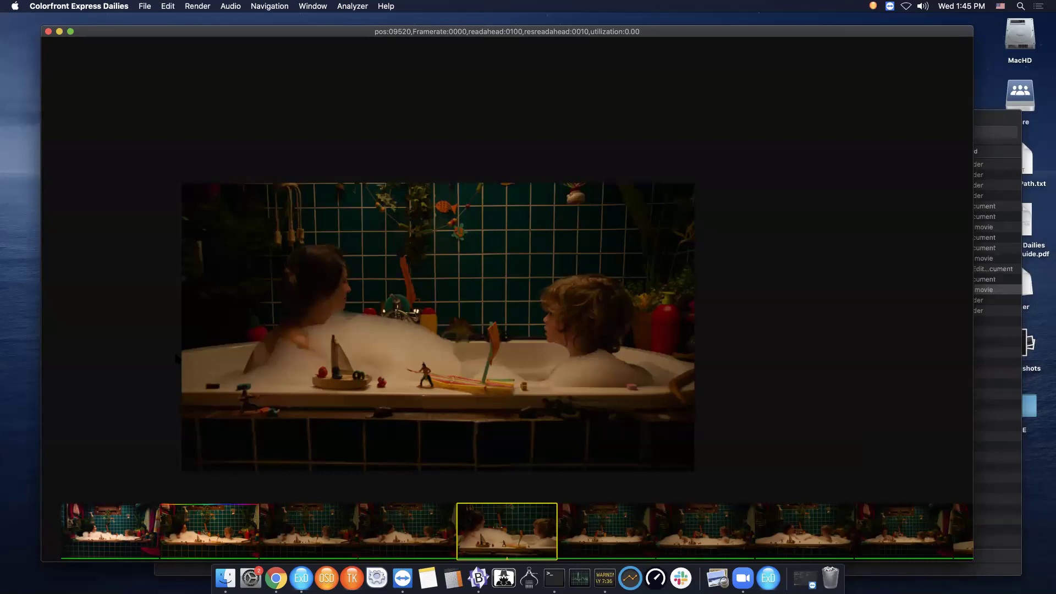
# Bring up the archive settings in the Paths preferences, and open ArchivePath.txt from the Desktop in BBEdit.
pyautogui.press('super+comma')
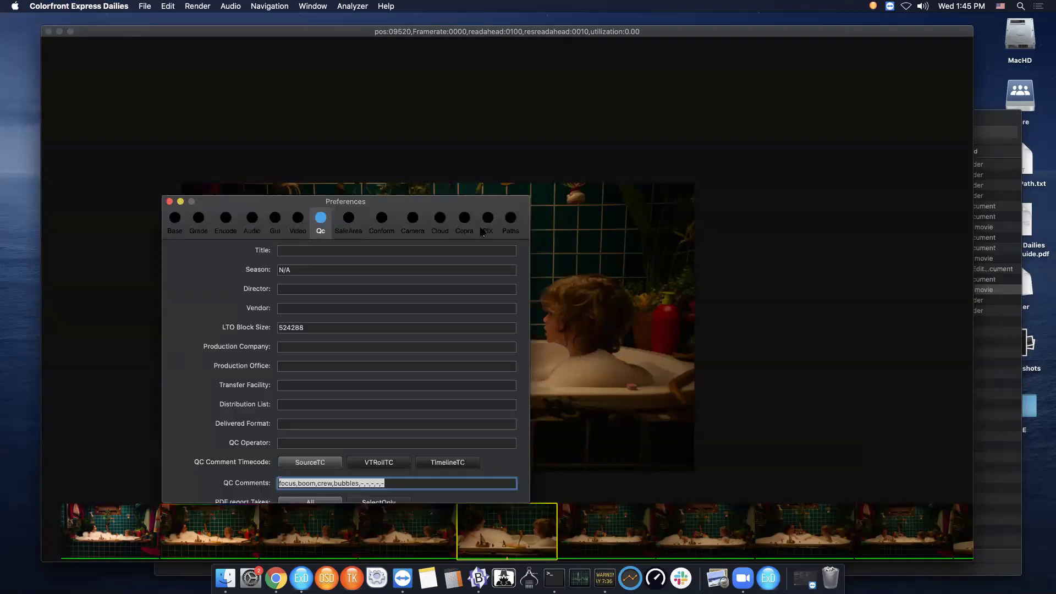
pyautogui.click(511, 225)
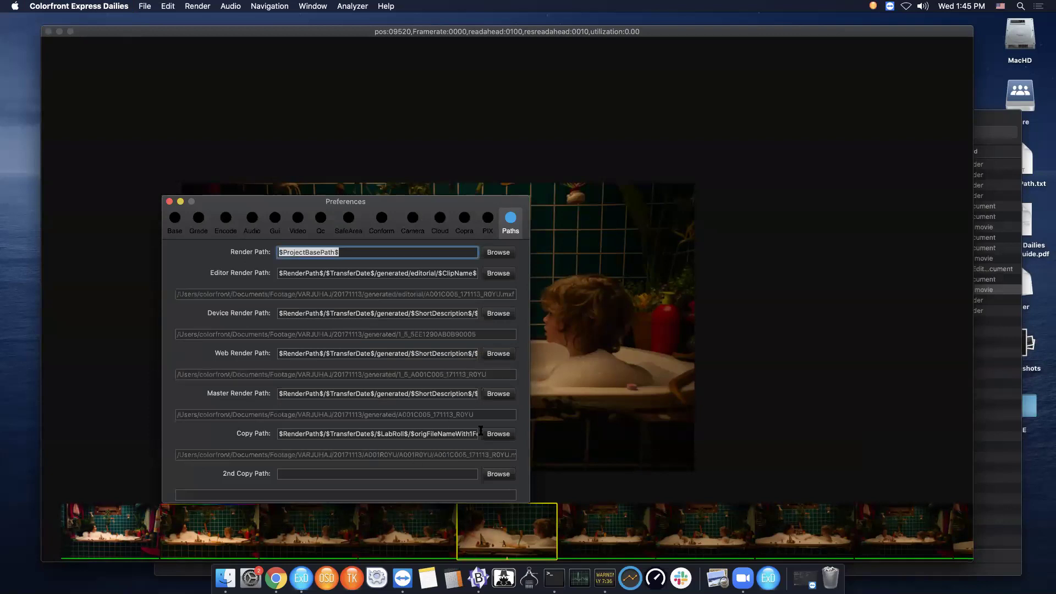
pyautogui.scroll(-10, 519, 321)
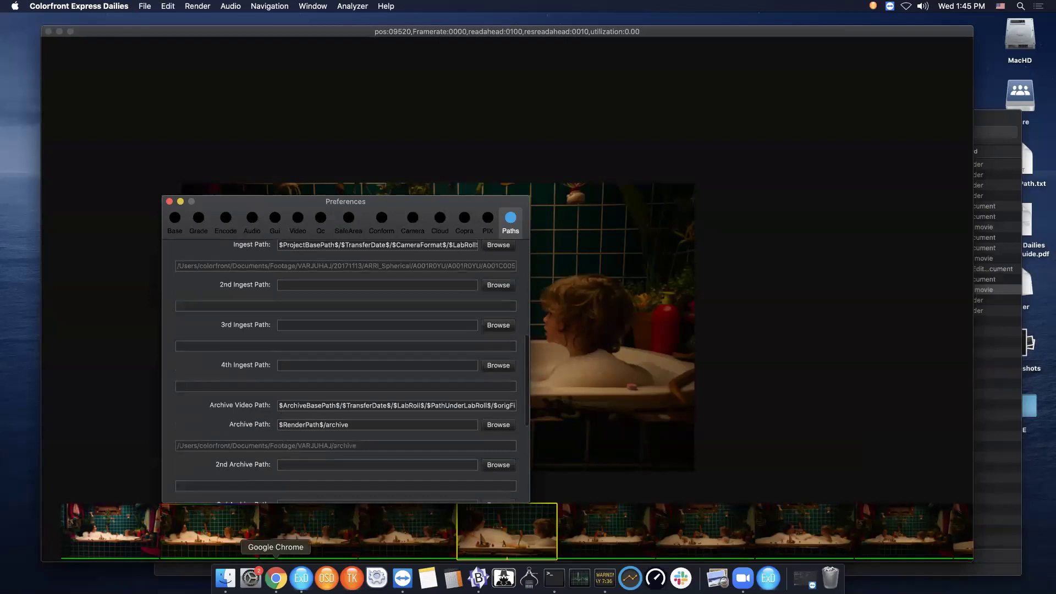
pyautogui.click(224, 578)
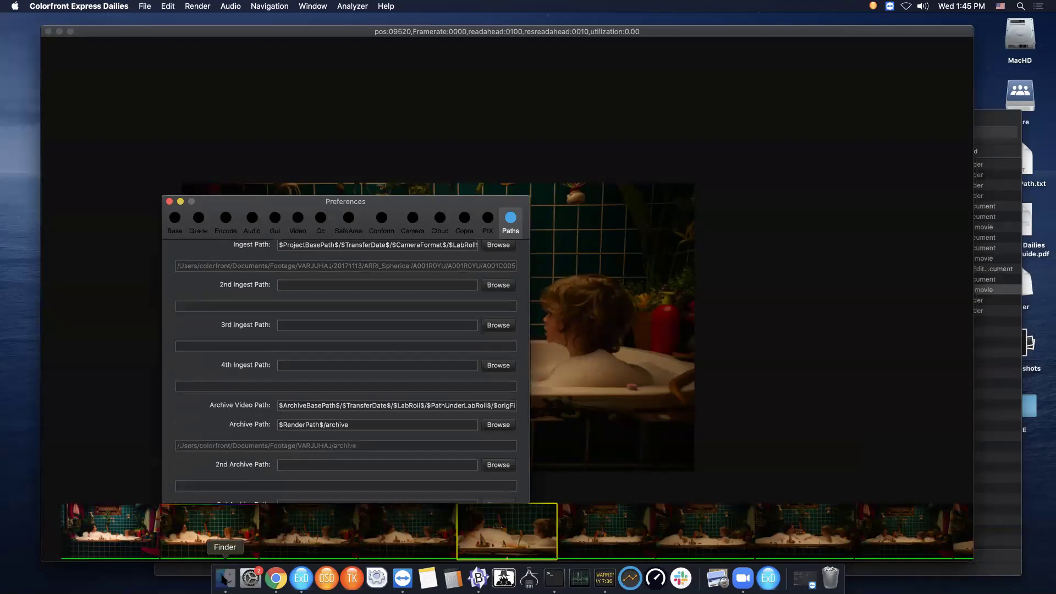
pyautogui.click(180, 181)
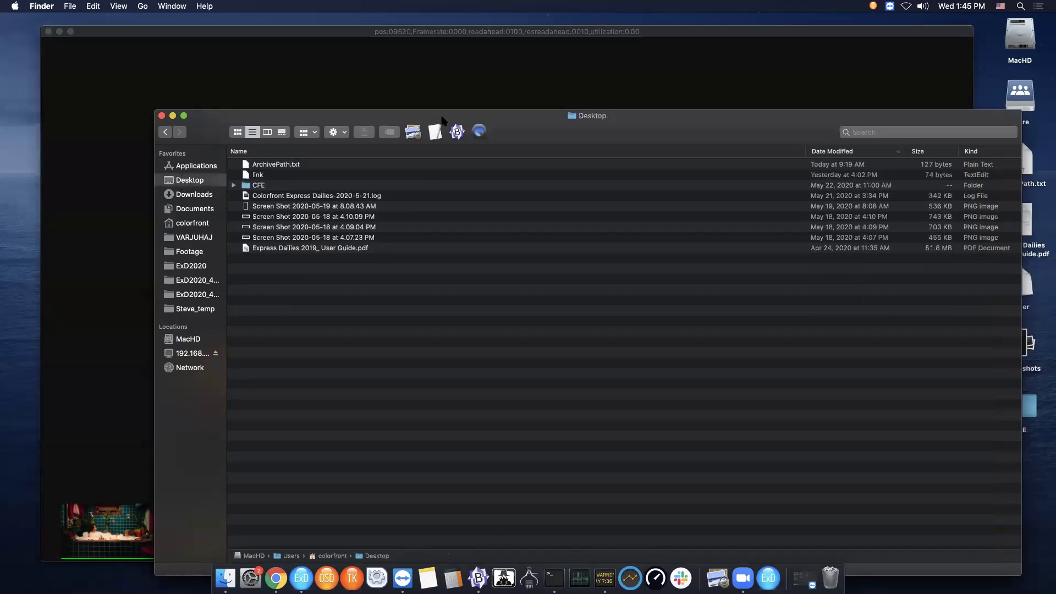
pyautogui.moveTo(256, 165); pyautogui.dragTo(457, 132)
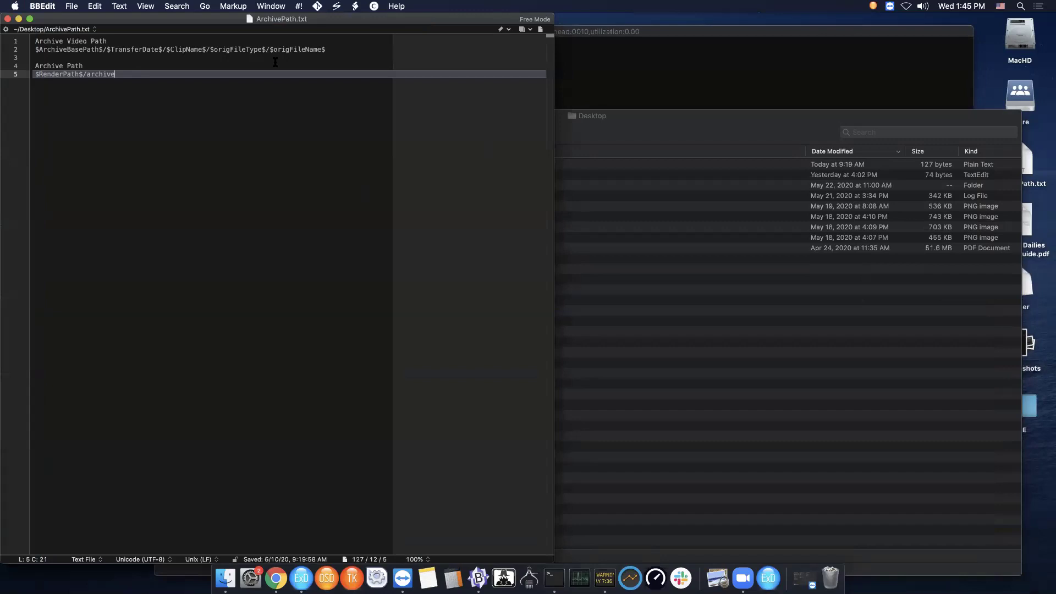
# Compare the $RenderPath$/archive line in ArchivePath.txt with the Archive Path field in the Express Dailies preferences.
pyautogui.moveTo(117, 74); pyautogui.dragTo(5, 75)
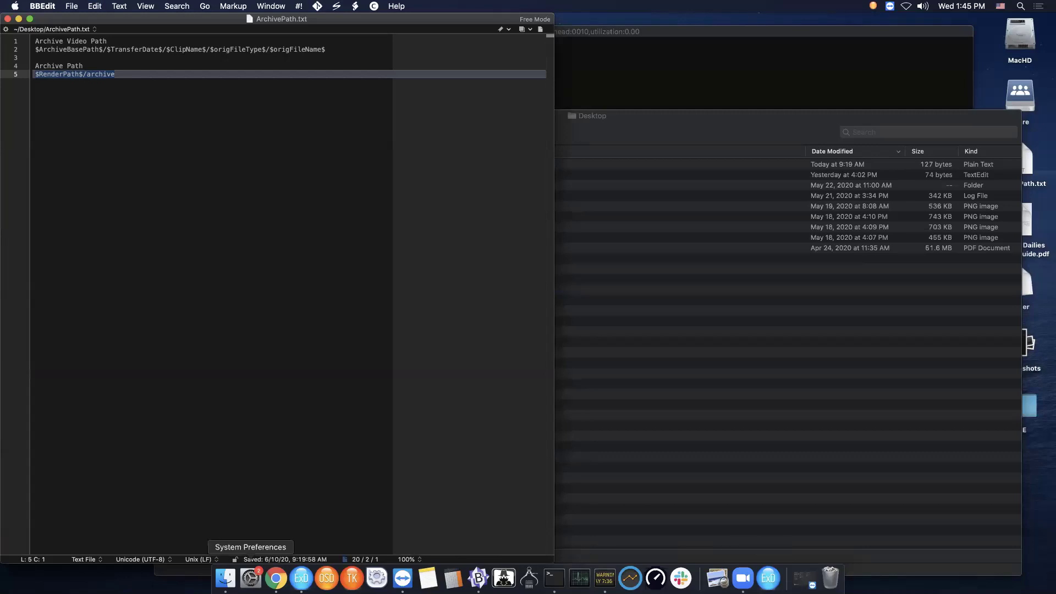
pyautogui.click(301, 576)
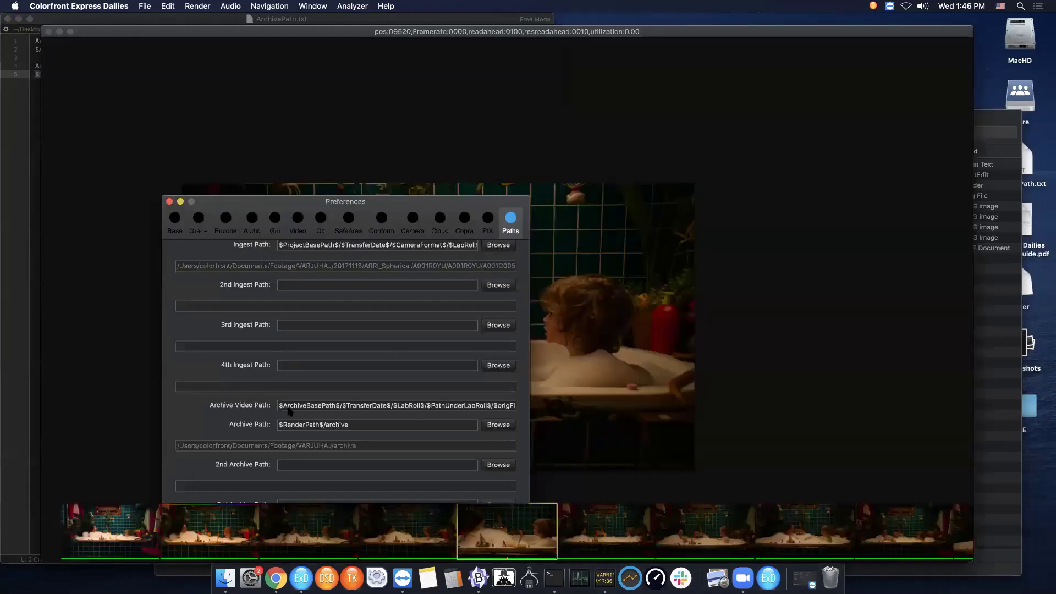
pyautogui.click(342, 422)
pyautogui.press('super+a')
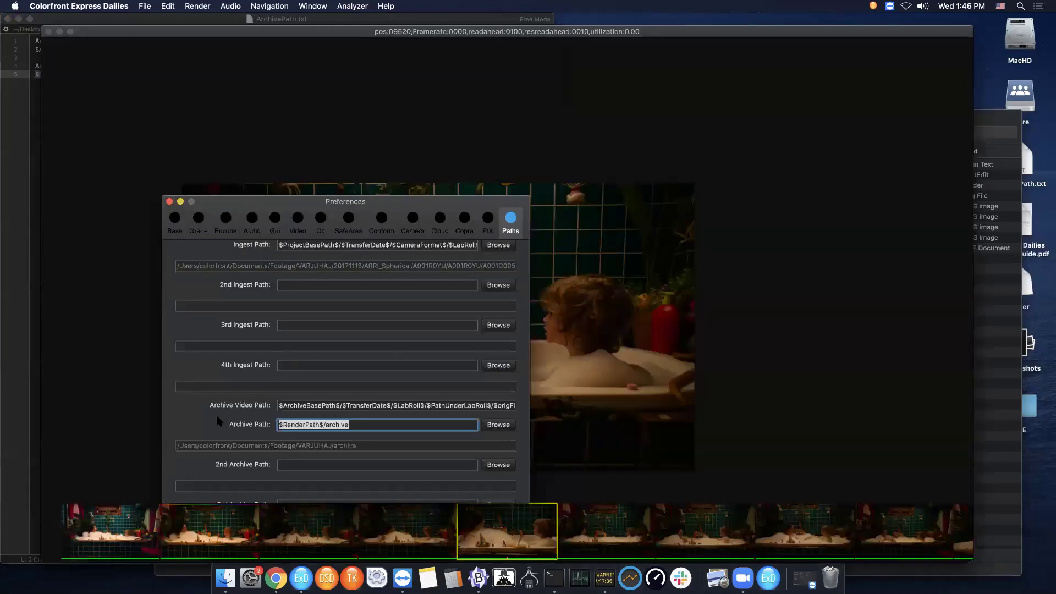
pyautogui.press('Right')
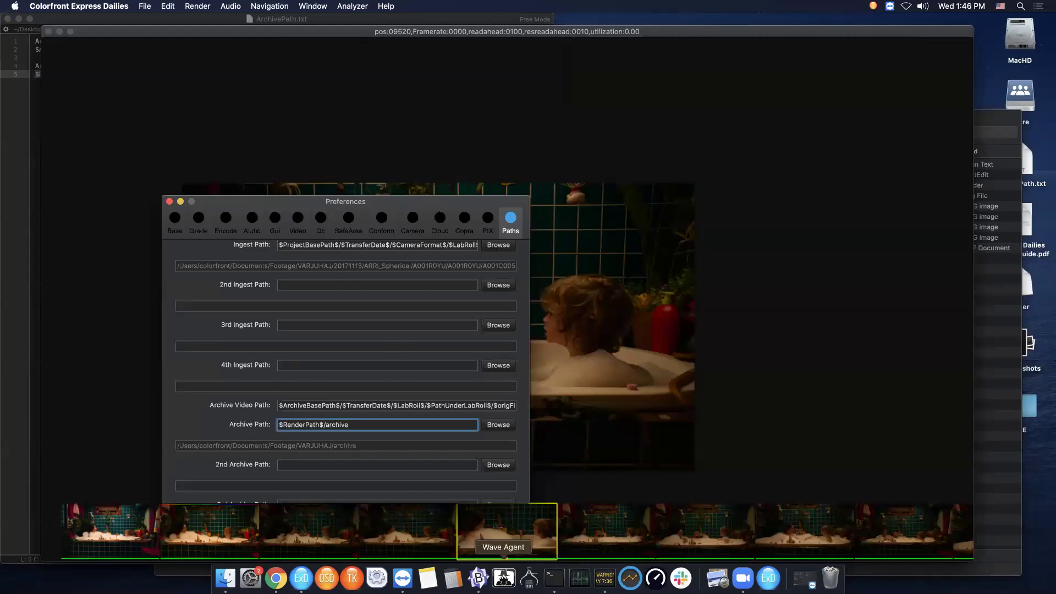
# Replace the Archive Video Path with $ArchiveBasePath$/$TransferDate$/$ClipName$/$origFileType$/$origFileName$, copied from ArchivePath.txt.
pyautogui.click(478, 577)
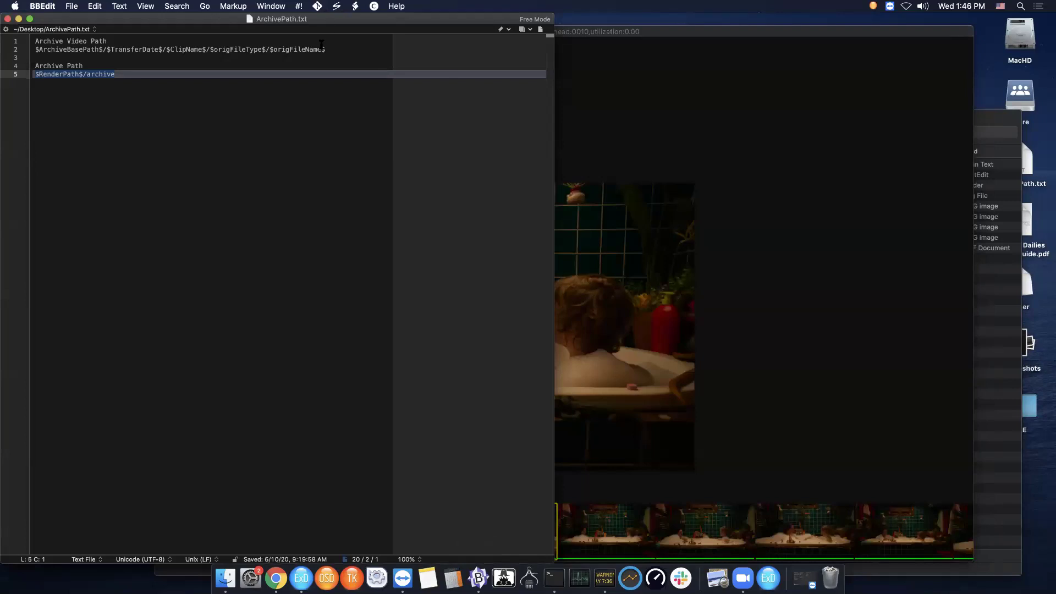
pyautogui.moveTo(326, 49); pyautogui.dragTo(3, 49)
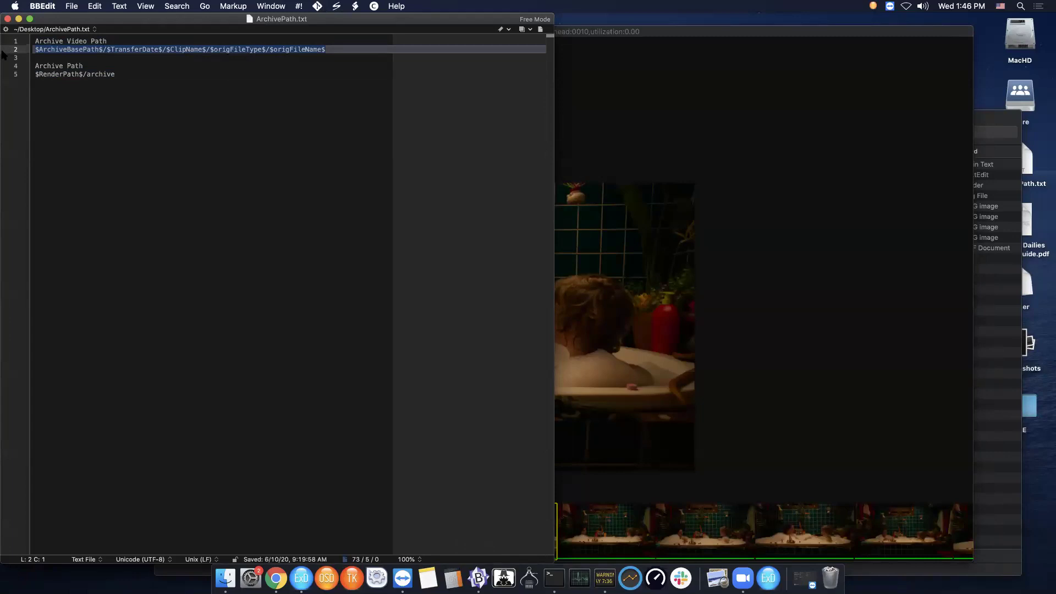
pyautogui.click(720, 343)
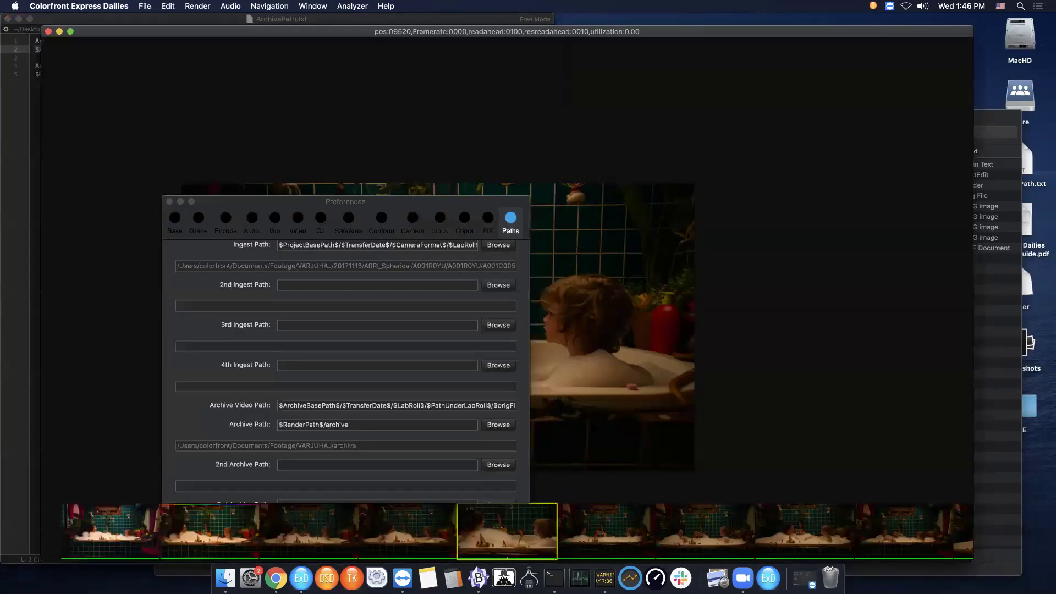
pyautogui.click(427, 406)
pyautogui.press('super+a')
pyautogui.press('BackSpace')
pyautogui.press('super+v')
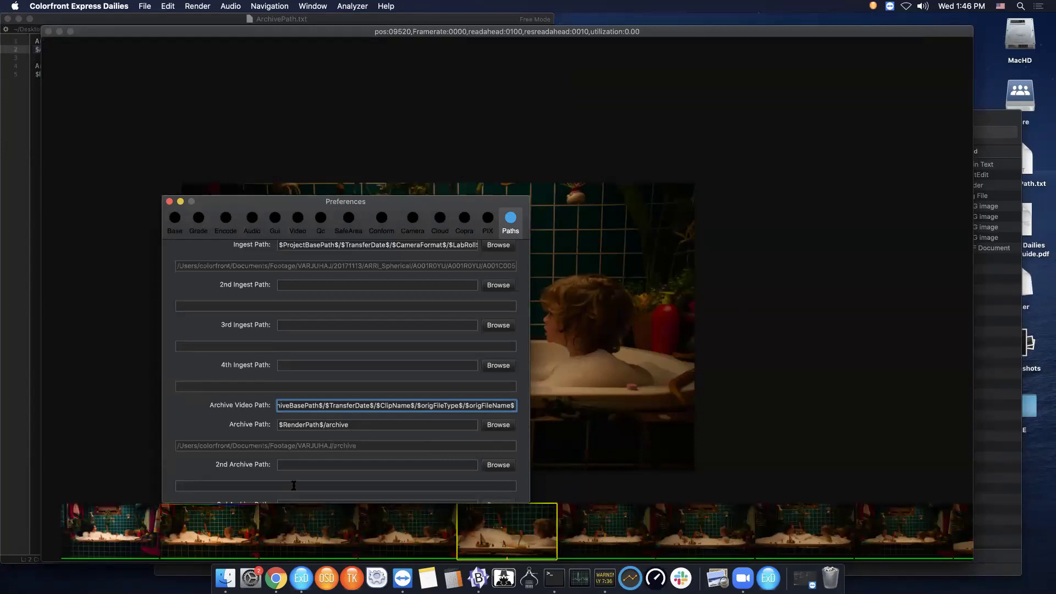
# Highlight the variables of the Archive Video Path one after another, from $ArchiveBasePath$ to $origFileName$, and close the preferences.
pyautogui.scroll(2, 341, 421)
pyautogui.scroll(-5, 341, 422)
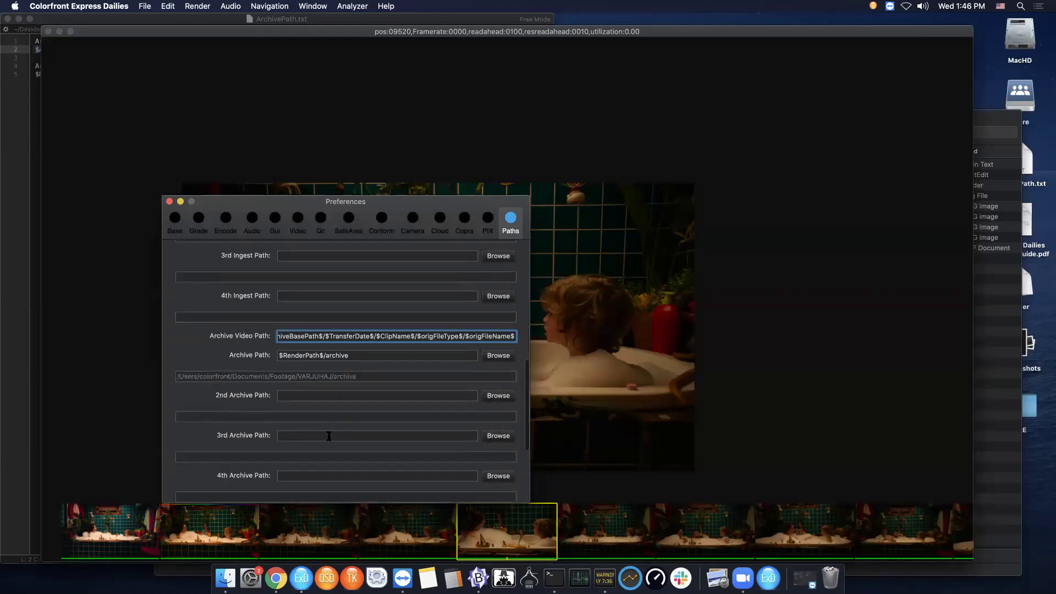
pyautogui.scroll(3, 352, 390)
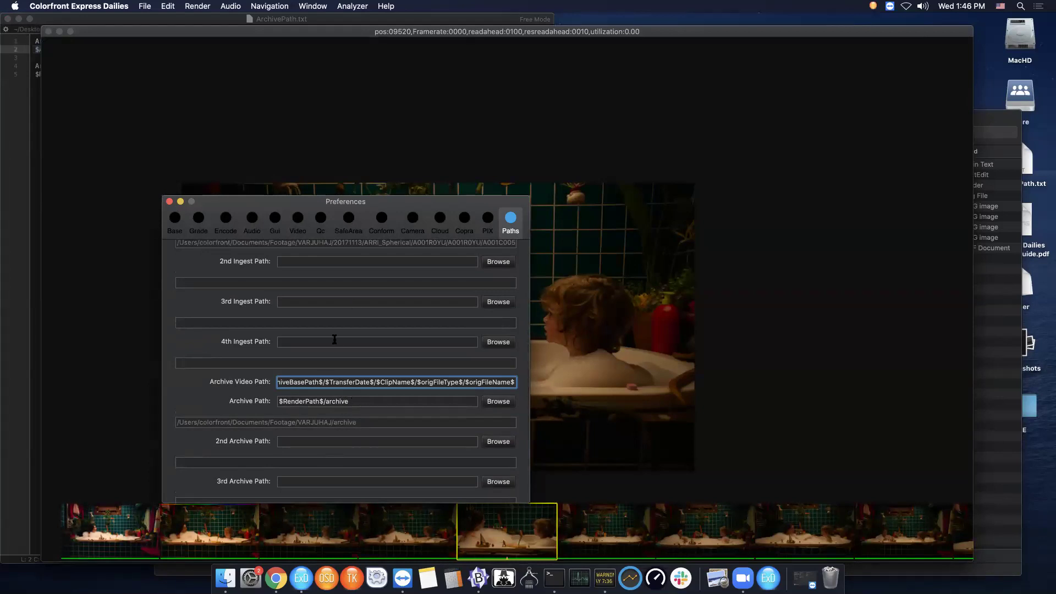
pyautogui.moveTo(326, 383); pyautogui.dragTo(268, 383)
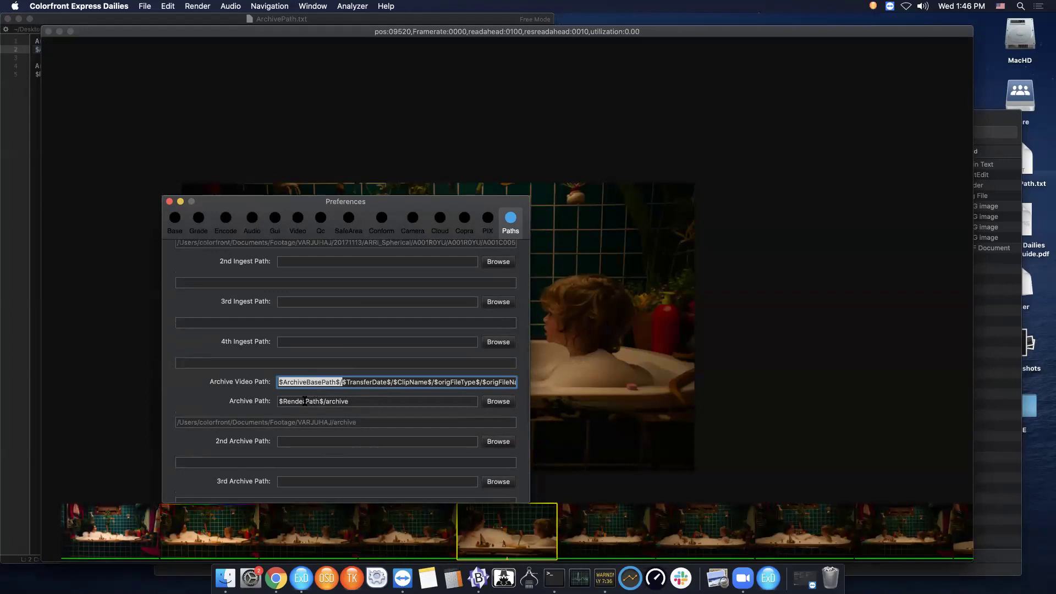
pyautogui.moveTo(349, 382); pyautogui.dragTo(477, 383)
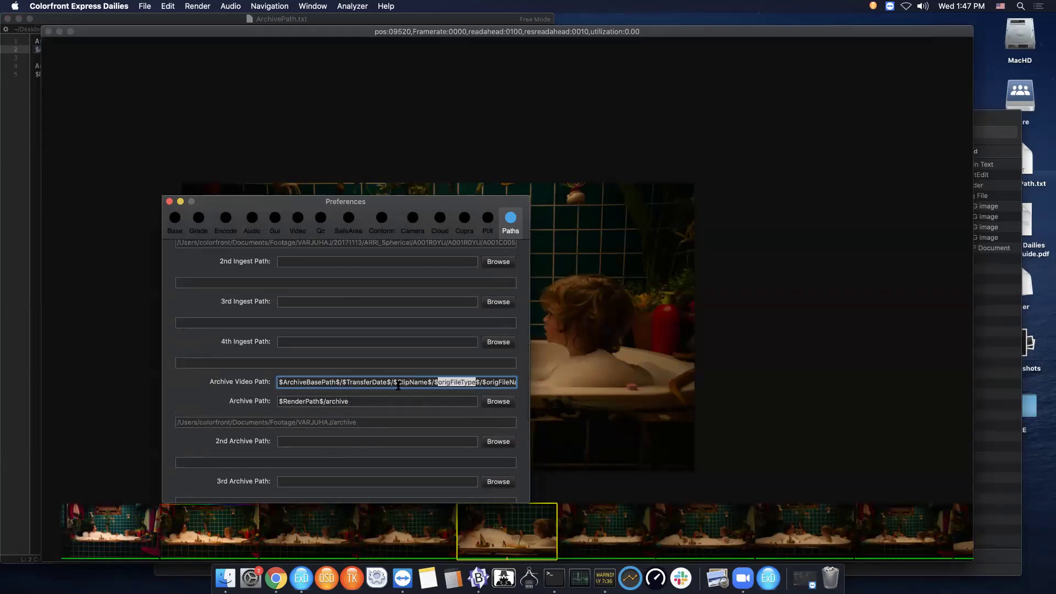
pyautogui.click(481, 382)
pyautogui.moveTo(482, 383); pyautogui.dragTo(531, 387)
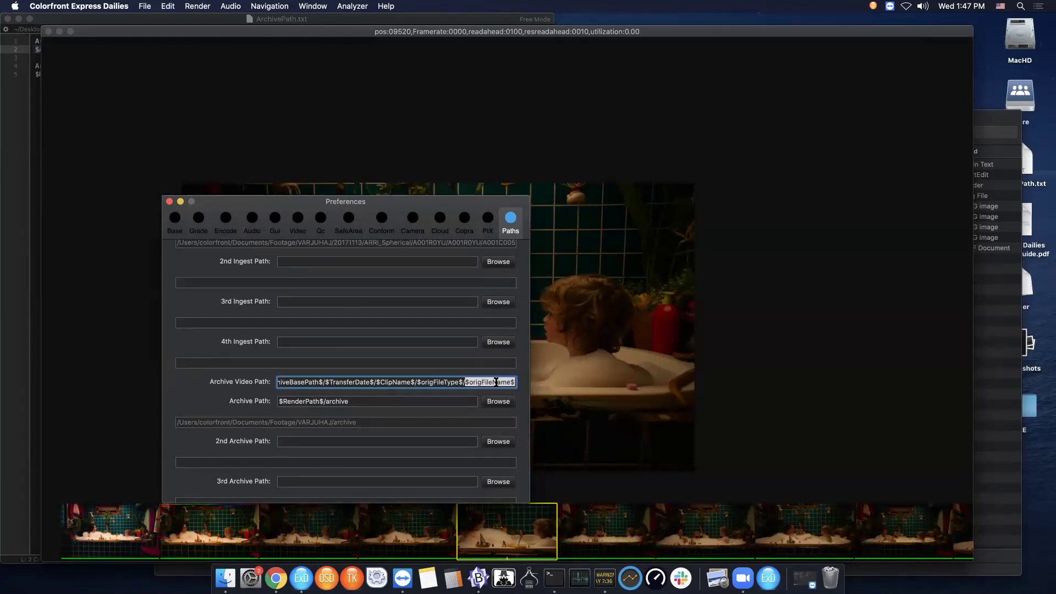
pyautogui.click(355, 401)
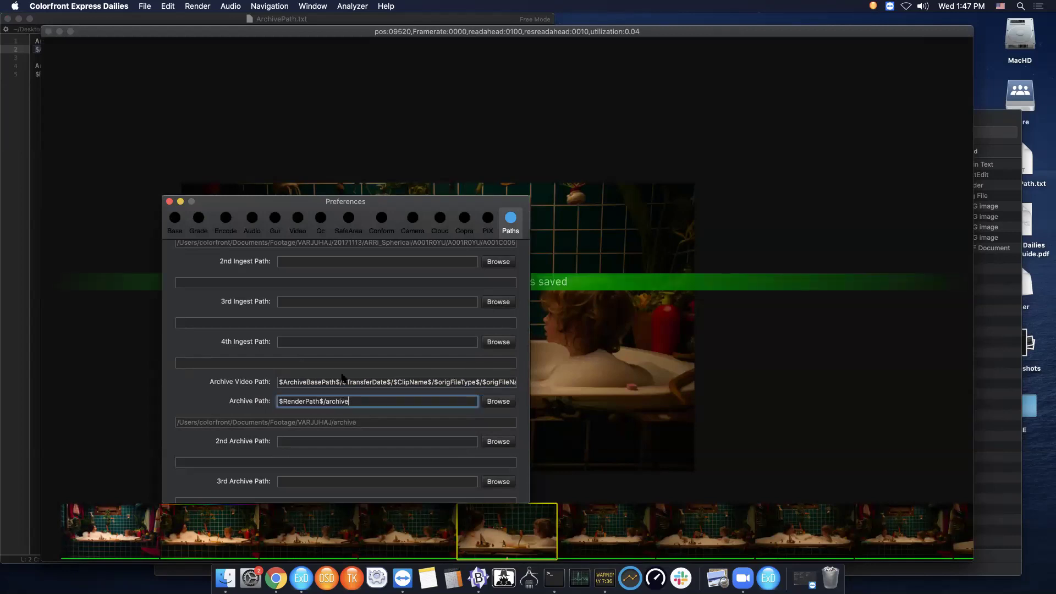
pyautogui.click(169, 201)
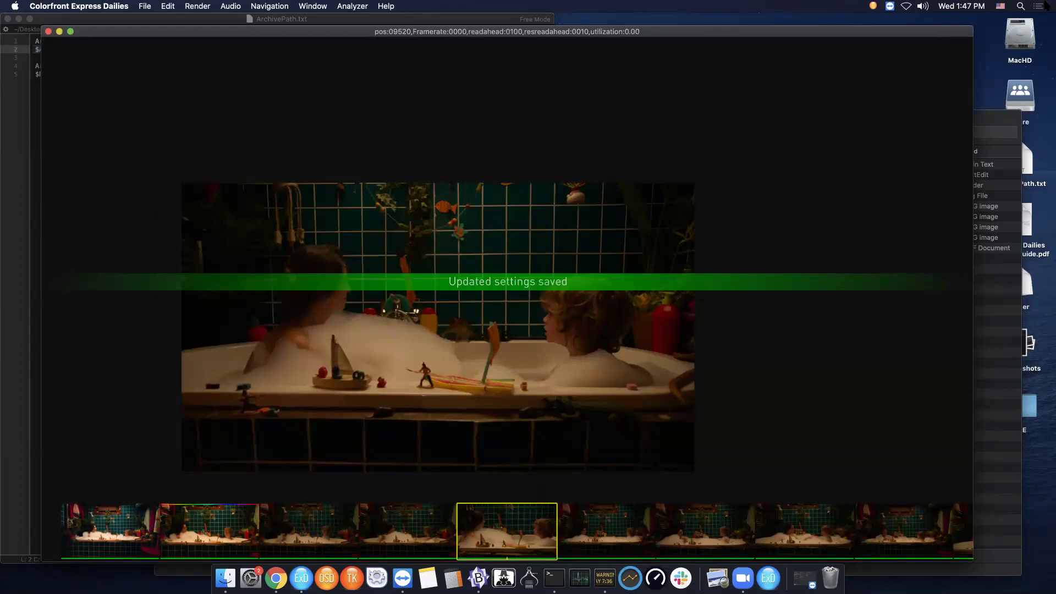
# Open the Render Queue web page in Chrome, inspect the statuses of the render and archive jobs, and close the window.
pyautogui.click(875, 7)
pyautogui.click(884, 35)
pyautogui.click(874, 6)
pyautogui.click(894, 104)
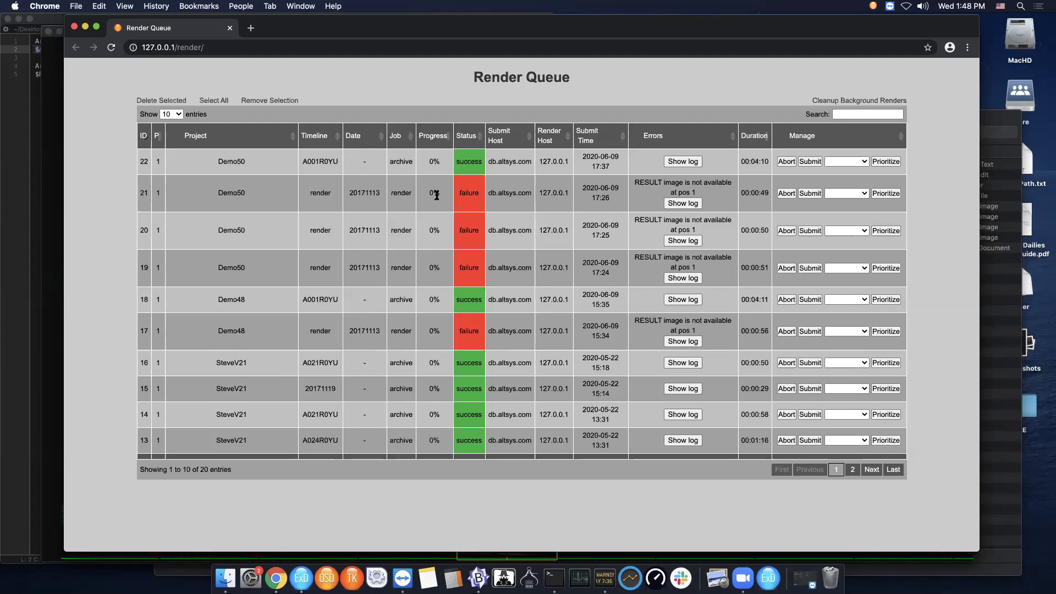
pyautogui.click(74, 26)
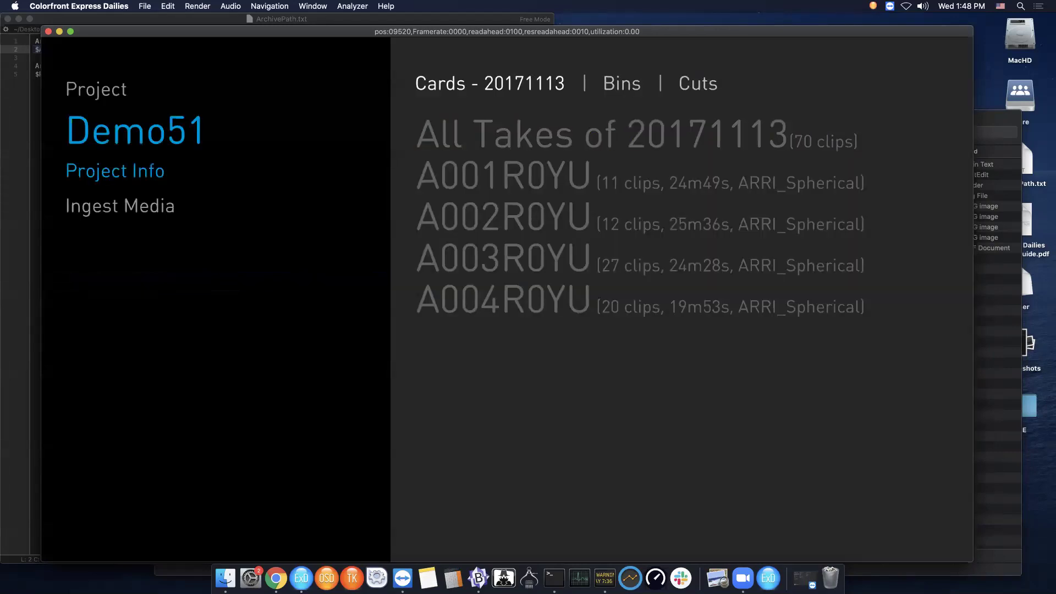
# Inspect the archive2 folder inside VARJUHAJ in Finder and return to Colorfront Express Dailies.
pyautogui.click(1001, 469)
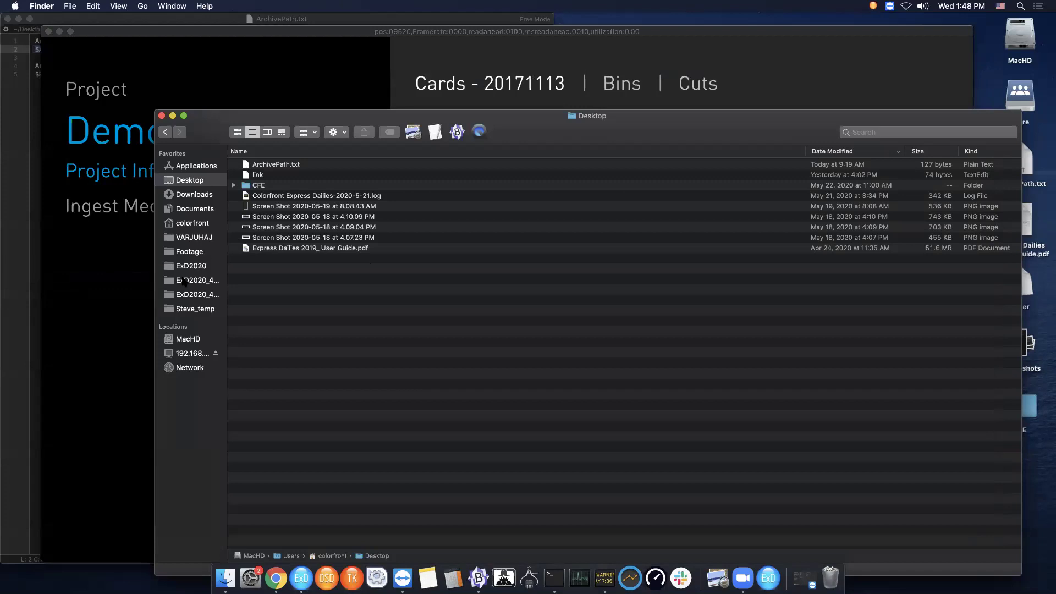
pyautogui.click(196, 239)
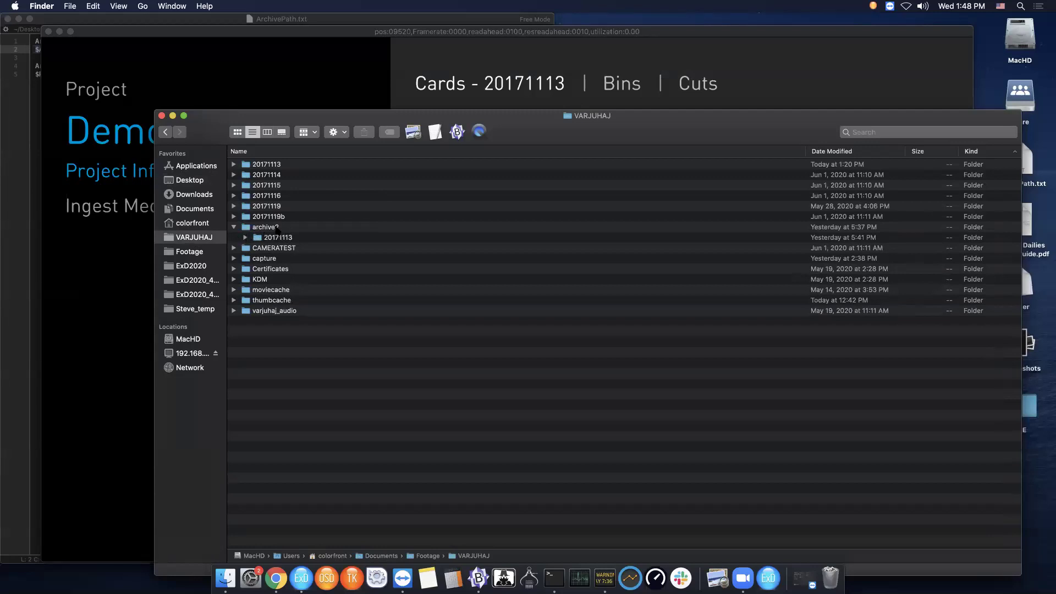
pyautogui.click(245, 237)
pyautogui.press('super+Tab')
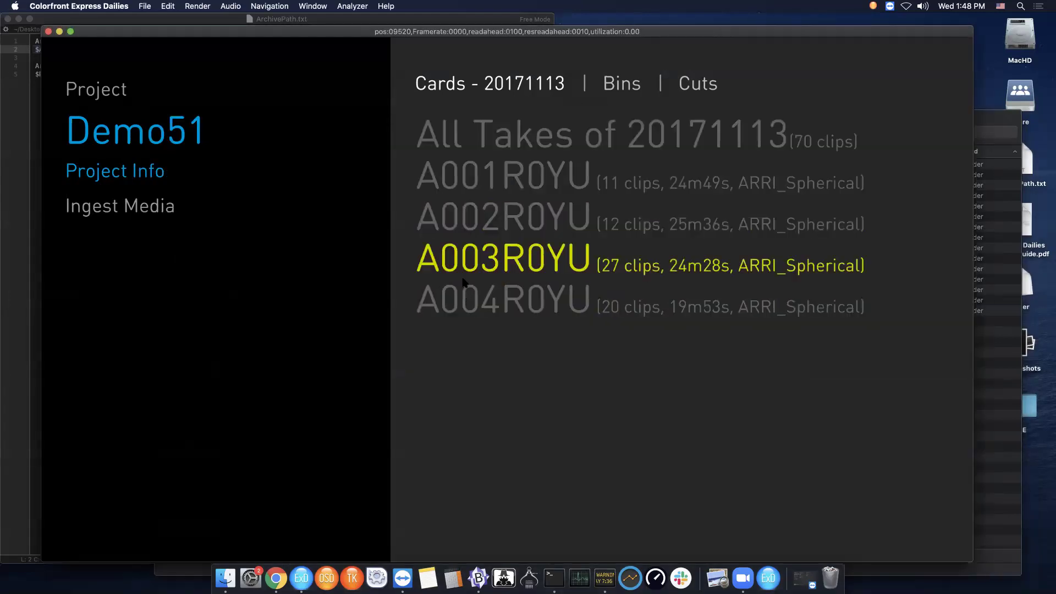
# Archive card A001R0YU, entering 123456 as the ID/barcode for MacHD.
pyautogui.click(476, 179)
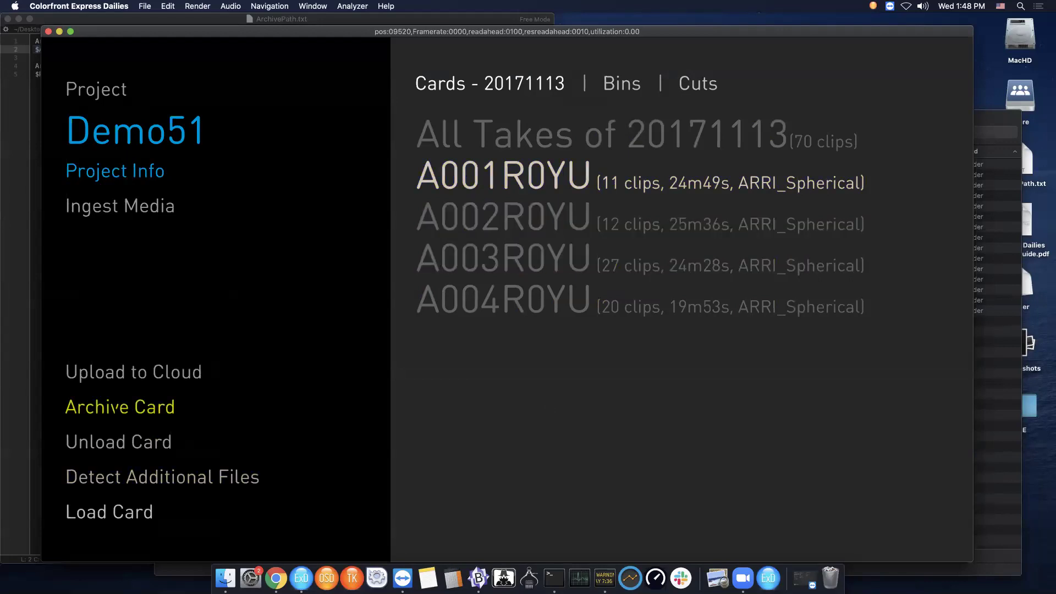
pyautogui.click(120, 407)
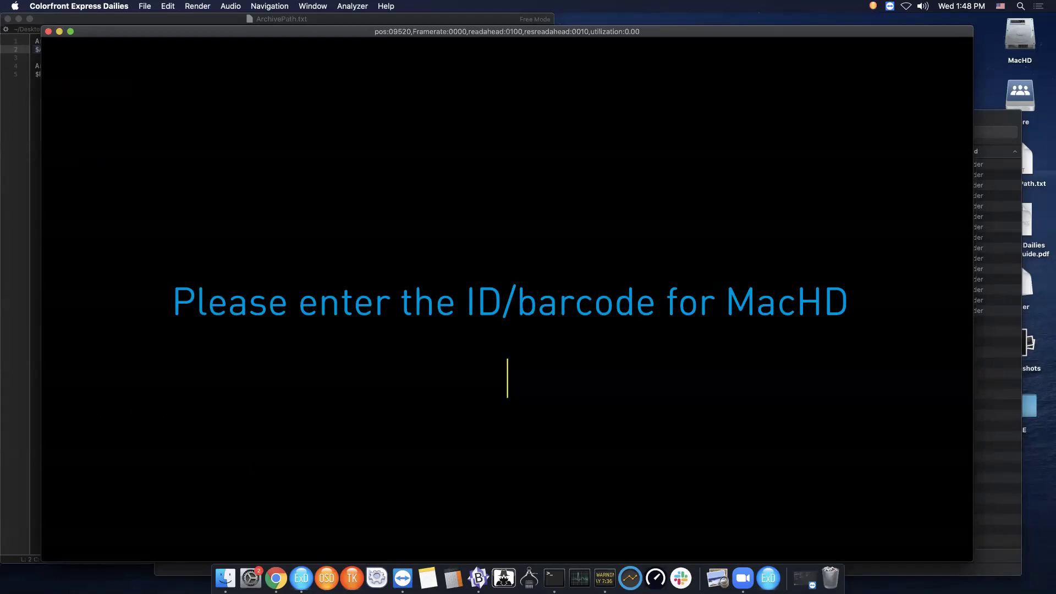
pyautogui.write('123456')
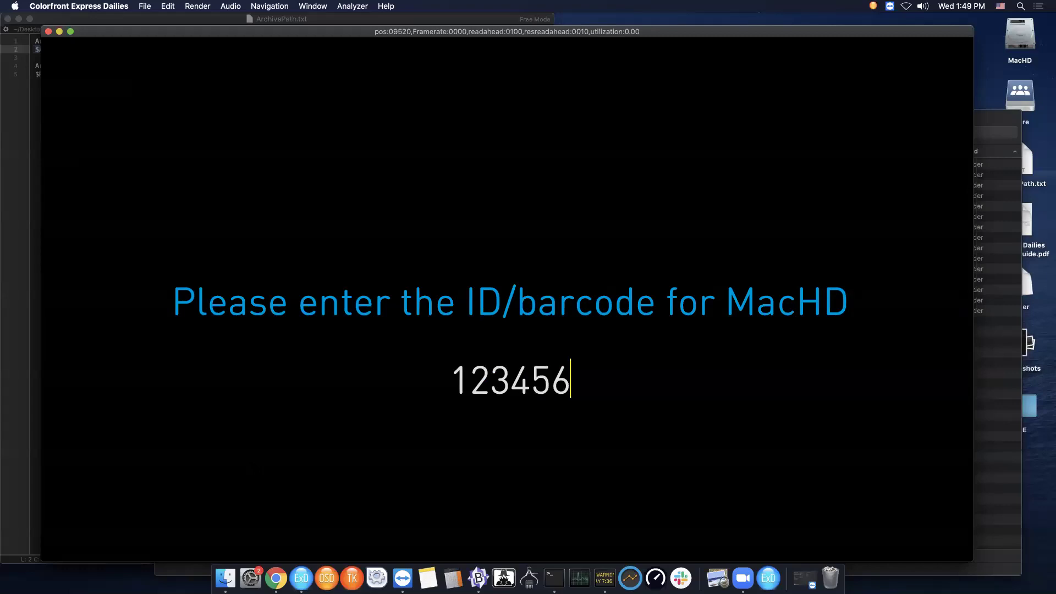
pyautogui.press('Return')
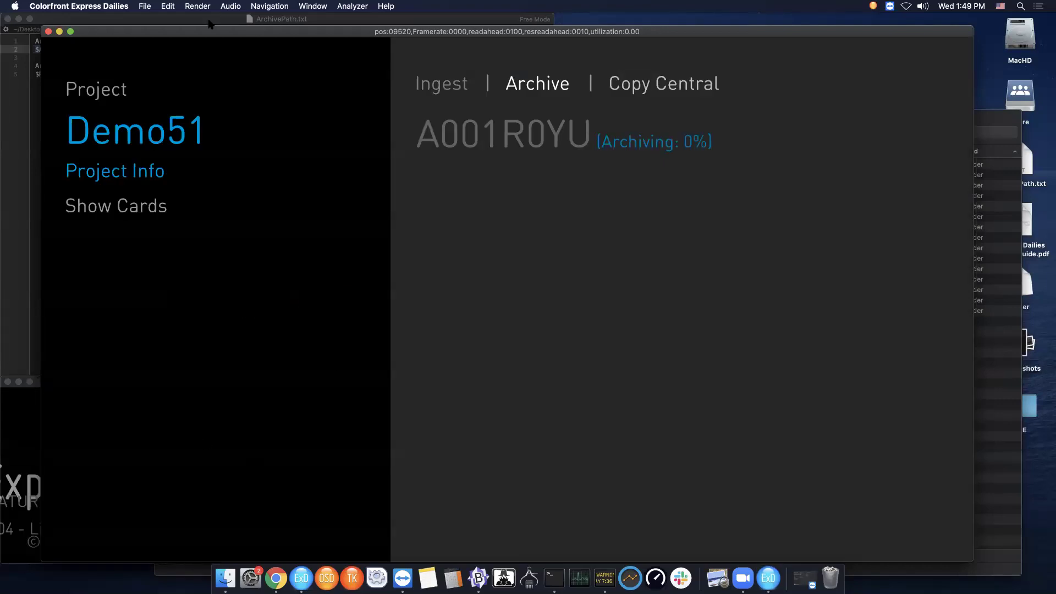
# Move the Express Dailies window aside and reposition the archiving progress window so the job can be followed.
pyautogui.moveTo(210, 32); pyautogui.dragTo(418, 33)
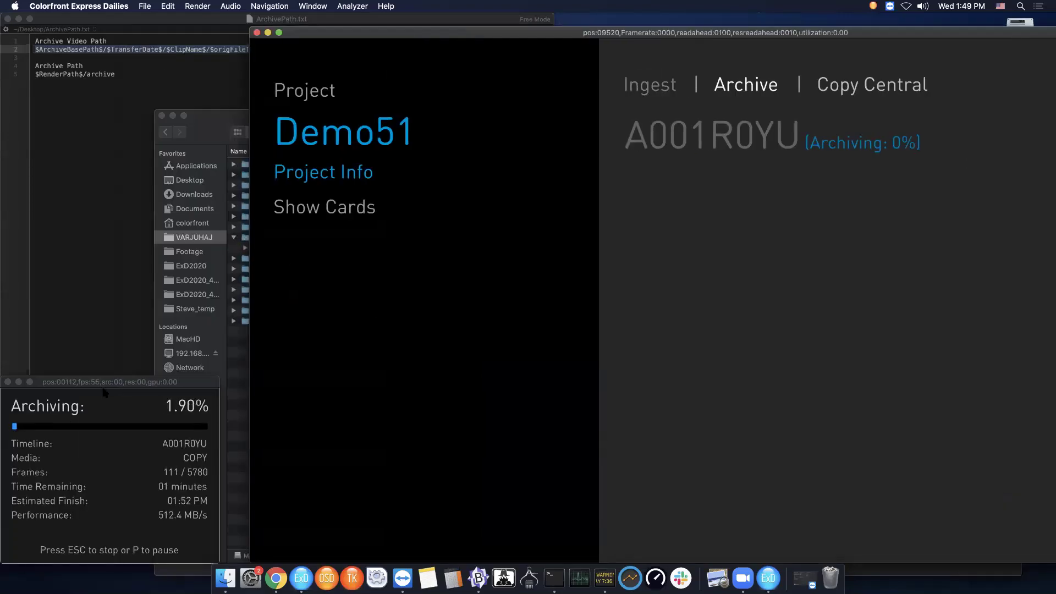
pyautogui.click(127, 382)
pyautogui.moveTo(127, 382); pyautogui.dragTo(139, 382)
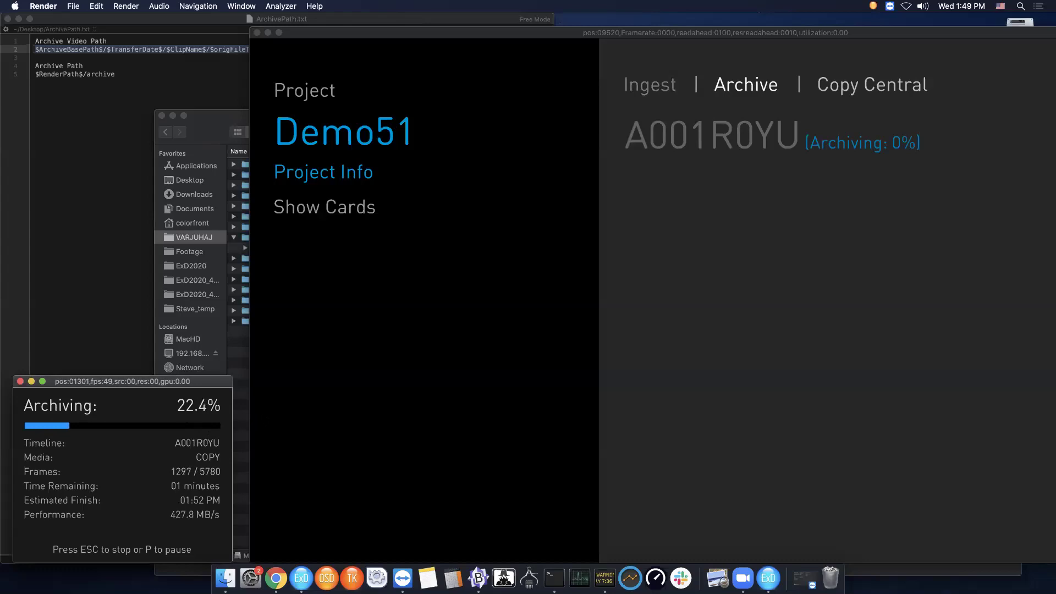
# Inspect archive2/20171113 in Finder, examining the Picture and Audio folders of clip A001C001_171113_R0YU, and collapse the clip folder.
pyautogui.click(235, 122)
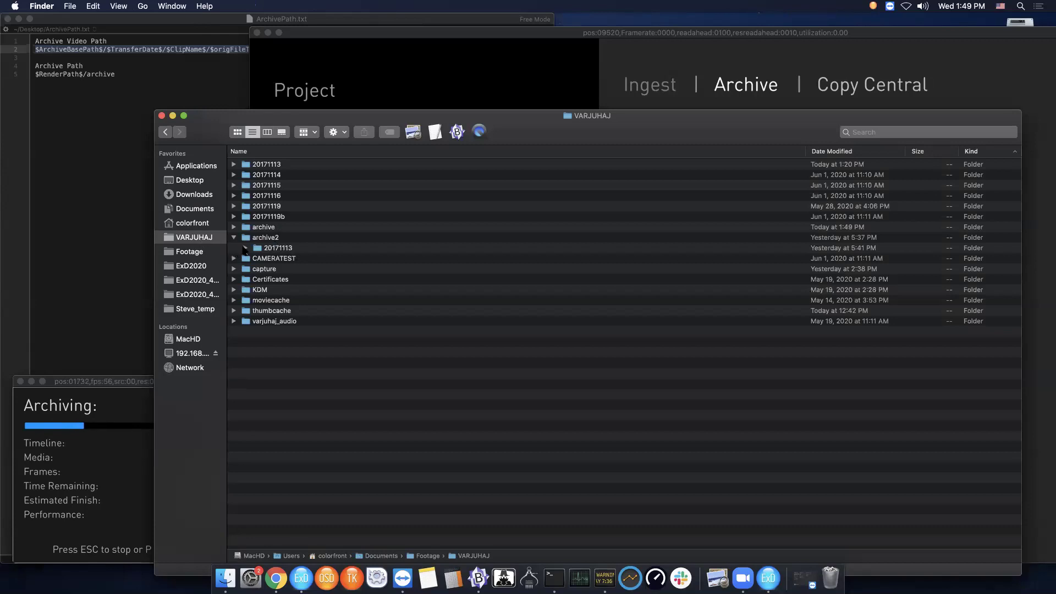
pyautogui.click(245, 249)
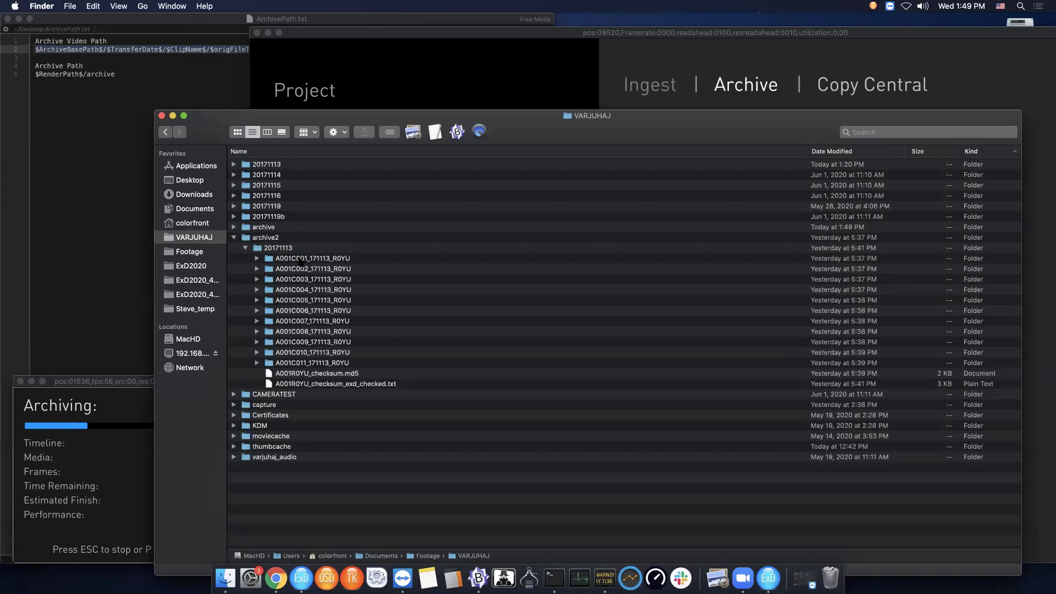
pyautogui.click(256, 259)
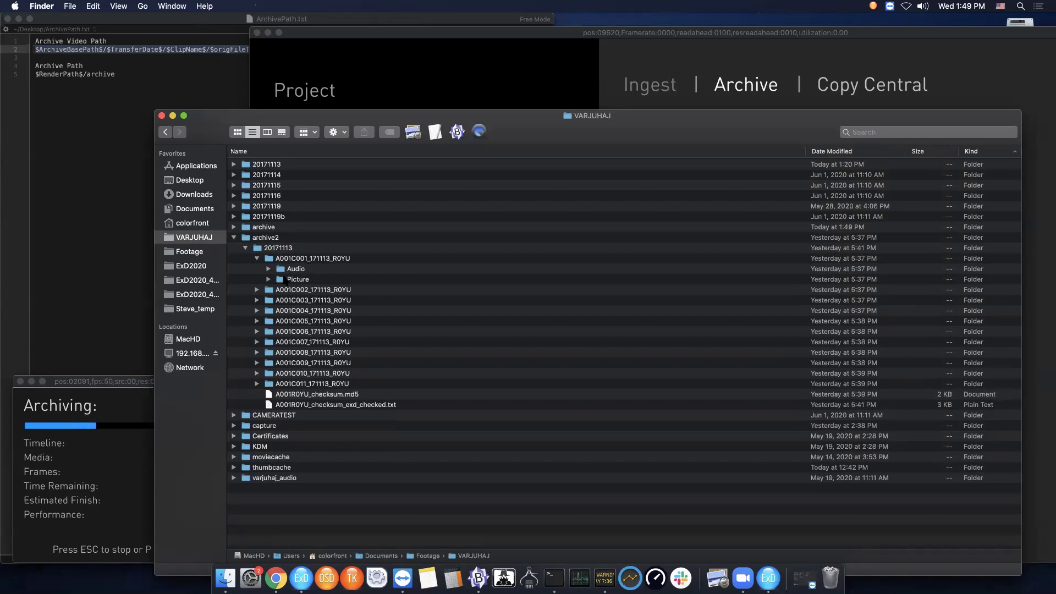
pyautogui.click(268, 280)
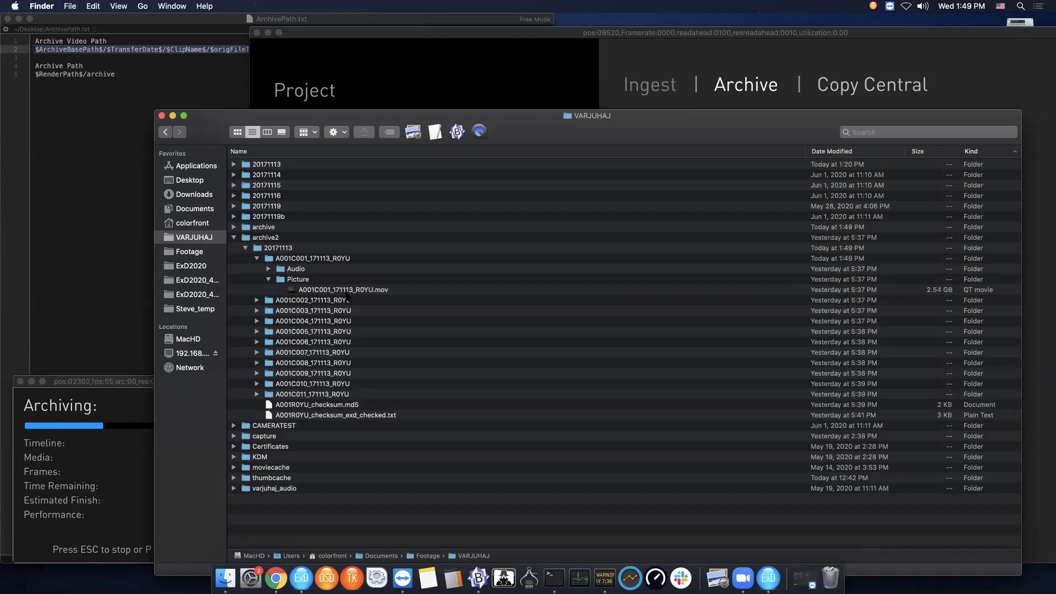
pyautogui.click(269, 279)
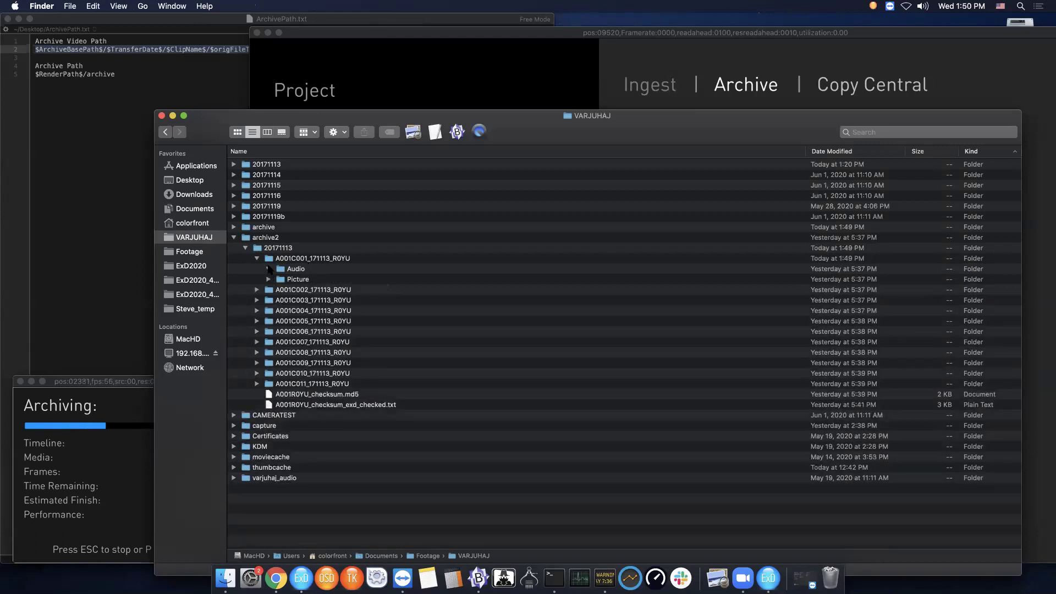
pyautogui.click(269, 269)
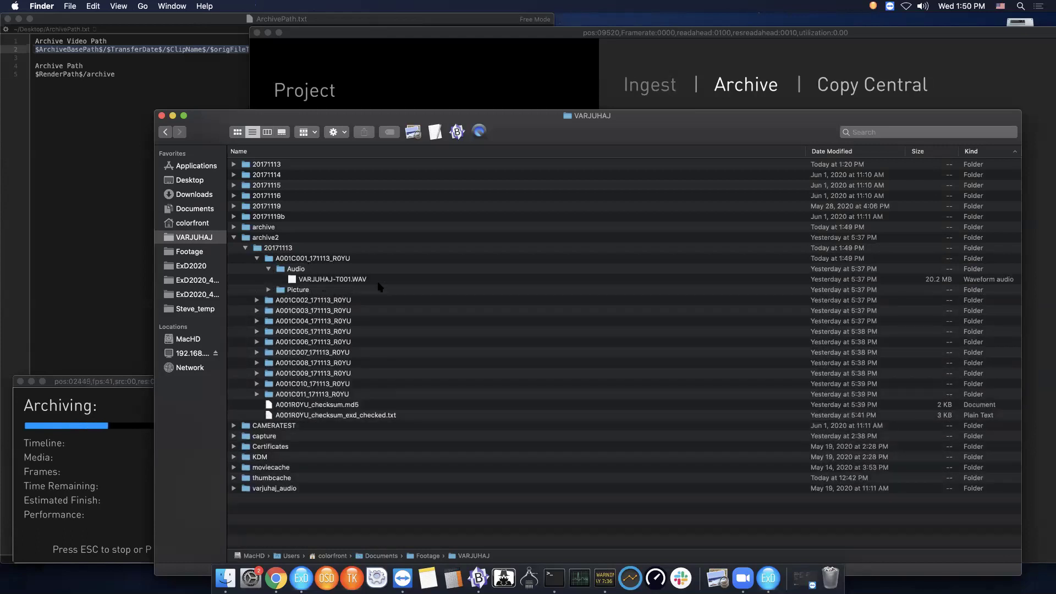
pyautogui.click(268, 269)
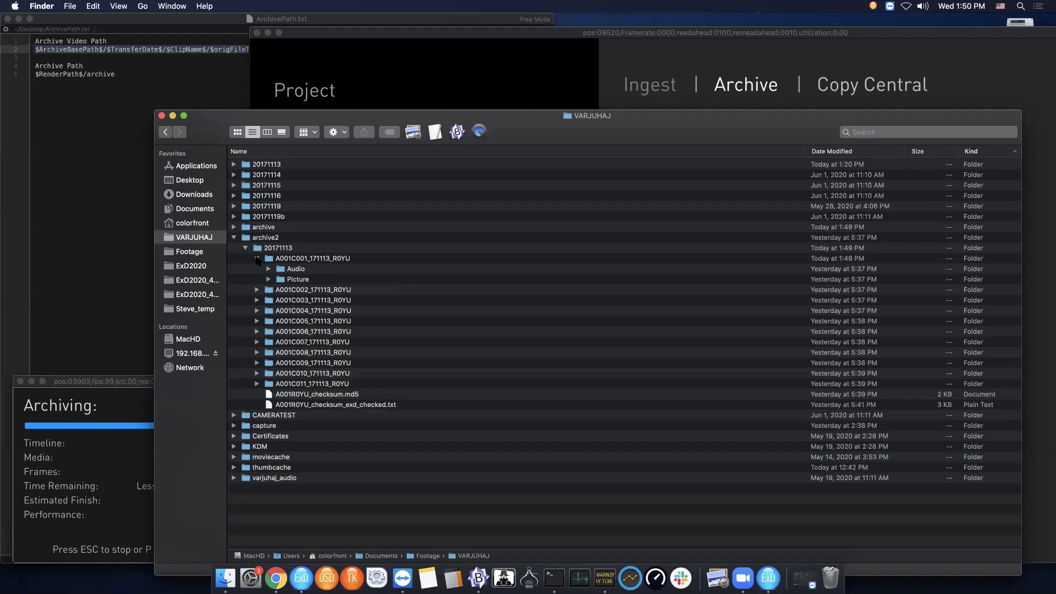
pyautogui.click(257, 258)
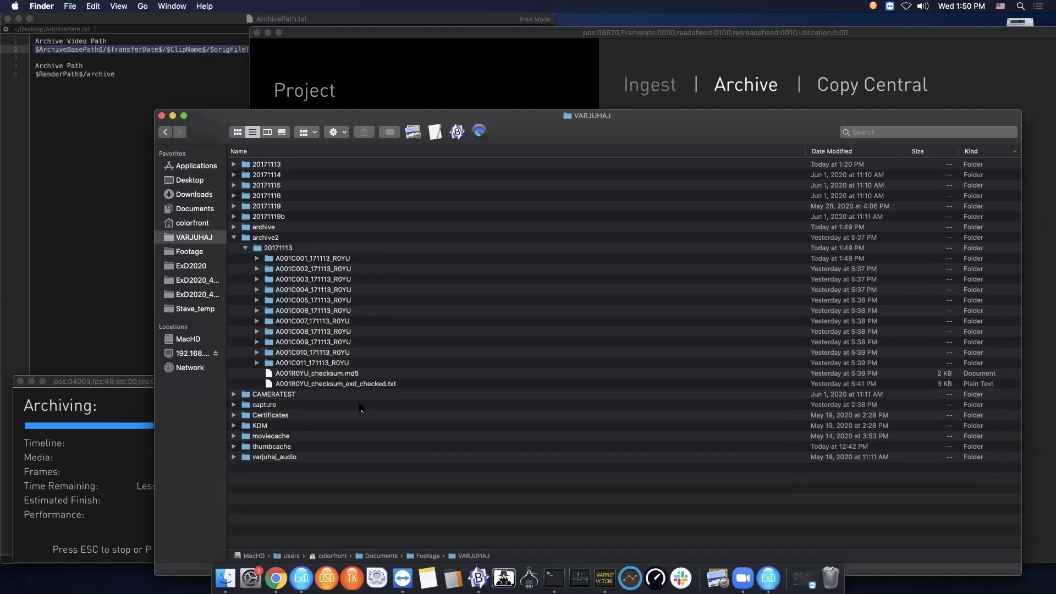
# Open A001R0YU_checksum_exd_checked.txt in BBEdit, highlight the line with the passed and failed counts, and close both open documents.
pyautogui.click(270, 384)
pyautogui.moveTo(269, 387); pyautogui.dragTo(458, 133)
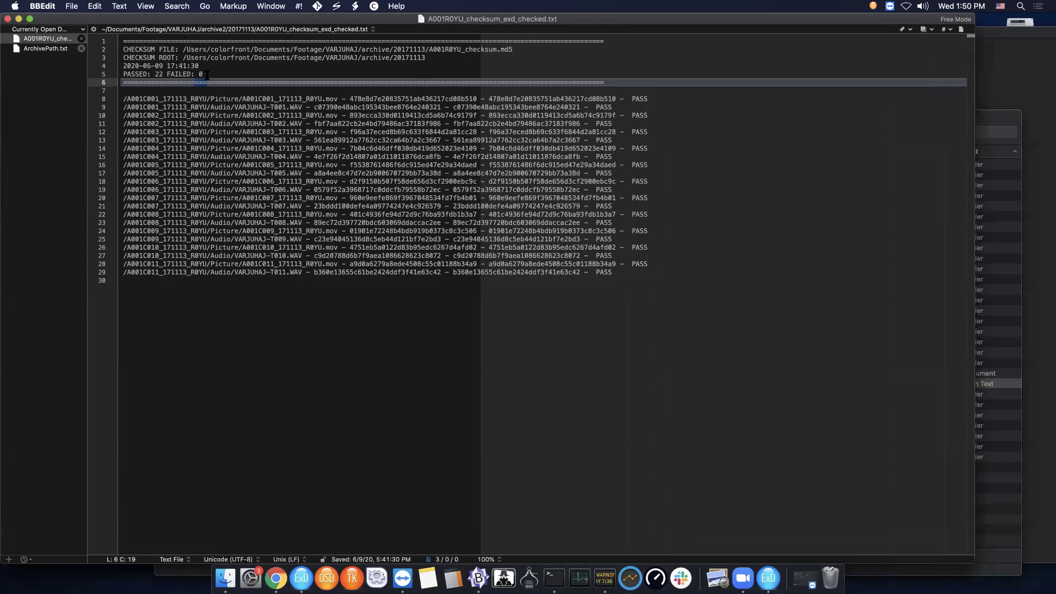
pyautogui.moveTo(205, 74); pyautogui.dragTo(124, 75)
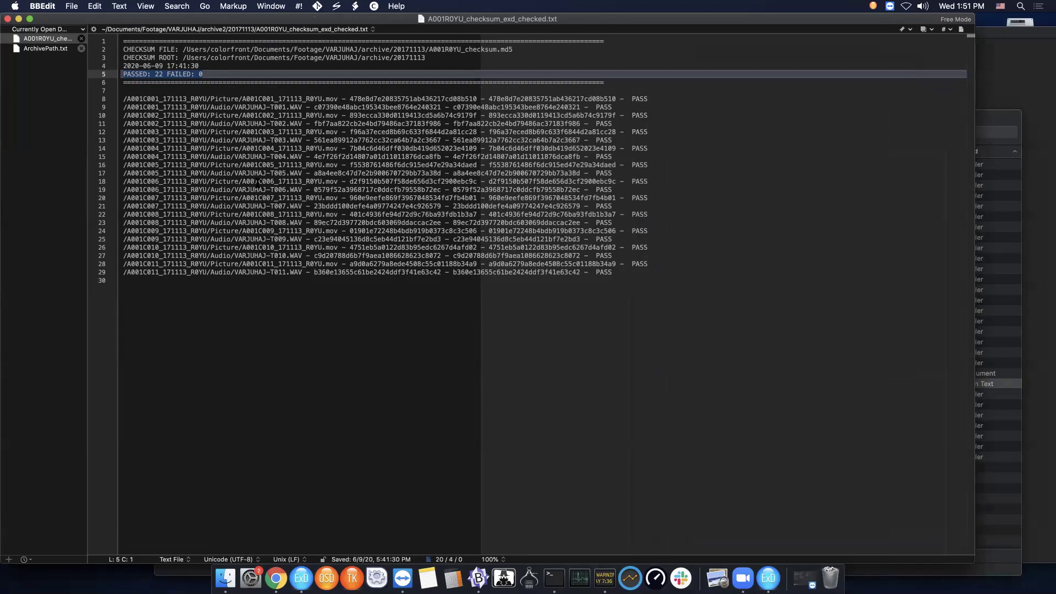
pyautogui.click(7, 19)
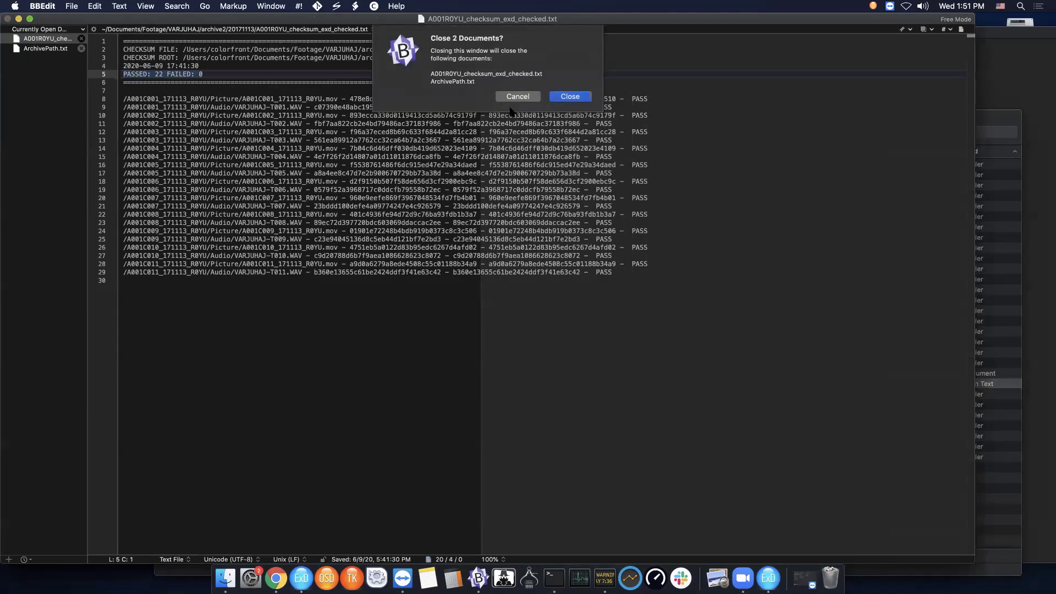
pyautogui.click(576, 97)
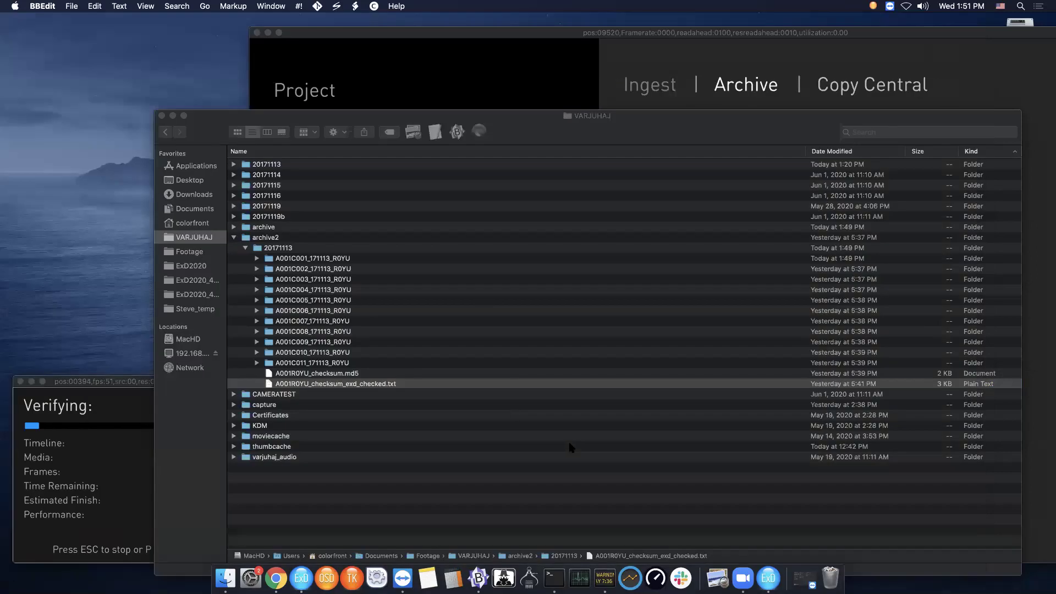
# Preview A001R0YU_checksum.md5 in Finder, examine its checksum list in BBEdit, and close the document.
pyautogui.click(267, 373)
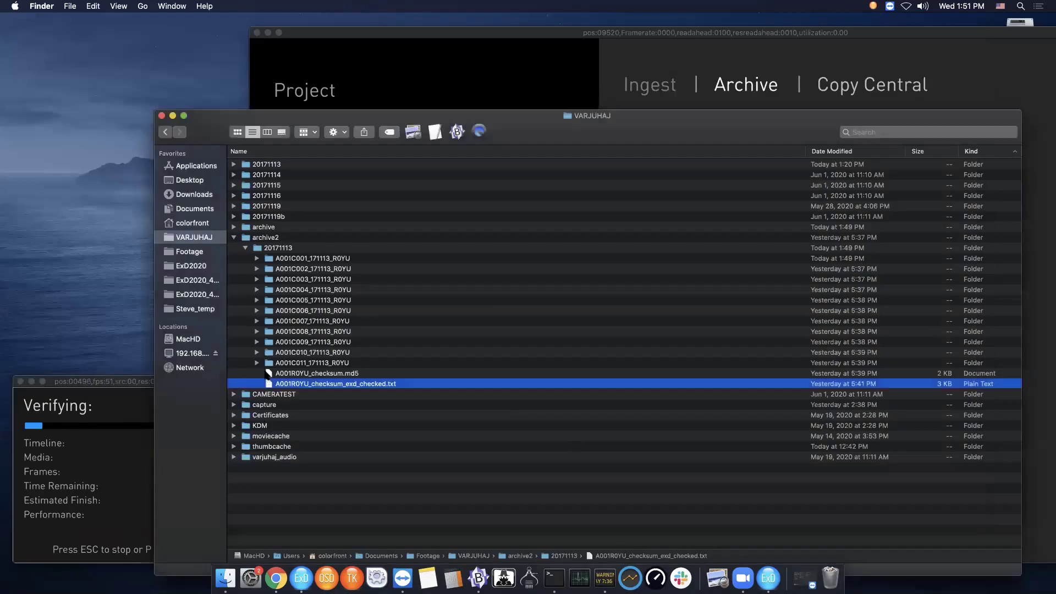
pyautogui.click(268, 373)
pyautogui.press('space')
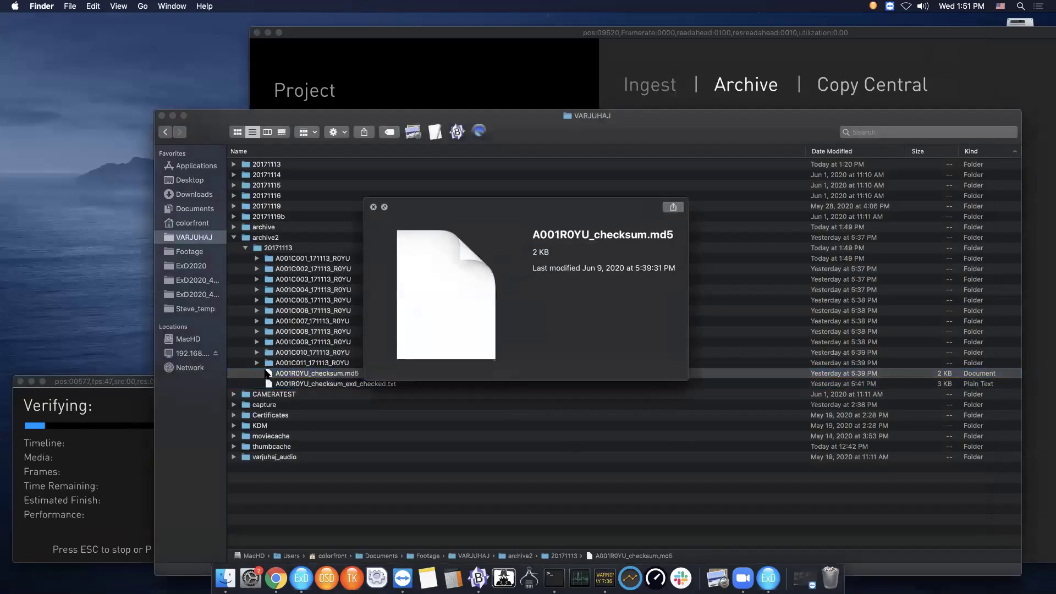
pyautogui.press('space')
pyautogui.moveTo(269, 373); pyautogui.dragTo(456, 132)
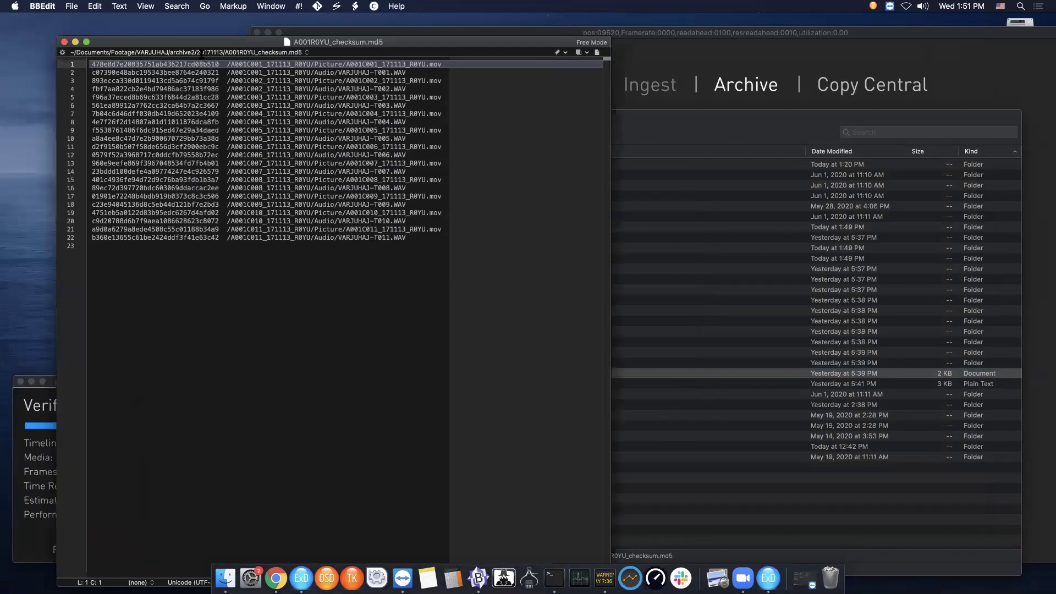
pyautogui.moveTo(137, 18); pyautogui.dragTo(238, 54)
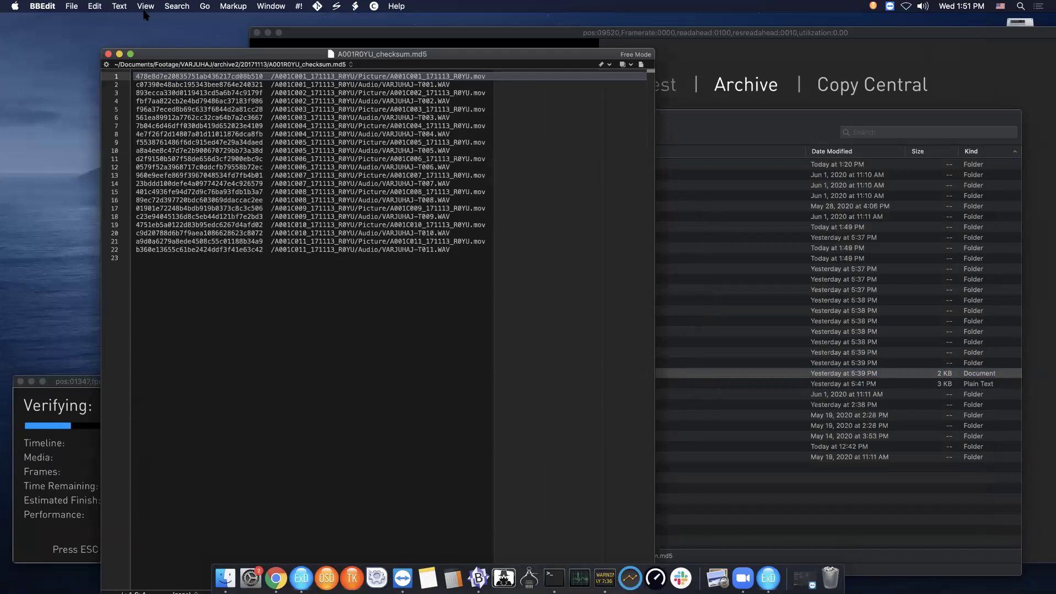
pyautogui.click(108, 54)
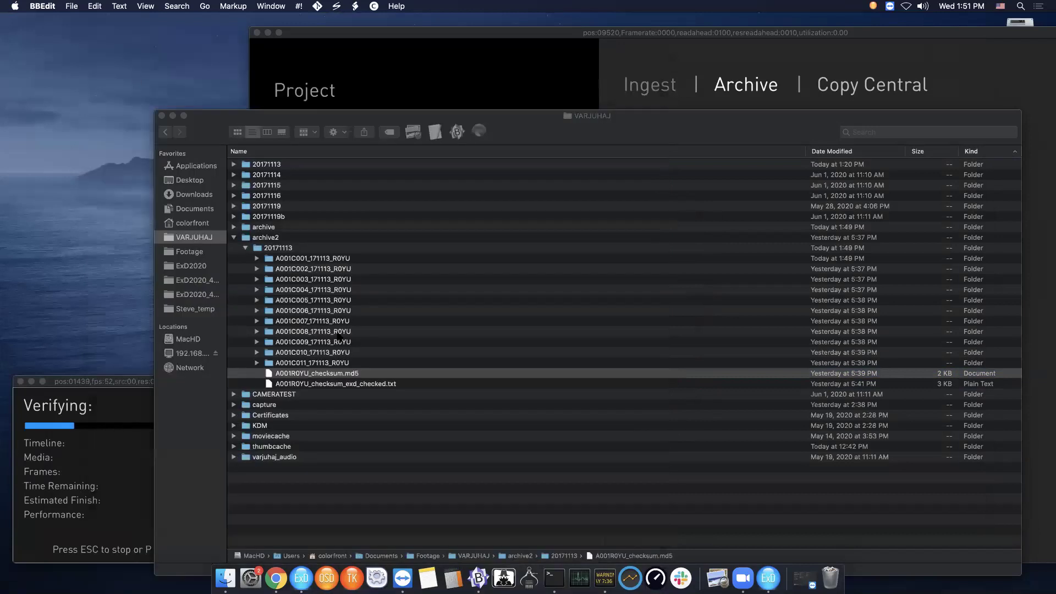
# Check the progress of the A001R0YU verification, and collapse the archive2 folder in Finder.
pyautogui.click(126, 431)
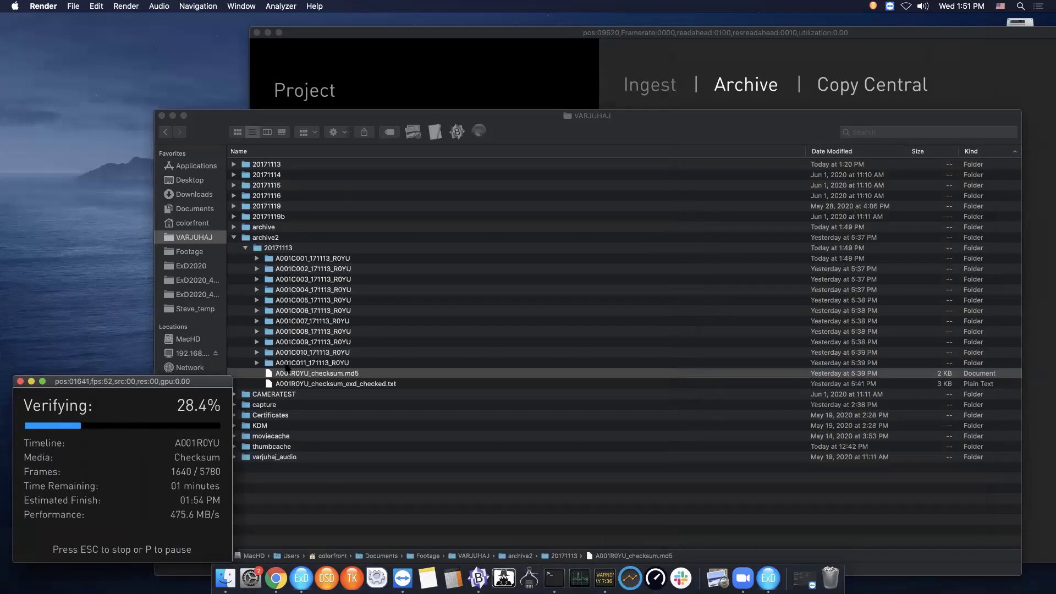
pyautogui.click(234, 227)
pyautogui.click(234, 228)
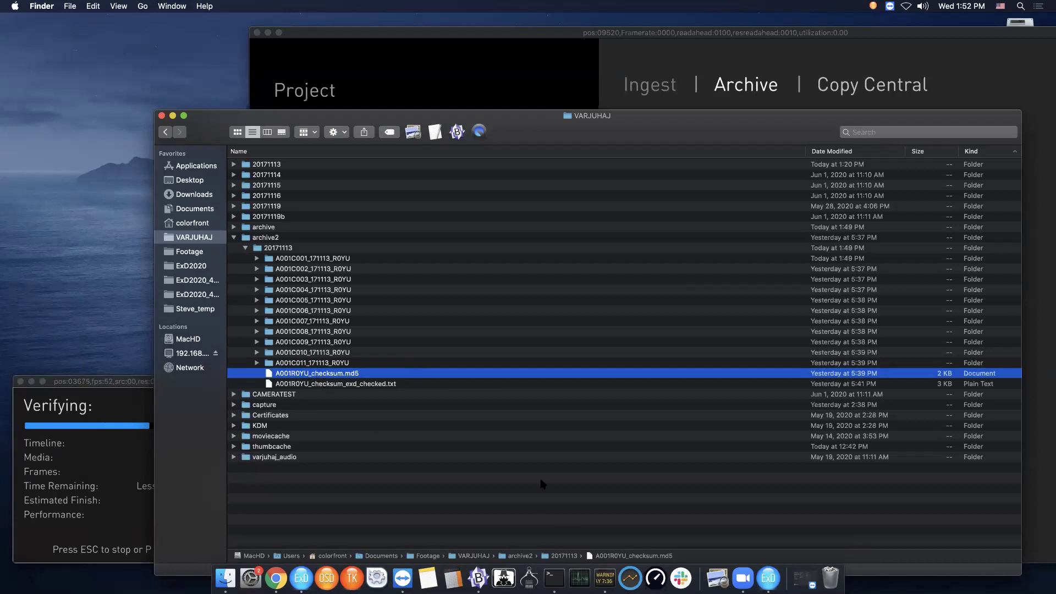
pyautogui.click(234, 237)
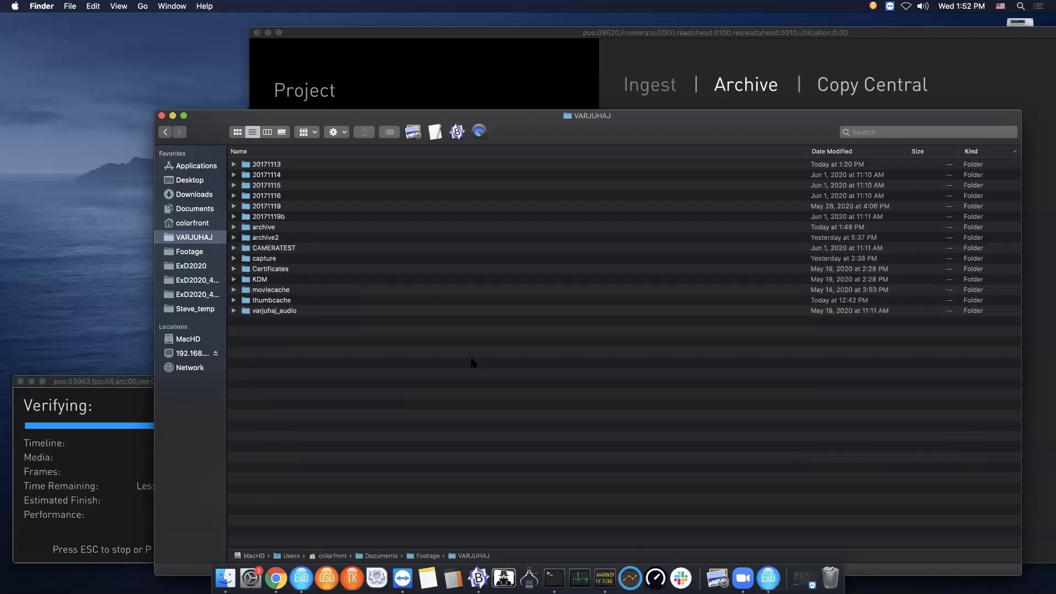
# Switch to Express Dailies, inspect the MacHD job of A001R0YU in Copy Central, and return to the Archive list.
pyautogui.click(301, 576)
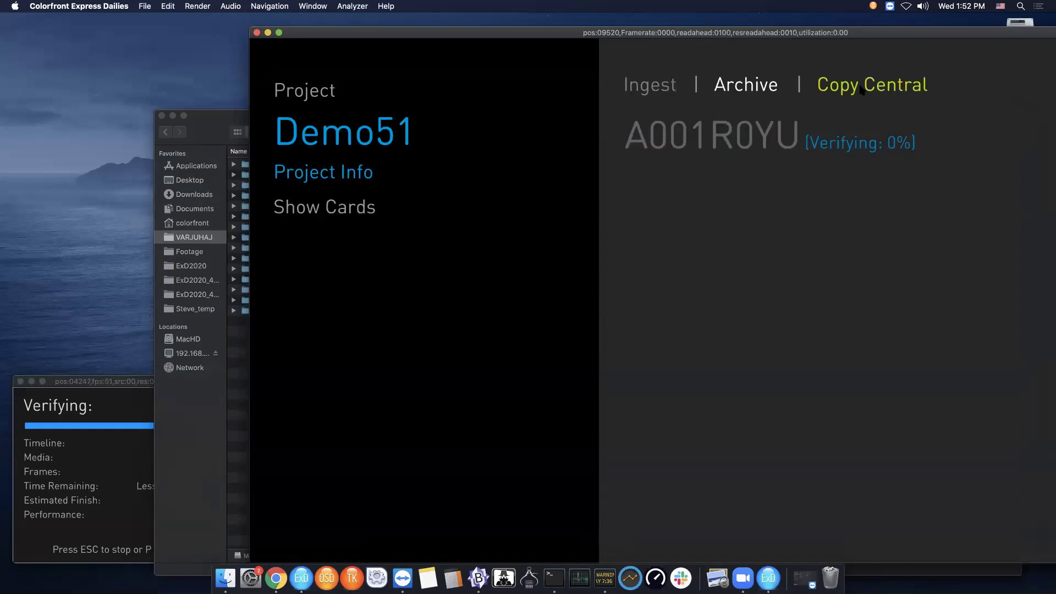
pyautogui.moveTo(811, 34); pyautogui.dragTo(655, 34)
pyautogui.click(688, 85)
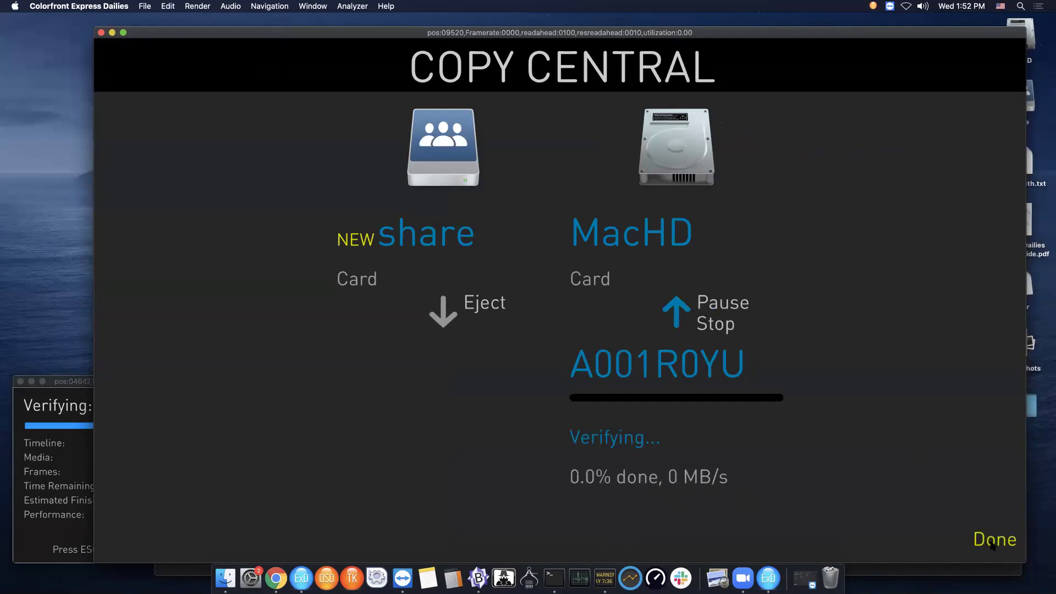
pyautogui.click(990, 542)
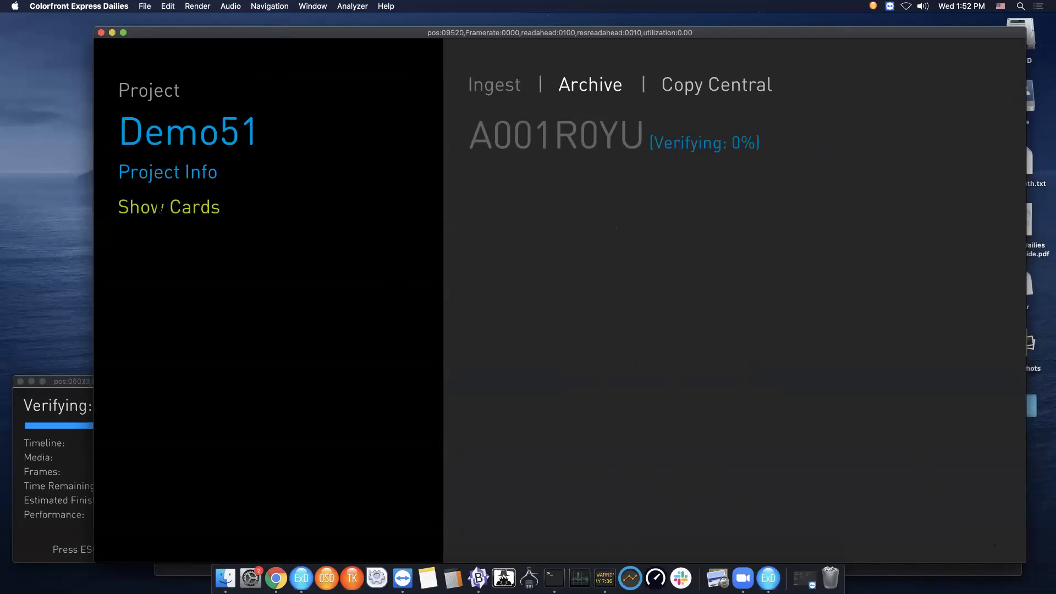
# Go back to the card list of project Demo51, looking briefly at the Ingest Media page.
pyautogui.click(161, 208)
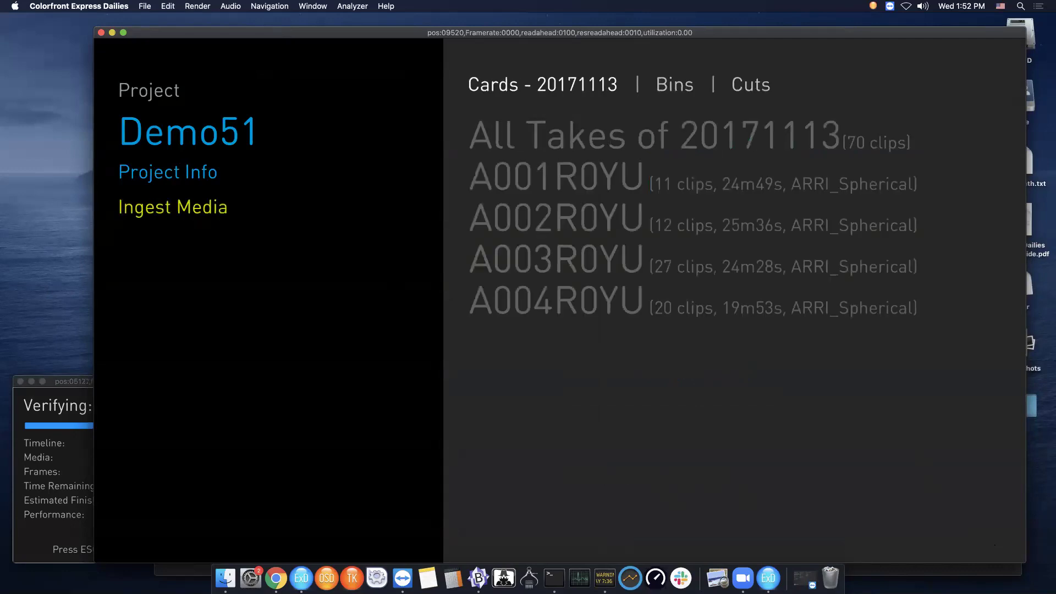
pyautogui.click(160, 208)
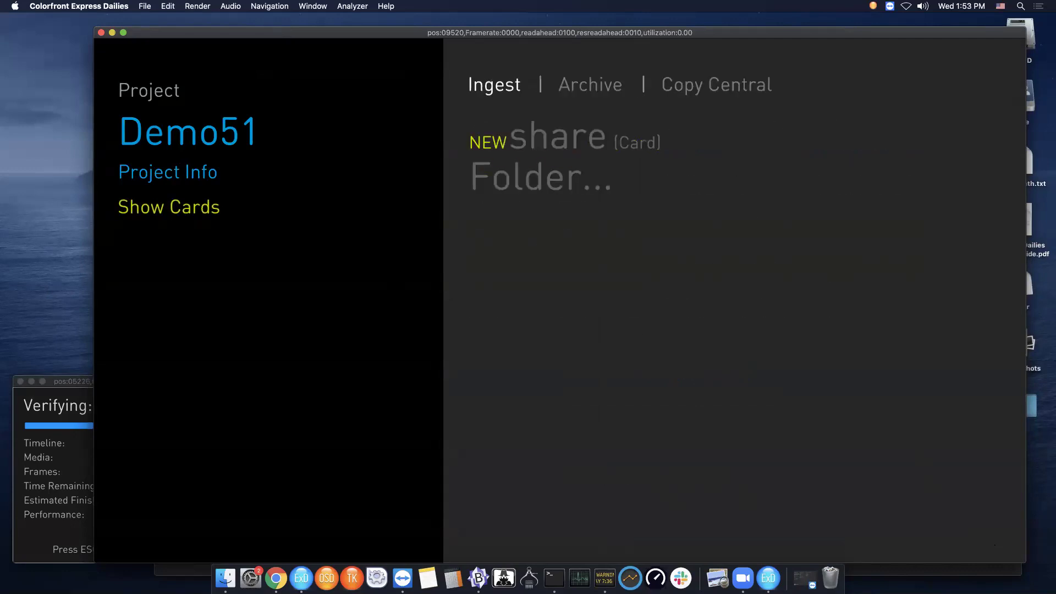
pyautogui.click(196, 208)
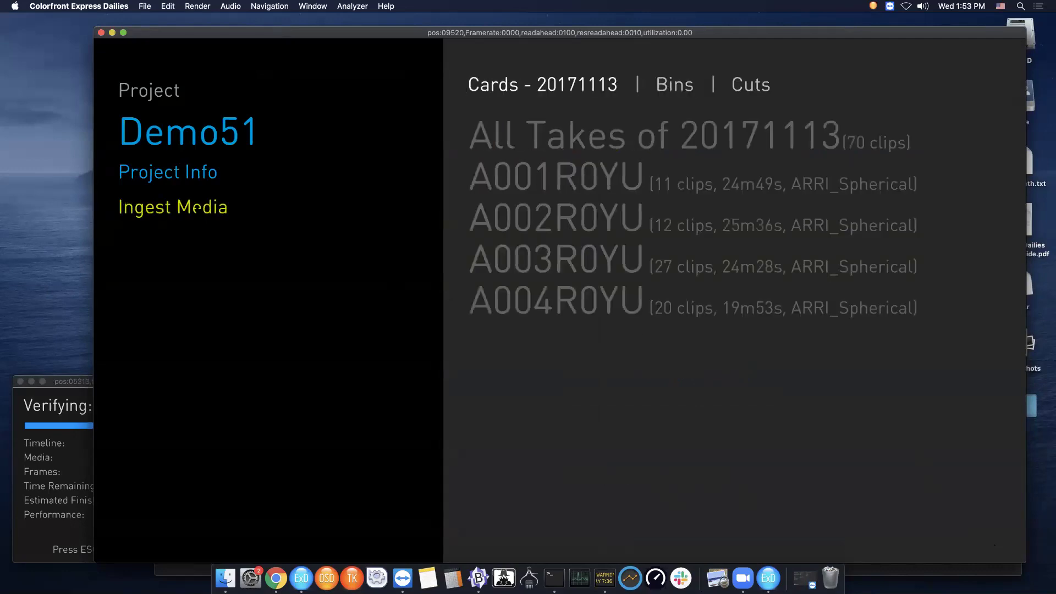
# Open All Takes of 20171113 and review the options for loading and saving clip and timeline CFE files.
pyautogui.click(530, 137)
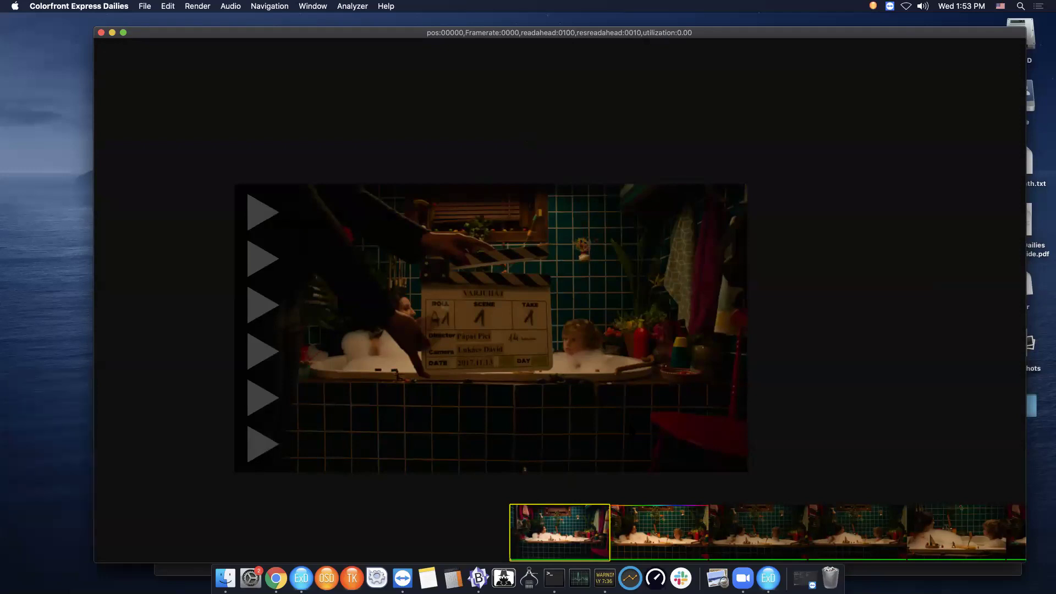
pyautogui.click(143, 6)
pyautogui.moveTo(196, 210)
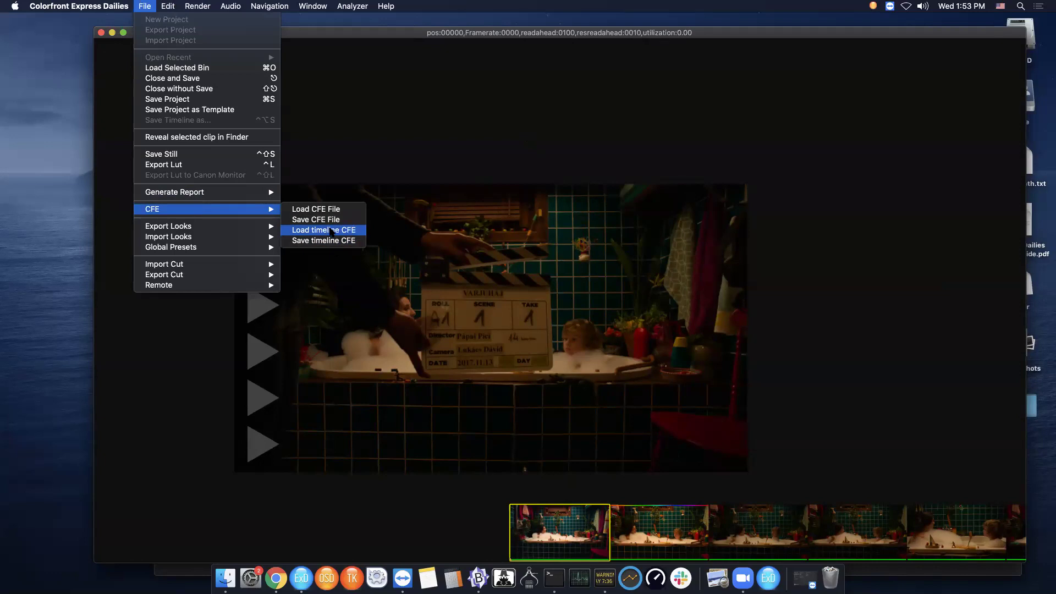
pyautogui.click(332, 230)
pyautogui.click(352, 230)
pyautogui.click(343, 231)
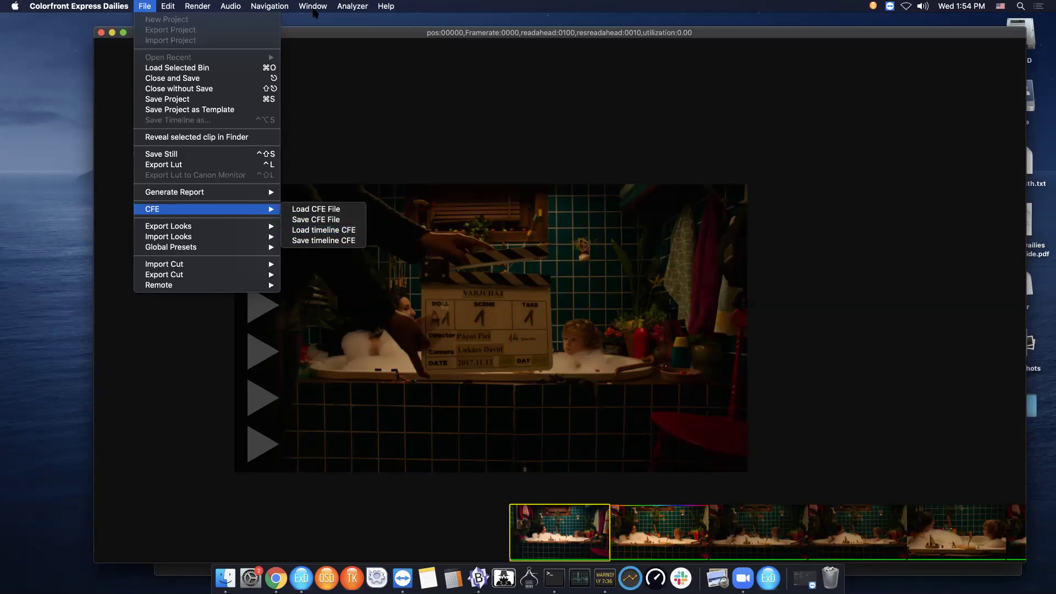
pyautogui.click(337, 126)
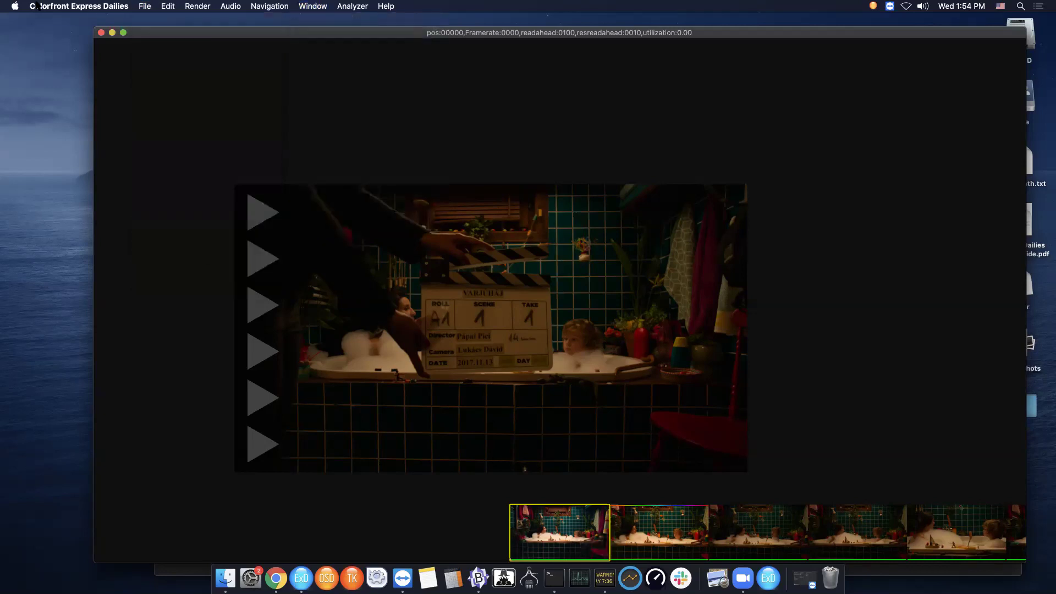
# Try to load the CFE folder on the Desktop as a CFE file.
pyautogui.click(144, 6)
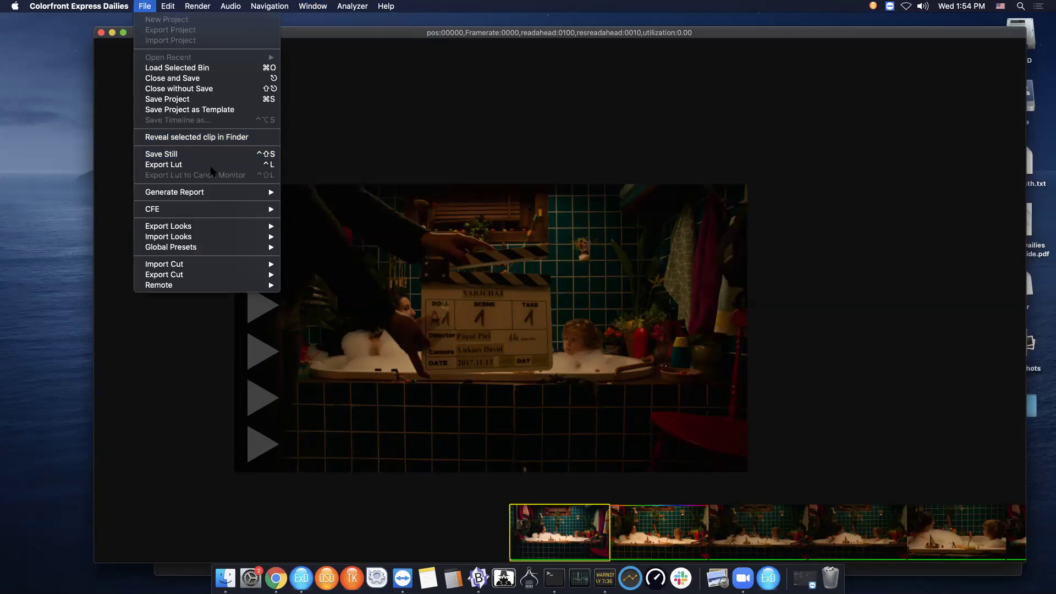
pyautogui.moveTo(208, 211)
pyautogui.click(336, 213)
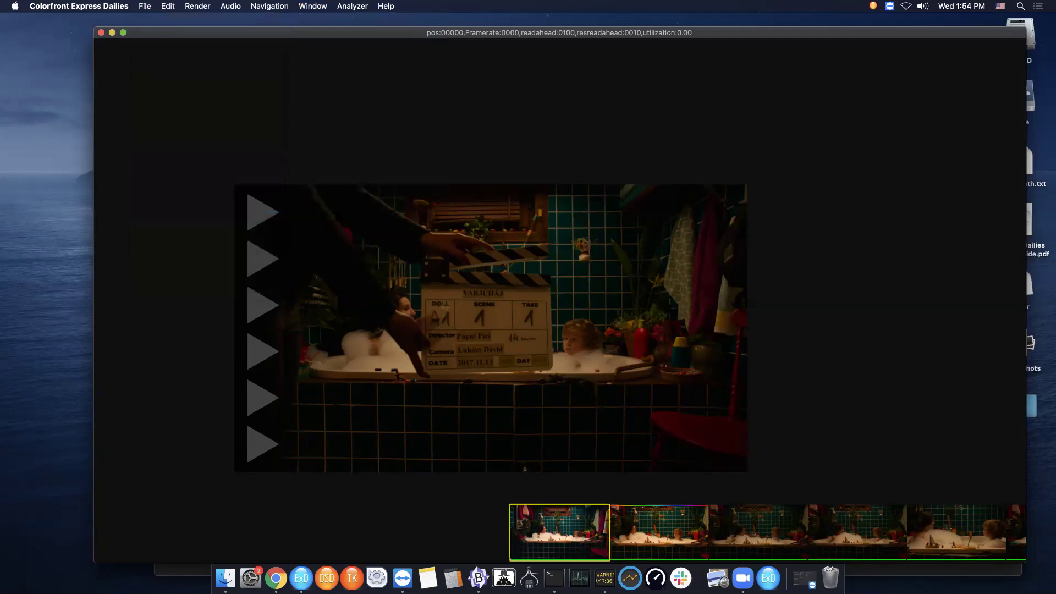
pyautogui.click(277, 123)
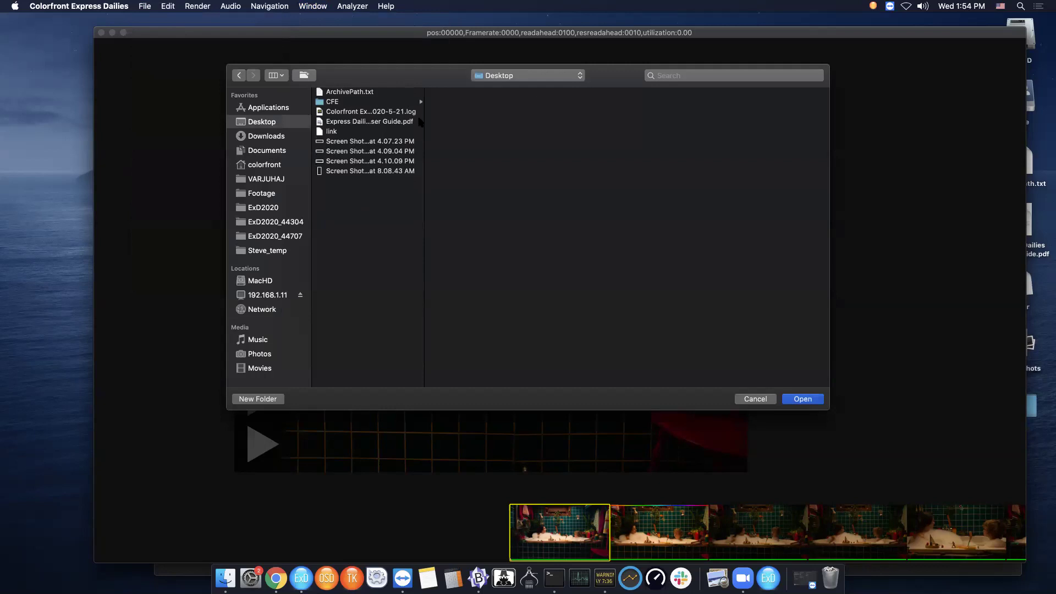
pyautogui.click(320, 101)
pyautogui.press('Return')
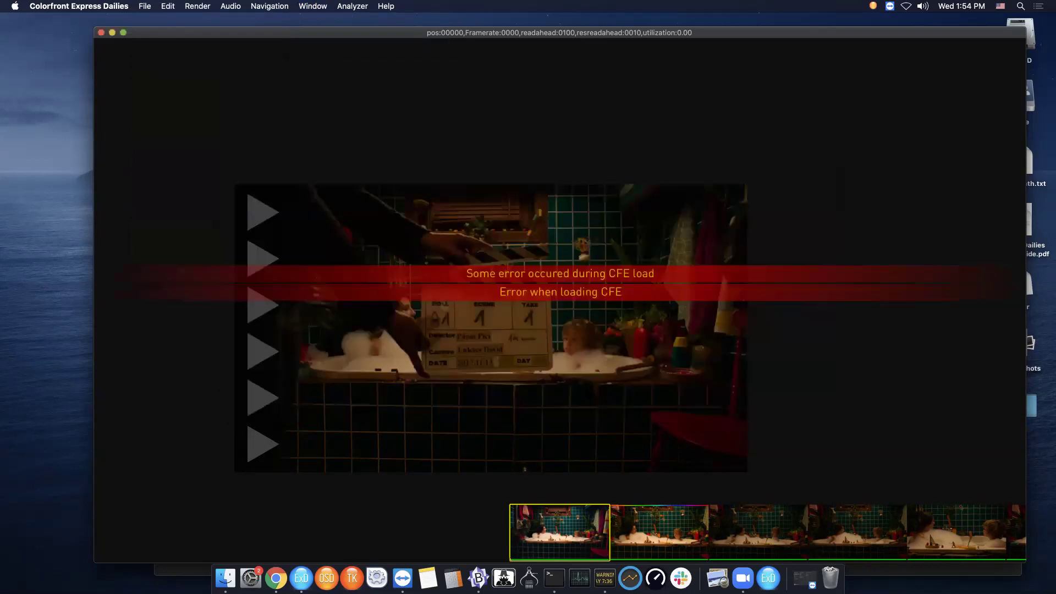
# Load A021R0YU_A021C001_171119_R0YU.cfe from the CFE folder on the Desktop.
pyautogui.click(145, 6)
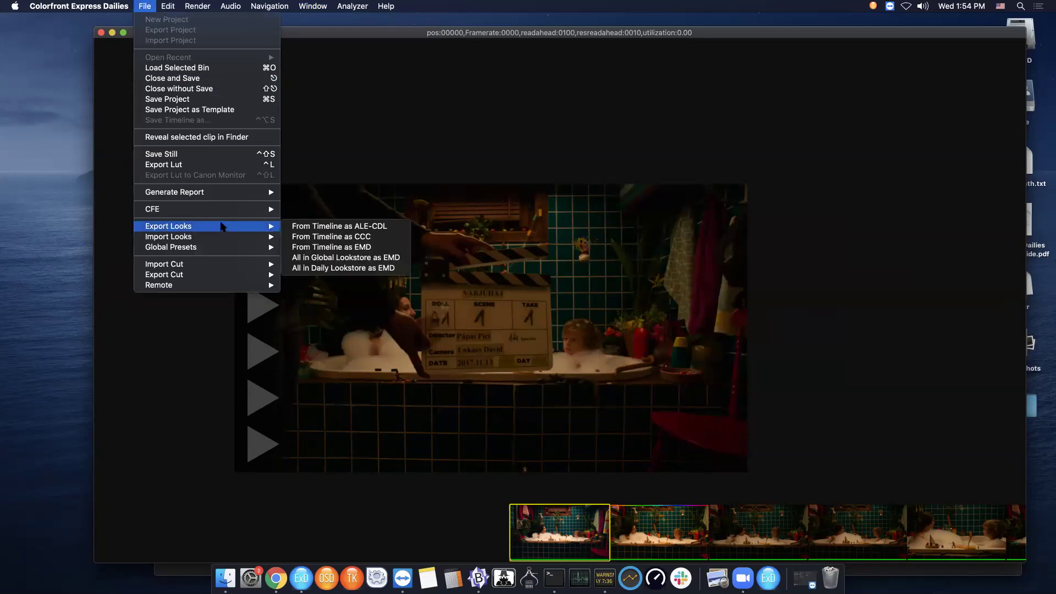
pyautogui.moveTo(239, 212)
pyautogui.click(322, 209)
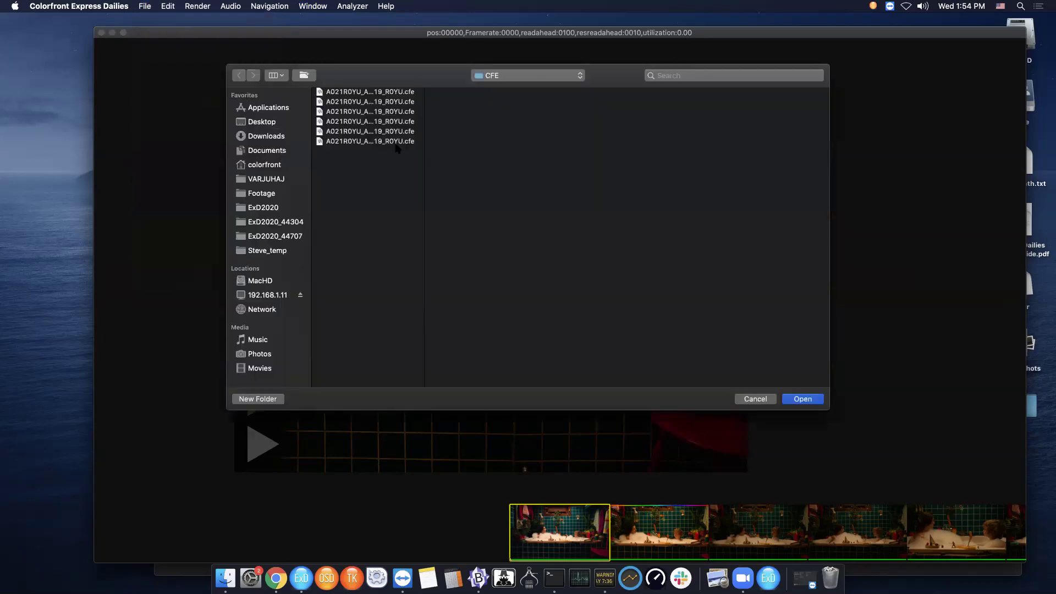
pyautogui.click(268, 125)
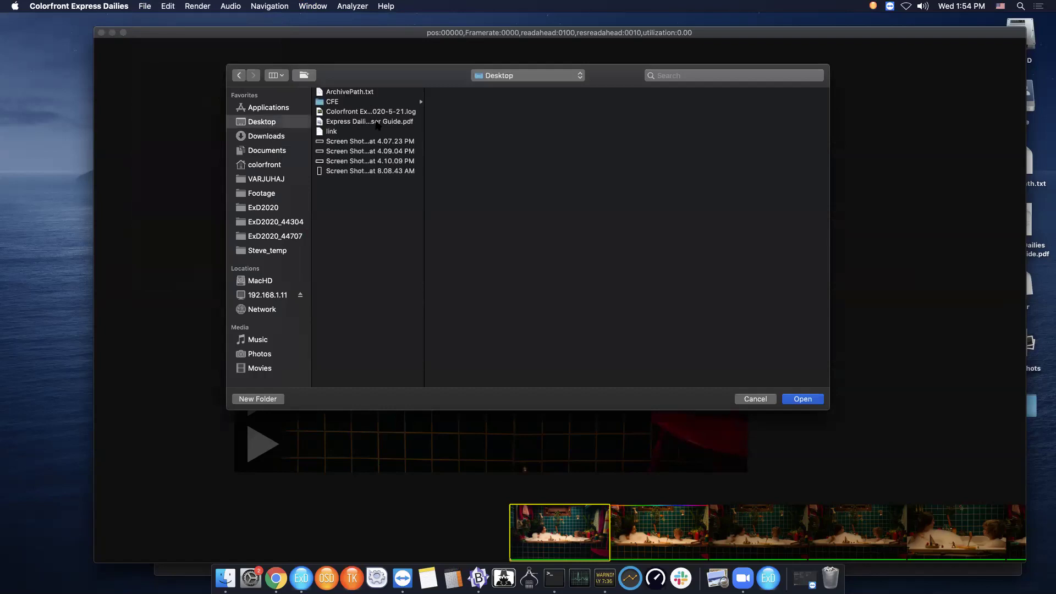
pyautogui.click(330, 104)
pyautogui.click(476, 92)
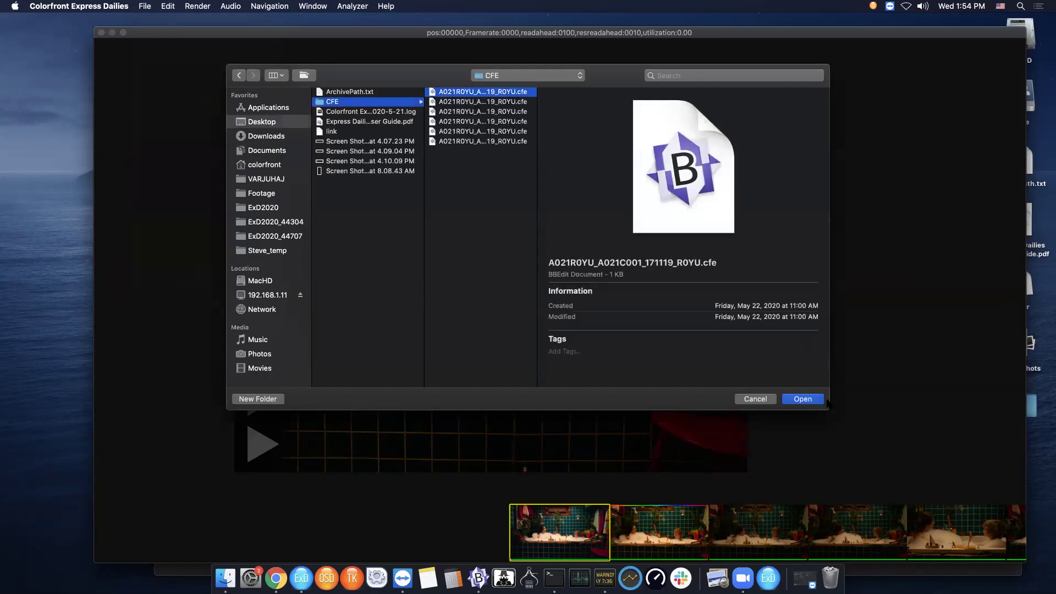
pyautogui.click(806, 400)
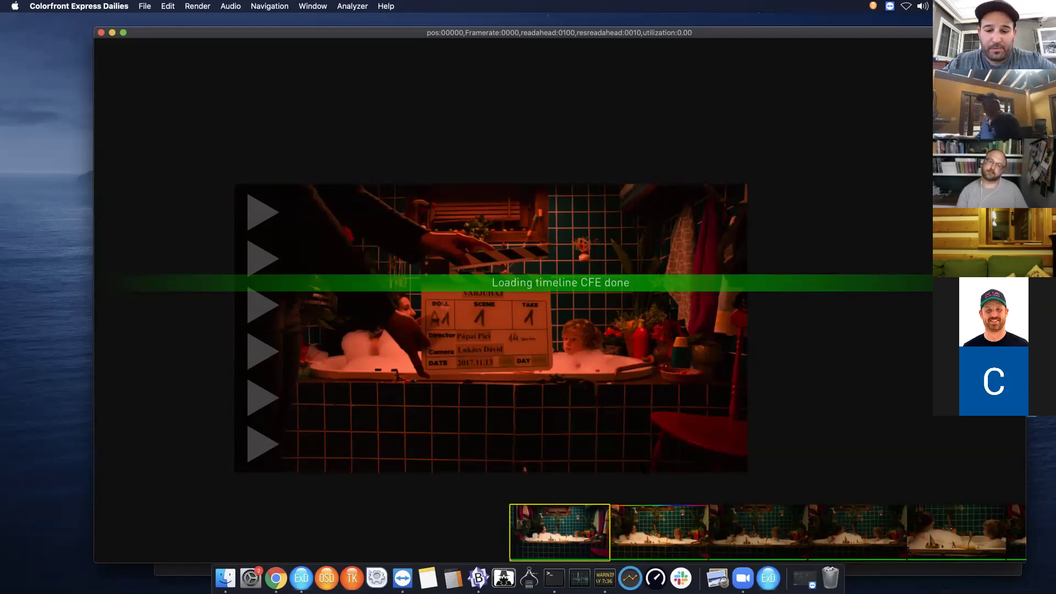
# Set the second clip in the timeline as the comparison reference, and go to the fourth clip.
pyautogui.click(671, 525)
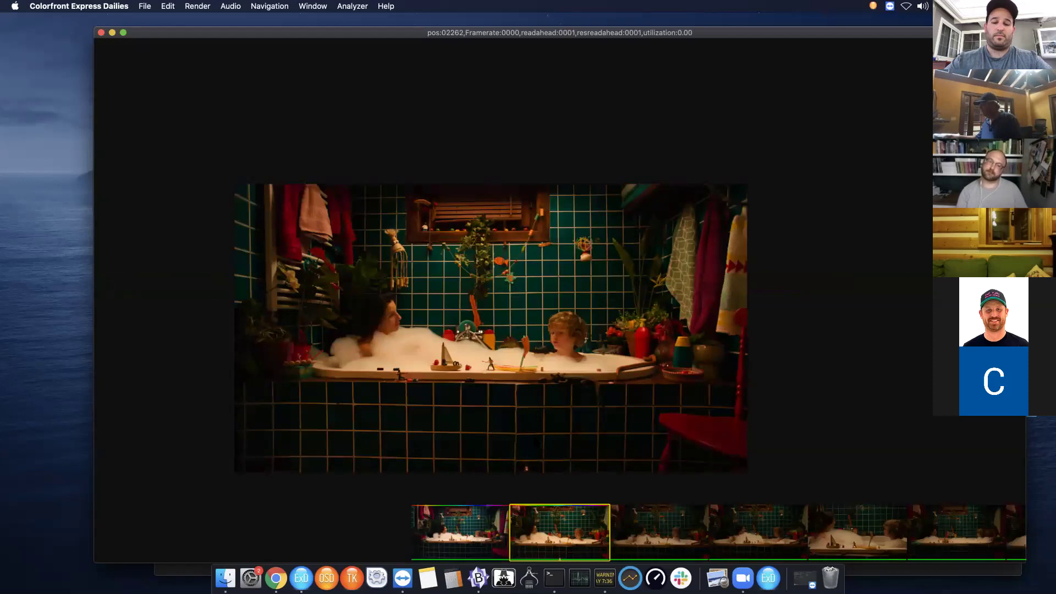
pyautogui.press('Left')
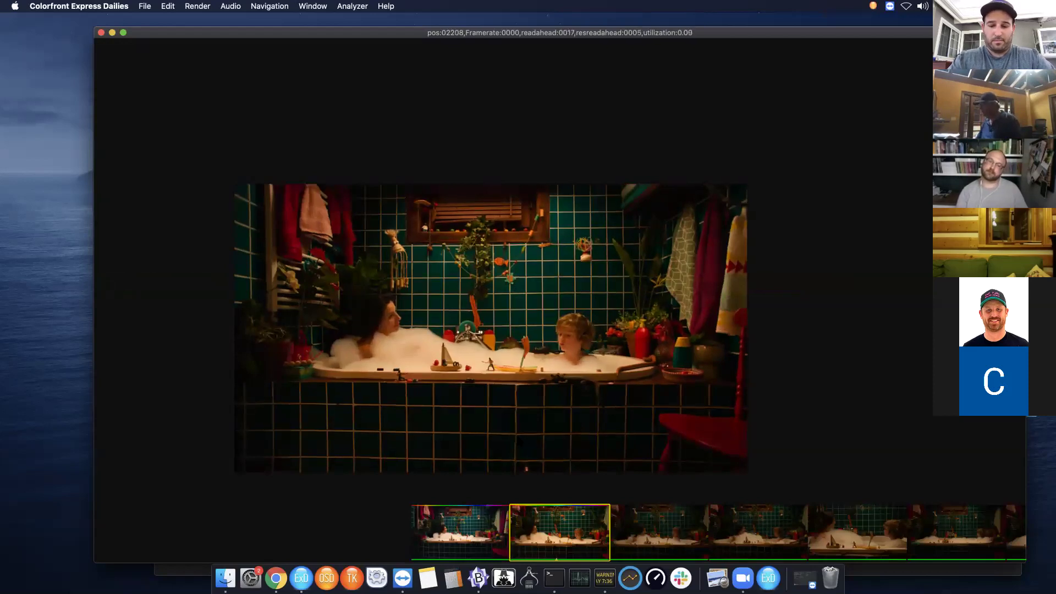
pyautogui.press('Up')
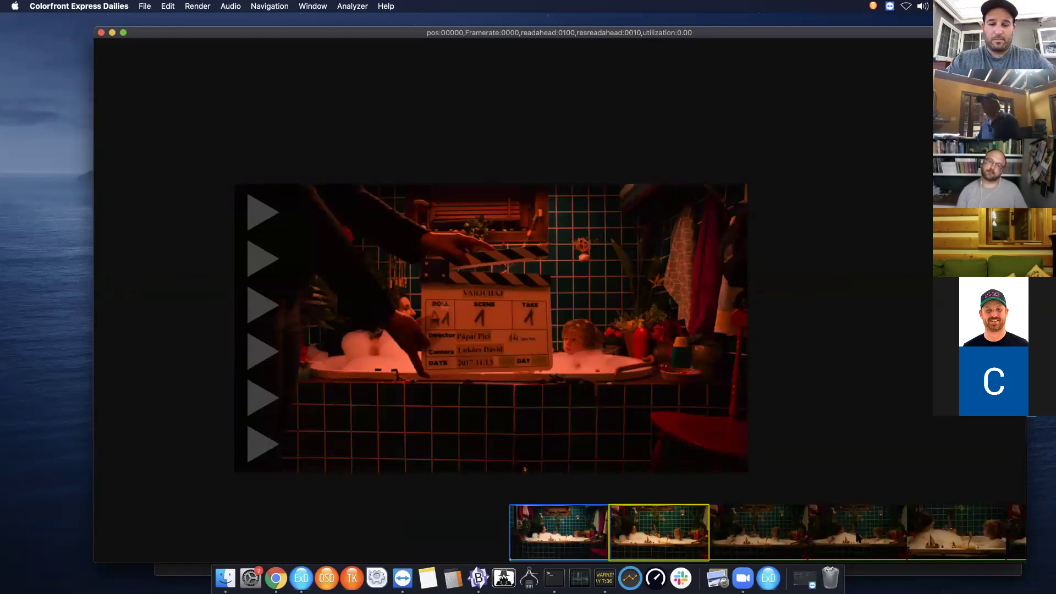
pyautogui.press('Down')
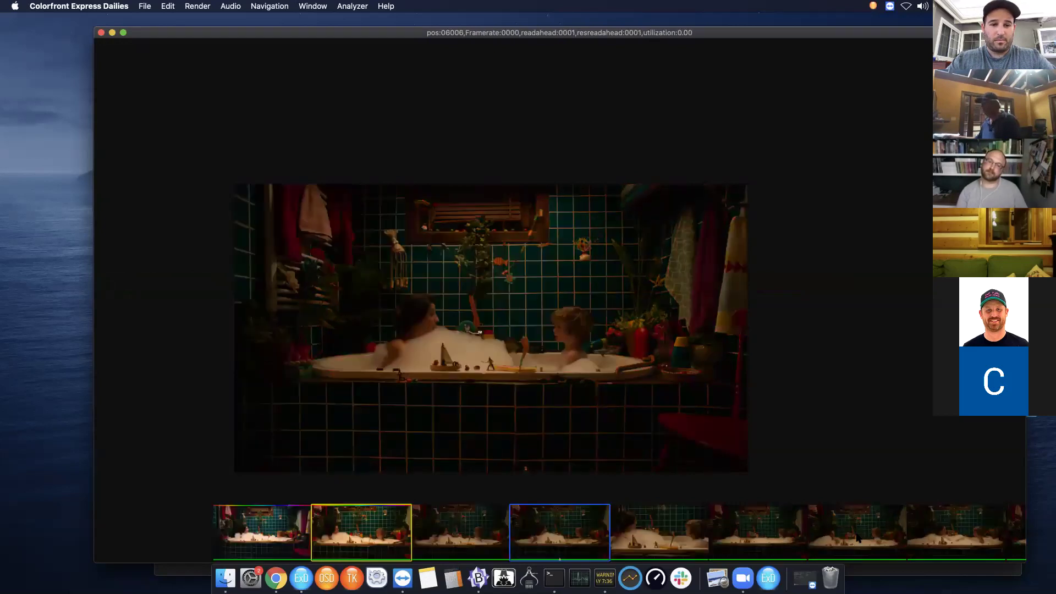
# Flip back and forth between the reference clip and the fourth clip to compare their images.
pyautogui.press('Up')
pyautogui.press('Down')
pyautogui.press('Up')
pyautogui.press('Down')
pyautogui.press('Up')
pyautogui.press('Down')
pyautogui.press('Up')
pyautogui.press('Down')
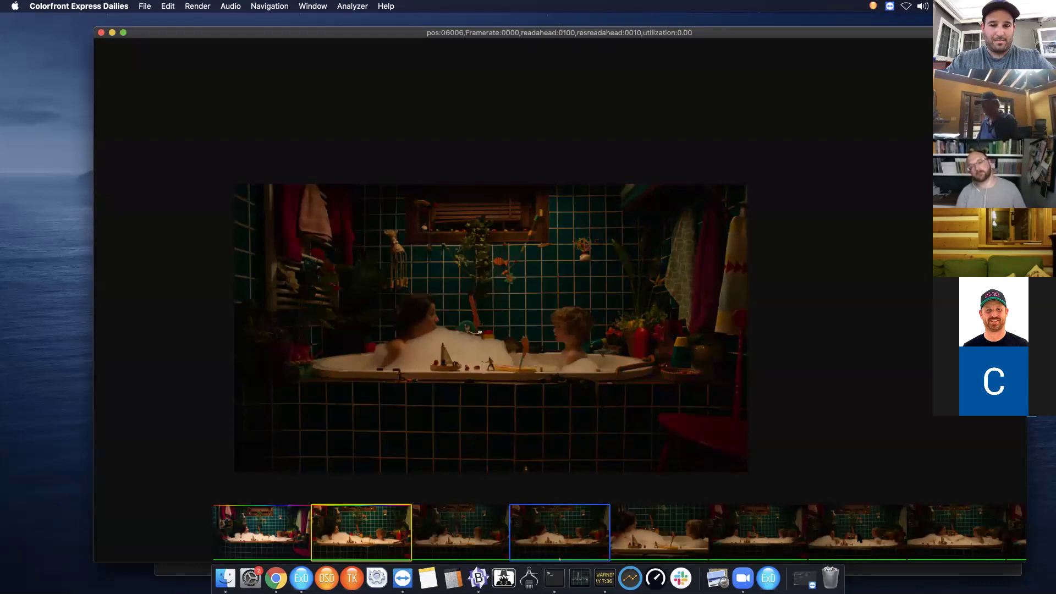
pyautogui.press('F4')
pyautogui.press('F4')
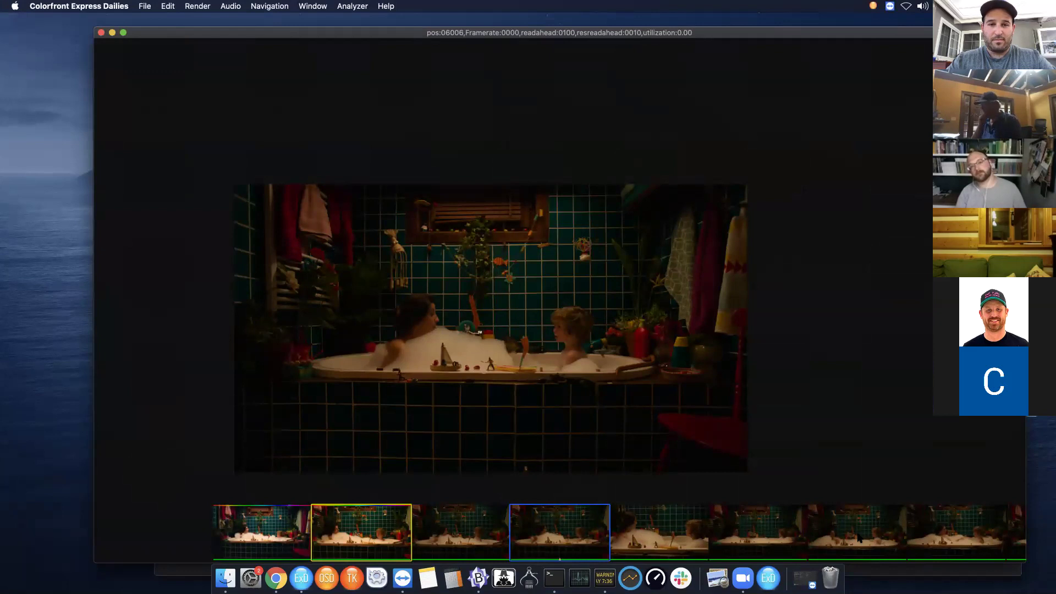
# Compare the reference and fourth clips with a wipe, moving its split line to the image centre and making it nearly vertical, and turn the wipe off.
pyautogui.press('w')
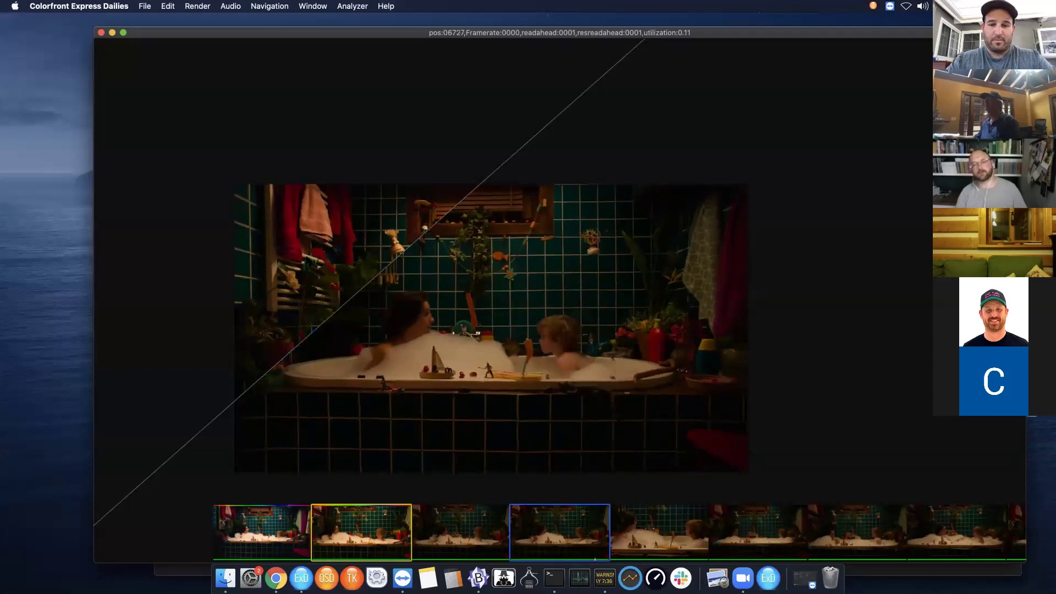
pyautogui.press('space')
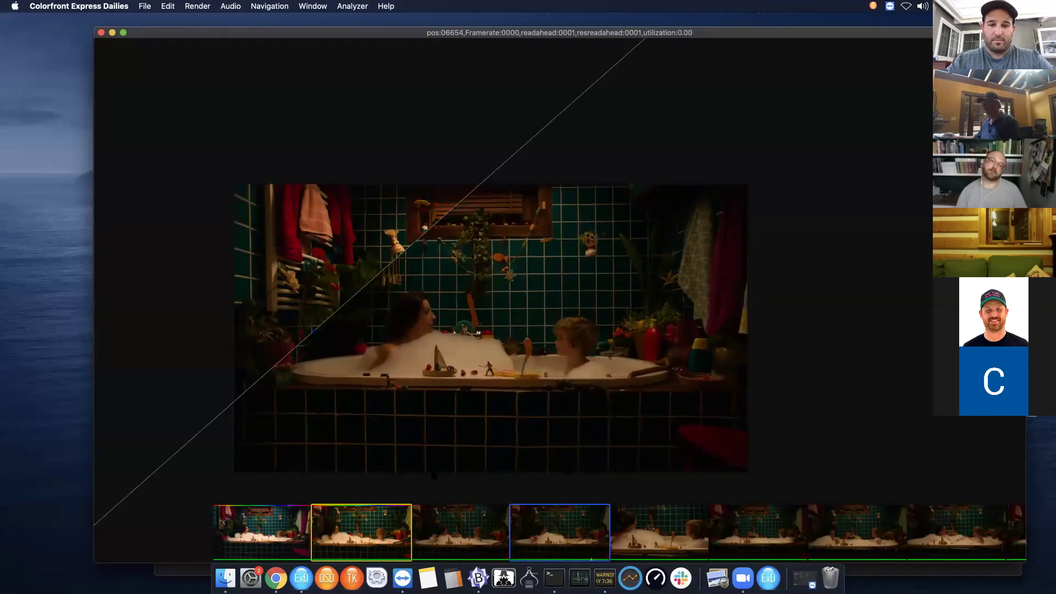
pyautogui.click(359, 532)
pyautogui.press('space')
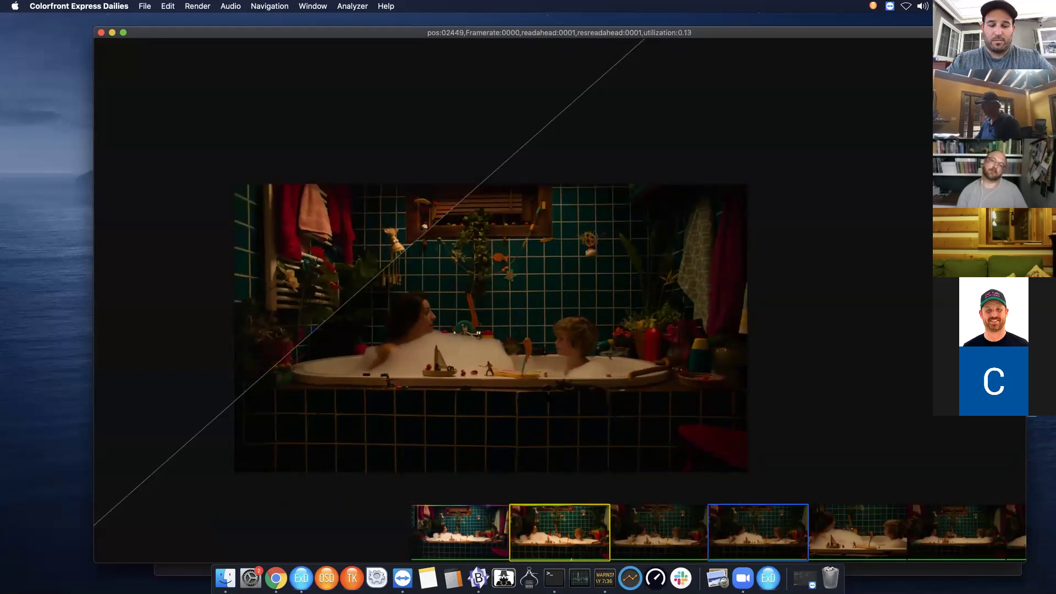
pyautogui.press('space')
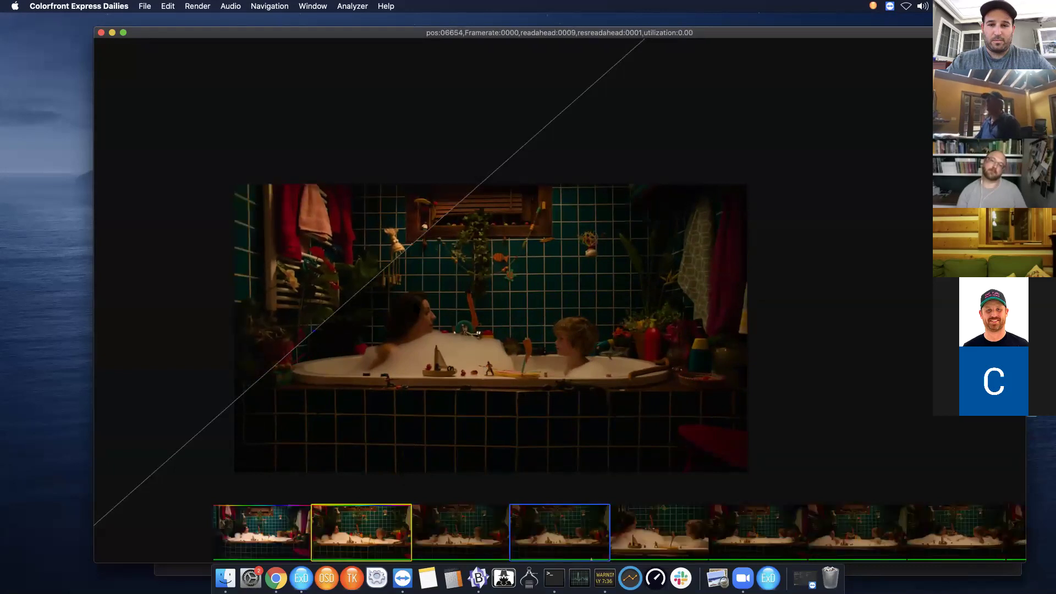
pyautogui.moveTo(286, 357); pyautogui.dragTo(504, 361)
pyautogui.moveTo(525, 283); pyautogui.dragTo(495, 274)
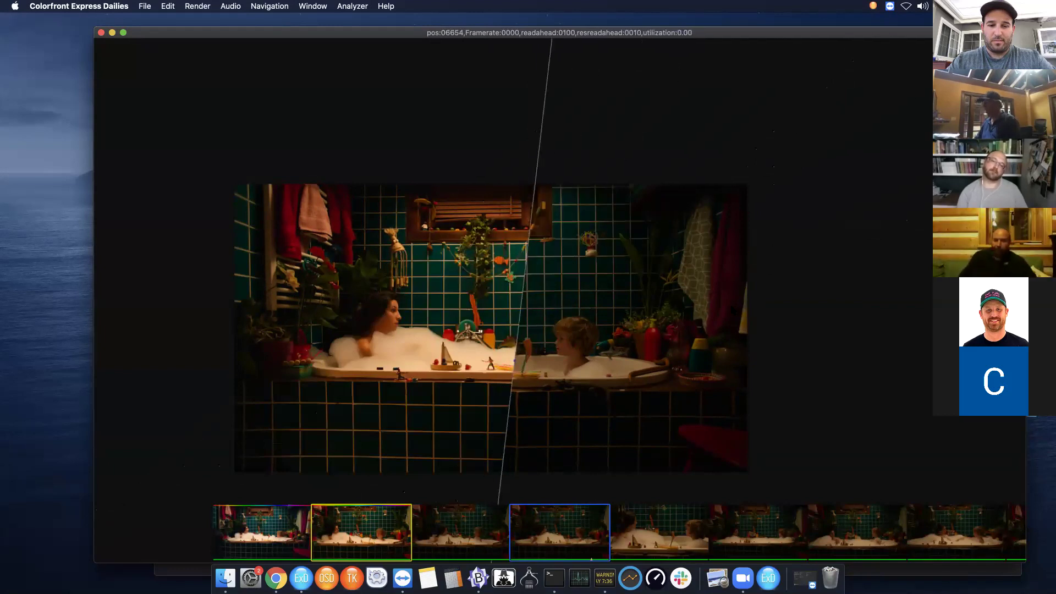
pyautogui.press('w')
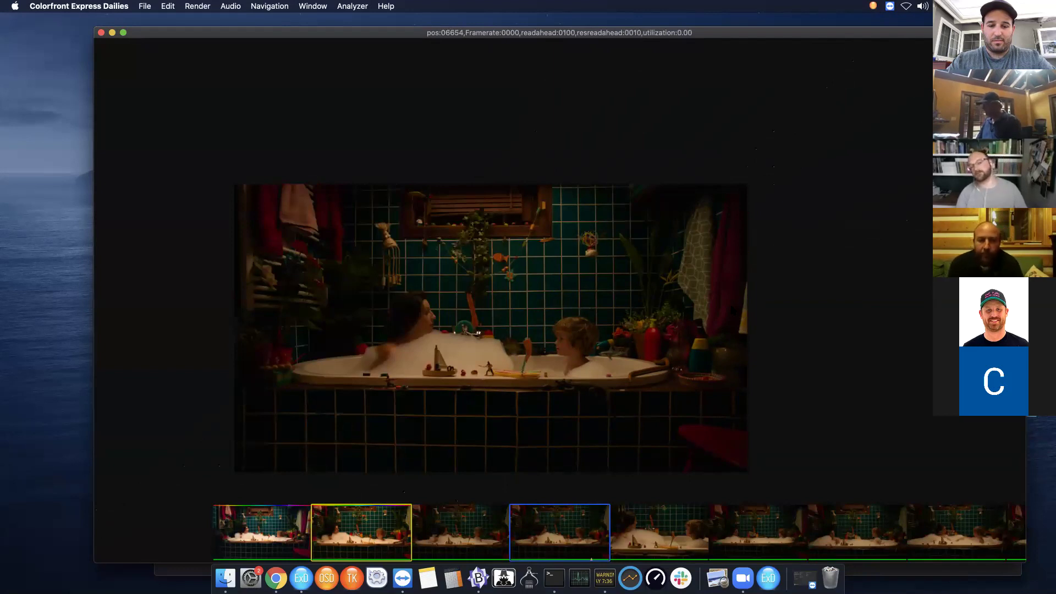
# Compare the full-frame images of the reference and fourth clips again by switching repeatedly between them without the wipe.
pyautogui.press('Down')
pyautogui.press('Up')
pyautogui.press('Down')
pyautogui.press('Down')
pyautogui.press('Up')
pyautogui.press('Down')
pyautogui.press('Up')
pyautogui.press('Down')
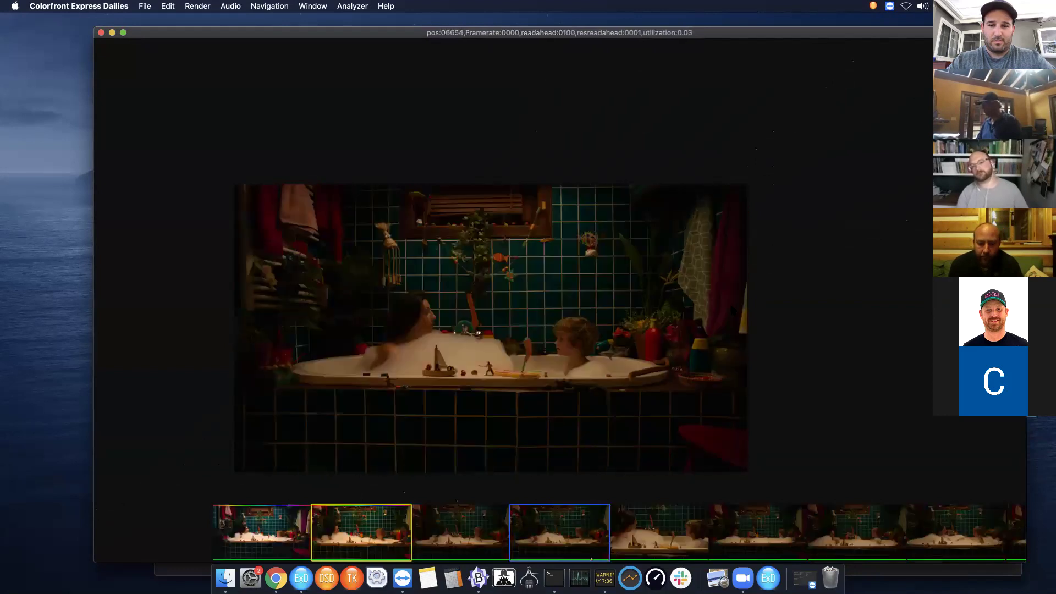
pyautogui.press('Up')
pyautogui.press('Down')
pyautogui.press('Up')
pyautogui.press('Down')
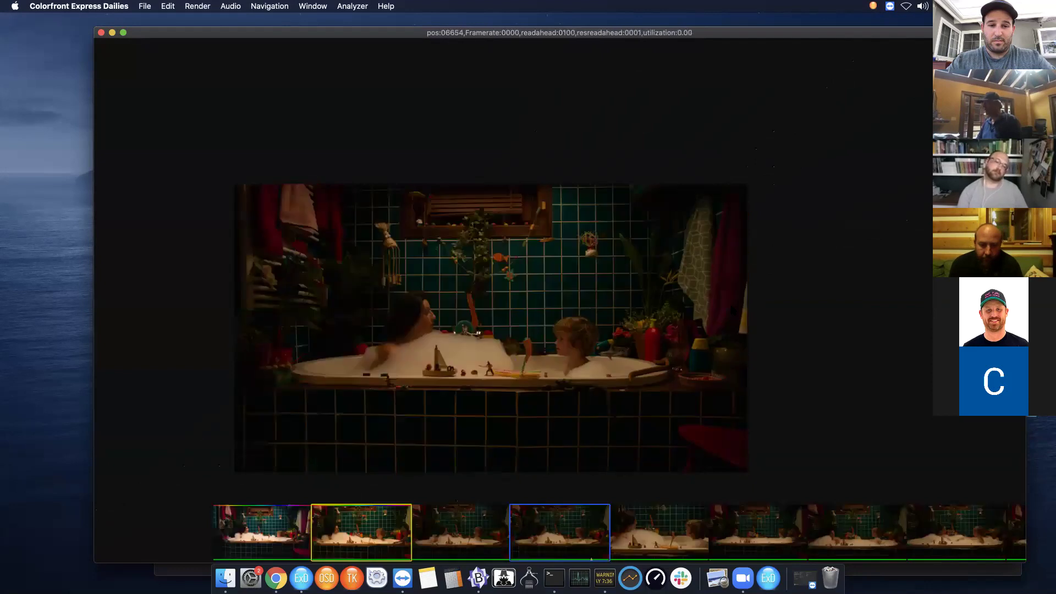
pyautogui.press('Up')
pyautogui.press('Down')
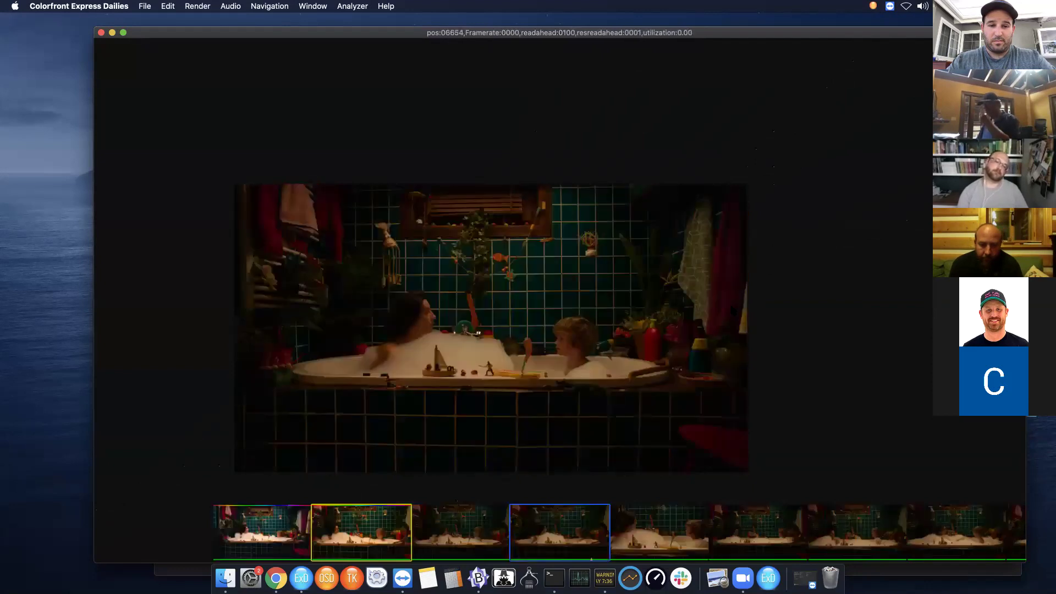